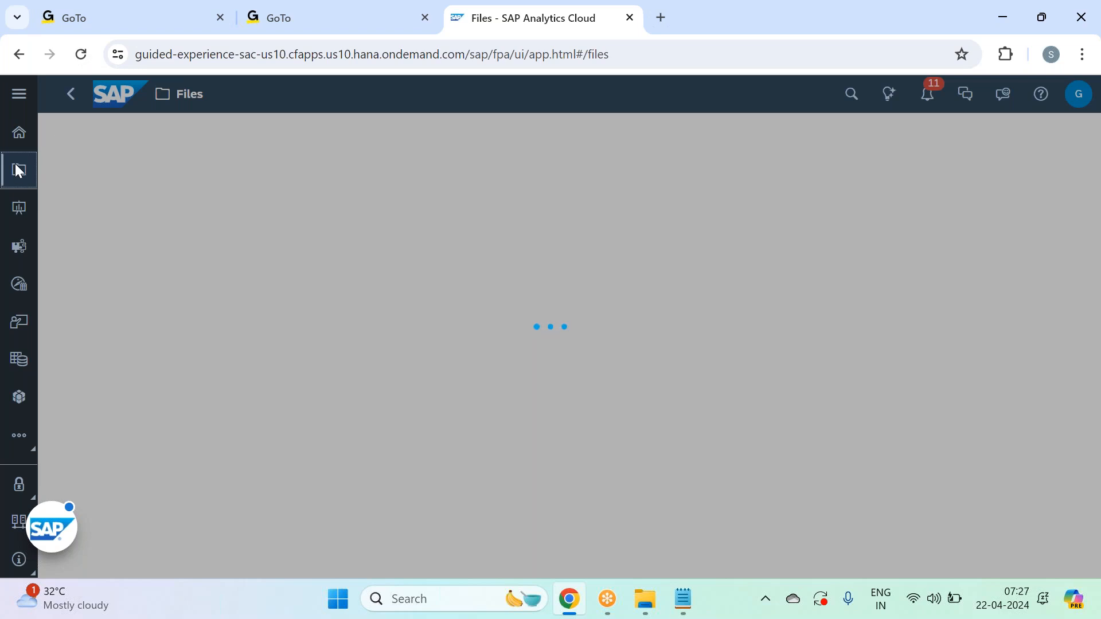
# Return to the home page and open the Files area again.
pyautogui.click(20, 54)
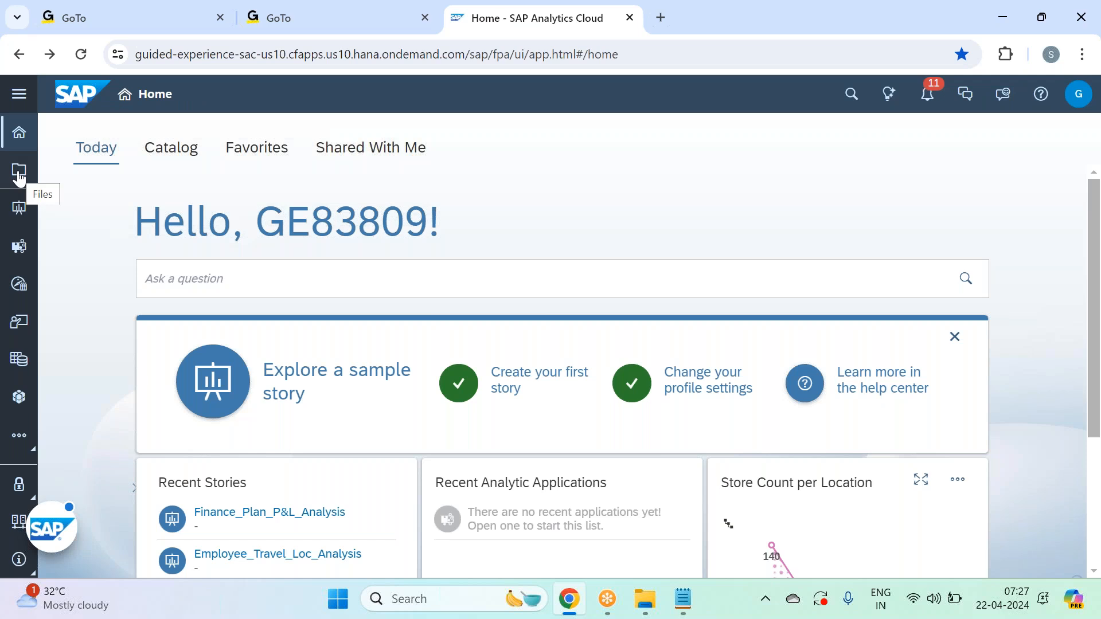
pyautogui.click(19, 176)
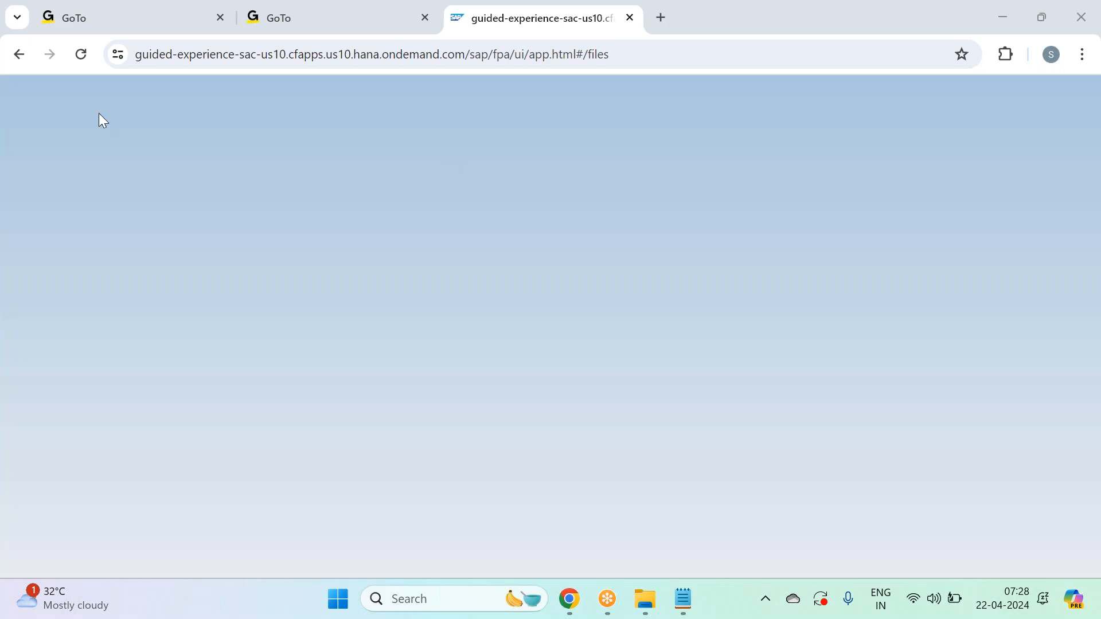
pyautogui.click(25, 55)
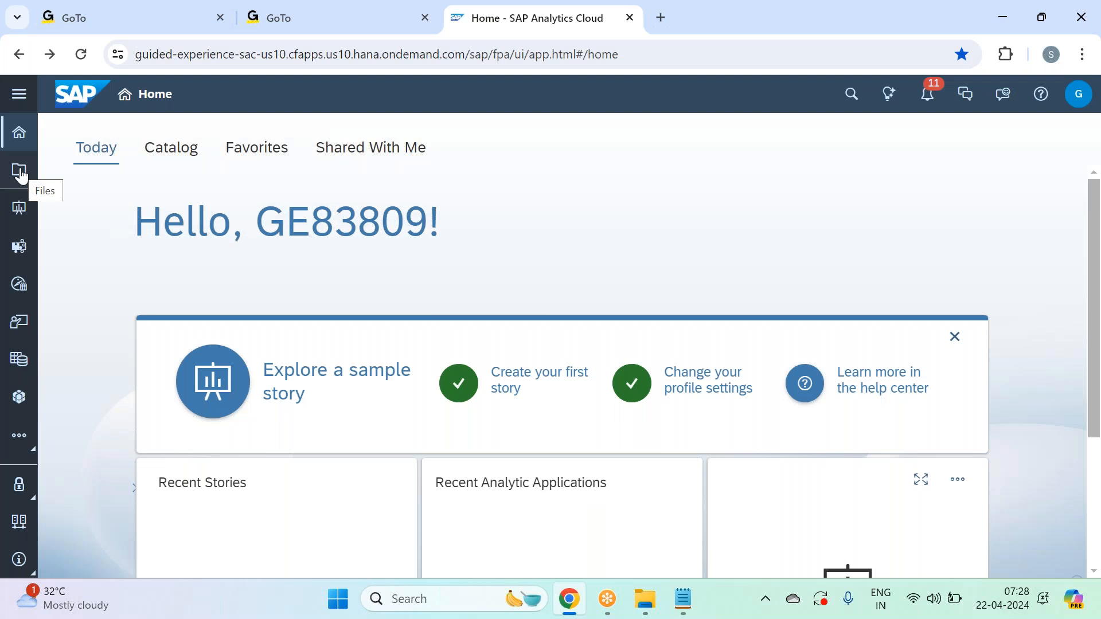
pyautogui.click(21, 175)
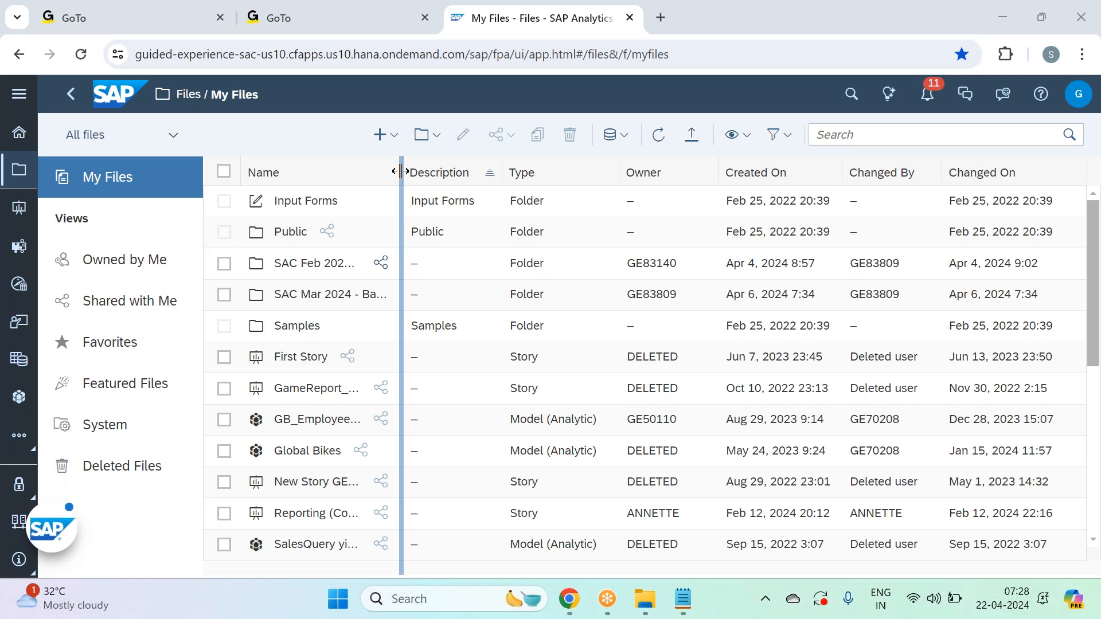
# Widen the Name column and open the Business Intelligence folder inside SAC Mar 2024 - Batch 33.
pyautogui.moveTo(400, 172); pyautogui.dragTo(435, 250)
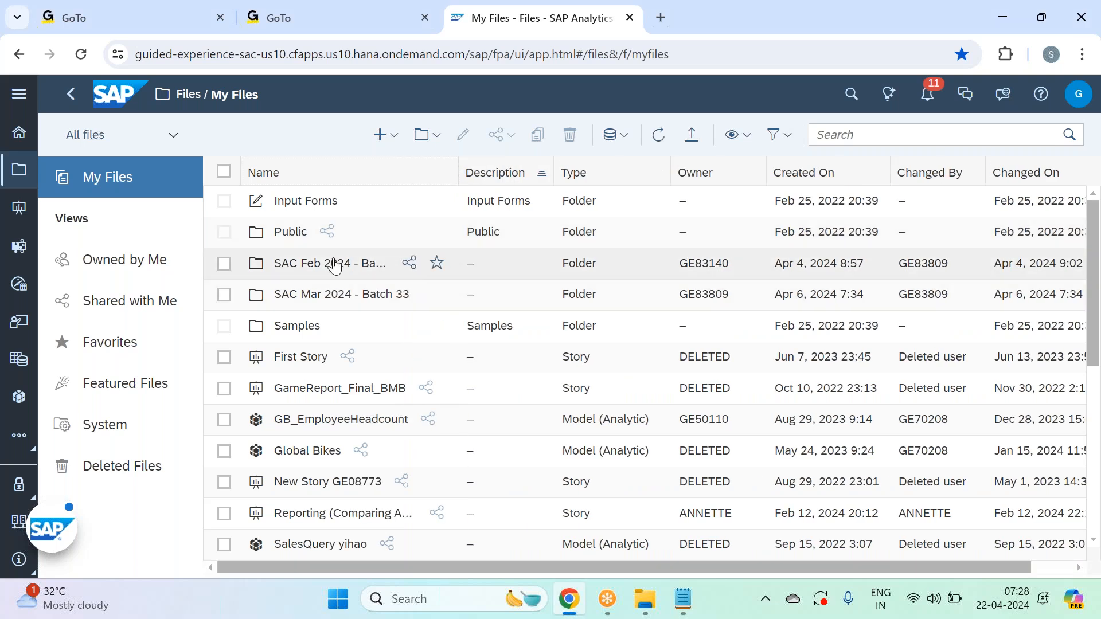
pyautogui.click(329, 300)
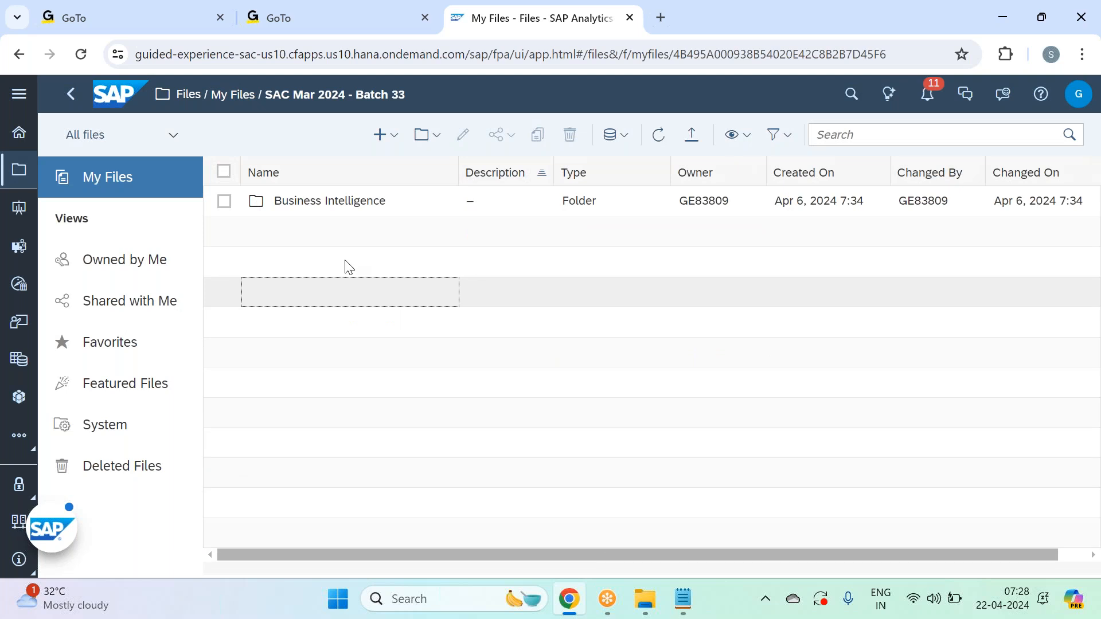
pyautogui.click(337, 201)
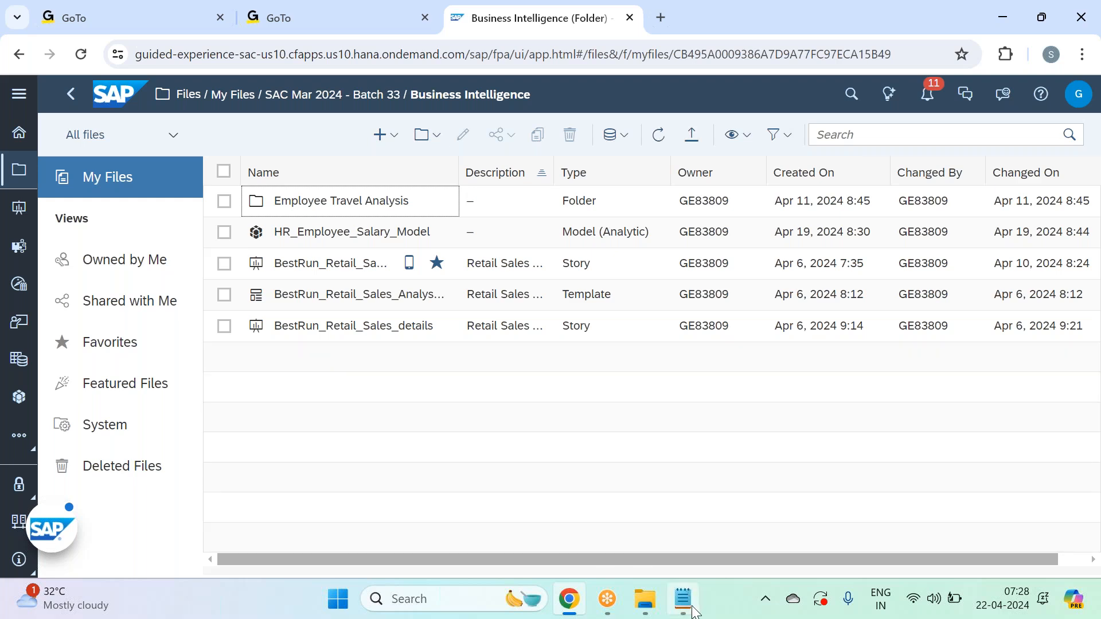
# Switch to Notepad to read the Smart Discovery notes for SAC Mar 2024 - Batch 33, and return to SAP Analytics Cloud.
pyautogui.moveTo(691, 609)
pyautogui.click(673, 553)
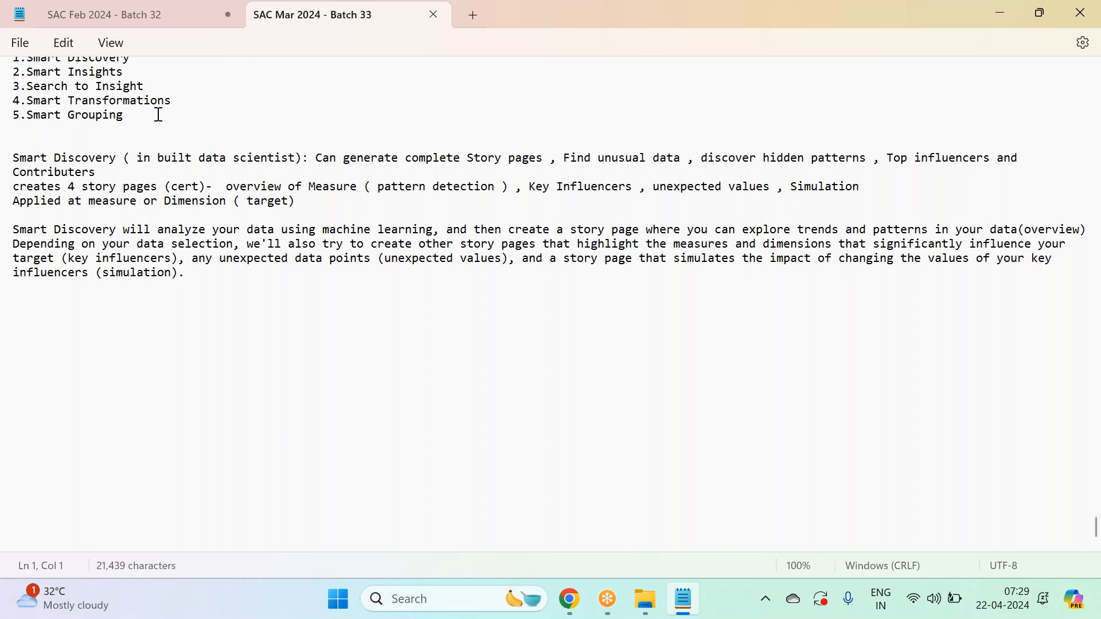
pyautogui.hotkey('alt', 'Tab')
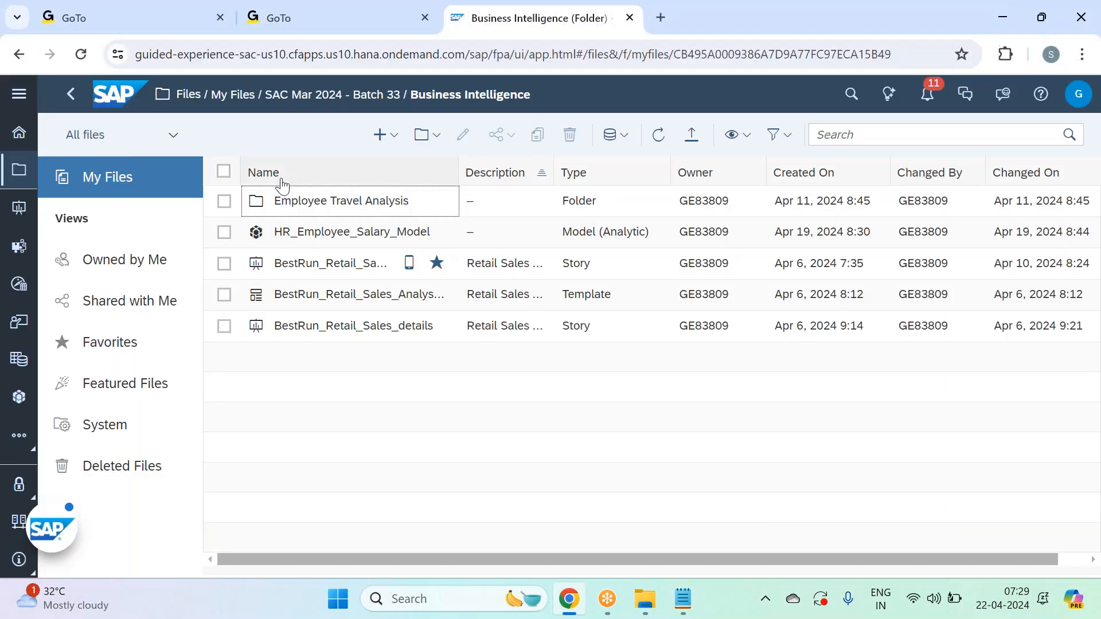
# Open HR_Employee_Salary_Model, hide its details, and review the measures and dimensions in the model structure.
pyautogui.click(323, 237)
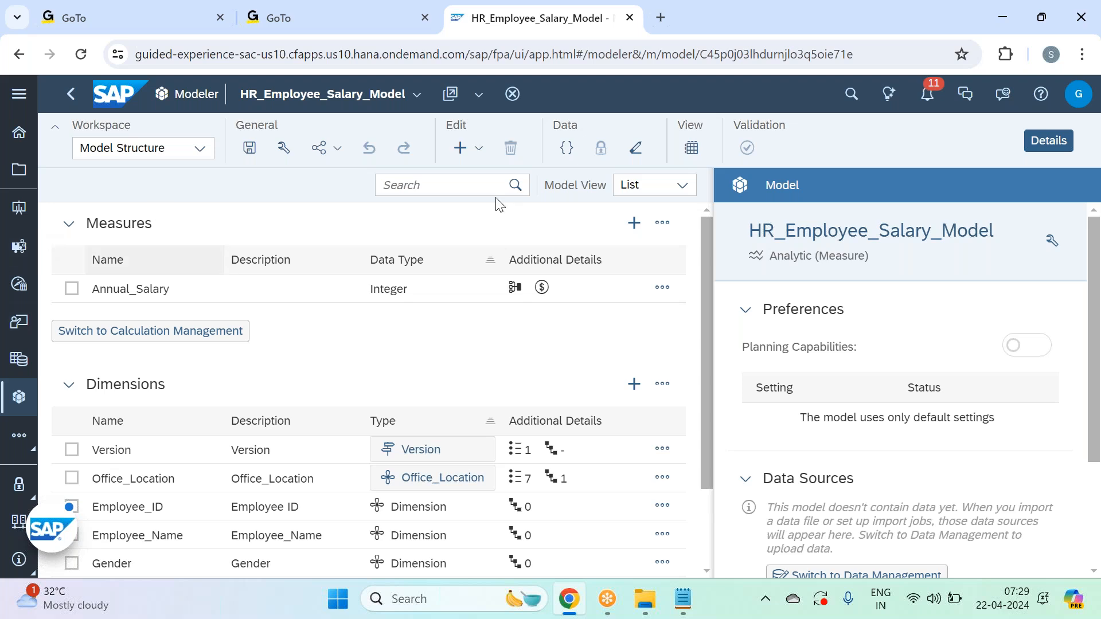
pyautogui.click(1049, 141)
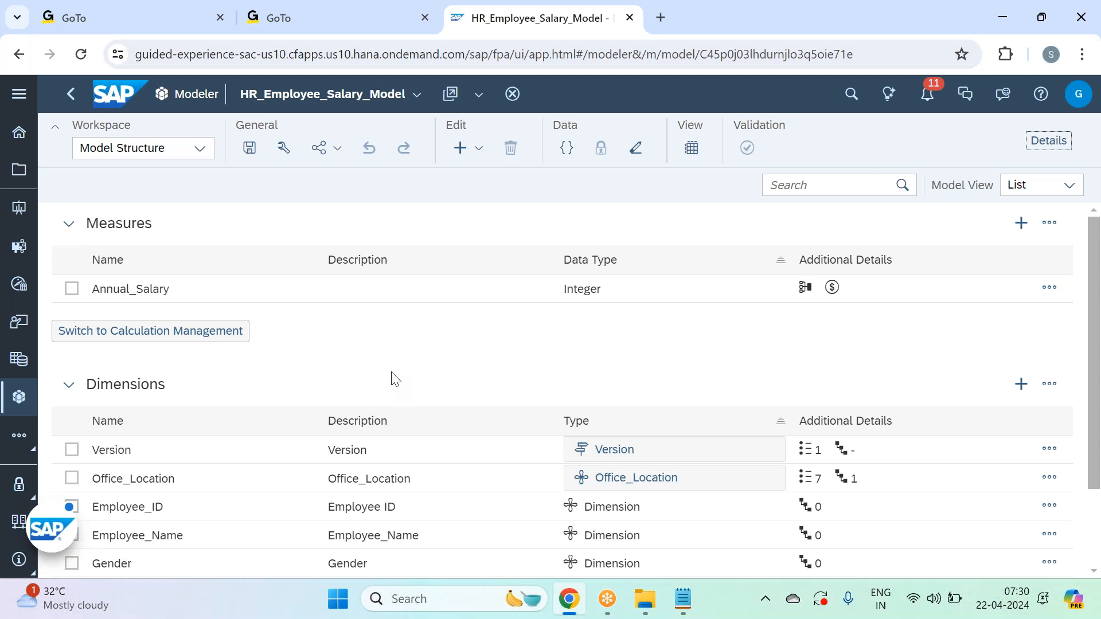
pyautogui.scroll(-2, 392, 378)
pyautogui.scroll(2, 392, 378)
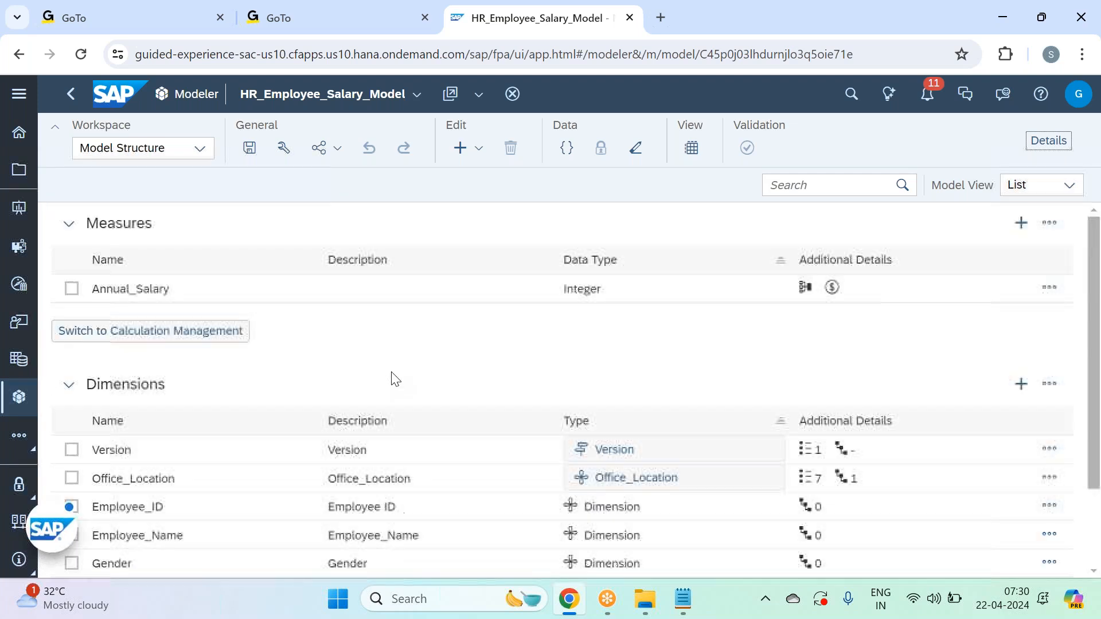
pyautogui.scroll(-2, 394, 378)
pyautogui.scroll(2, 395, 378)
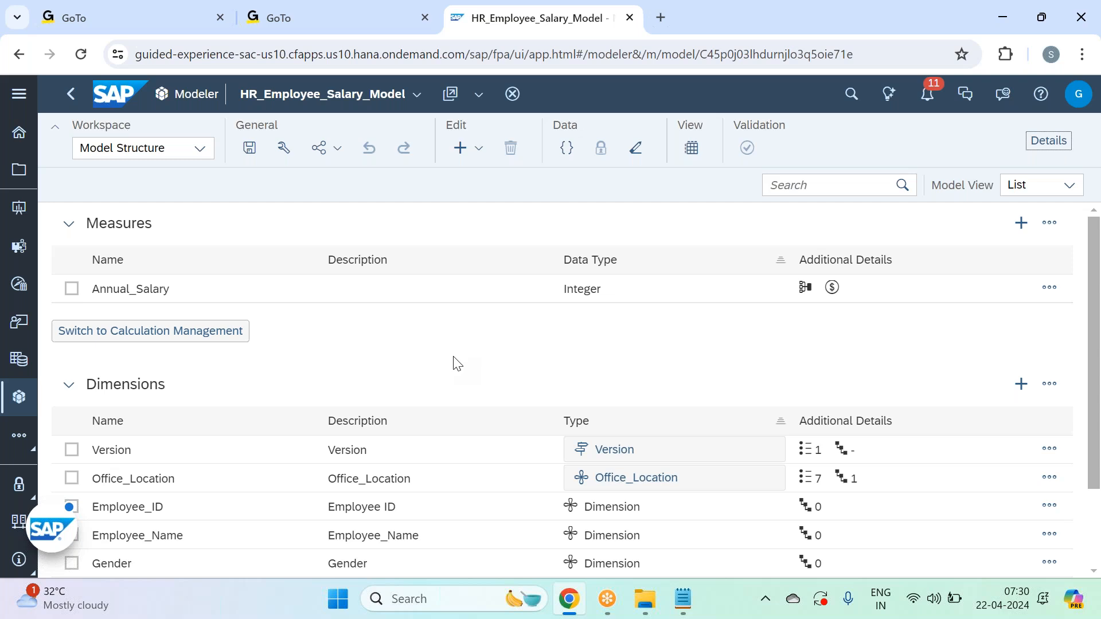
# Leave the model and create a new story from a Smart Discovery using the Classic Design Experience.
pyautogui.click(19, 169)
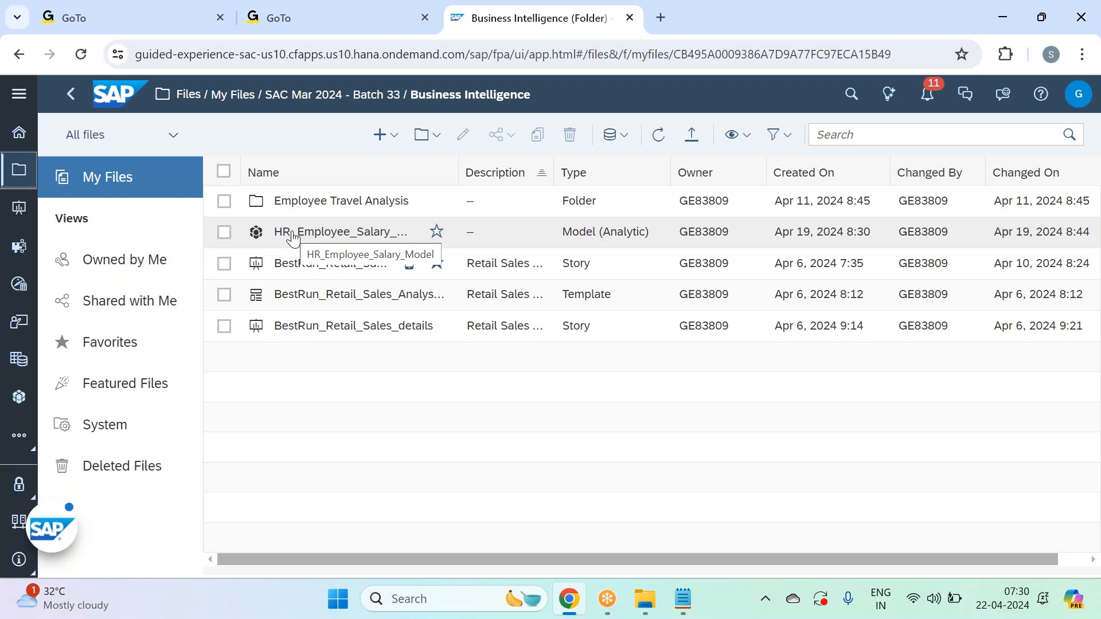
pyautogui.click(20, 106)
pyautogui.click(117, 250)
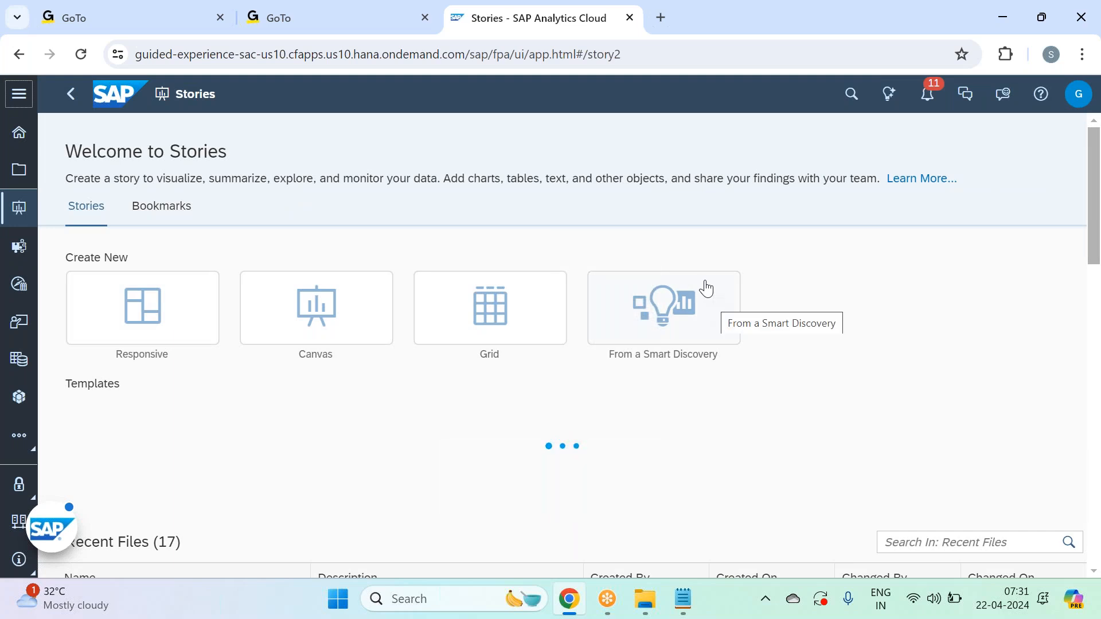
pyautogui.click(663, 323)
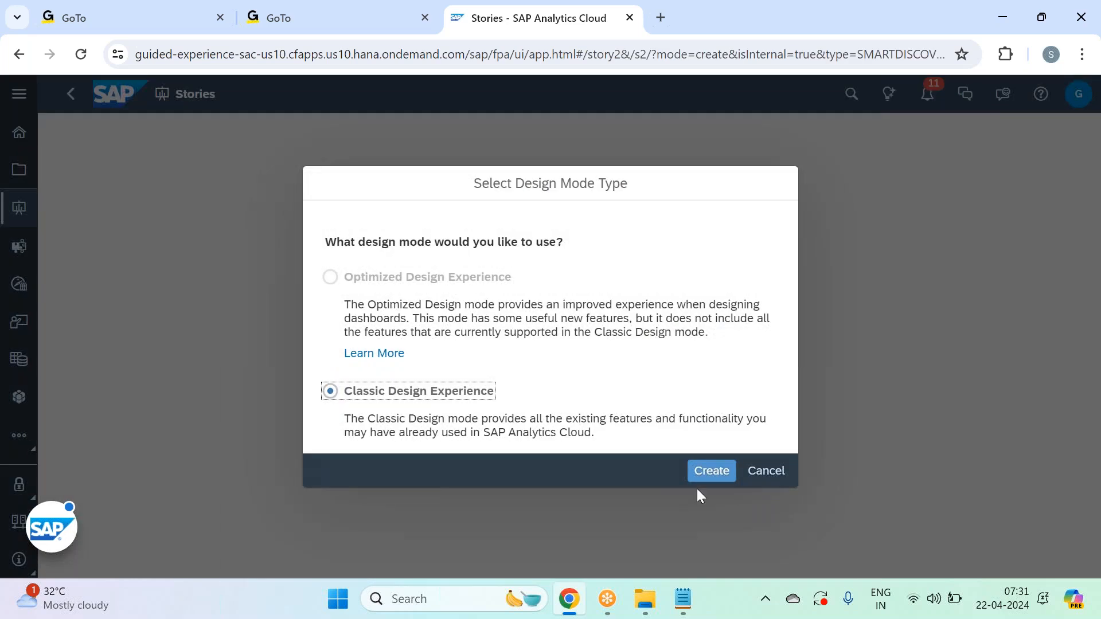
pyautogui.click(696, 238)
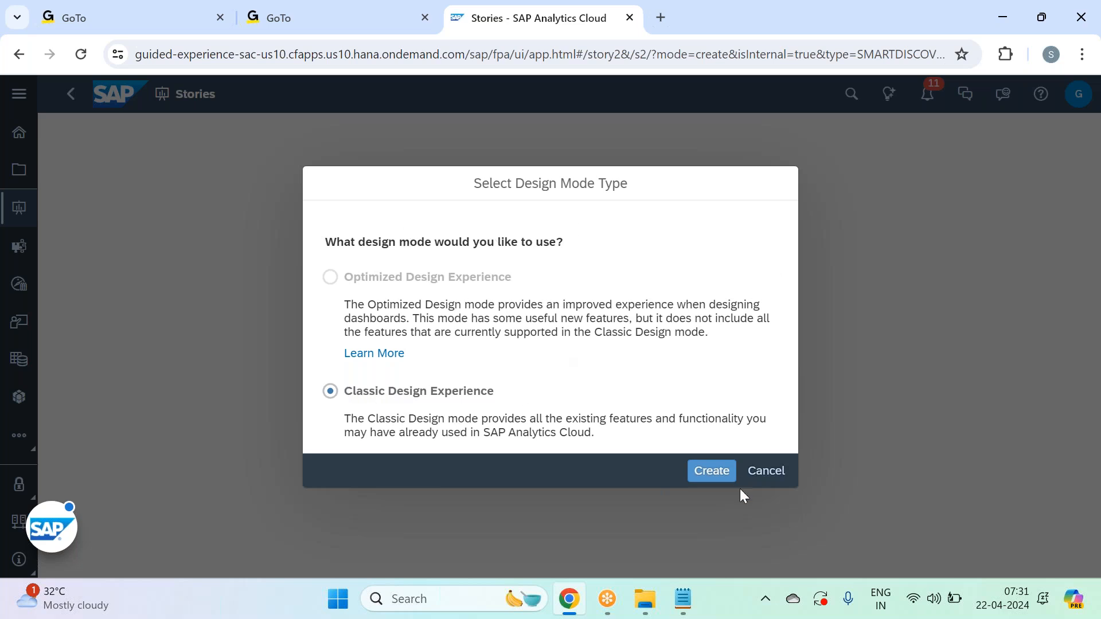
pyautogui.click(714, 473)
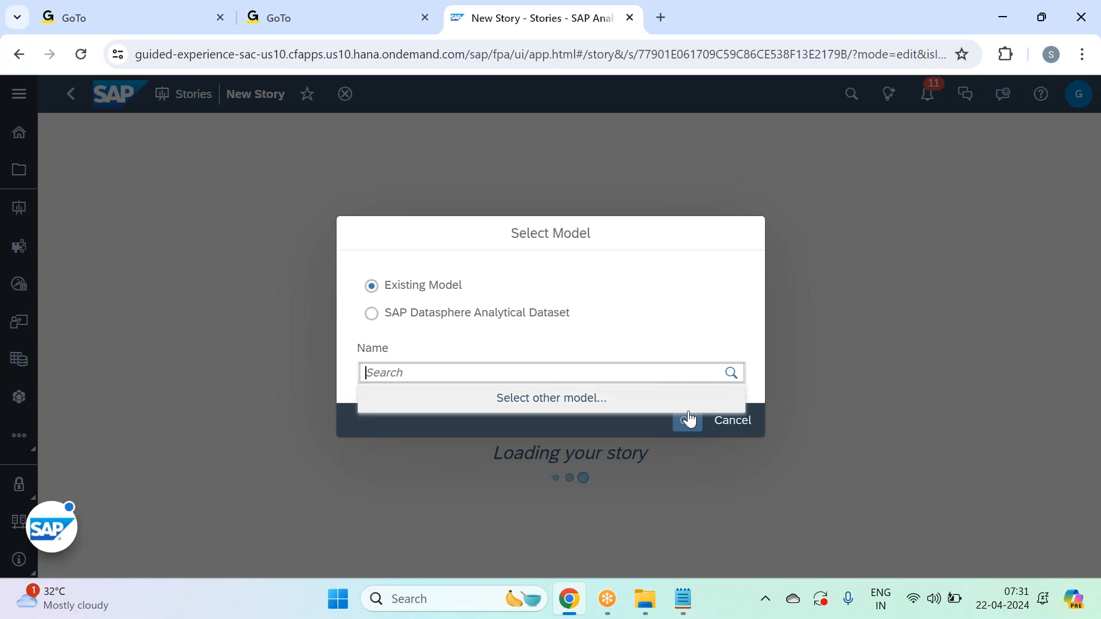
# Choose HR_Employee_Salary_Model from the Business Intelligence folder of SAC Mar 2024 - Batch 33 as the existing model for the story.
pyautogui.click(609, 408)
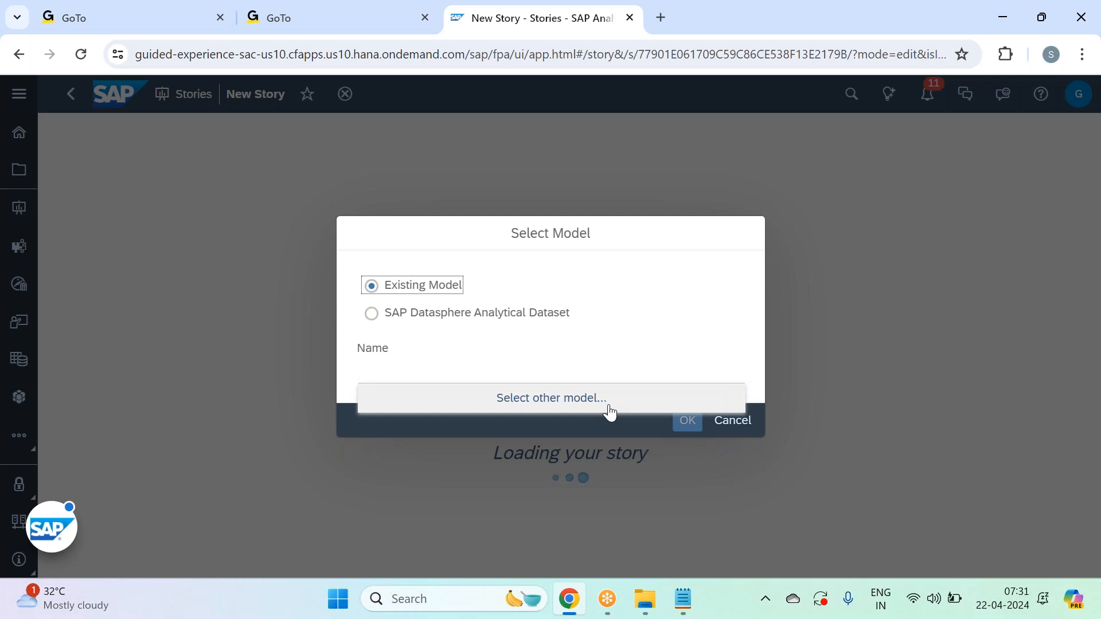
pyautogui.click(609, 410)
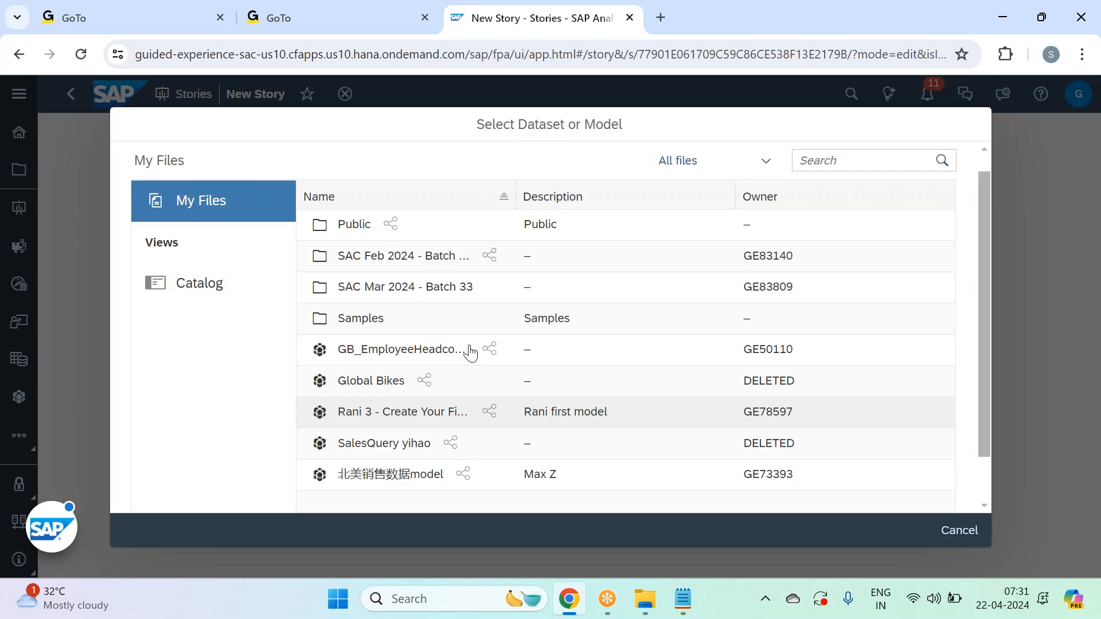
pyautogui.click(406, 299)
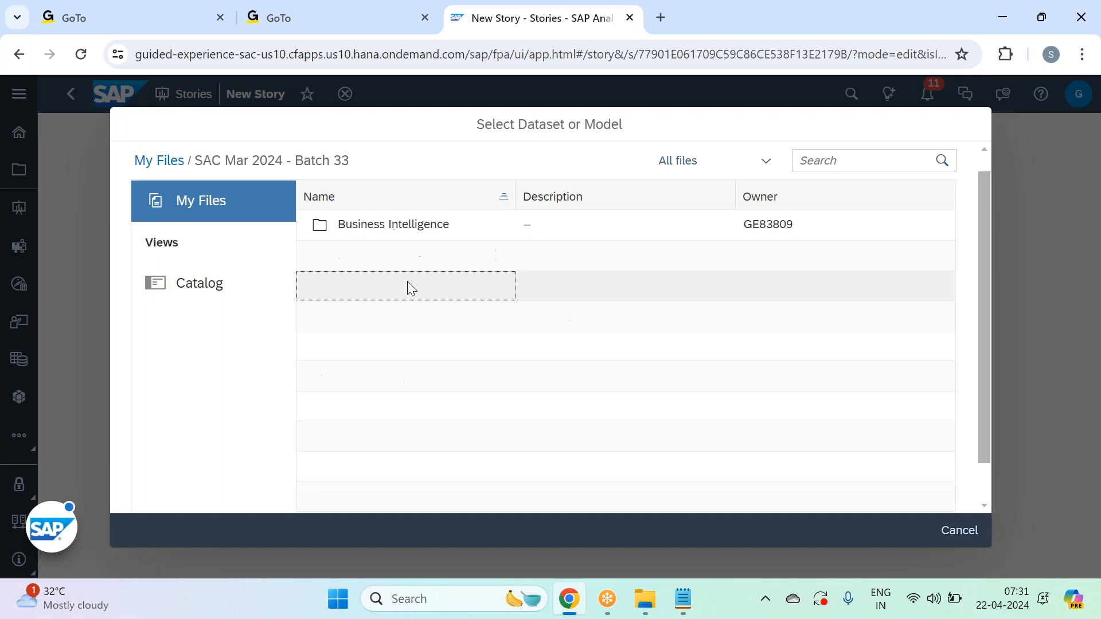
pyautogui.click(396, 225)
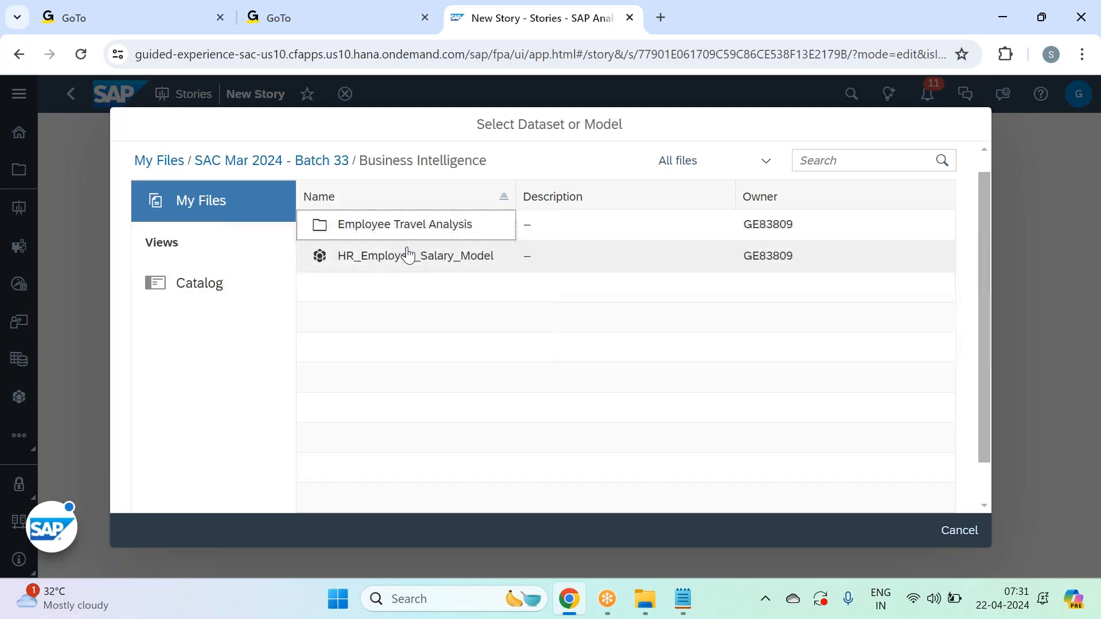
pyautogui.click(413, 261)
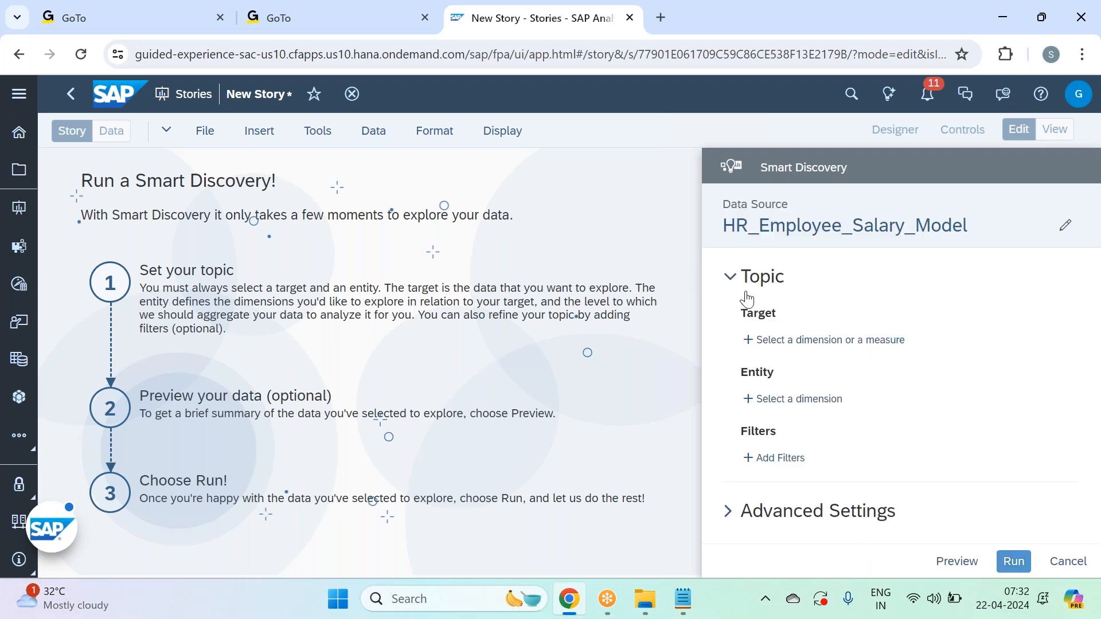
# Set the discovery target to Annual_Salary and the entity to Employee ID, Department, Employment Type, Gender and Position.
pyautogui.click(840, 342)
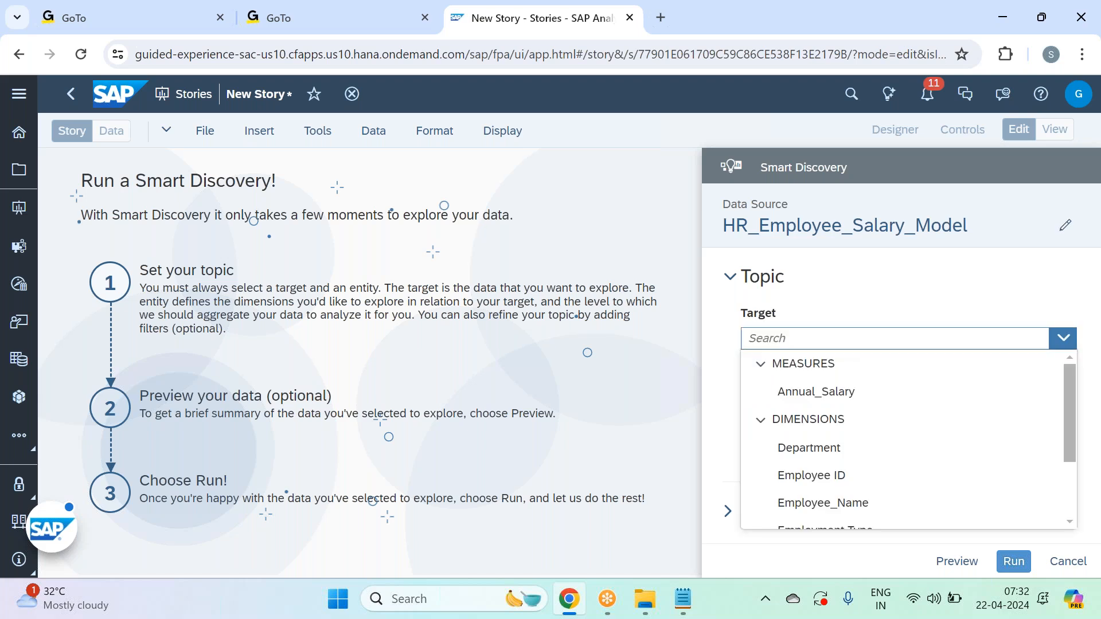
pyautogui.click(841, 394)
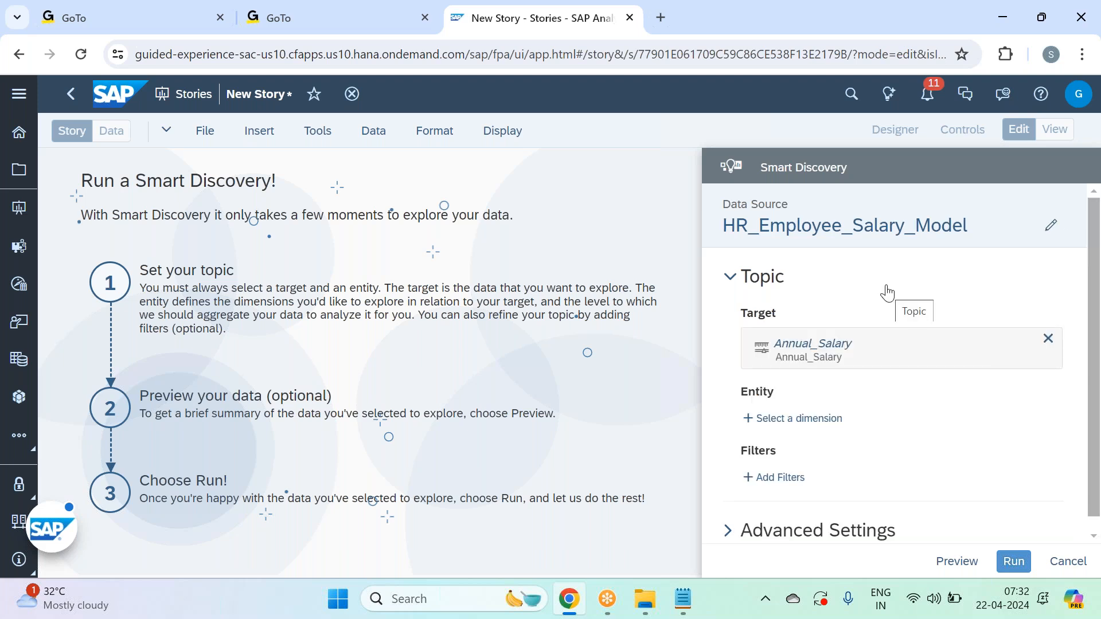
pyautogui.click(822, 423)
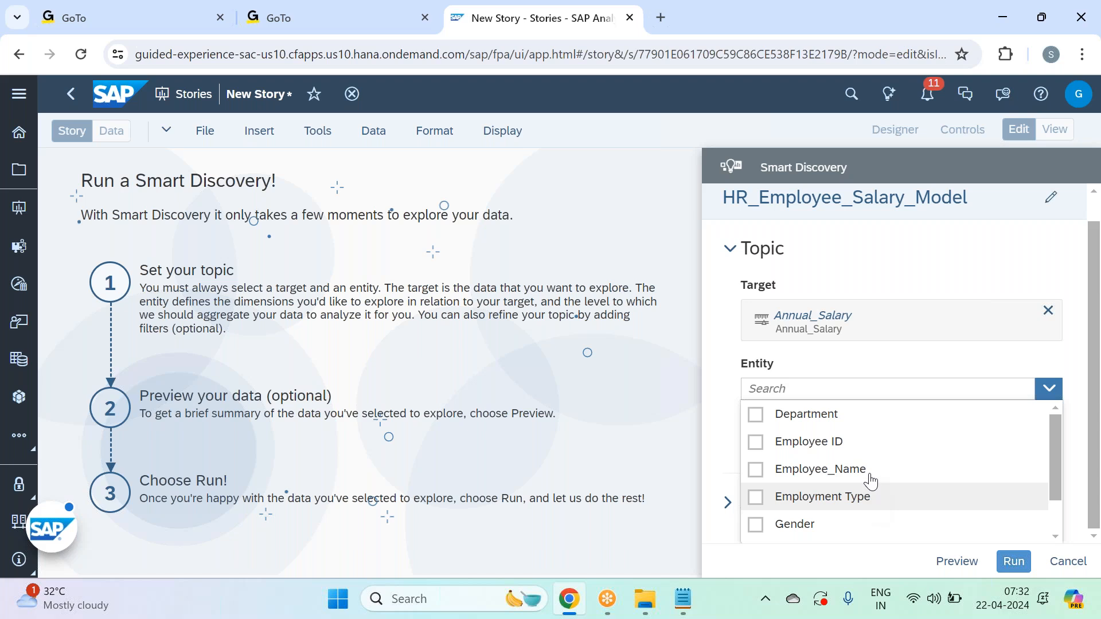
pyautogui.click(854, 447)
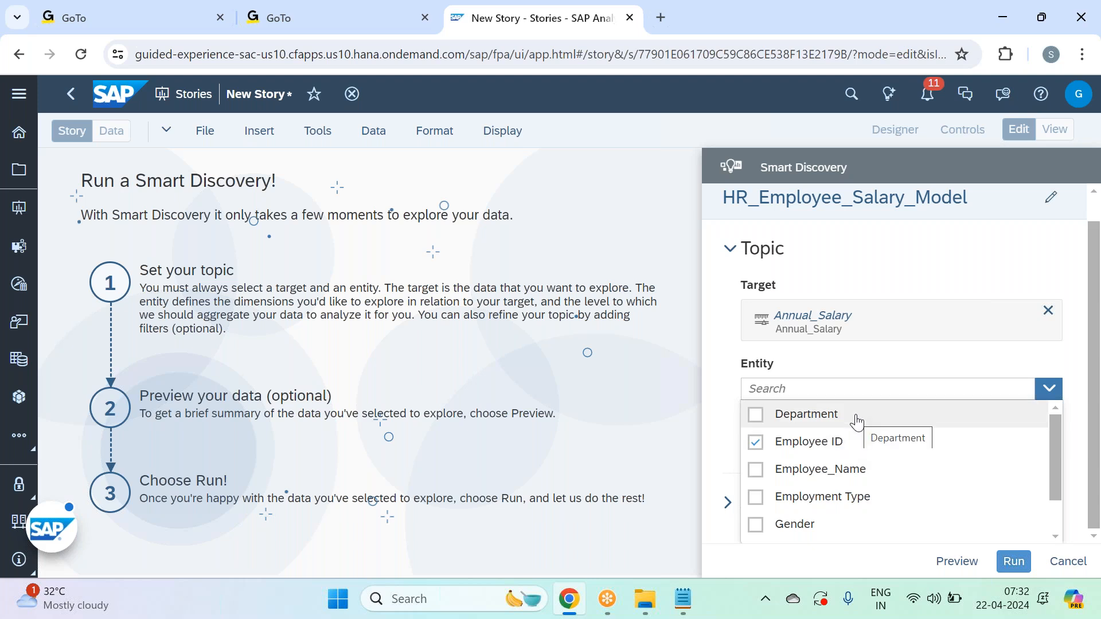
pyautogui.click(857, 423)
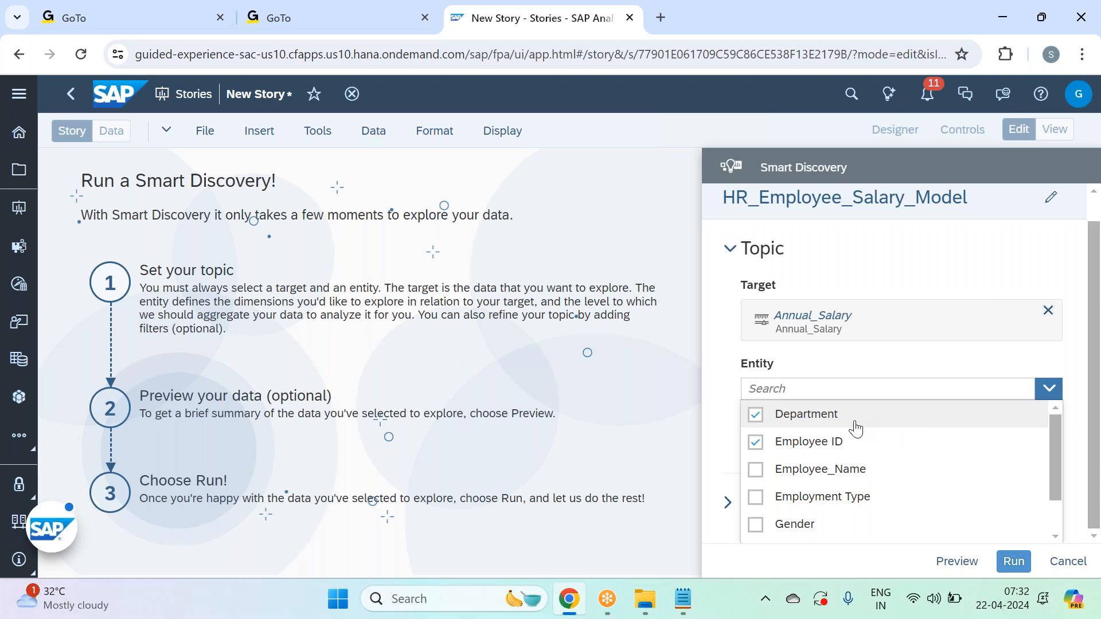
pyautogui.click(848, 497)
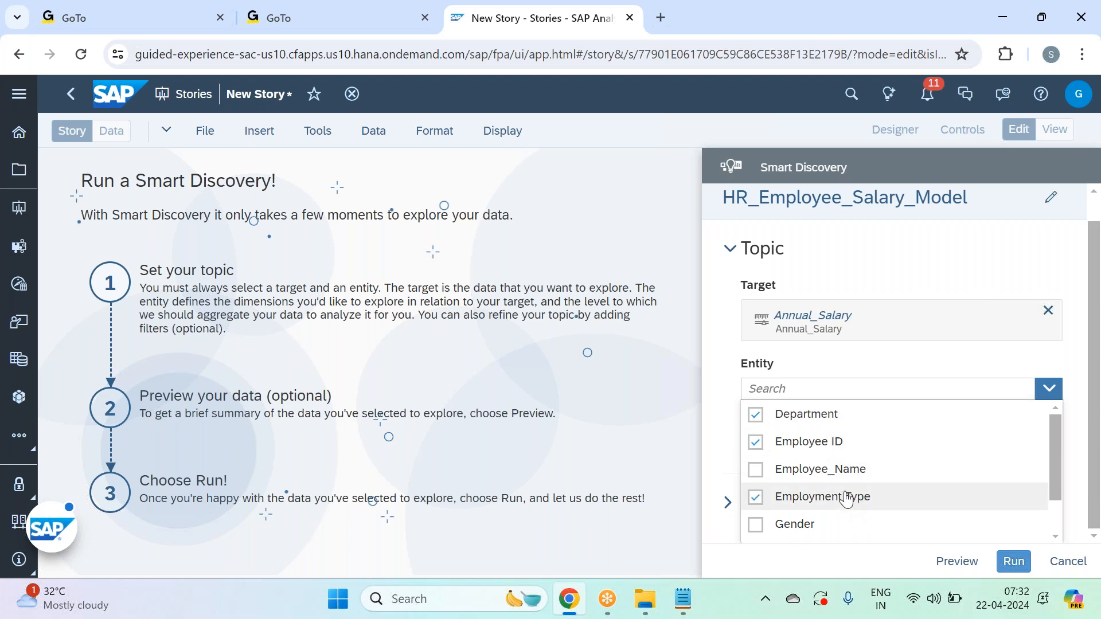
pyautogui.scroll(-1, 843, 472)
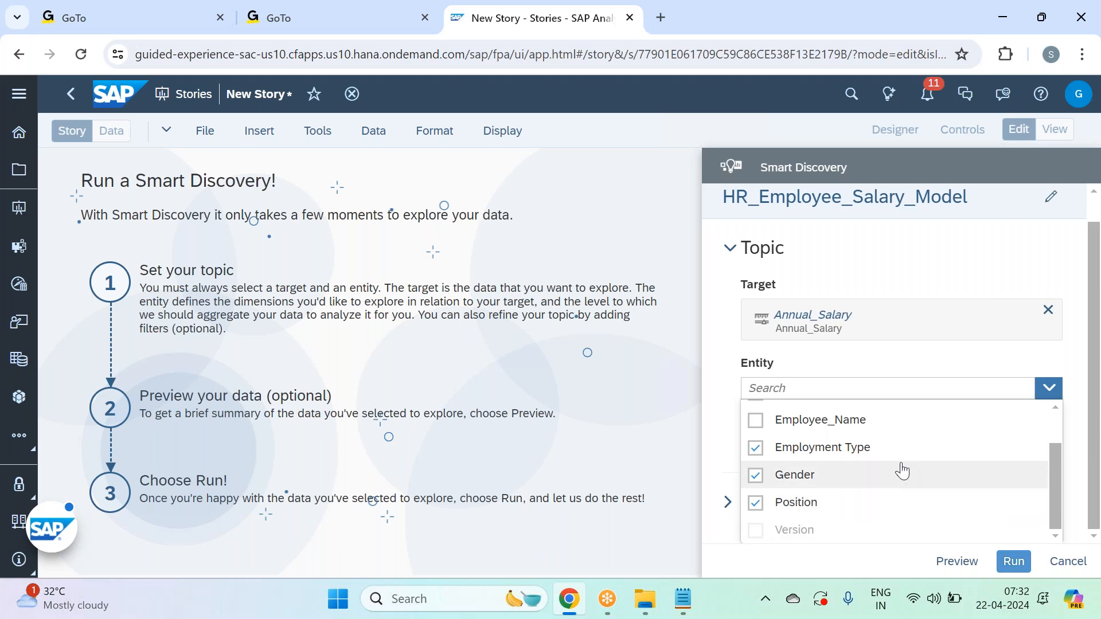
pyautogui.moveTo(1052, 487); pyautogui.dragTo(1070, 542)
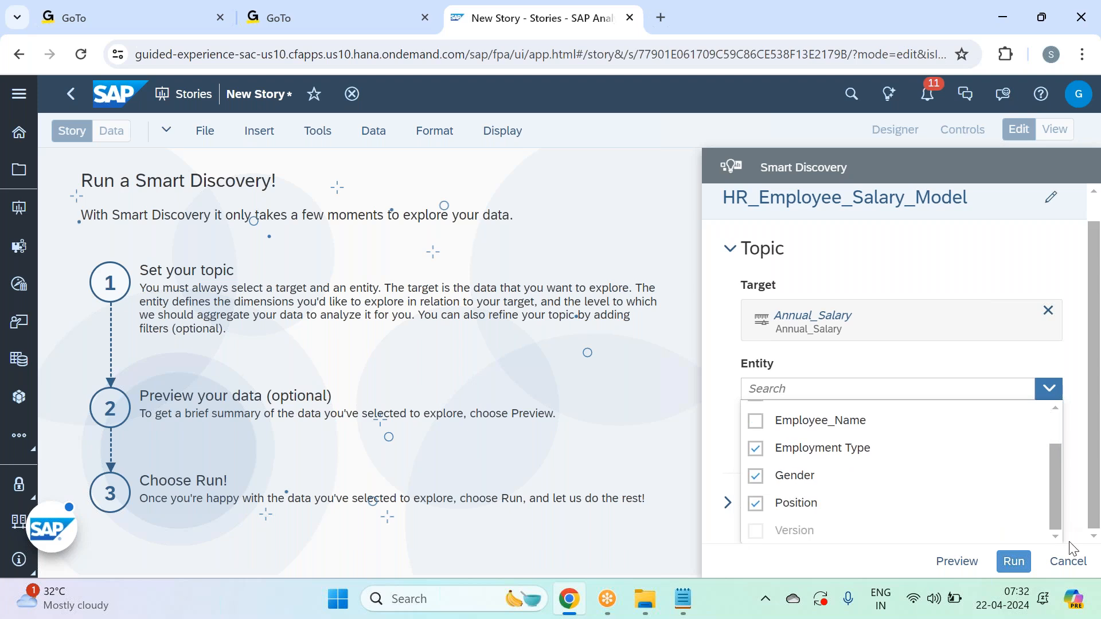
pyautogui.click(960, 365)
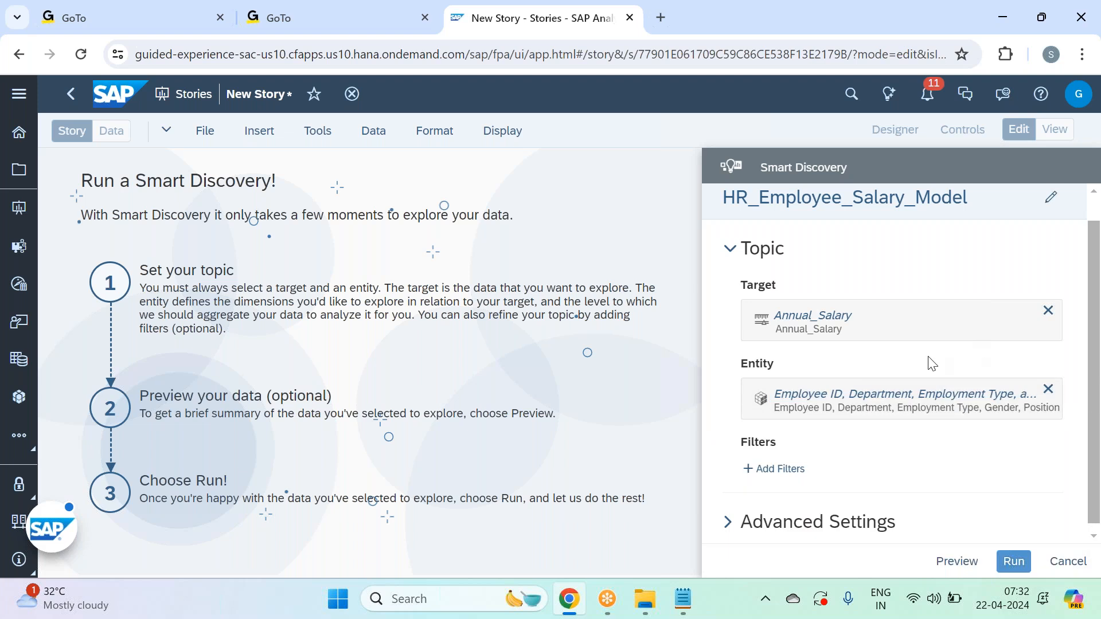
# Expand the discovery's advanced settings and confirm All Measures as the measures included in the discovery.
pyautogui.scroll(-1, 932, 363)
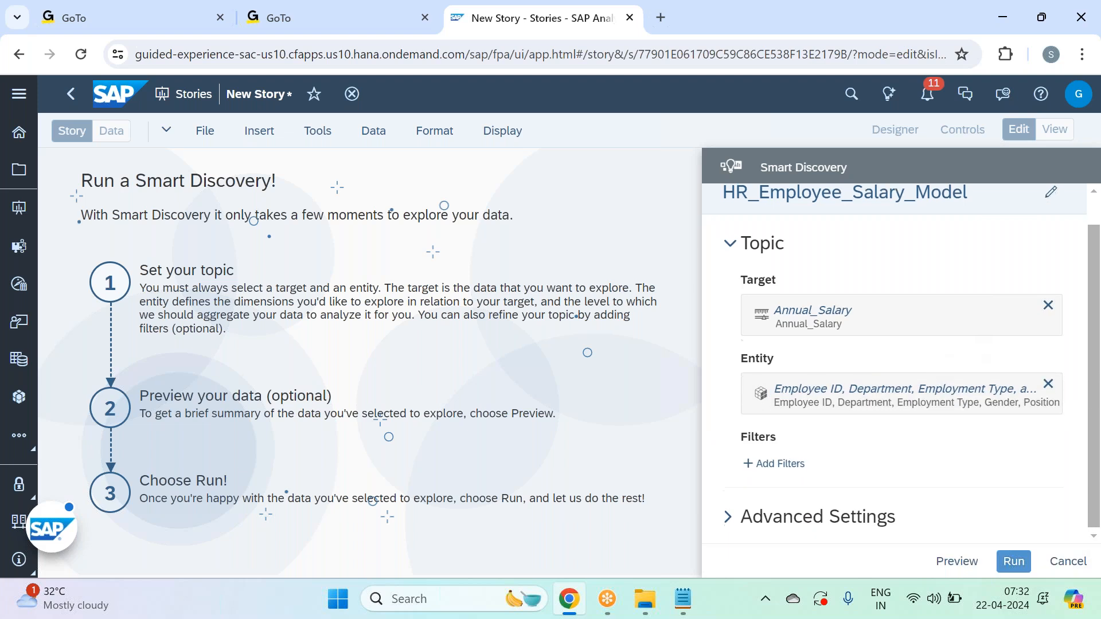
pyautogui.click(740, 519)
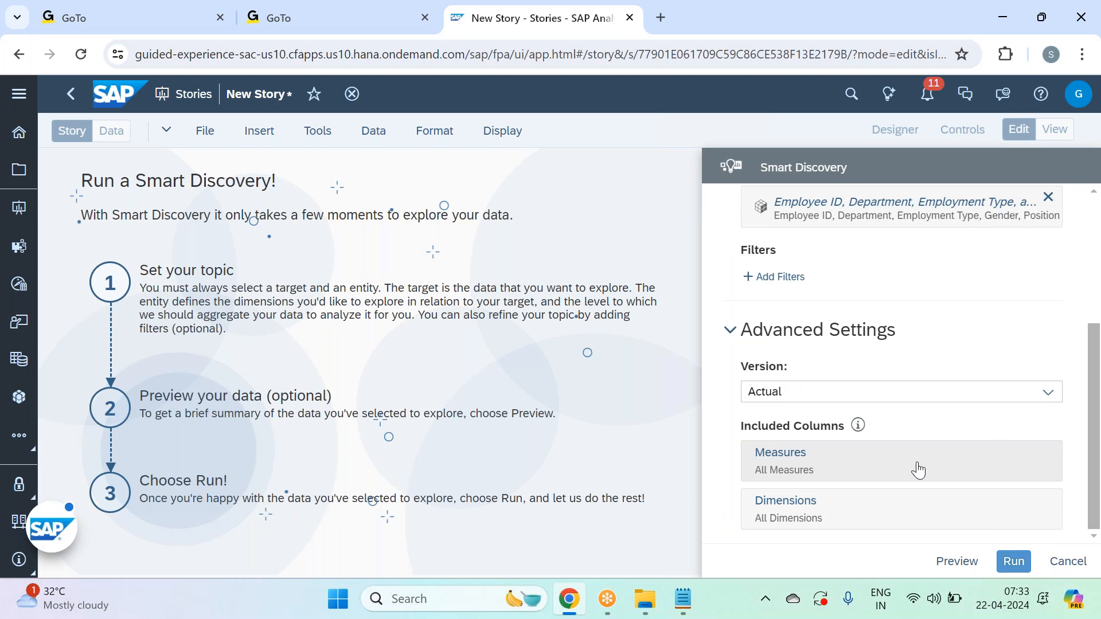
pyautogui.click(914, 463)
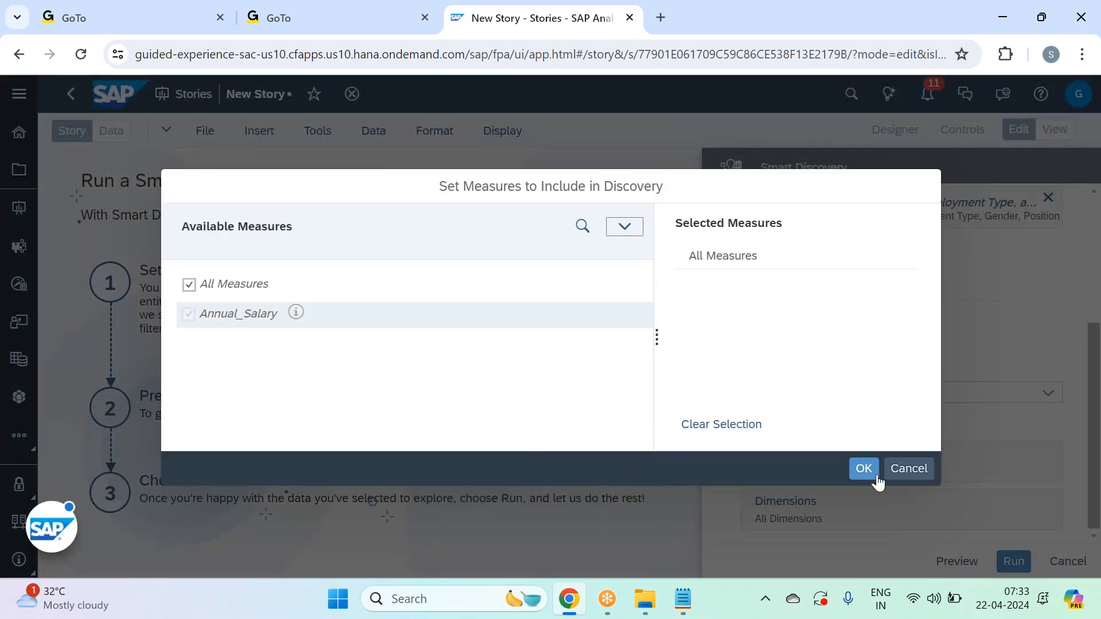
pyautogui.click(865, 477)
pyautogui.click(904, 524)
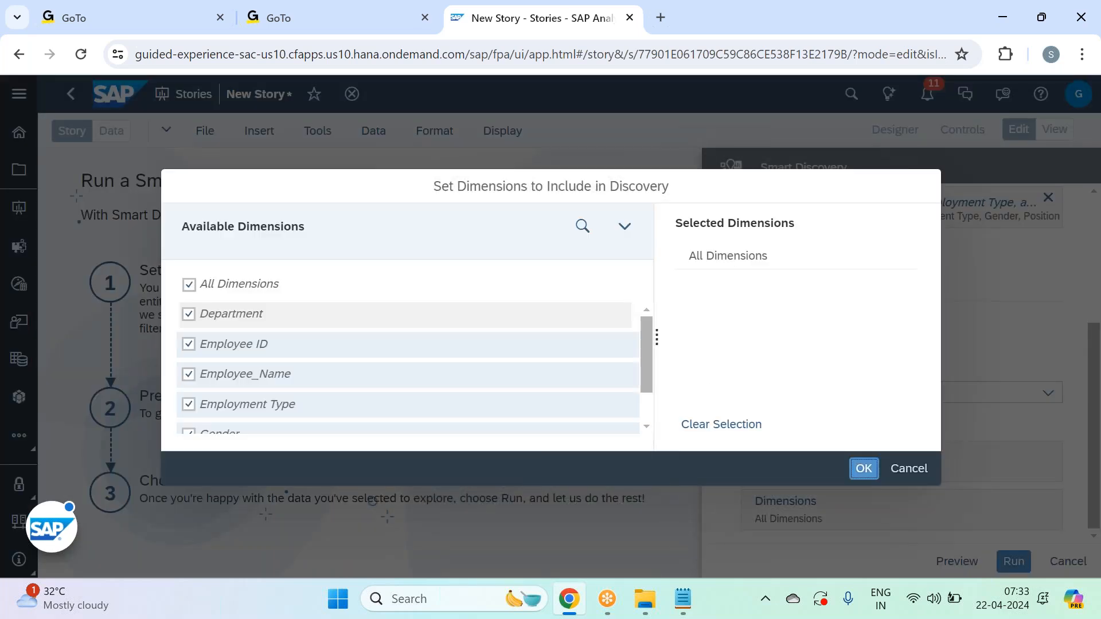
pyautogui.click(317, 290)
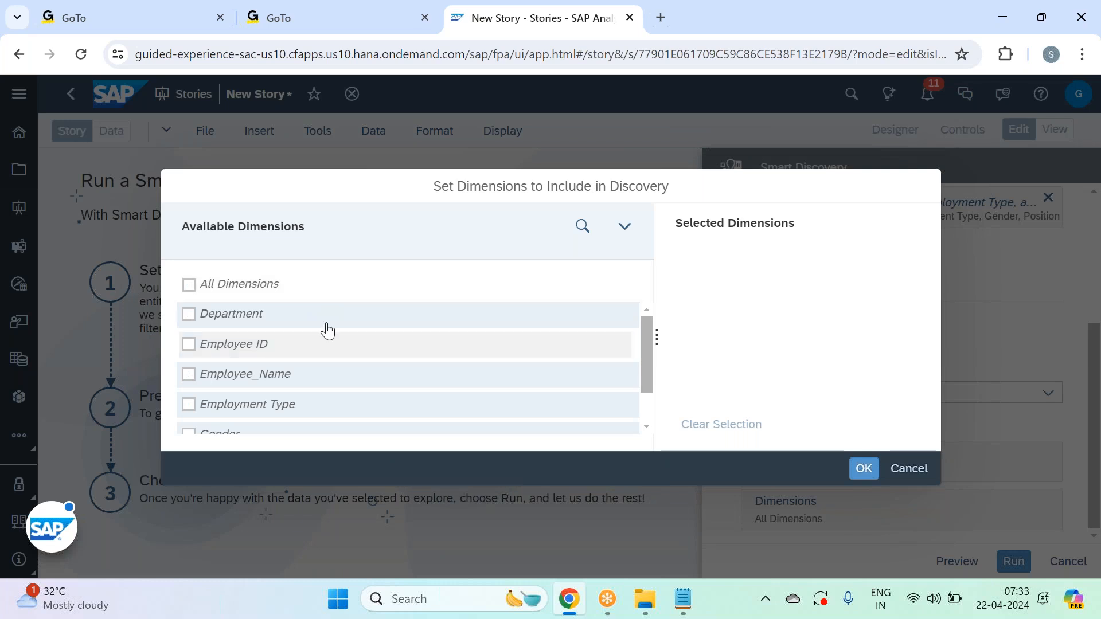
pyautogui.click(346, 325)
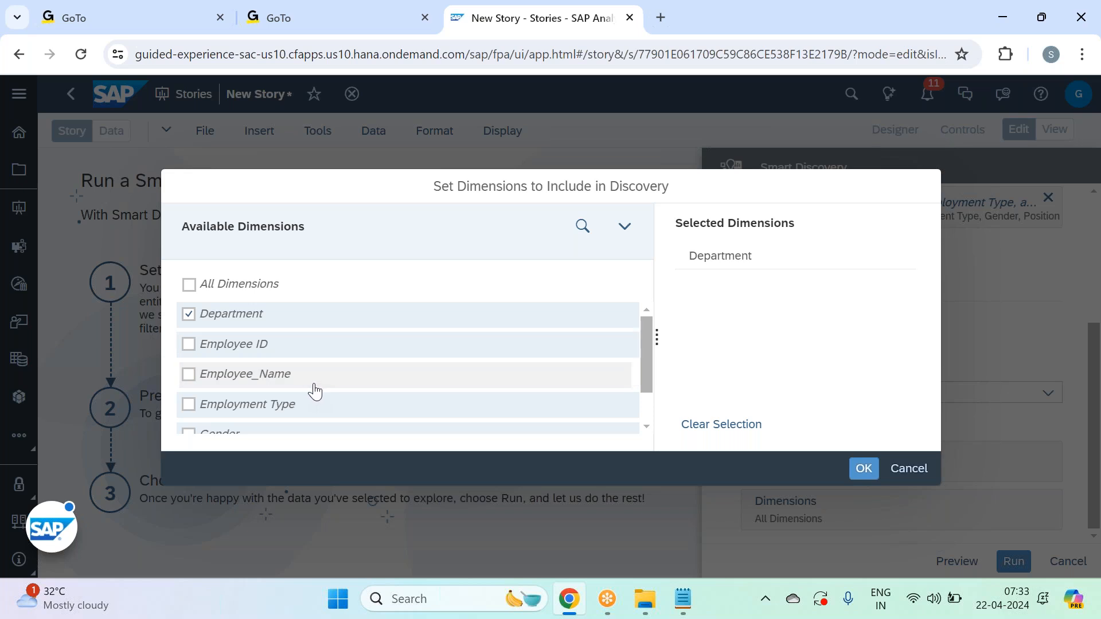
pyautogui.scroll(-1, 253, 367)
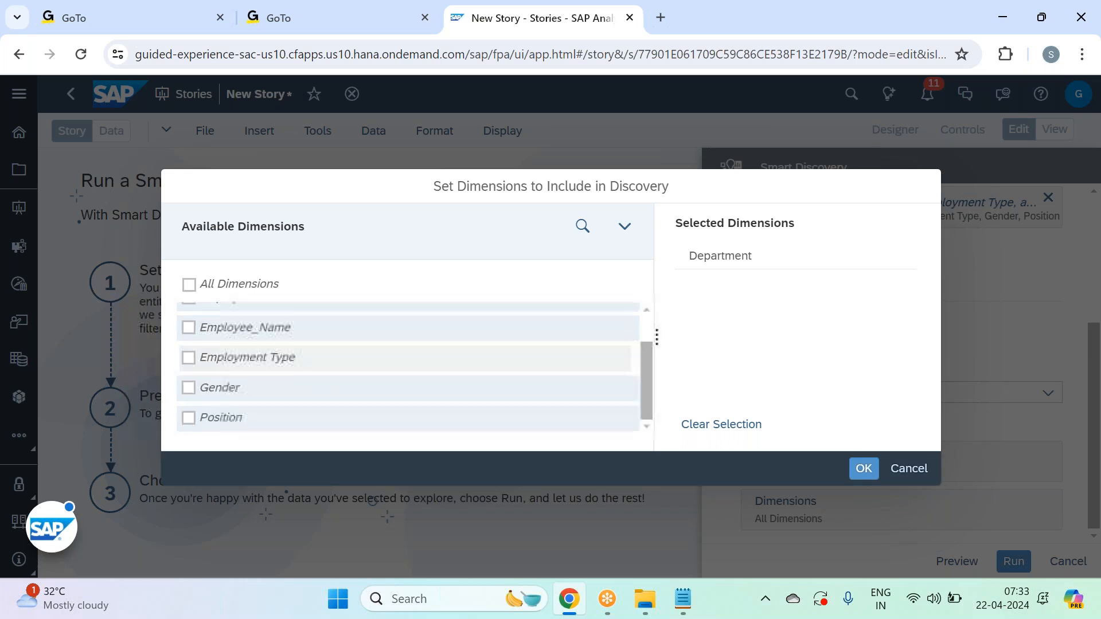
pyautogui.click(248, 365)
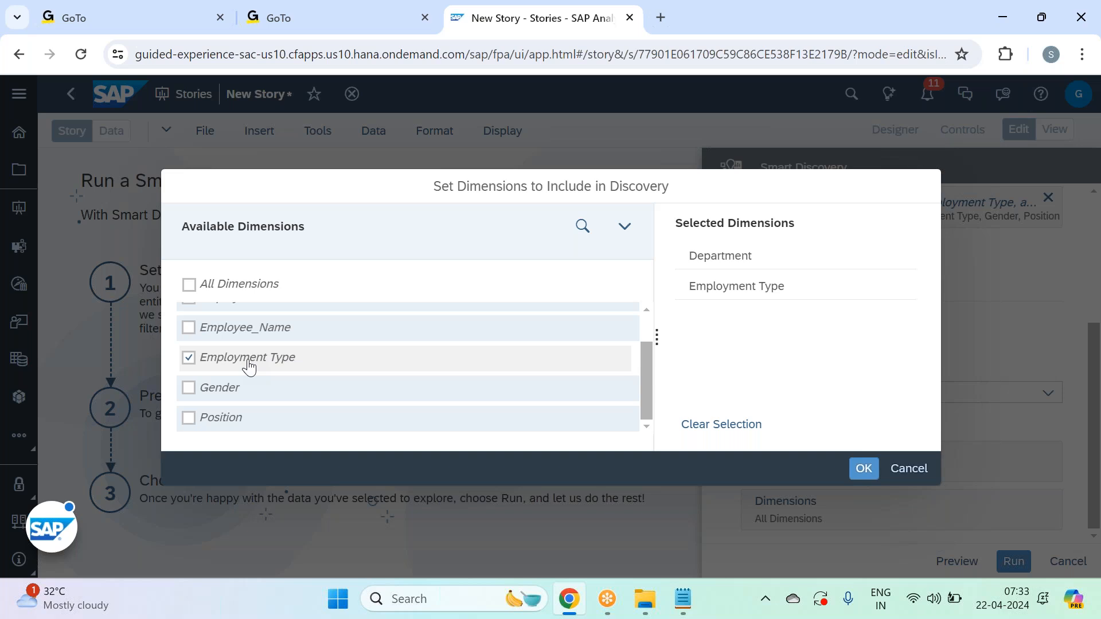
pyautogui.click(260, 395)
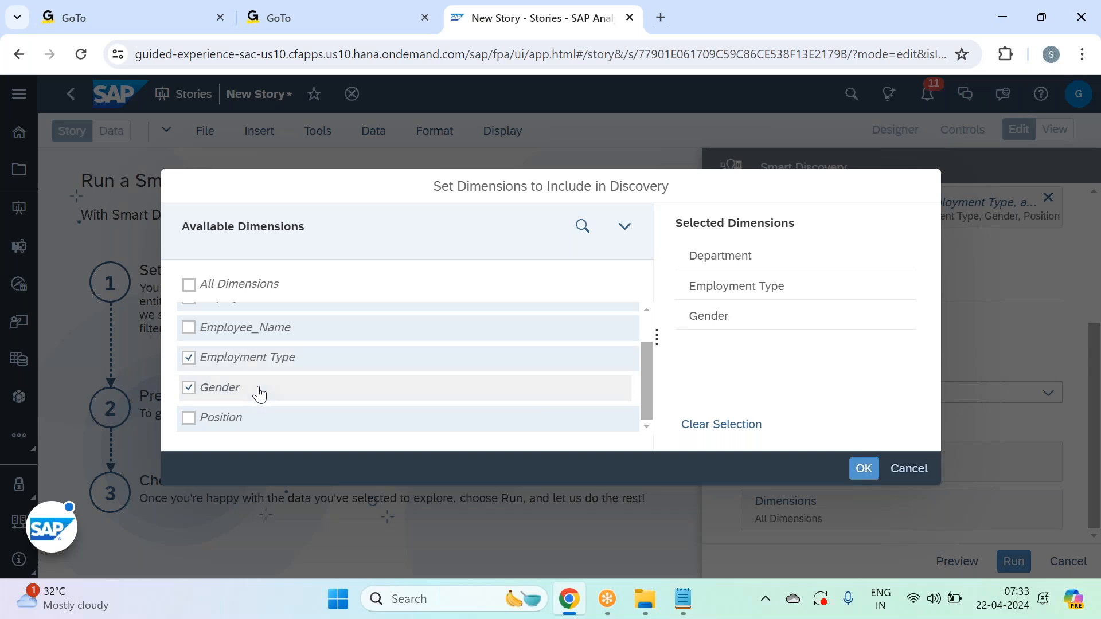
pyautogui.click(243, 417)
pyautogui.moveTo(640, 379); pyautogui.dragTo(656, 431)
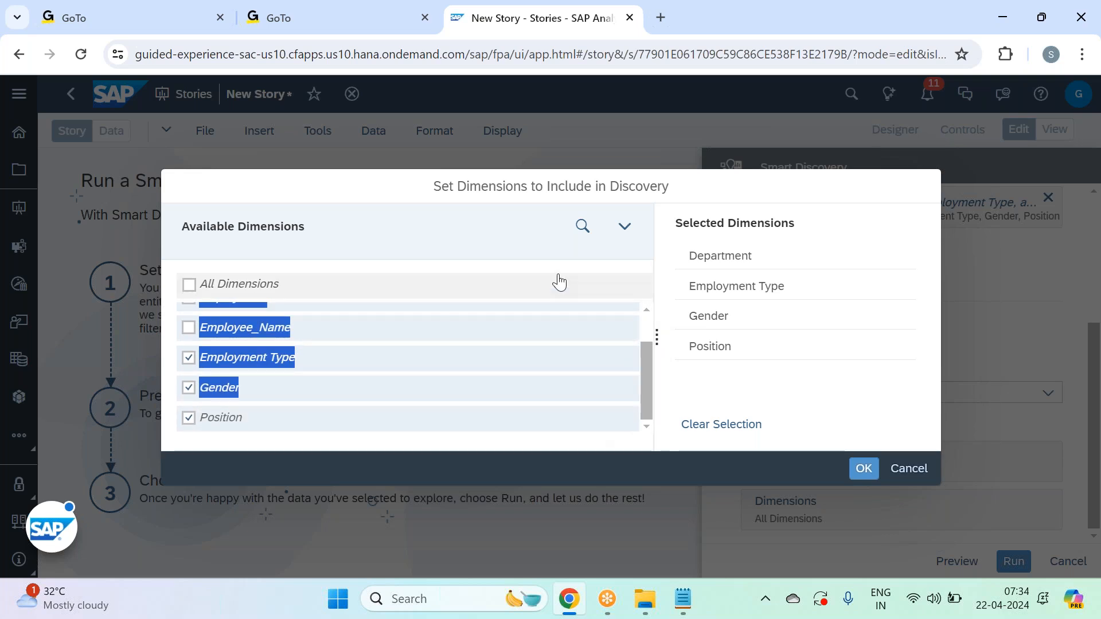
pyautogui.click(385, 195)
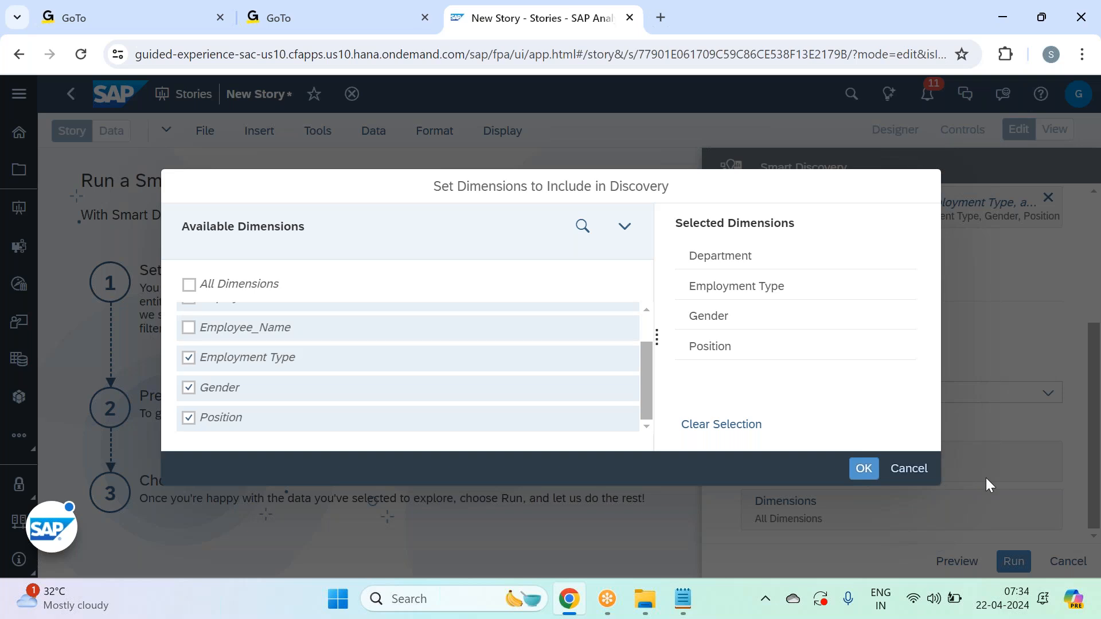
pyautogui.click(906, 476)
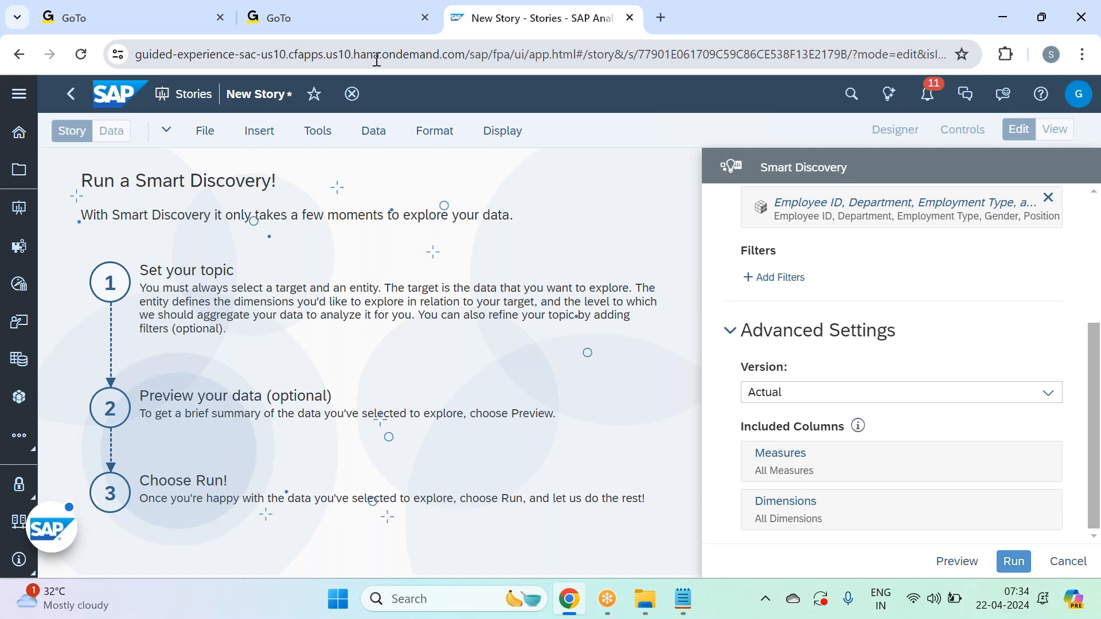
# Copy the SAP Analytics Cloud base address up to app.html# and load it in the second GoTo browser tab.
pyautogui.moveTo(586, 53); pyautogui.dragTo(9, 82)
pyautogui.hotkey('ctrl', 'c')
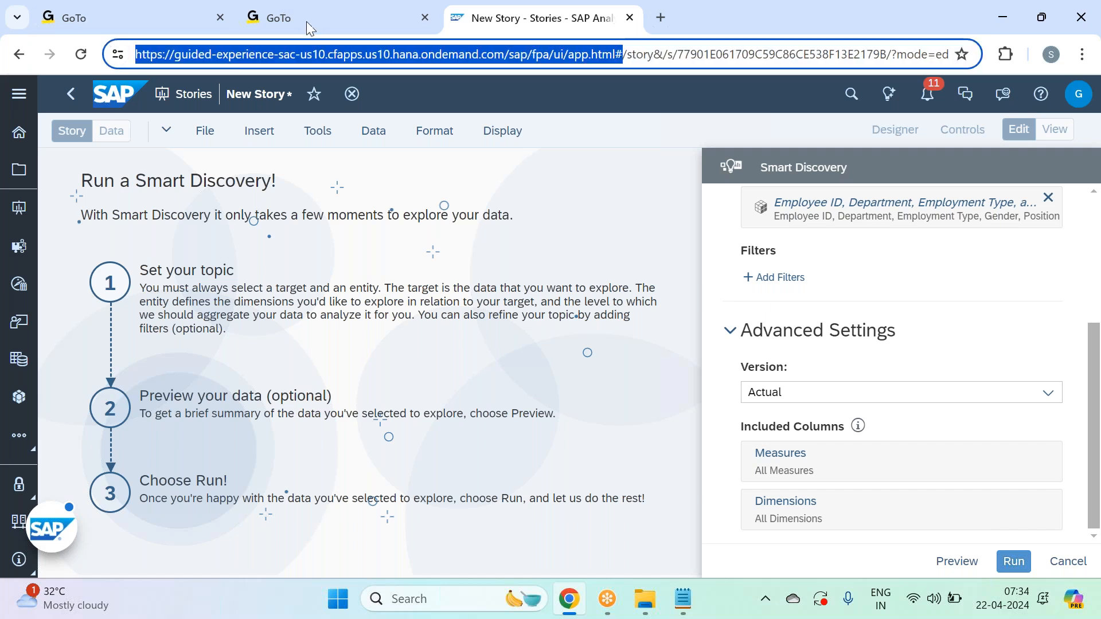
pyautogui.click(262, 23)
pyautogui.click(327, 52)
pyautogui.hotkey('ctrl', 'v')
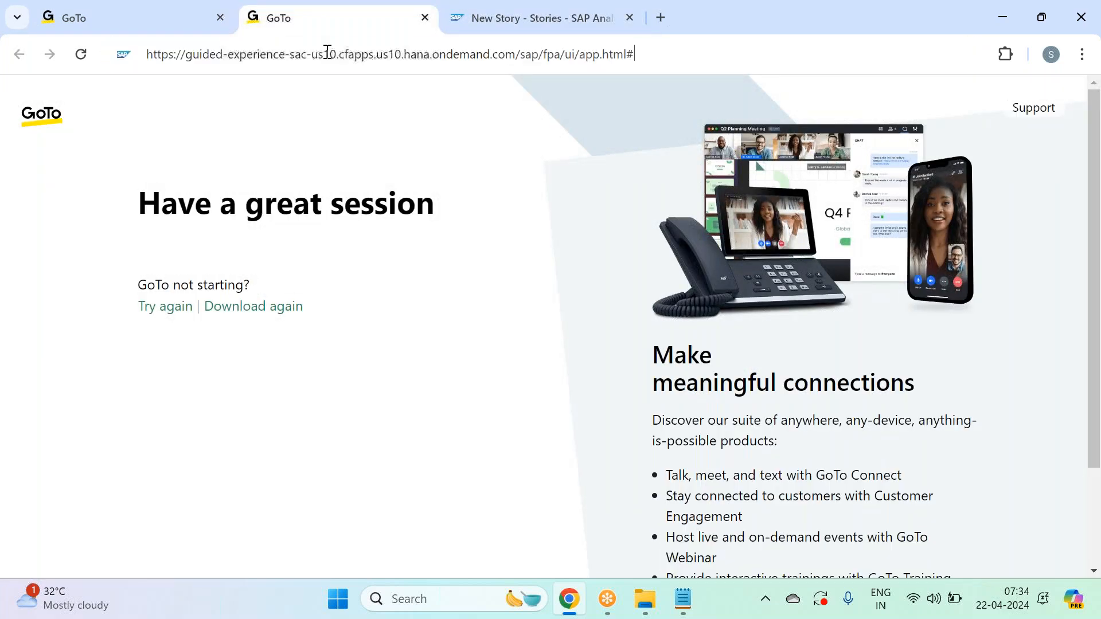
pyautogui.press('Return')
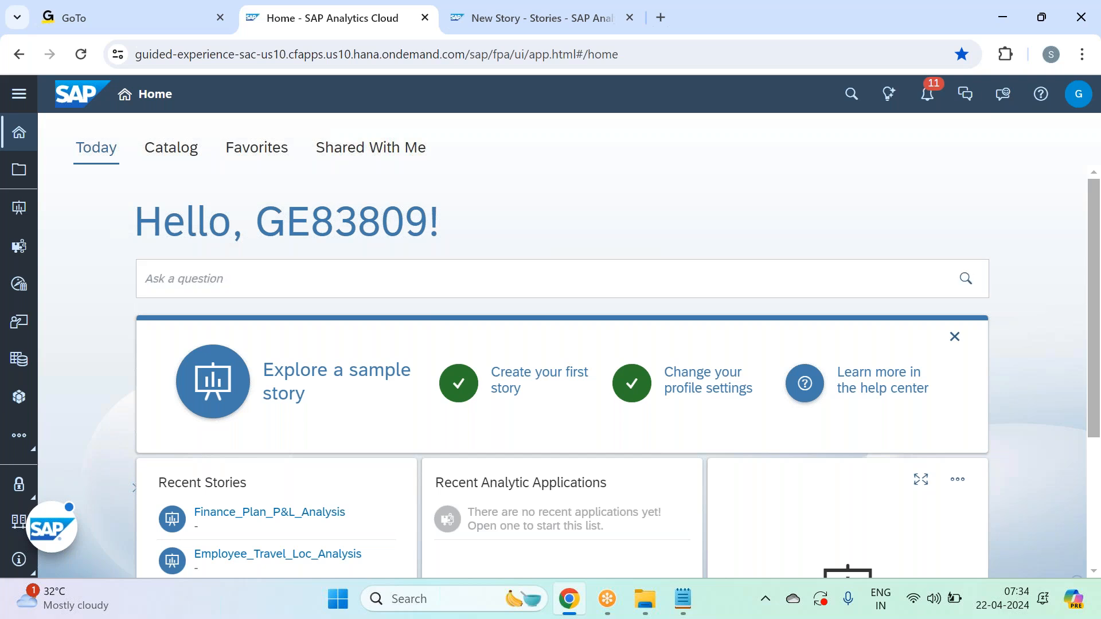
# Open HR_Employee_Salary_Model from the files in this second session and hide the model details.
pyautogui.click(21, 170)
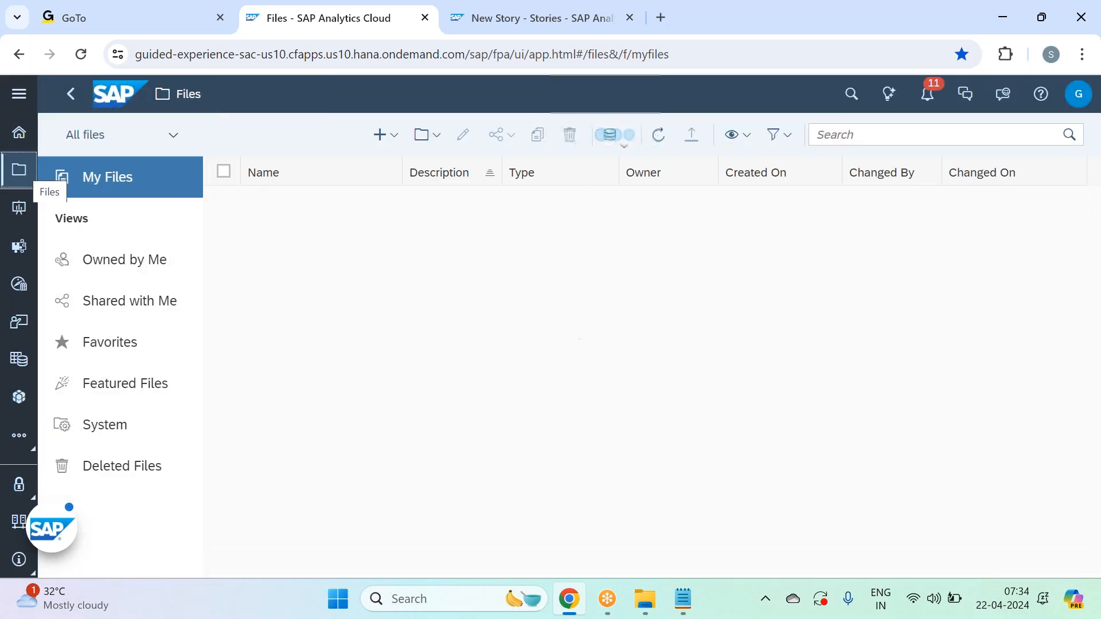
pyautogui.click(318, 295)
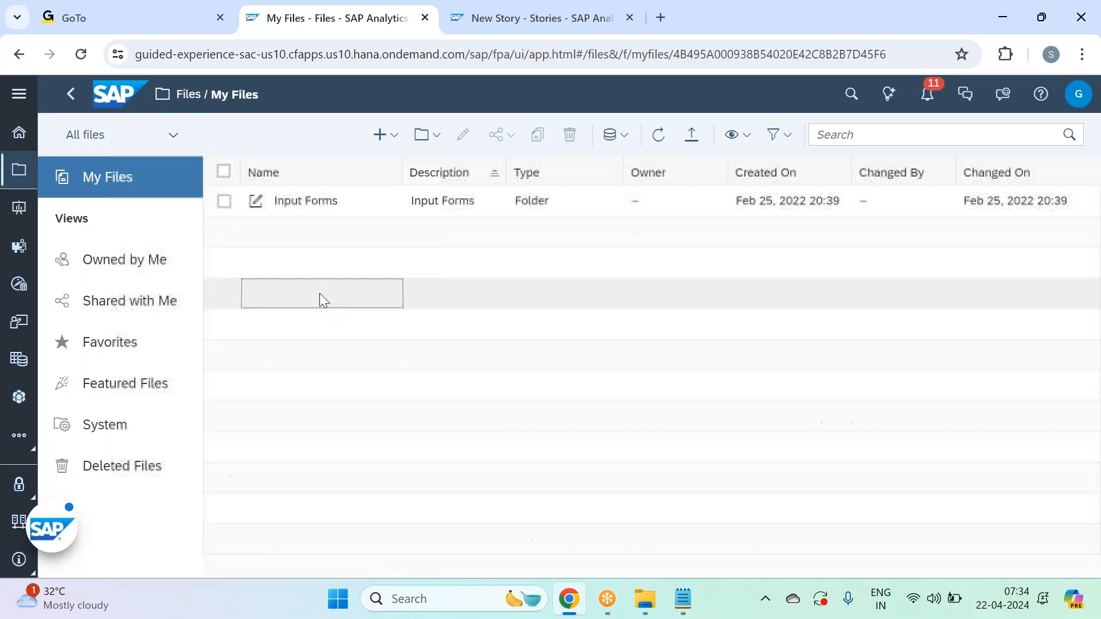
pyautogui.click(321, 233)
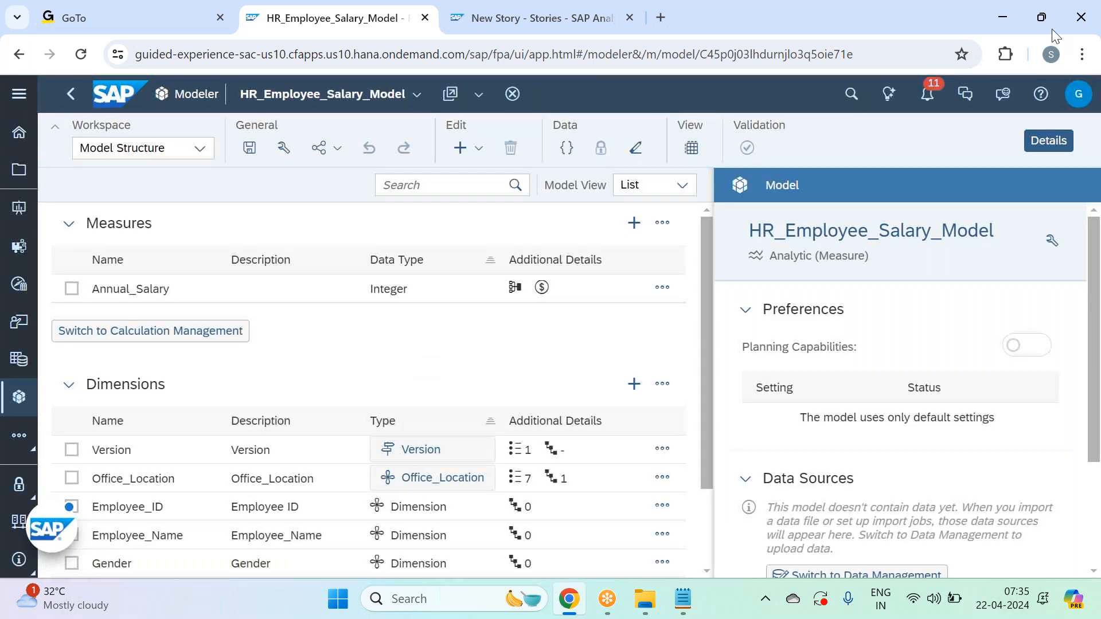
pyautogui.click(1049, 140)
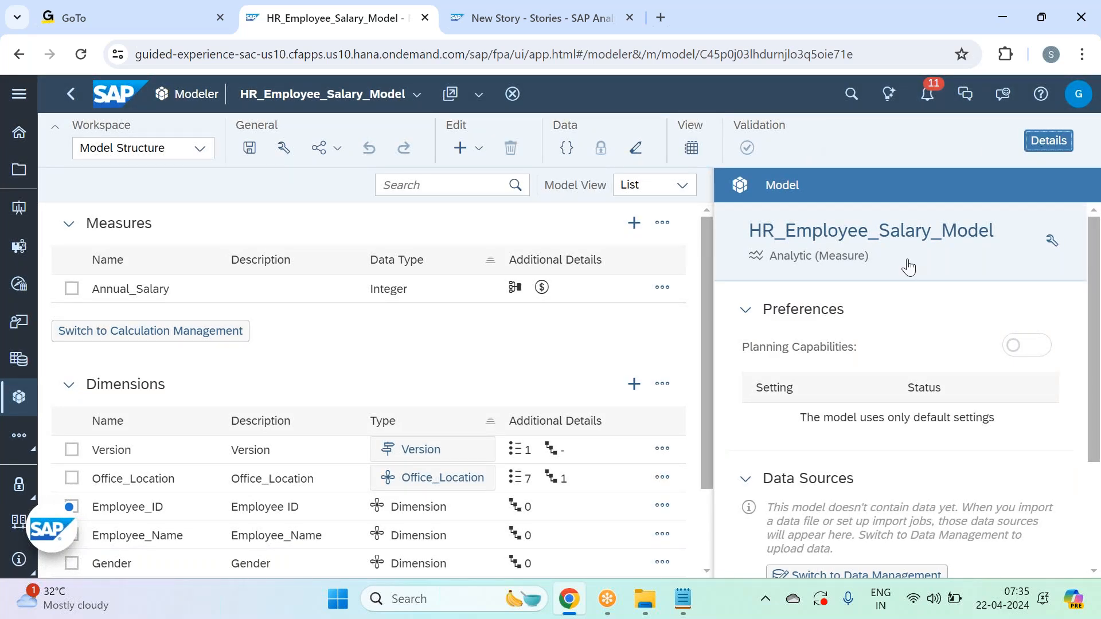
# Select the Office_Location dimension and check which actions are available for it.
pyautogui.click(1042, 484)
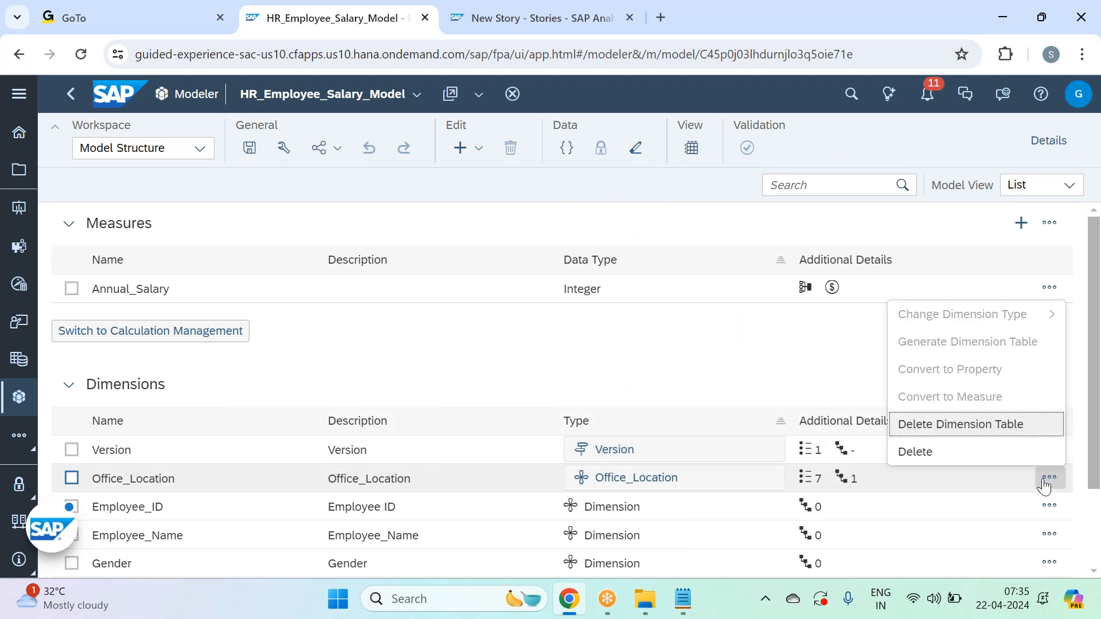
pyautogui.click(756, 388)
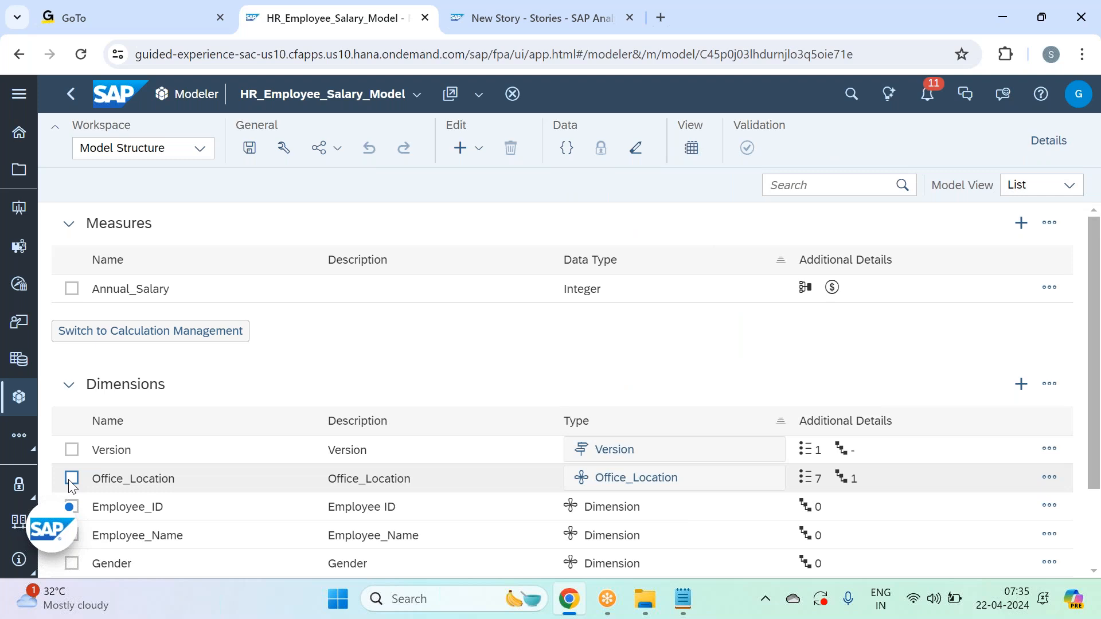
pyautogui.click(1048, 478)
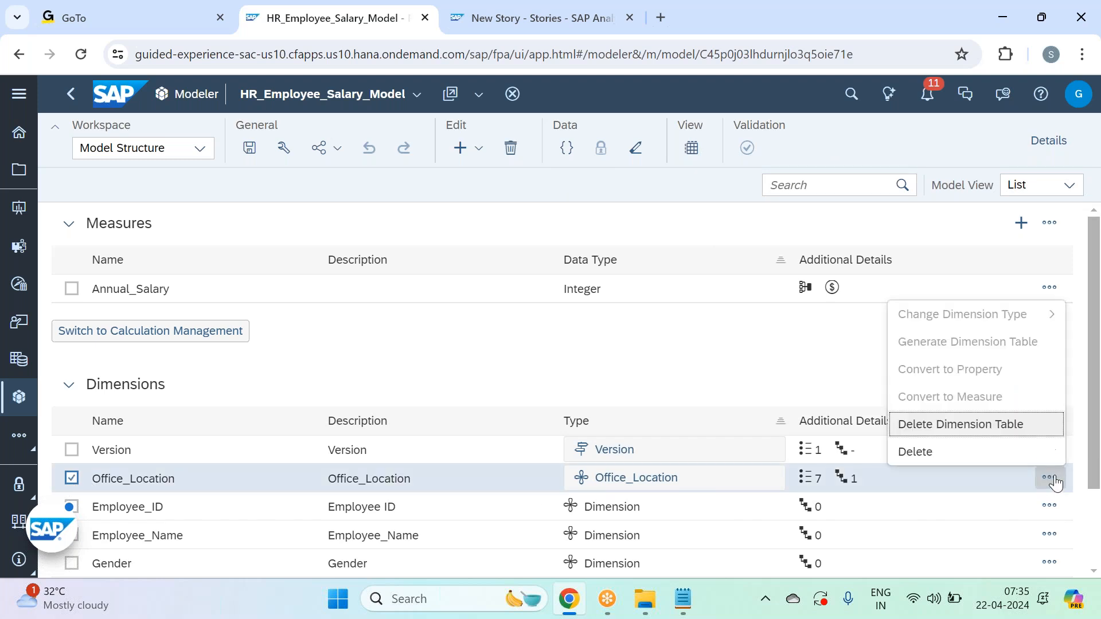
pyautogui.click(782, 393)
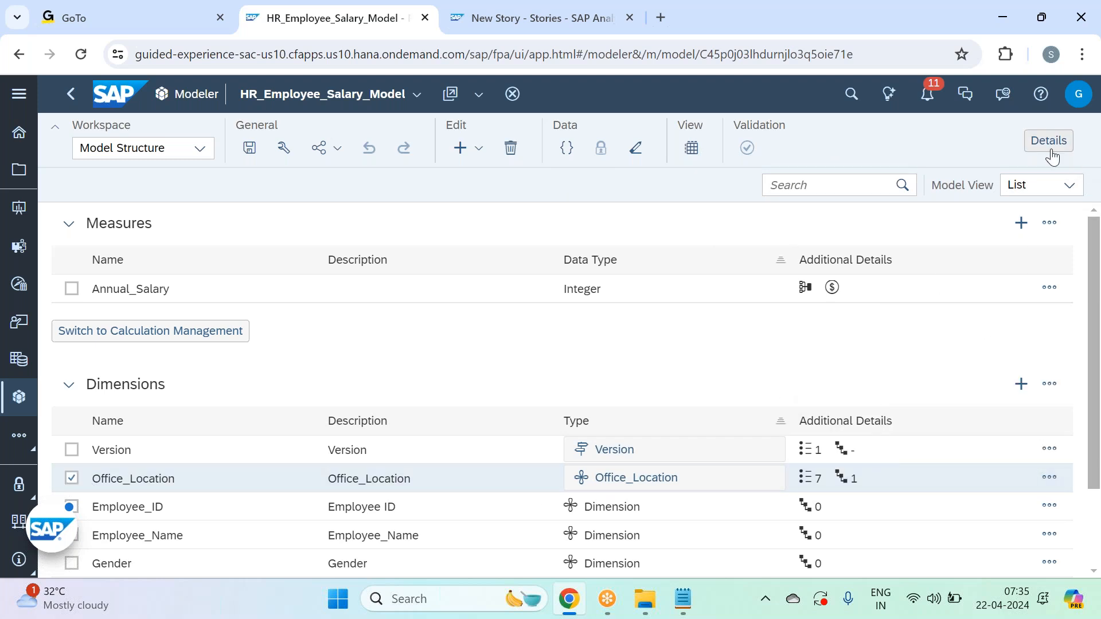
# Open the Office_Location dimension table from its details, review its members and access settings, and return to the model structure.
pyautogui.click(1049, 141)
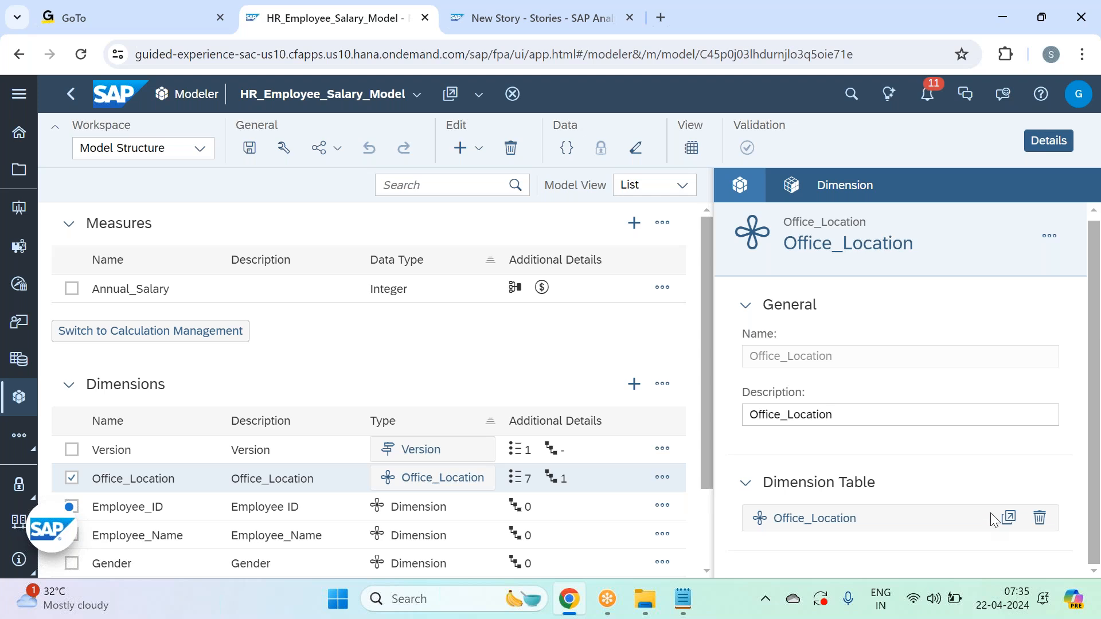
pyautogui.click(1005, 520)
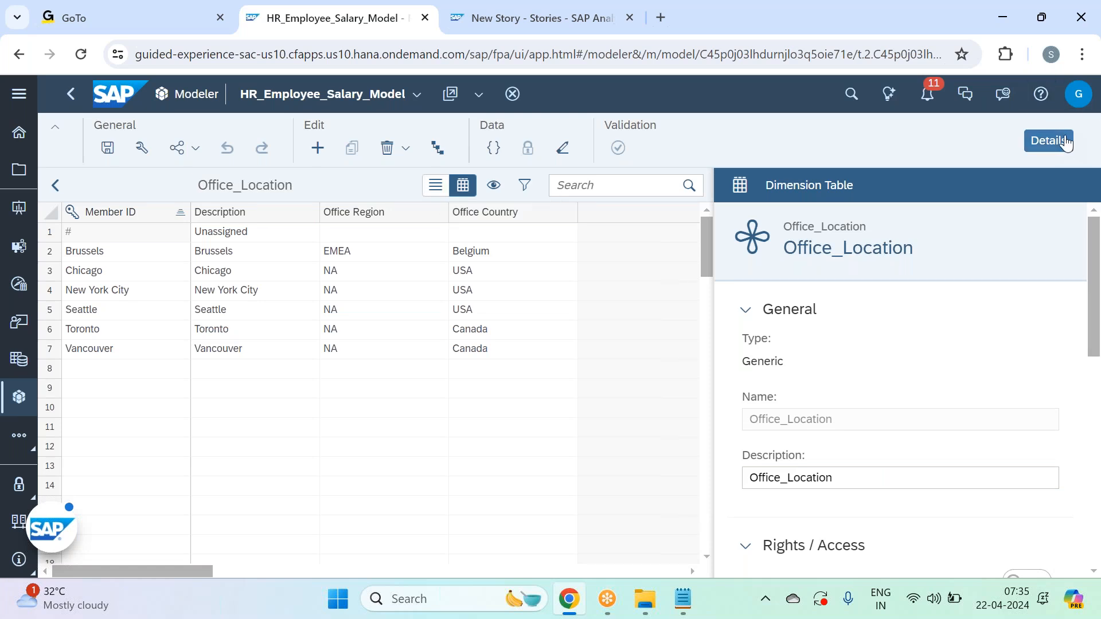
pyautogui.scroll(-3, 943, 370)
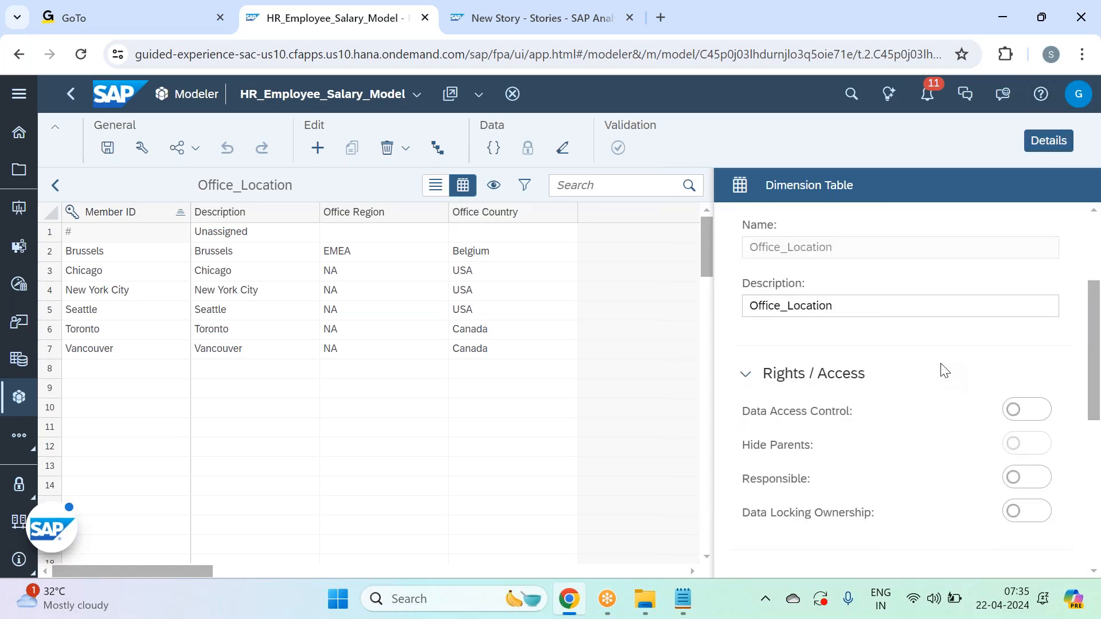
pyautogui.click(1048, 143)
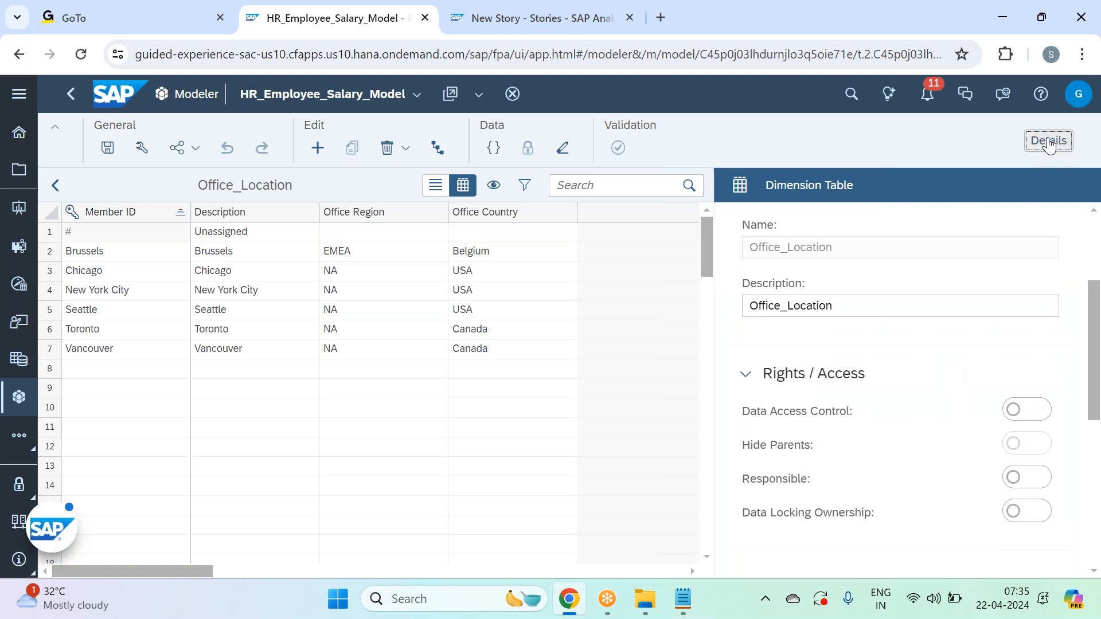
pyautogui.click(55, 191)
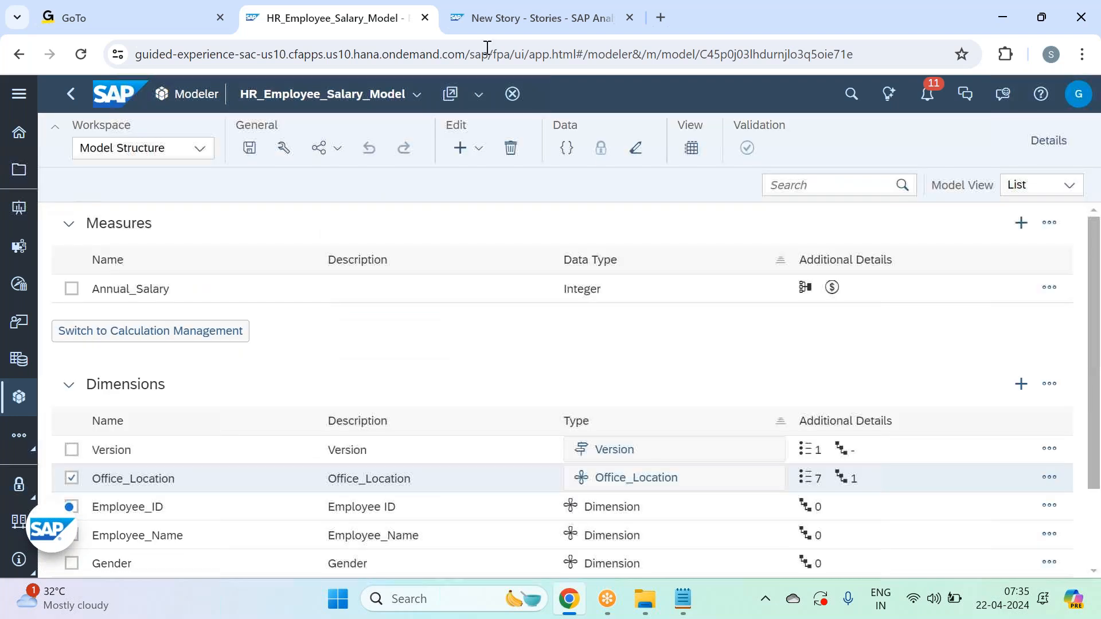
# Switch back to the New Story tab and review the Smart Discovery's entity, filters and included columns.
pyautogui.click(511, 29)
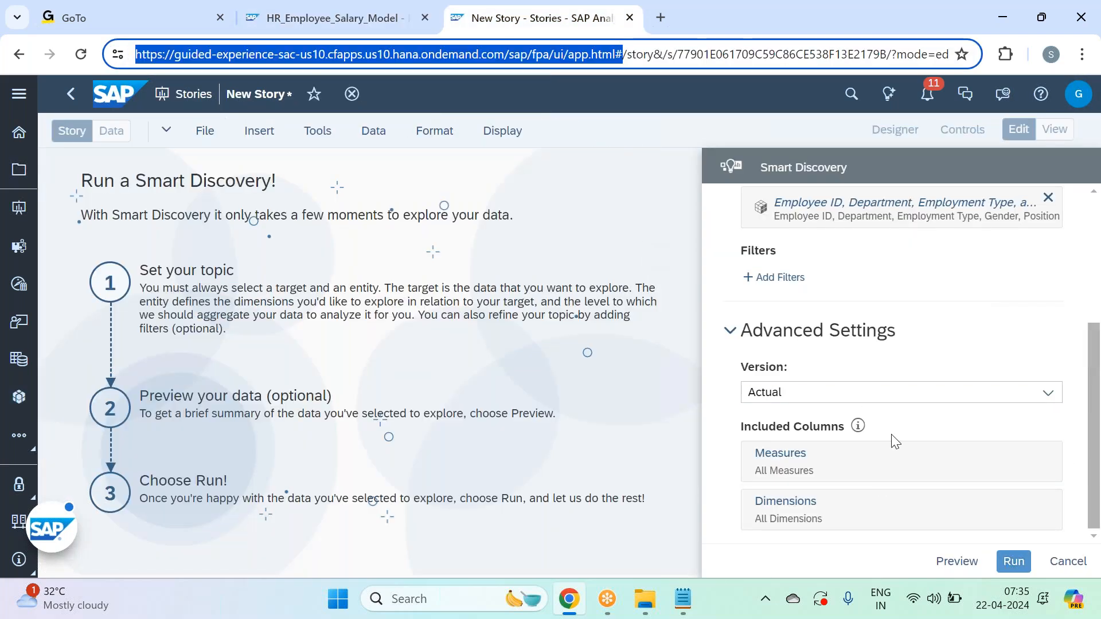
pyautogui.scroll(2, 859, 358)
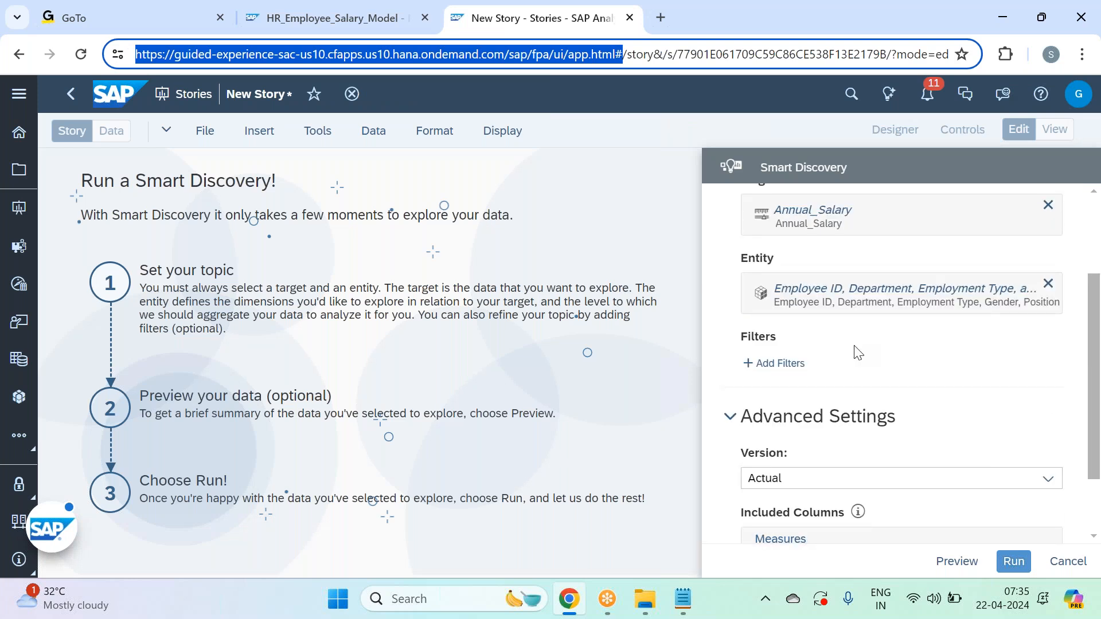
pyautogui.scroll(-2, 859, 353)
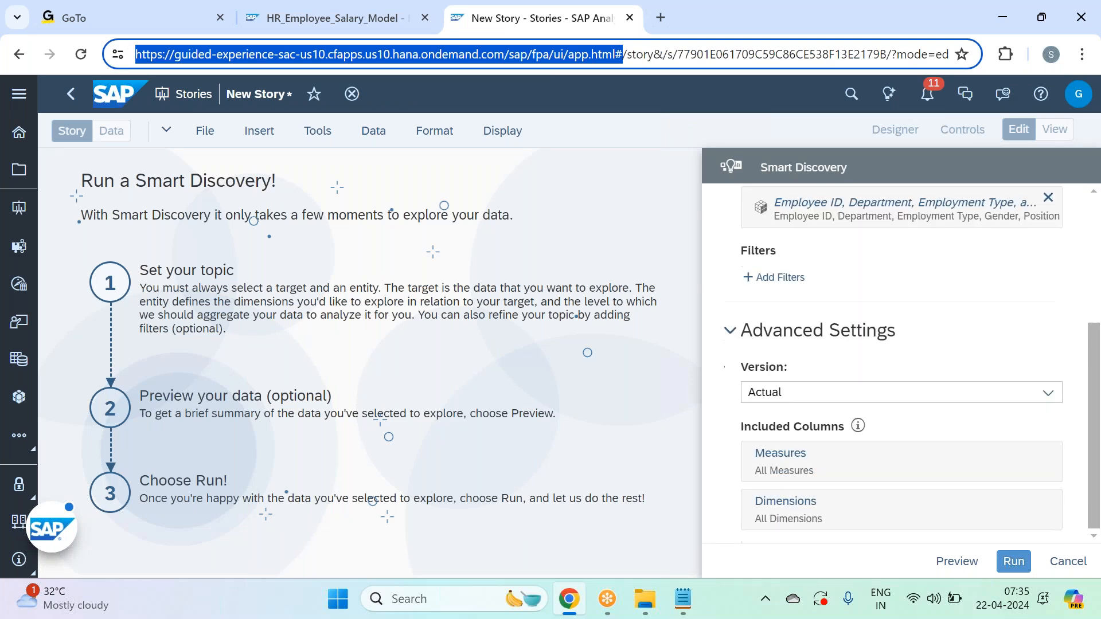
# Return to the HR_Employee_Salary_Model tab, review its measures and dimensions, and save the model.
pyautogui.click(287, 18)
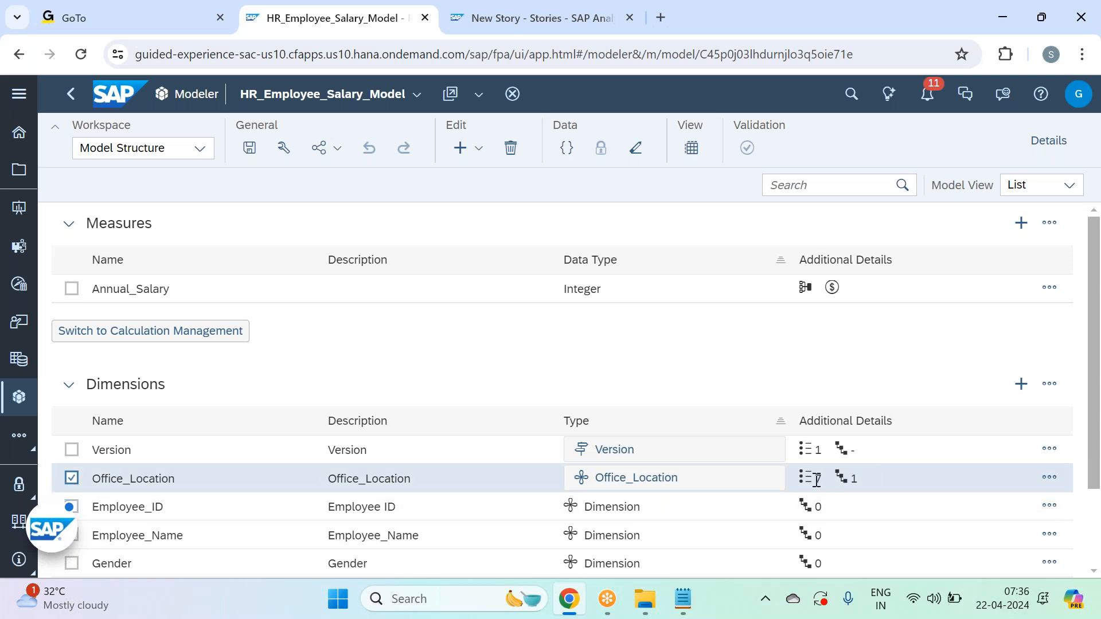
pyautogui.scroll(-2, 817, 480)
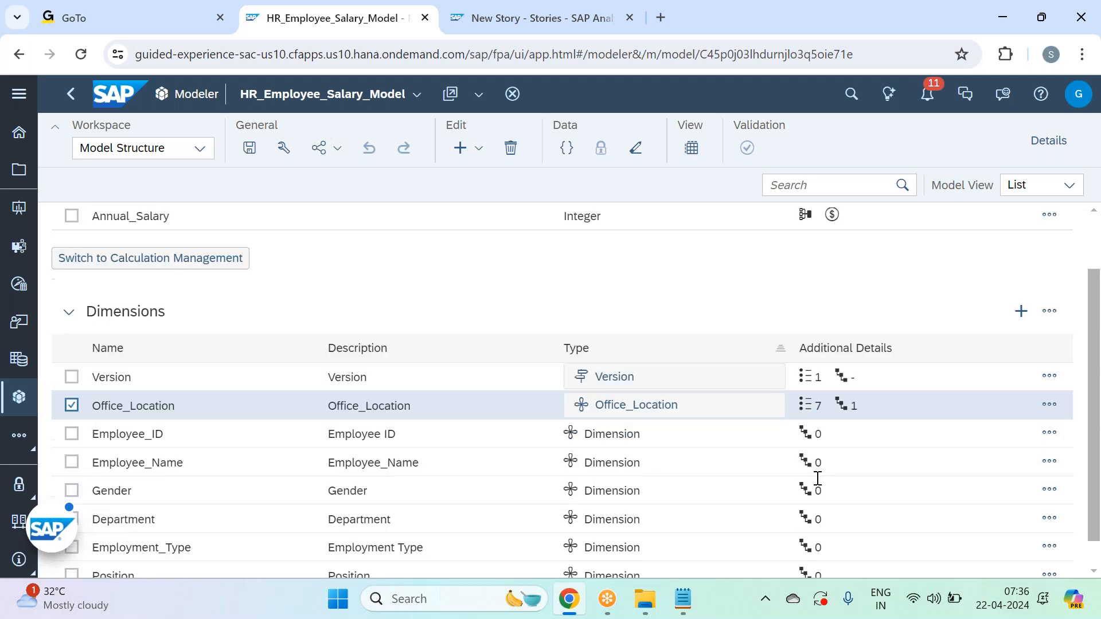
pyautogui.scroll(-1, 818, 478)
pyautogui.scroll(3, 818, 479)
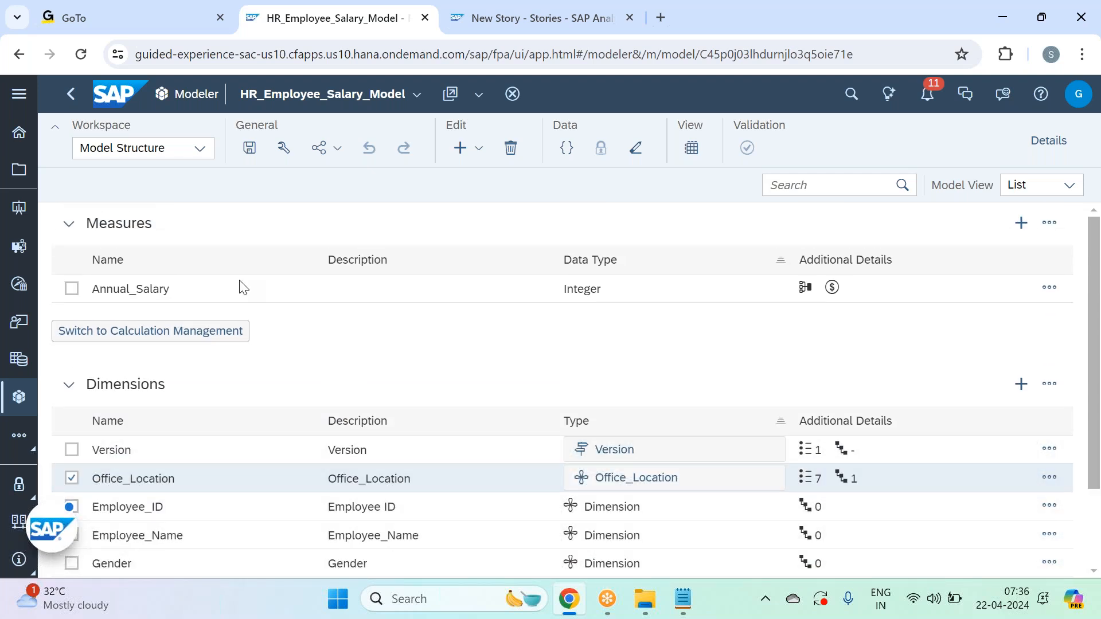
pyautogui.click(251, 150)
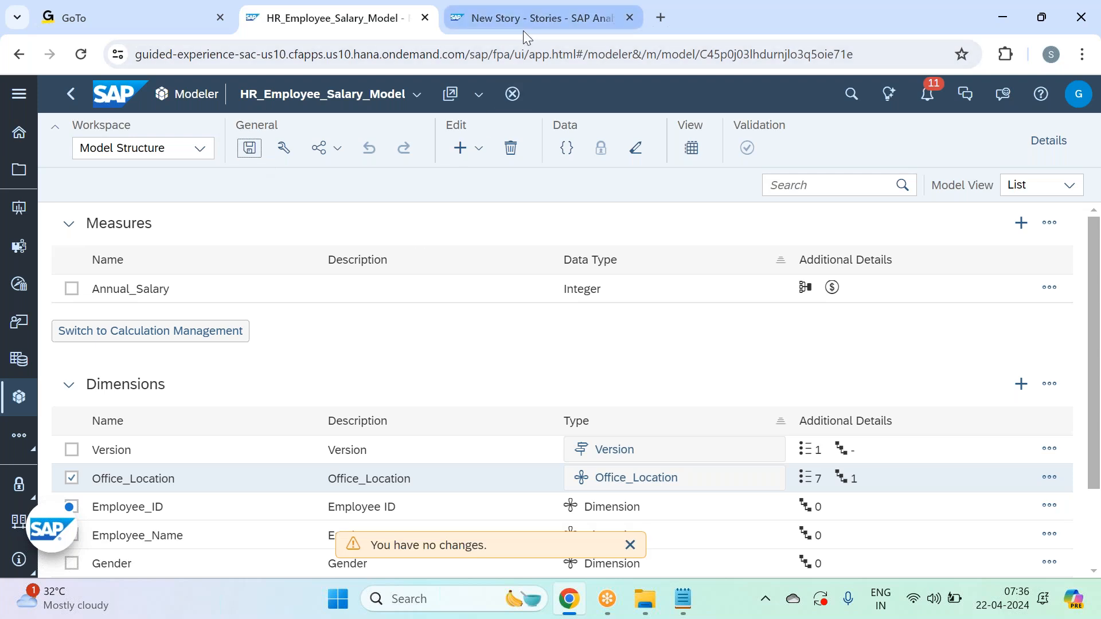
# Open the model preferences and review the Access and Privacy settings, including data privacy and data access control for the dimensions.
pyautogui.click(282, 151)
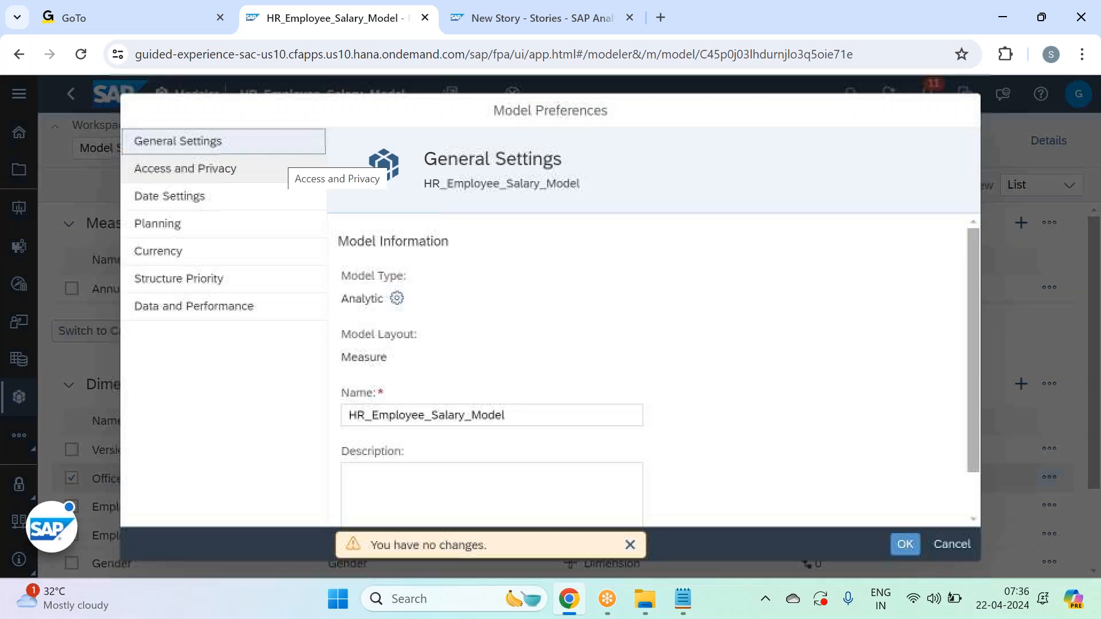
pyautogui.click(221, 183)
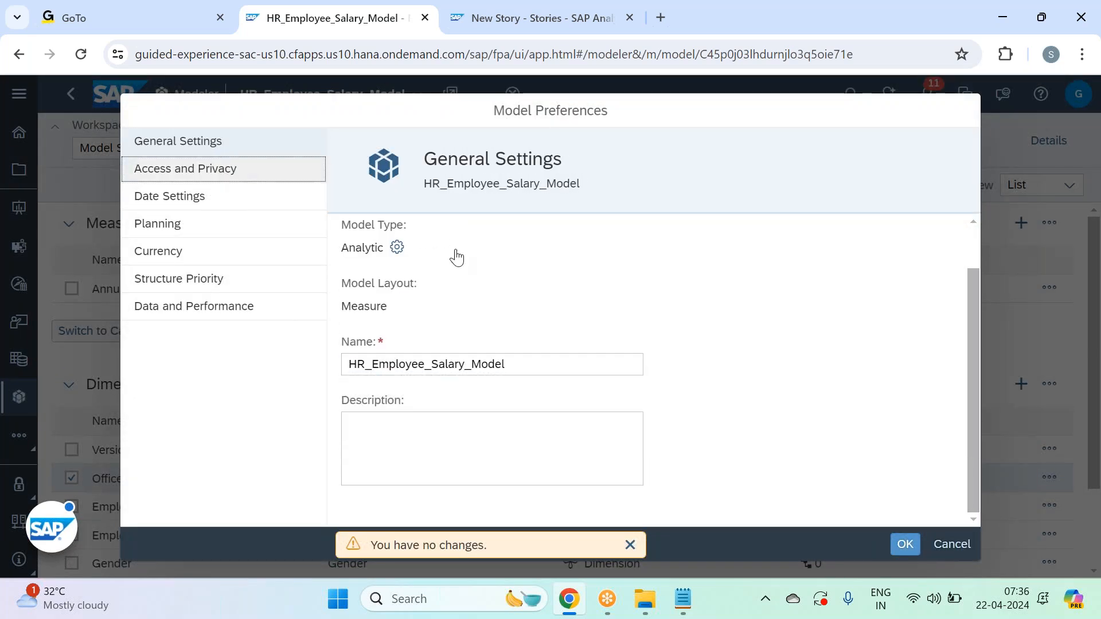
pyautogui.scroll(-6, 601, 339)
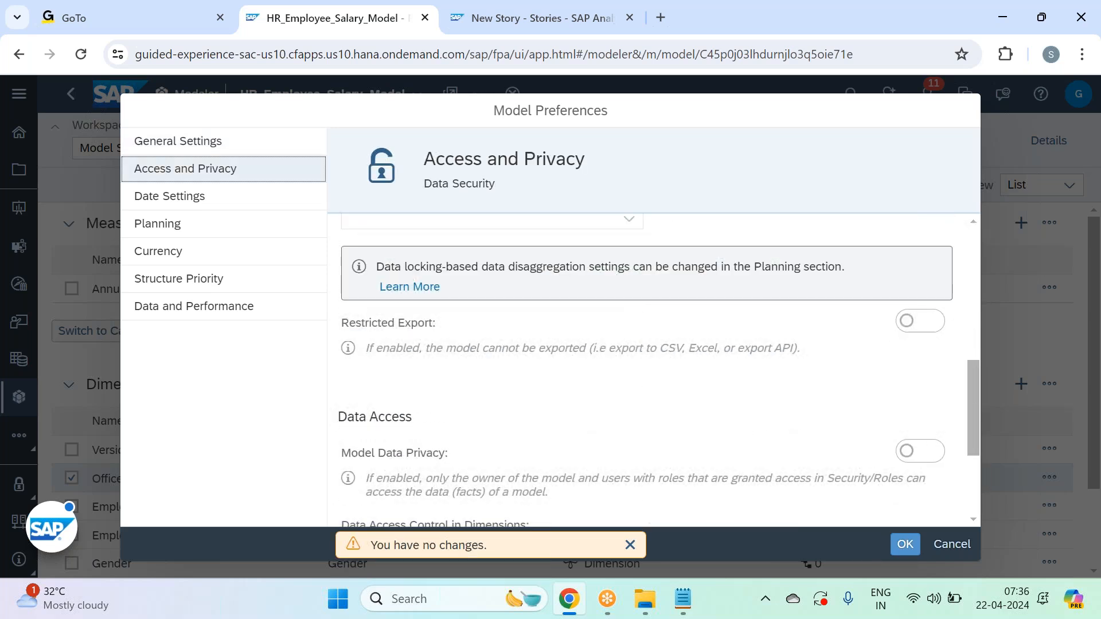
pyautogui.scroll(-2, 602, 339)
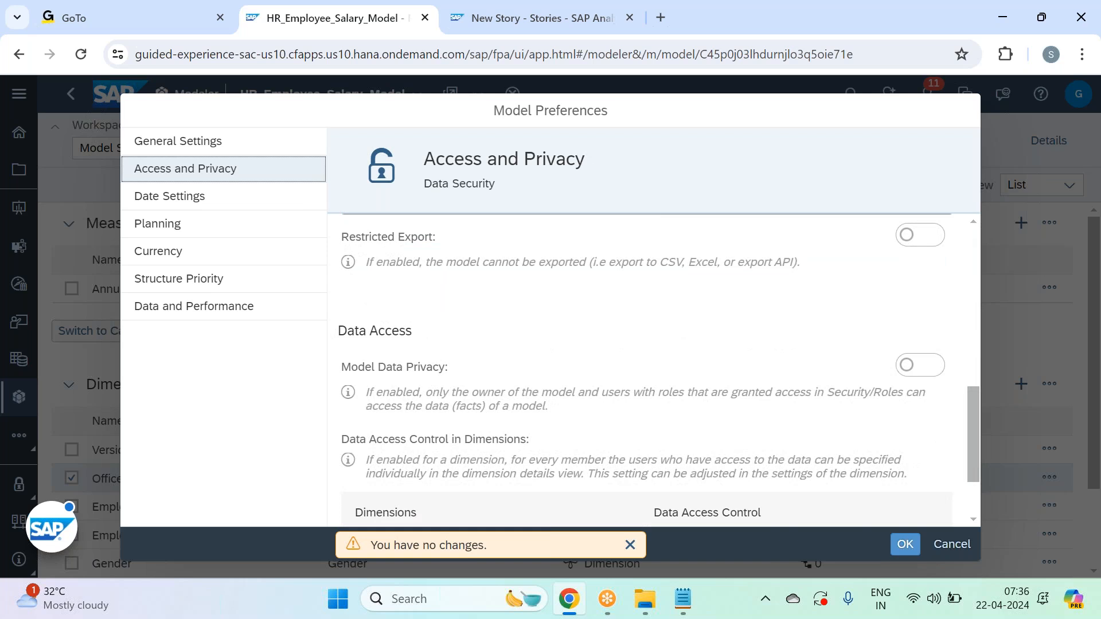
pyautogui.scroll(-2, 654, 367)
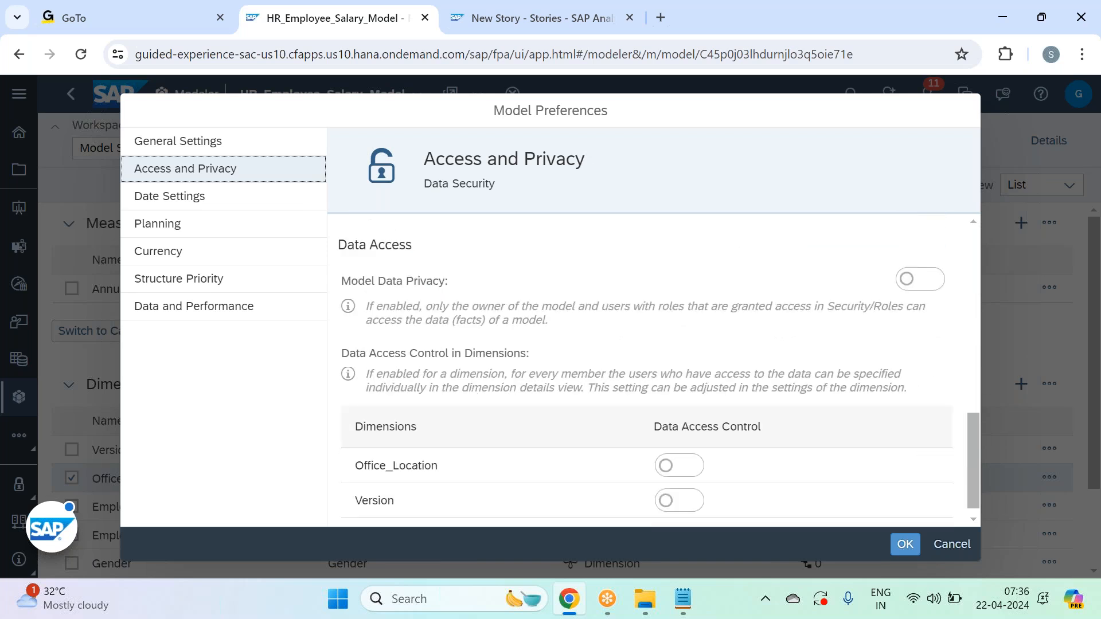
pyautogui.scroll(-1, 653, 373)
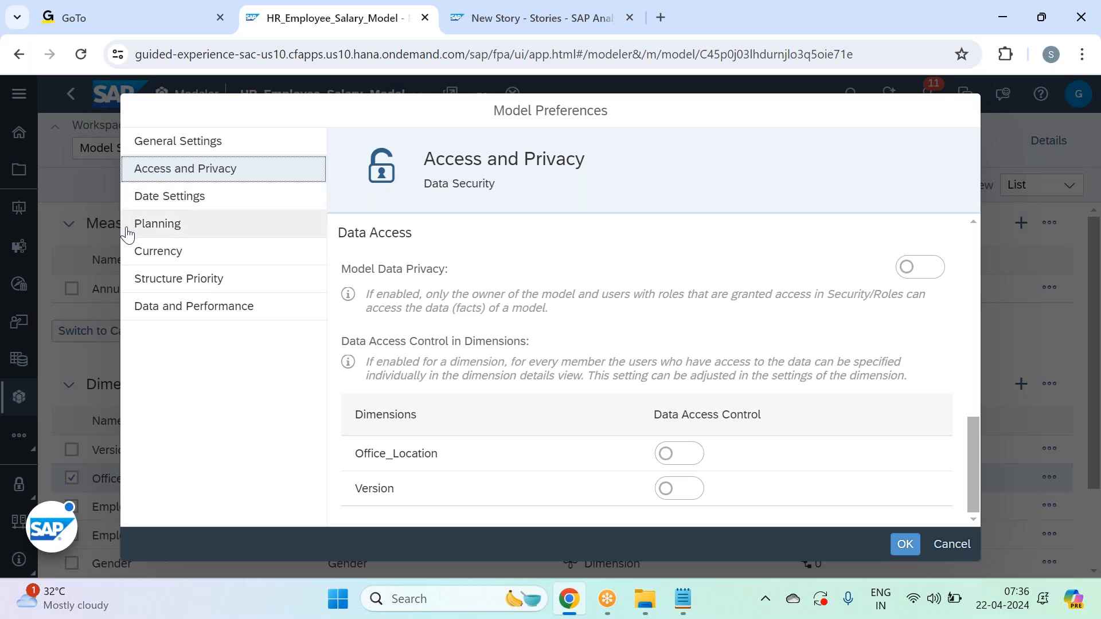
# Review the model's Date Settings and Planning preferences, and close the preferences without making changes.
pyautogui.click(187, 203)
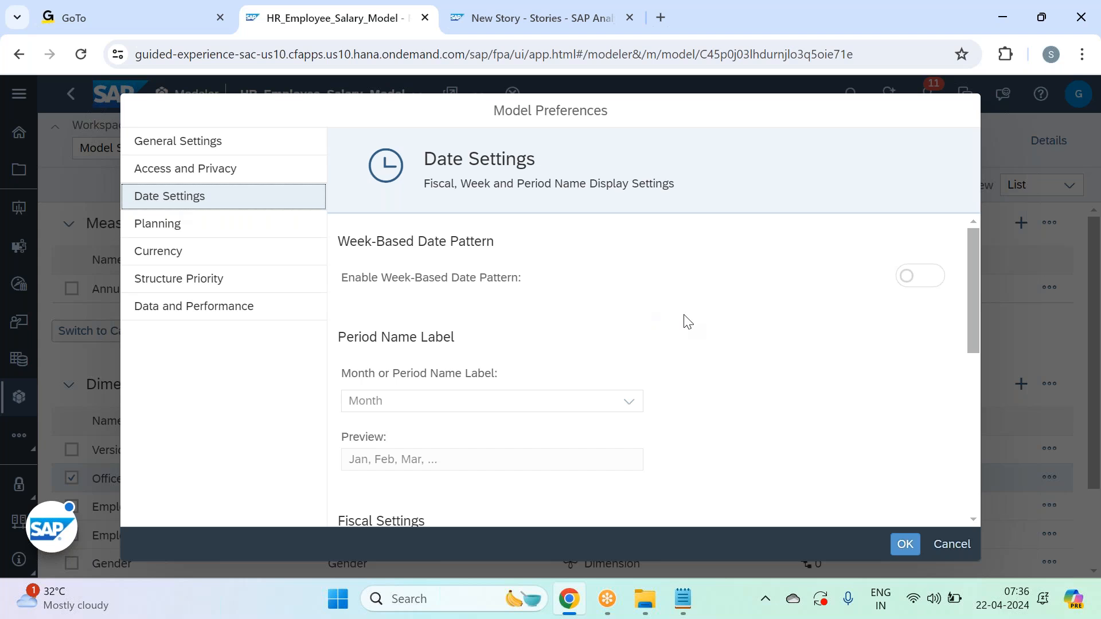
pyautogui.scroll(-3, 688, 323)
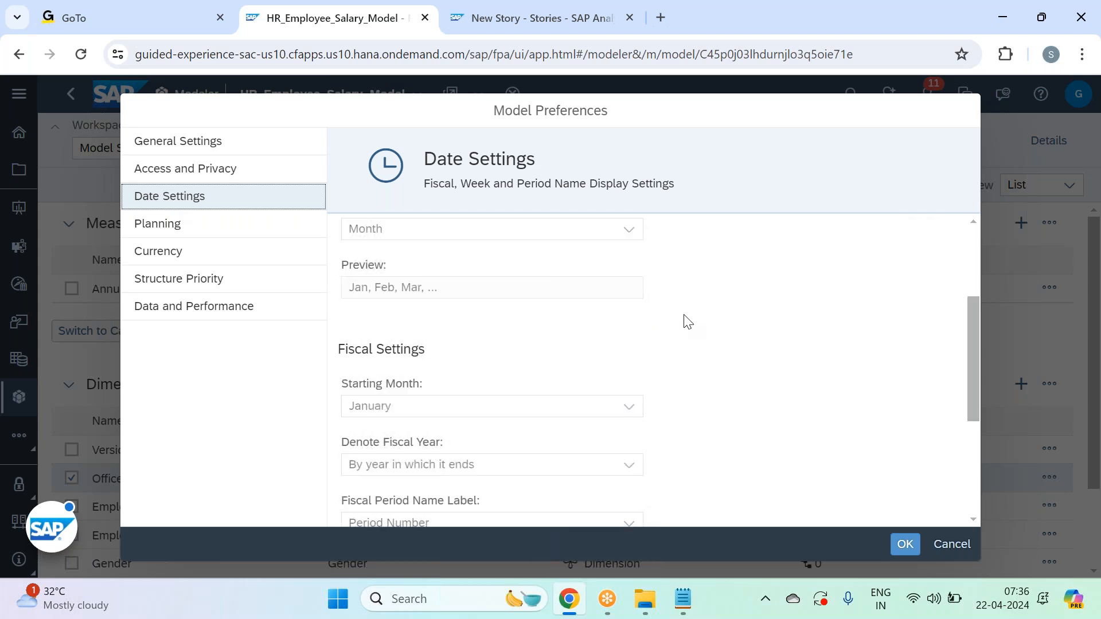
pyautogui.scroll(-4, 687, 322)
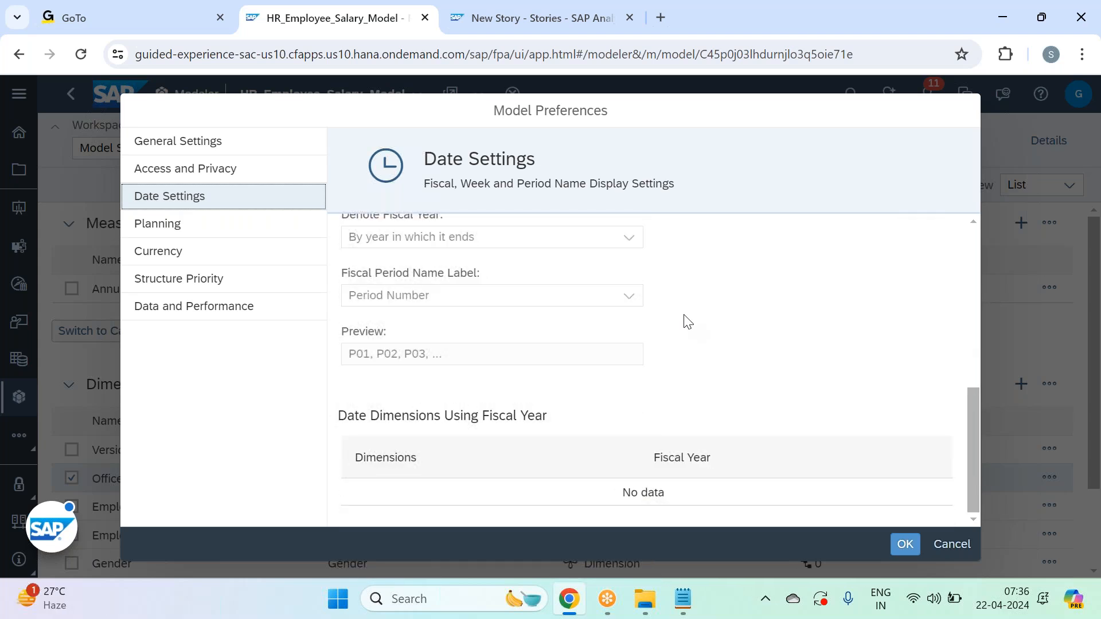
pyautogui.click(177, 222)
pyautogui.click(951, 544)
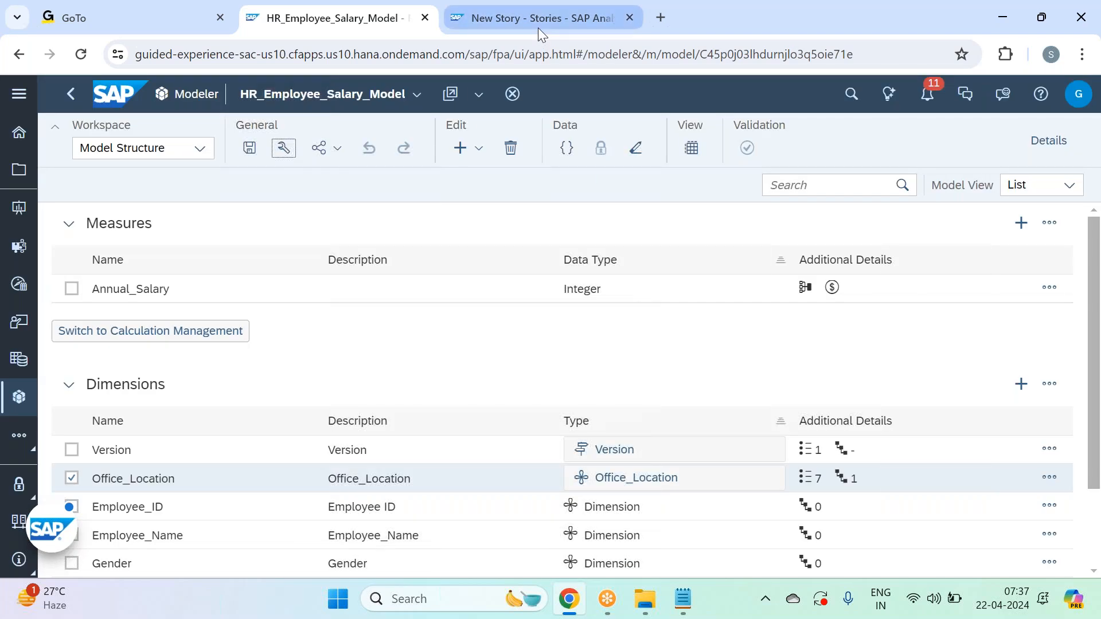
# In the New Story tab, limit the Smart Discovery's included dimensions to Department, Employment Type, Gender and Position, and run the discovery.
pyautogui.click(538, 28)
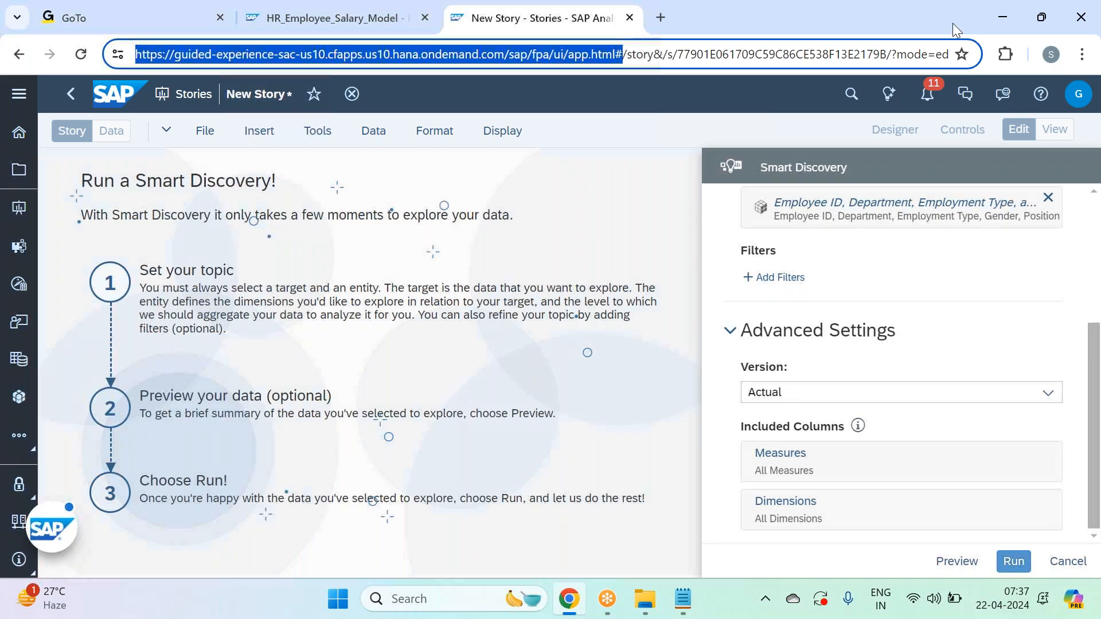
pyautogui.click(836, 516)
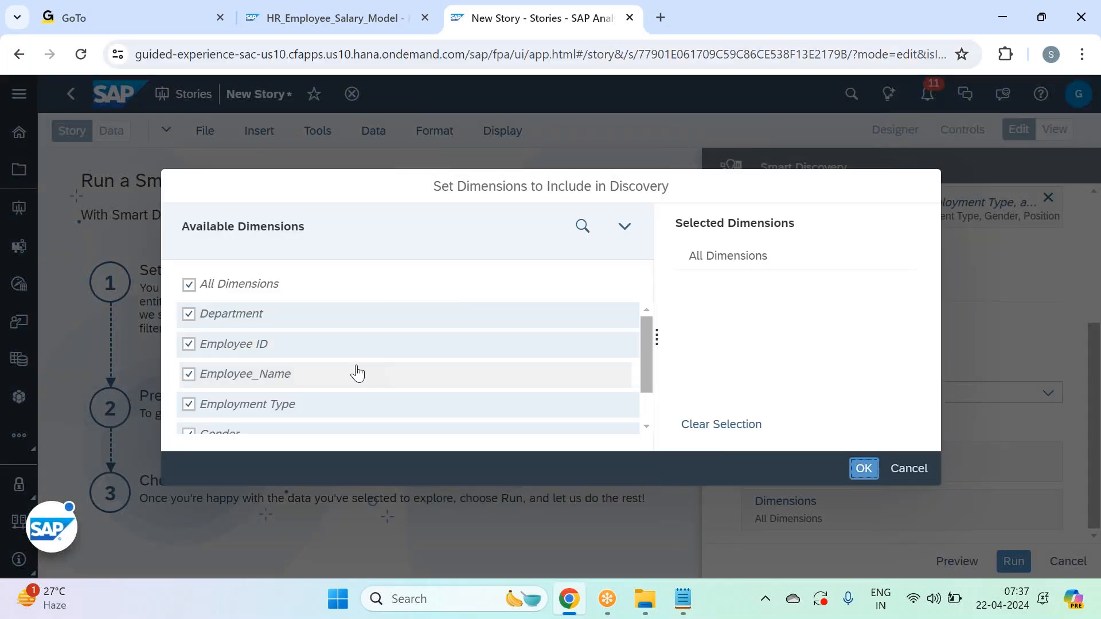
pyautogui.click(270, 286)
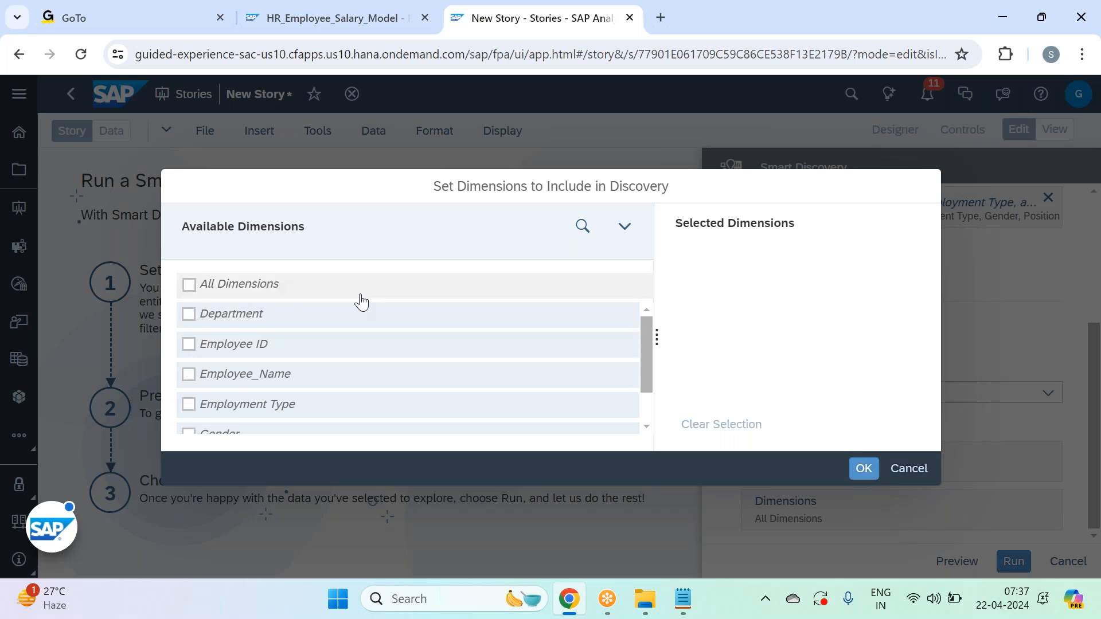
pyautogui.click(189, 315)
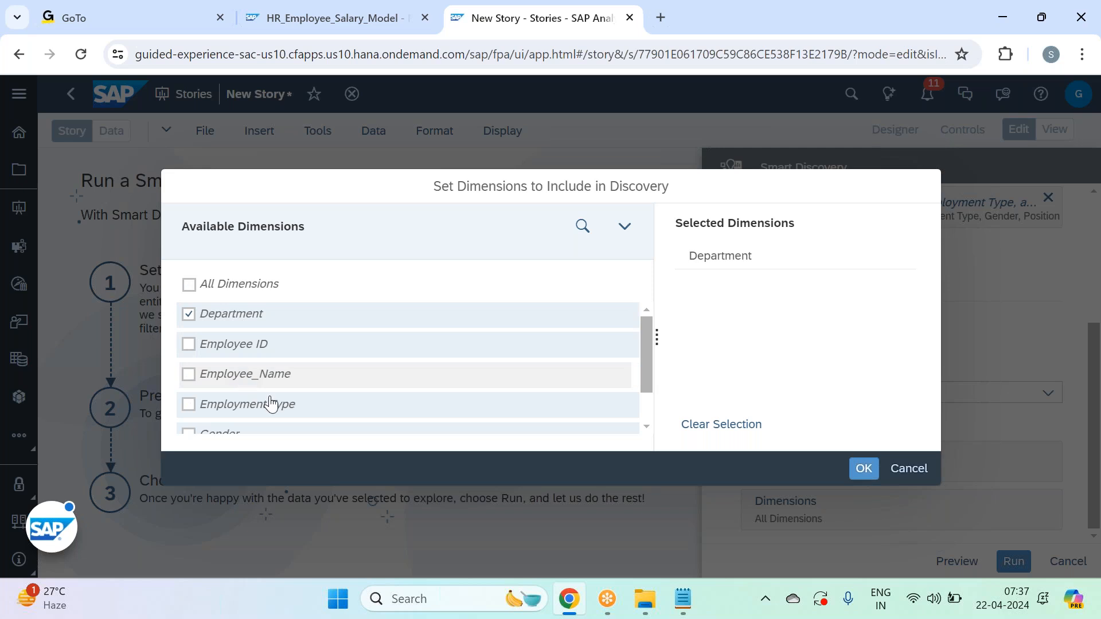
pyautogui.scroll(-1, 319, 417)
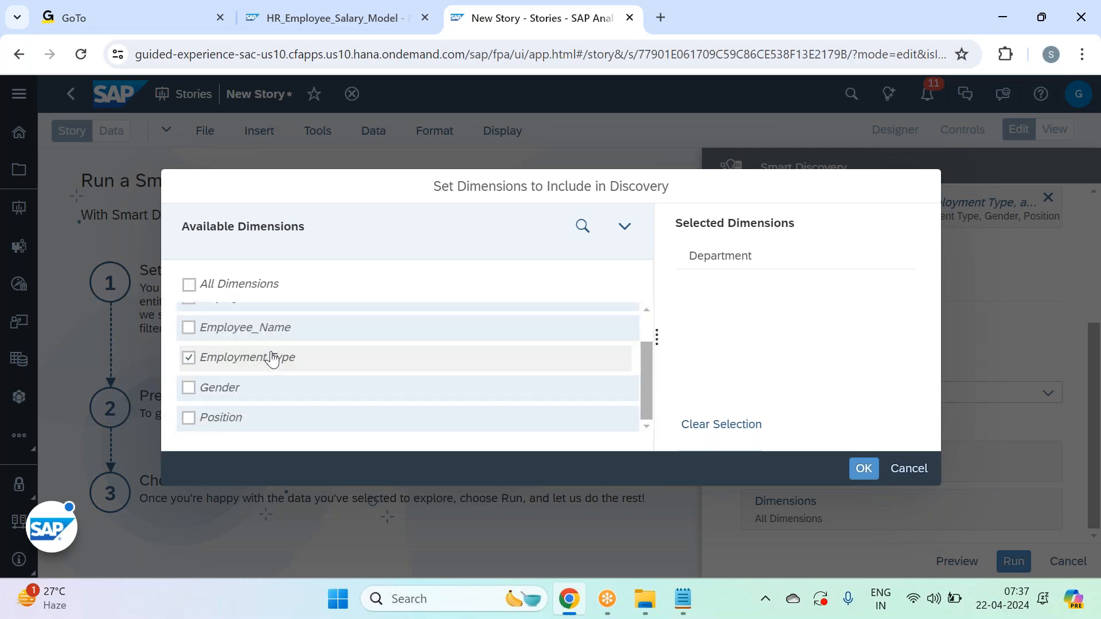
pyautogui.click(273, 360)
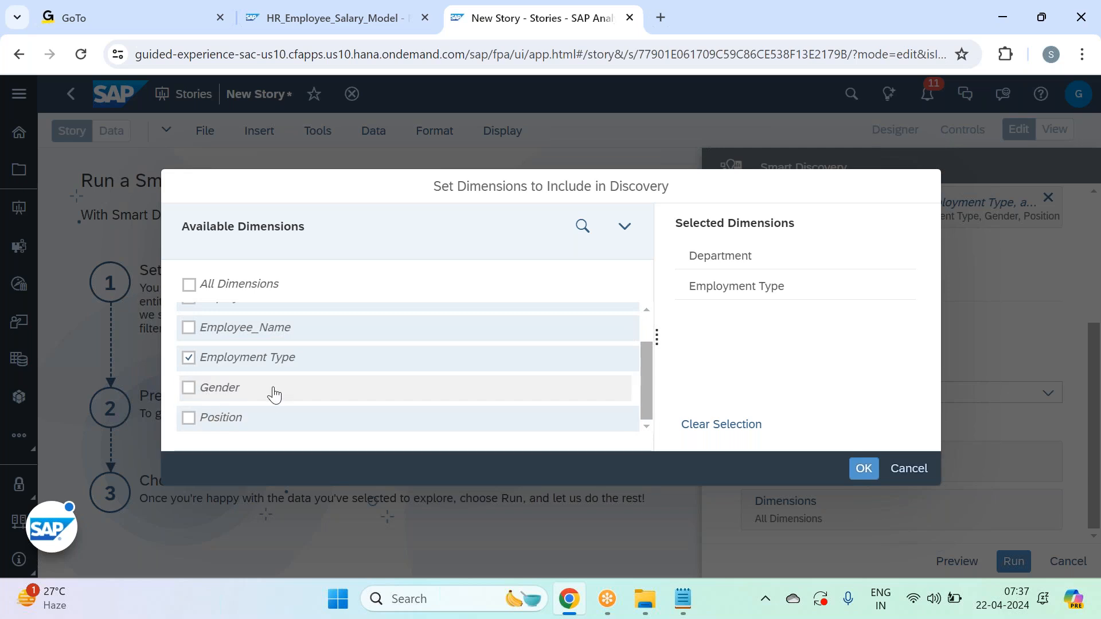
pyautogui.click(229, 390)
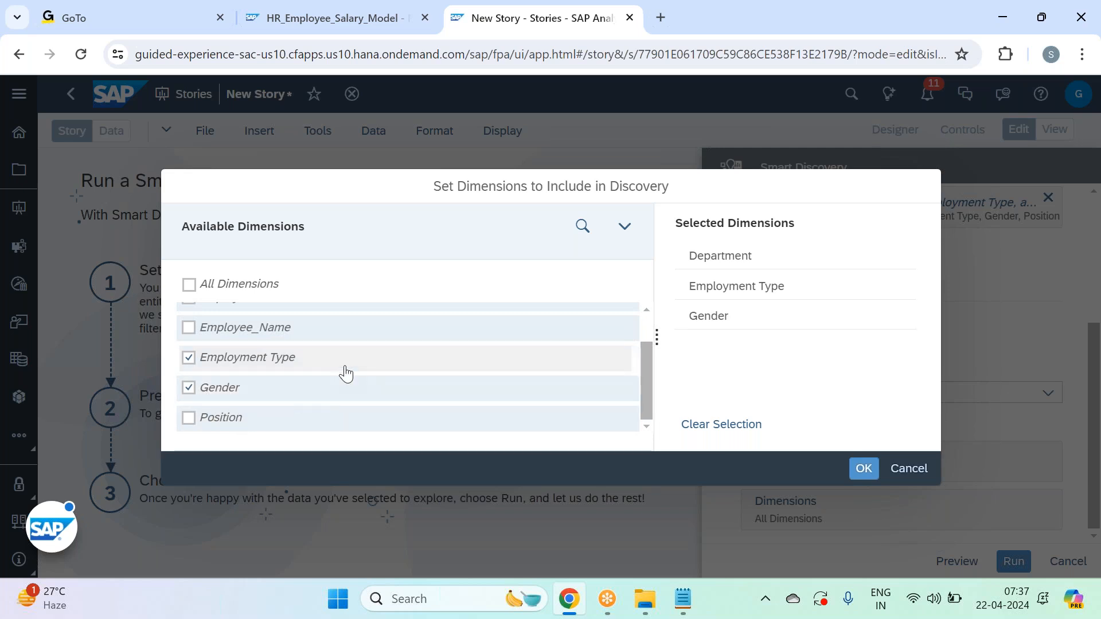
pyautogui.click(224, 431)
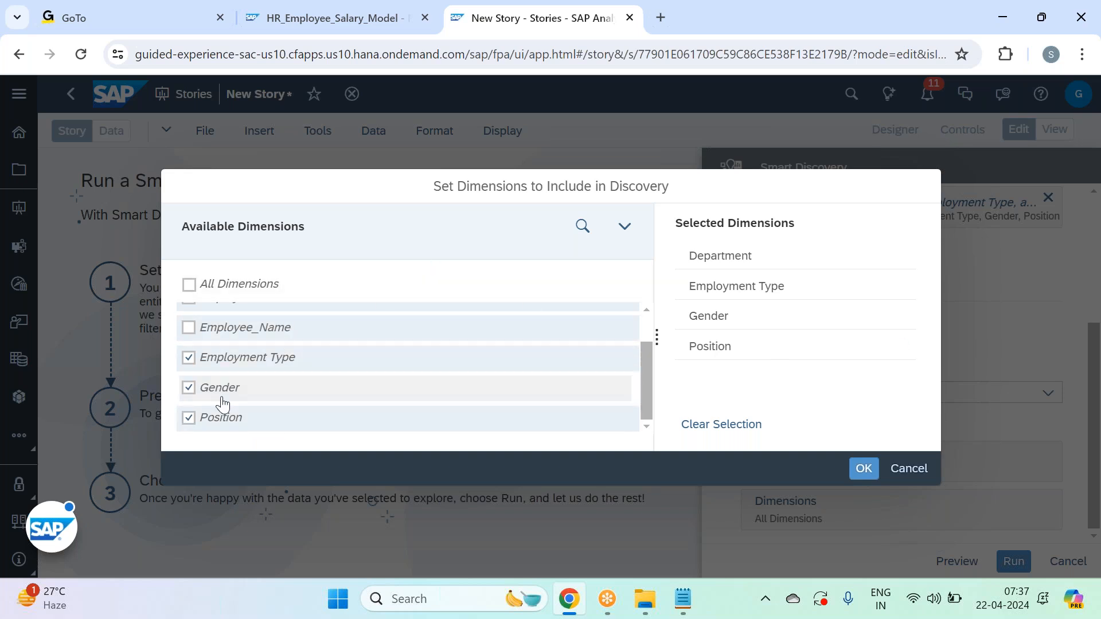
pyautogui.scroll(3, 315, 390)
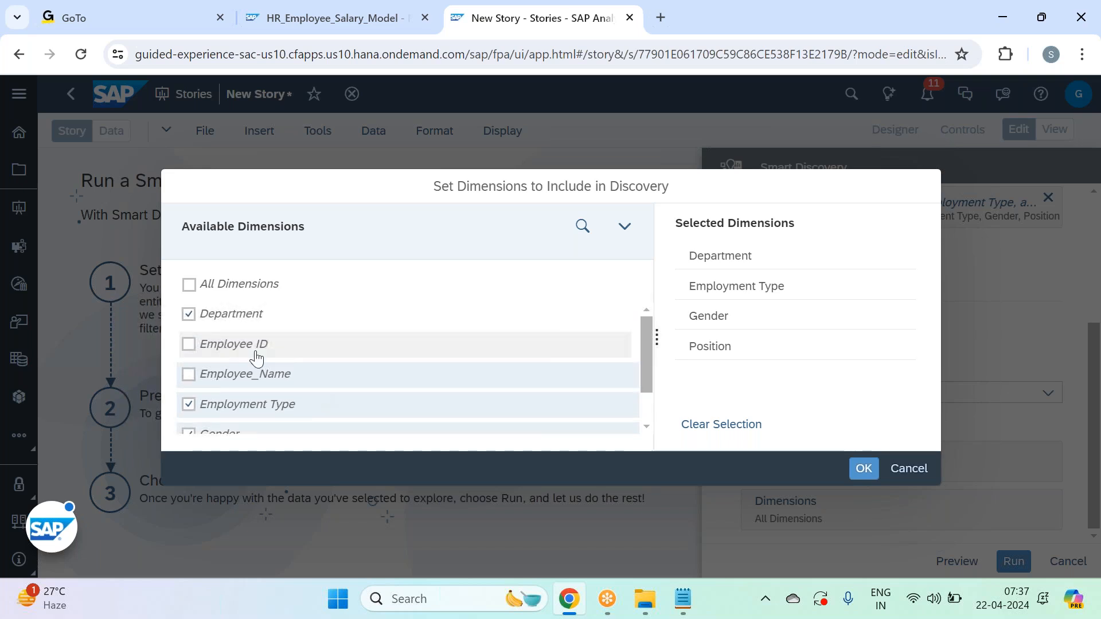
pyautogui.click(867, 472)
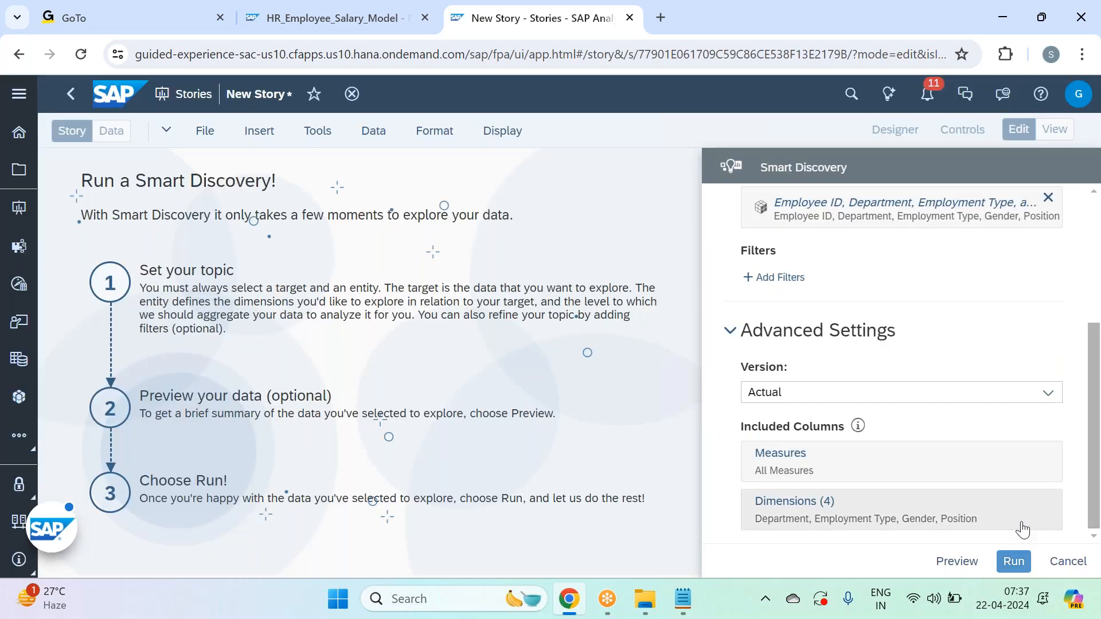
pyautogui.click(1013, 562)
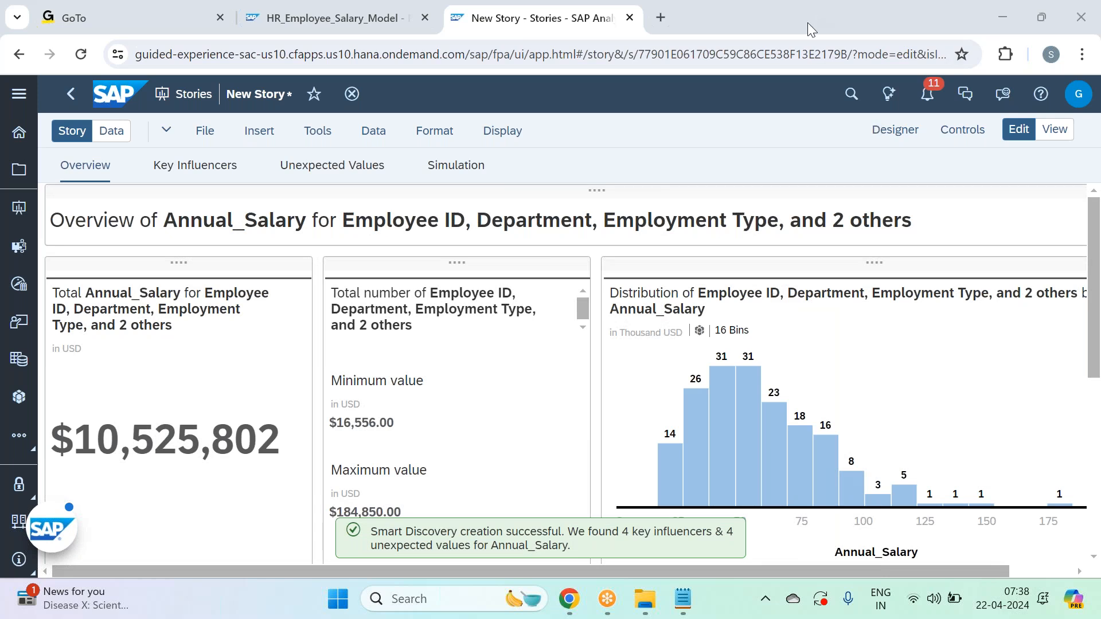
# Examine the Overview page's Annual_Salary total, minimum and maximum values, distribution histogram and top 10 chart.
pyautogui.scroll(-3, 445, 437)
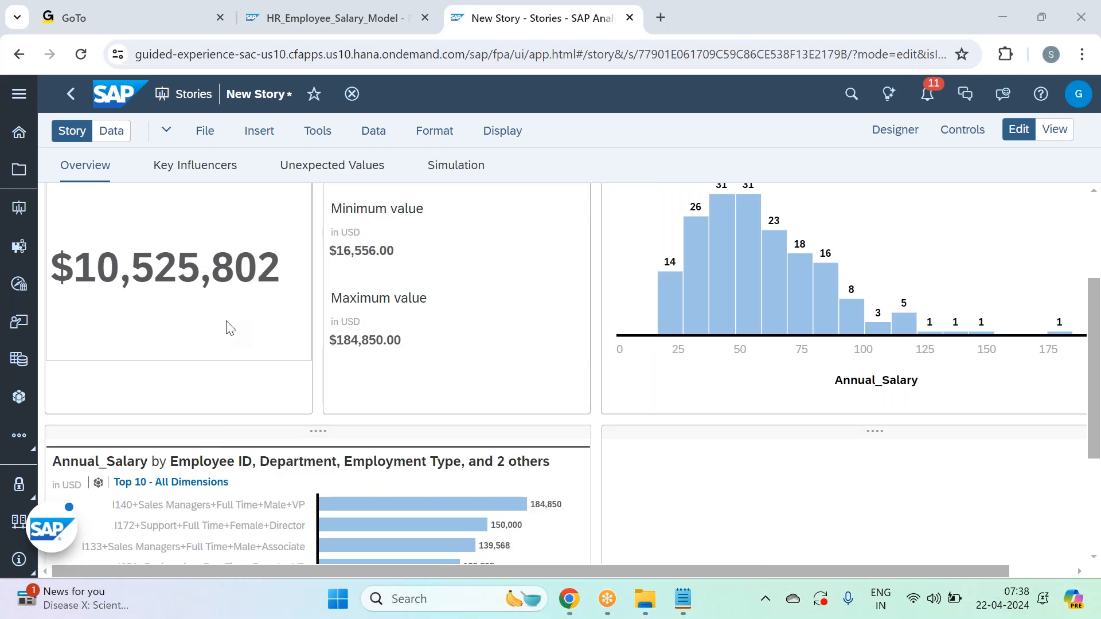
pyautogui.scroll(2, 230, 328)
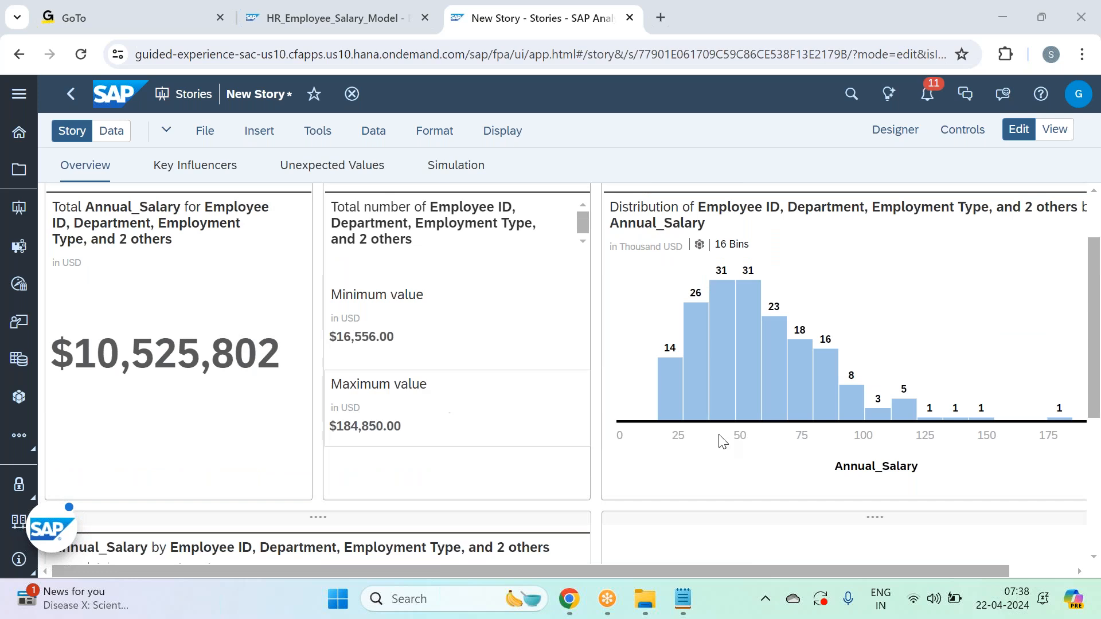
pyautogui.moveTo(665, 390)
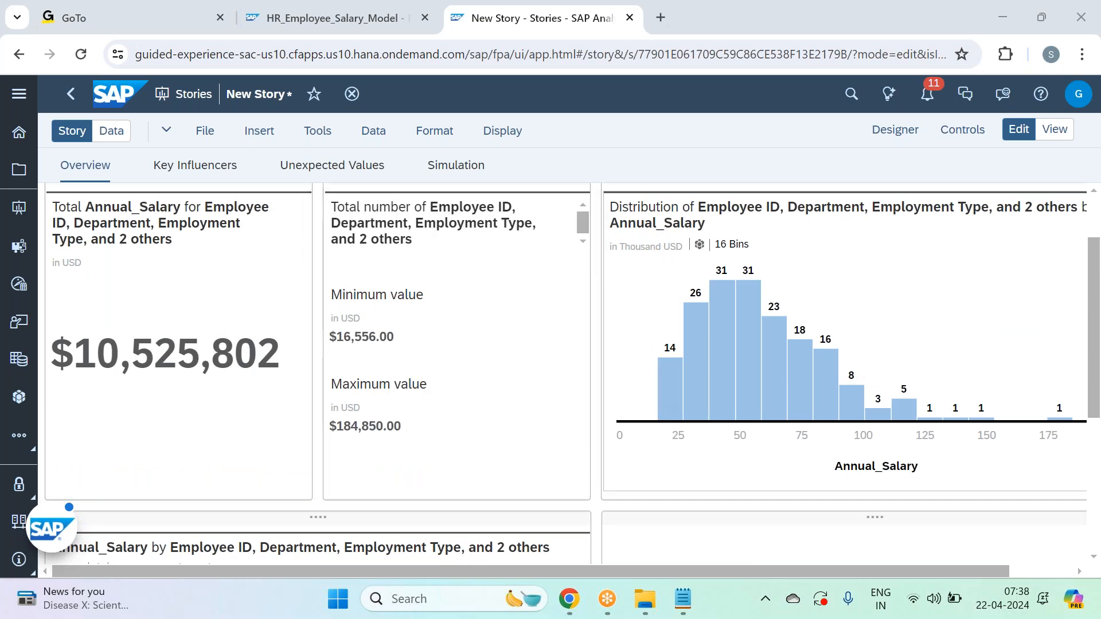
pyautogui.moveTo(768, 575); pyautogui.dragTo(831, 575)
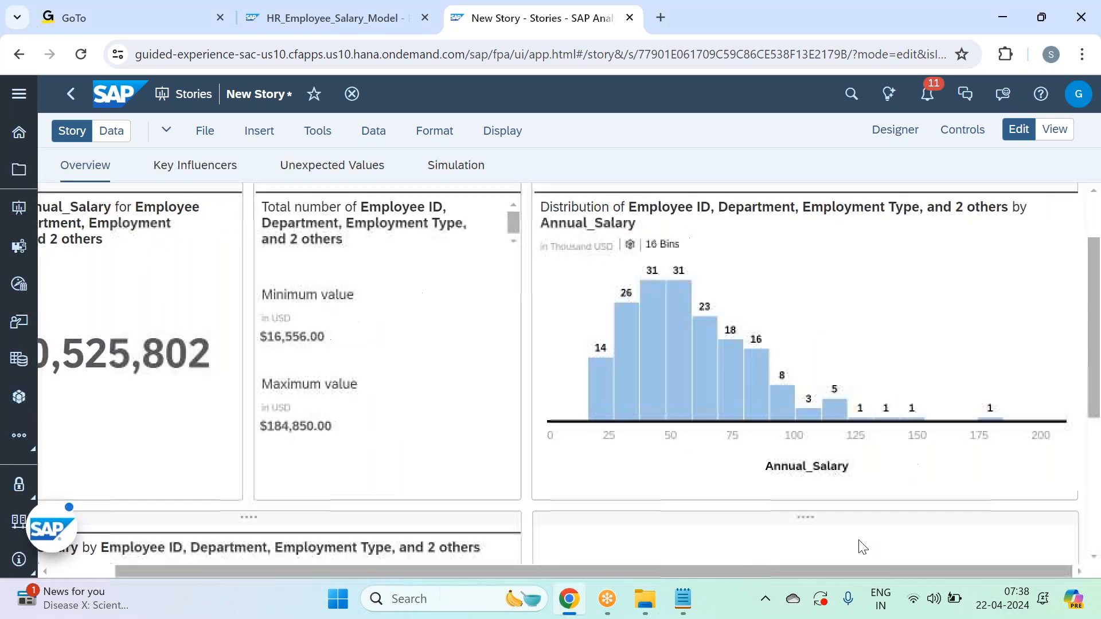
pyautogui.moveTo(592, 396)
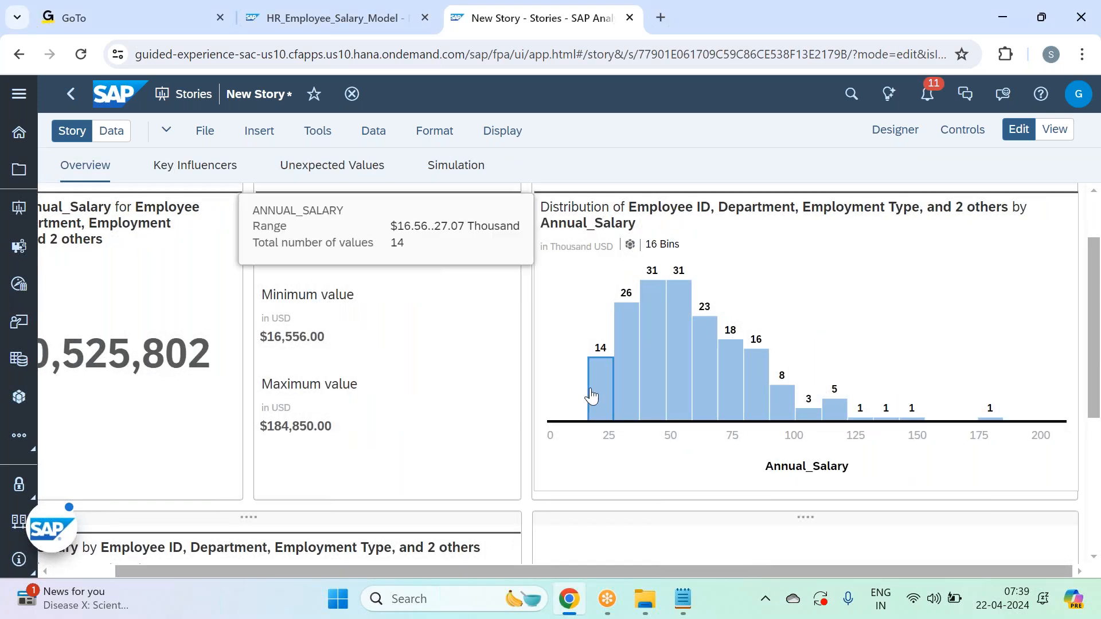
pyautogui.moveTo(633, 378)
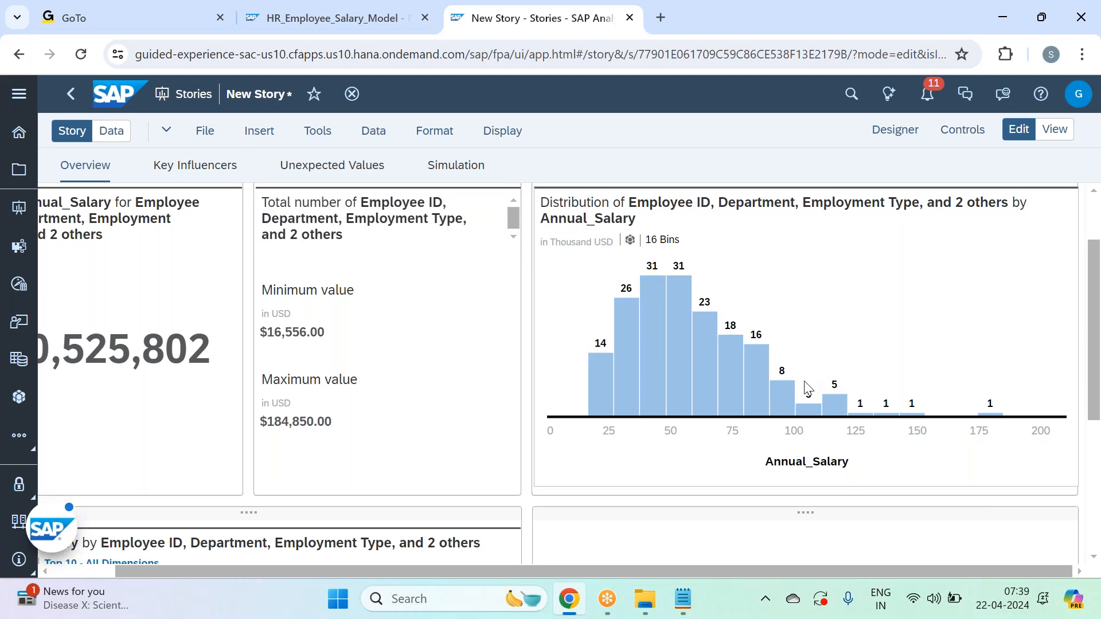
pyautogui.scroll(-5, 804, 386)
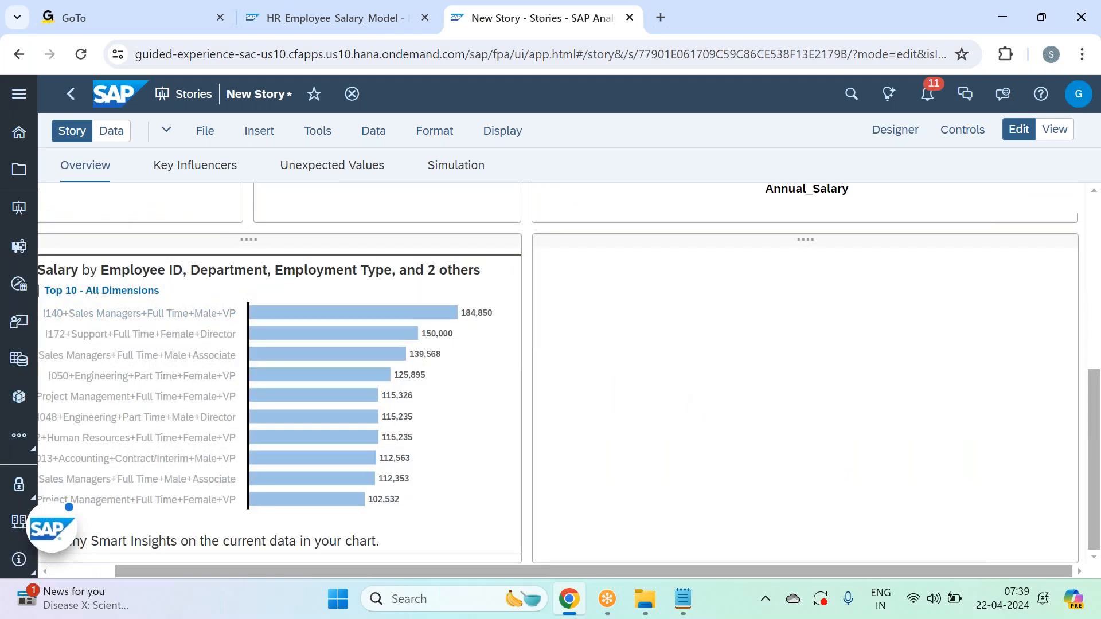
pyautogui.moveTo(352, 313)
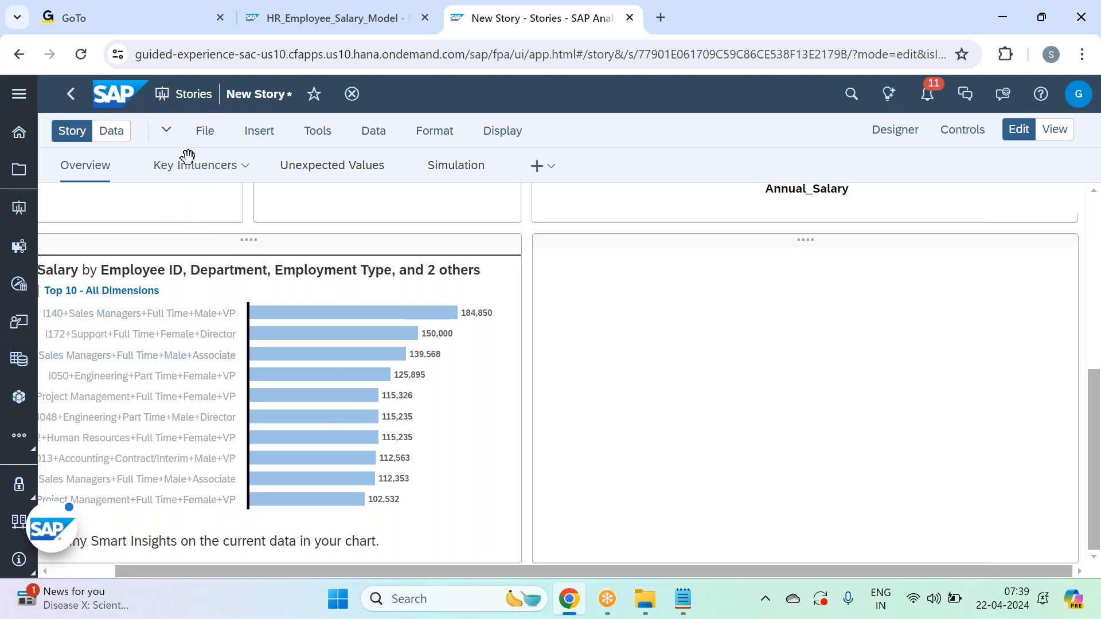
pyautogui.scroll(5, 315, 471)
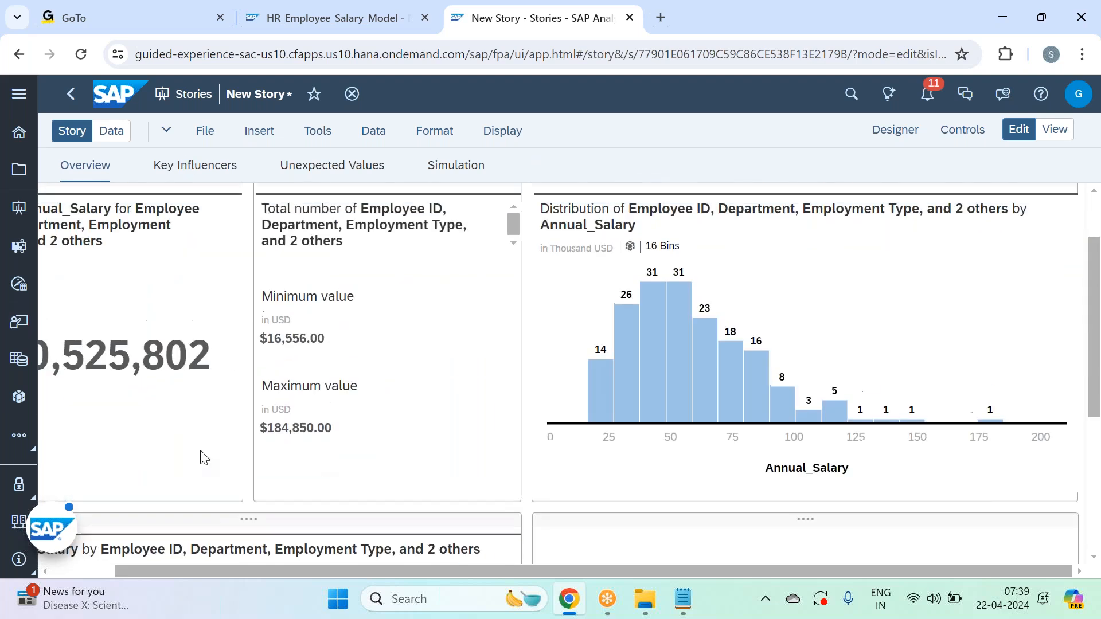
pyautogui.scroll(2, 205, 458)
# Open the Key Influencers page and examine the influencer ranking and the average Annual_Salary by Position chart.
pyautogui.click(202, 163)
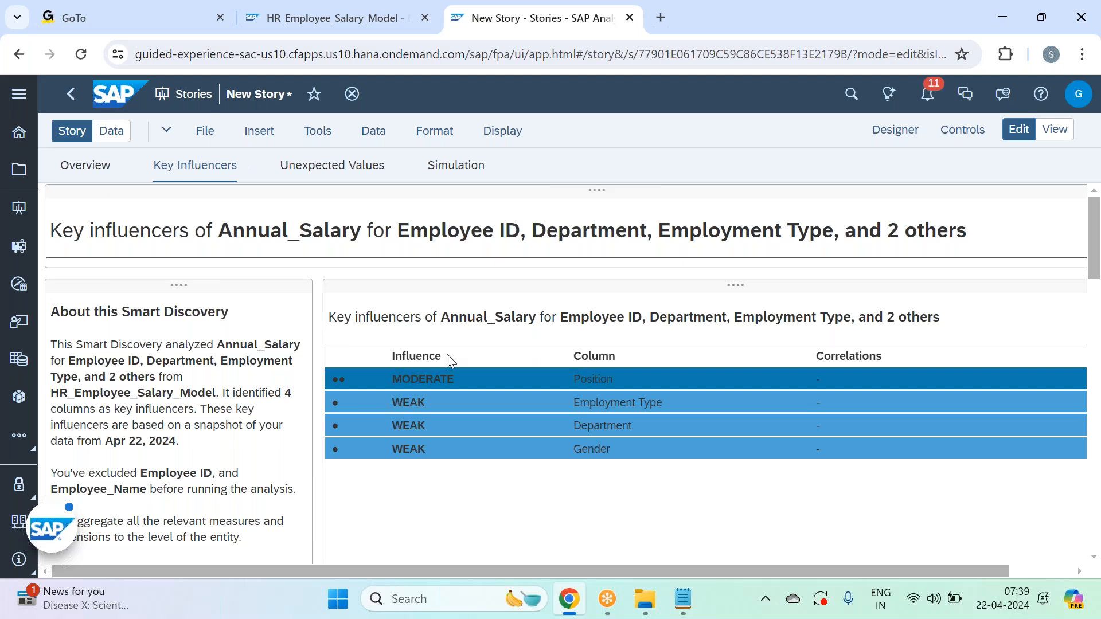
pyautogui.scroll(-9, 446, 353)
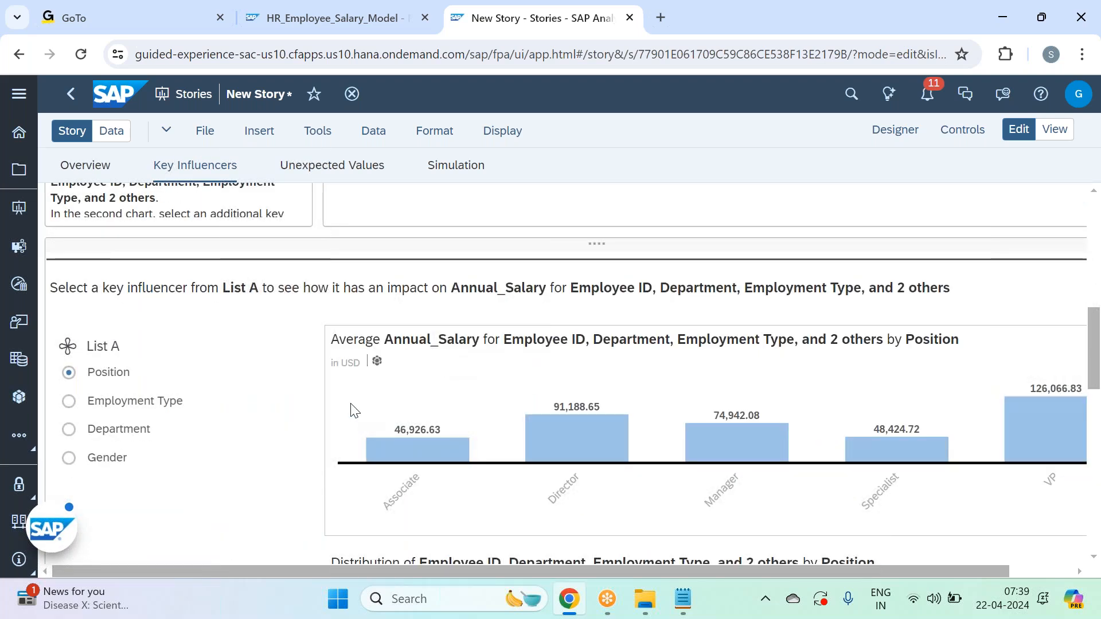
pyautogui.scroll(5, 354, 411)
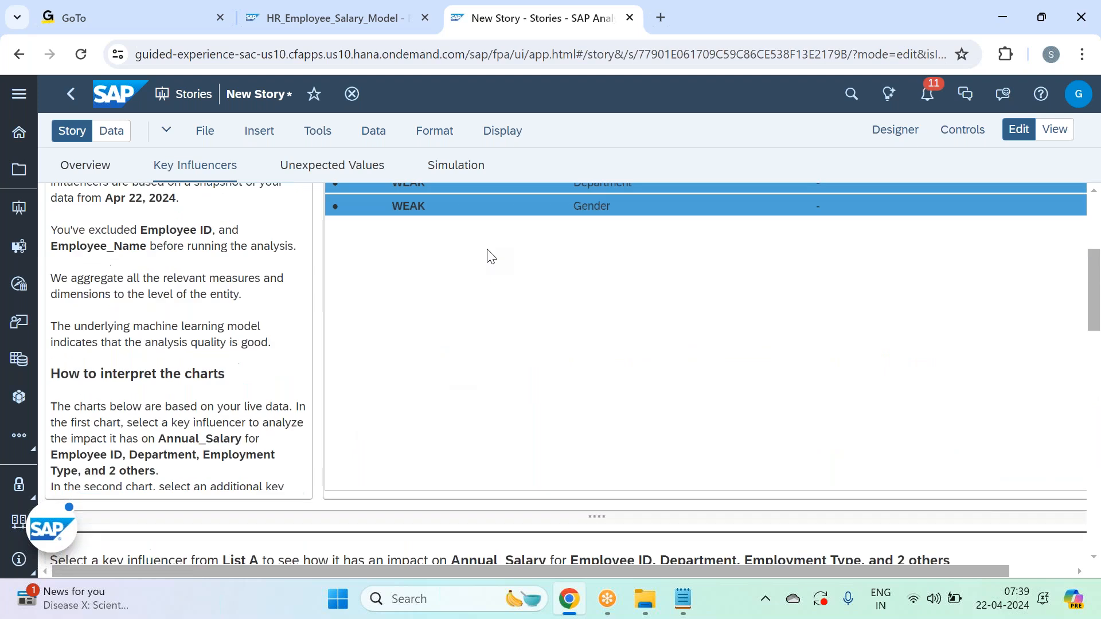
pyautogui.scroll(-6, 487, 257)
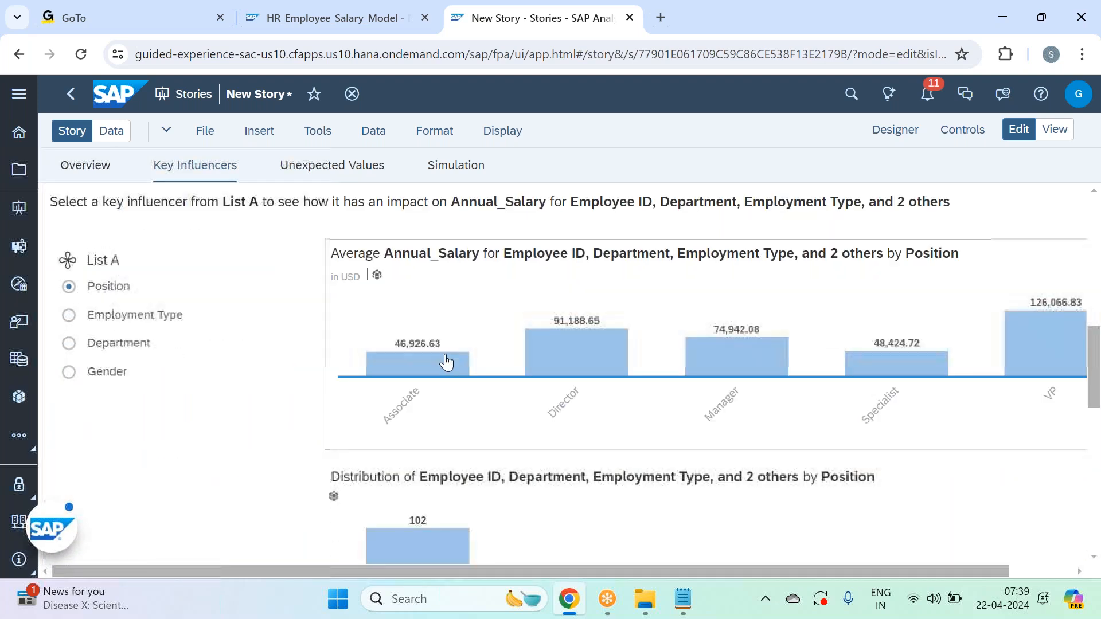
pyautogui.moveTo(592, 364)
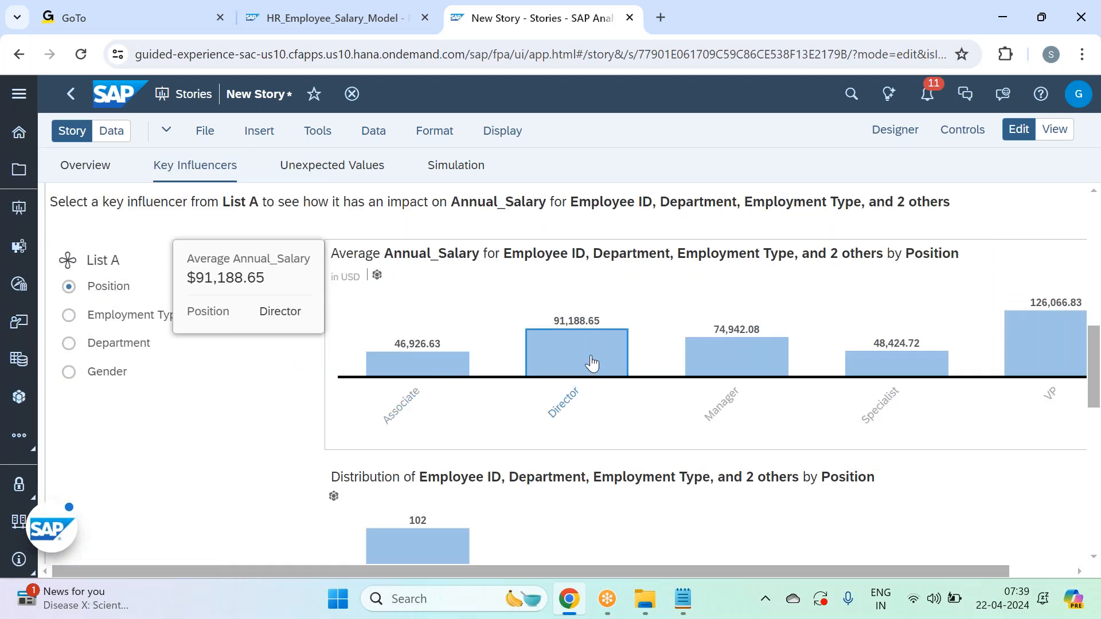
pyautogui.moveTo(886, 378)
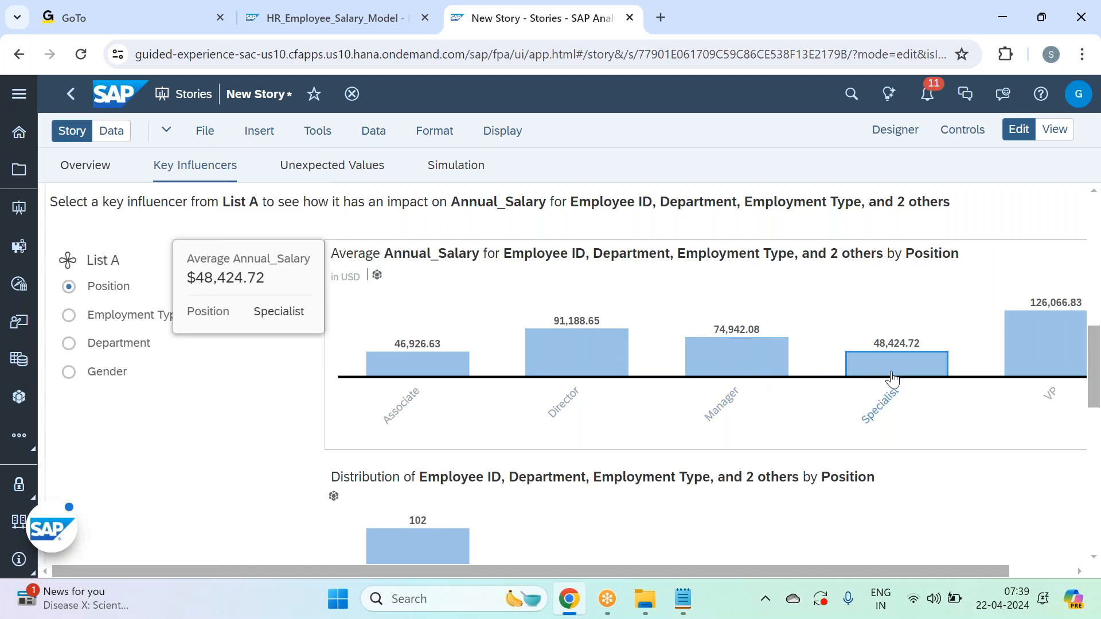
pyautogui.moveTo(1052, 376)
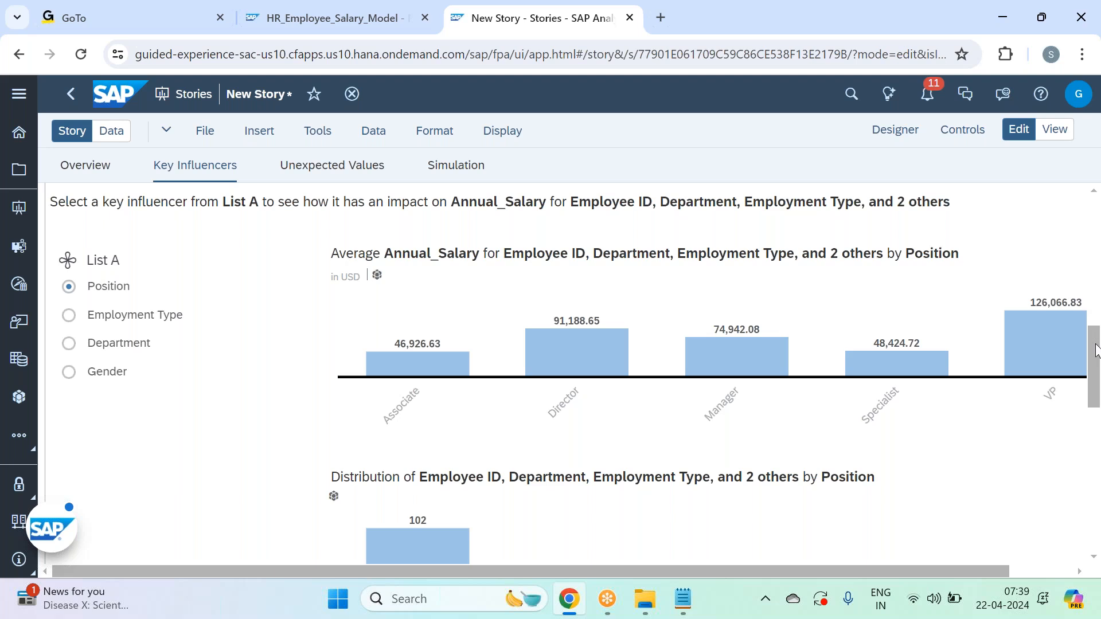
# Examine the distribution by Position chart and the List B heat maps combining Employment Type and Position.
pyautogui.scroll(-3, 1096, 350)
pyautogui.moveTo(824, 575); pyautogui.dragTo(887, 575)
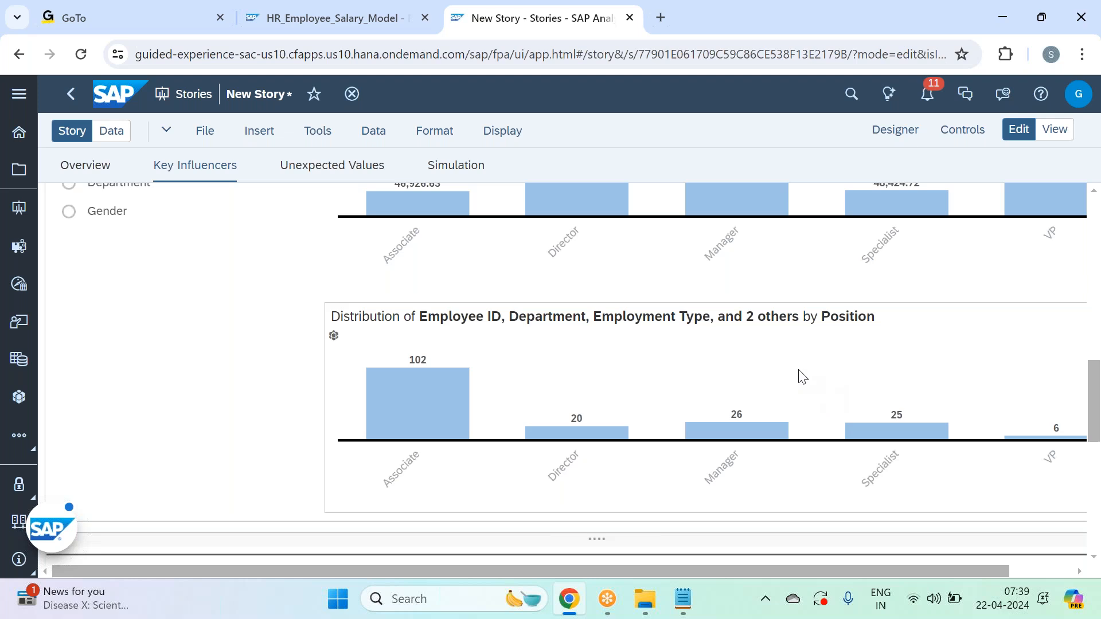
pyautogui.scroll(-5, 802, 377)
pyautogui.scroll(5, 802, 377)
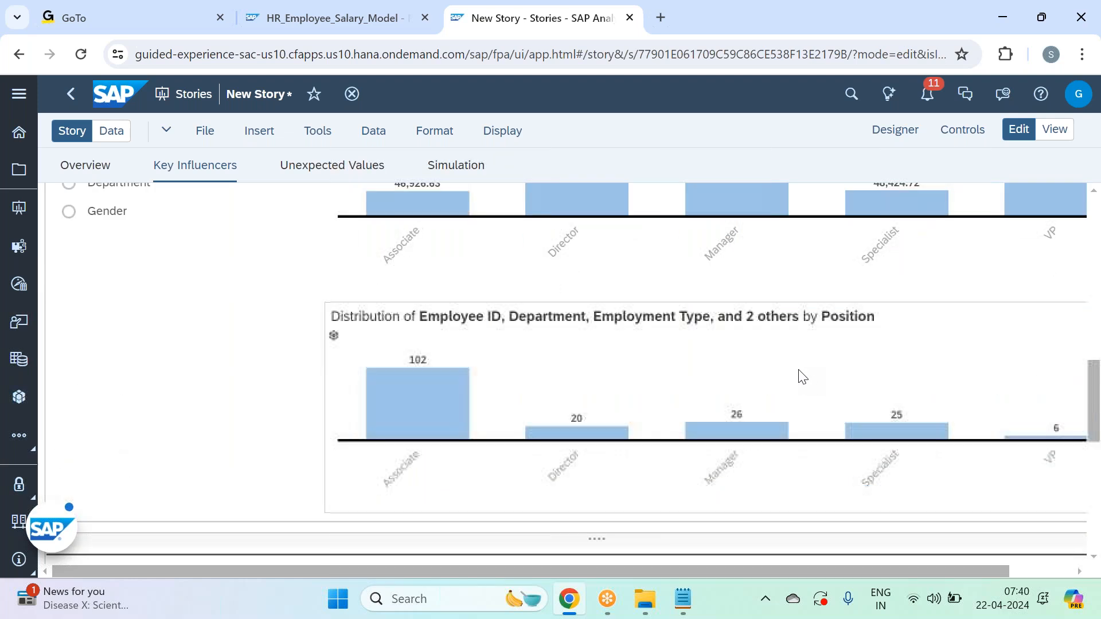
pyautogui.scroll(-1, 802, 376)
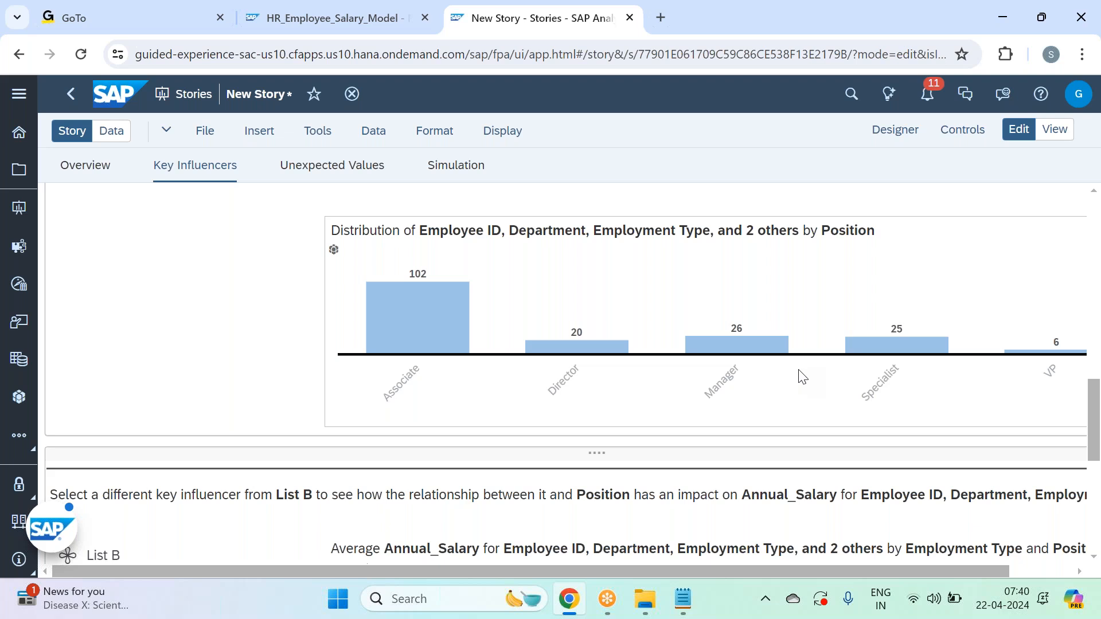
pyautogui.scroll(-4, 802, 377)
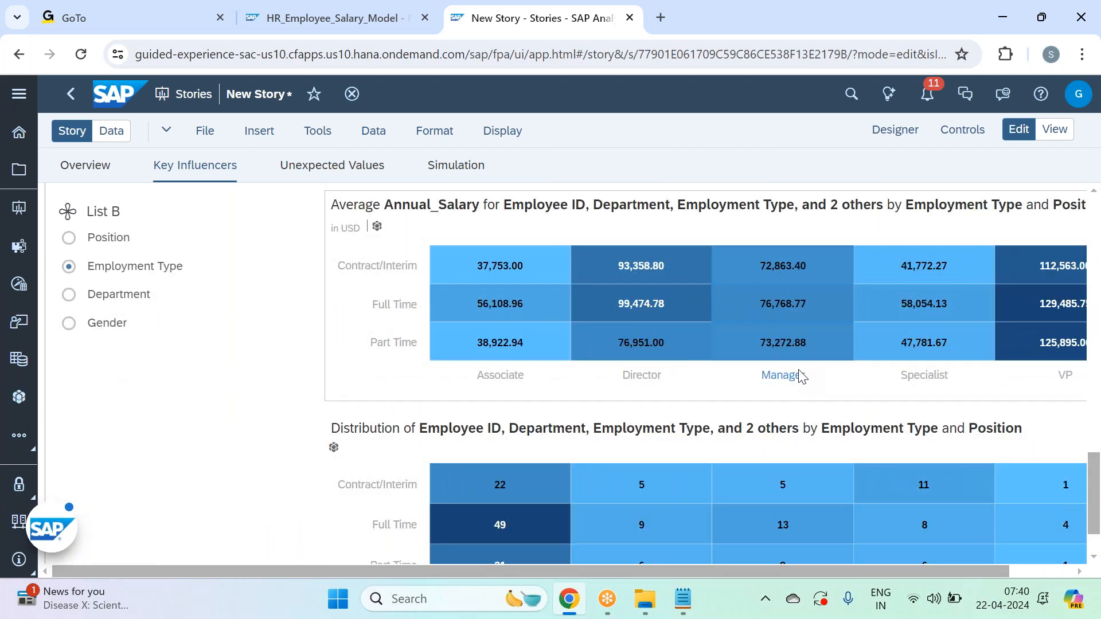
# Choose Employment Type as the List A key influencer and compare the average Annual_Salary of each employment type.
pyautogui.scroll(6, 373, 373)
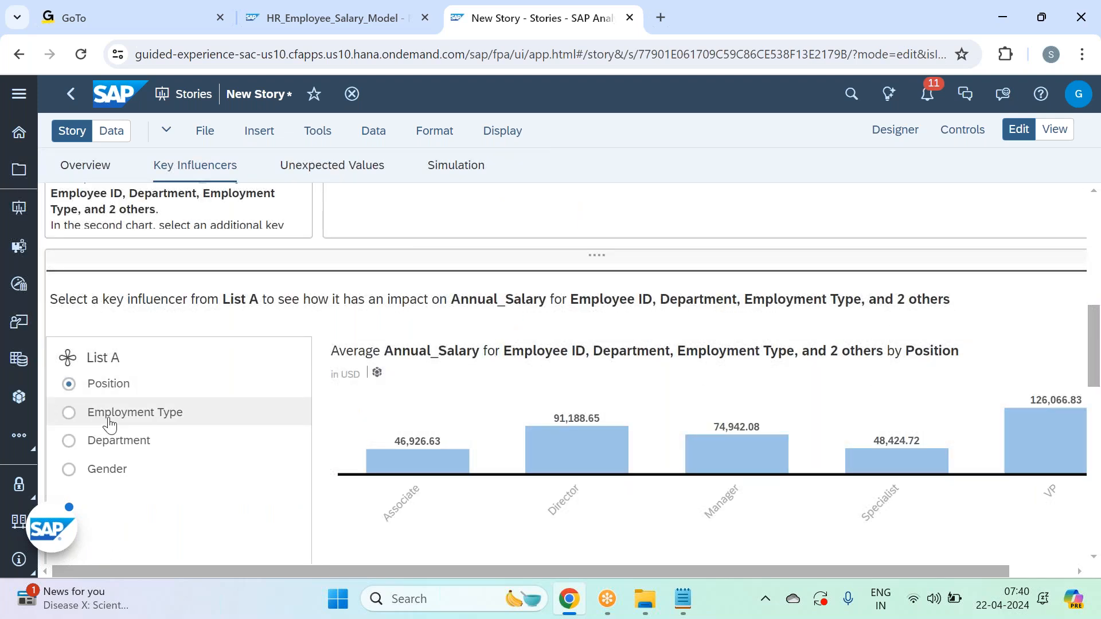
pyautogui.moveTo(505, 445)
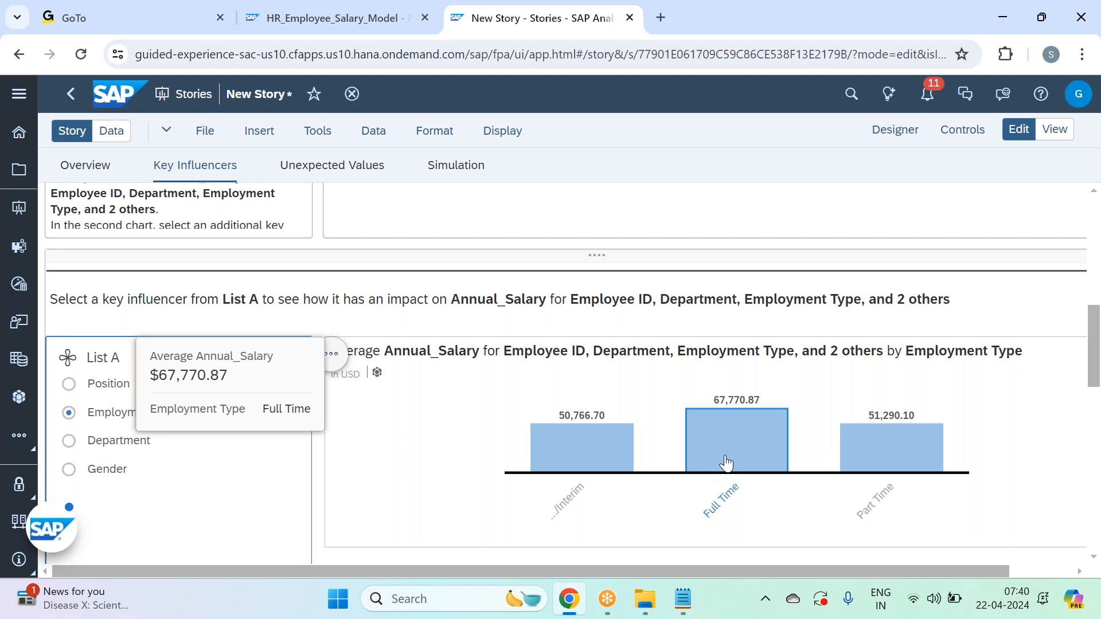
pyautogui.moveTo(601, 452)
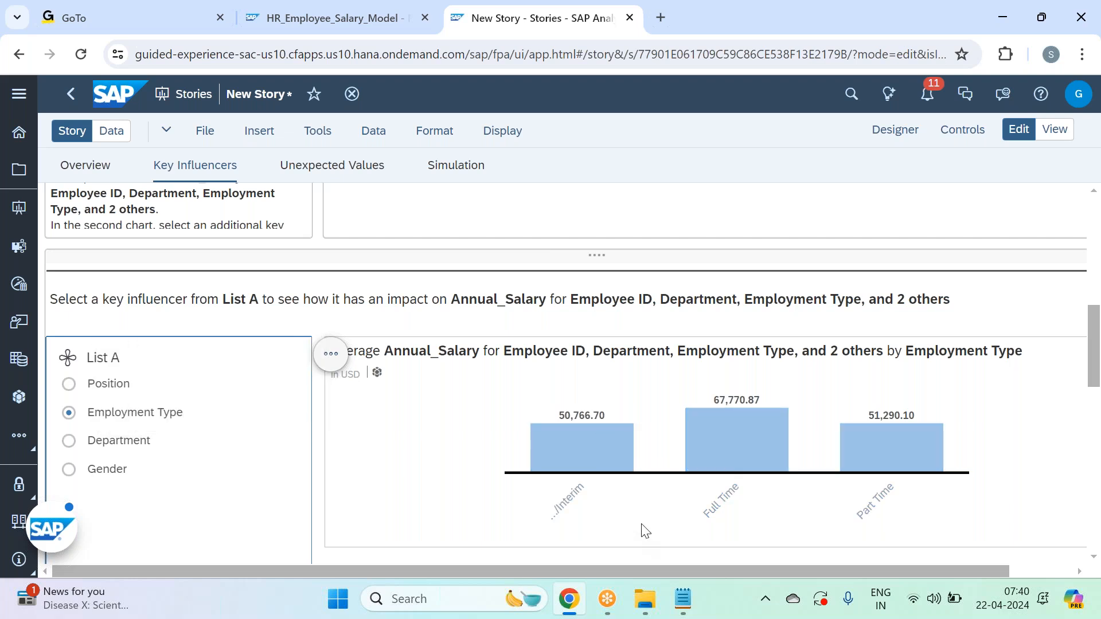
# Choose Department as the List A key influencer and compare the average Annual_Salary across all departments.
pyautogui.scroll(-1, 645, 531)
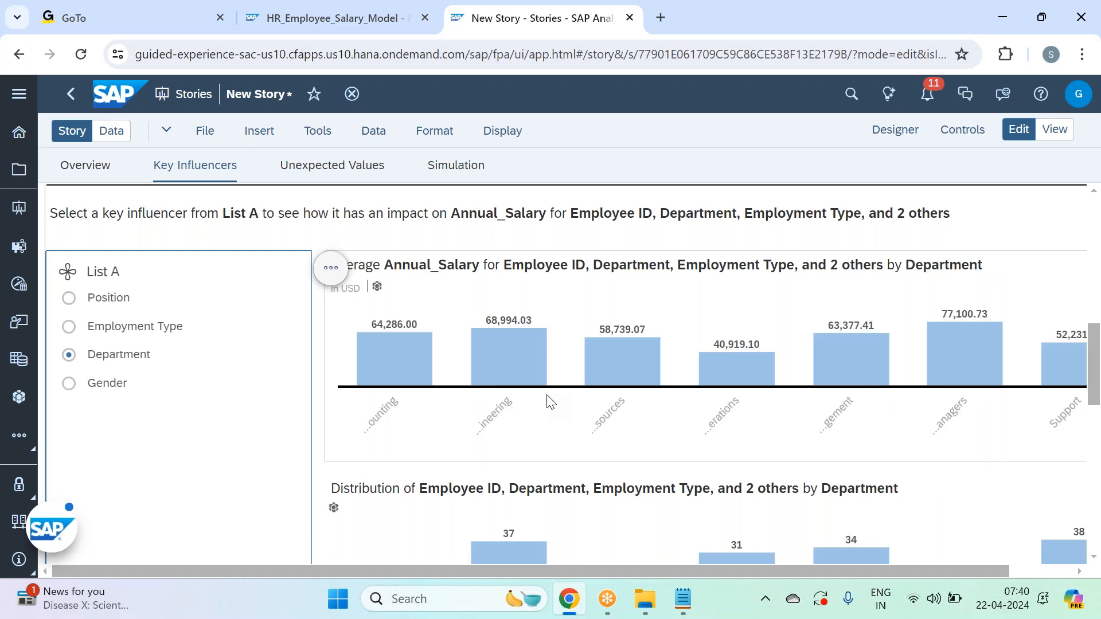
pyautogui.moveTo(756, 363)
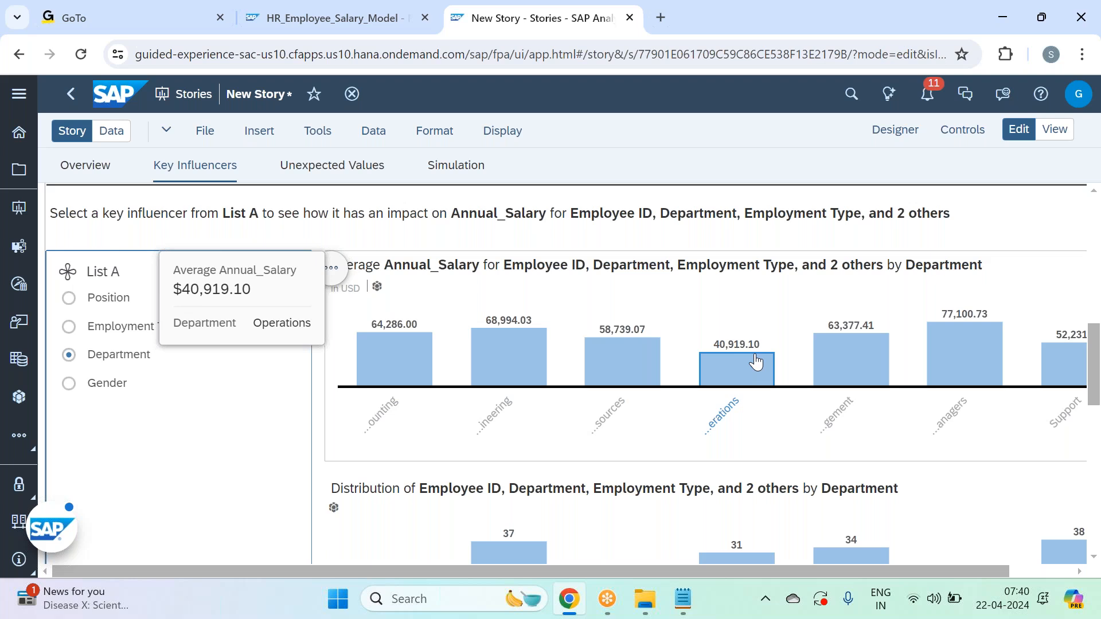
pyautogui.moveTo(1058, 380)
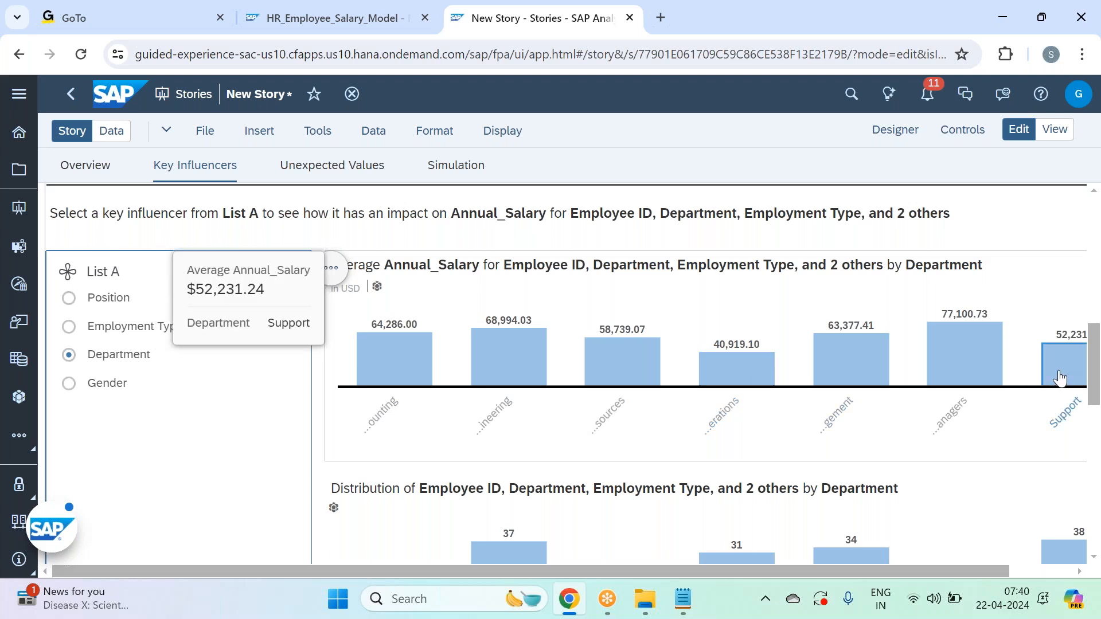
pyautogui.moveTo(967, 368)
pyautogui.moveTo(538, 352)
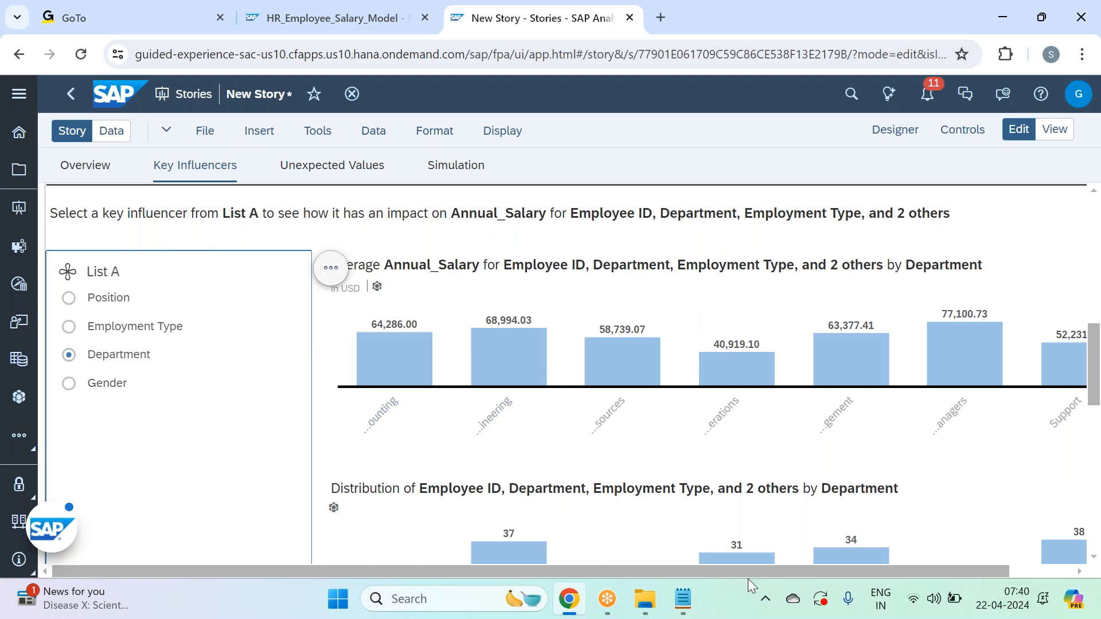
pyautogui.moveTo(757, 571); pyautogui.dragTo(846, 569)
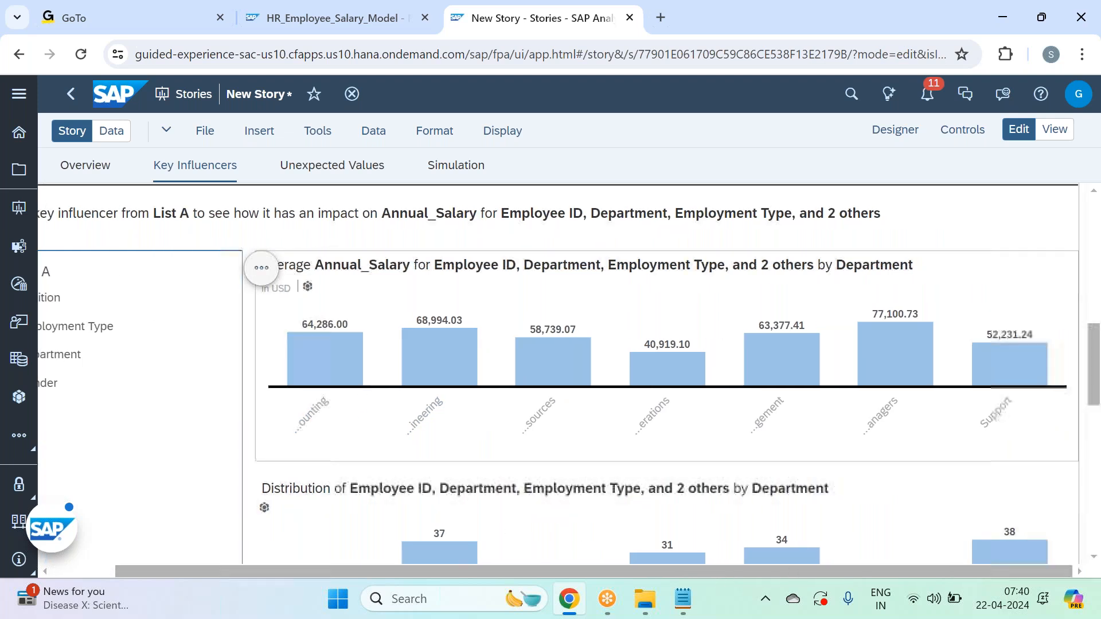
pyautogui.scroll(-3, 574, 373)
# Choose Gender as the List A key influencer and examine its average Annual_Salary and distribution charts.
pyautogui.scroll(3, 830, 417)
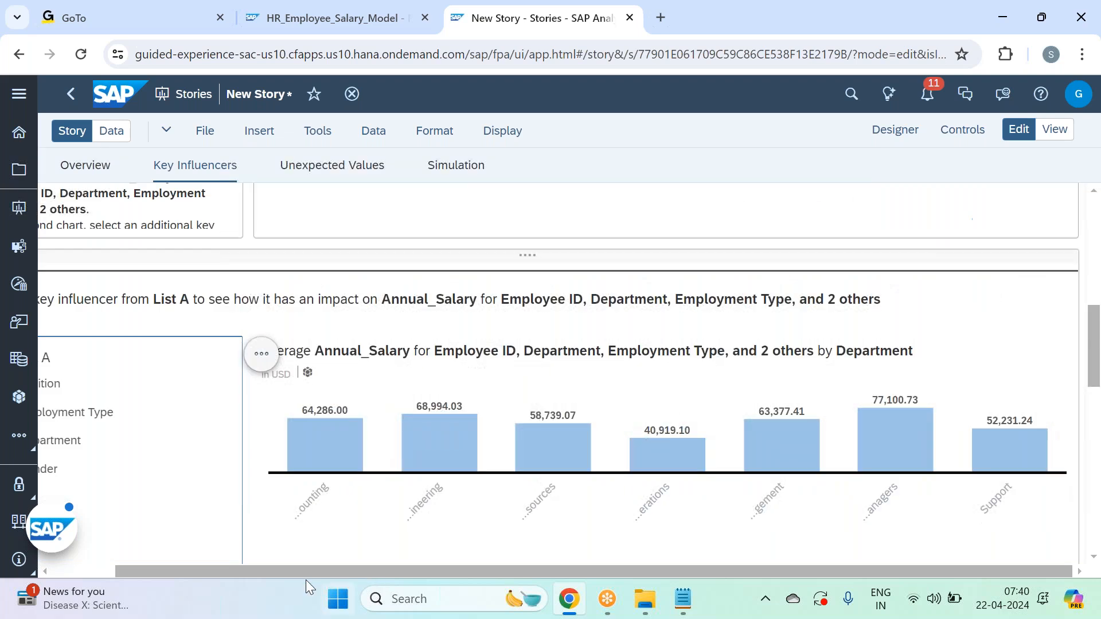
pyautogui.moveTo(292, 569); pyautogui.dragTo(229, 570)
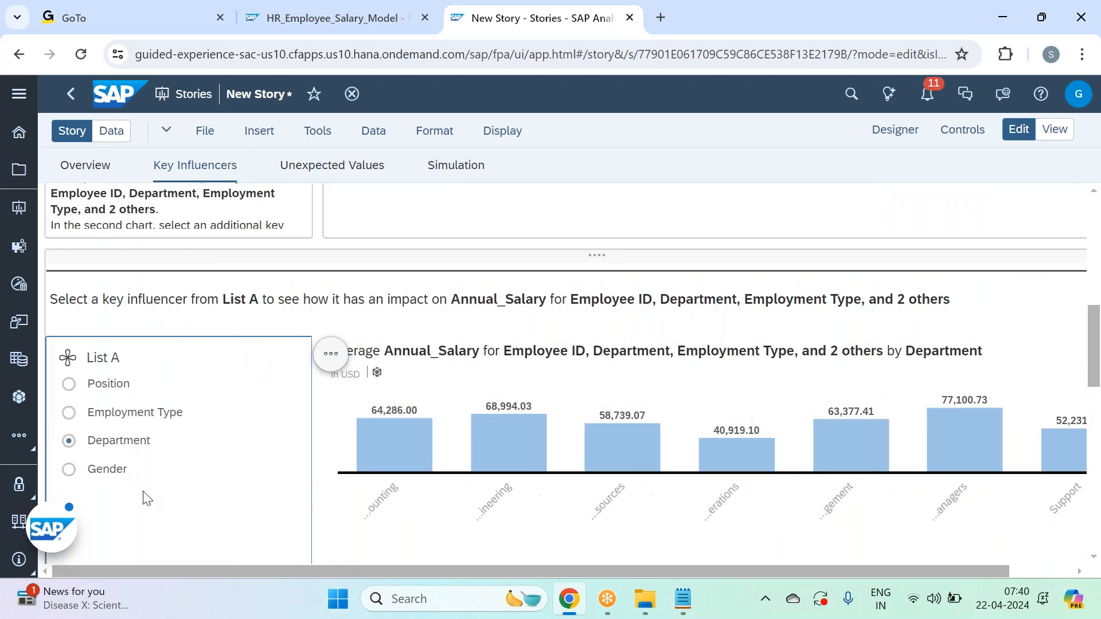
pyautogui.click(111, 468)
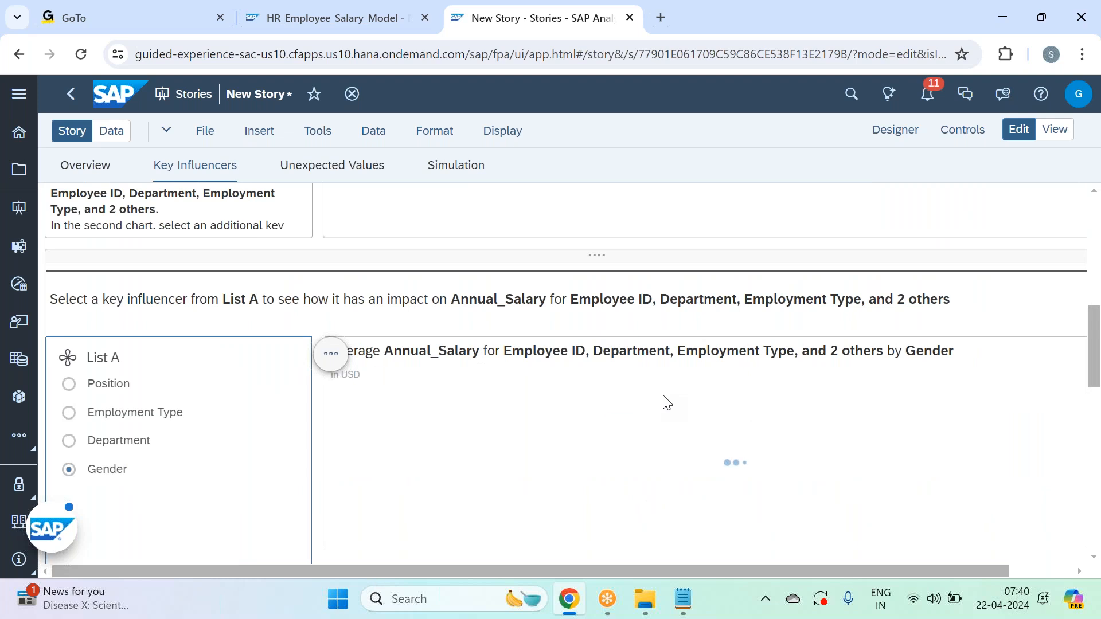
pyautogui.moveTo(806, 456)
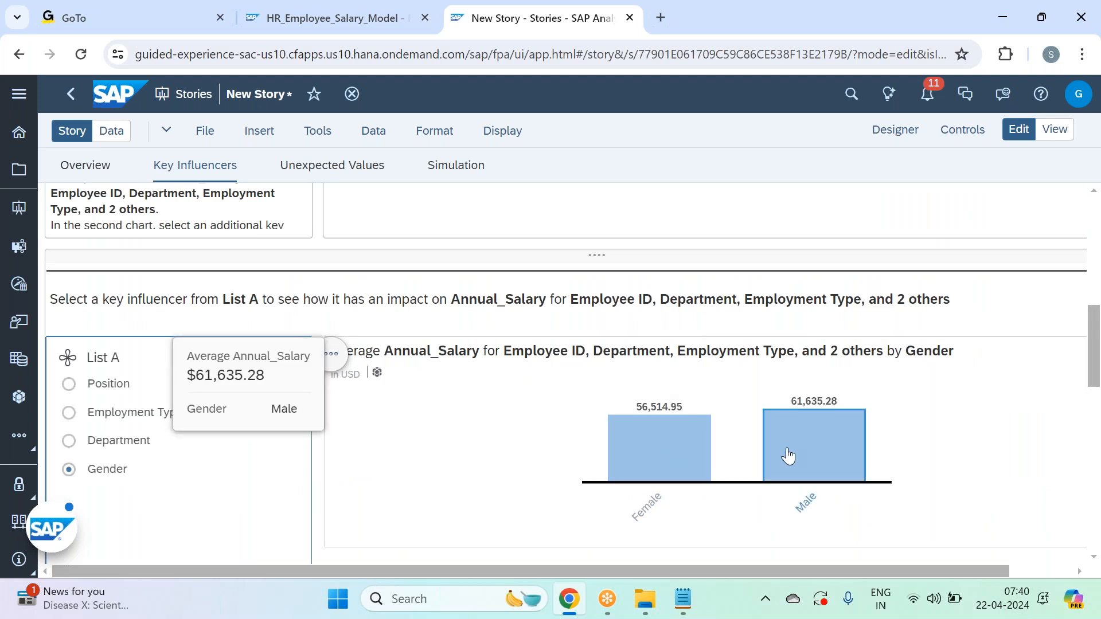
pyautogui.scroll(-2, 761, 448)
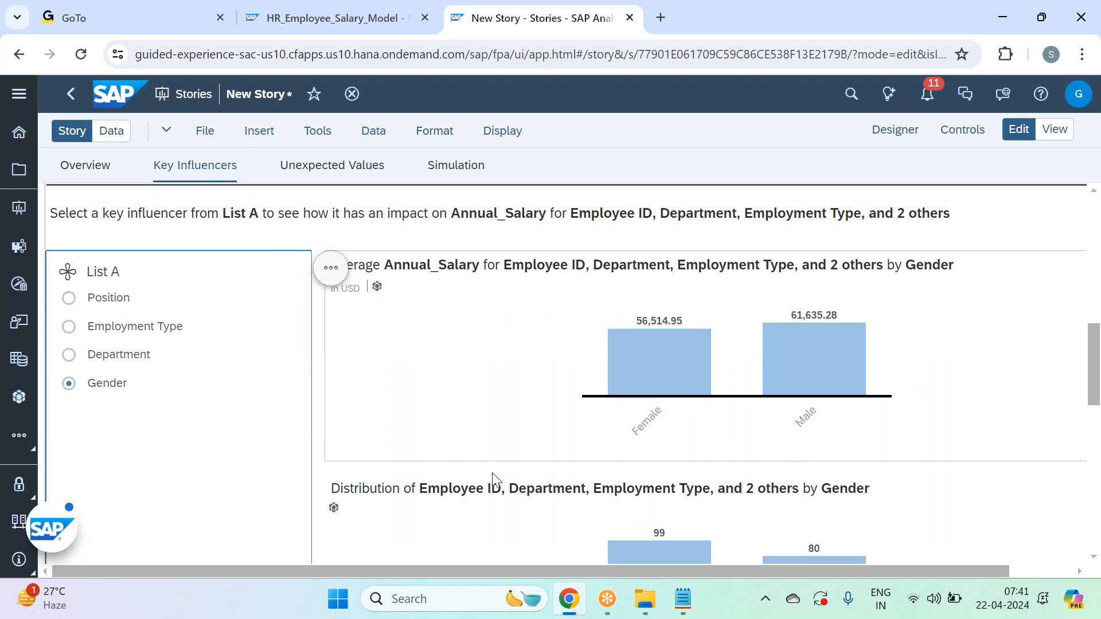
pyautogui.scroll(-6, 385, 445)
# Set List A to Position and List B to Department, and examine the combined average Annual_Salary heat map.
pyautogui.scroll(4, 386, 445)
pyautogui.scroll(3, 389, 453)
pyautogui.click(91, 298)
pyautogui.scroll(-6, 521, 374)
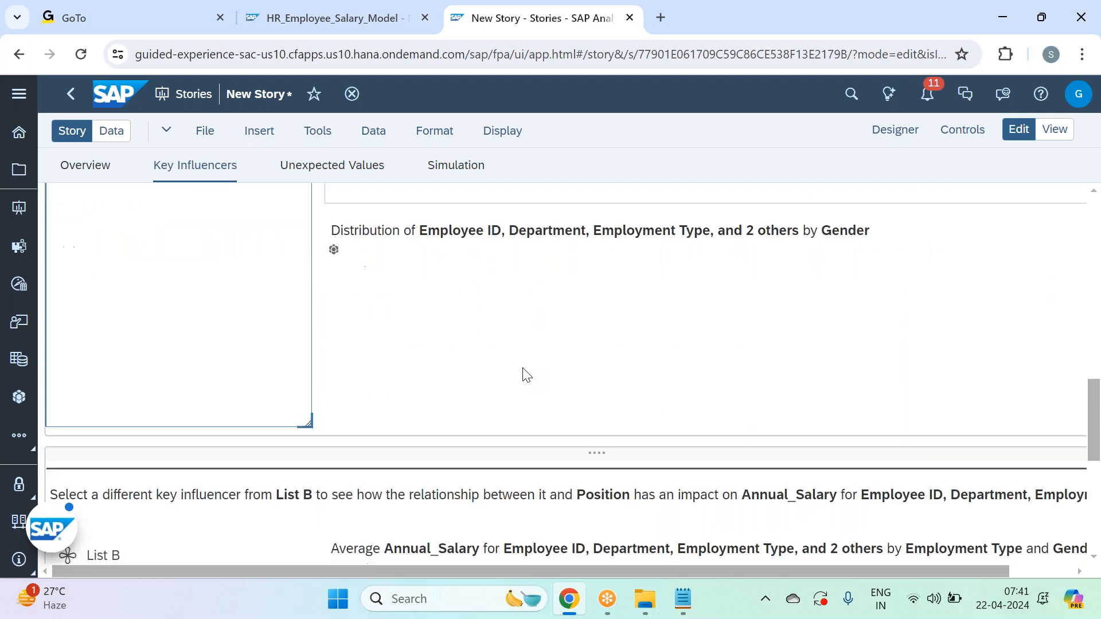
pyautogui.click(145, 303)
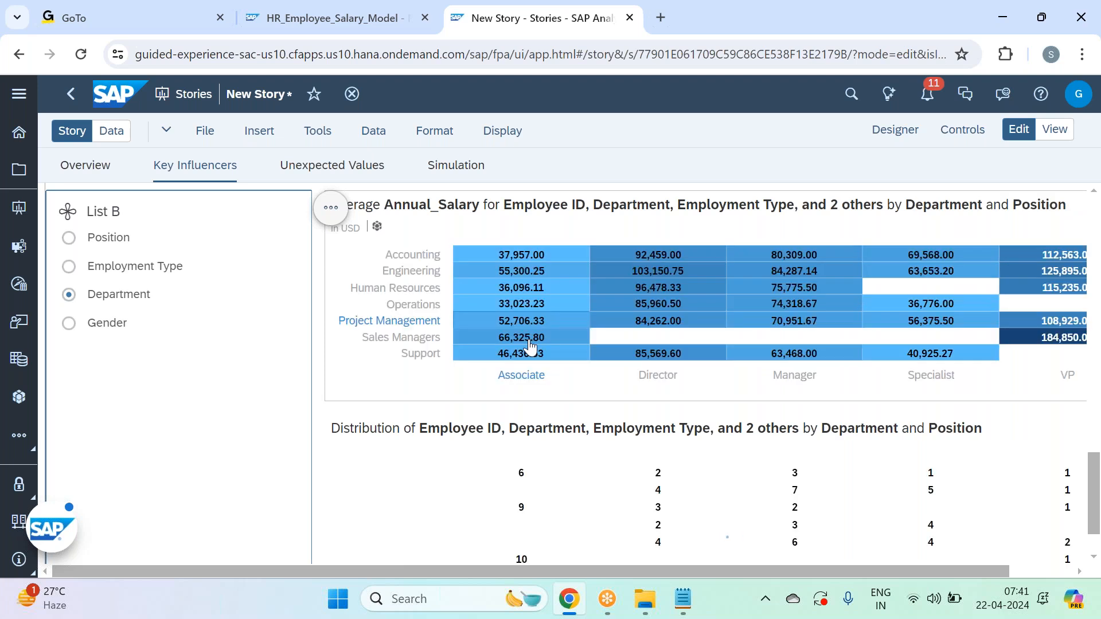
pyautogui.moveTo(530, 262)
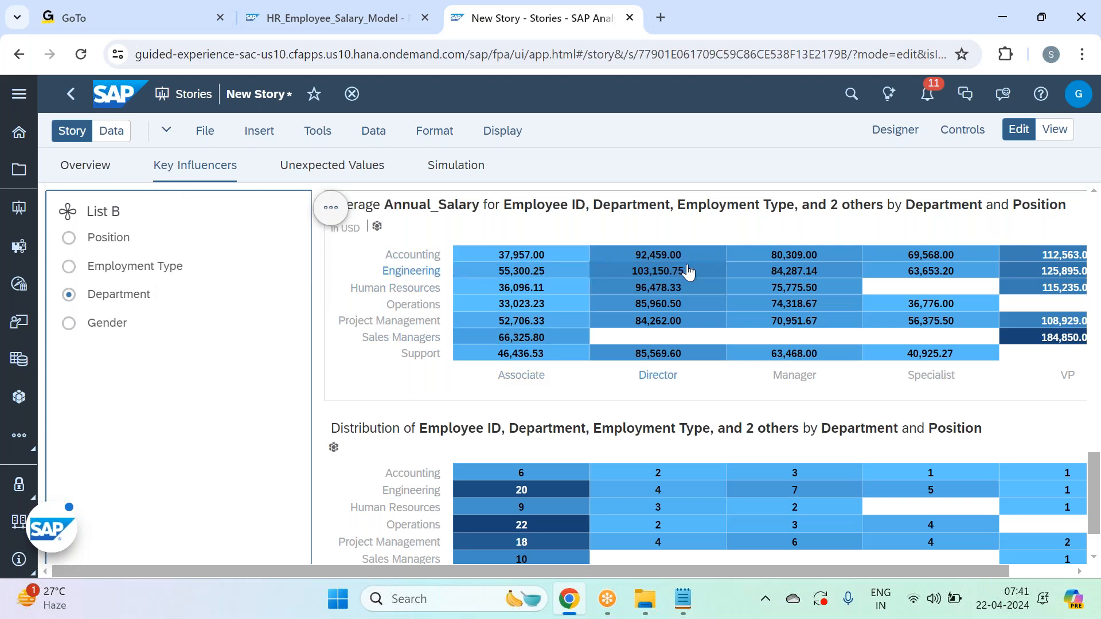
pyautogui.moveTo(1060, 326)
pyautogui.moveTo(658, 304)
pyautogui.scroll(5, 657, 303)
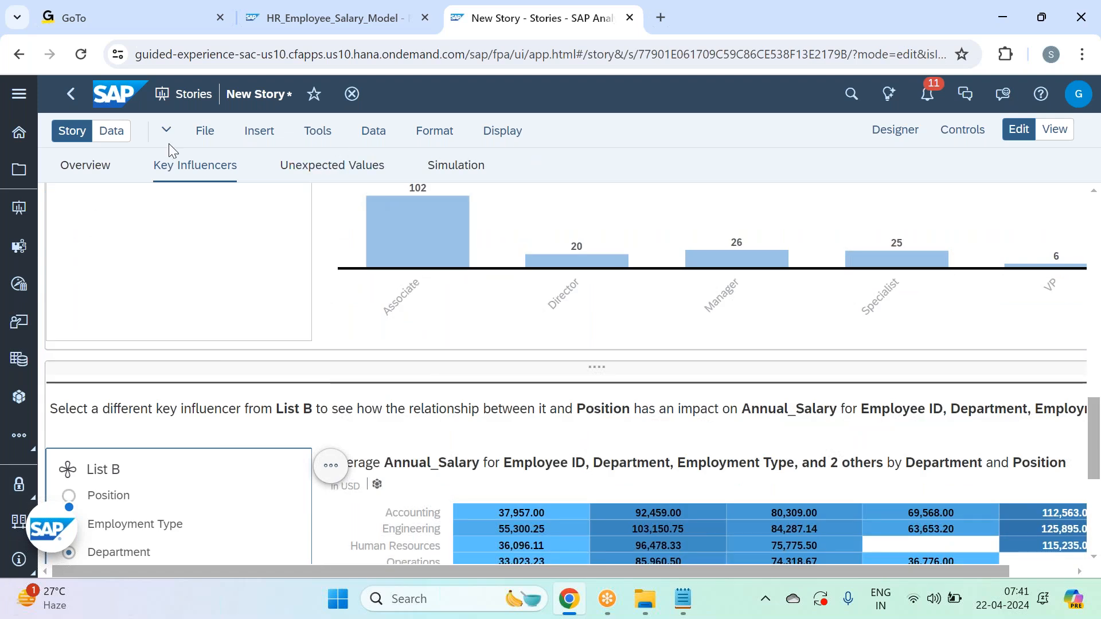
# In the HR_Employee_Salary_Model tab, delete the dimension table of the Office_Location dimension.
pyautogui.click(285, 9)
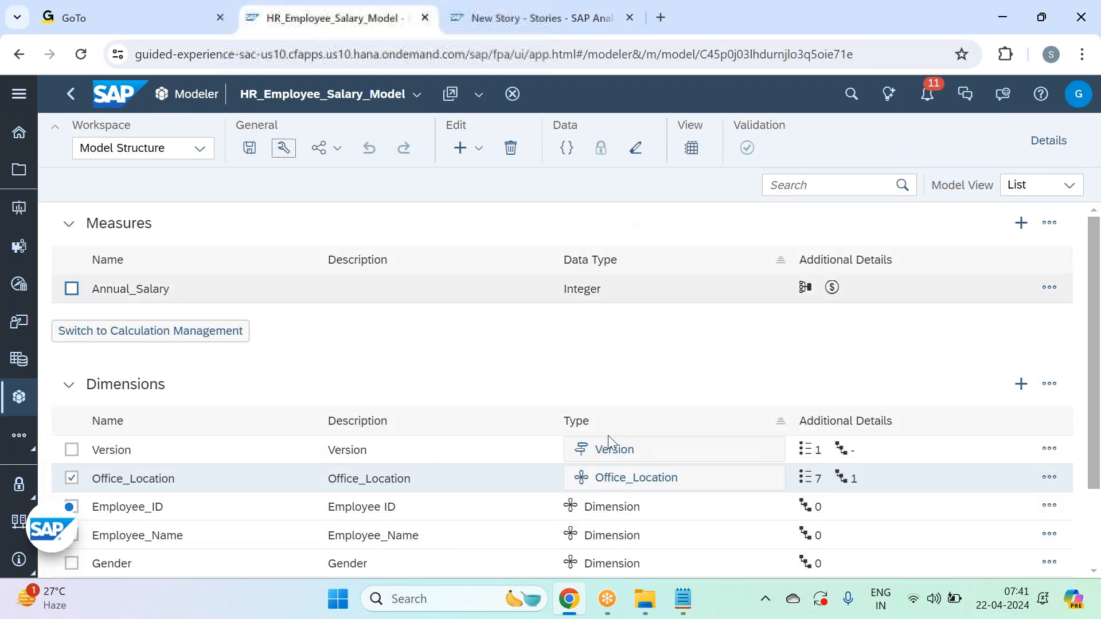
pyautogui.scroll(-1, 581, 400)
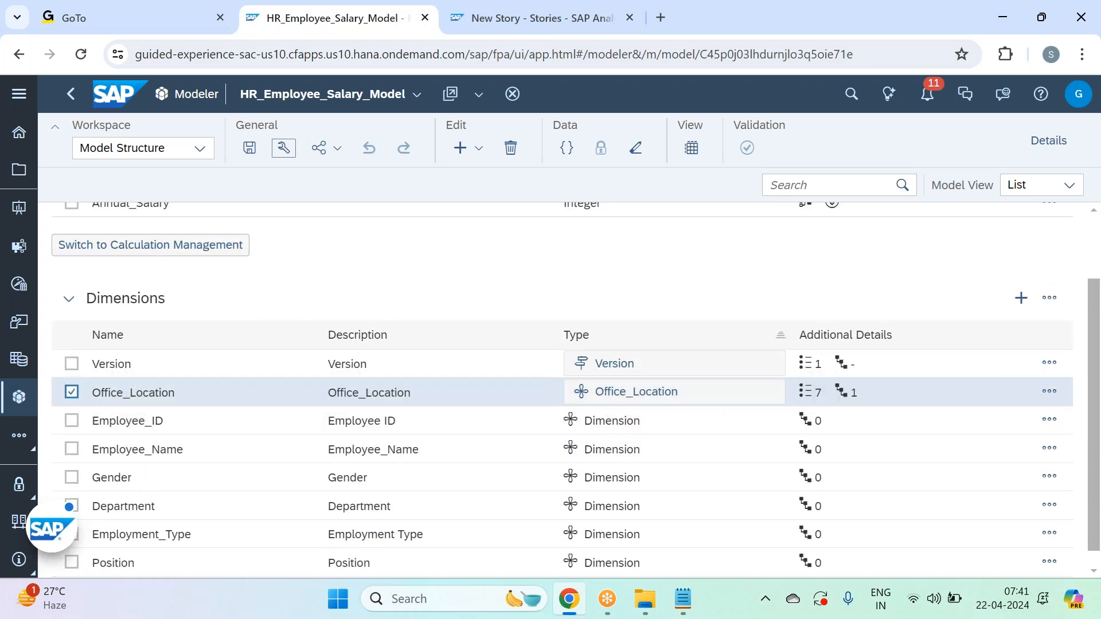
pyautogui.click(1049, 391)
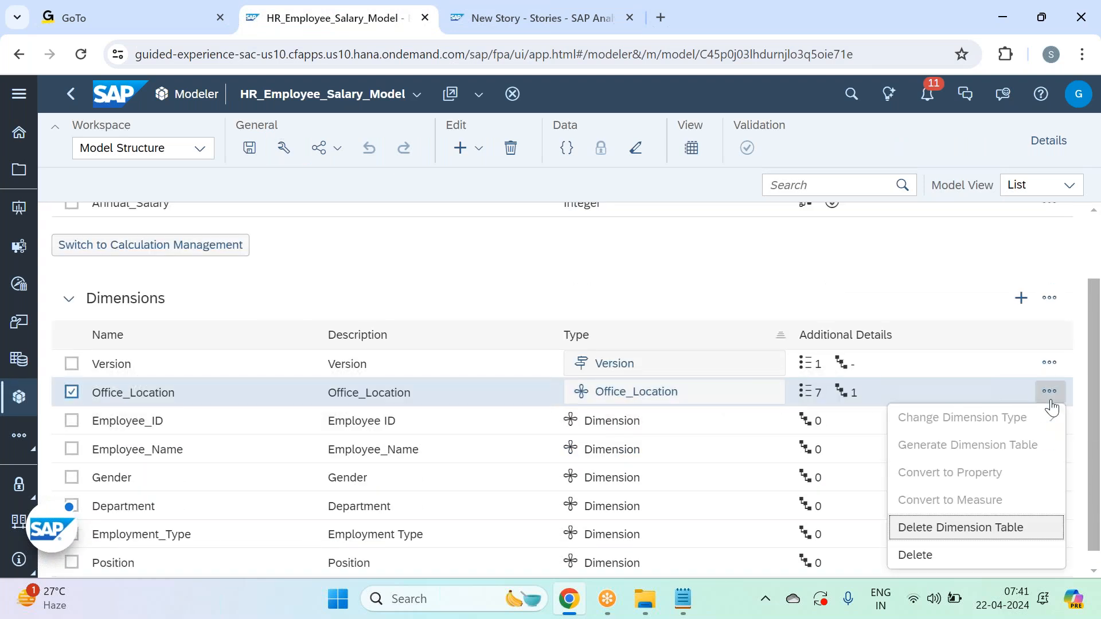
pyautogui.click(987, 528)
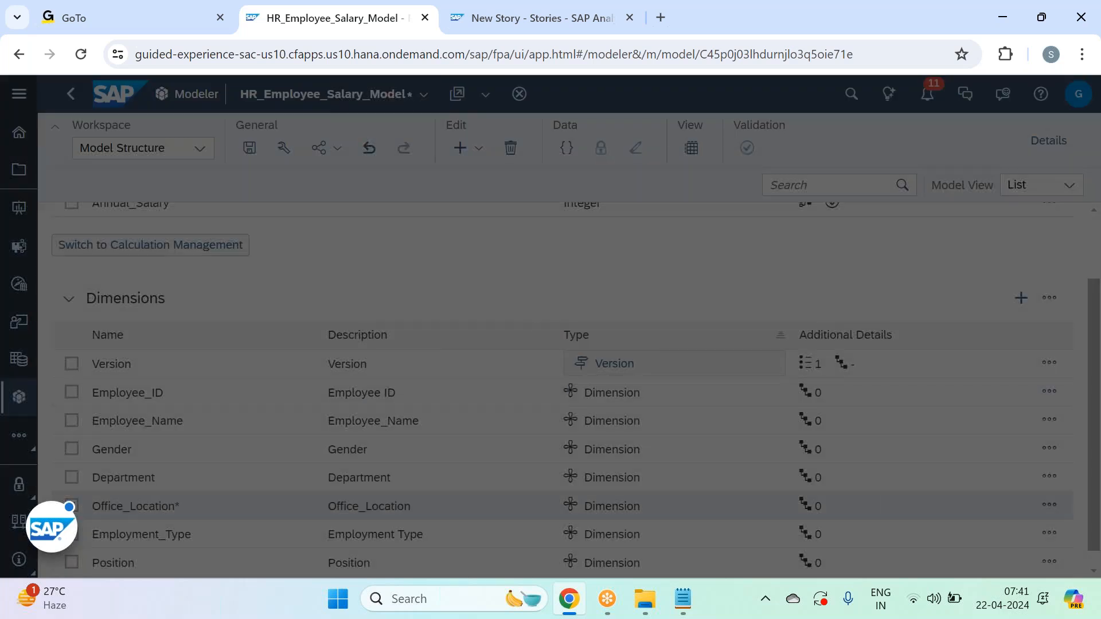
pyautogui.scroll(-1, 410, 445)
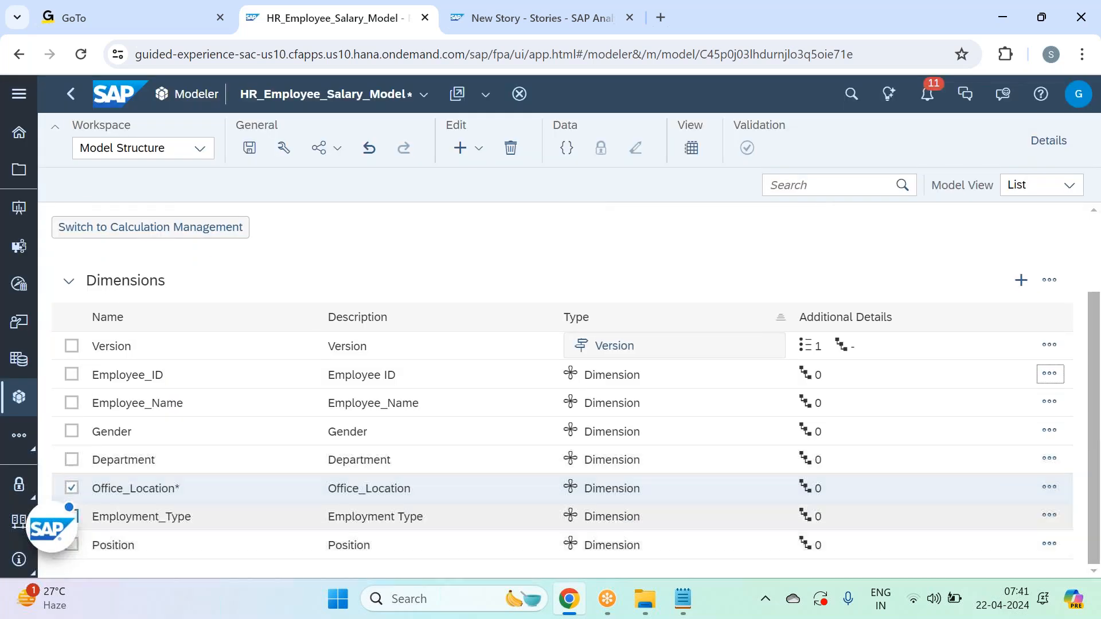
# Examine the conversion options available for the Office_Location dimension and its column in the Data Foundation.
pyautogui.click(66, 491)
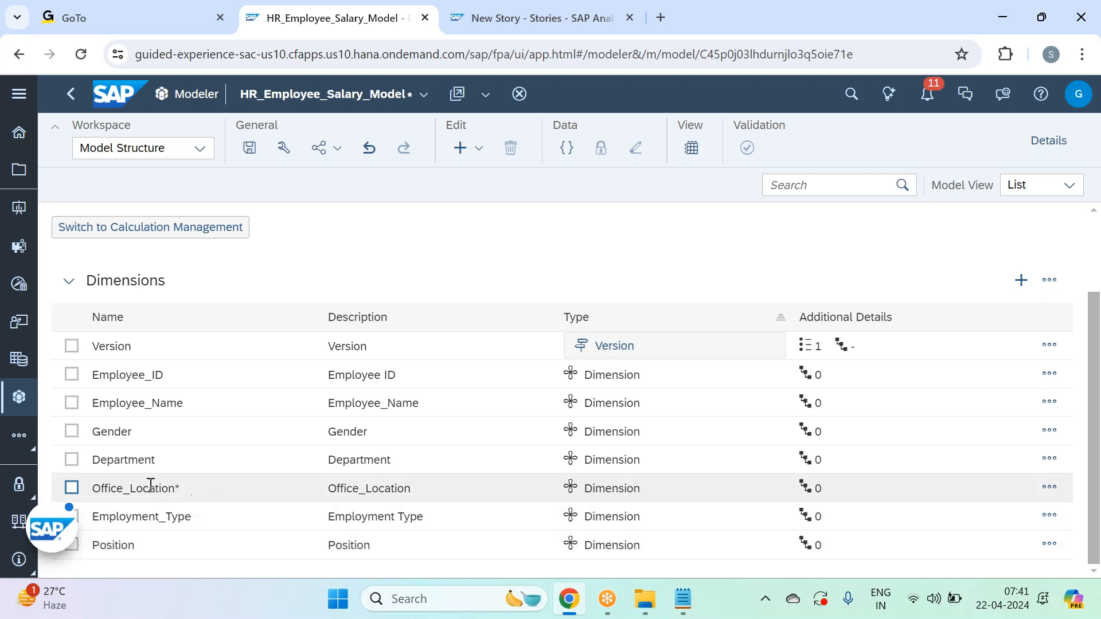
pyautogui.click(1049, 490)
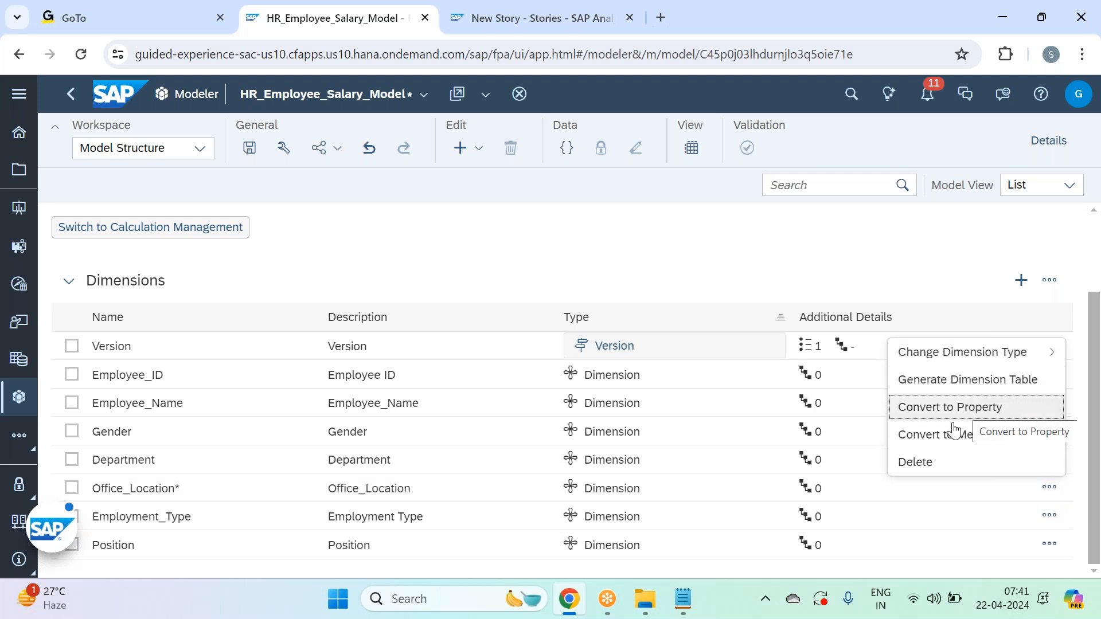
pyautogui.click(664, 489)
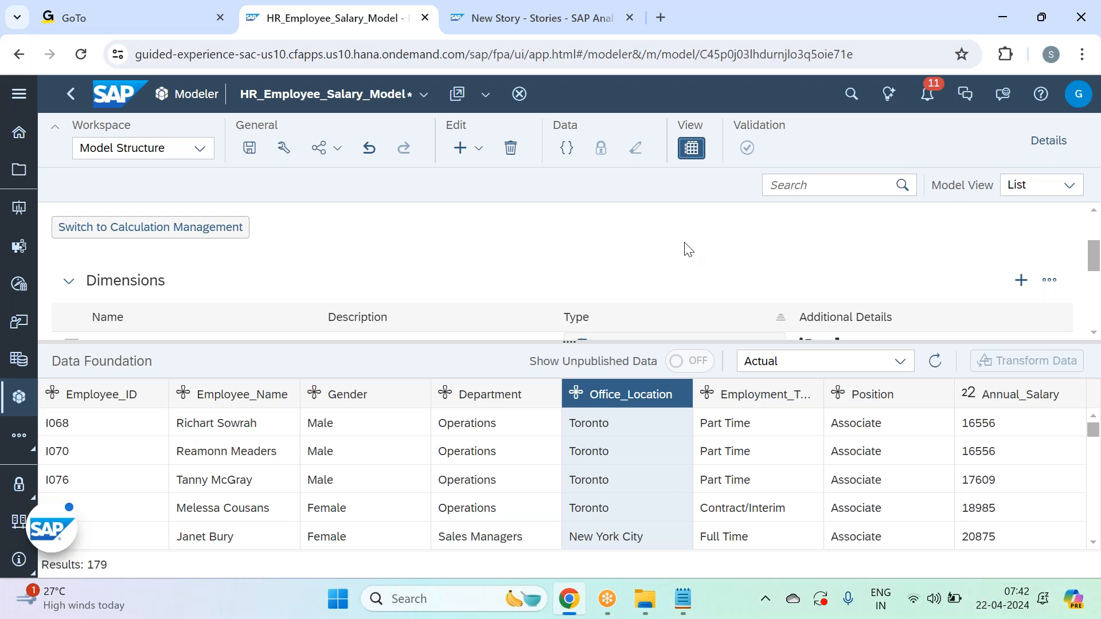
pyautogui.click(692, 149)
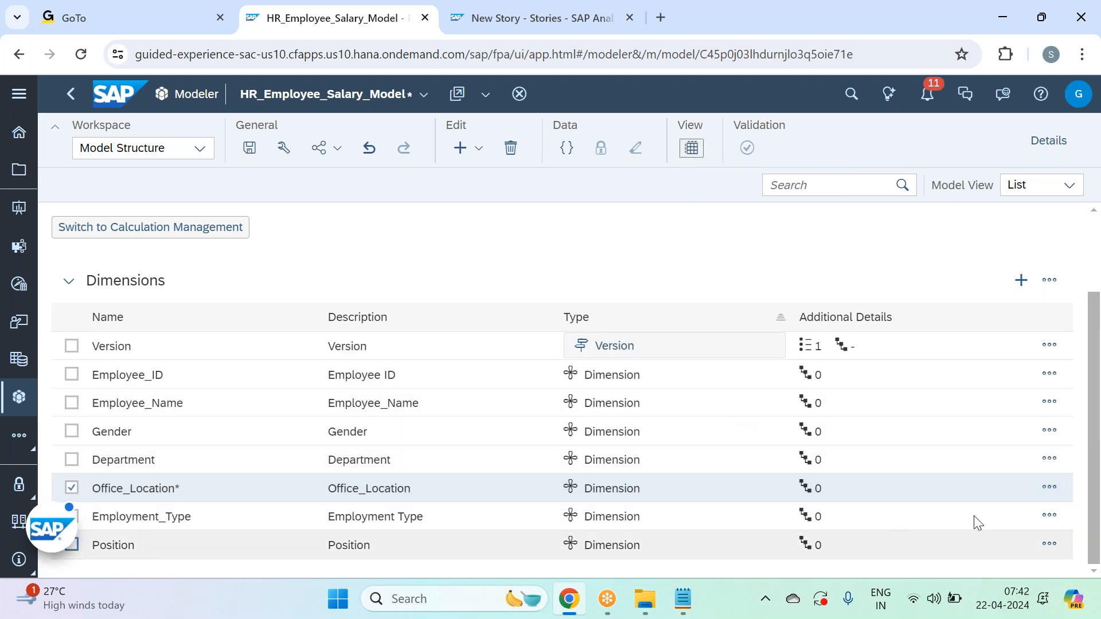
pyautogui.click(1052, 498)
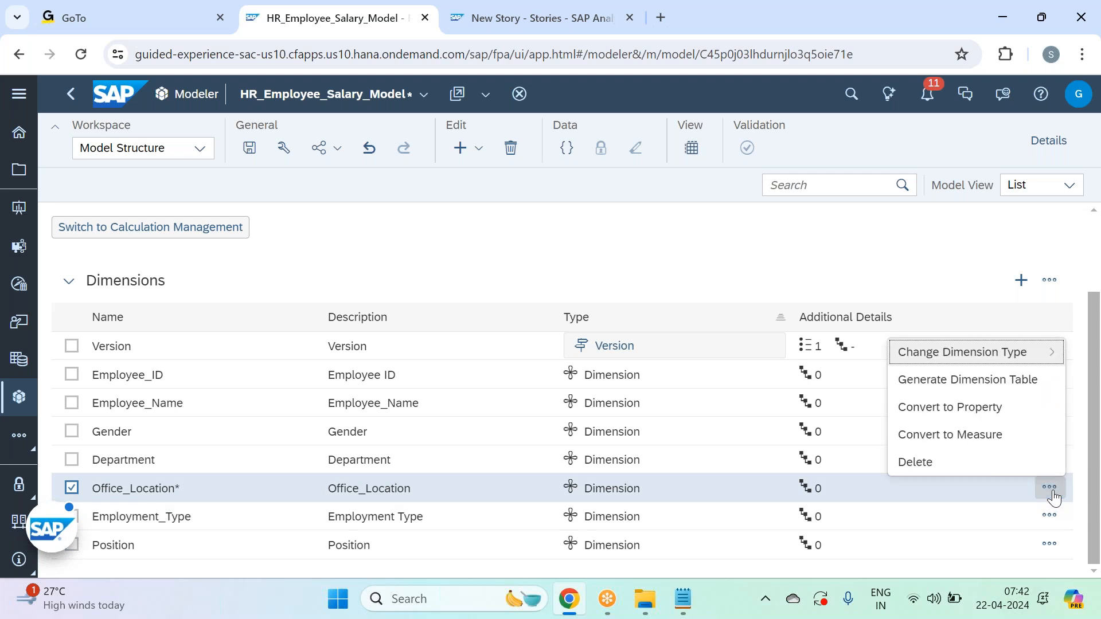
pyautogui.click(947, 265)
pyautogui.click(1059, 294)
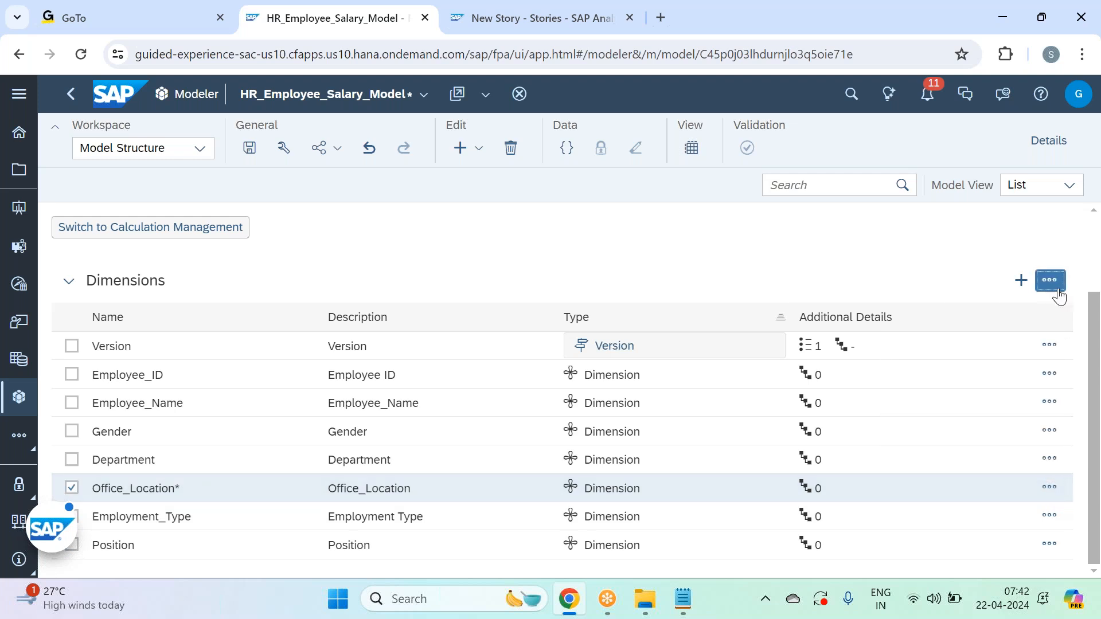
pyautogui.click(847, 253)
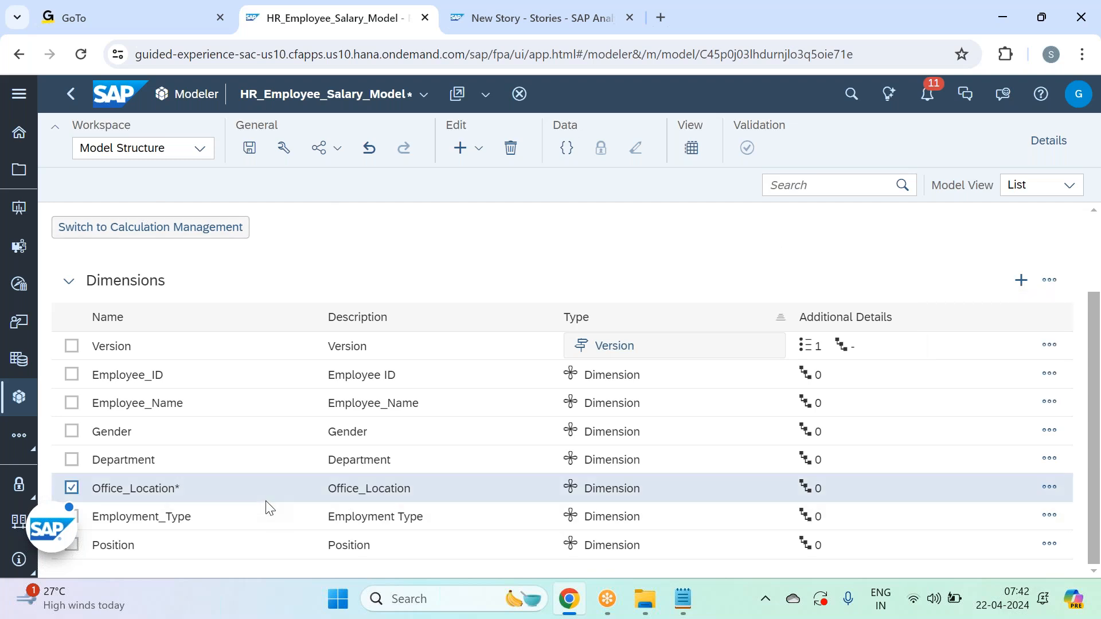
# Save HR_Employee_Salary_Model and switch to the New Story browser tab.
pyautogui.scroll(2, 269, 509)
pyautogui.click(249, 148)
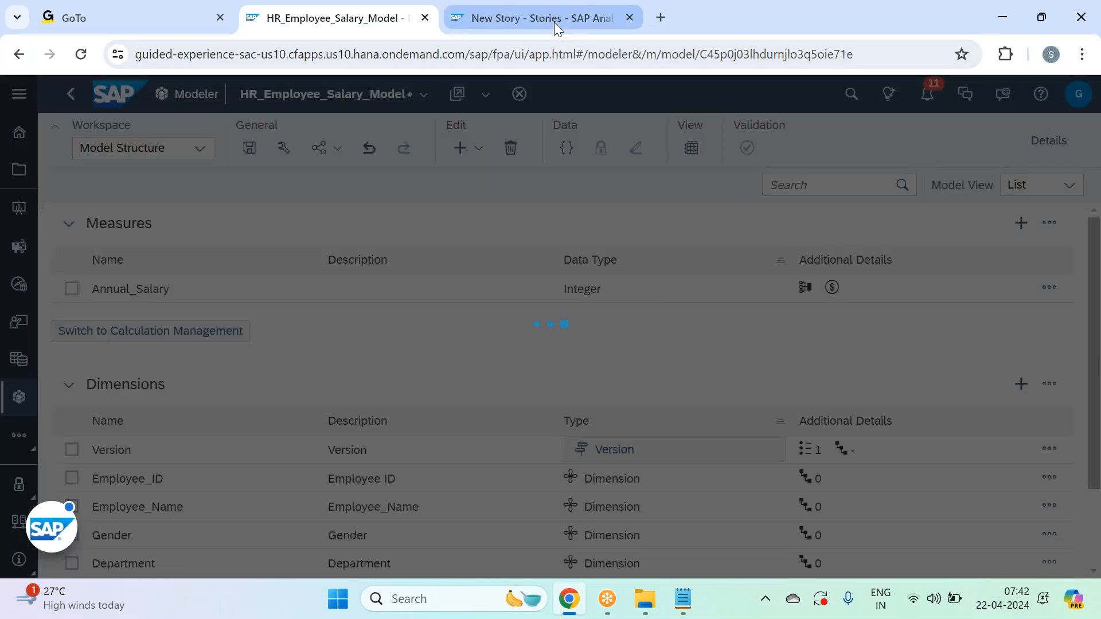
pyautogui.click(554, 21)
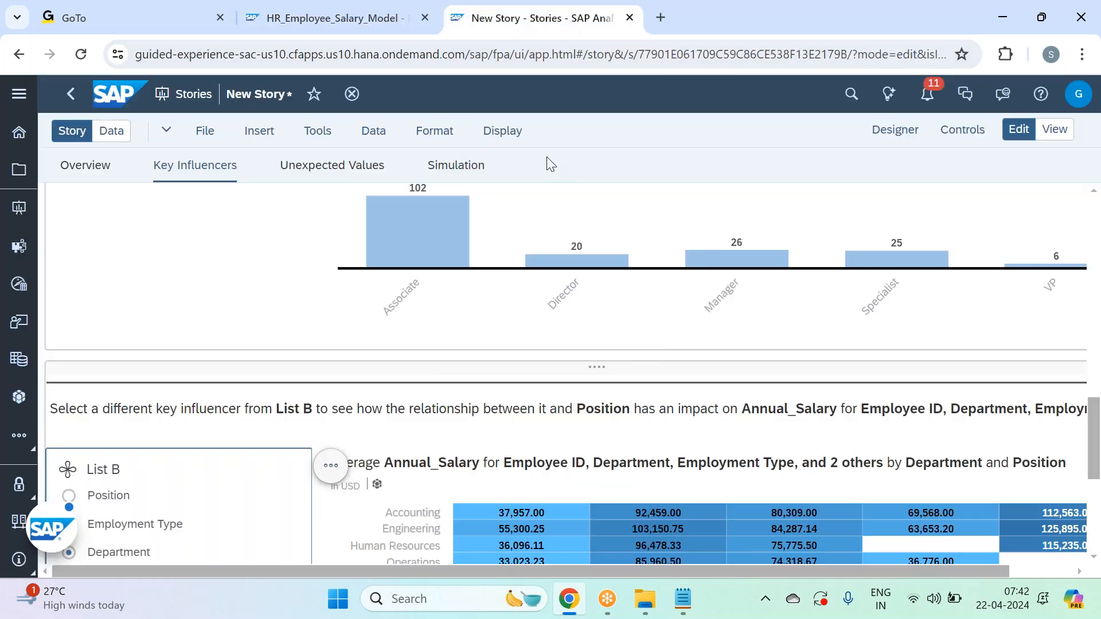
# Delete the Key Influencers, Unexpected Values and Simulation pages from the story.
pyautogui.click(245, 166)
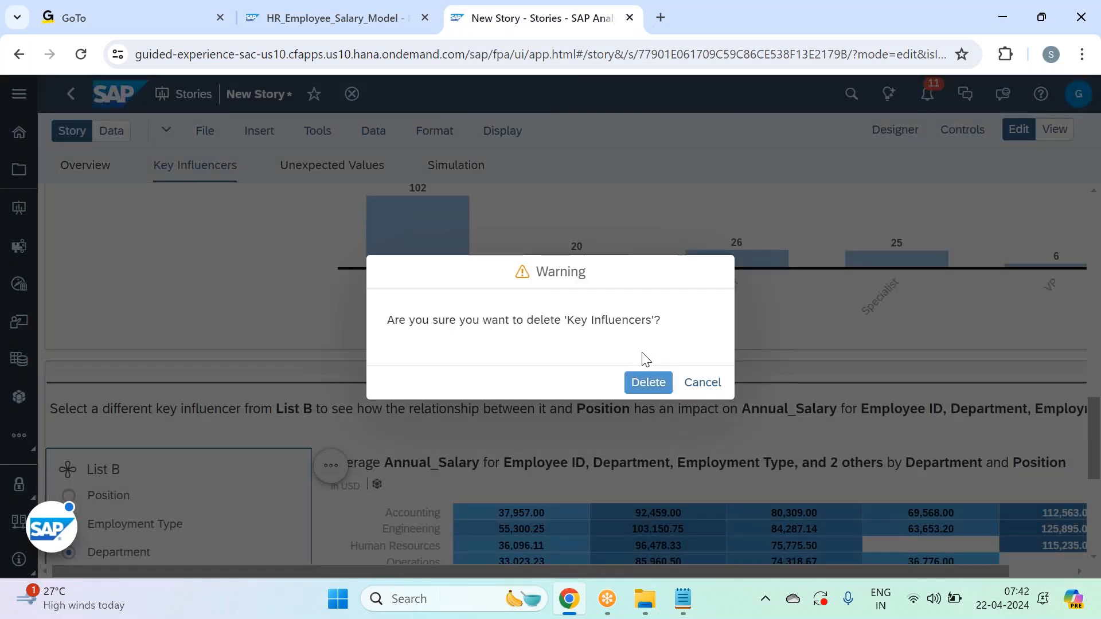
pyautogui.click(648, 383)
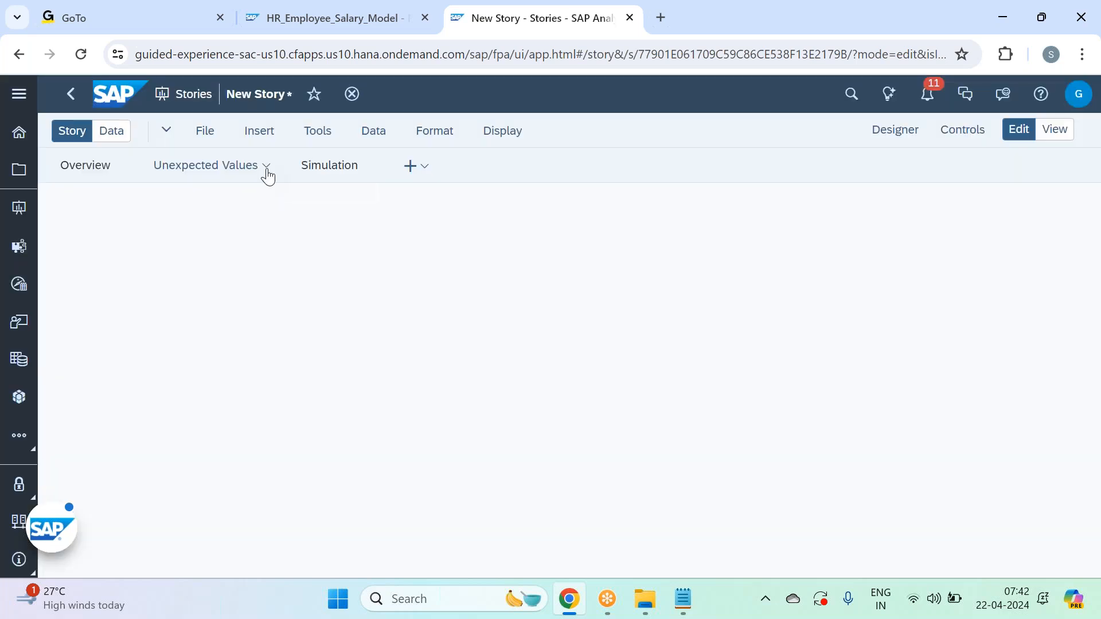
pyautogui.click(266, 166)
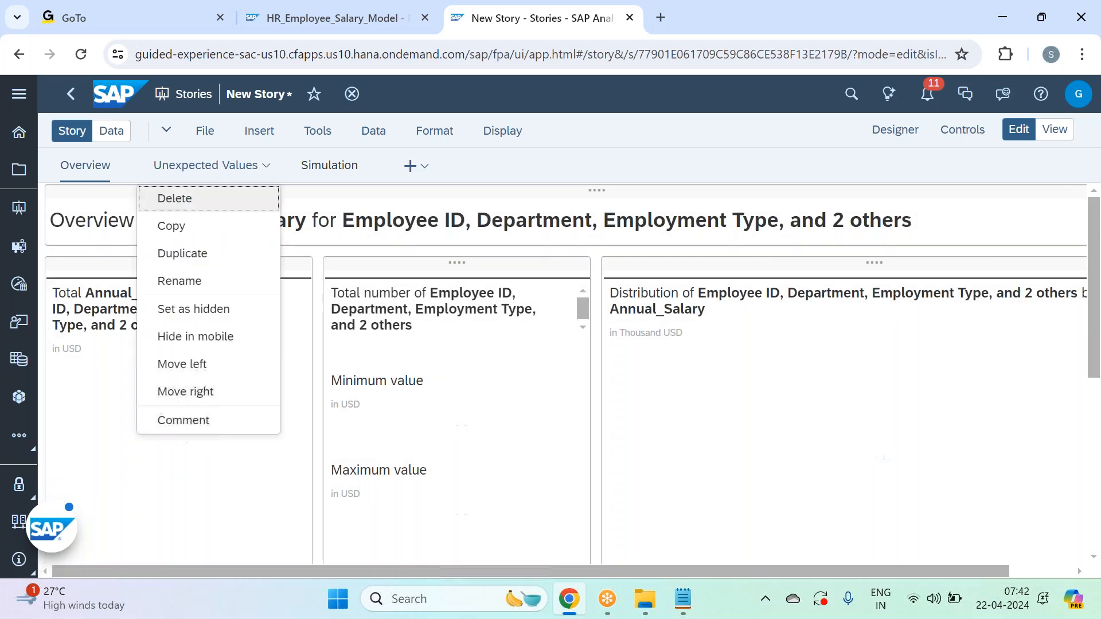
pyautogui.click(207, 210)
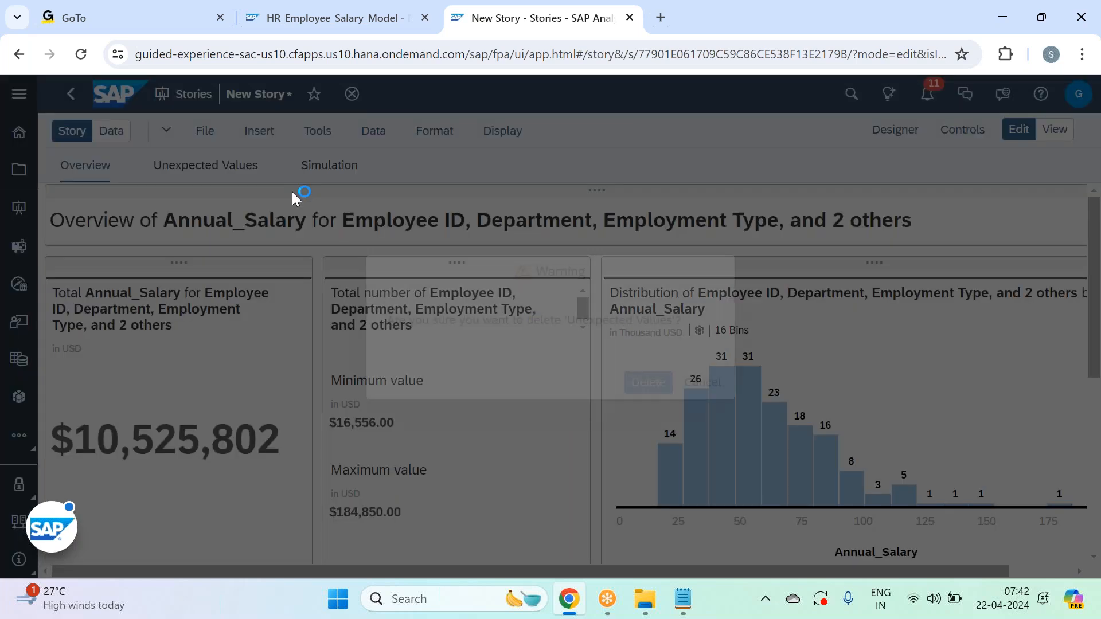
pyautogui.click(649, 384)
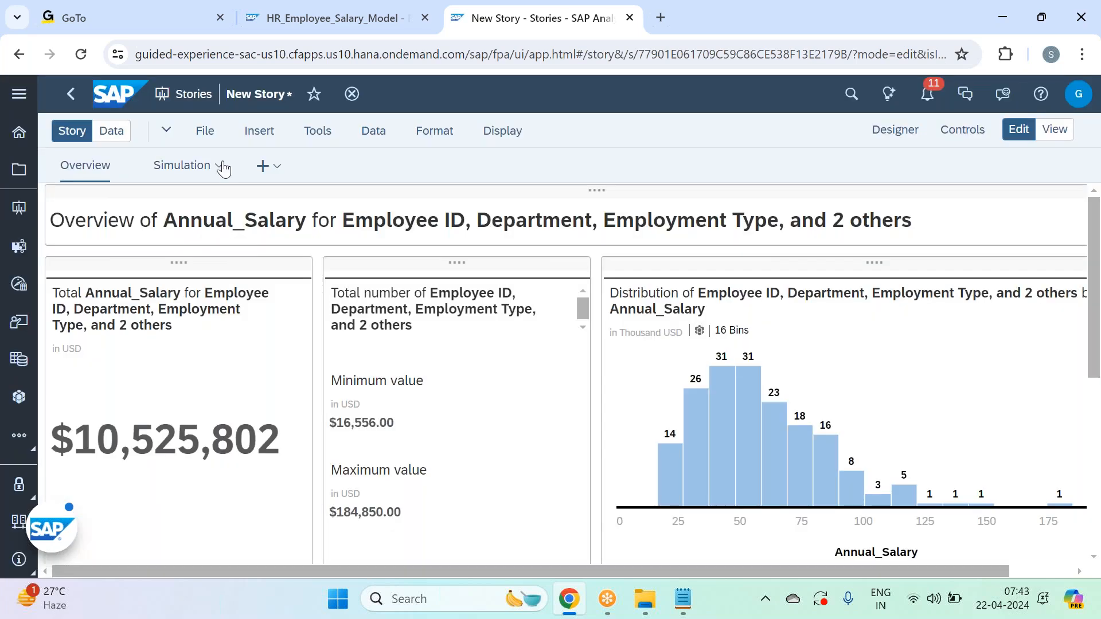
pyautogui.click(221, 167)
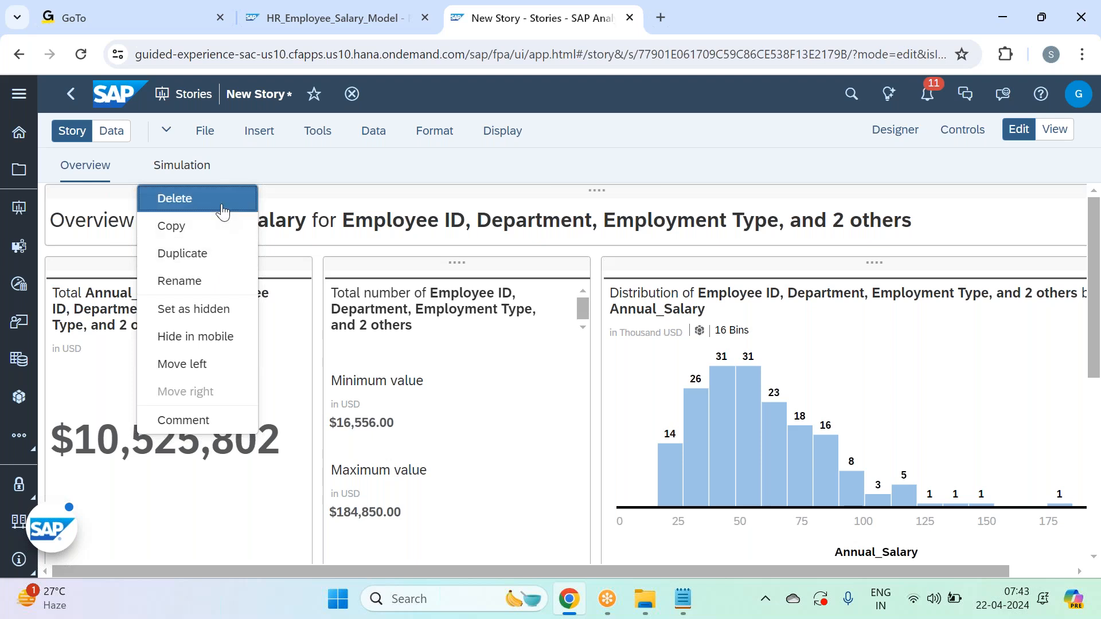
pyautogui.click(222, 206)
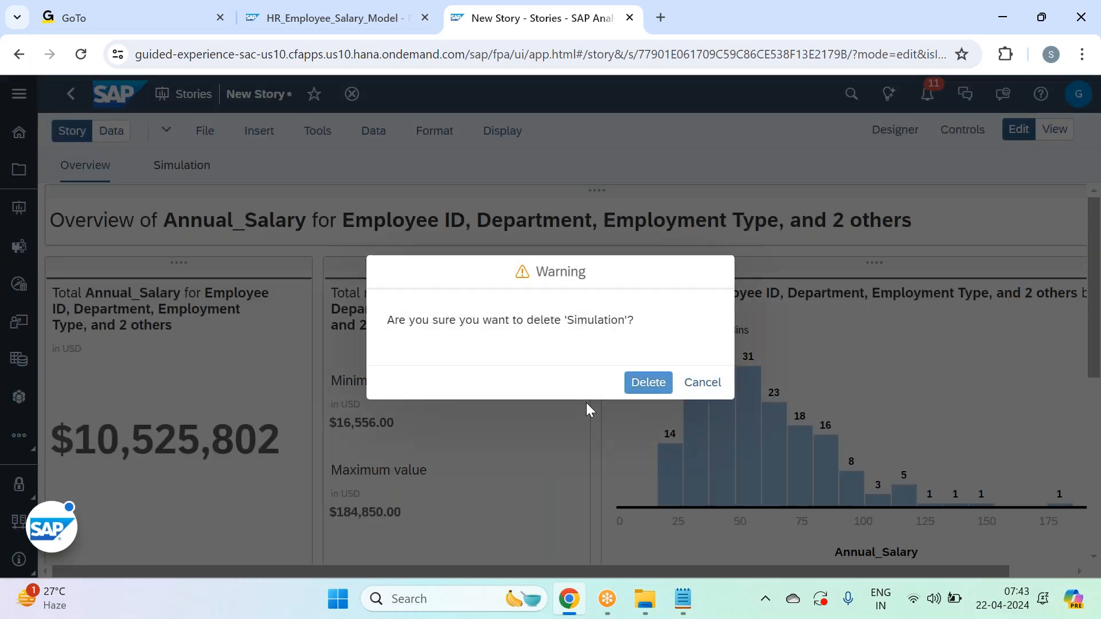
pyautogui.click(648, 384)
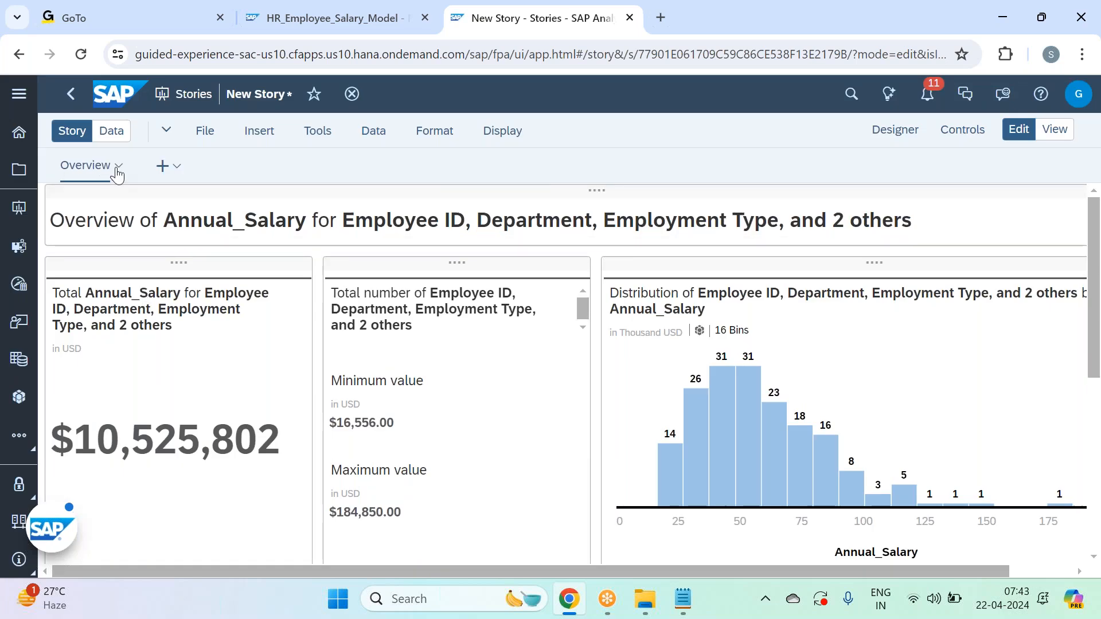
# Delete New Story and create a new story from a Smart Discovery with the Classic Design Experience.
pyautogui.click(117, 170)
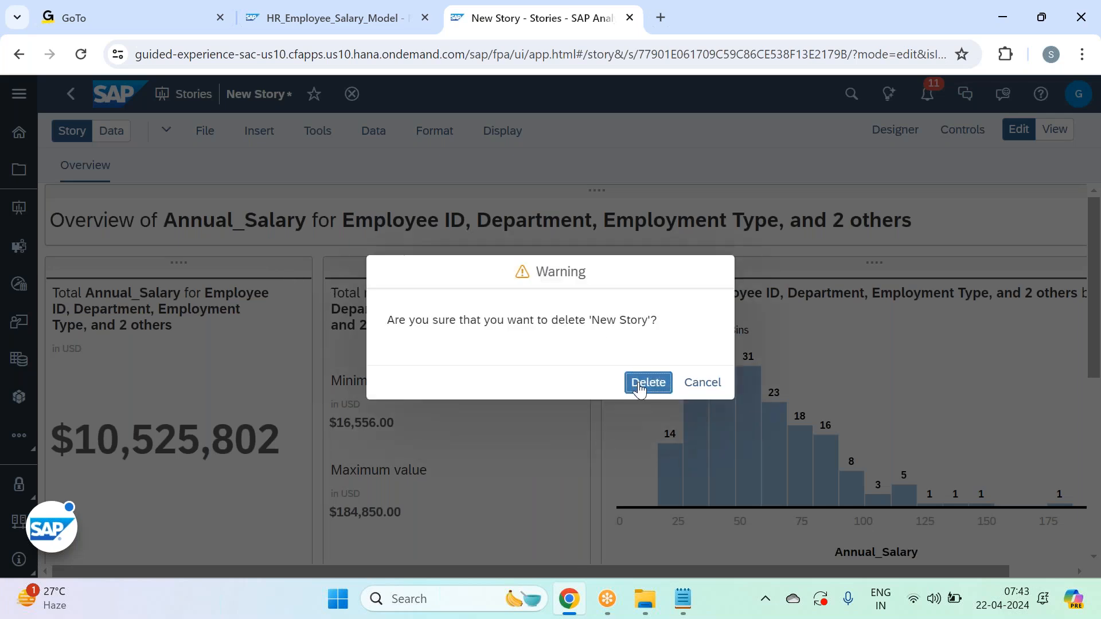
pyautogui.click(639, 384)
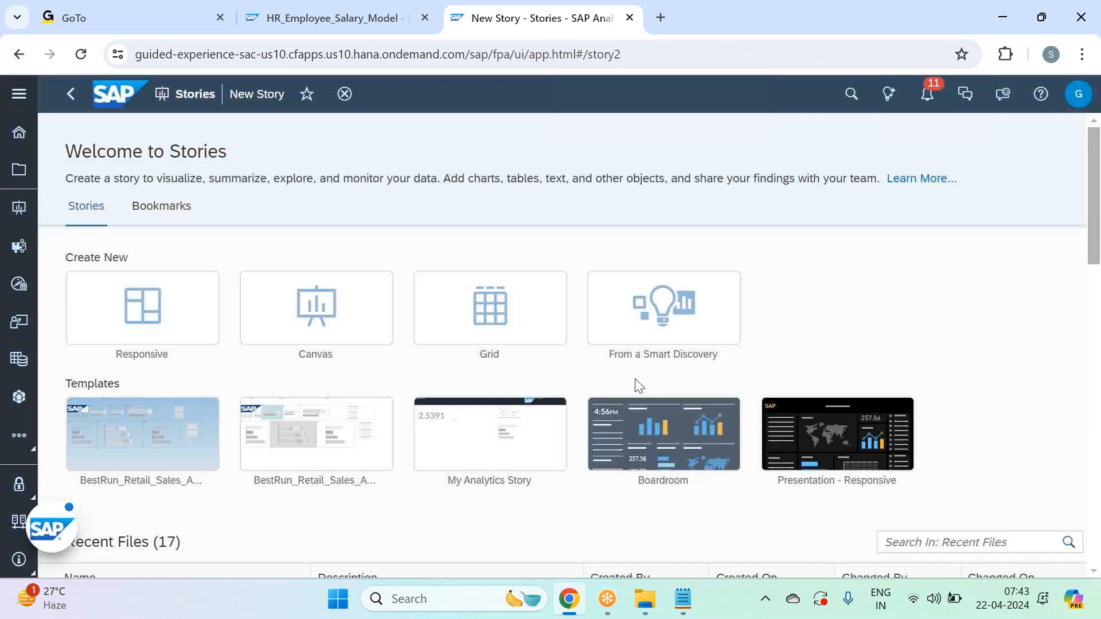
pyautogui.click(664, 316)
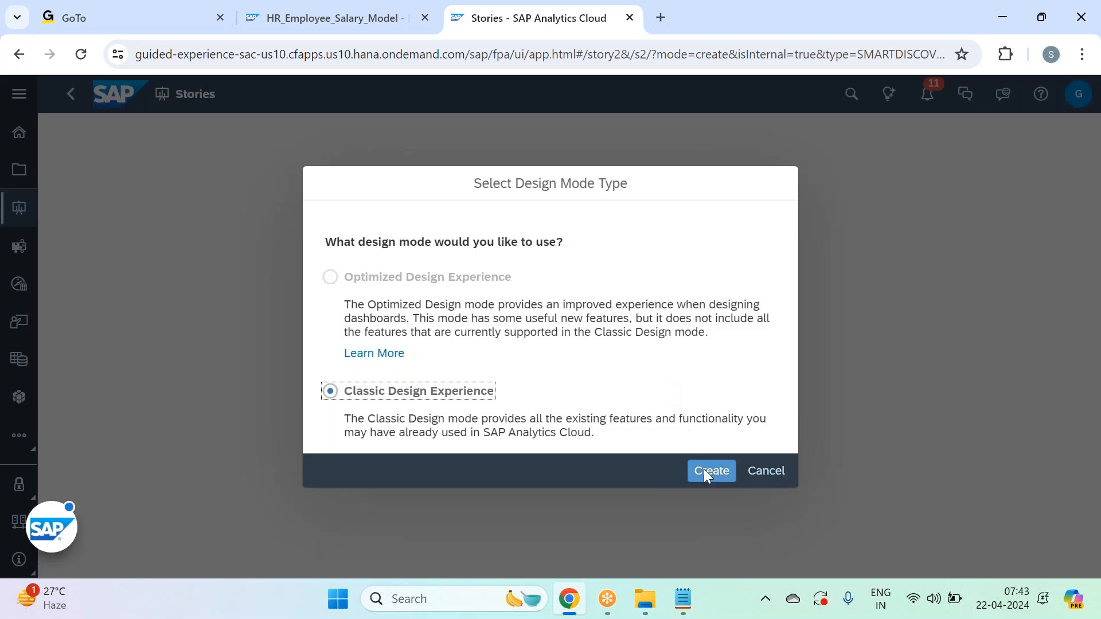
pyautogui.click(707, 472)
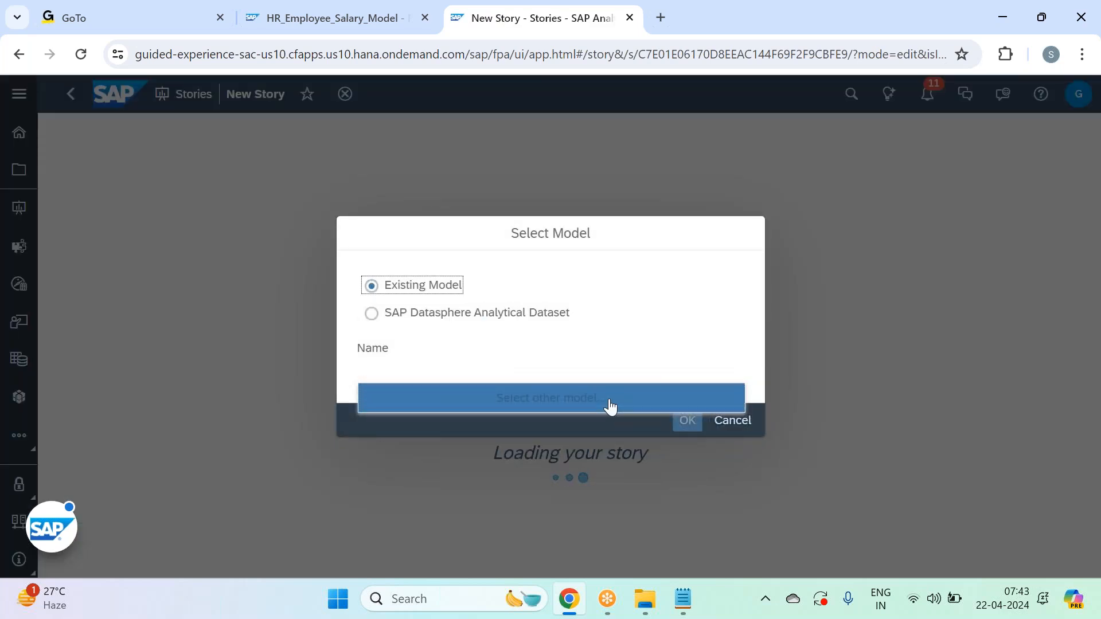
# Choose HR_Employee_Salary_Model from SAC Mar 2024 - Batch 33 / Business Intelligence as the existing model.
pyautogui.click(610, 405)
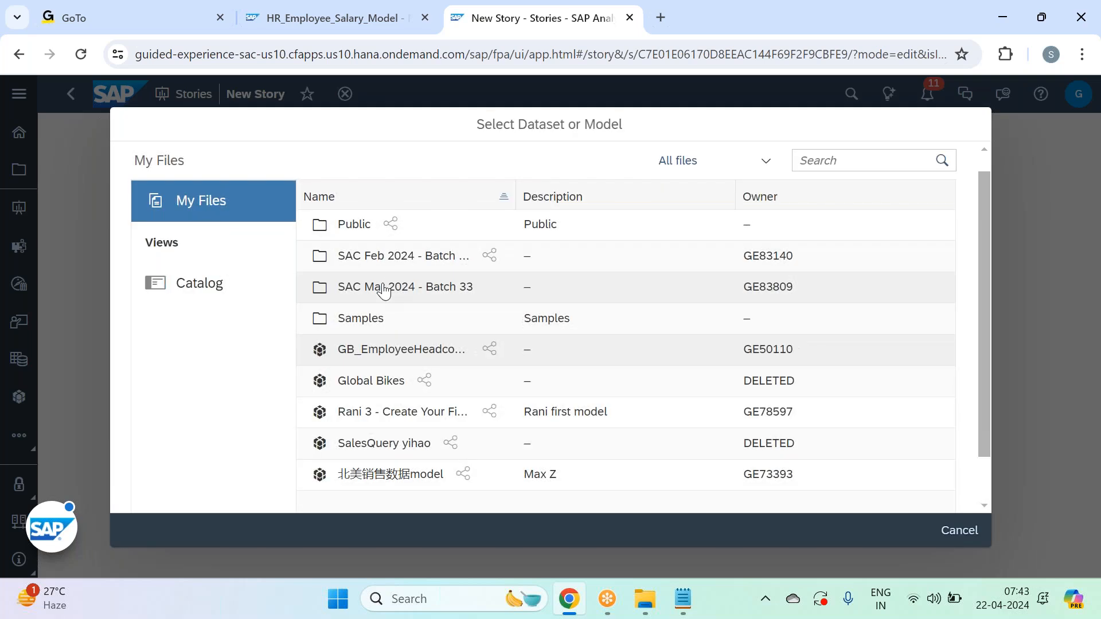
pyautogui.click(383, 288)
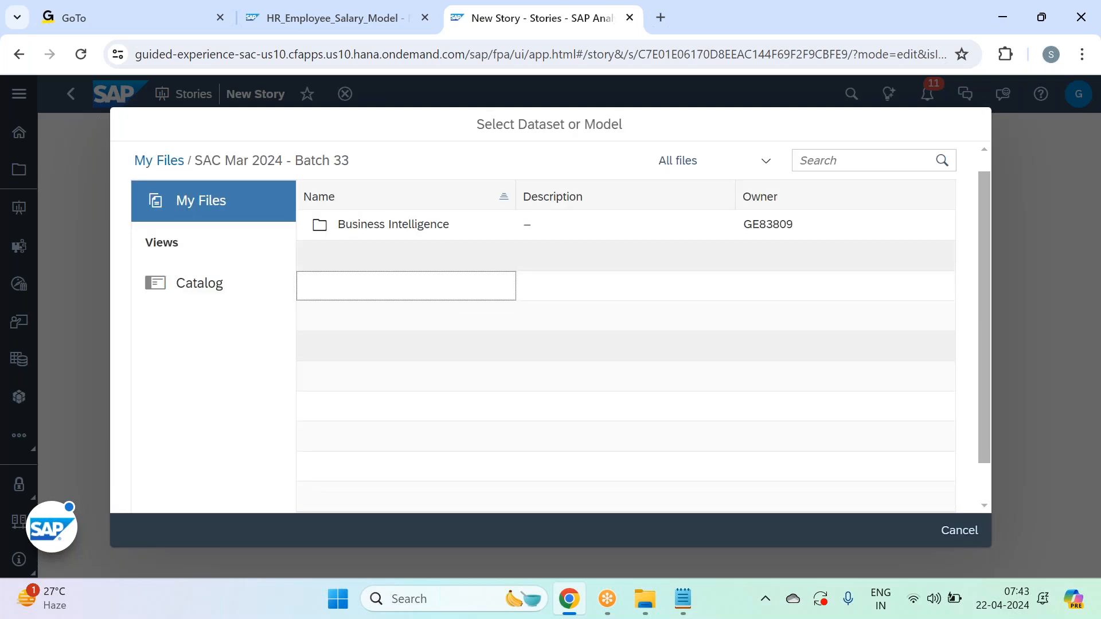
pyautogui.click(394, 225)
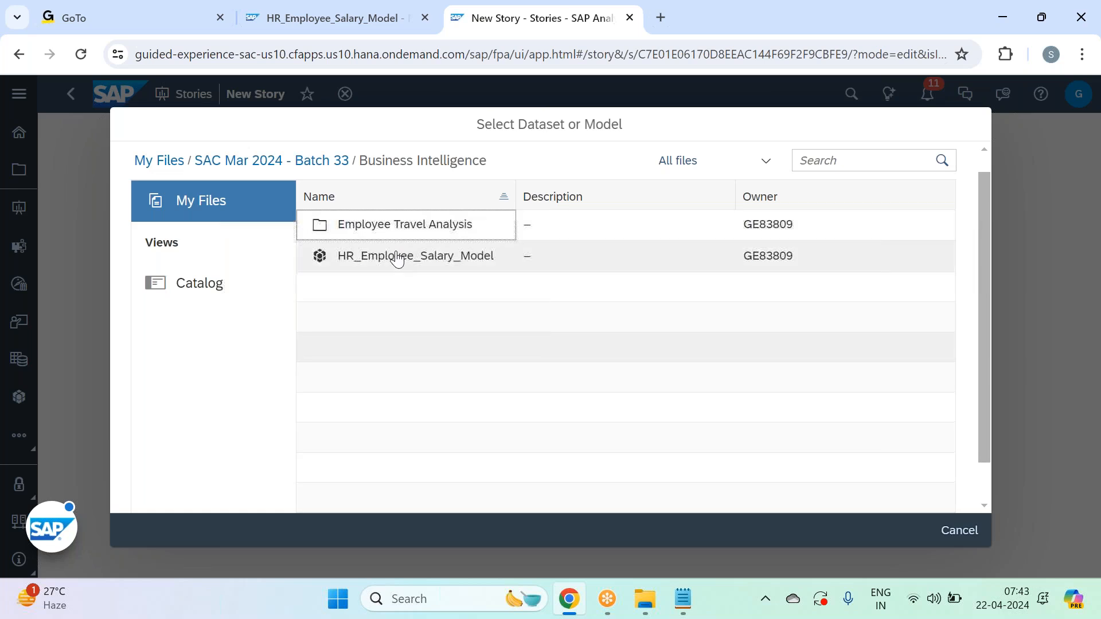
pyautogui.click(397, 256)
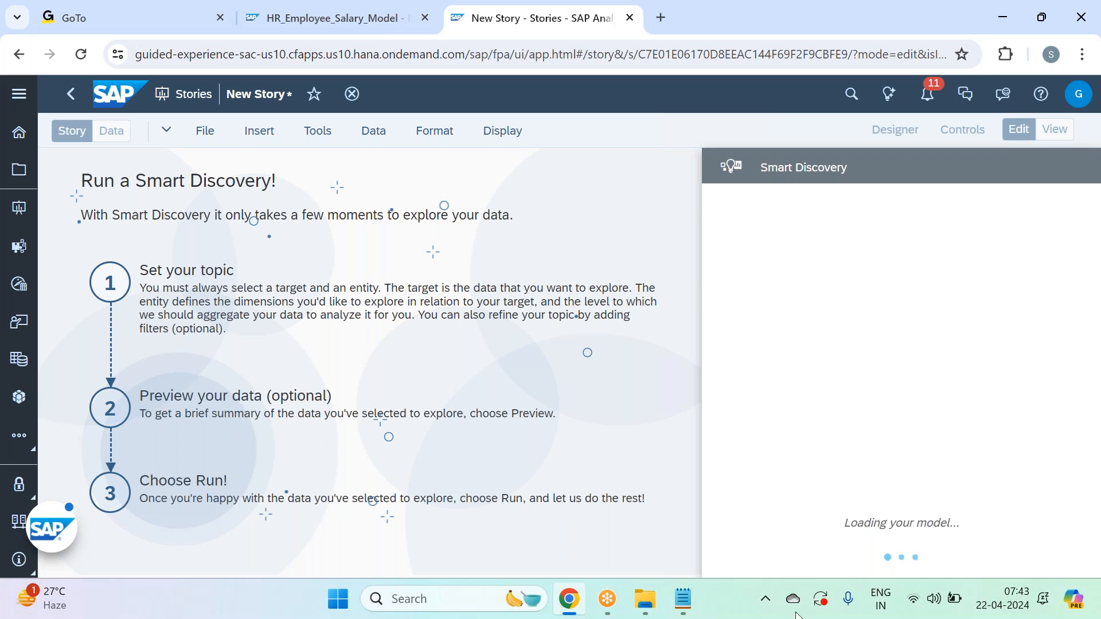
# Set Annual_Salary as the target and Department, Employee ID, Employment Type, Office_Location and Position as the entity.
pyautogui.click(810, 340)
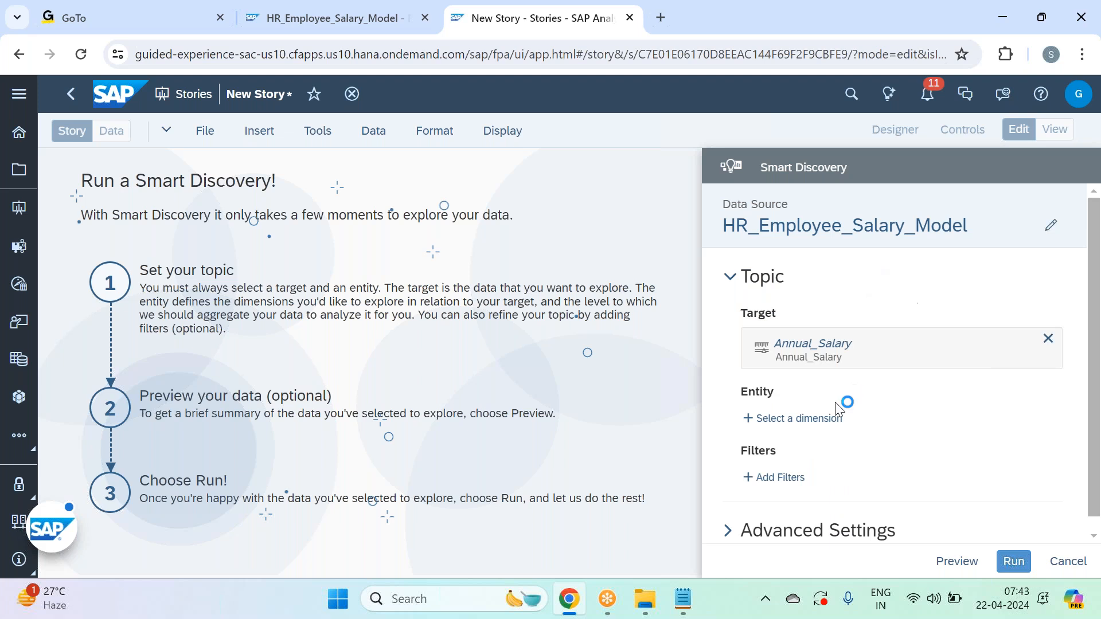
pyautogui.click(824, 422)
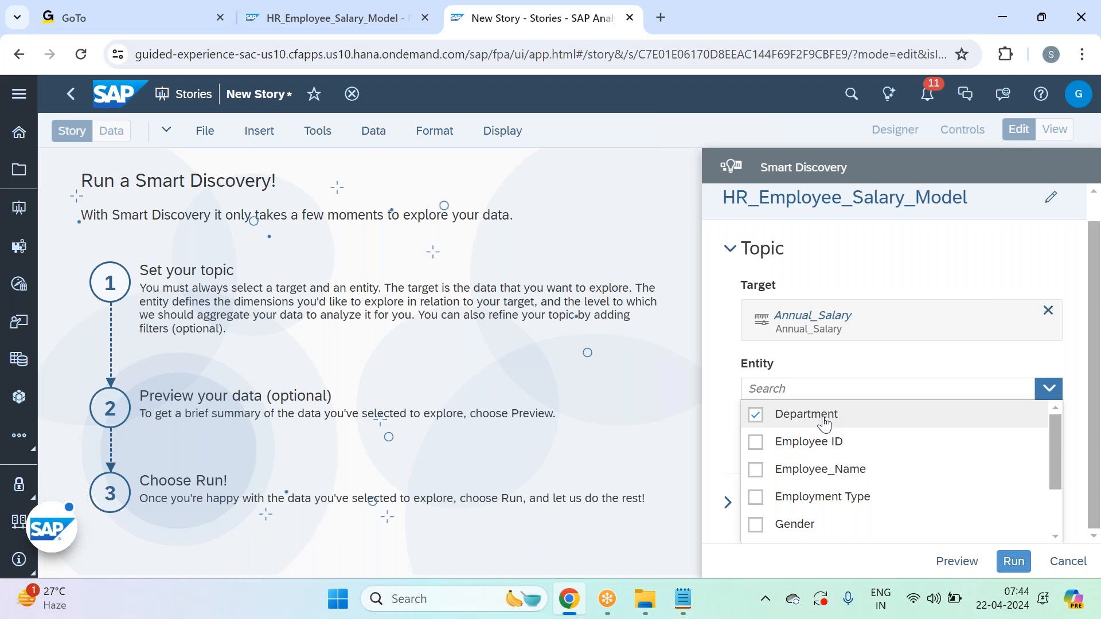
pyautogui.click(824, 445)
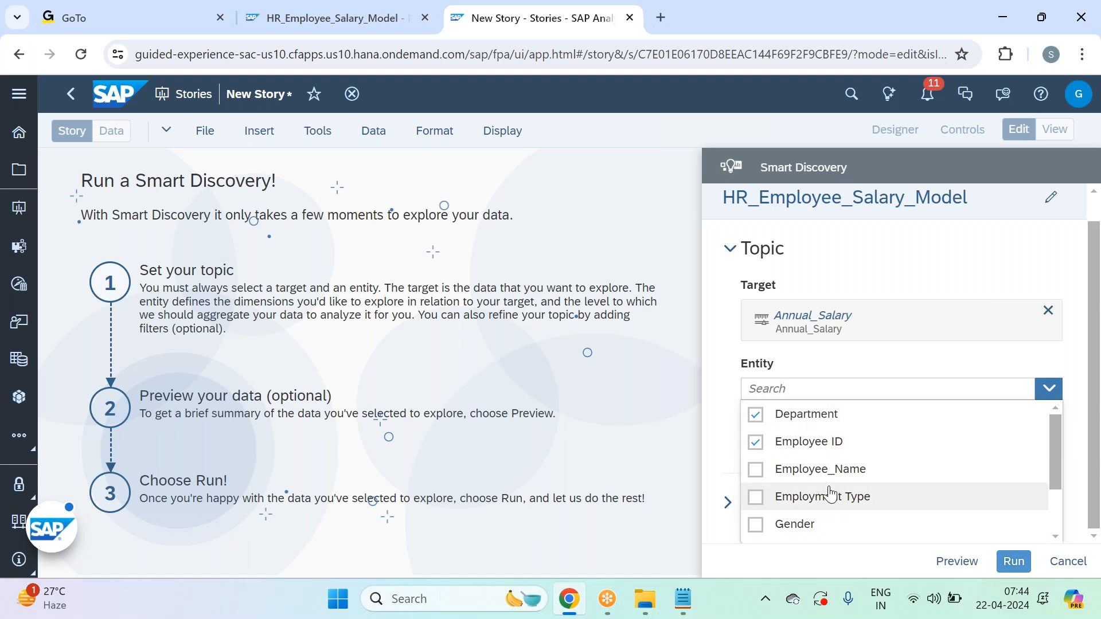
pyautogui.scroll(-2, 829, 497)
pyautogui.click(855, 486)
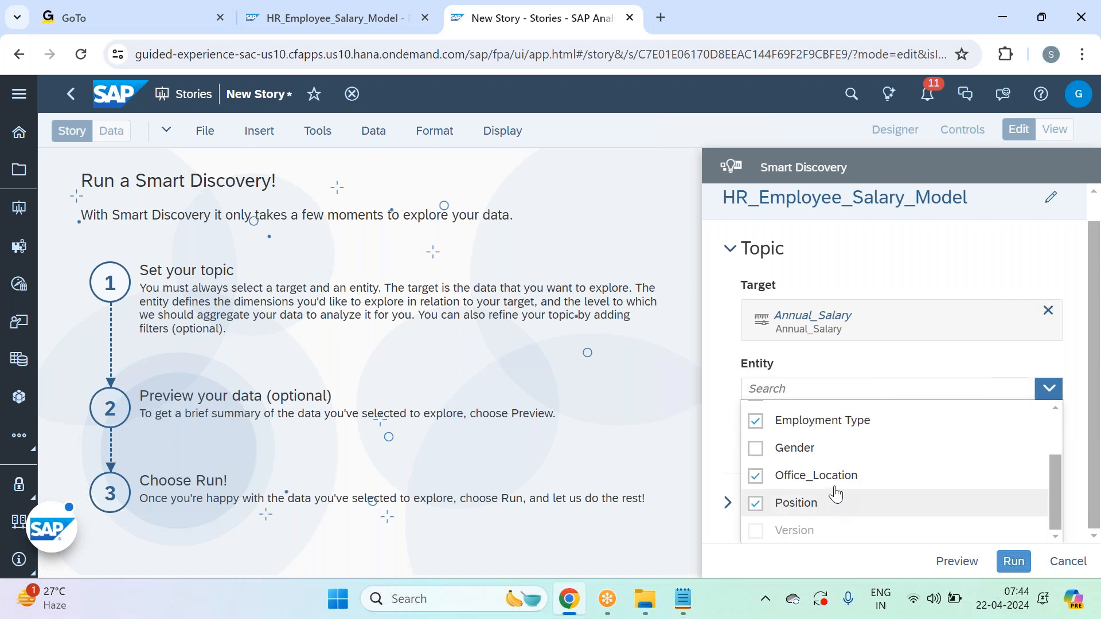
pyautogui.click(887, 364)
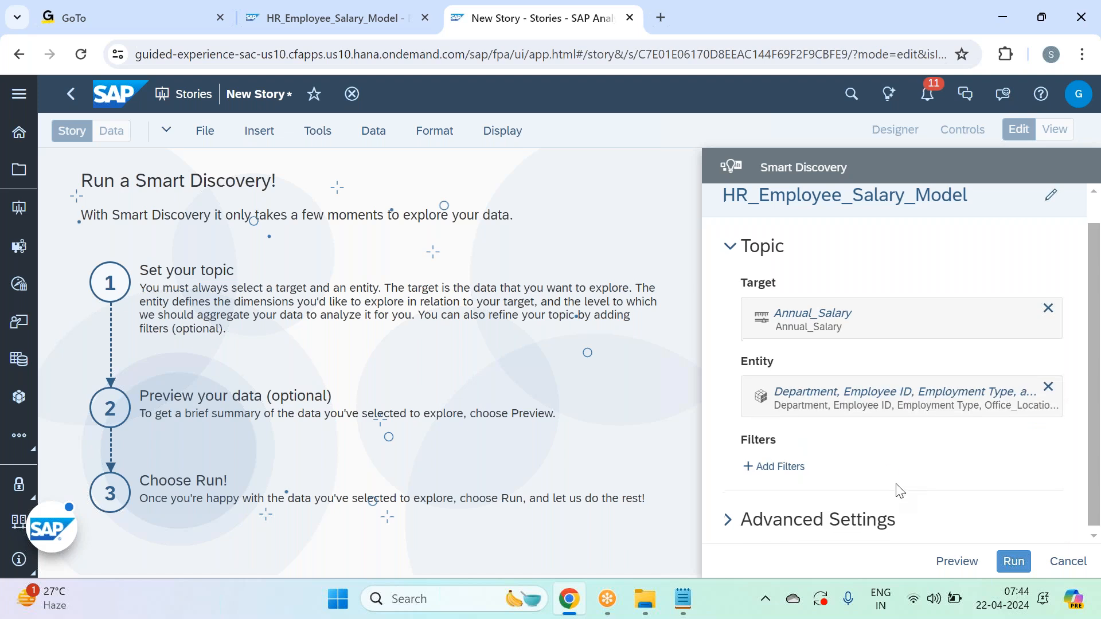
# In the advanced settings, limit the included dimensions to Department, Employment Type, Gender, Office_Location and Position.
pyautogui.click(737, 518)
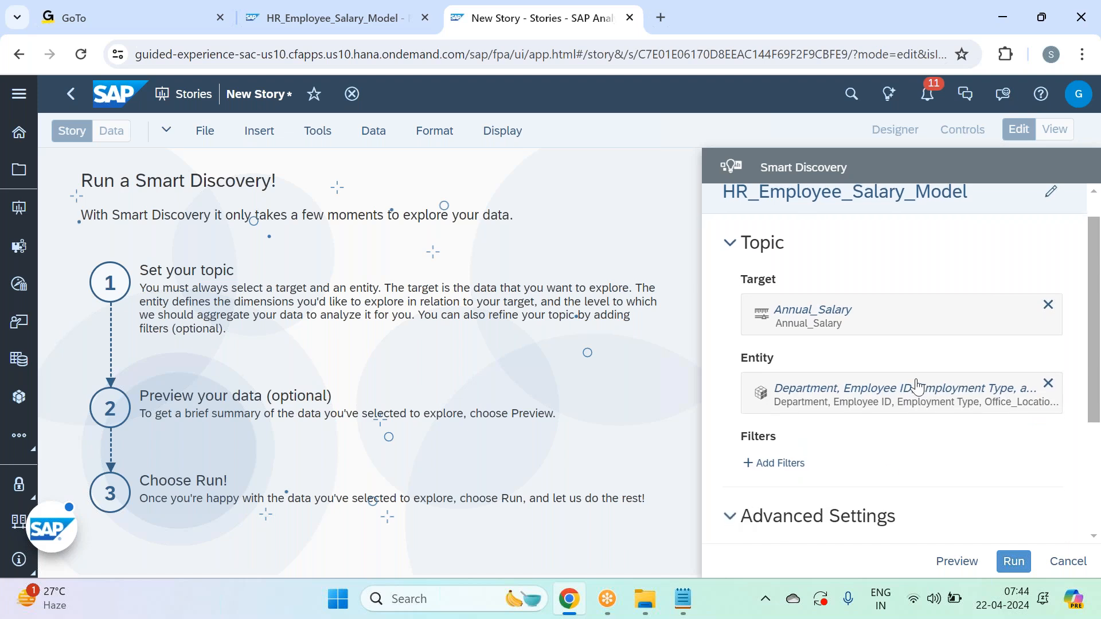
pyautogui.scroll(-1, 916, 388)
pyautogui.scroll(-3, 916, 425)
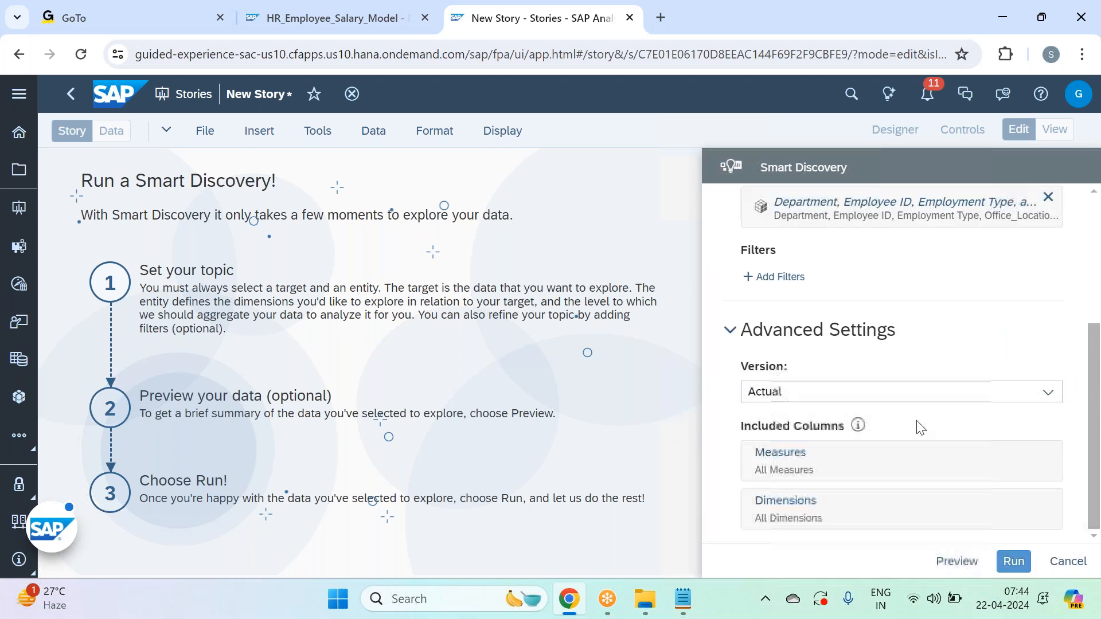
pyautogui.click(899, 526)
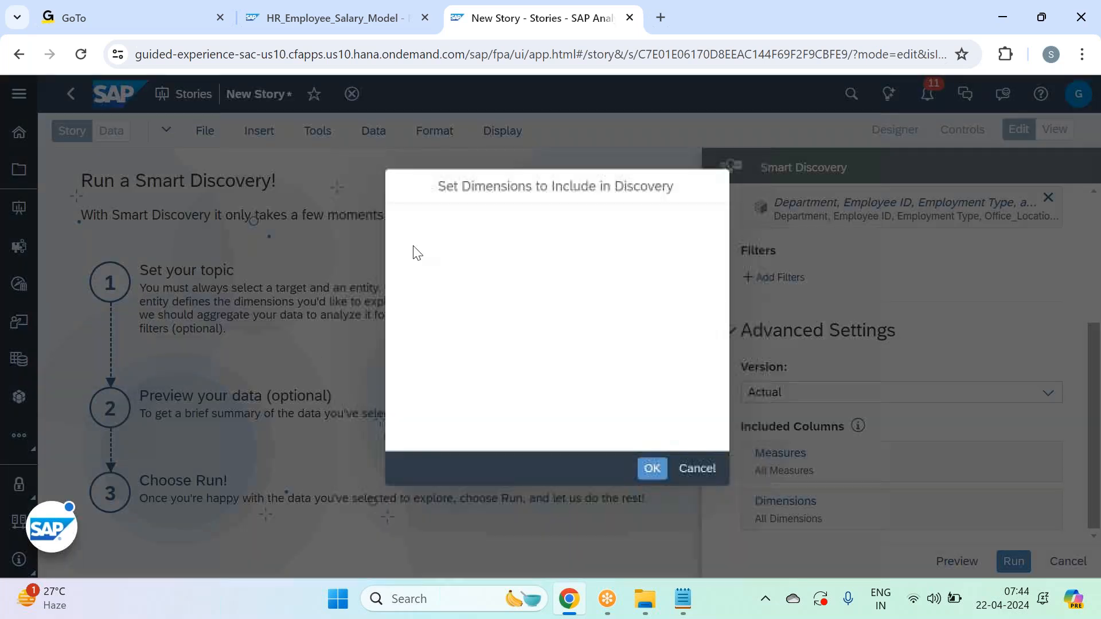
pyautogui.click(304, 295)
pyautogui.click(307, 314)
pyautogui.scroll(-2, 312, 373)
pyautogui.click(312, 366)
pyautogui.click(314, 393)
pyautogui.click(314, 418)
pyautogui.scroll(-1, 315, 414)
pyautogui.click(315, 415)
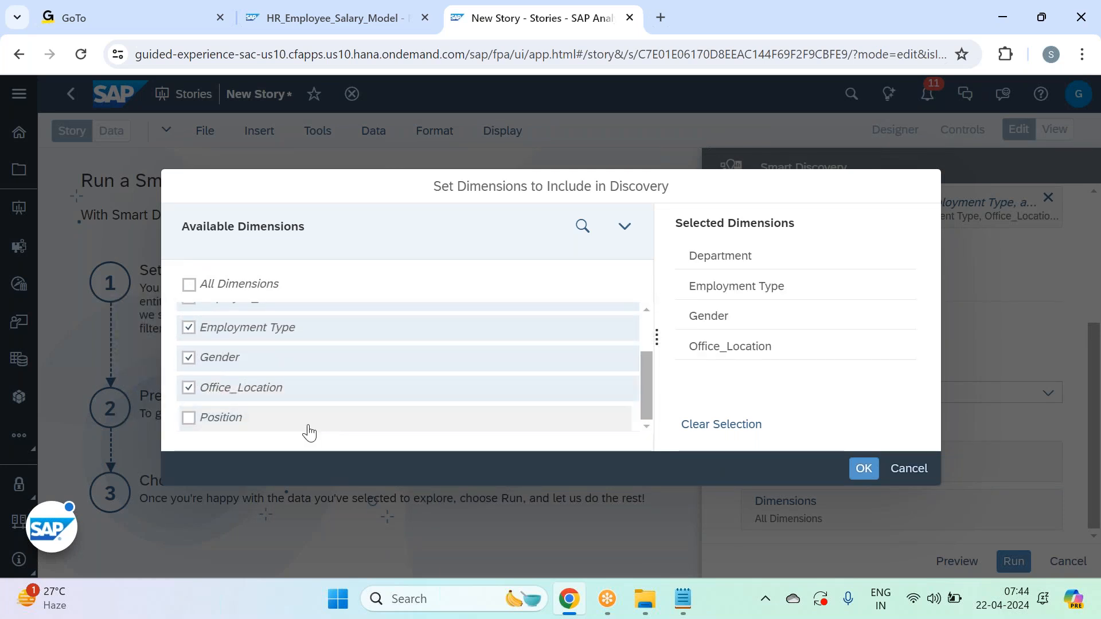
pyautogui.click(862, 469)
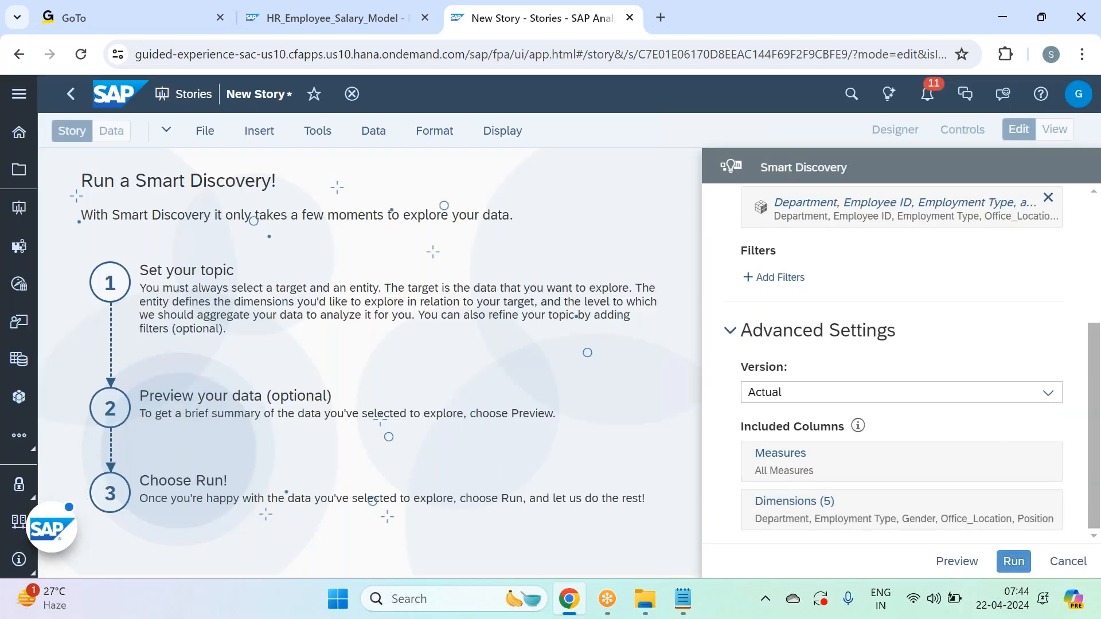
# Run the Smart Discovery on Annual_Salary and review the overview's total, minimum, maximum and salary distribution.
pyautogui.click(1013, 565)
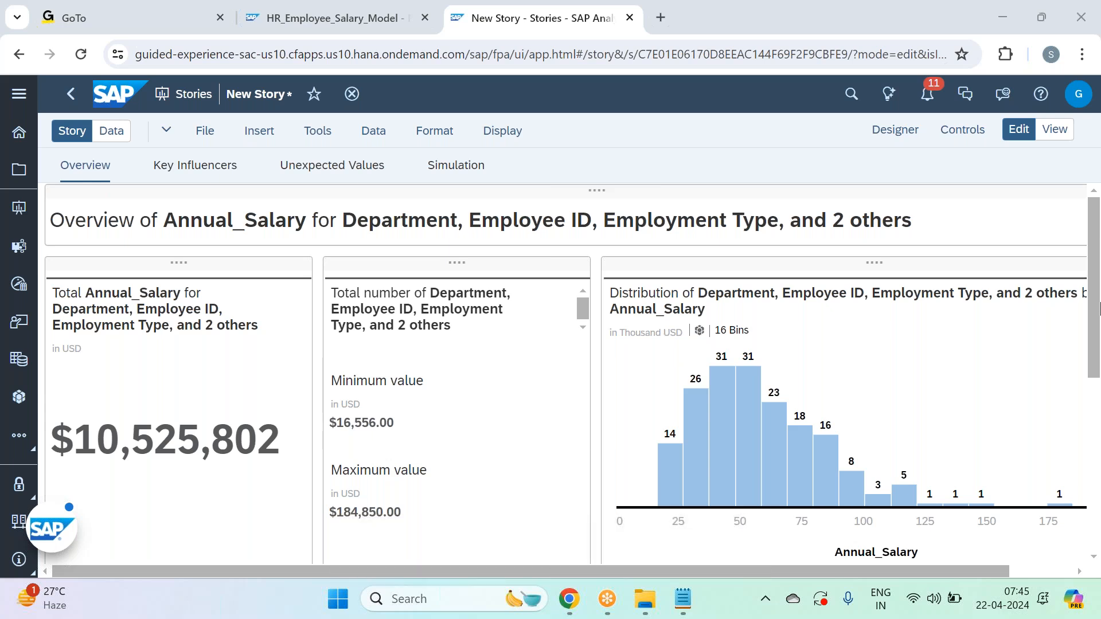
pyautogui.click(679, 566)
pyautogui.moveTo(680, 566); pyautogui.dragTo(570, 586)
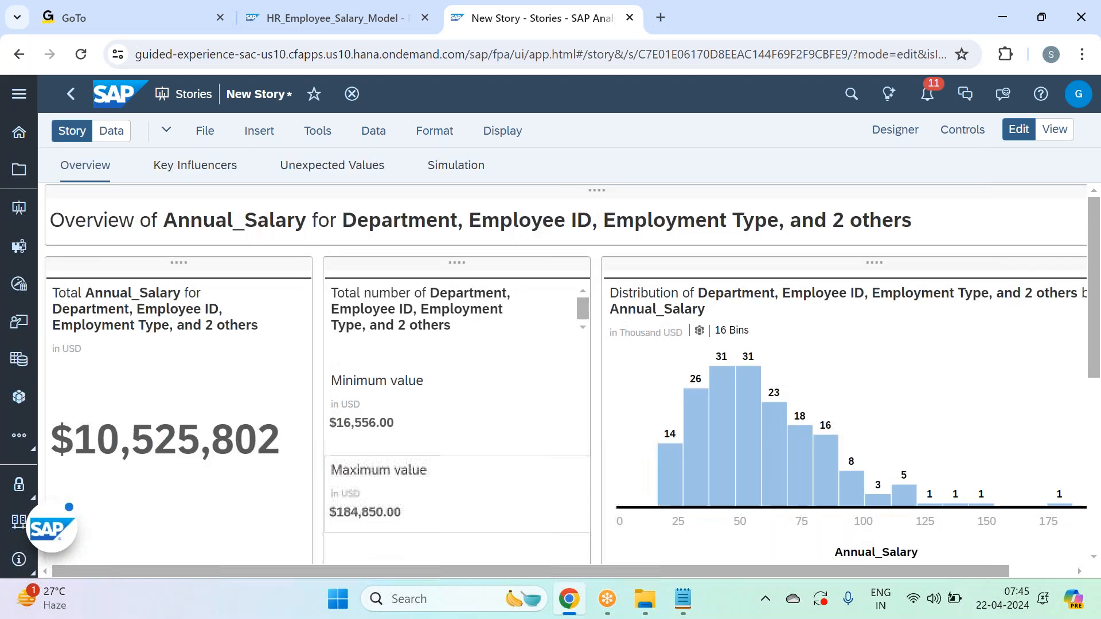
pyautogui.scroll(-2, 209, 430)
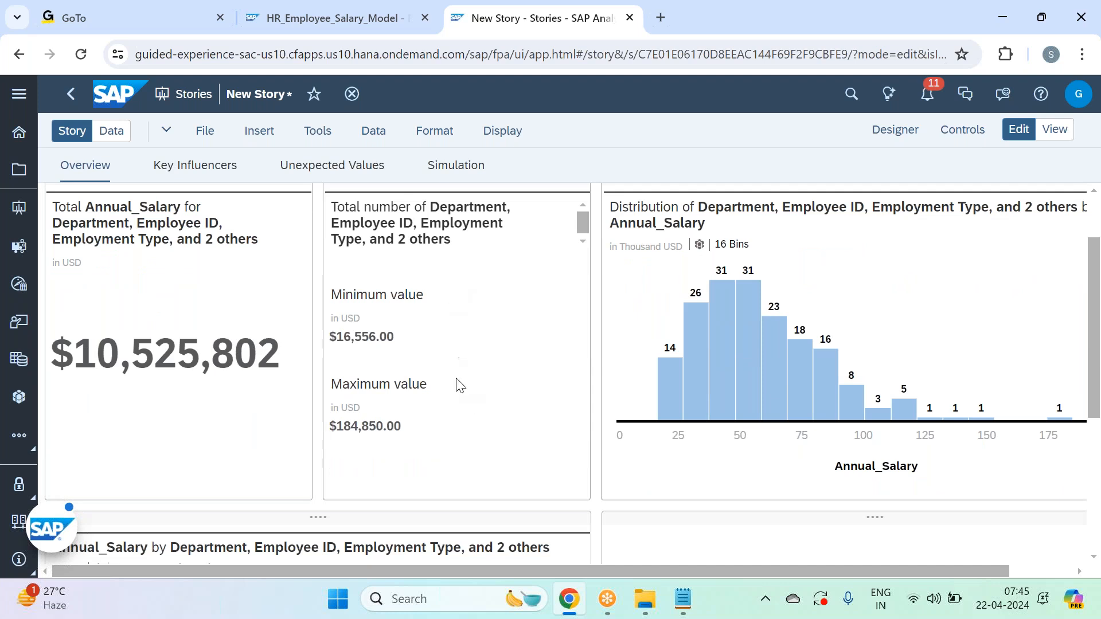
pyautogui.moveTo(803, 377)
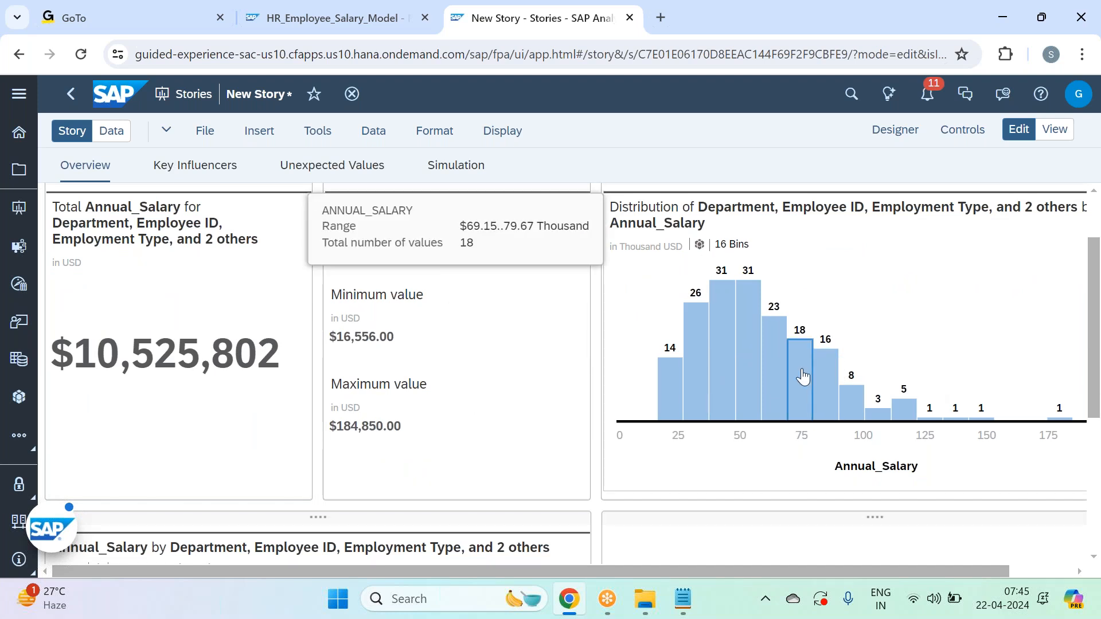
pyautogui.scroll(-5, 803, 376)
# Among the key influencers, select Office_Location in List A and examine its average Annual_Salary and distribution charts.
pyautogui.click(196, 164)
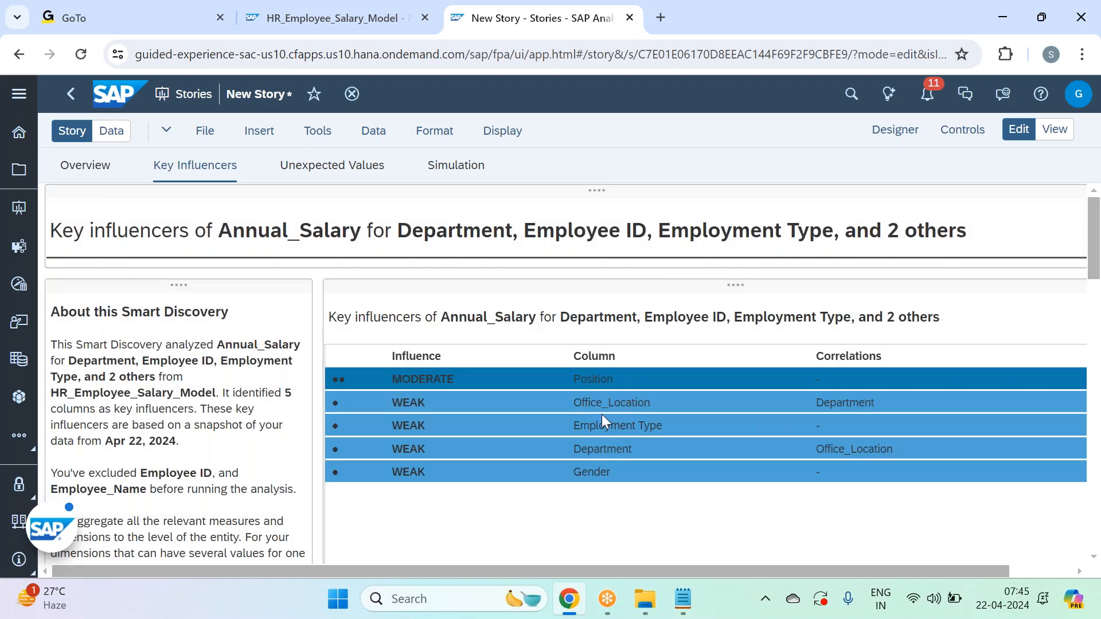
pyautogui.scroll(-9, 601, 415)
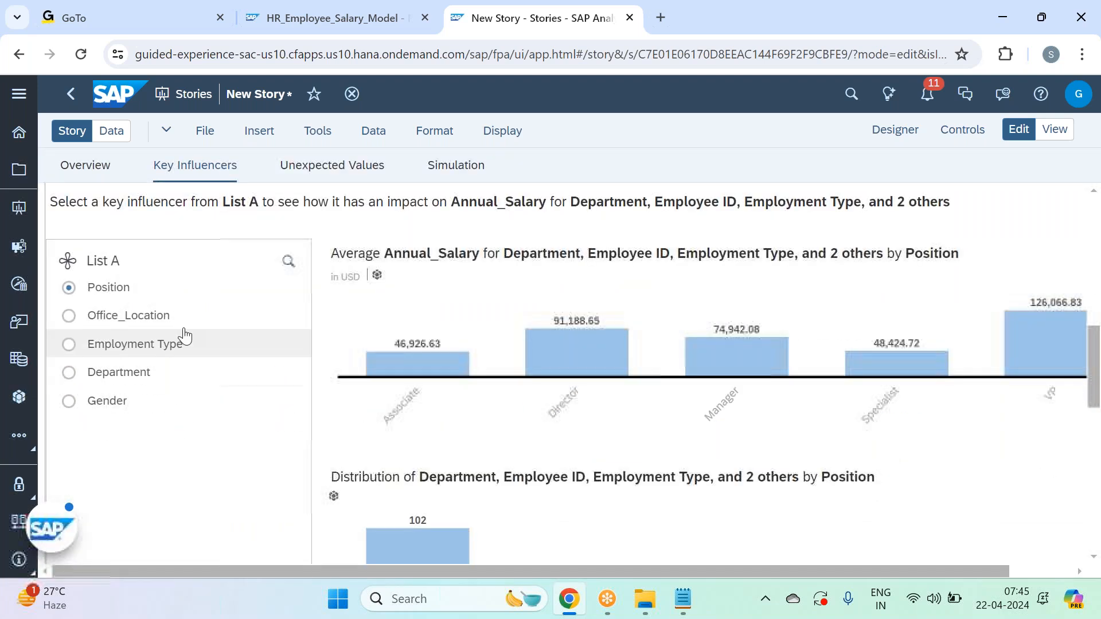
pyautogui.click(156, 320)
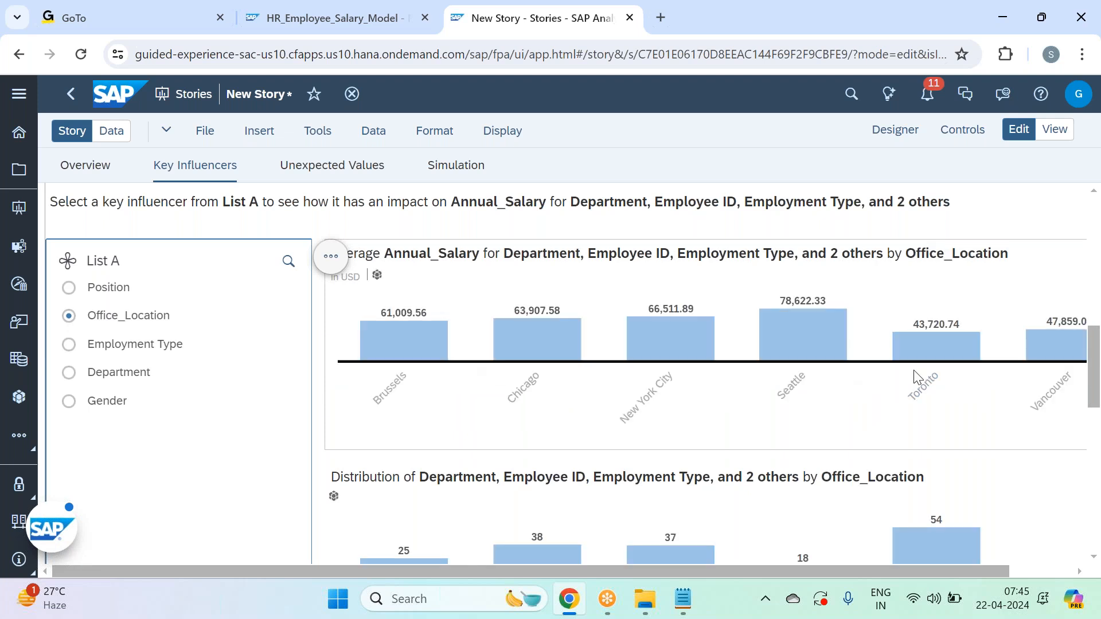
pyautogui.moveTo(1063, 348)
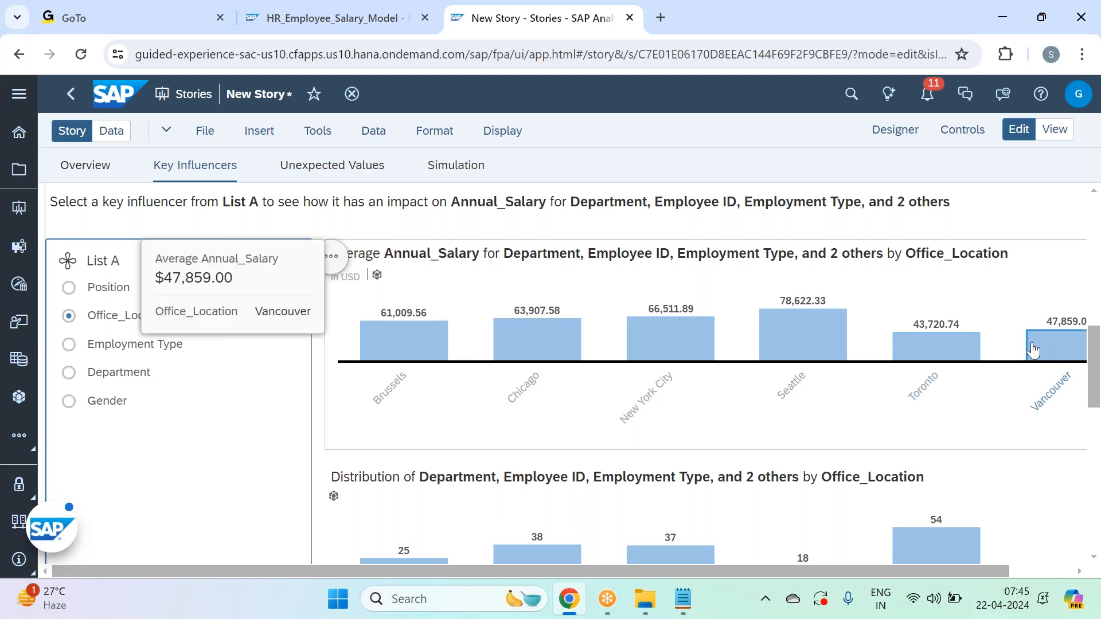
pyautogui.moveTo(675, 342)
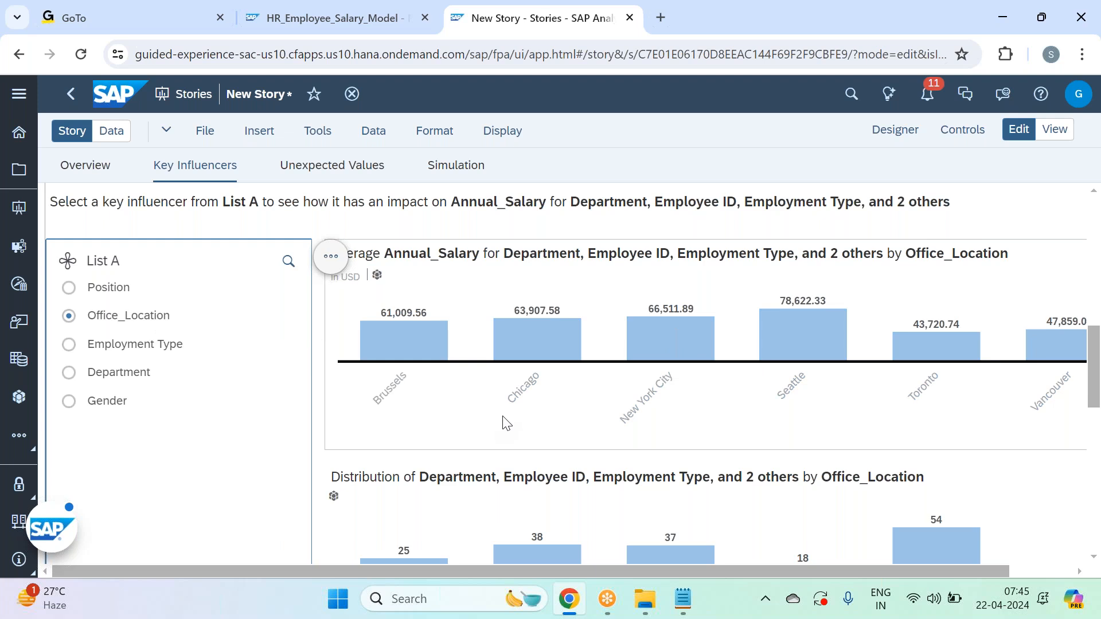
pyautogui.scroll(-5, 504, 423)
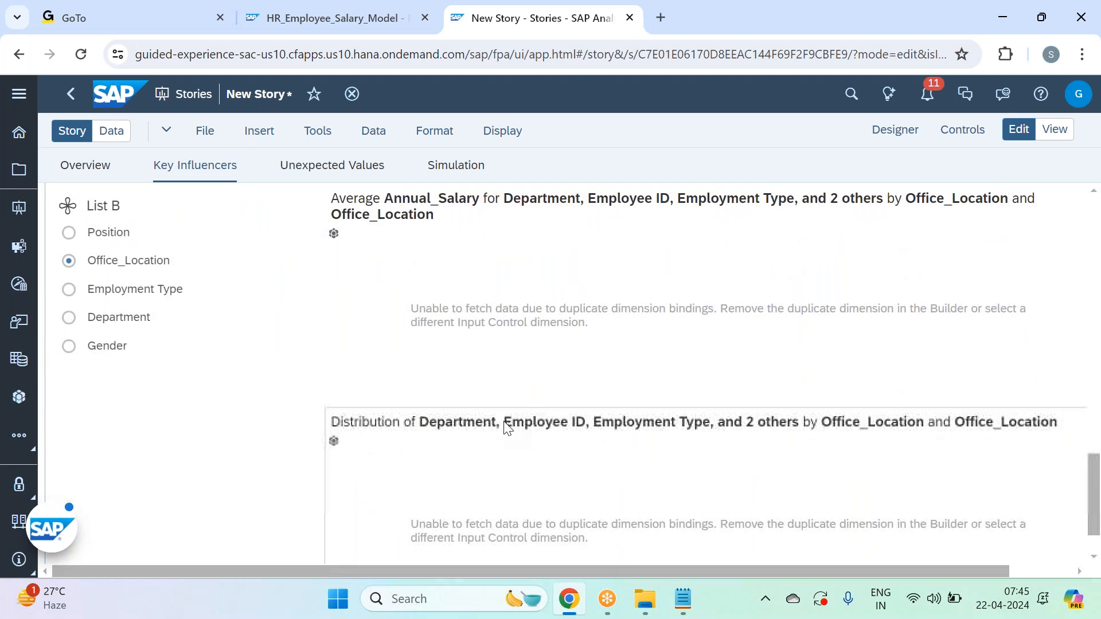
pyautogui.scroll(3, 507, 427)
pyautogui.scroll(-2, 507, 429)
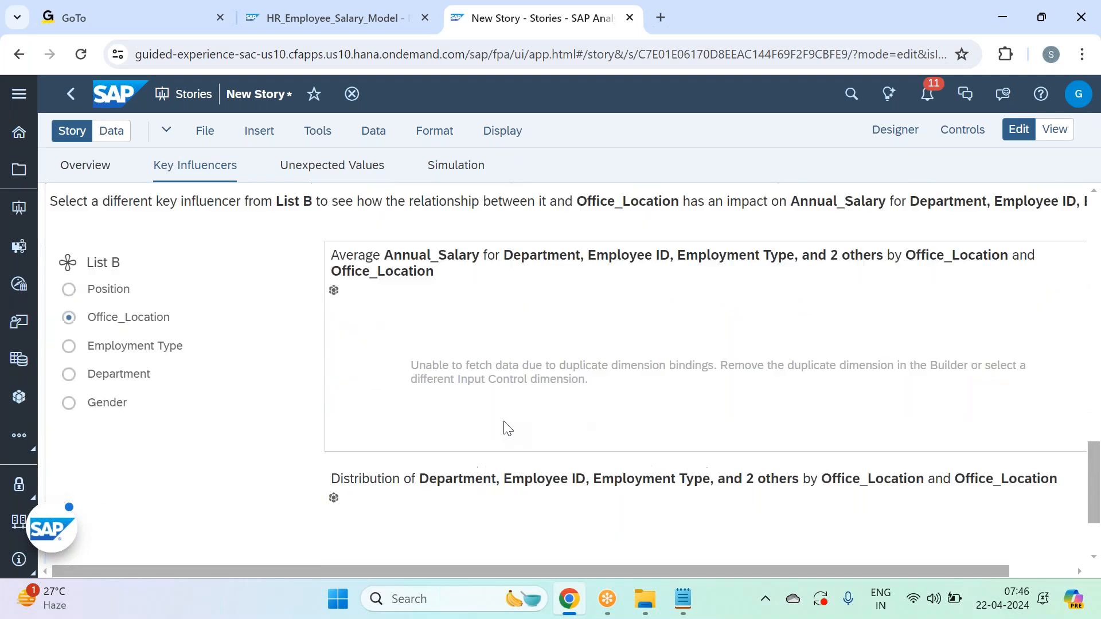
pyautogui.scroll(5, 506, 428)
# Examine the unexpected Annual_Salary values, as well as the expected salary and influencer impacts in the simulation.
pyautogui.click(332, 166)
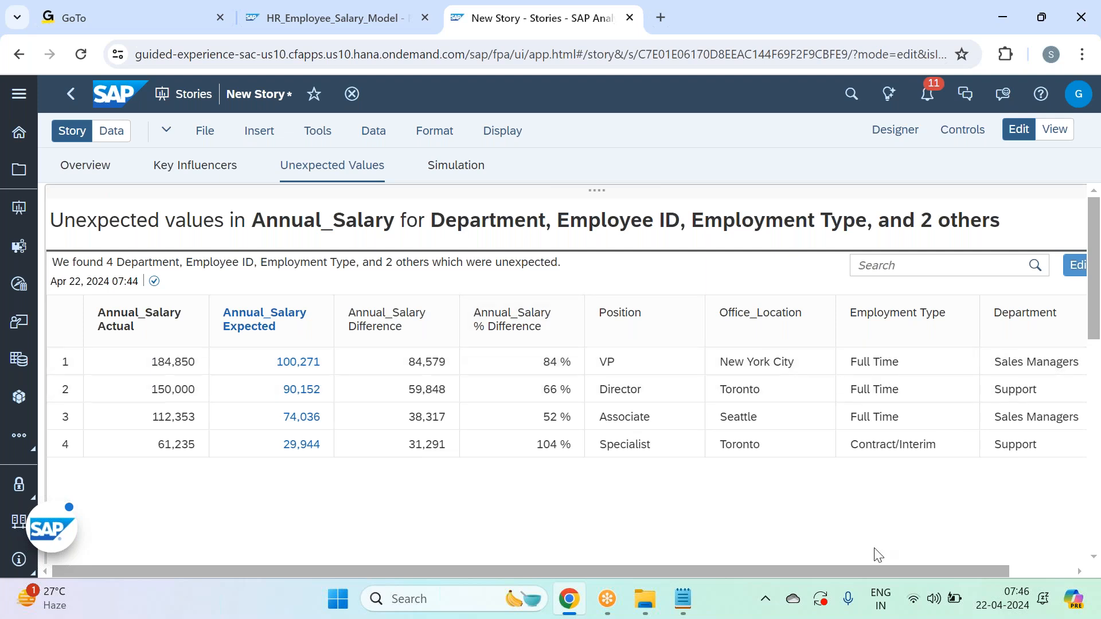
pyautogui.moveTo(894, 575); pyautogui.dragTo(617, 533)
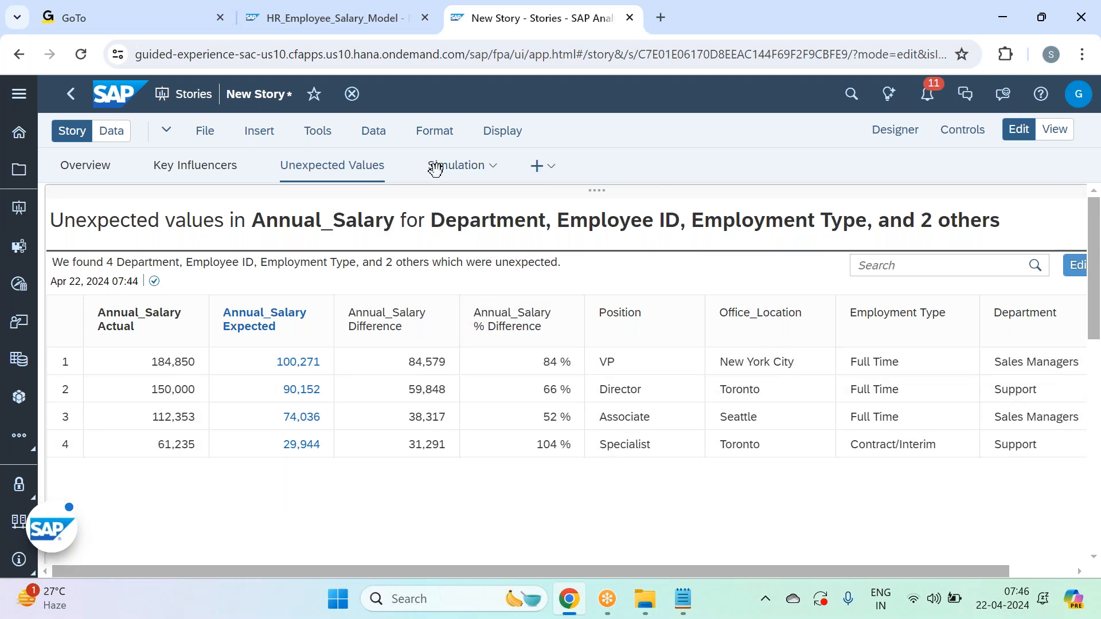
pyautogui.click(439, 166)
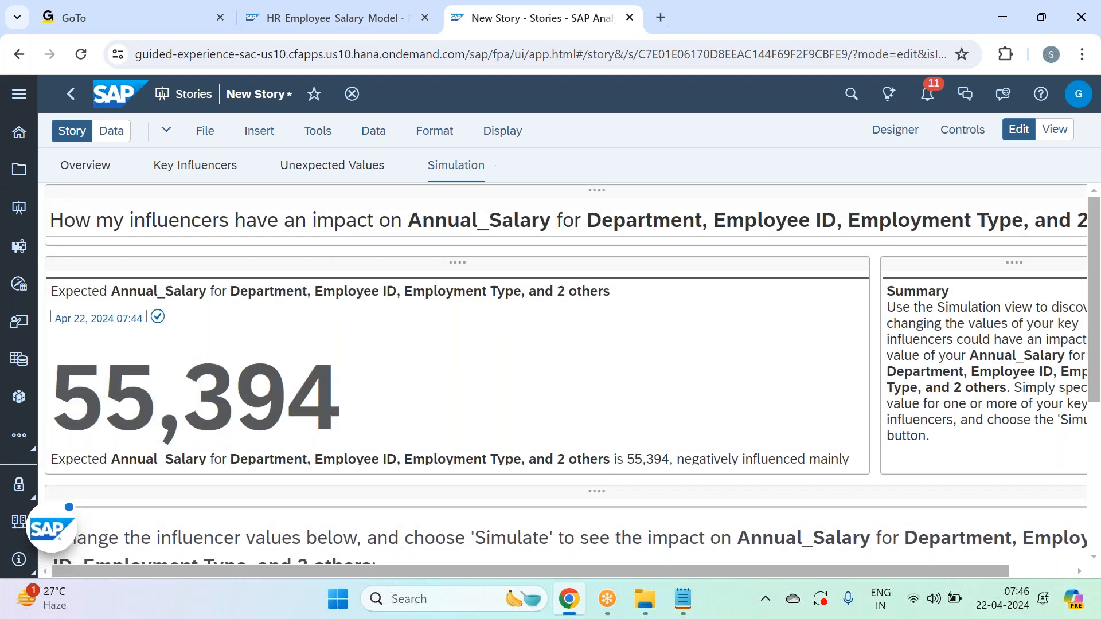
pyautogui.scroll(-5, 572, 326)
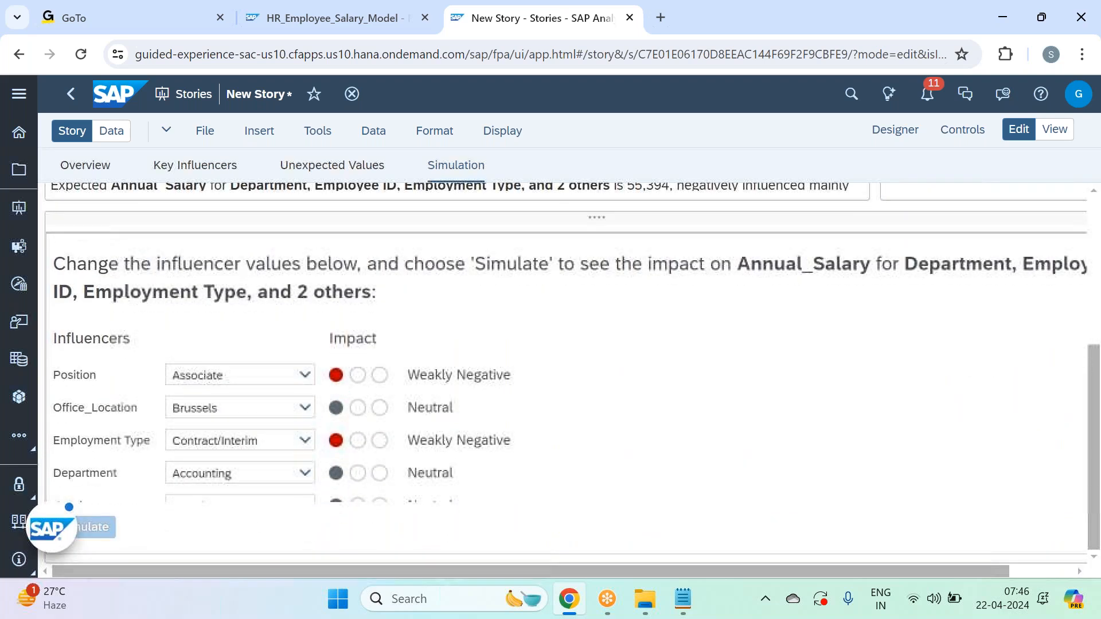
pyautogui.scroll(-1, 576, 411)
pyautogui.scroll(1, 577, 412)
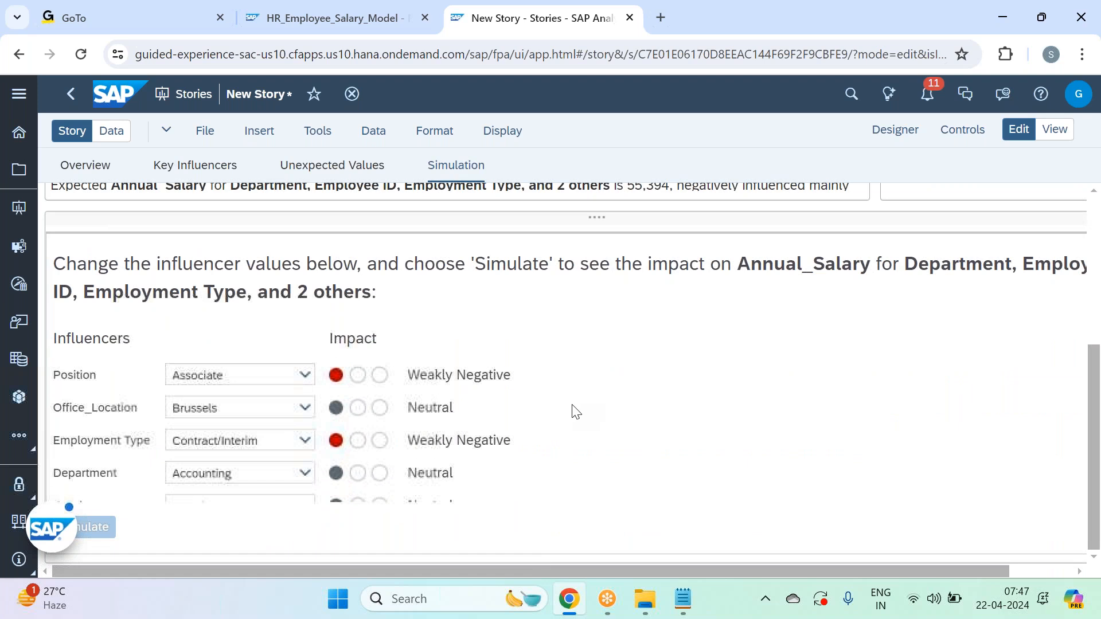
pyautogui.scroll(5, 576, 412)
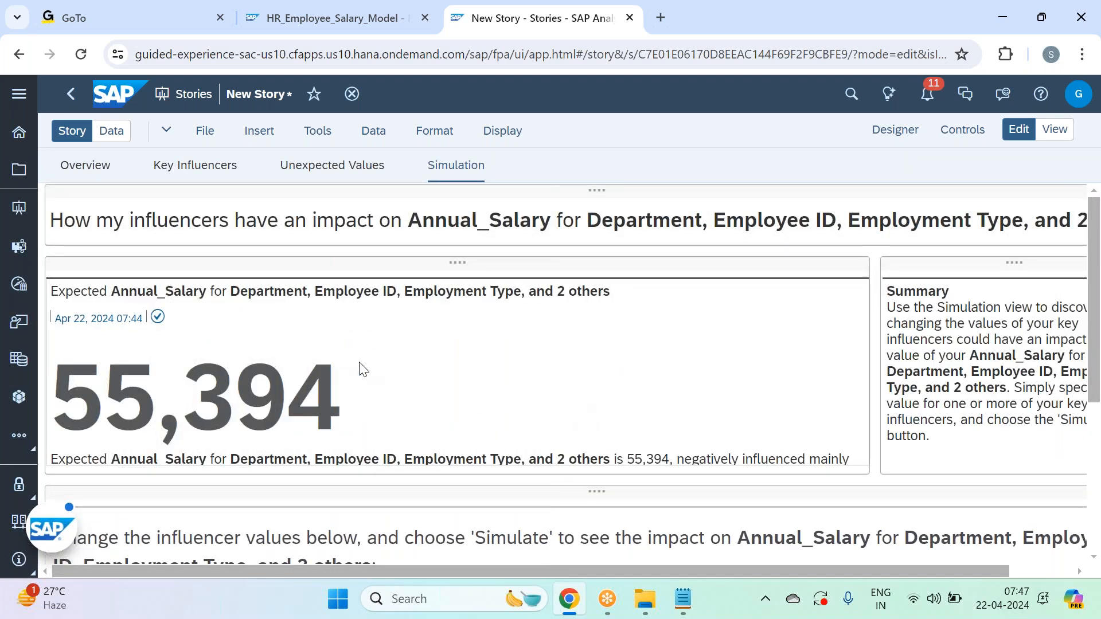
pyautogui.scroll(-5, 362, 369)
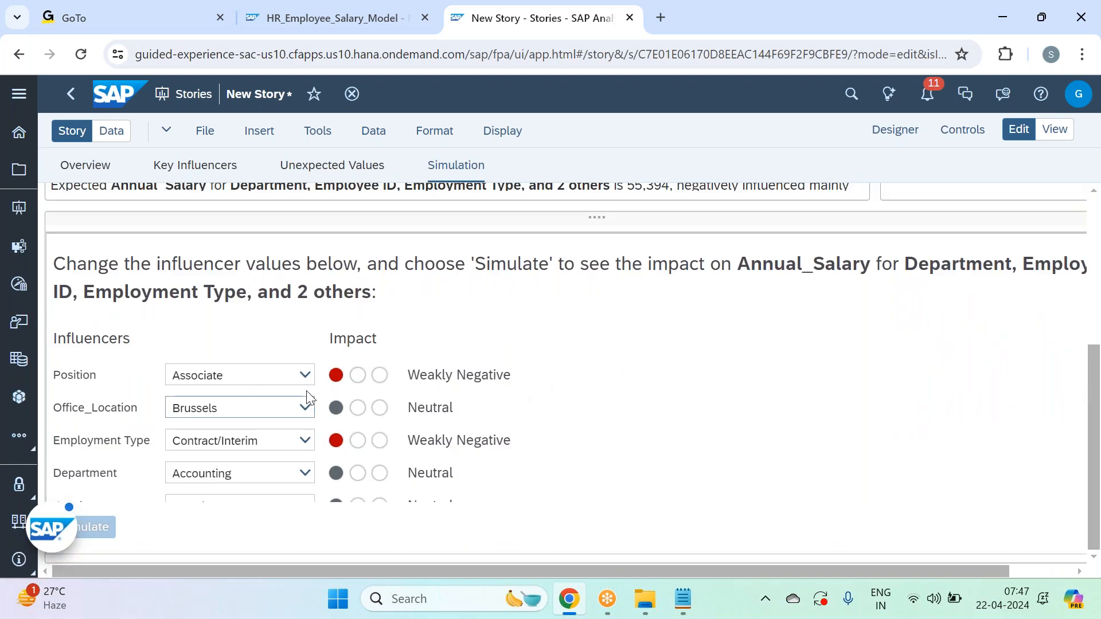
pyautogui.scroll(1, 307, 390)
pyautogui.scroll(-1, 306, 390)
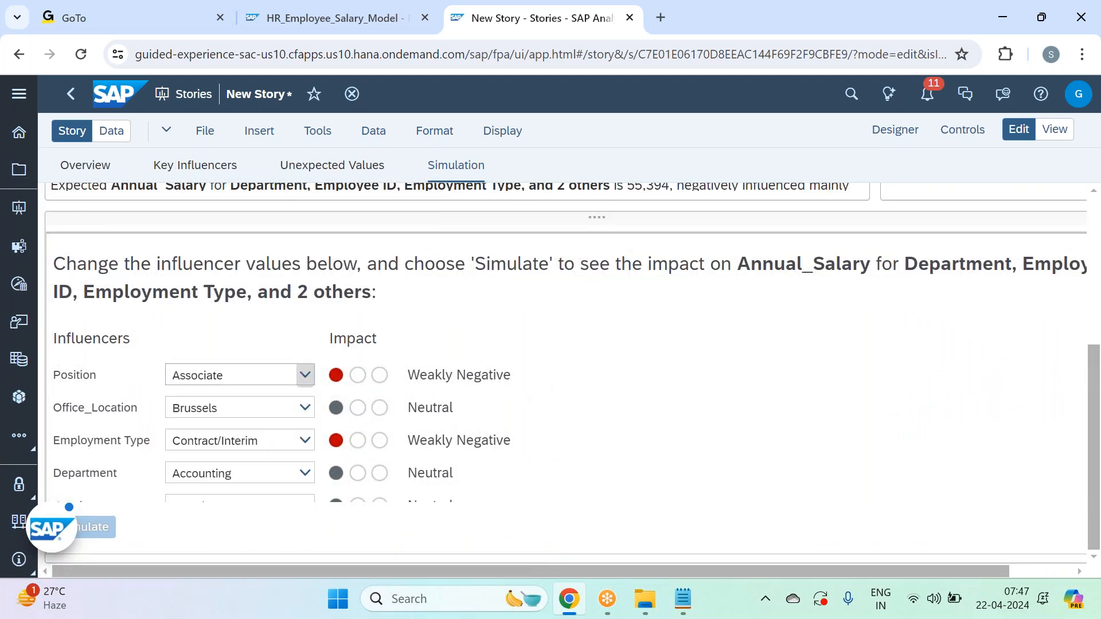
# In the simulation, set Position to Manager, Office_Location to Seattle and Employment Type to Full Time.
pyautogui.click(304, 375)
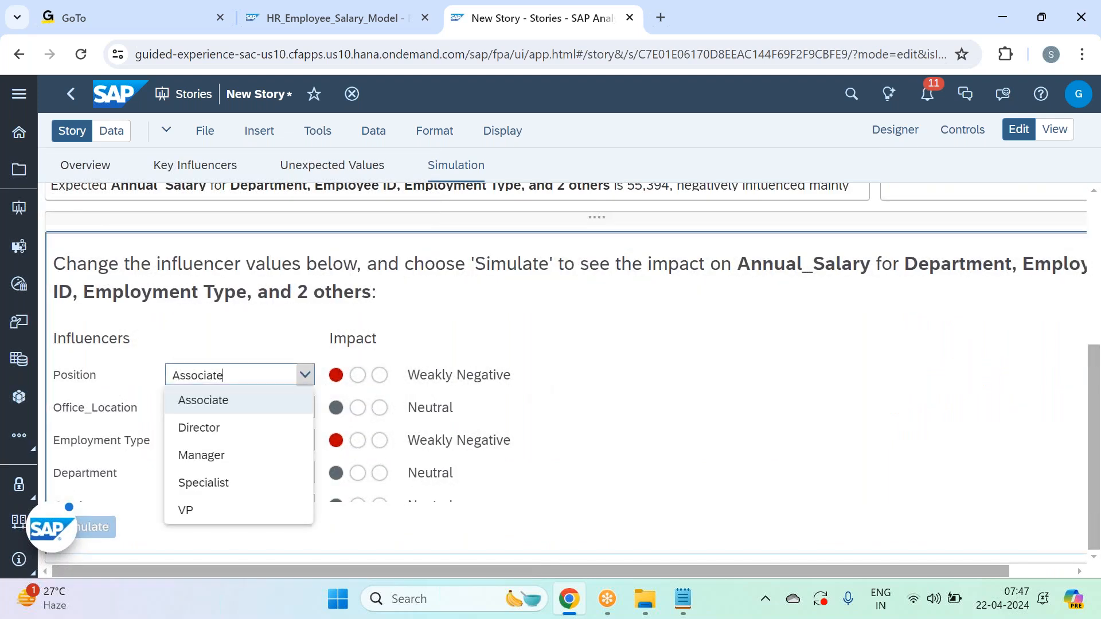
pyautogui.click(292, 456)
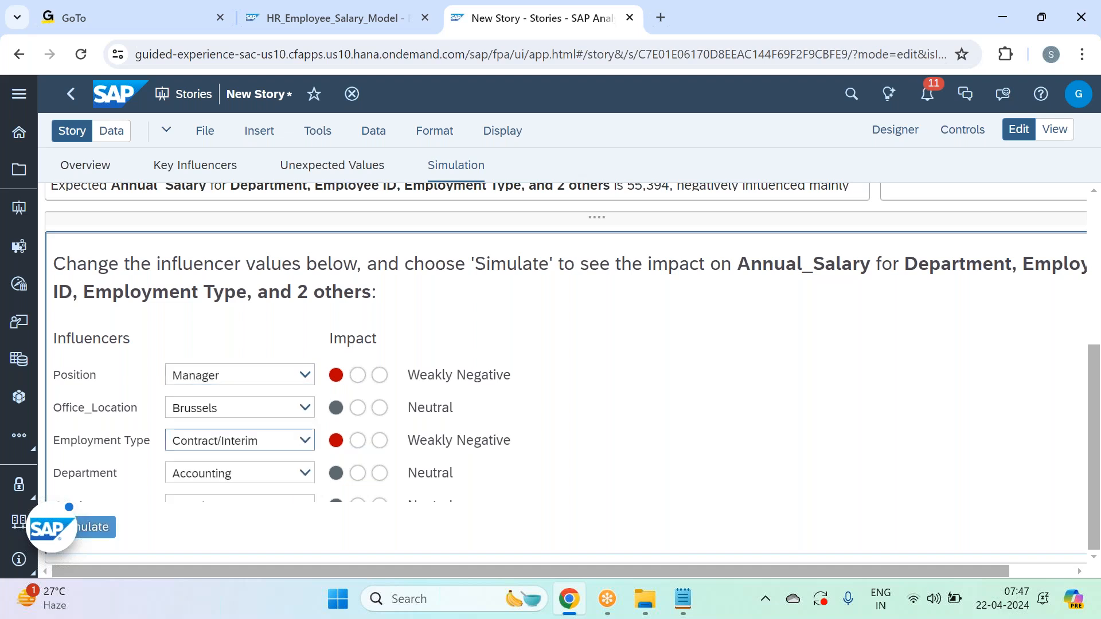
pyautogui.click(305, 410)
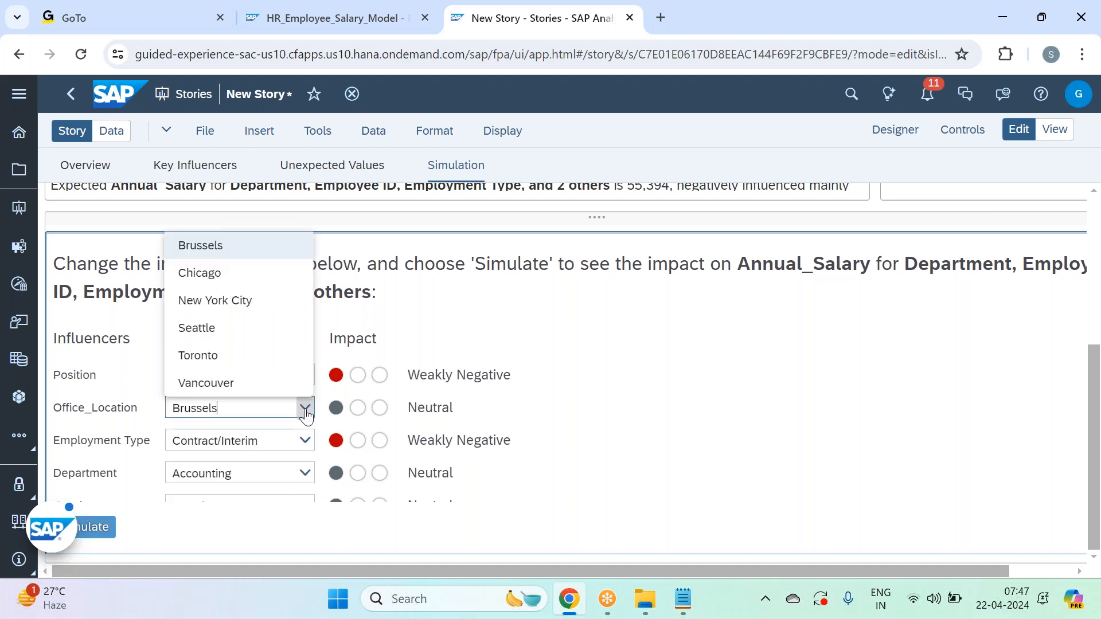
pyautogui.click(258, 339)
pyautogui.click(305, 440)
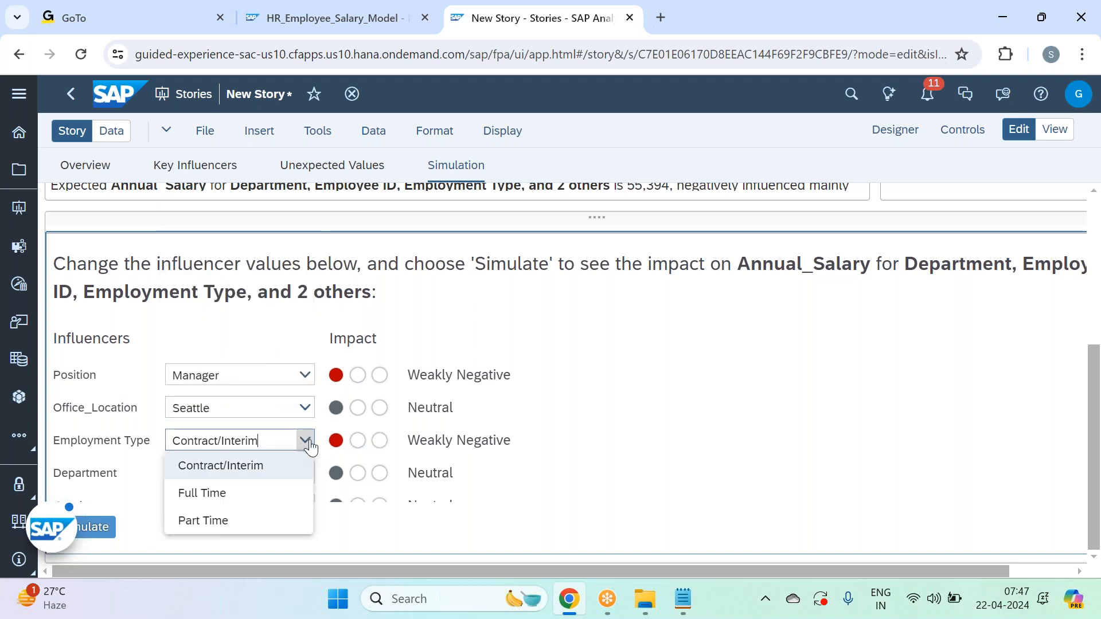
pyautogui.click(259, 496)
# Set the Department influencer to Engineering and simulate the impact on Annual_Salary.
pyautogui.scroll(-1, 250, 418)
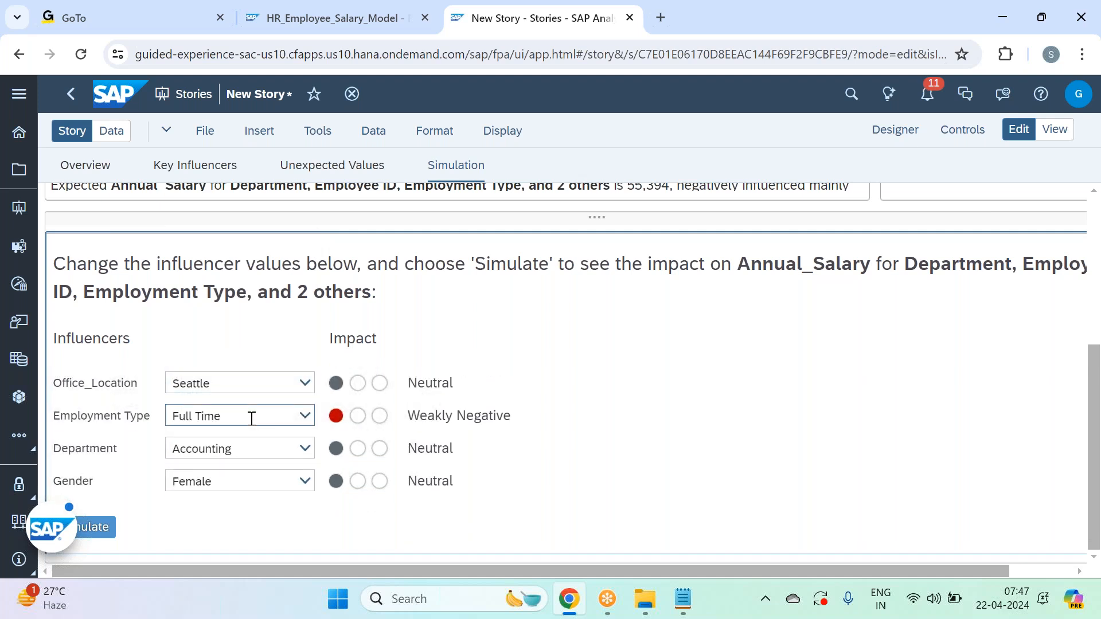
pyautogui.click(303, 451)
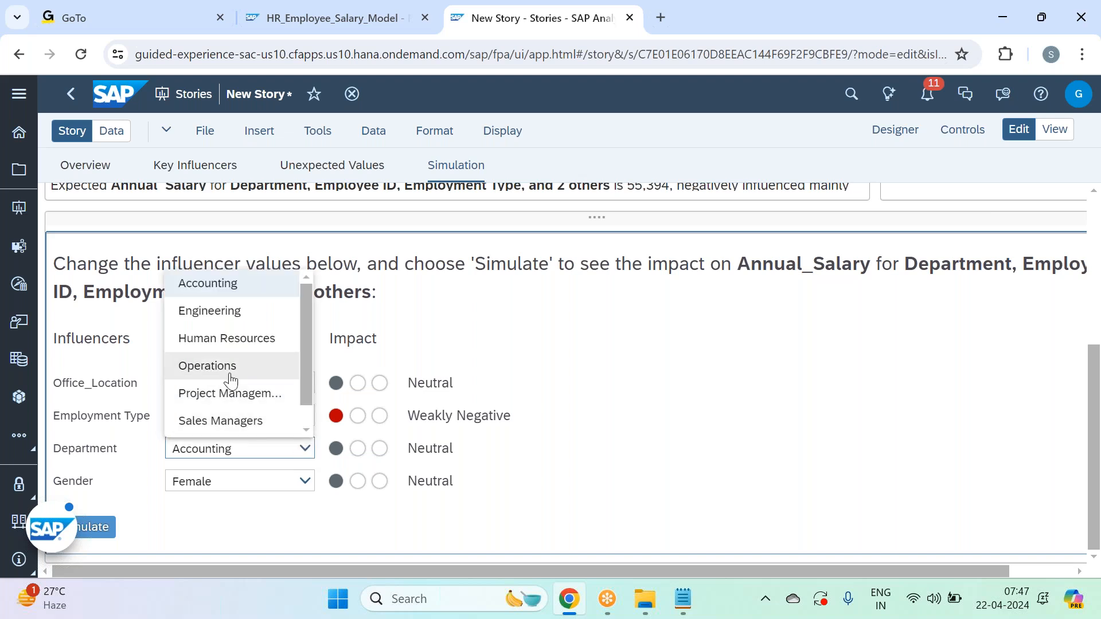
pyautogui.scroll(-1, 228, 381)
pyautogui.scroll(1, 228, 378)
pyautogui.click(251, 312)
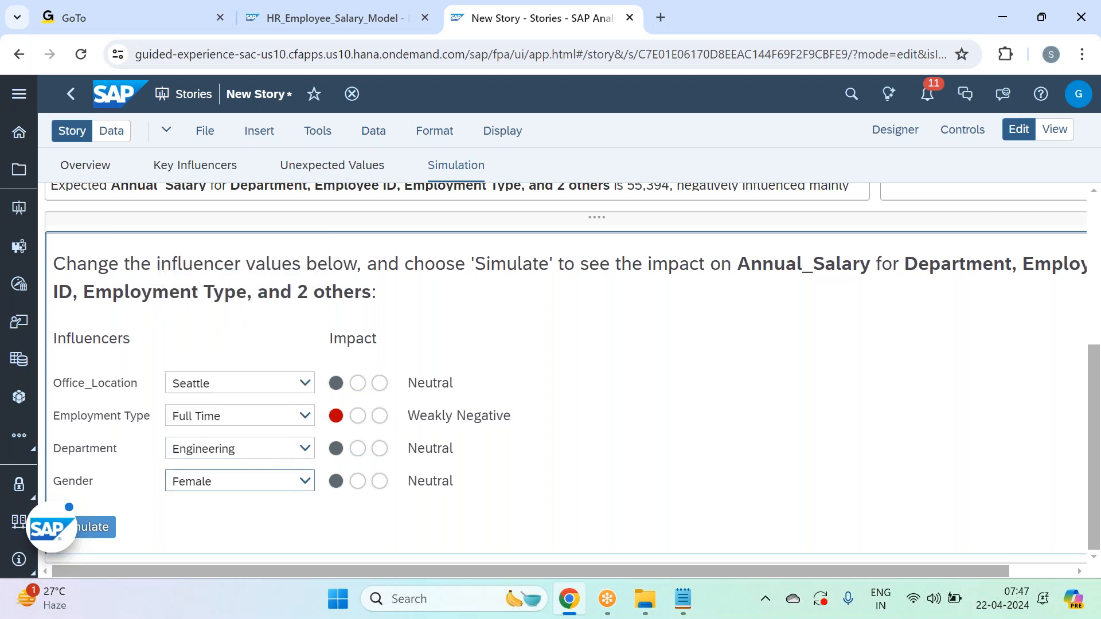
pyautogui.click(105, 532)
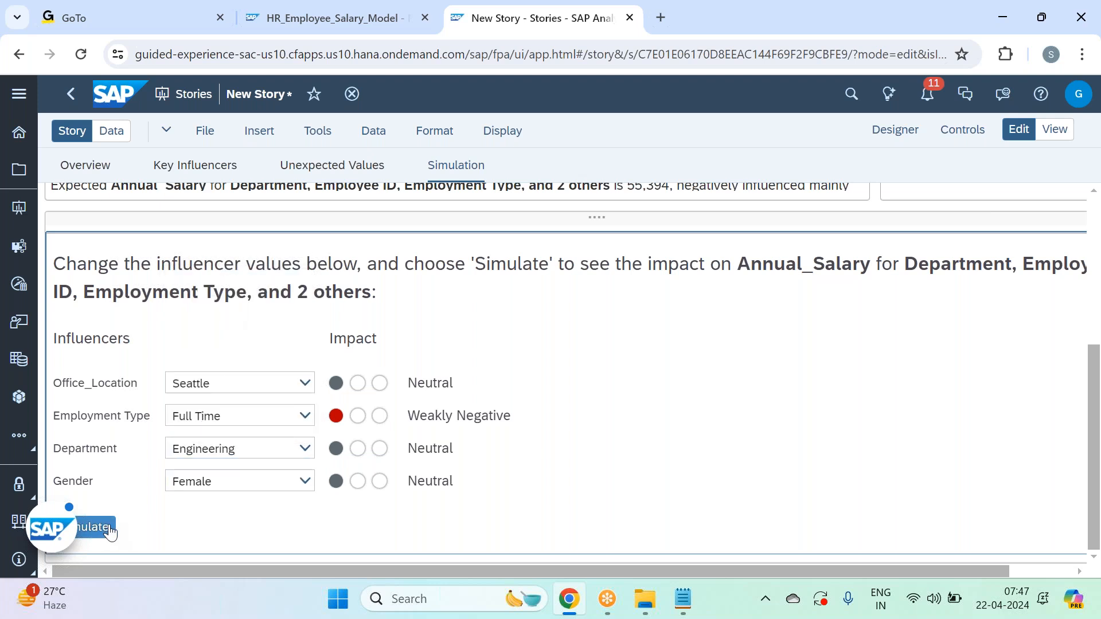
# Compare the simulated expected Annual_Salary and its percentage change with the impact rating of each influencer.
pyautogui.scroll(1, 566, 419)
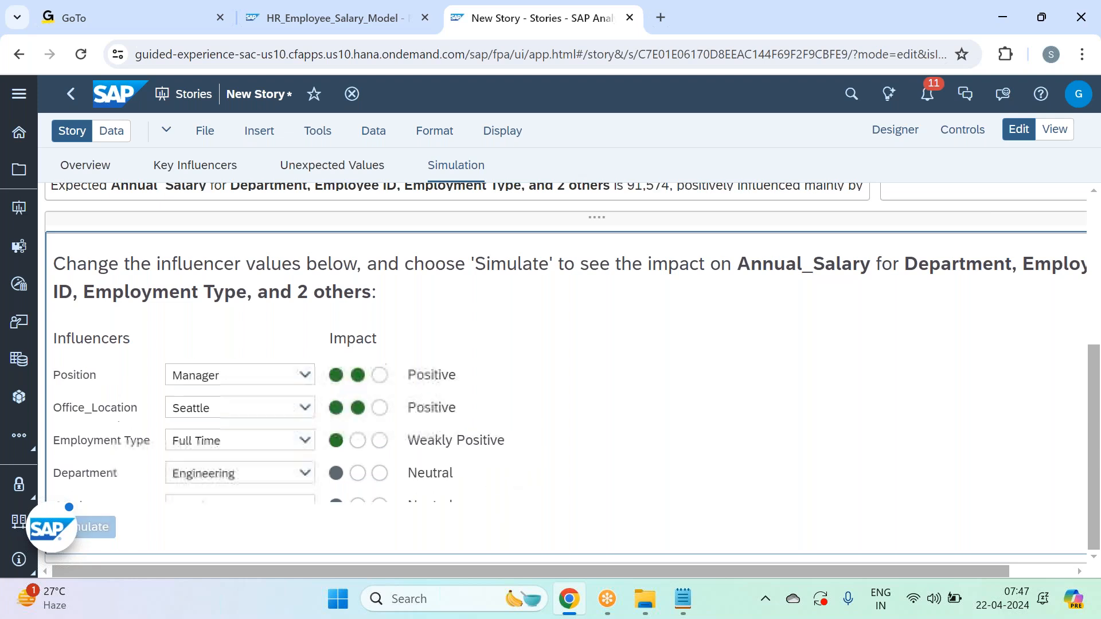
pyautogui.scroll(4, 499, 337)
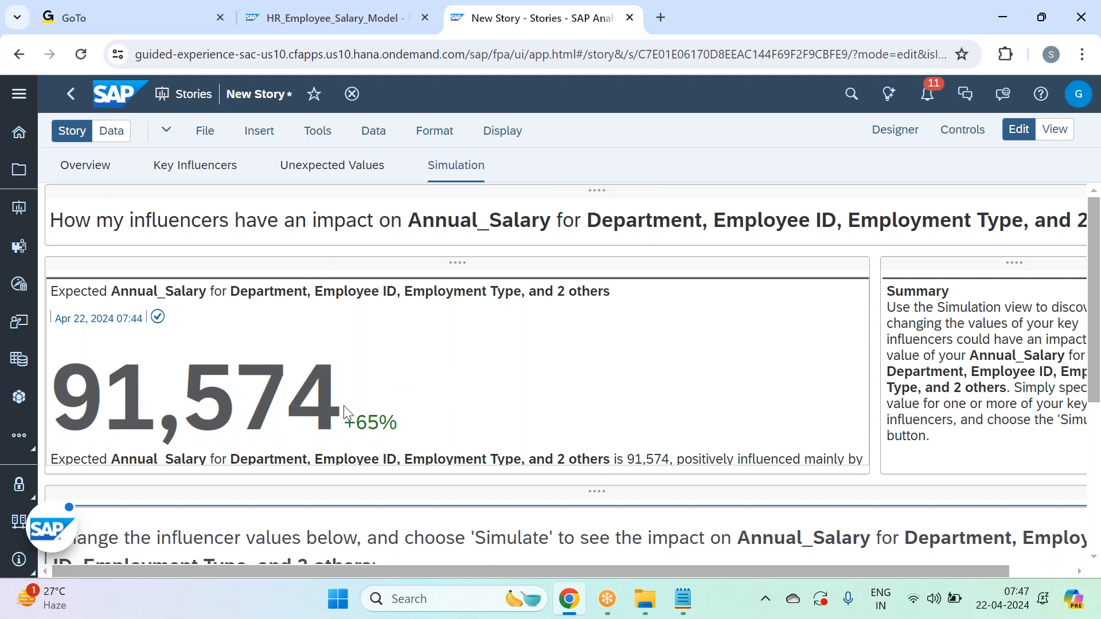
pyautogui.scroll(-5, 395, 390)
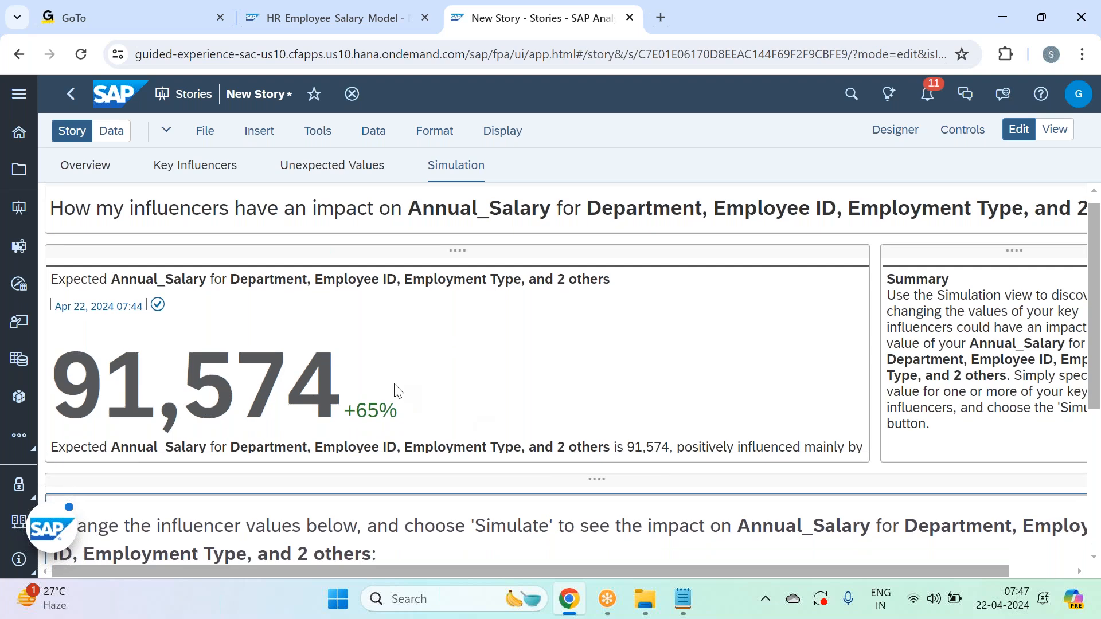
pyautogui.scroll(5, 395, 390)
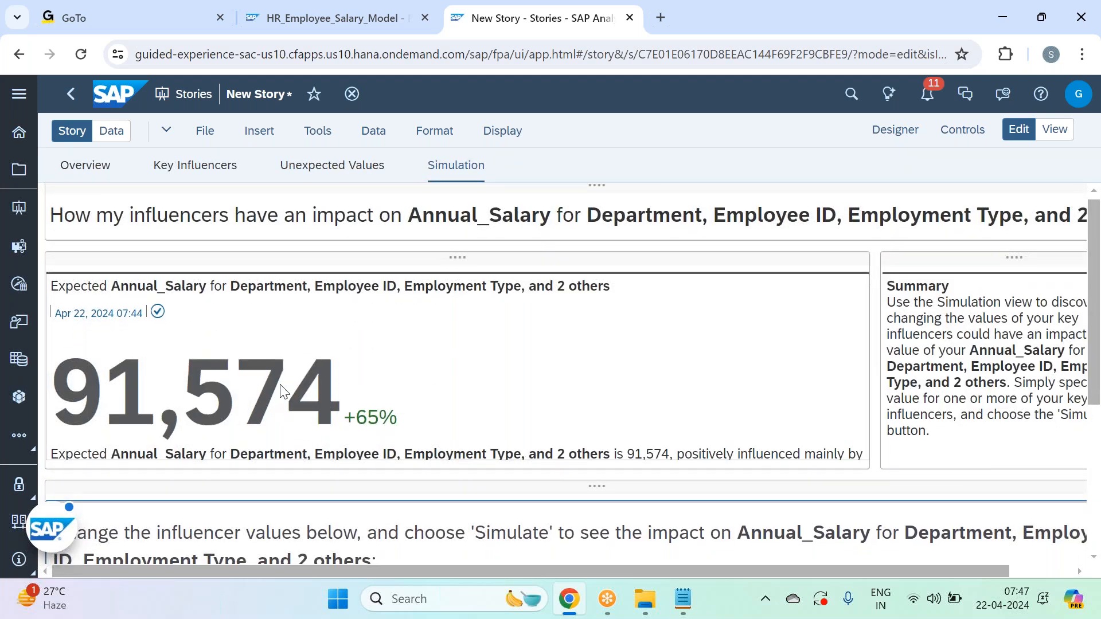
pyautogui.scroll(-5, 289, 387)
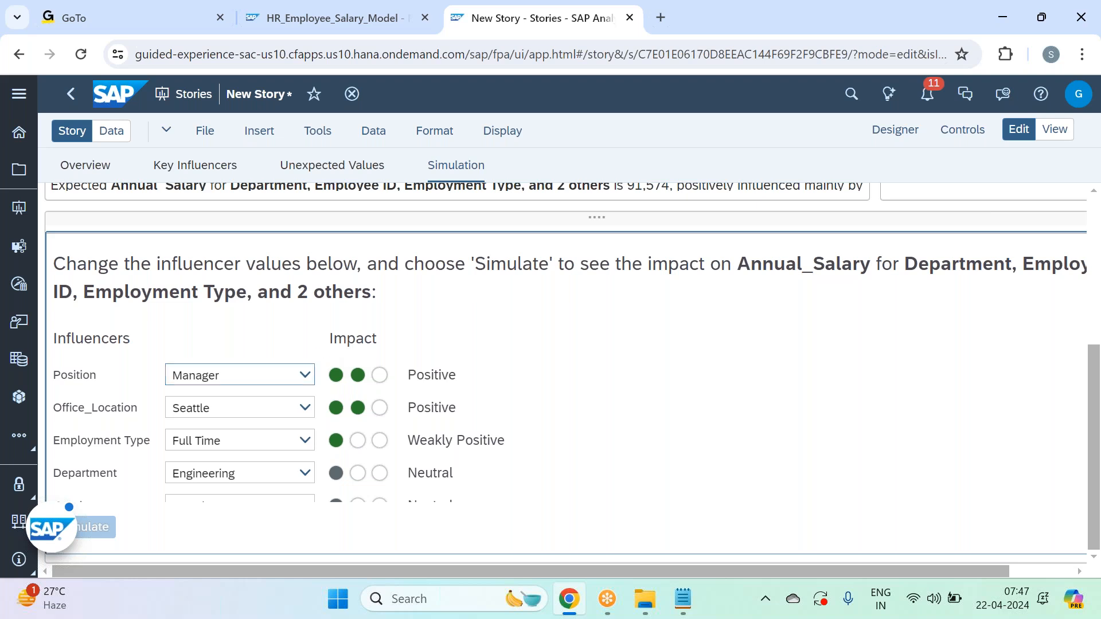
pyautogui.scroll(1, 193, 307)
pyautogui.scroll(5, 194, 301)
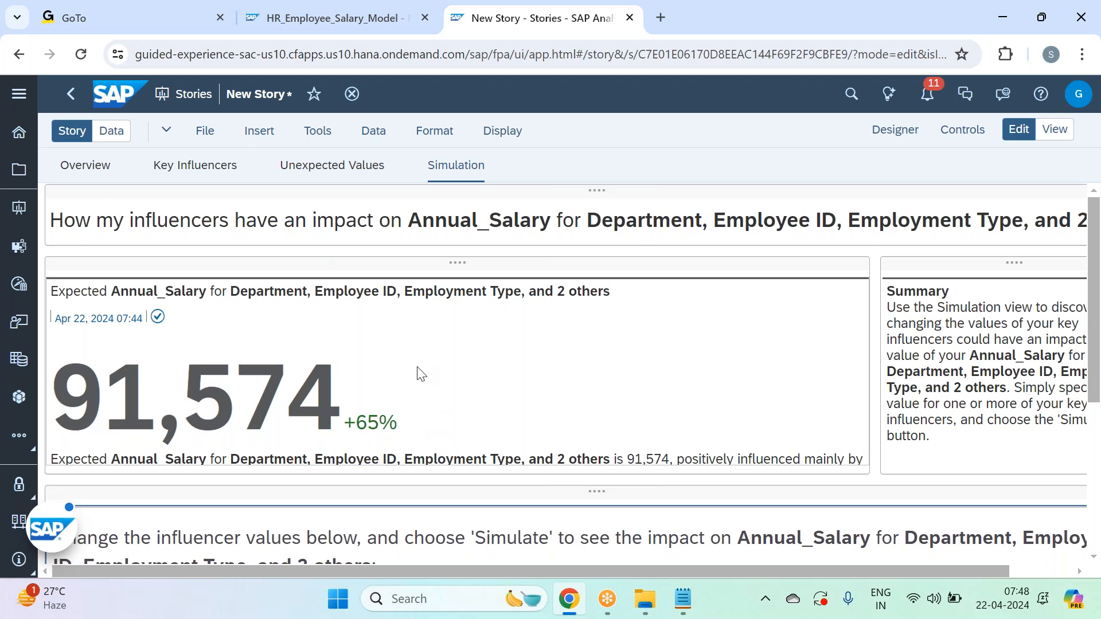
pyautogui.scroll(-1, 421, 373)
pyautogui.scroll(-4, 421, 373)
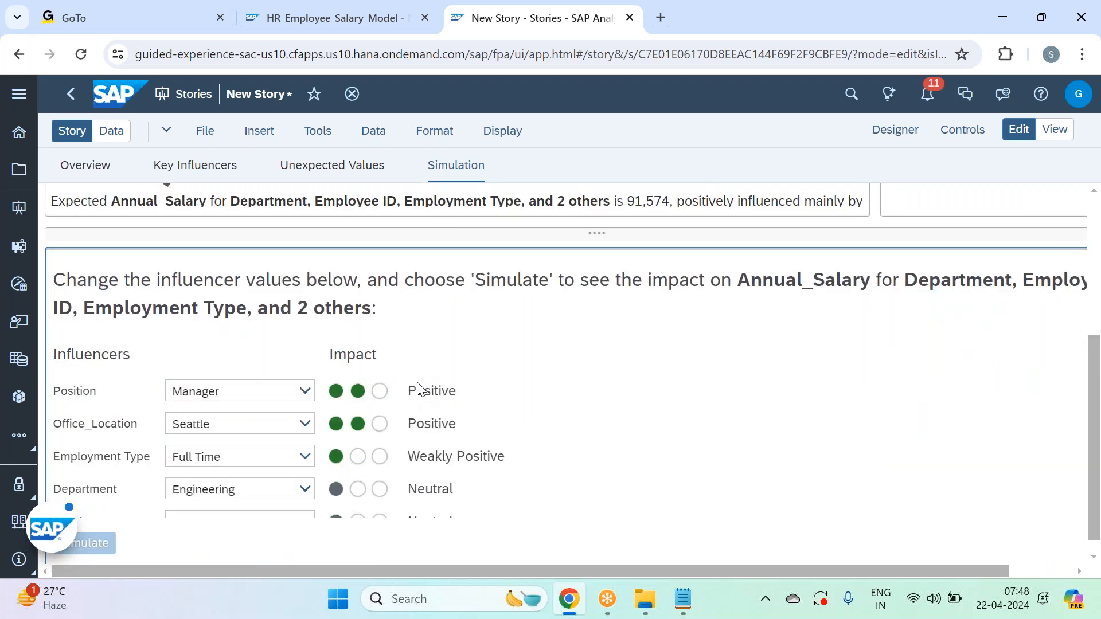
pyautogui.click(200, 130)
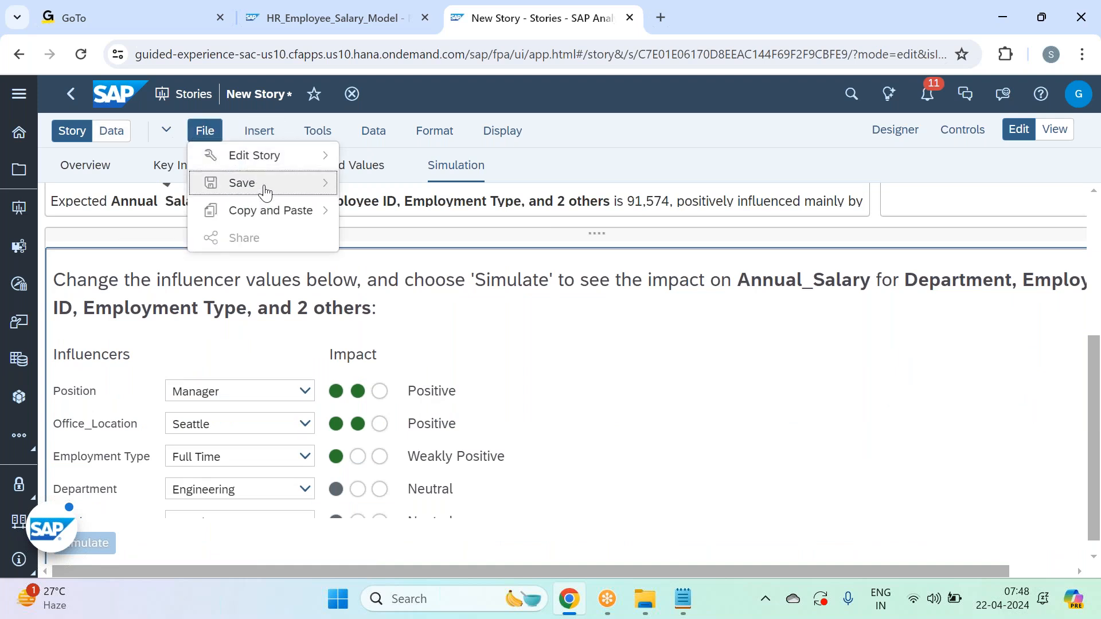
pyautogui.moveTo(264, 191)
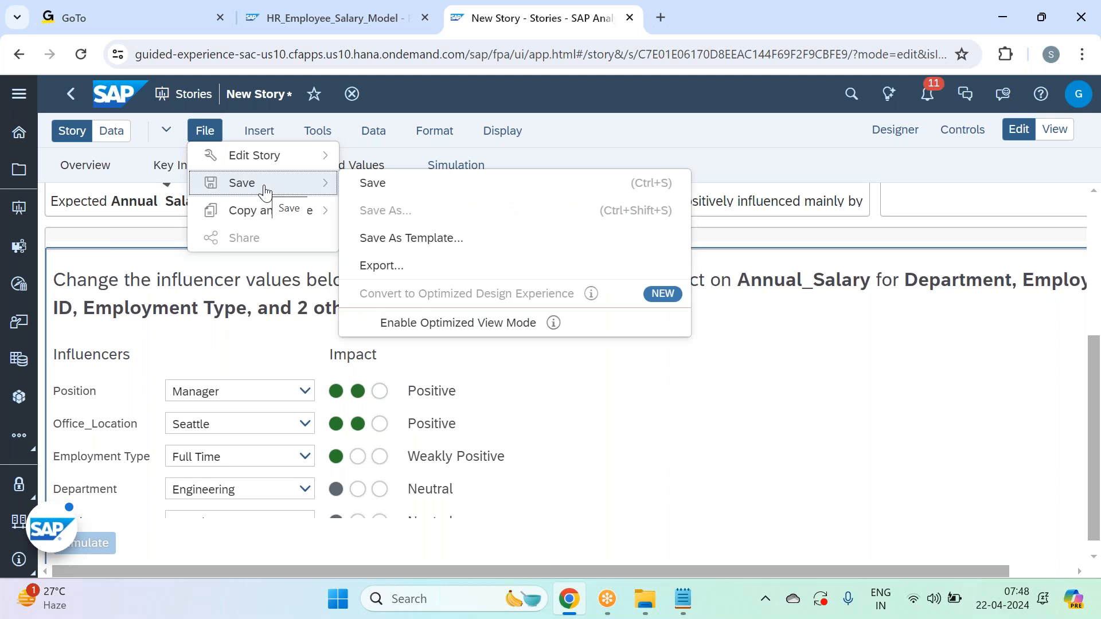
pyautogui.click(539, 442)
pyautogui.click(300, 385)
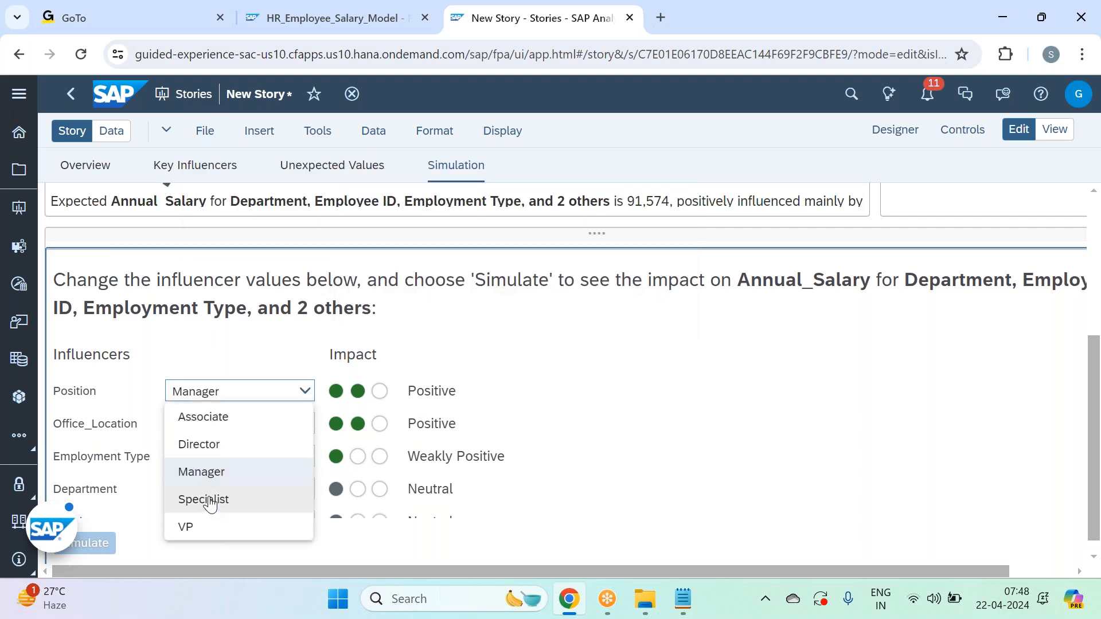
pyautogui.click(507, 436)
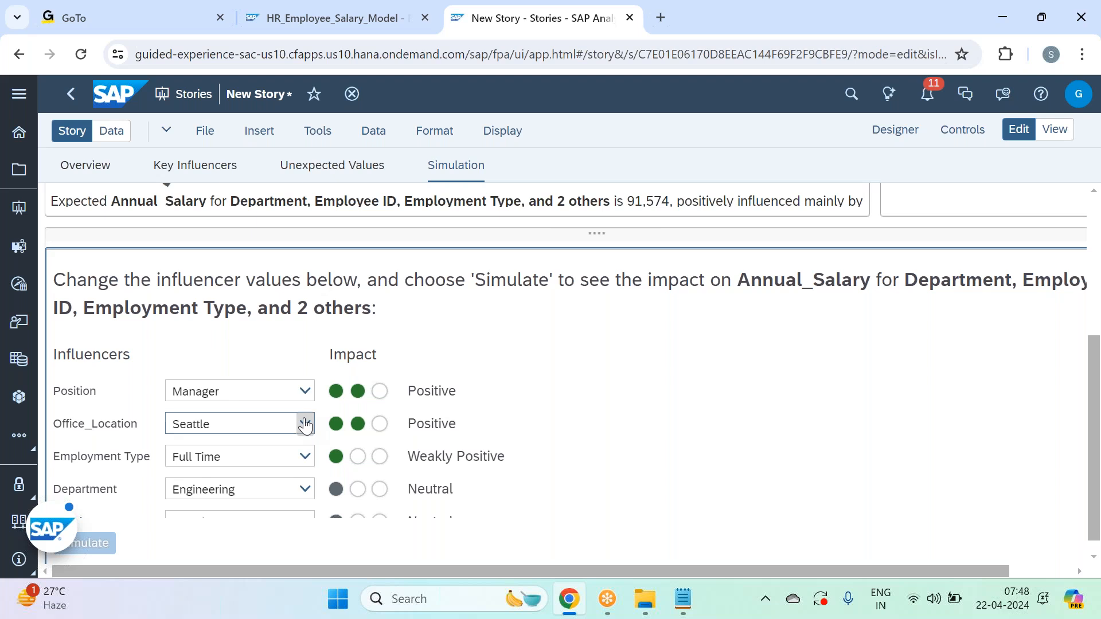
pyautogui.click(305, 424)
pyautogui.click(305, 423)
# Set the Department influencer to Operations, simulate the impact on Annual_Salary and check the expected salary.
pyautogui.scroll(-1, 305, 459)
pyautogui.click(304, 463)
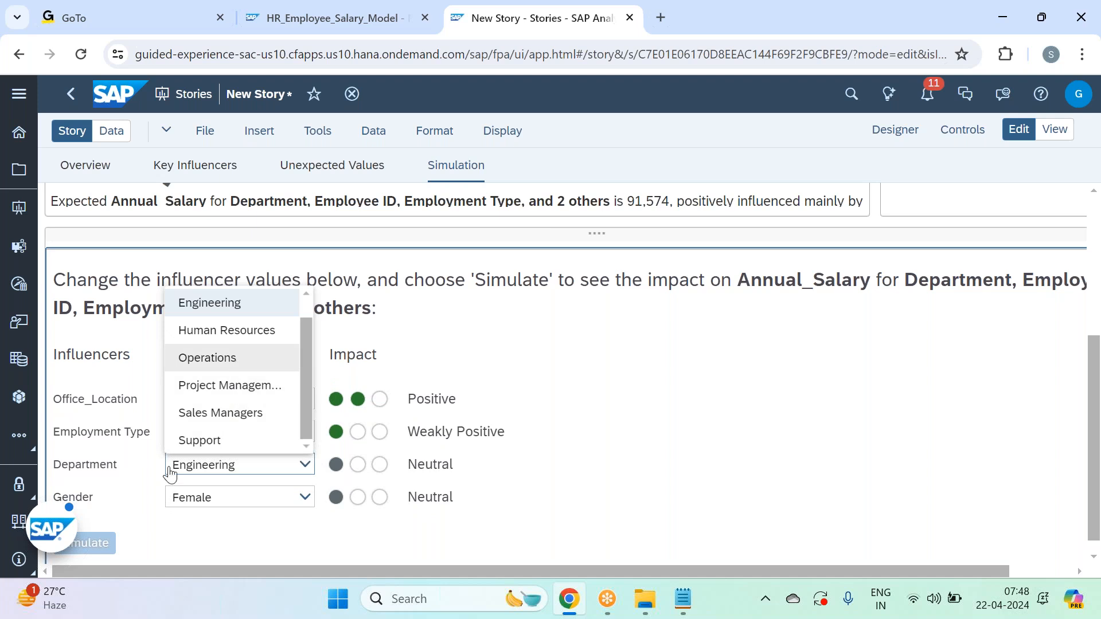
pyautogui.click(229, 360)
pyautogui.click(107, 544)
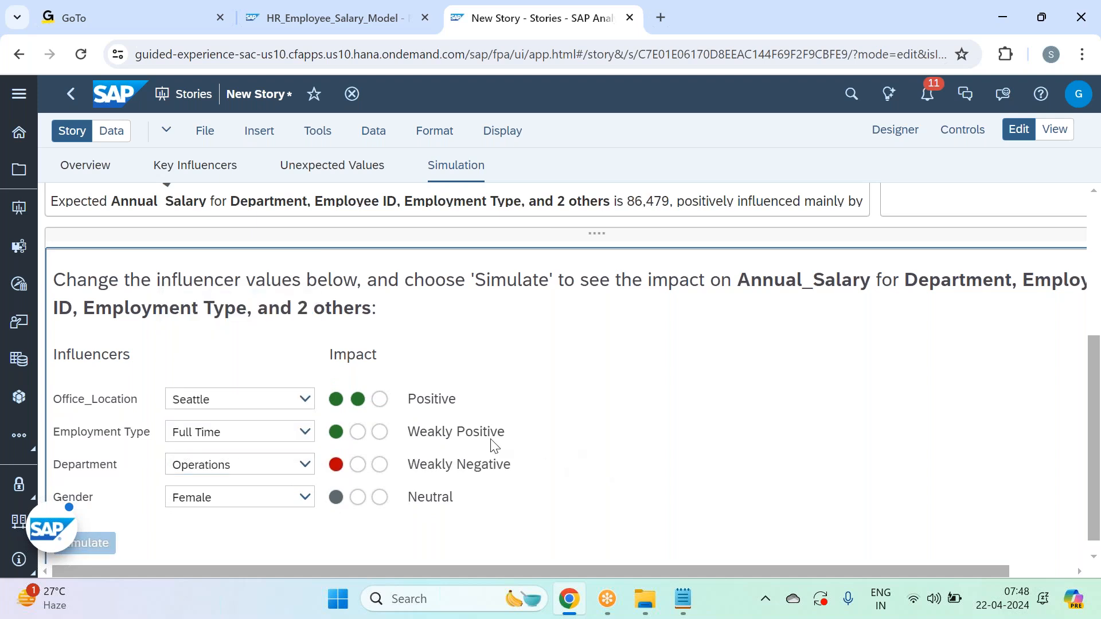
pyautogui.scroll(1, 459, 440)
pyautogui.scroll(4, 431, 434)
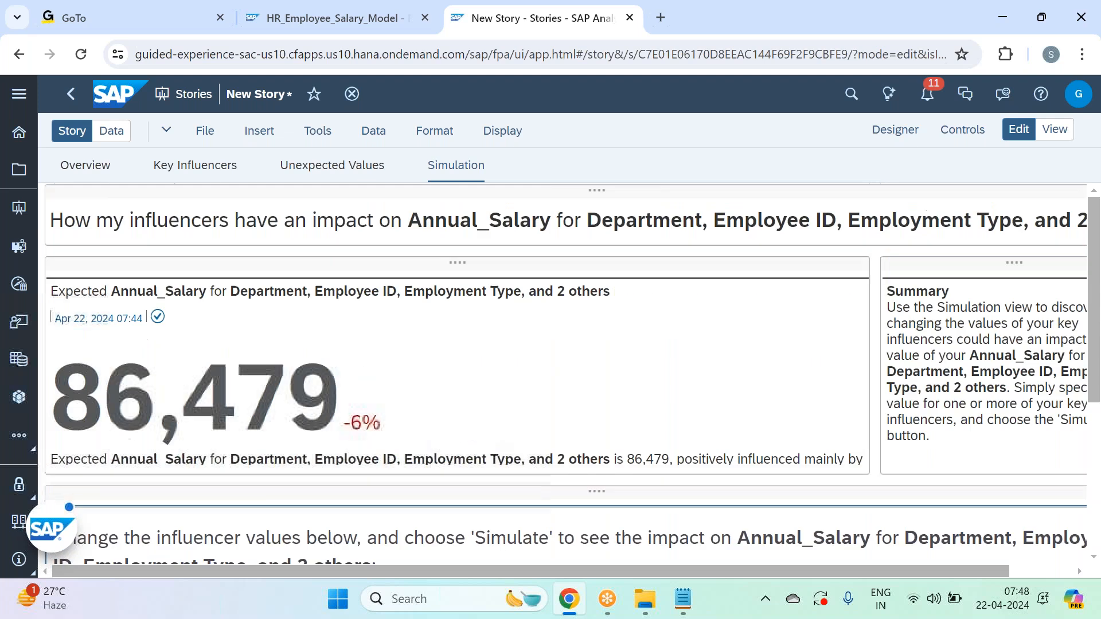
# Set the Office_Location influencer to Vancouver, simulate again and compare the expected Annual_Salary with the influencer impacts.
pyautogui.scroll(-4, 336, 390)
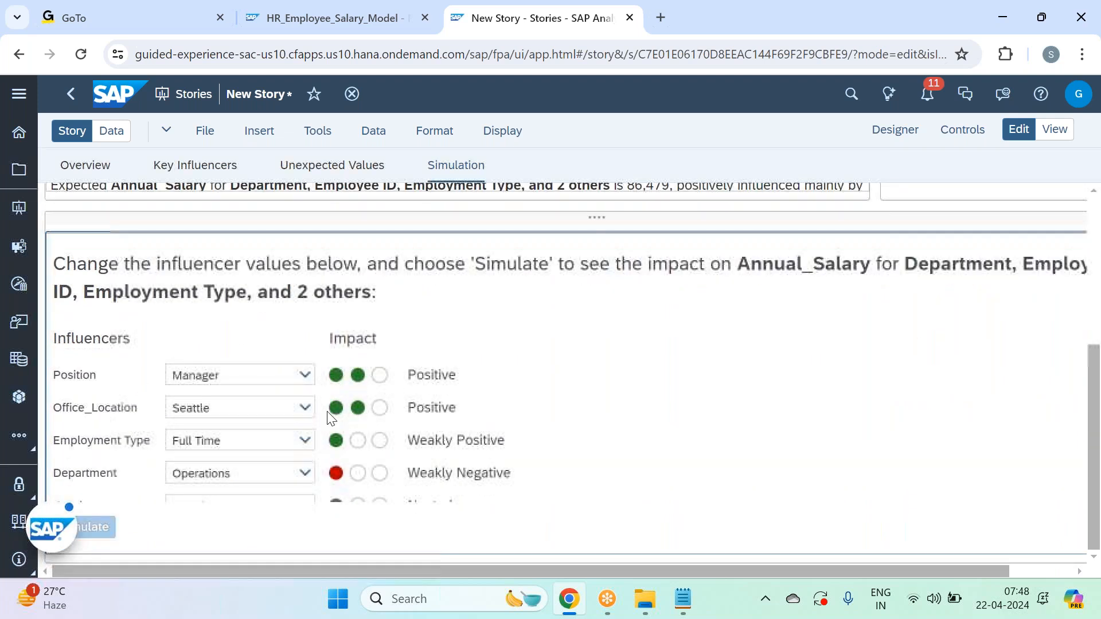
pyautogui.click(306, 408)
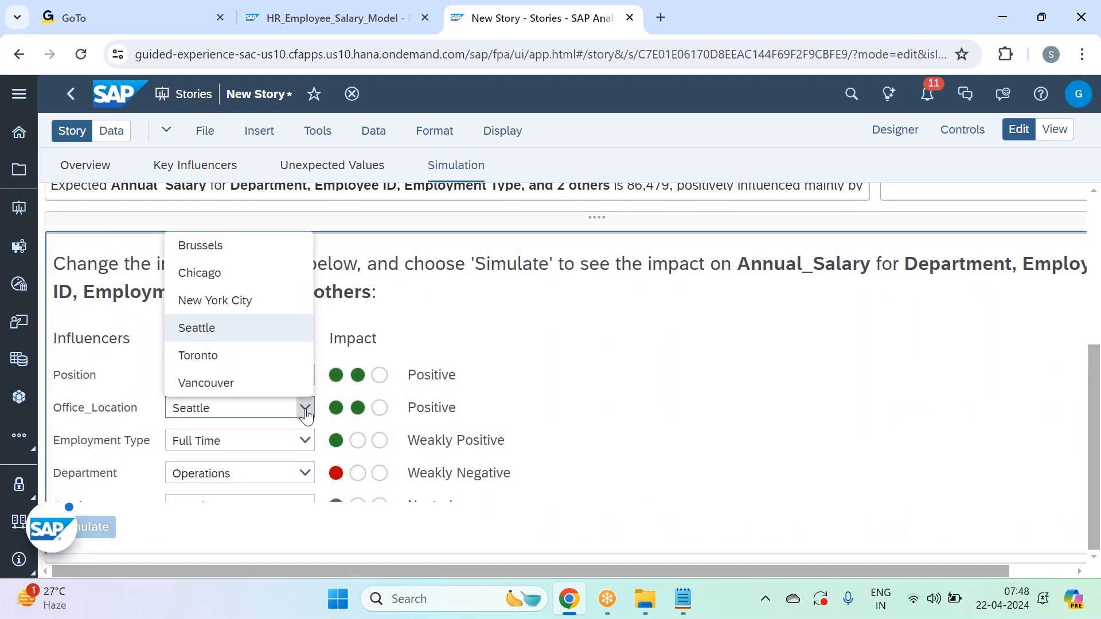
pyautogui.click(252, 386)
pyautogui.click(99, 530)
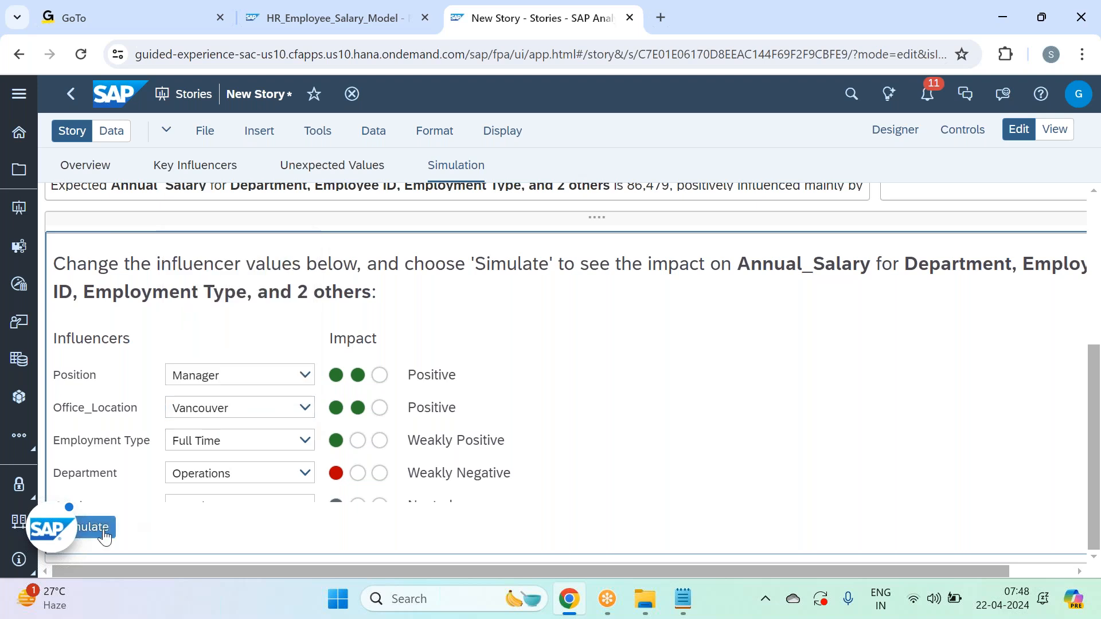
pyautogui.scroll(5, 599, 436)
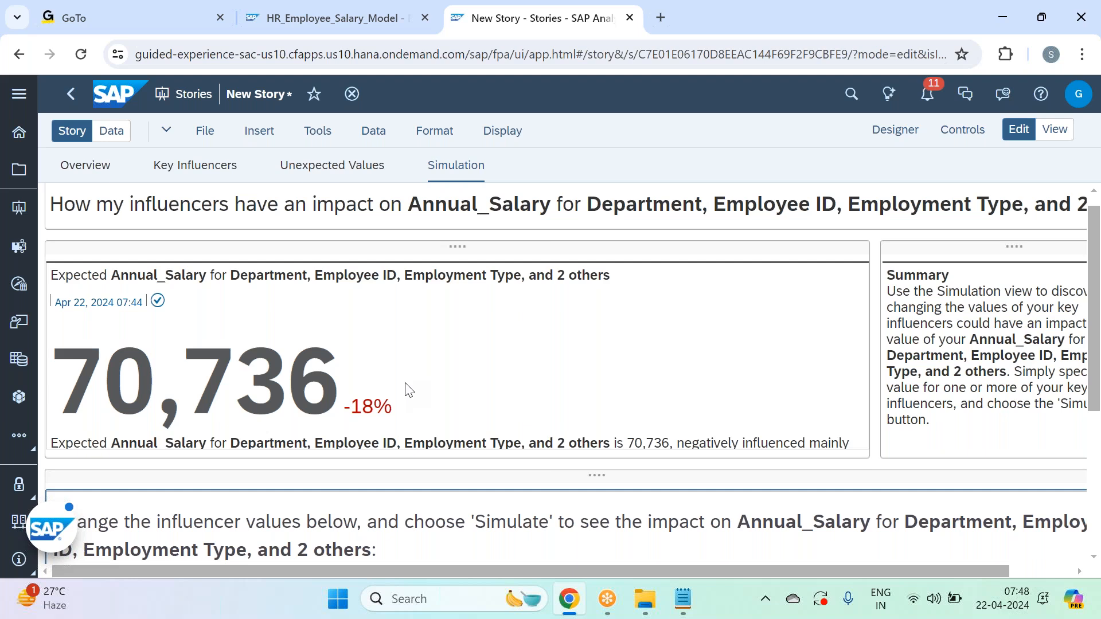
pyautogui.scroll(-5, 406, 389)
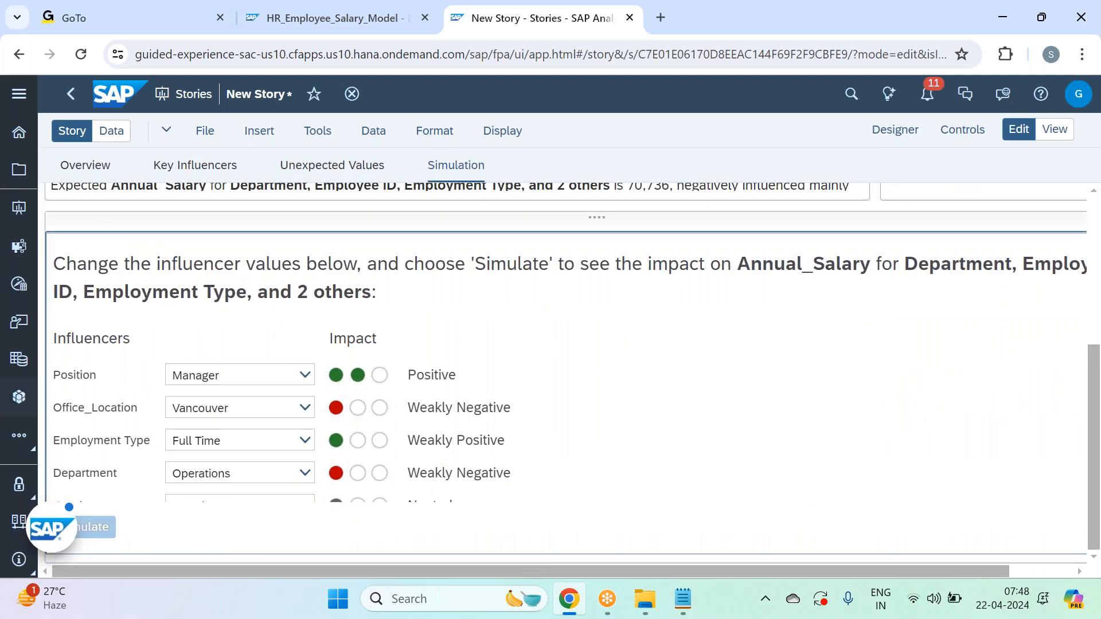
pyautogui.scroll(5, 388, 379)
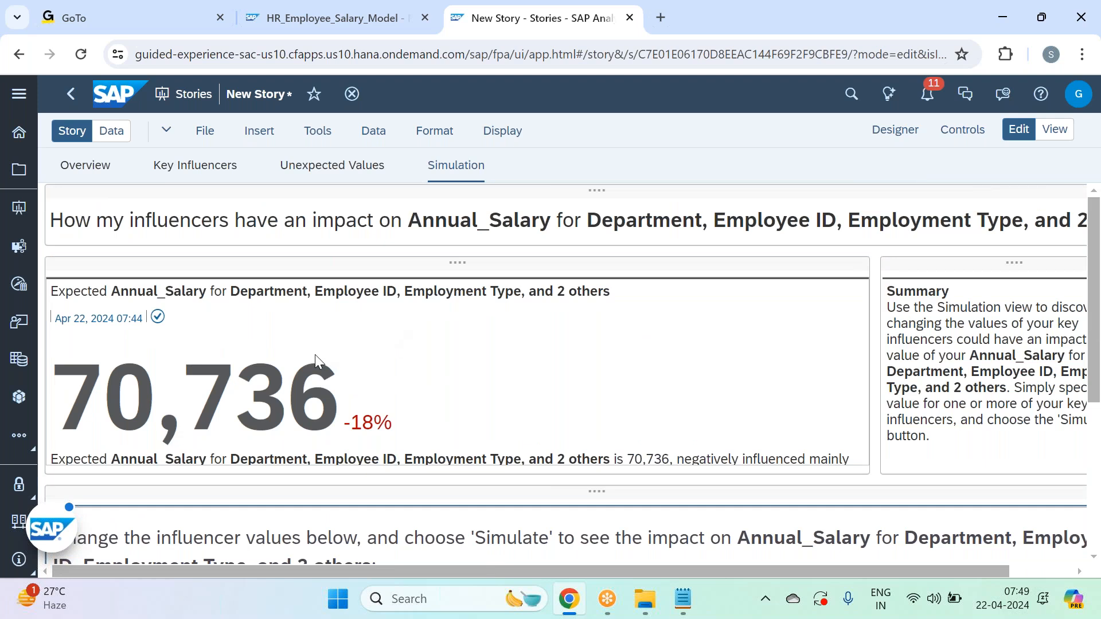
# Start saving the story and choose the Business Intelligence folder under SAC Mar 2024 - Batch 33 as its location.
pyautogui.click(205, 131)
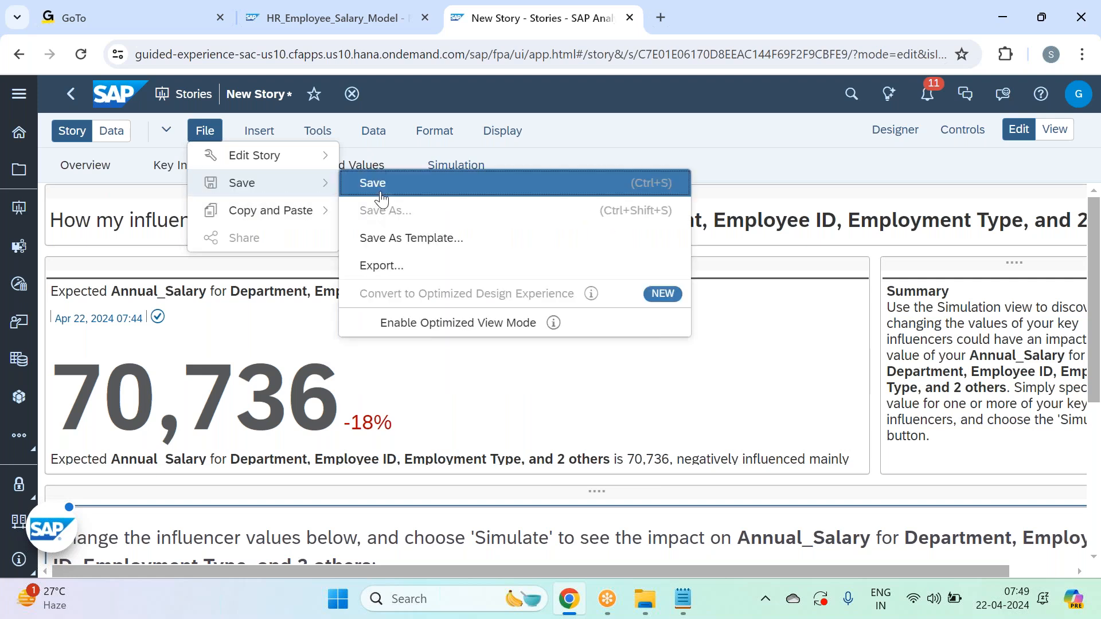
pyautogui.click(375, 182)
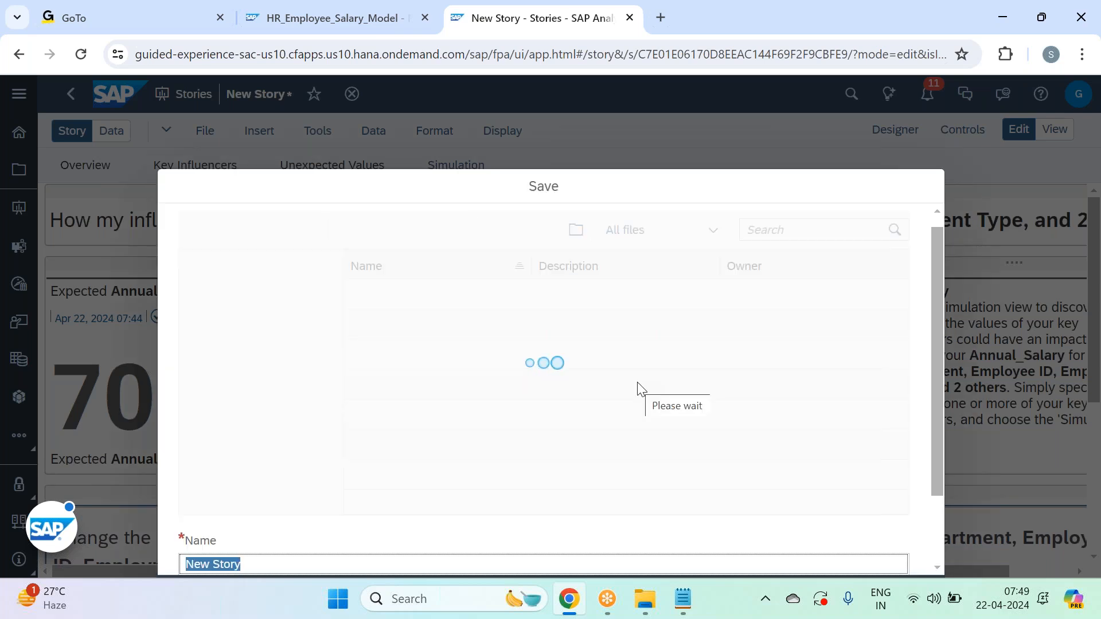
pyautogui.click(441, 325)
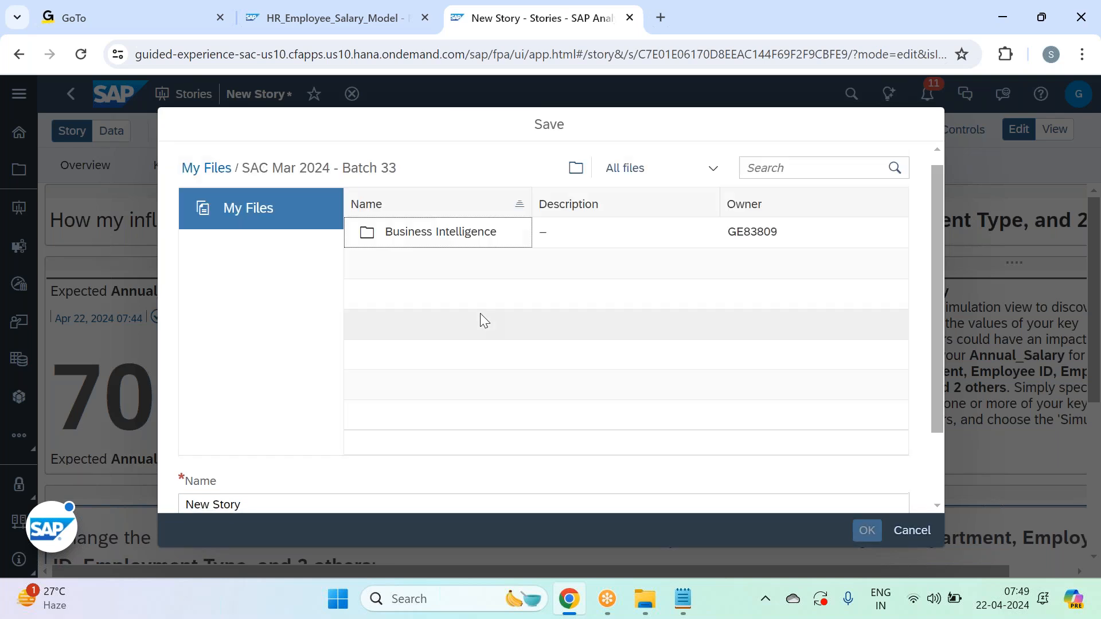
pyautogui.scroll(-2, 481, 314)
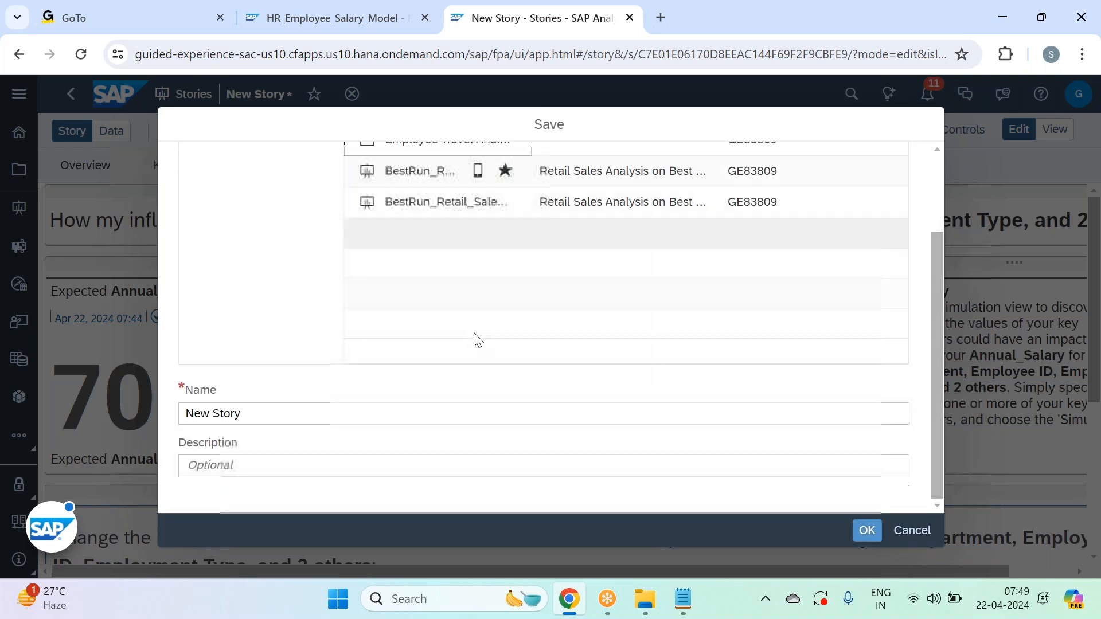
# Name the story HR_Employee_Salary_Analysis and save it.
pyautogui.click(317, 416)
pyautogui.press('BackSpace')
pyautogui.press('BackSpace')
pyautogui.press('BackSpace')
pyautogui.press('BackSpace')
pyautogui.press('BackSpace')
pyautogui.press('BackSpace')
pyautogui.press('BackSpace')
pyautogui.press('BackSpace')
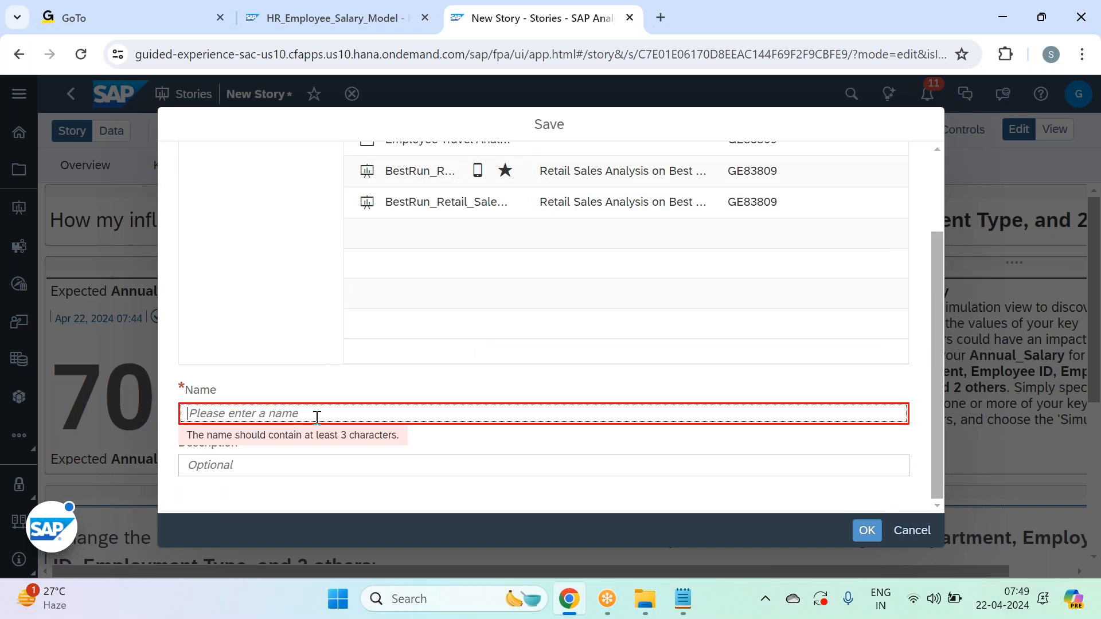
pyautogui.write('HR_Employee_Salary_Analysis')
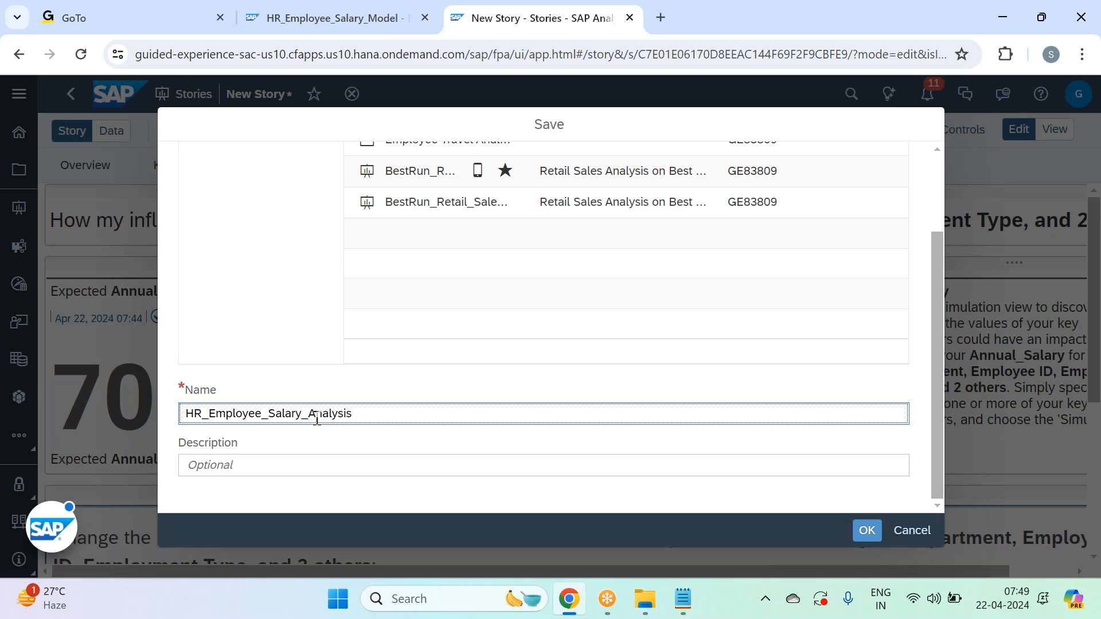
pyautogui.press('Return')
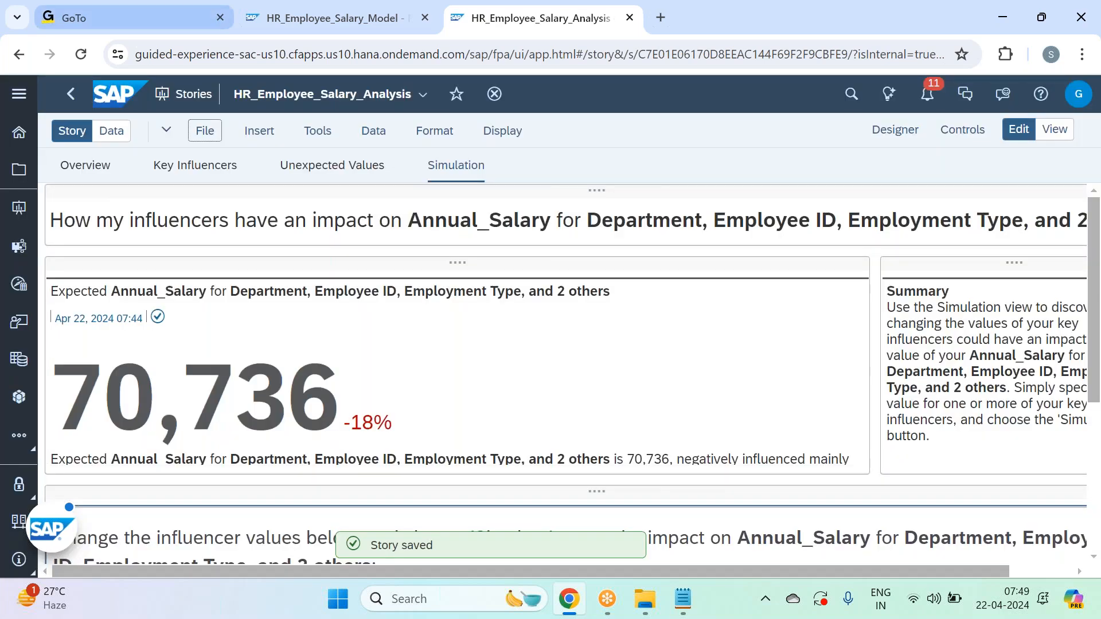
# Return to the files list, then review the measures and dimensions of HR_Employee_Salary_Model in its open browser tab.
pyautogui.click(19, 174)
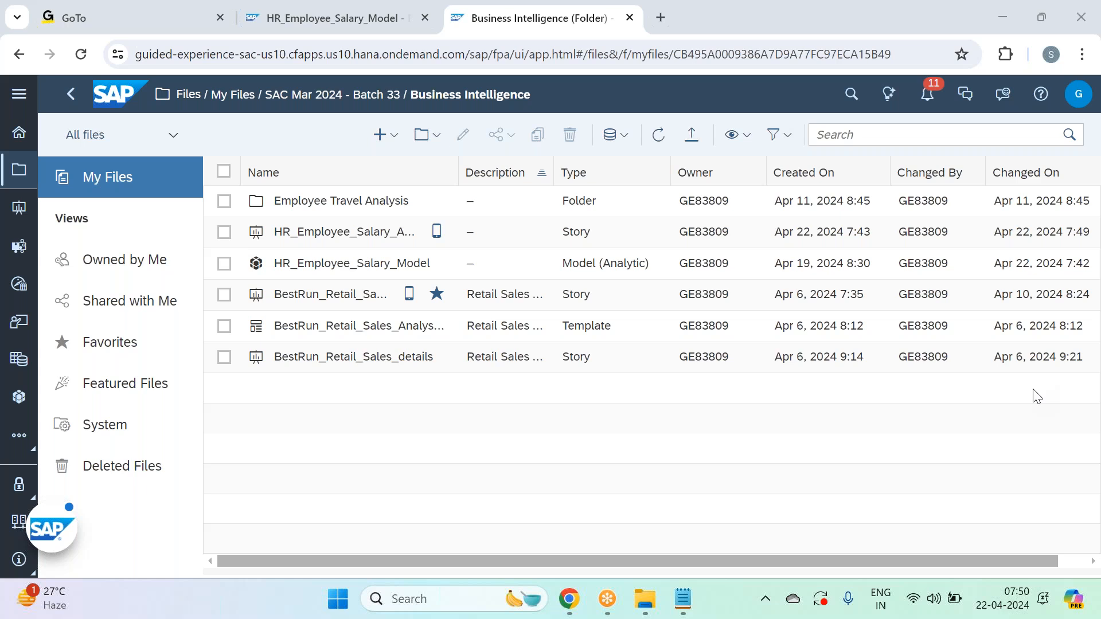
pyautogui.click(262, 29)
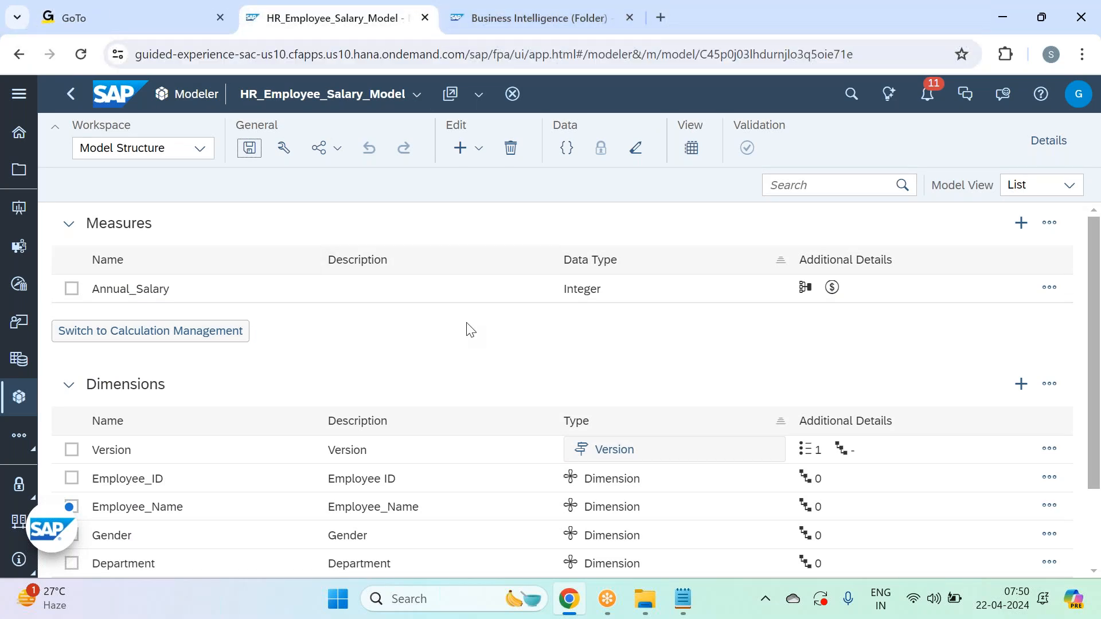
pyautogui.scroll(-2, 467, 328)
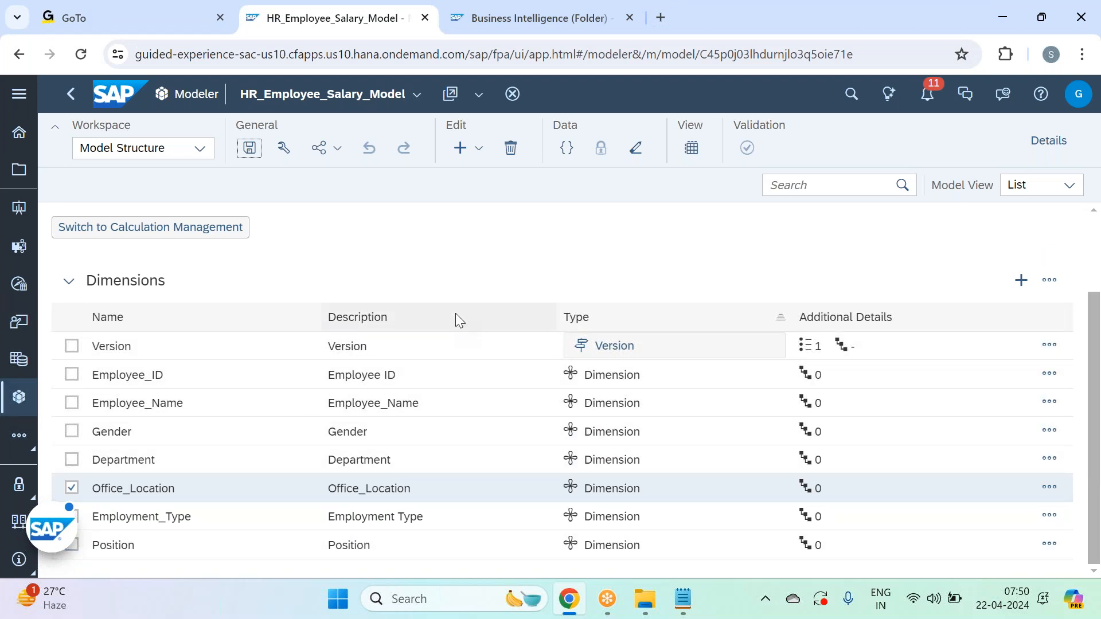
pyautogui.scroll(2, 459, 321)
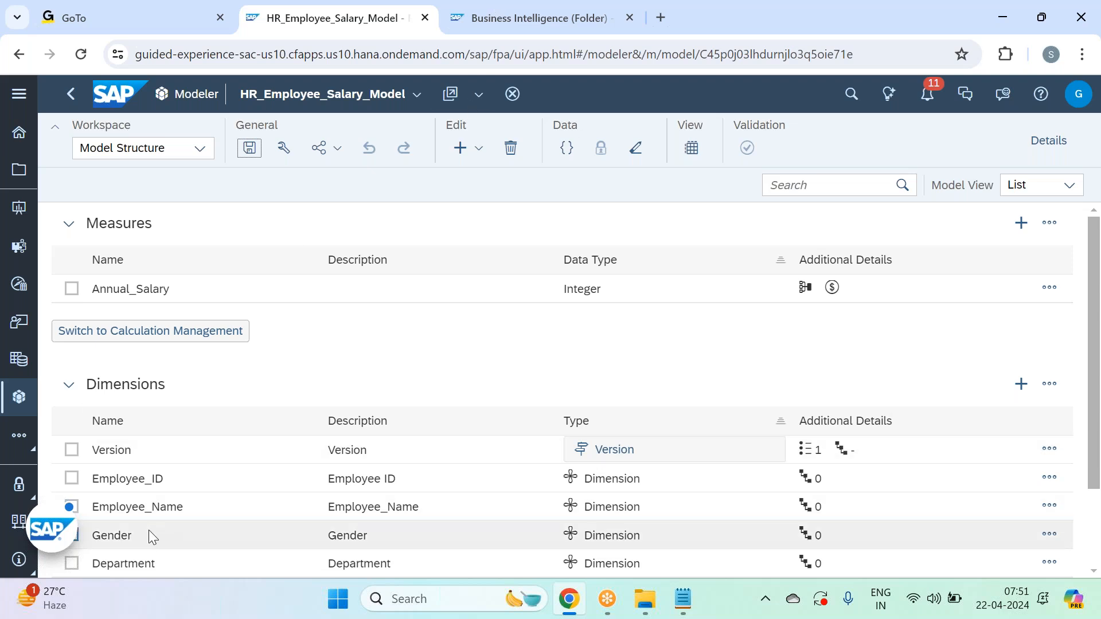
pyautogui.scroll(-3, 195, 487)
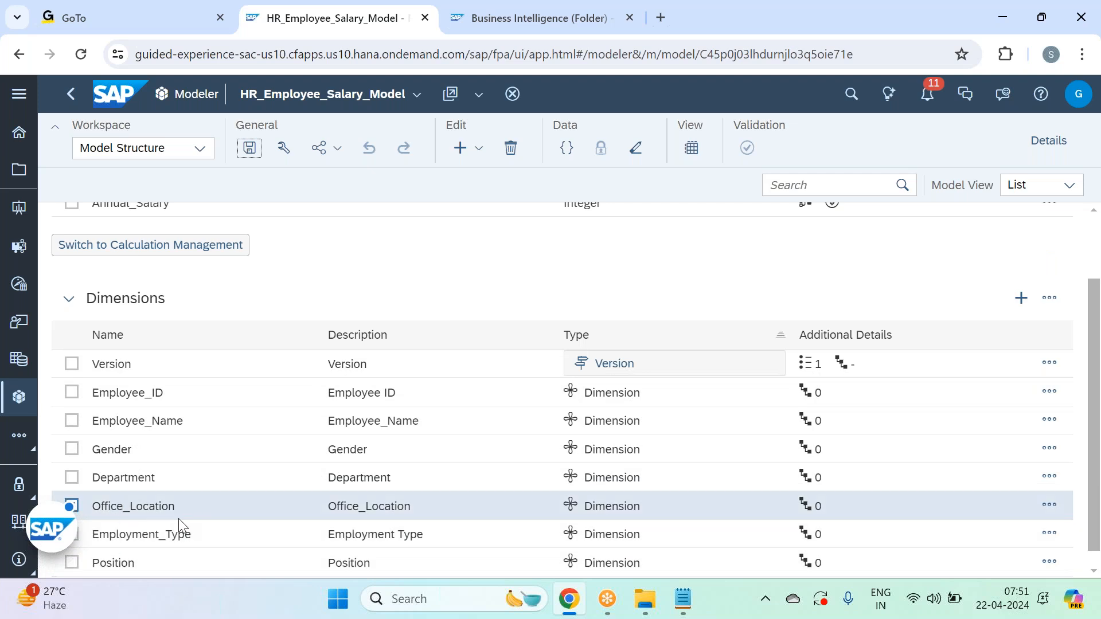
pyautogui.scroll(-1, 166, 540)
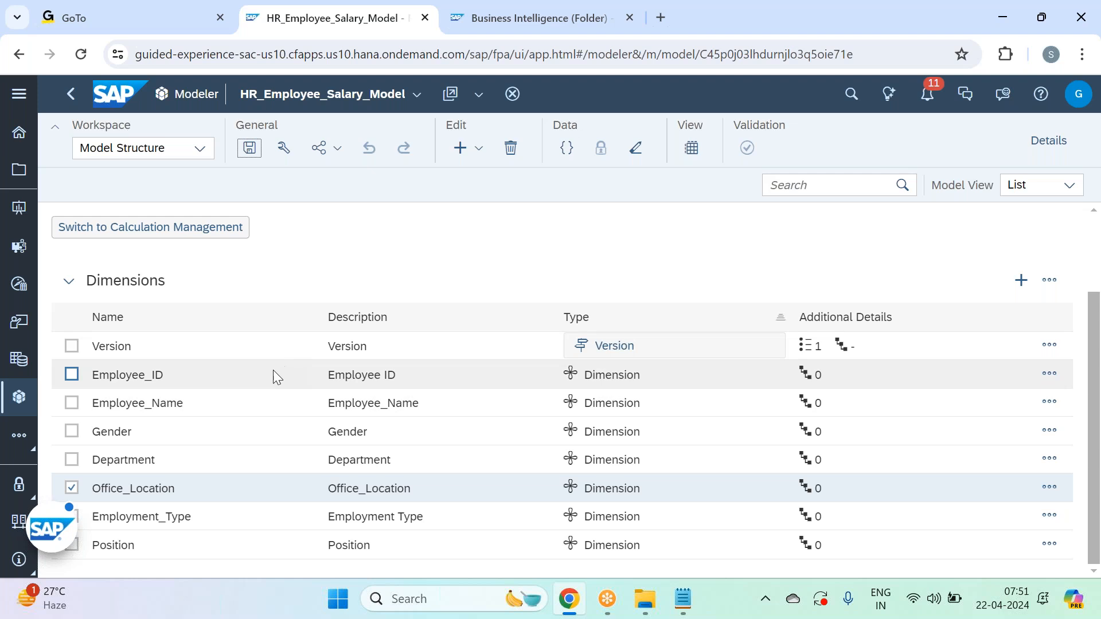
# Clear the selection of the Office_Location dimension in the model structure.
pyautogui.click(184, 493)
pyautogui.click(71, 488)
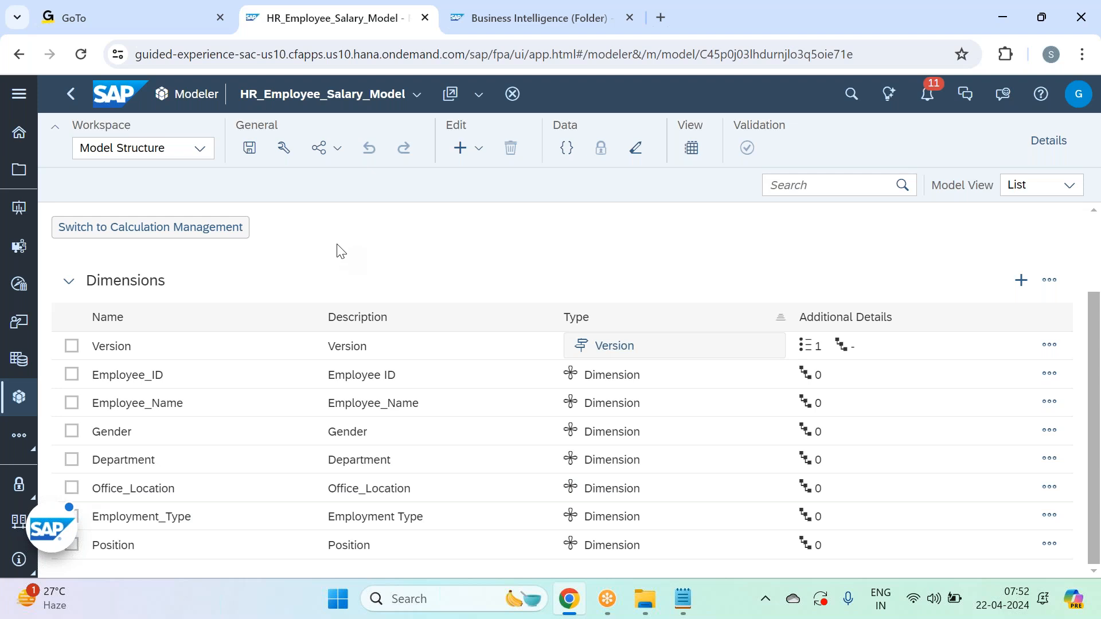
pyautogui.scroll(2, 337, 254)
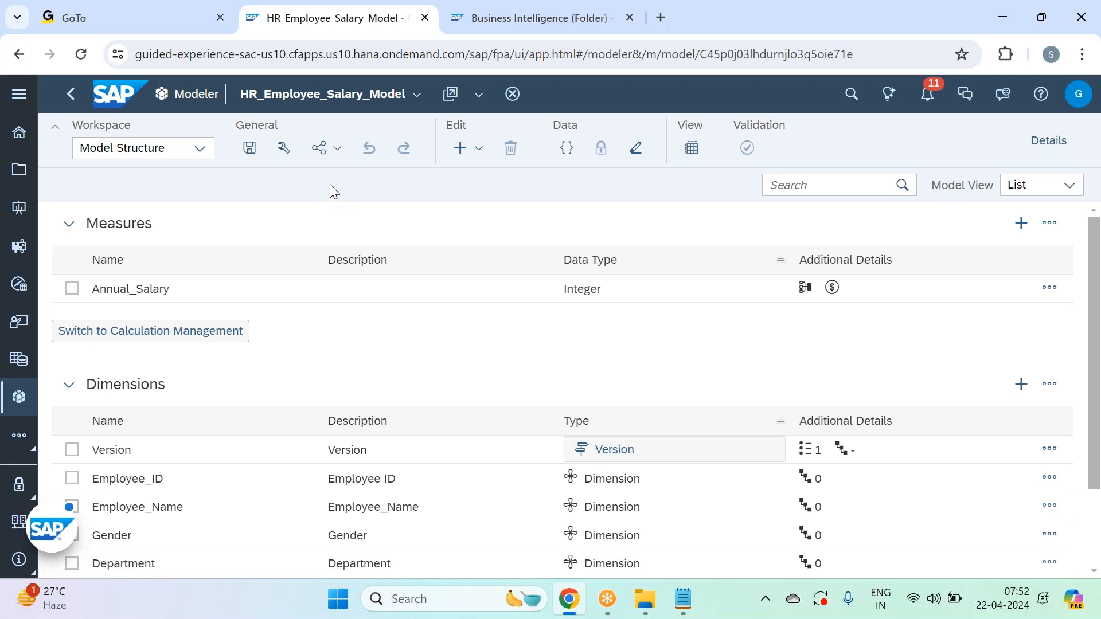
# Switch to the SAC Mar 2024 - Batch 33 notes in Notepad and place the cursor after Smart Insights in the Smart Assist features list.
pyautogui.click(694, 604)
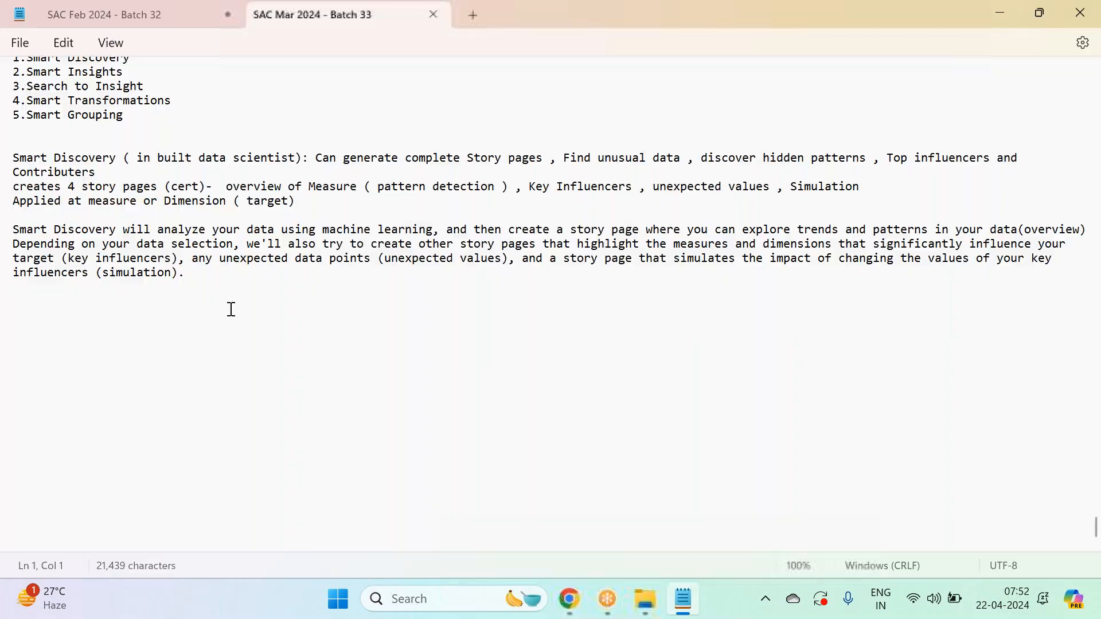
pyautogui.scroll(2, 229, 308)
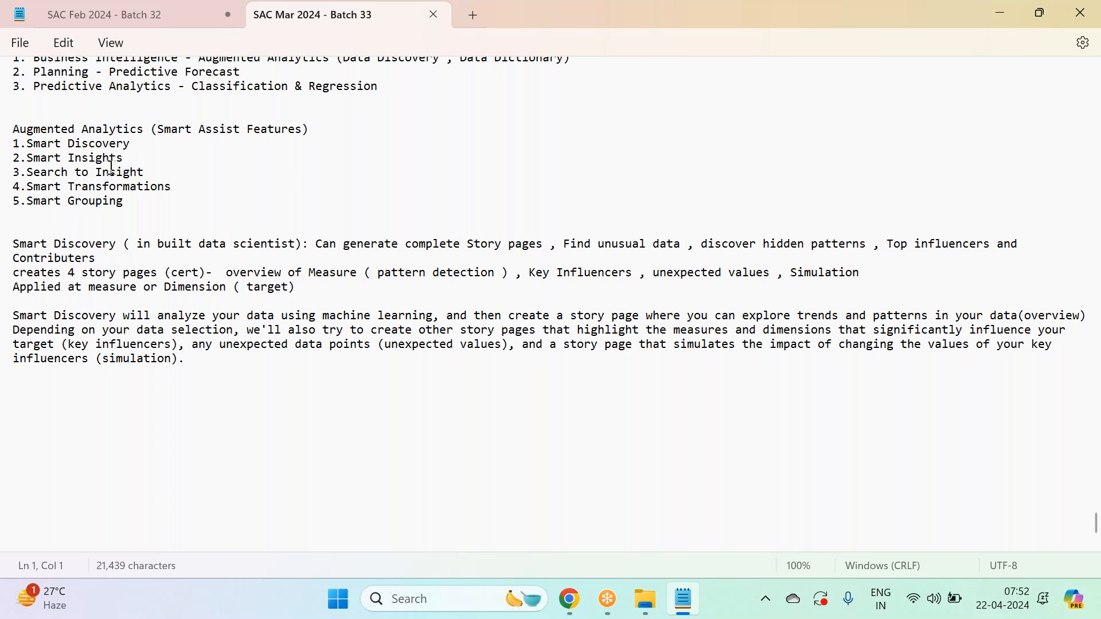
pyautogui.click(136, 163)
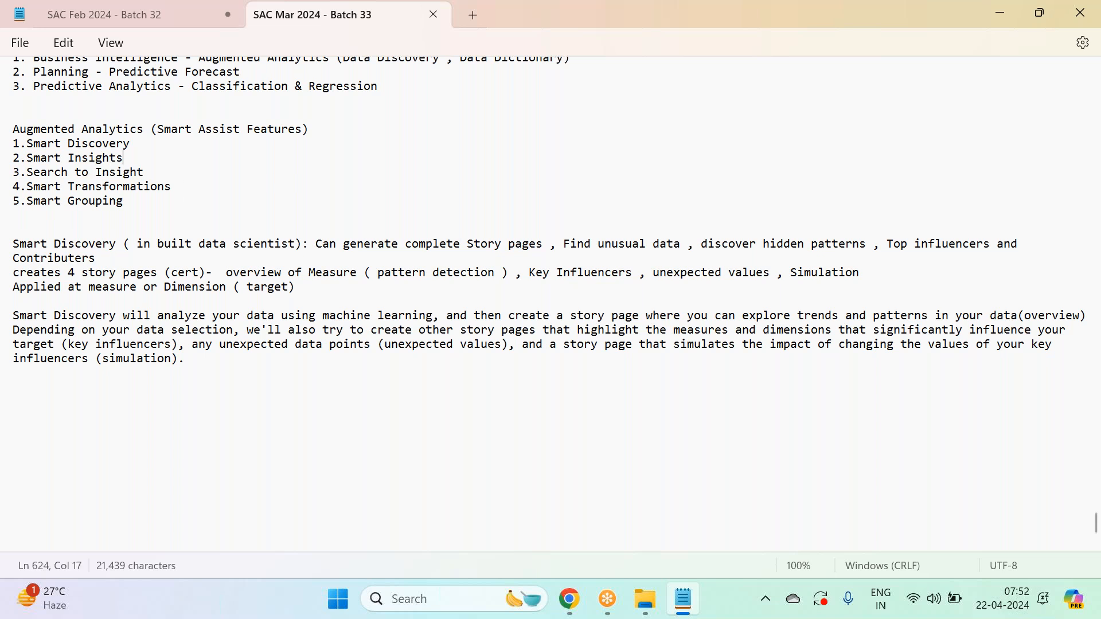
# Locate the descriptions of Smart Insight, Search to Insight, Smart Transformations and Smart Grouping in the SAC Feb 2024 - Batch 32 notes.
pyautogui.click(123, 19)
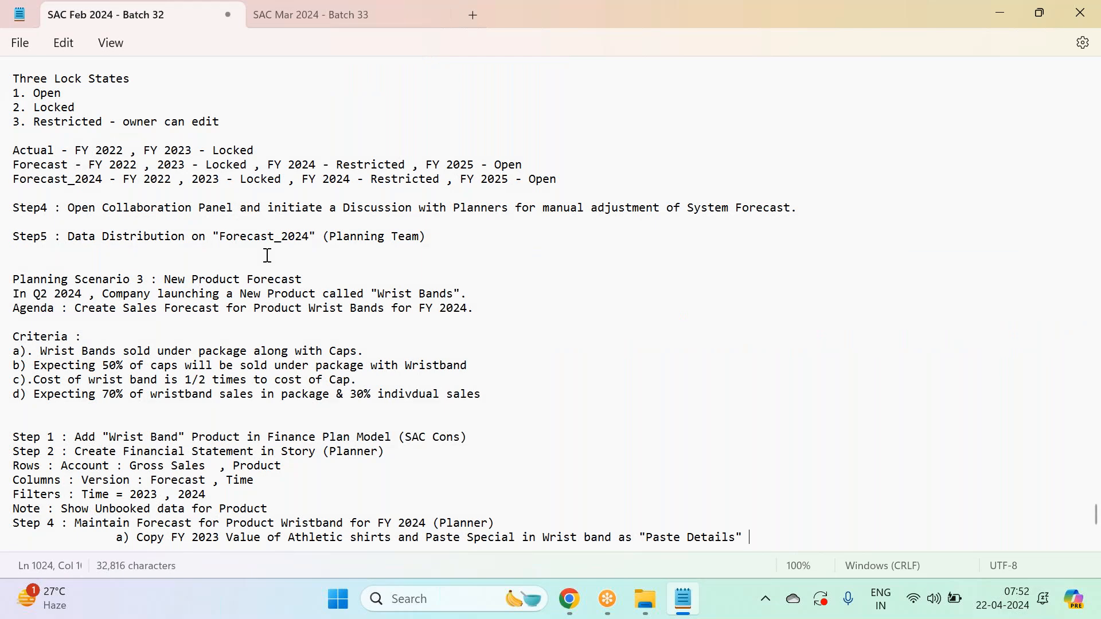
pyautogui.scroll(-3, 267, 254)
pyautogui.scroll(20, 266, 255)
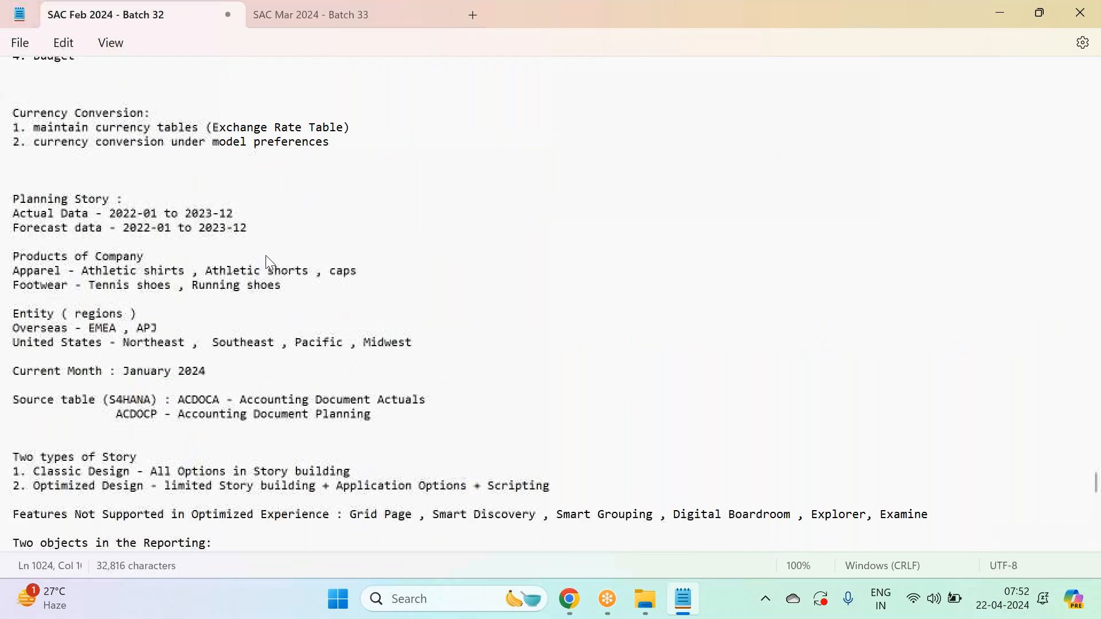
pyautogui.scroll(20, 266, 256)
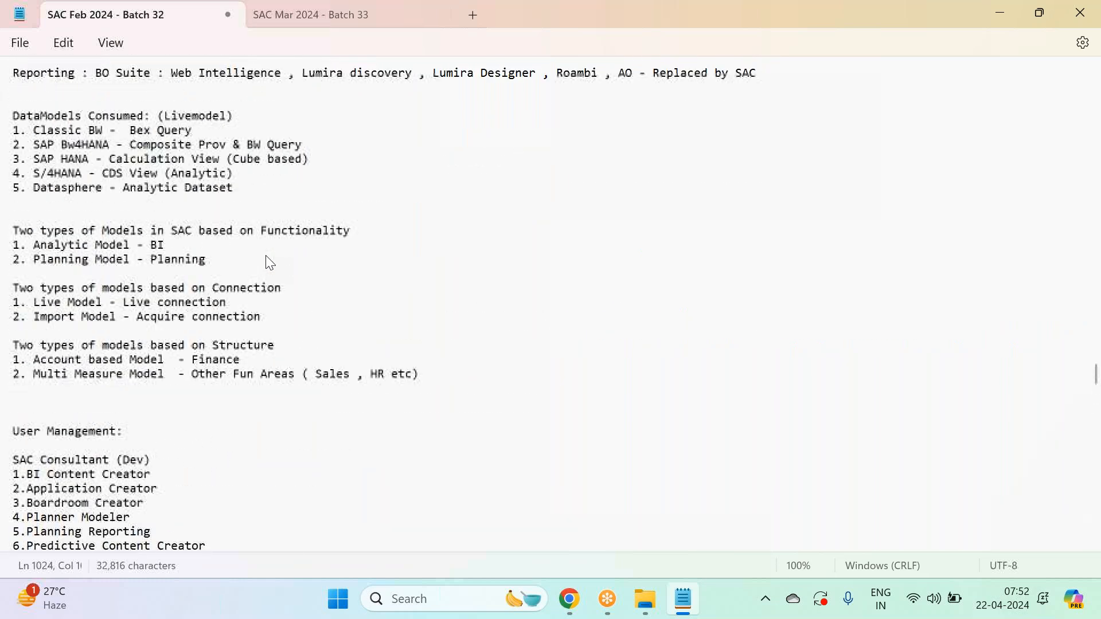
pyautogui.scroll(-20, 266, 259)
pyautogui.scroll(13, 267, 259)
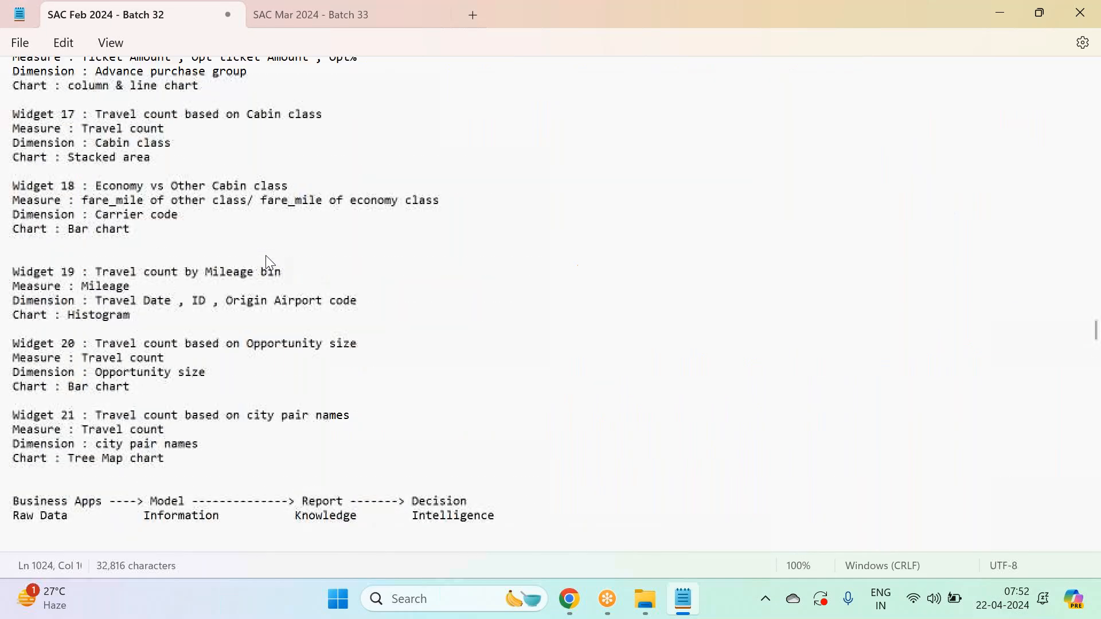
pyautogui.scroll(-13, 266, 259)
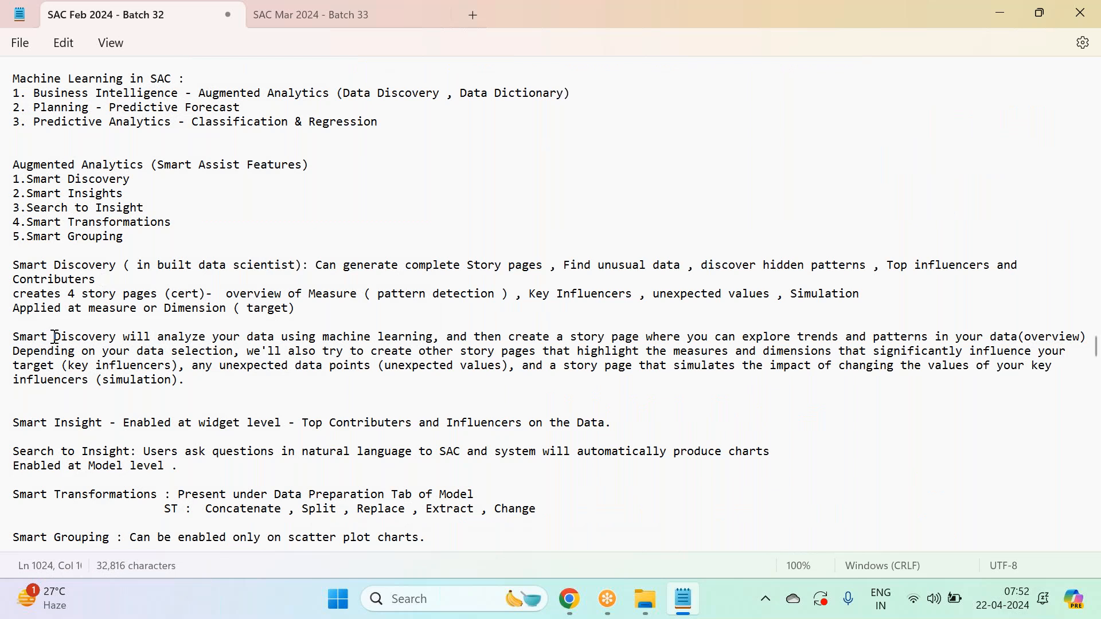
pyautogui.scroll(-3, 54, 337)
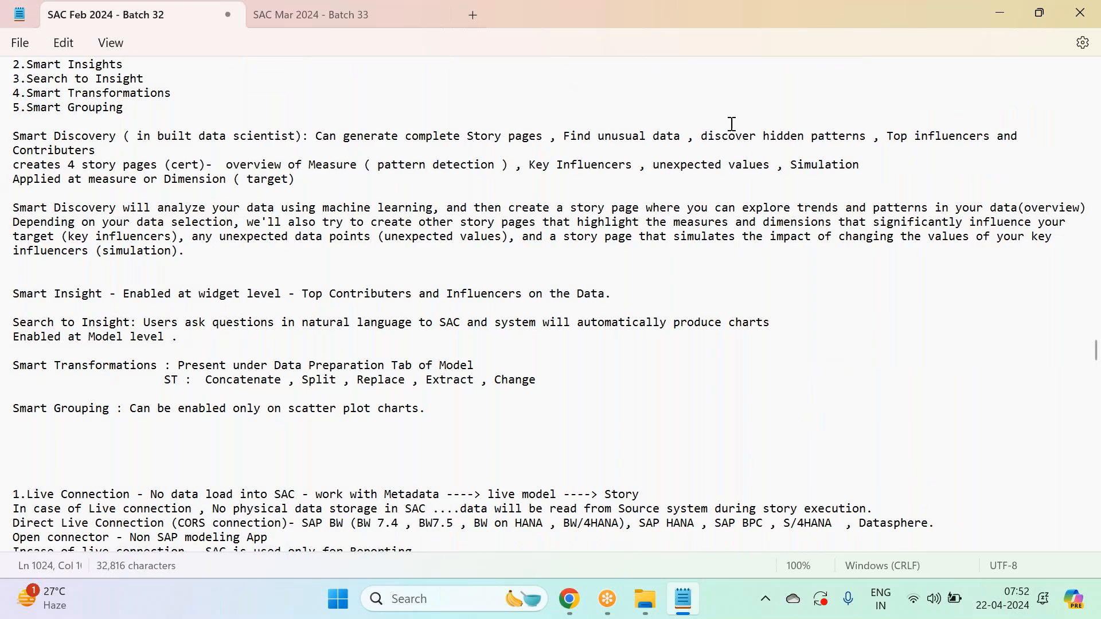
# Copy the notes from the Smart Insight line through the Smart Grouping line.
pyautogui.doubleClick(163, 349)
pyautogui.moveTo(120, 322); pyautogui.dragTo(4, 296)
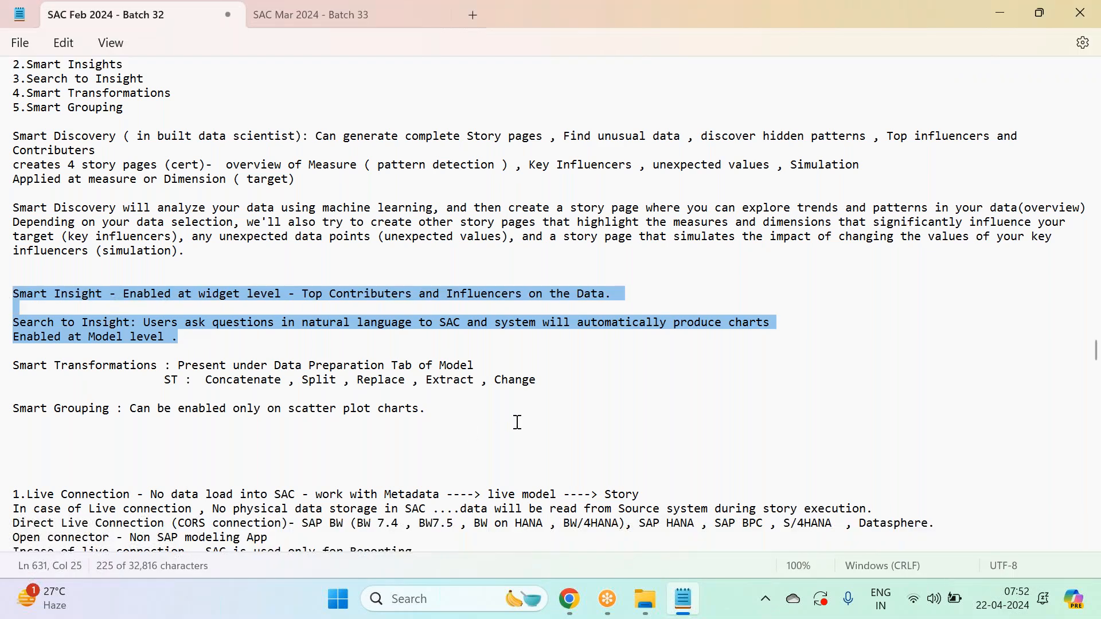
pyautogui.click(491, 421)
pyautogui.moveTo(325, 398); pyautogui.dragTo(6, 290)
pyautogui.hotkey('ctrl', 'c')
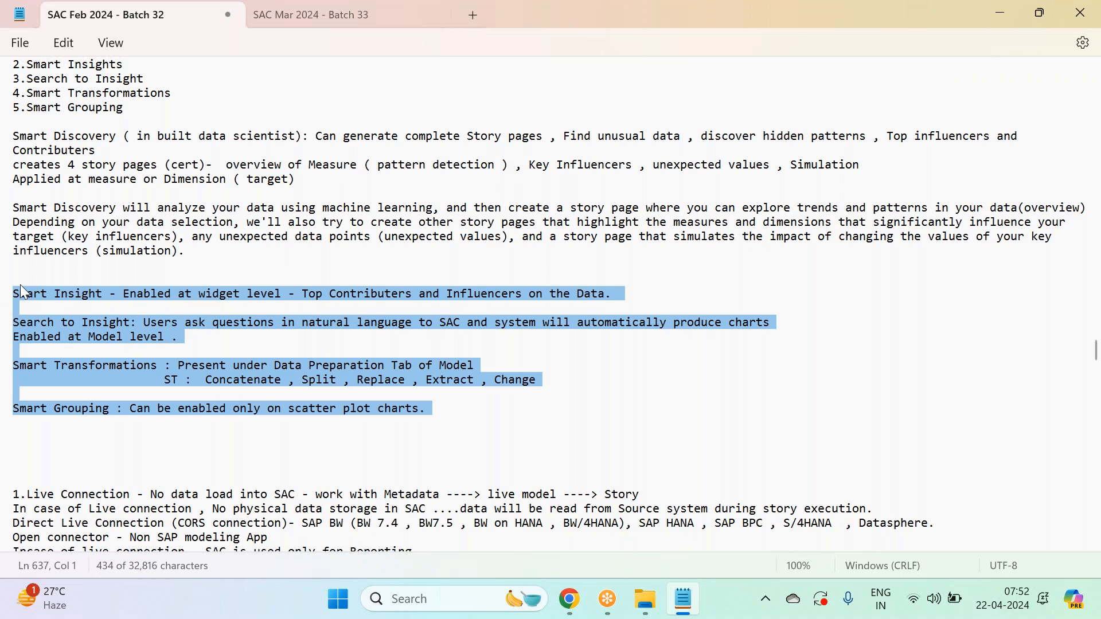
# Paste the copied feature descriptions below the Smart Discovery paragraph in the SAC Mar 2024 - Batch 33 notes, separated by a blank line.
pyautogui.click(288, 16)
pyautogui.click(230, 358)
pyautogui.press('Return')
pyautogui.press('Return')
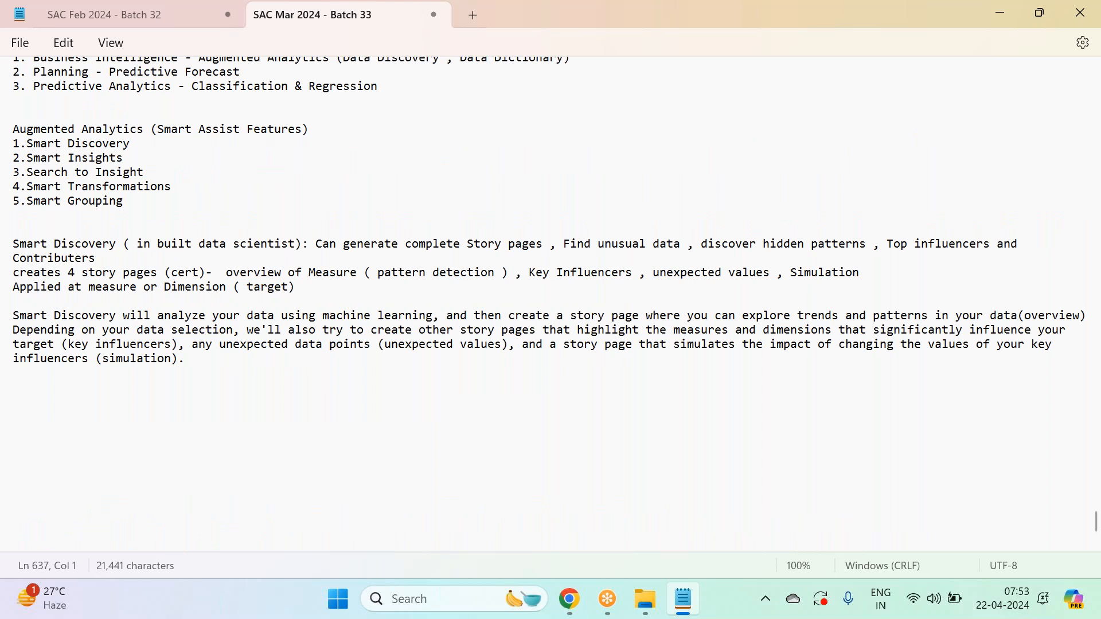
pyautogui.hotkey('ctrl', 'v')
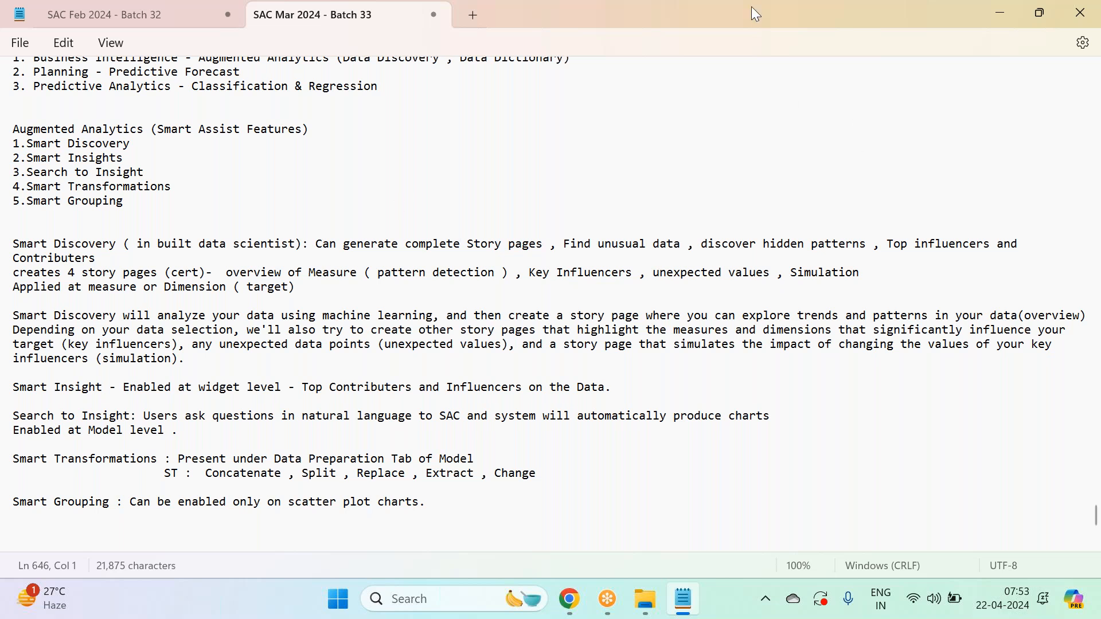
pyautogui.click(755, 26)
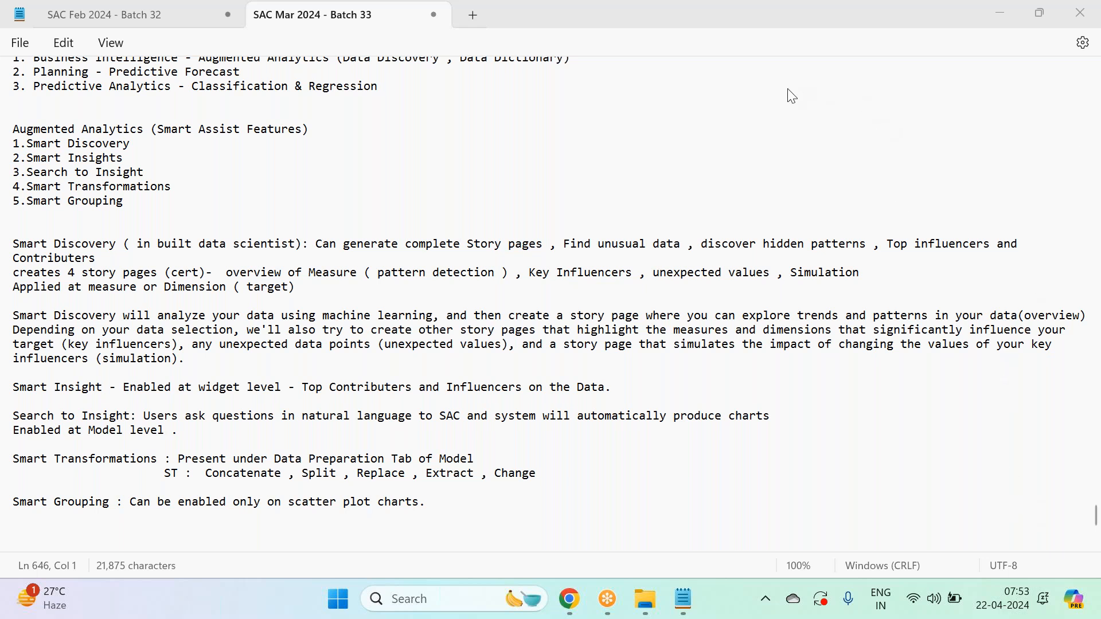
# Switch to Chrome, check the dimensions of HR_Employee_Salary_Model, and return to the Business Intelligence folder in the files list.
pyautogui.click(569, 598)
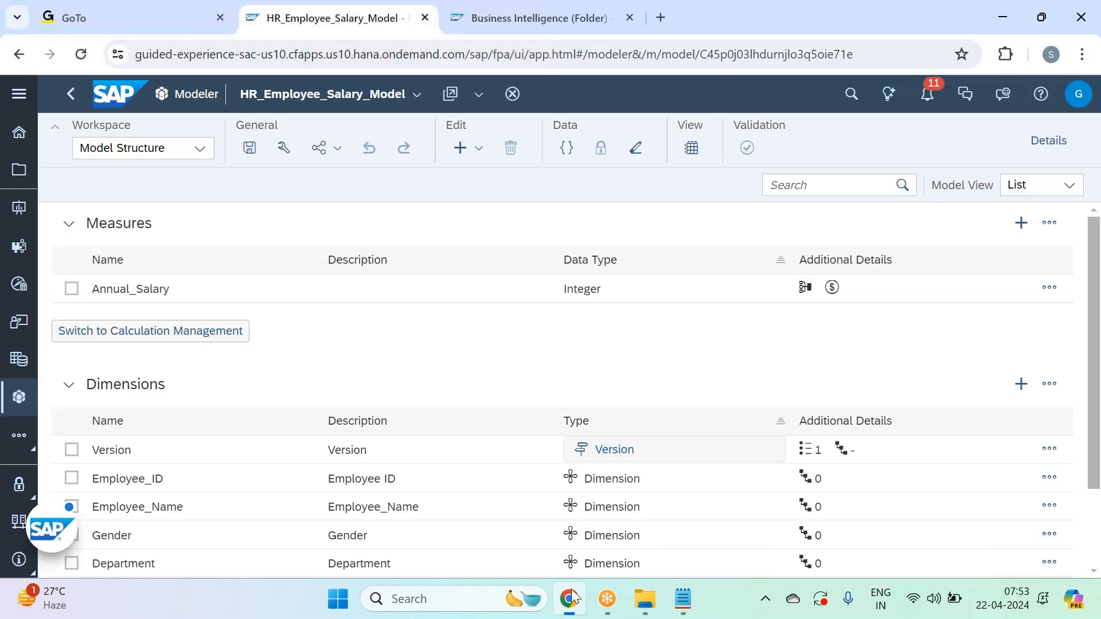
pyautogui.scroll(-3, 448, 351)
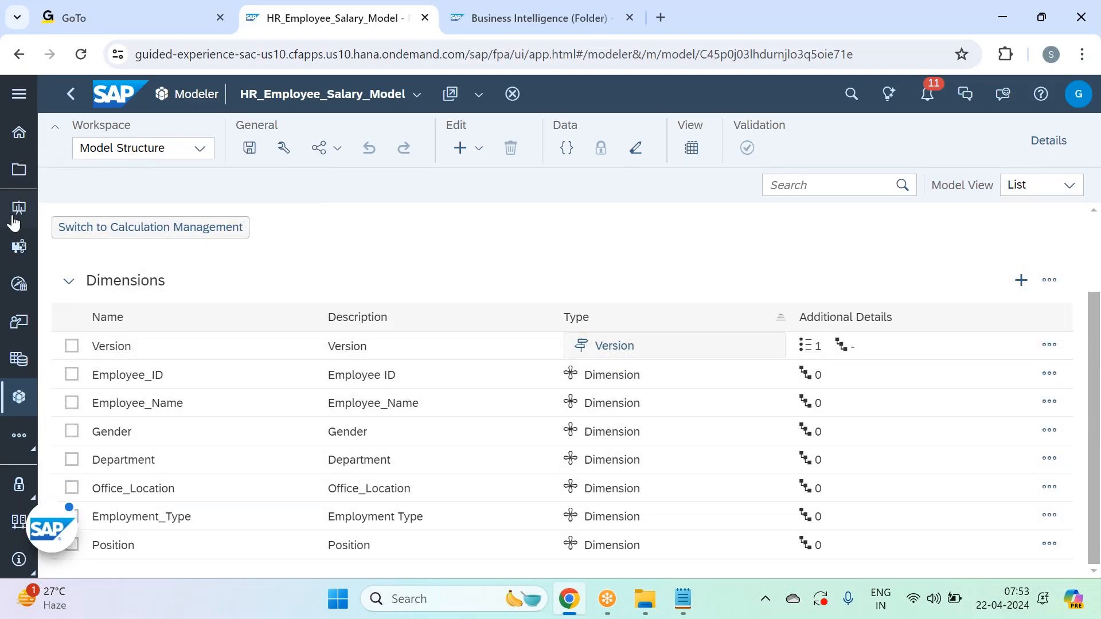
pyautogui.click(12, 168)
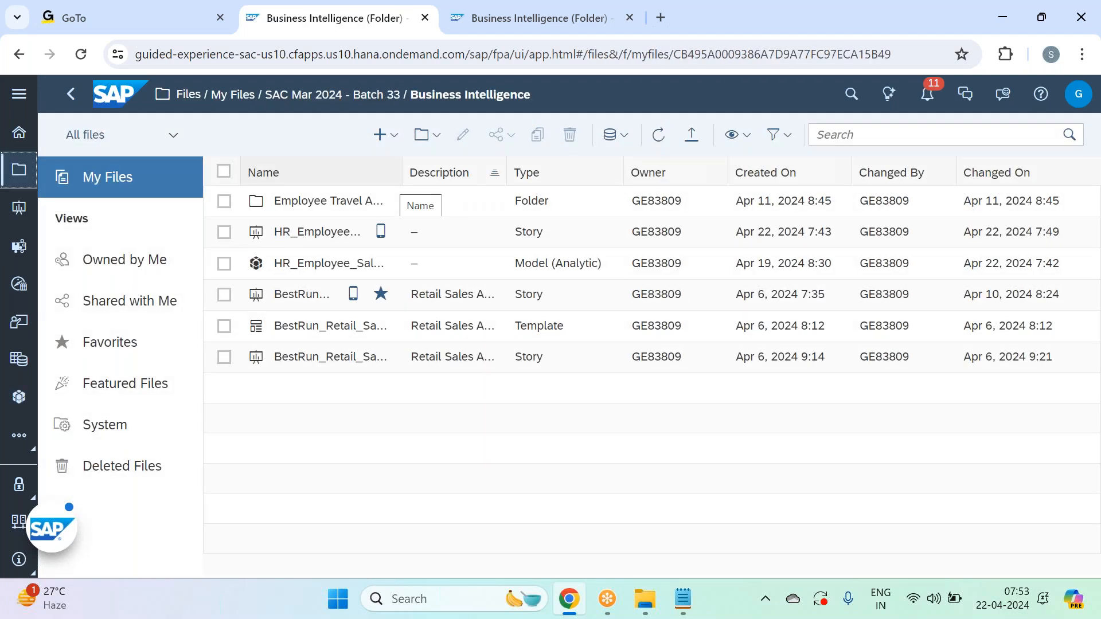
# Switch to Notepad and review the Smart features entry under Topics to be discussed in Future, plus the descriptions at the end of the notes.
pyautogui.click(683, 599)
pyautogui.scroll(15, 432, 429)
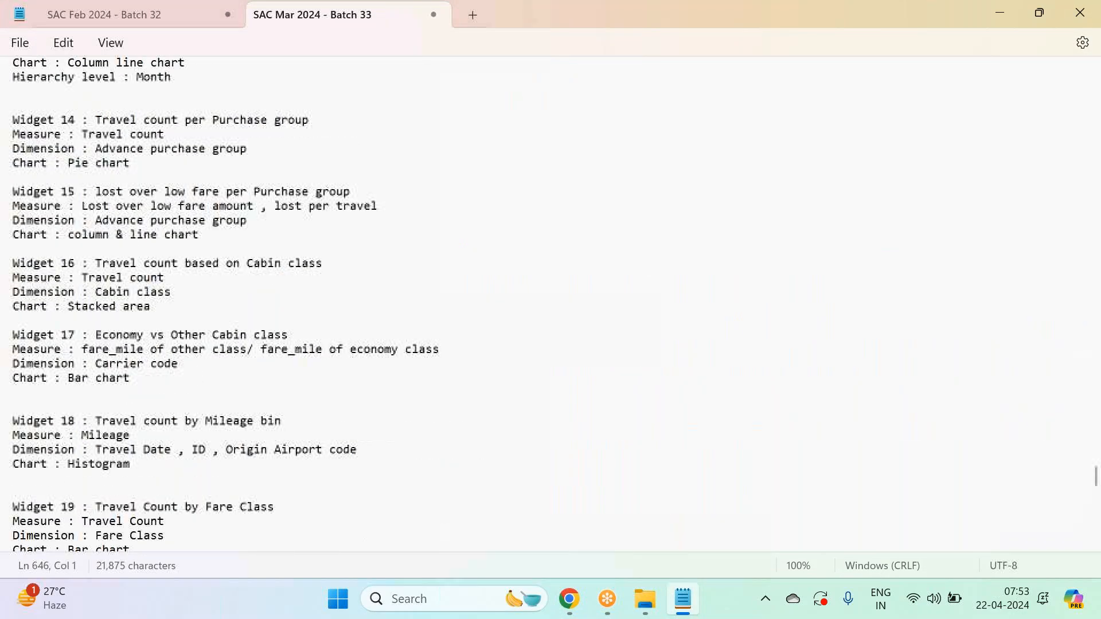
pyautogui.scroll(20, 431, 429)
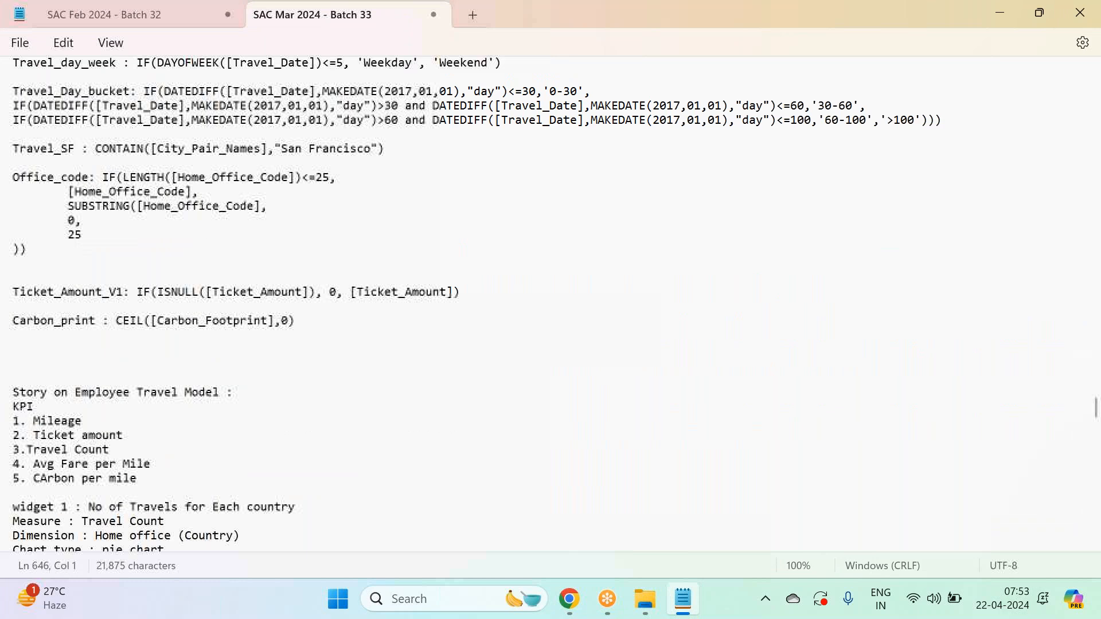
pyautogui.scroll(20, 432, 430)
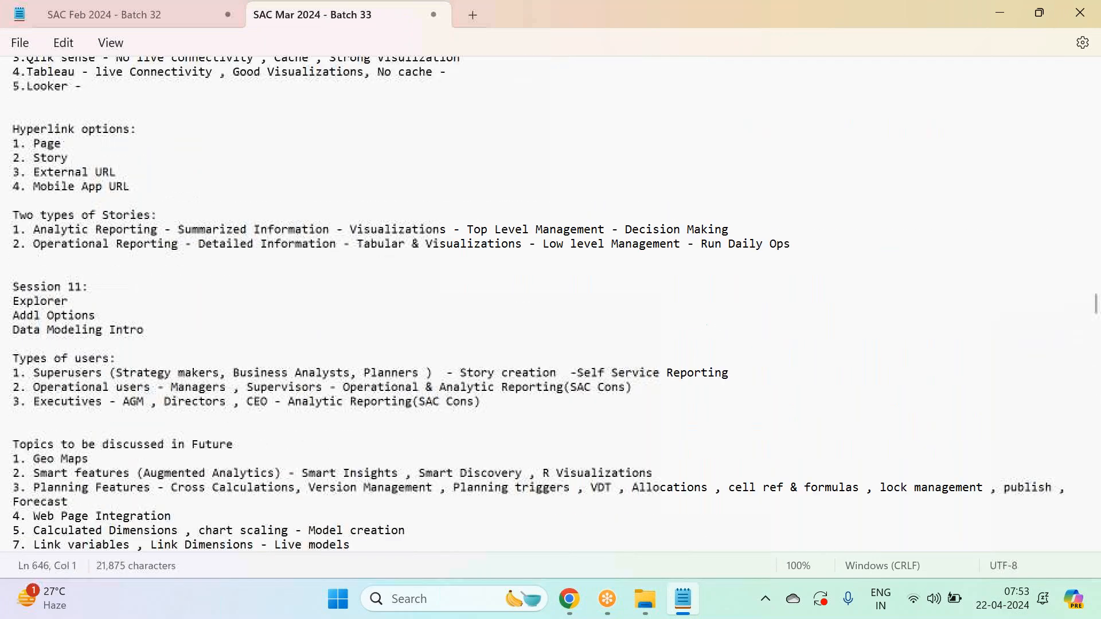
pyautogui.scroll(-13, 432, 430)
pyautogui.moveTo(96, 116); pyautogui.dragTo(7, 102)
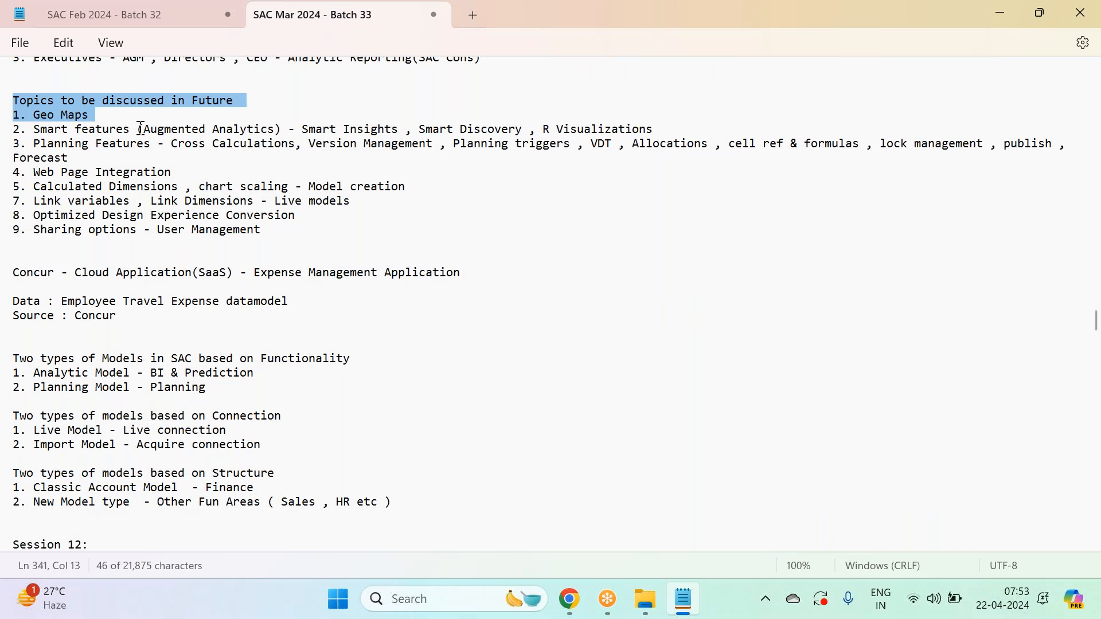
pyautogui.moveTo(140, 129); pyautogui.dragTo(13, 129)
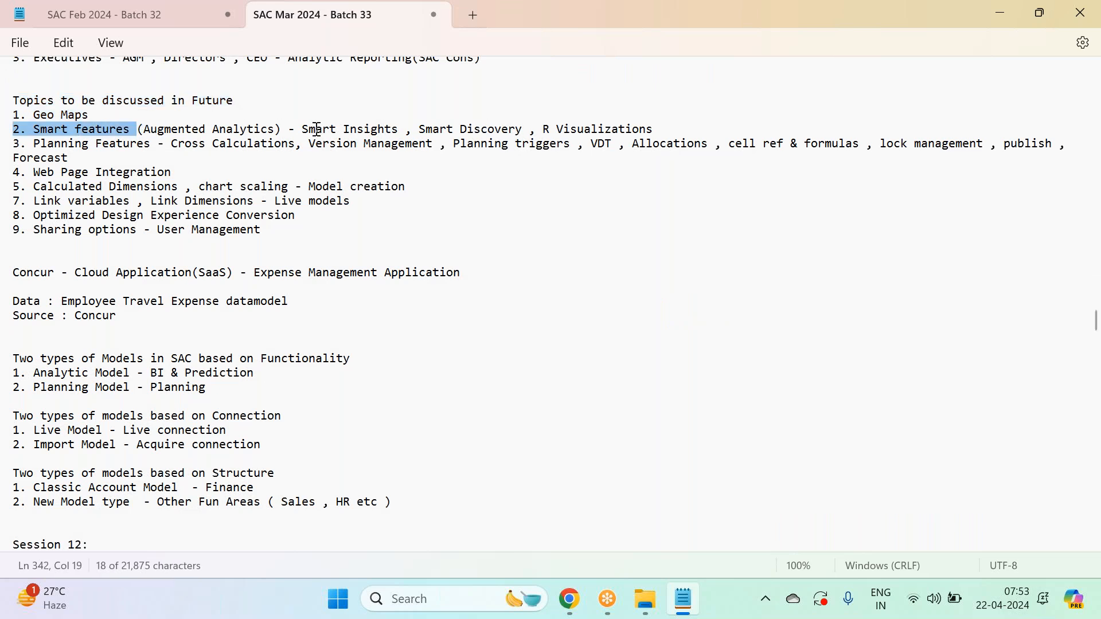
pyautogui.moveTo(302, 129); pyautogui.dragTo(412, 129)
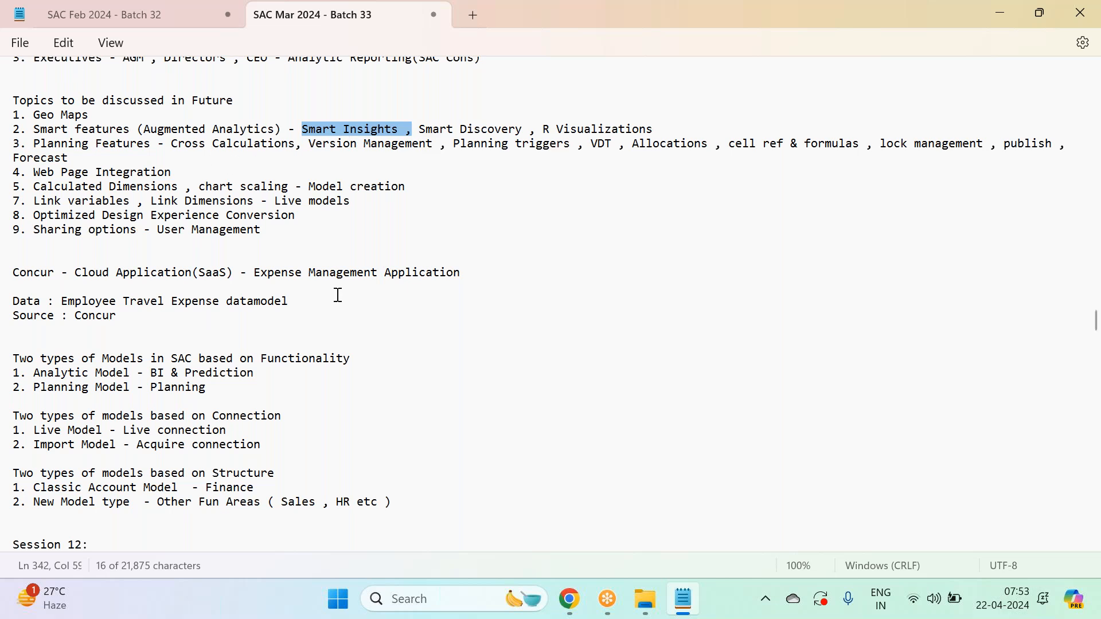
pyautogui.scroll(-1, 340, 299)
pyautogui.scroll(-10, 339, 299)
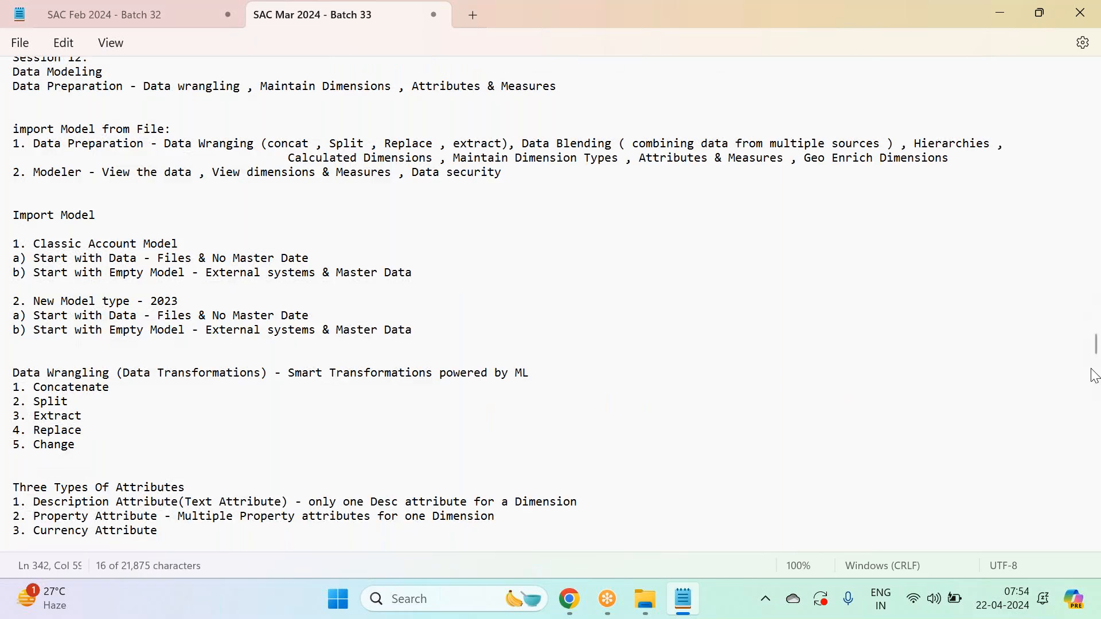
pyautogui.moveTo(1097, 388); pyautogui.dragTo(1096, 533)
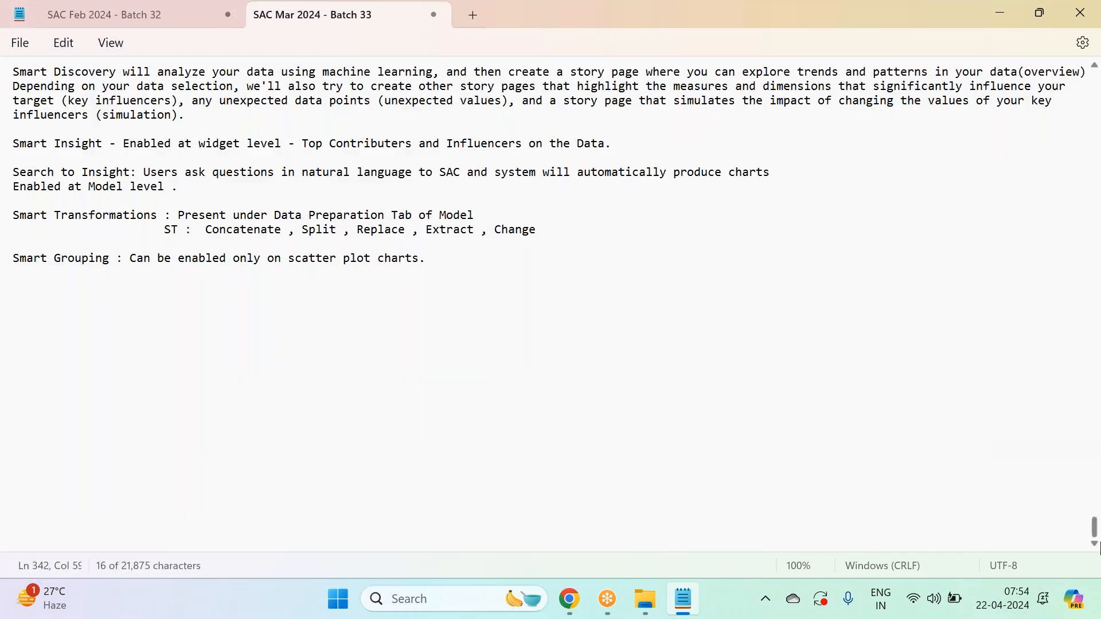
# Switch to Chrome and open the Employee_Travel_Fare_Analysis story from the Employee Travel Analysis folder.
pyautogui.click(574, 602)
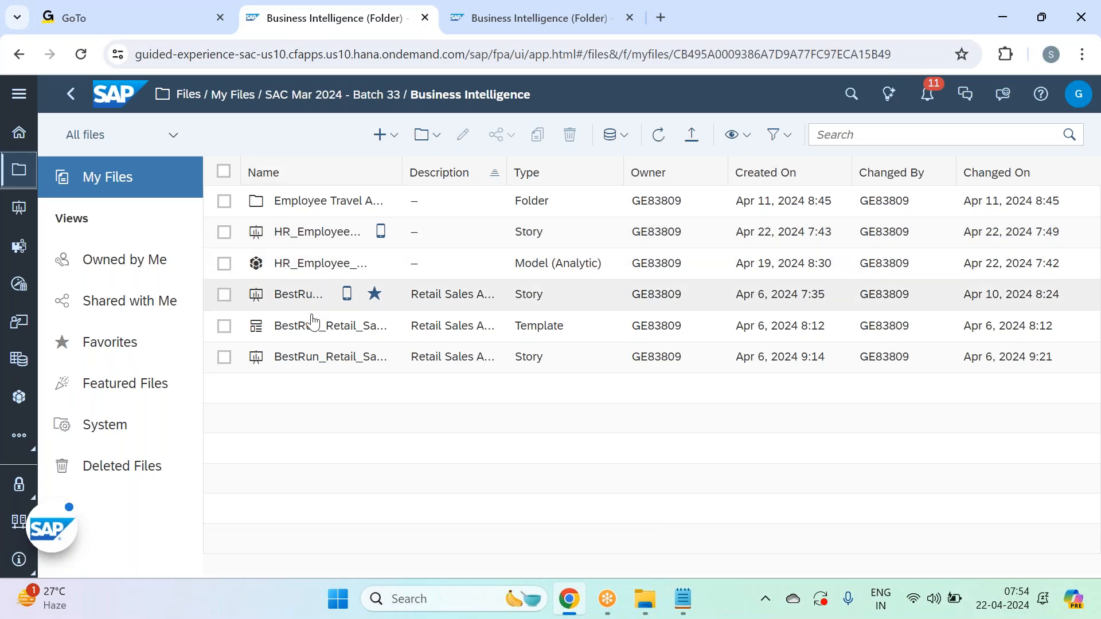
pyautogui.click(299, 202)
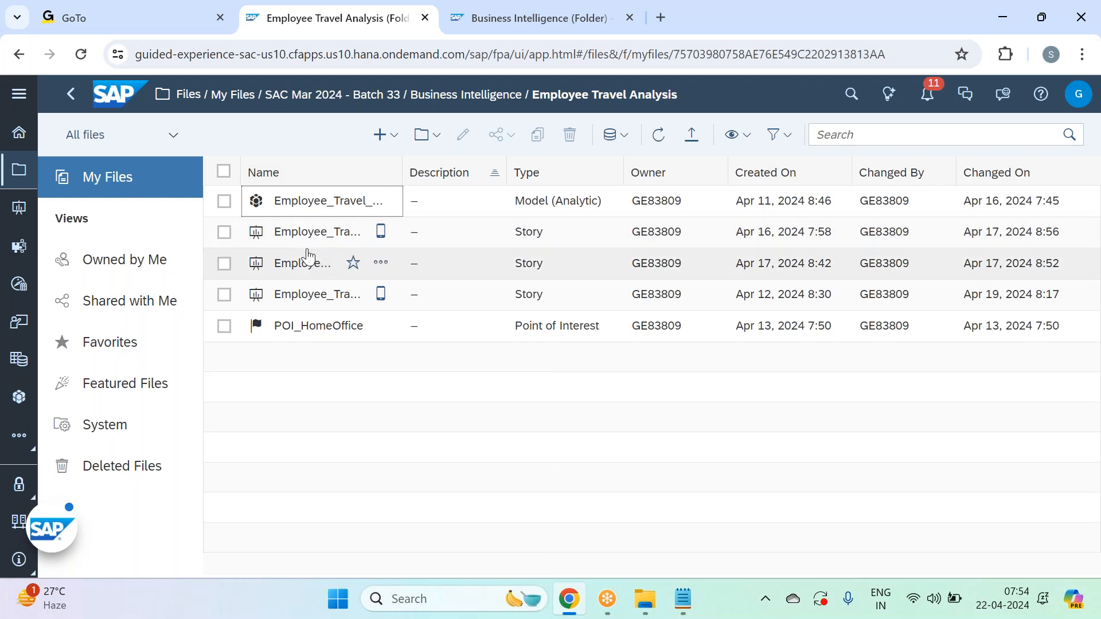
pyautogui.click(307, 241)
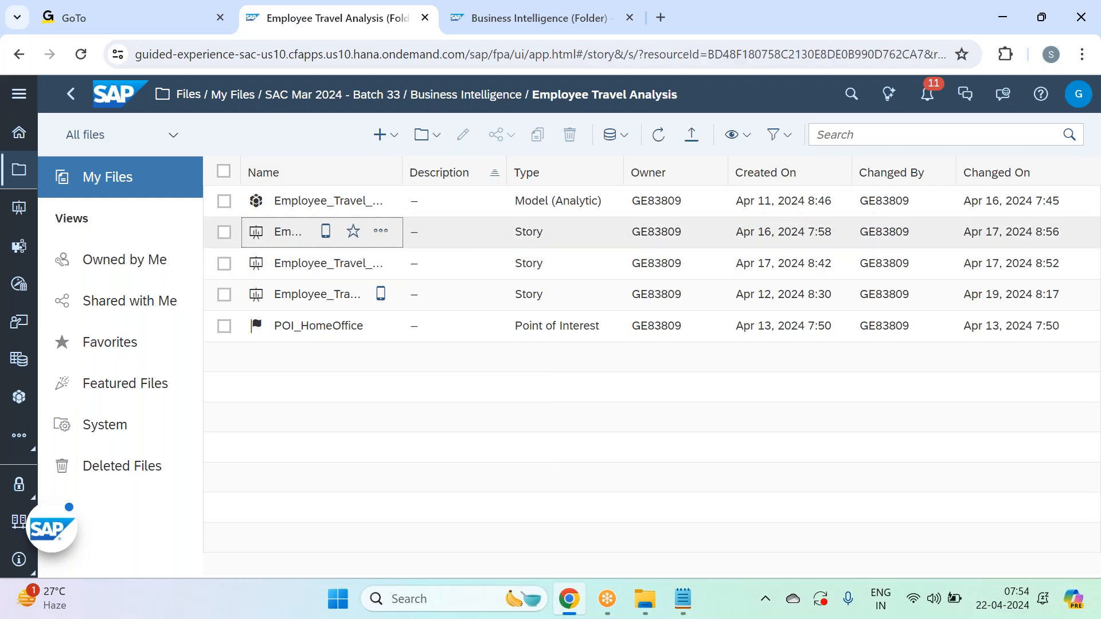
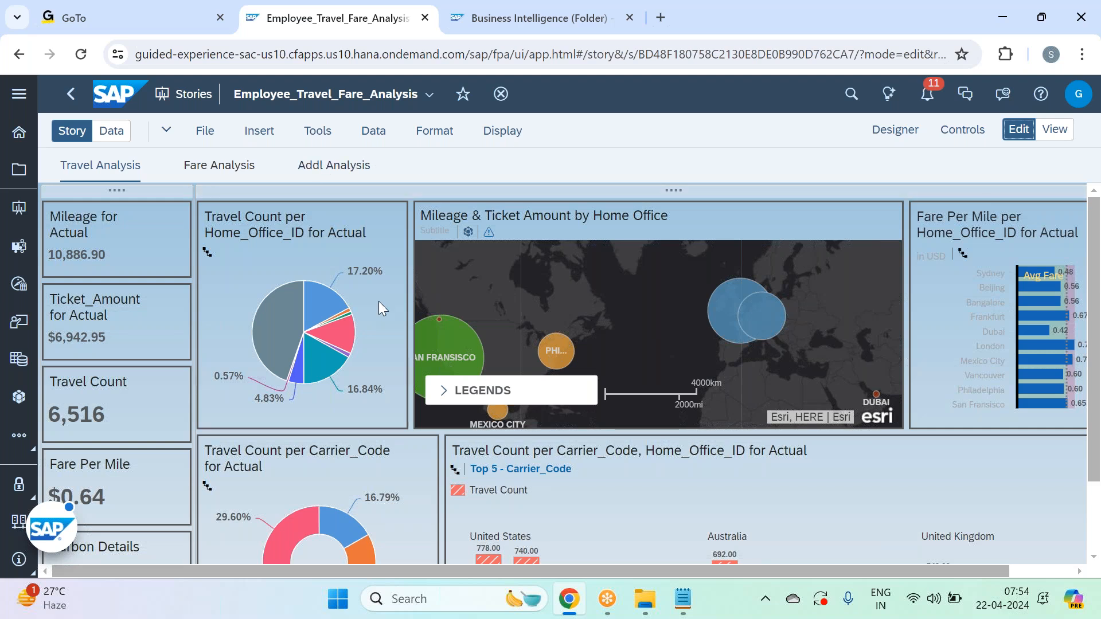
# Look over the widgets on the story's Travel Analysis and Fare Analysis pages, ending on Travel Analysis.
pyautogui.scroll(-1, 378, 301)
pyautogui.scroll(-1, 379, 302)
pyautogui.scroll(2, 379, 302)
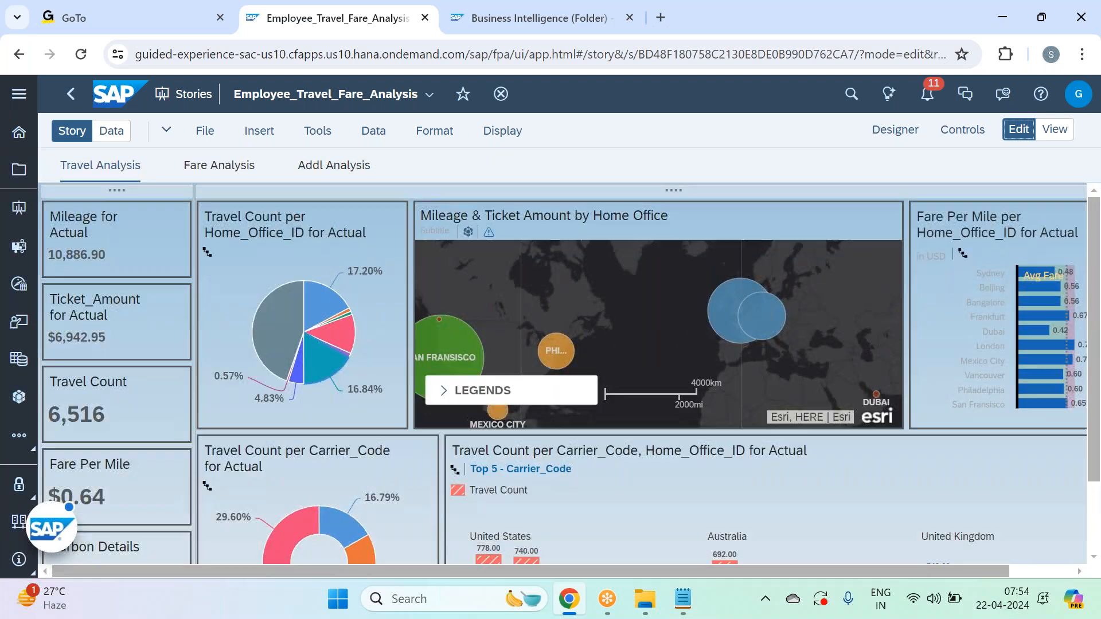
pyautogui.click(213, 165)
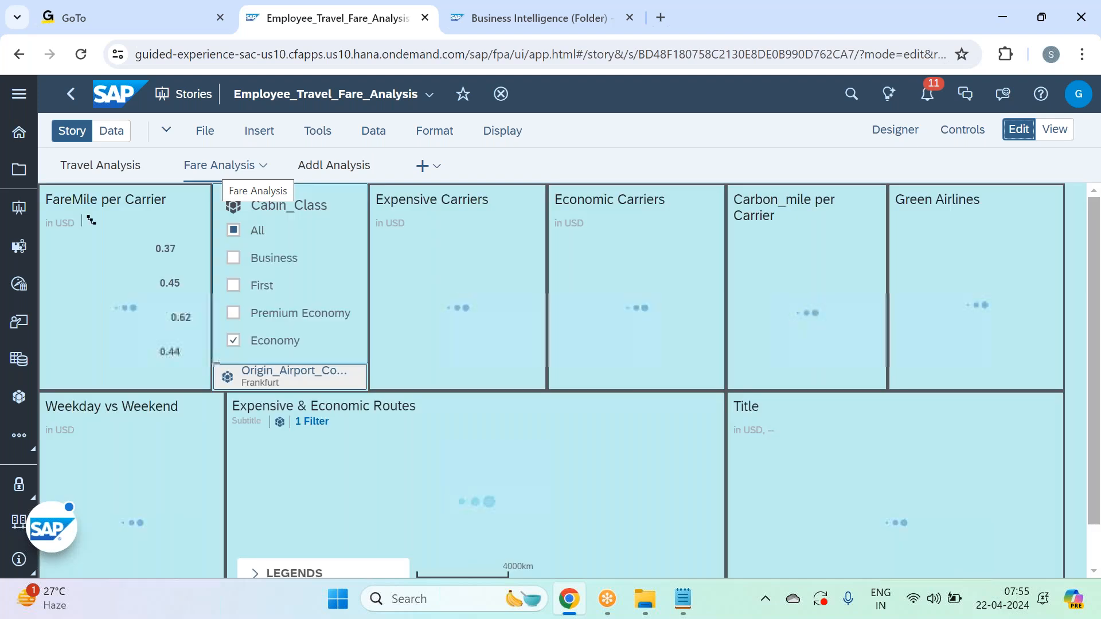
pyautogui.click(125, 160)
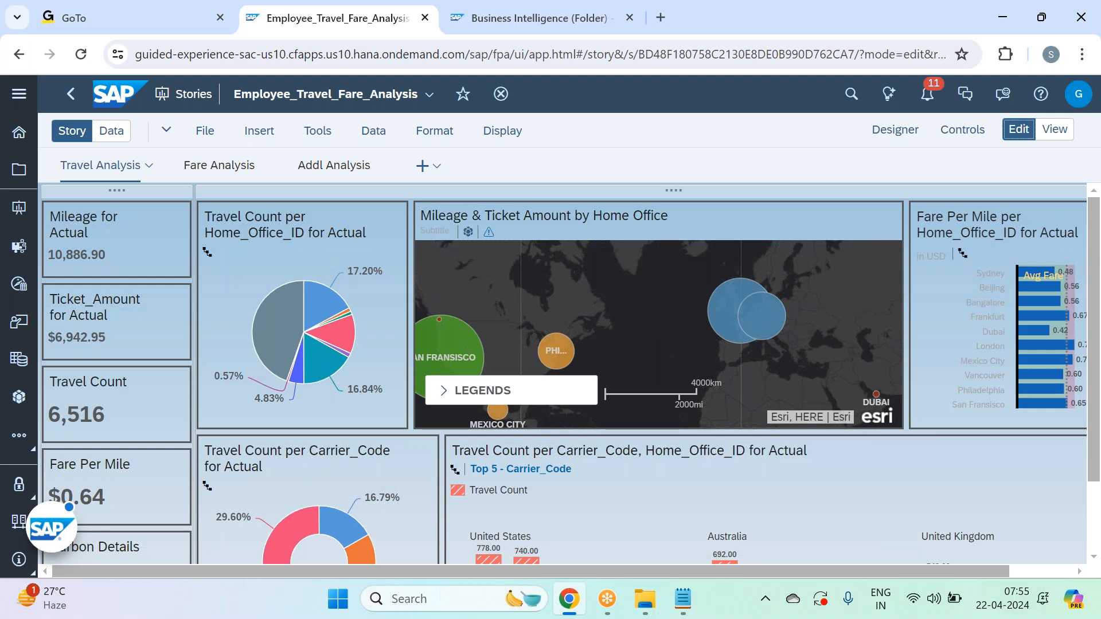
# Add Smart Insights to the Travel Count per Home_Office_ID pie chart on the Travel Analysis page.
pyautogui.click(384, 225)
pyautogui.moveTo(443, 219)
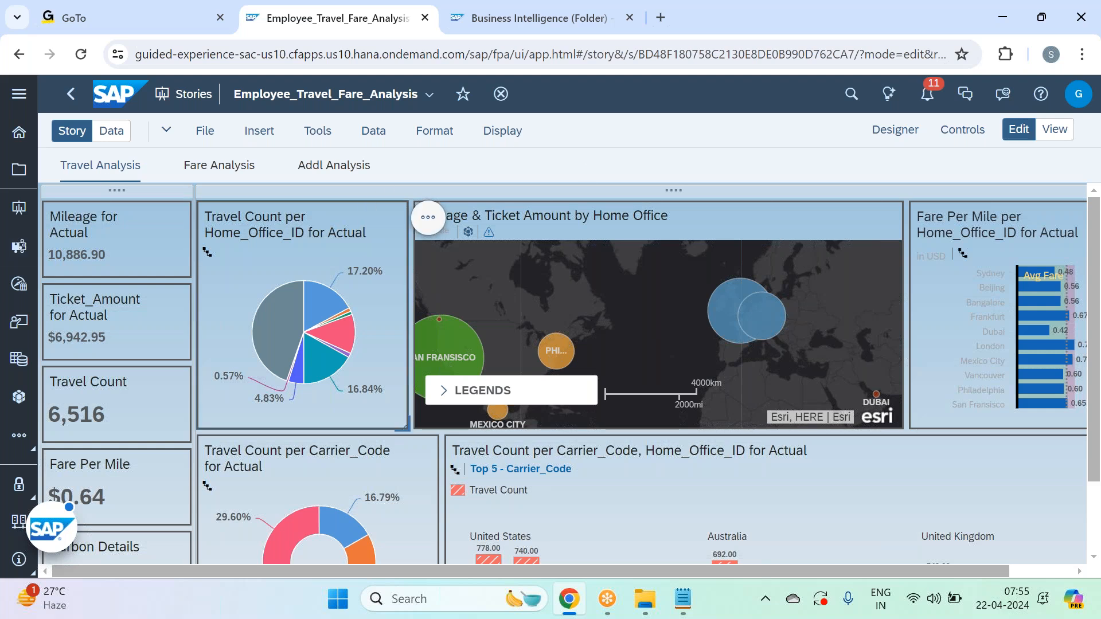
pyautogui.click(430, 220)
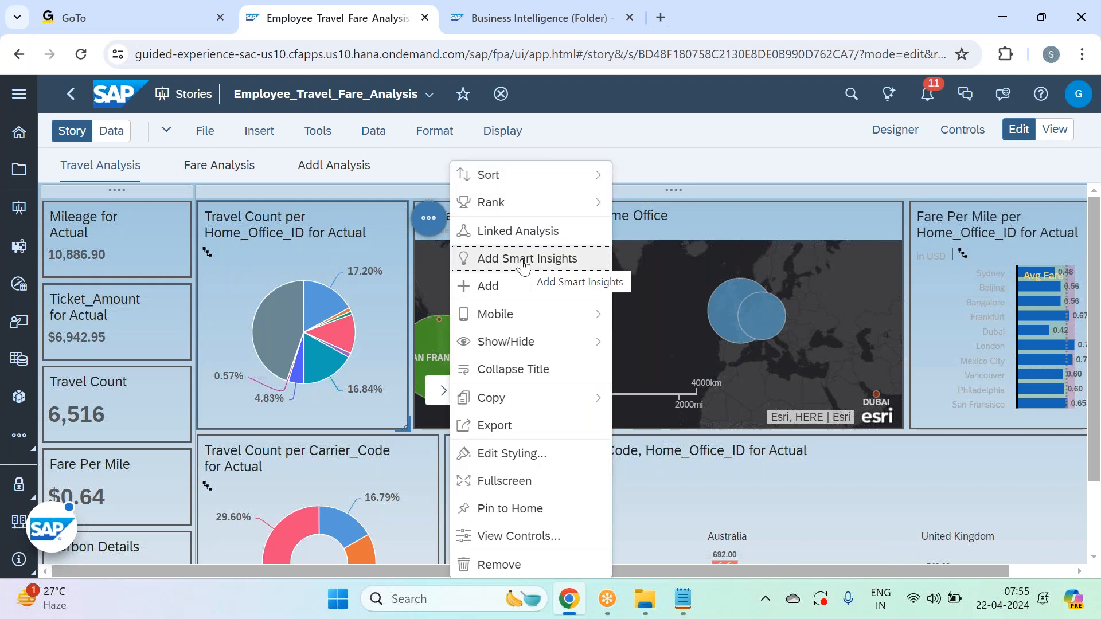
pyautogui.click(524, 261)
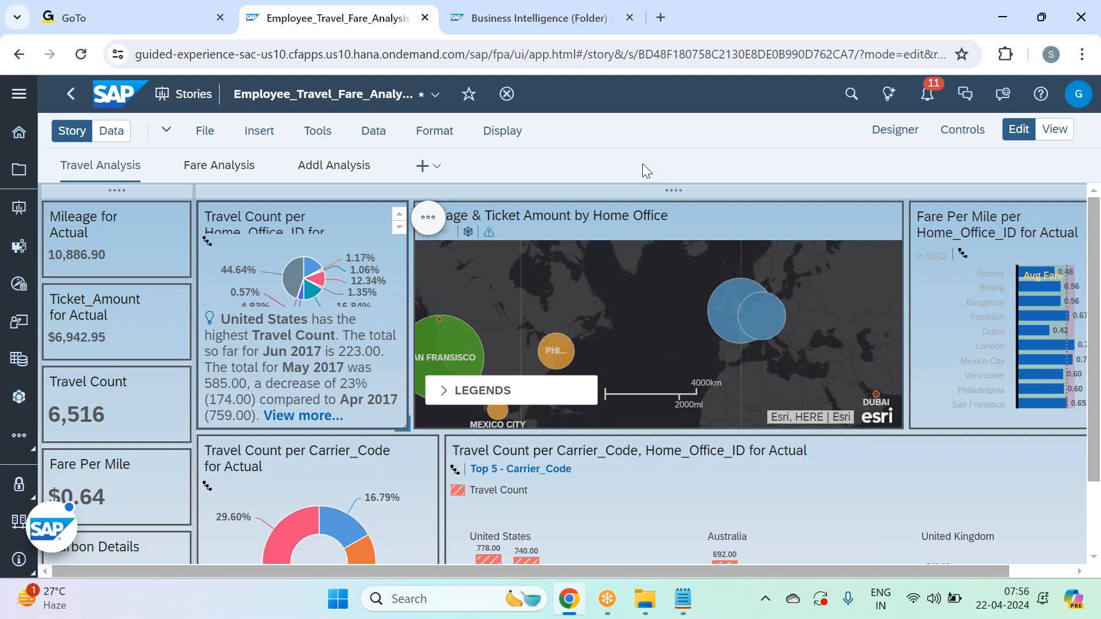
# Open the full Smart Insights for the Travel Count pie chart and examine how the value has changed and is calculated.
pyautogui.tripleClick(314, 423)
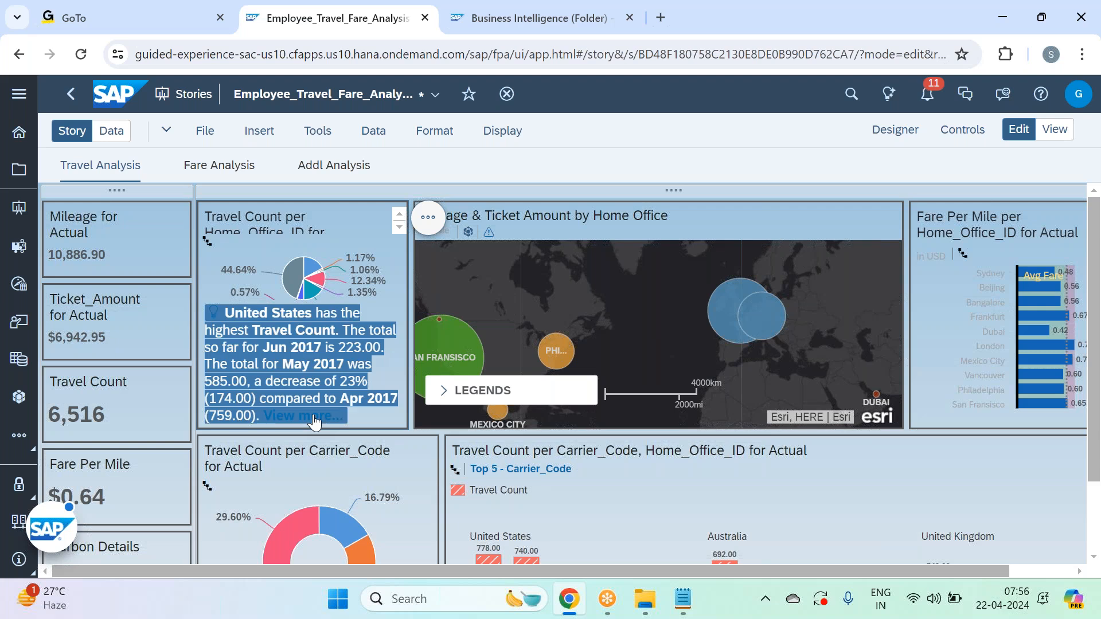
pyautogui.click(314, 422)
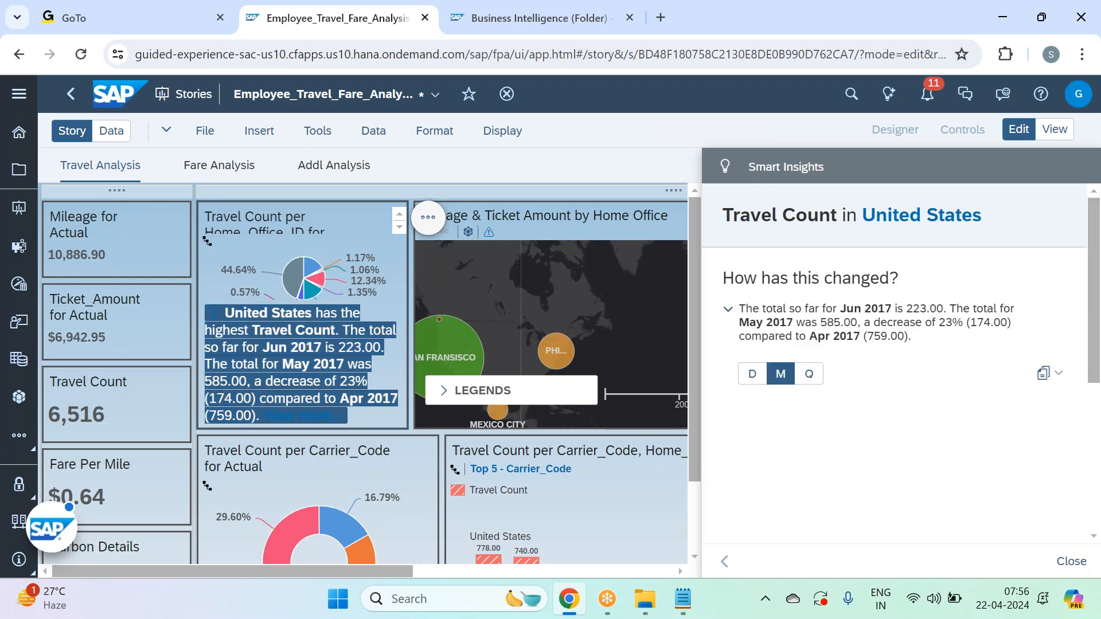
pyautogui.scroll(-5, 895, 364)
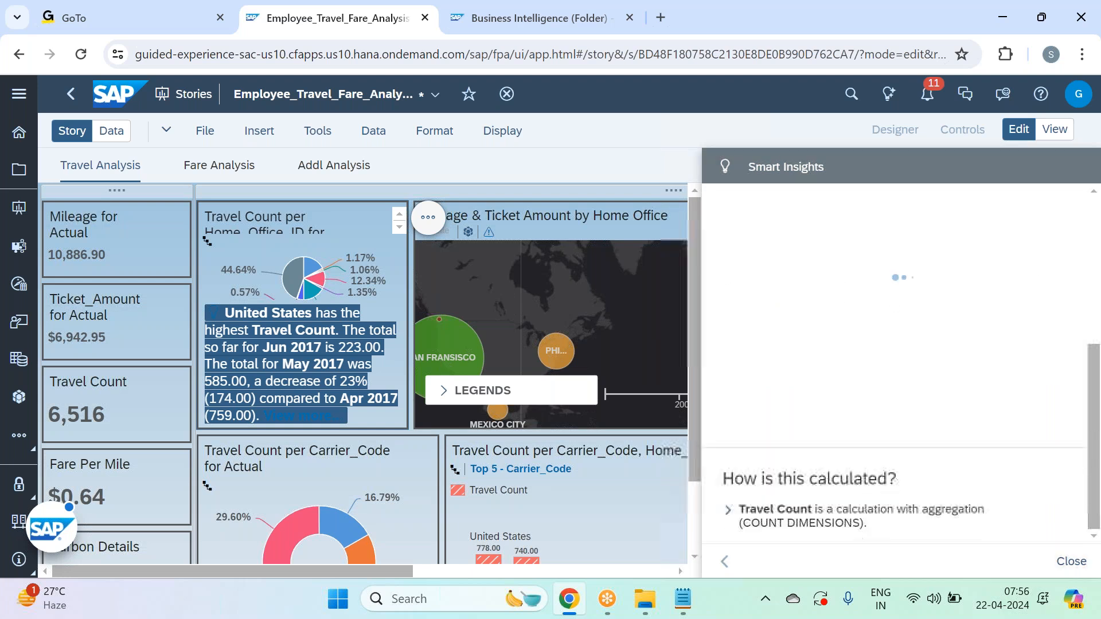
# Close the full Smart Insights and check the Show/Hide options of the Travel Count per Home_Office_ID pie chart.
pyautogui.scroll(5, 895, 364)
pyautogui.click(1071, 559)
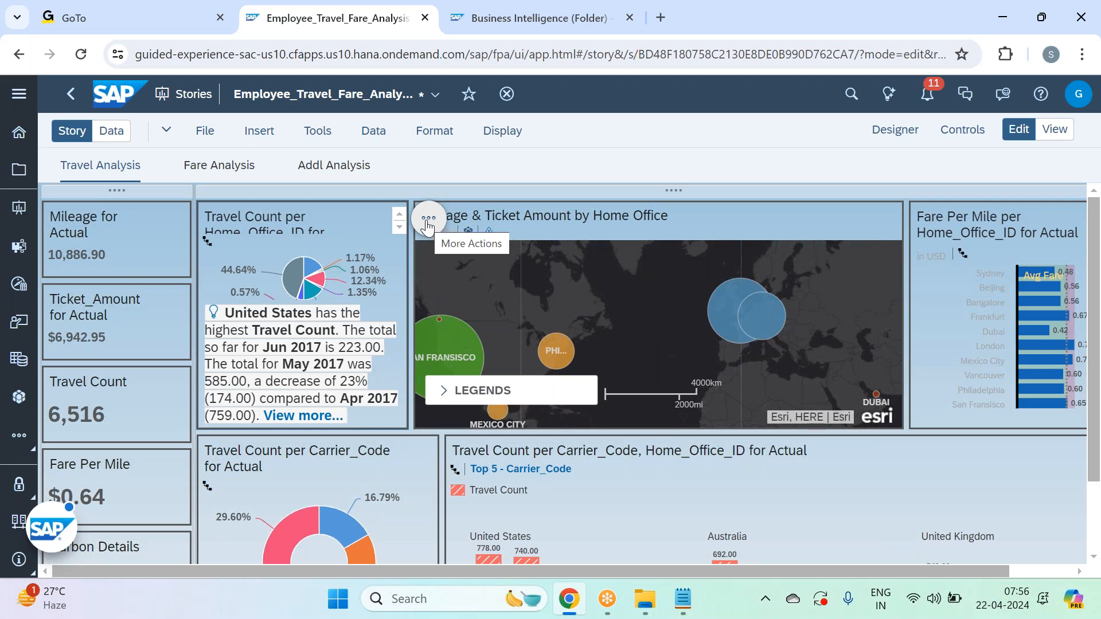
pyautogui.click(427, 223)
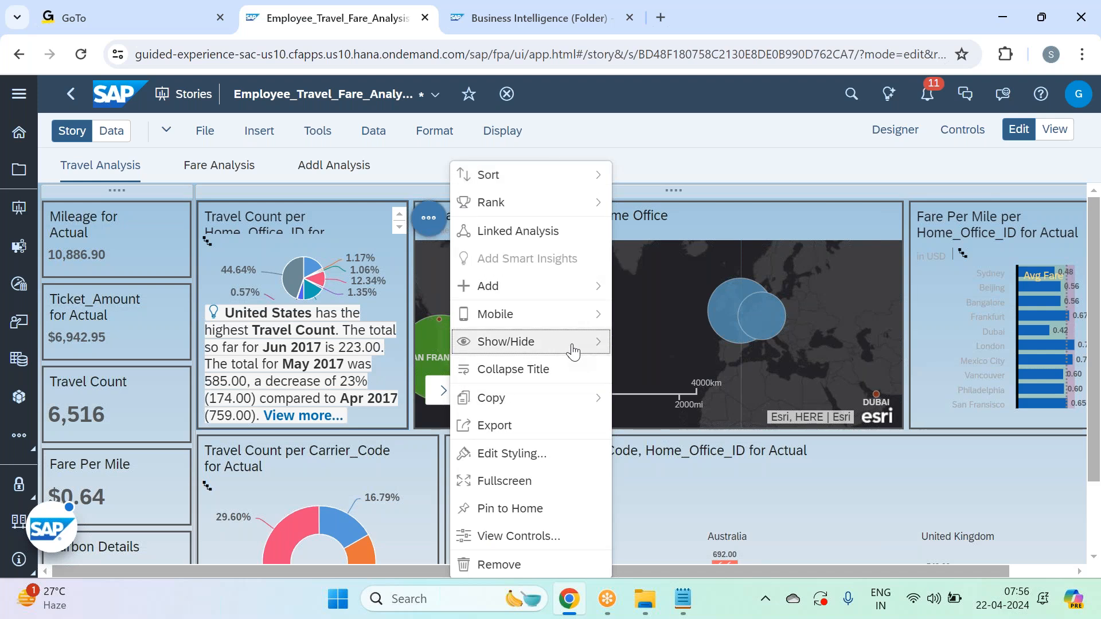
pyautogui.moveTo(572, 350)
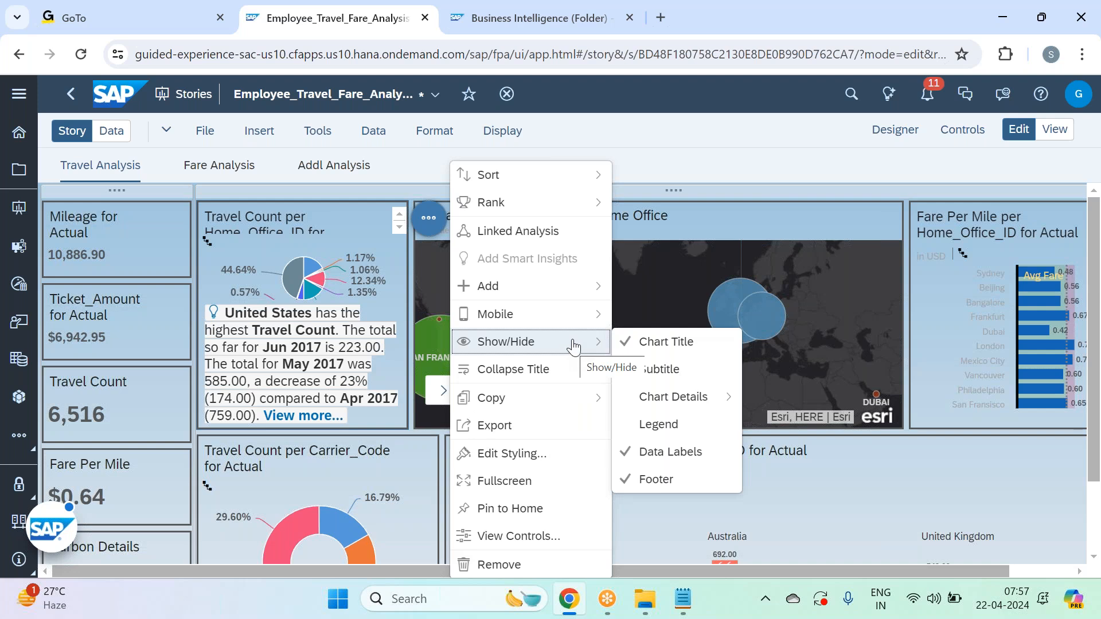
pyautogui.click(614, 137)
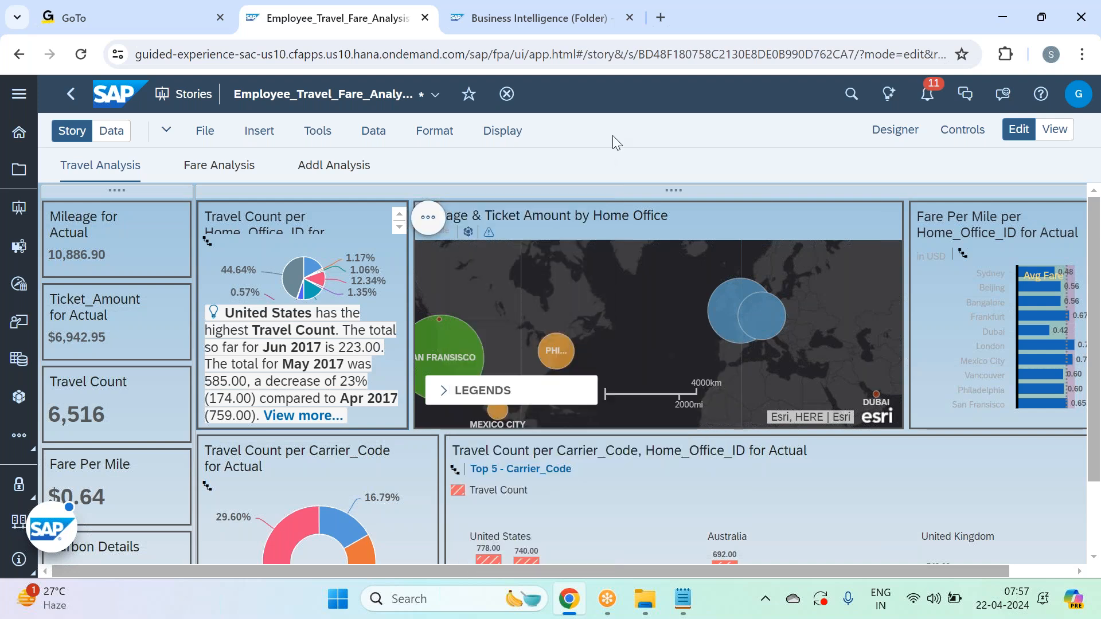
pyautogui.tripleClick(237, 317)
pyautogui.rightClick(236, 317)
pyautogui.press('Escape')
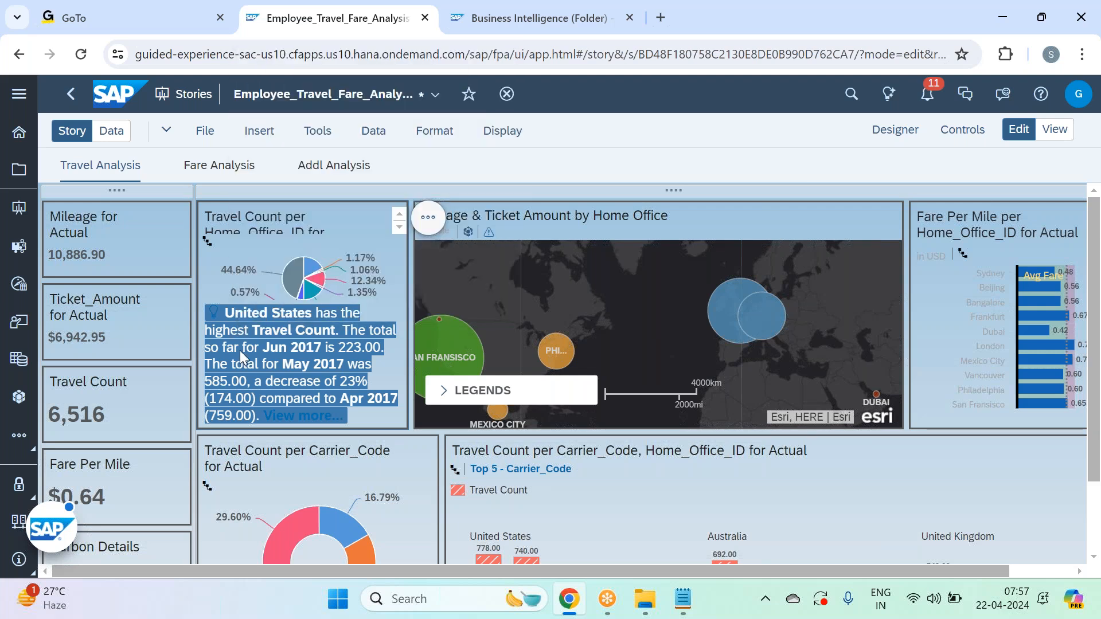
pyautogui.click(401, 214)
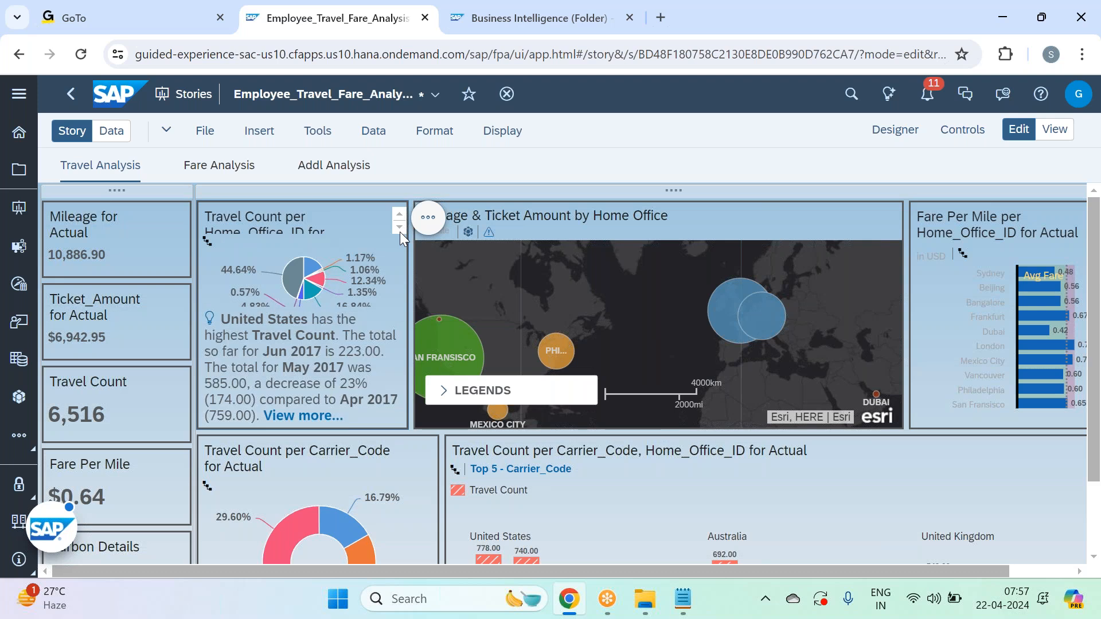
pyautogui.moveTo(347, 259)
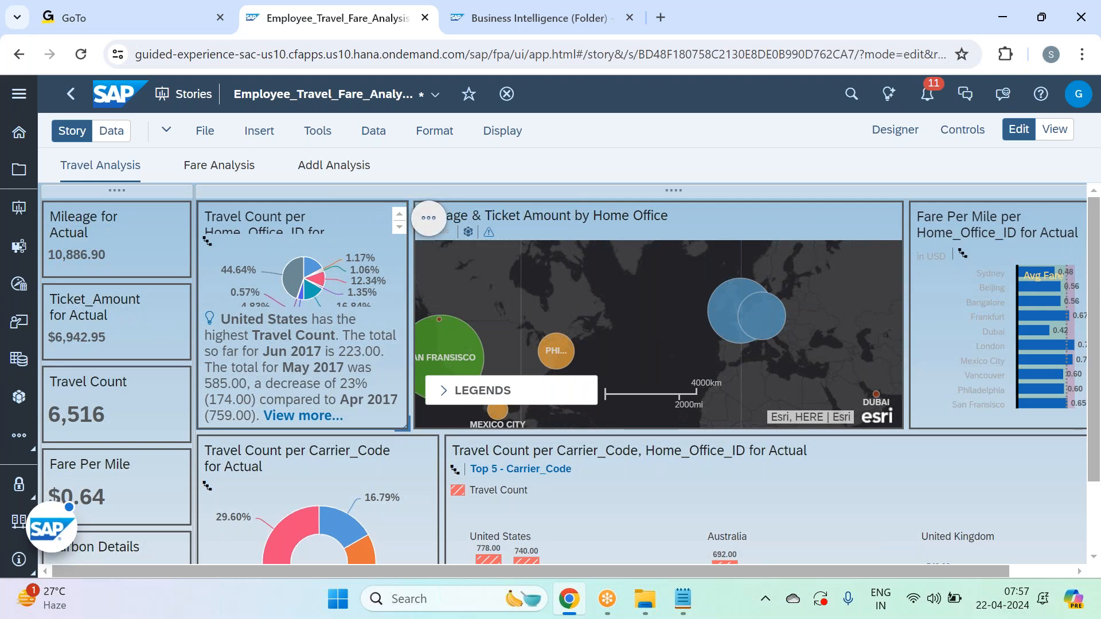
pyautogui.click(423, 222)
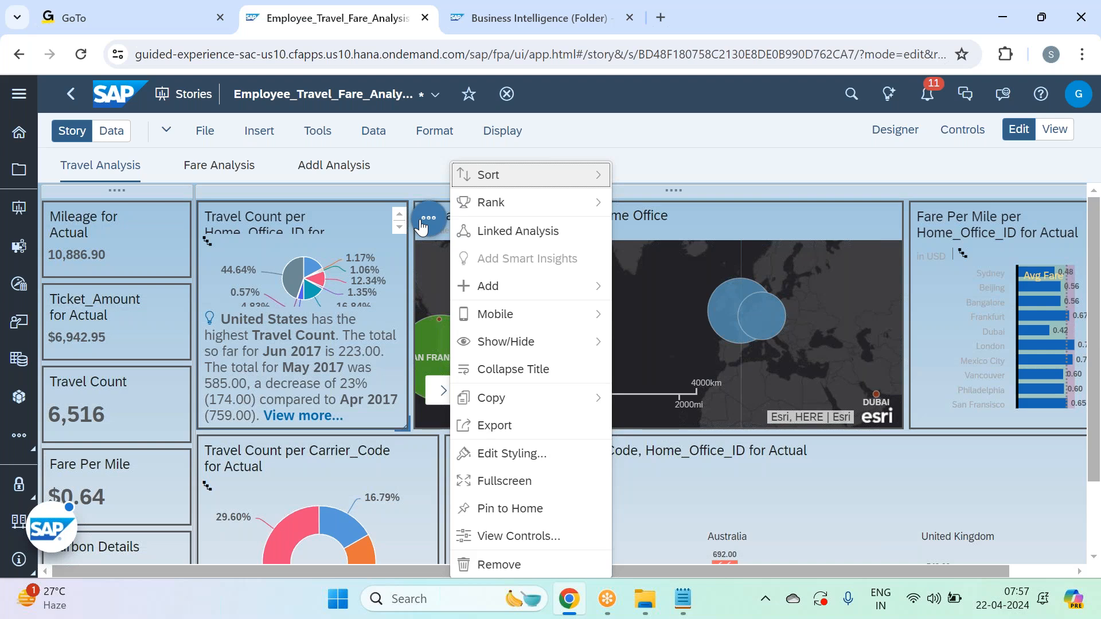
pyautogui.click(354, 214)
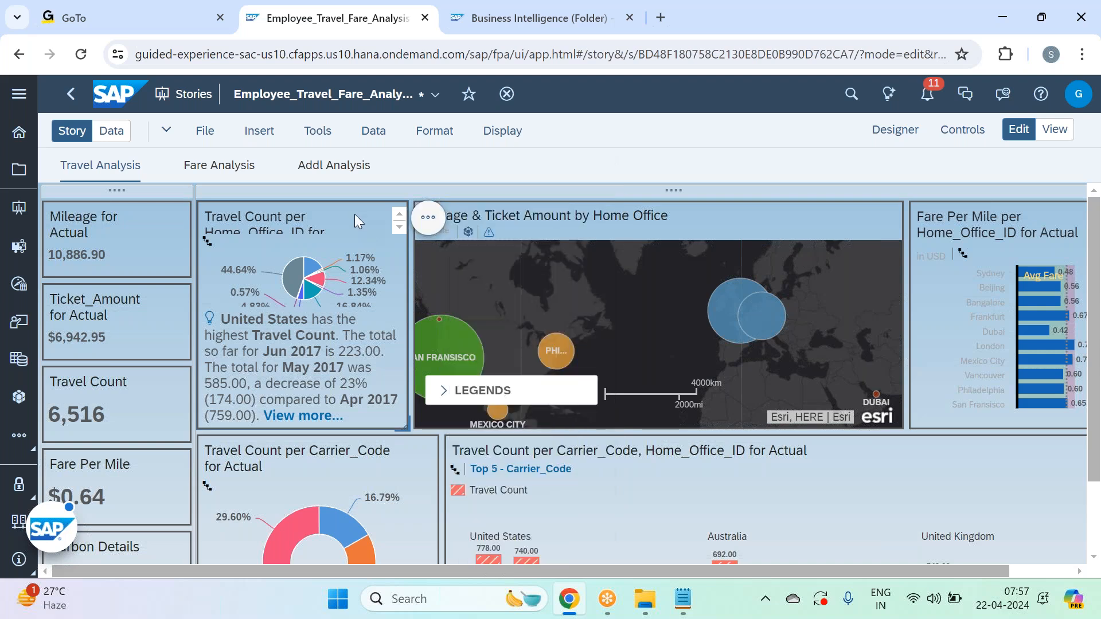
pyautogui.doubleClick(355, 215)
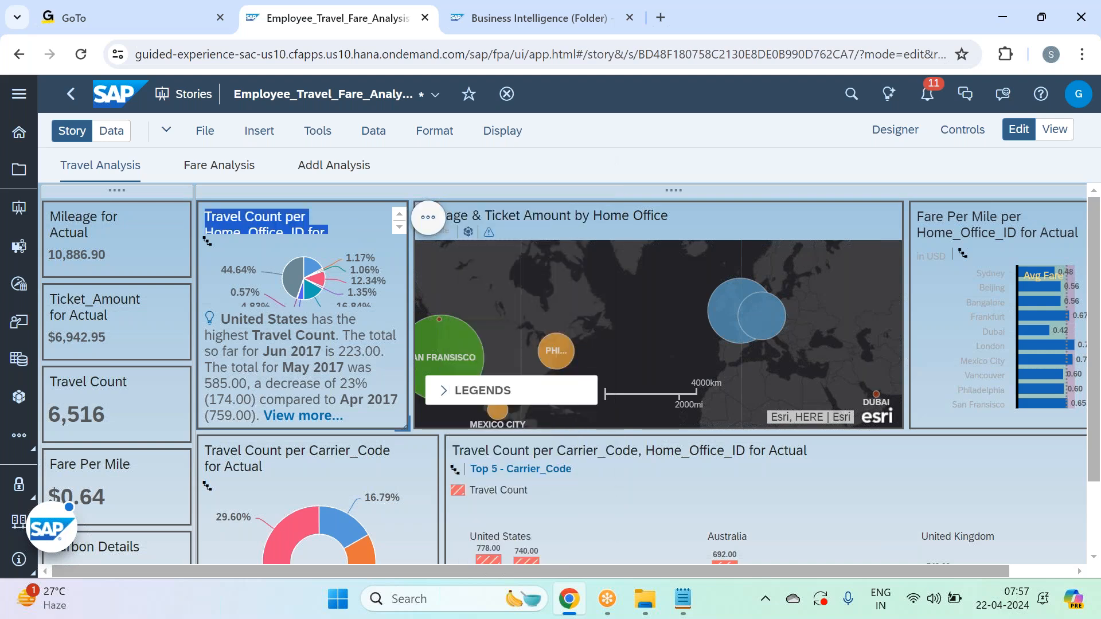
# Remove the Travel Count per Home_Office_ID pie chart and insert a blank chart on the Travel Analysis page.
pyautogui.click(430, 221)
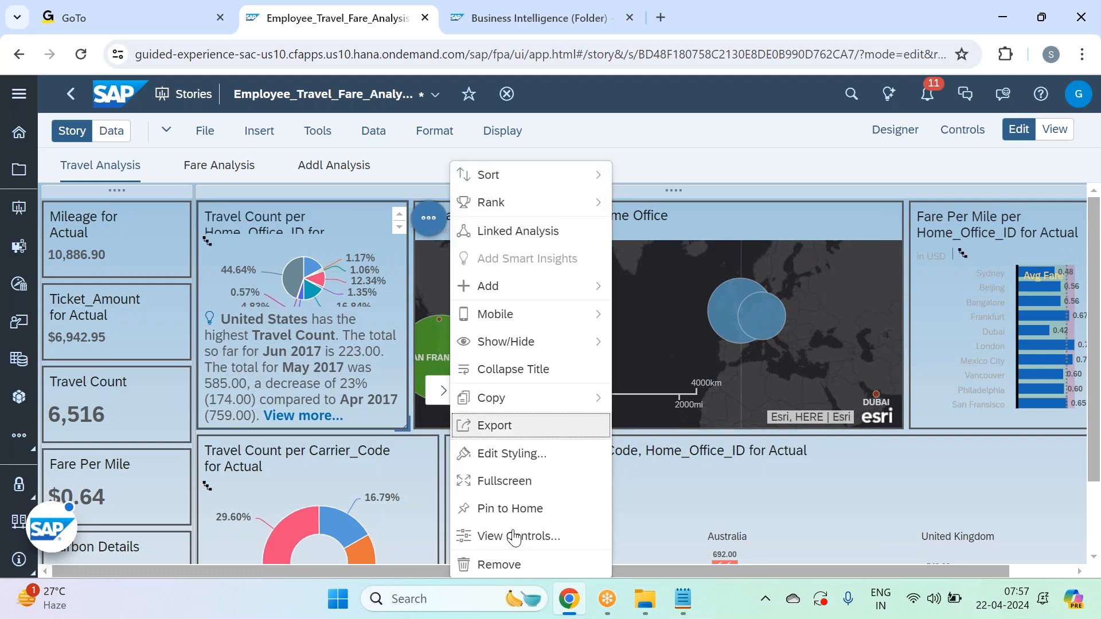
pyautogui.click(529, 565)
pyautogui.click(260, 131)
pyautogui.click(326, 124)
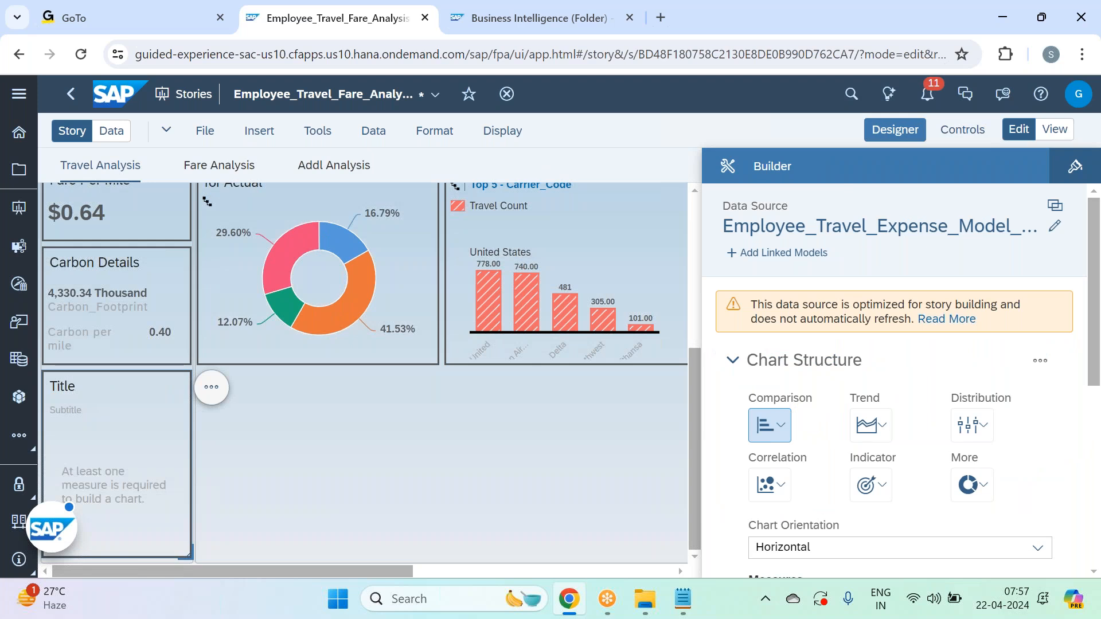
# Move the blank chart into the empty space beside the Mileage & Ticket Amount map and enlarge it to fill the gap.
pyautogui.click(886, 129)
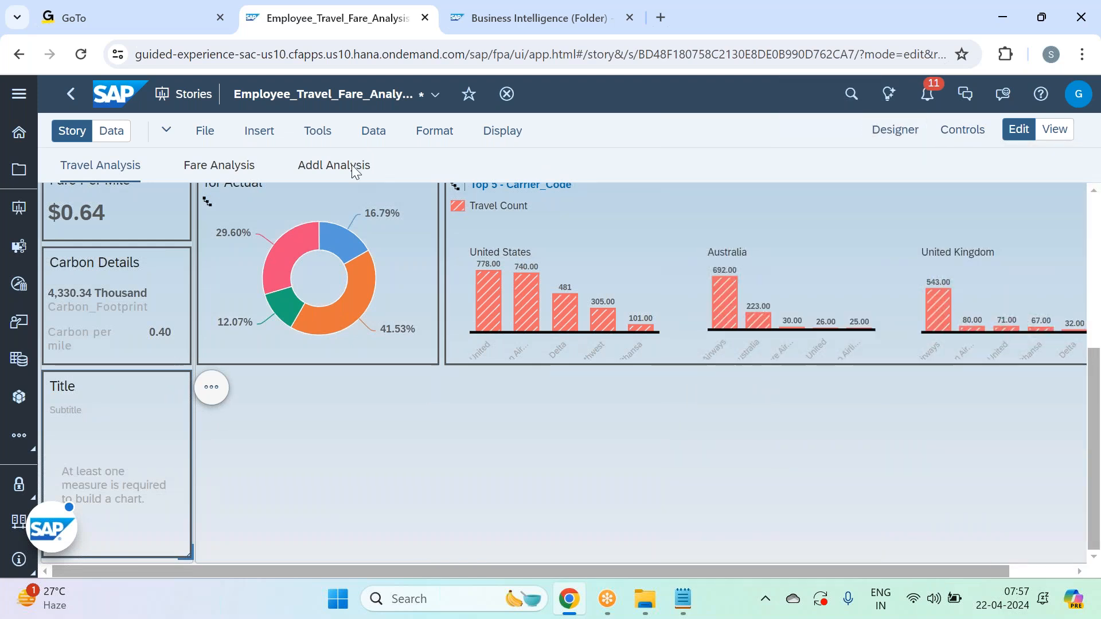
pyautogui.moveTo(158, 394); pyautogui.dragTo(331, 370)
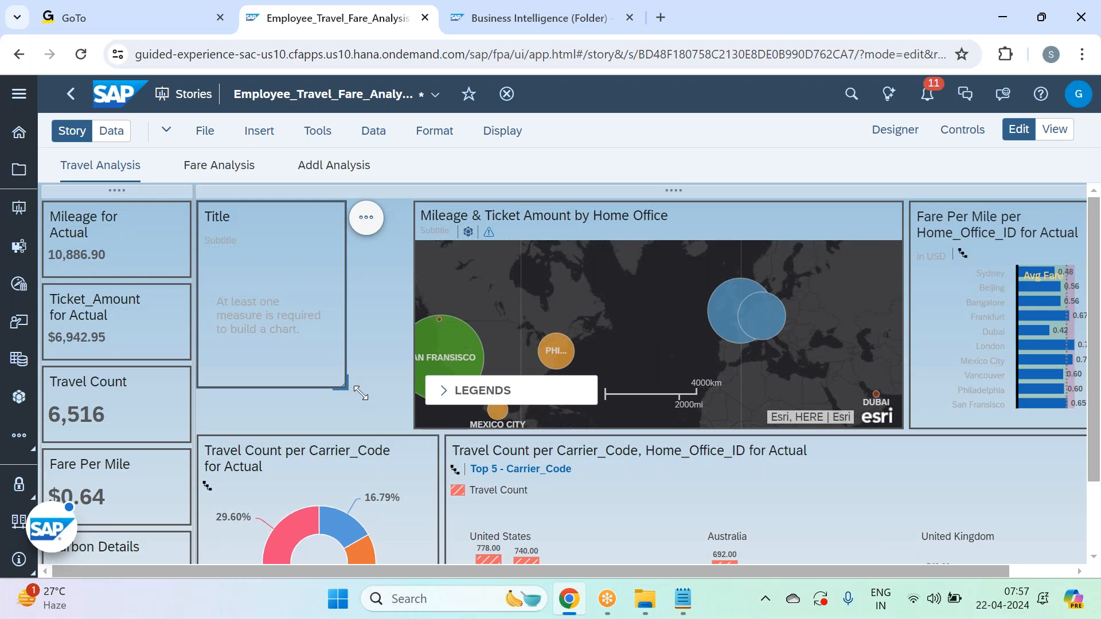
pyautogui.moveTo(361, 394); pyautogui.dragTo(423, 436)
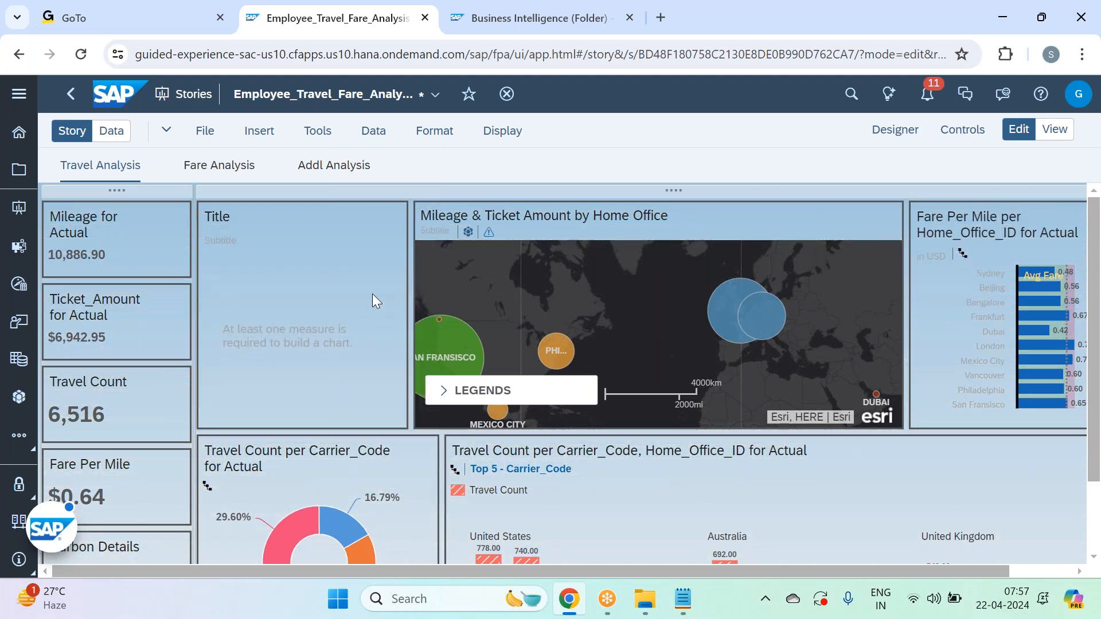
# Set the blank chart's type to Pie.
pyautogui.click(896, 130)
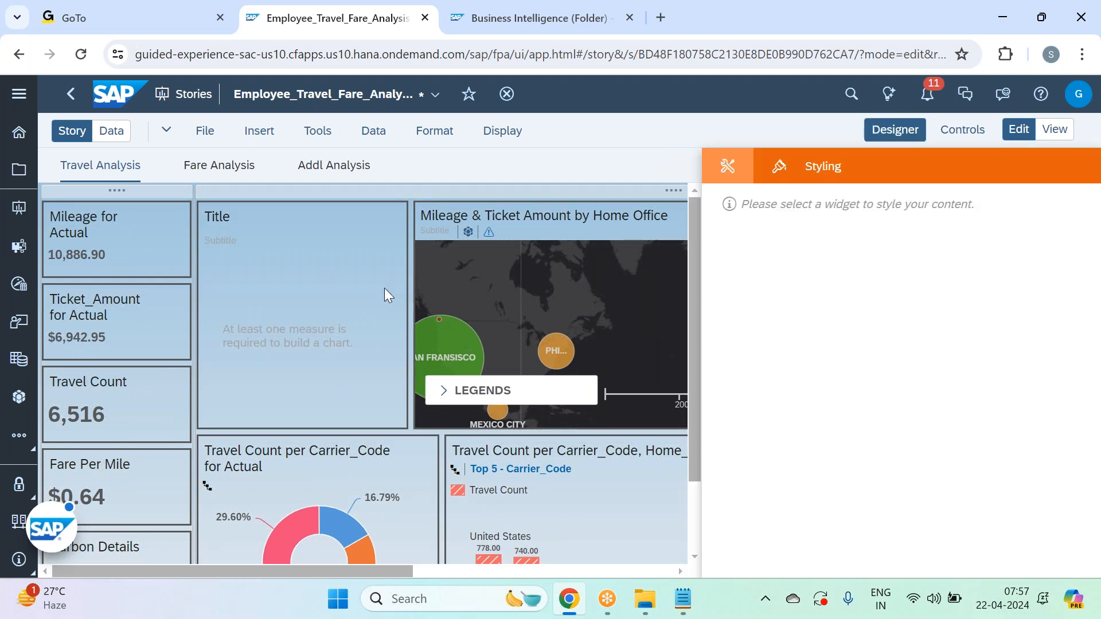
pyautogui.click(729, 167)
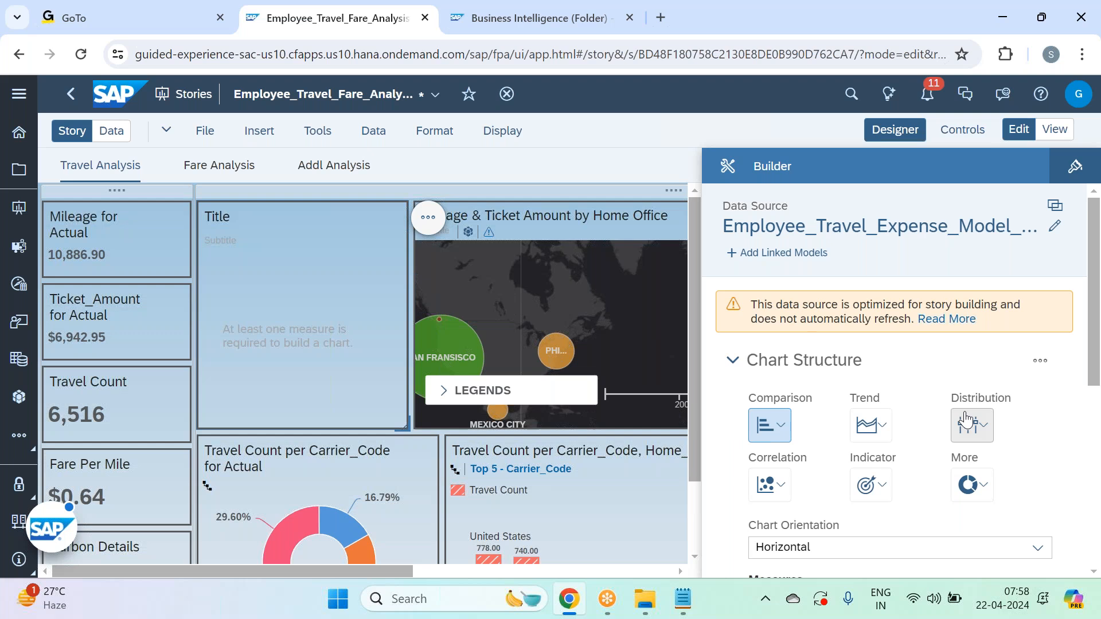
pyautogui.scroll(-3, 969, 425)
pyautogui.click(972, 312)
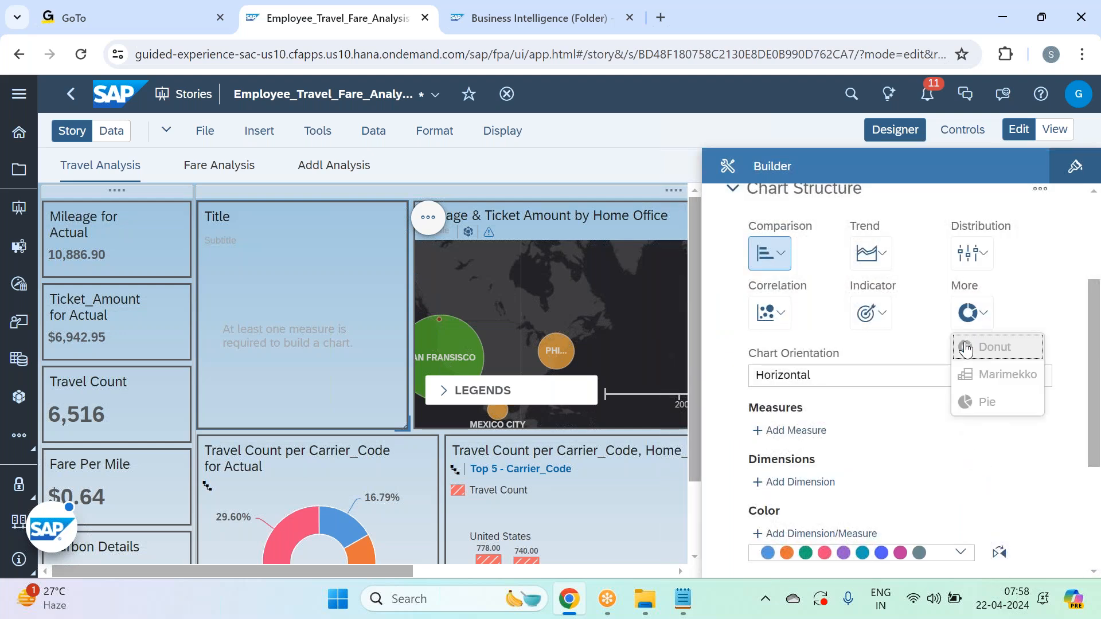
pyautogui.click(967, 347)
pyautogui.click(982, 324)
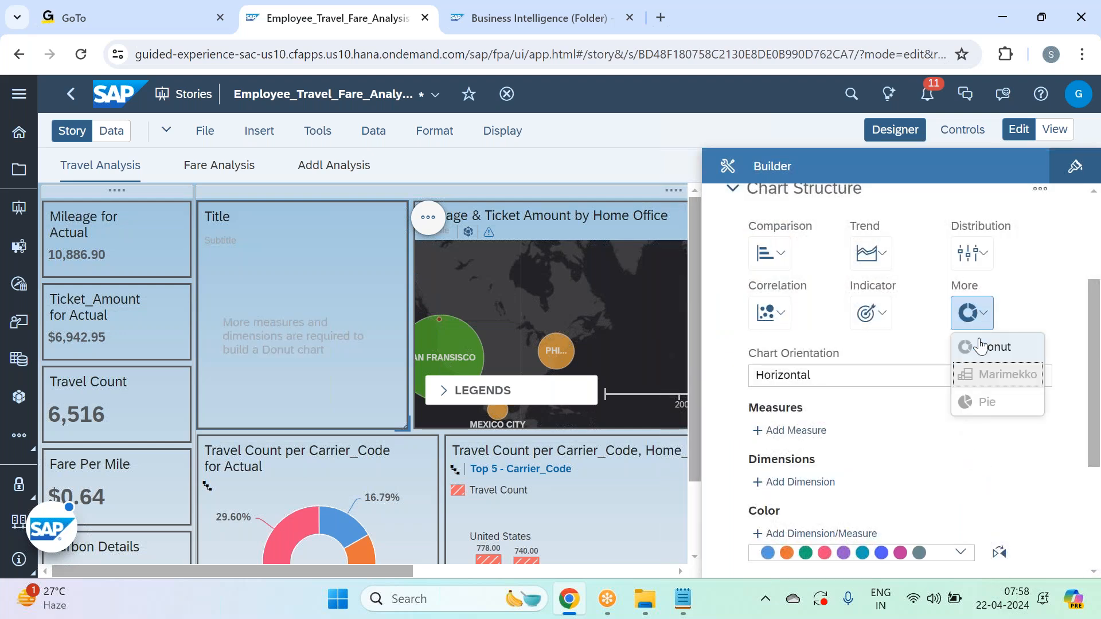
pyautogui.click(975, 401)
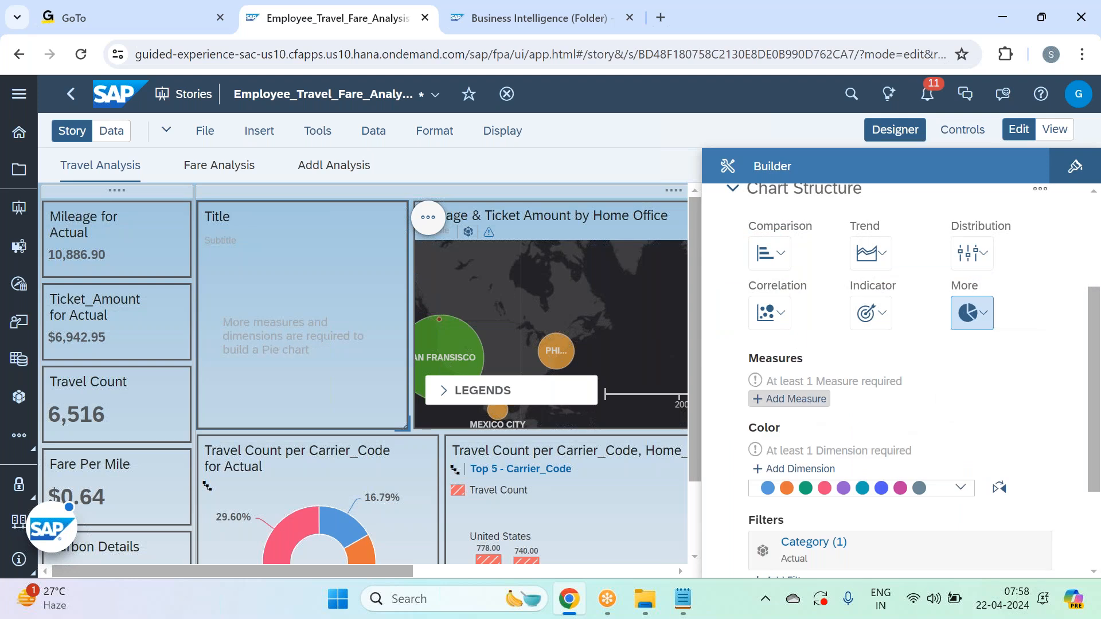
# Add Travel Count as the pie chart's measure and Home_Office_ID as its color dimension.
pyautogui.click(803, 398)
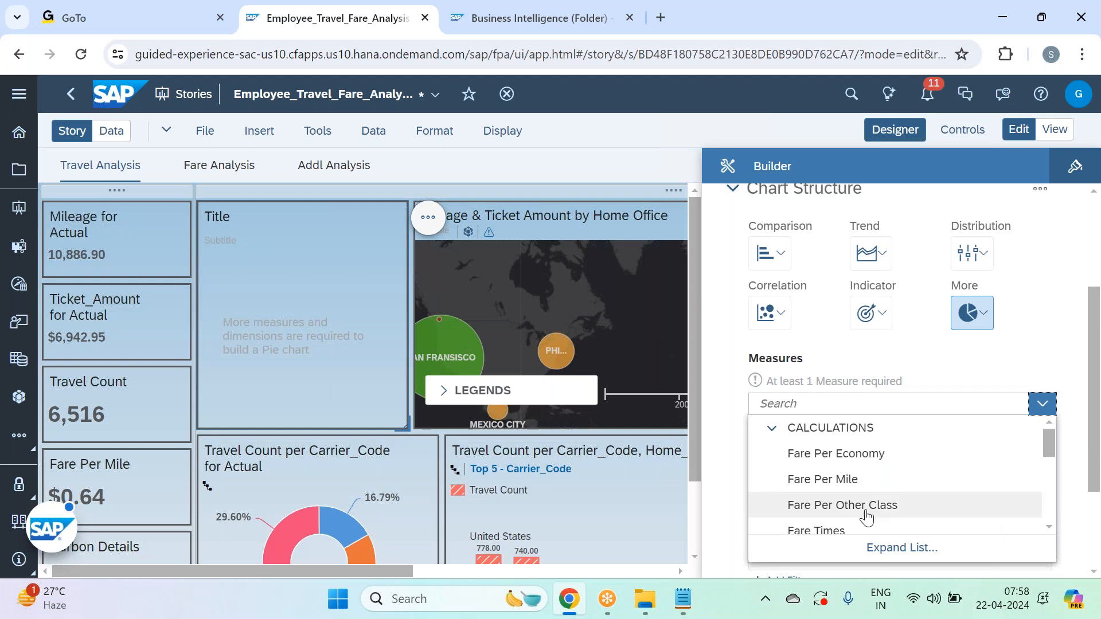
pyautogui.scroll(-3, 857, 492)
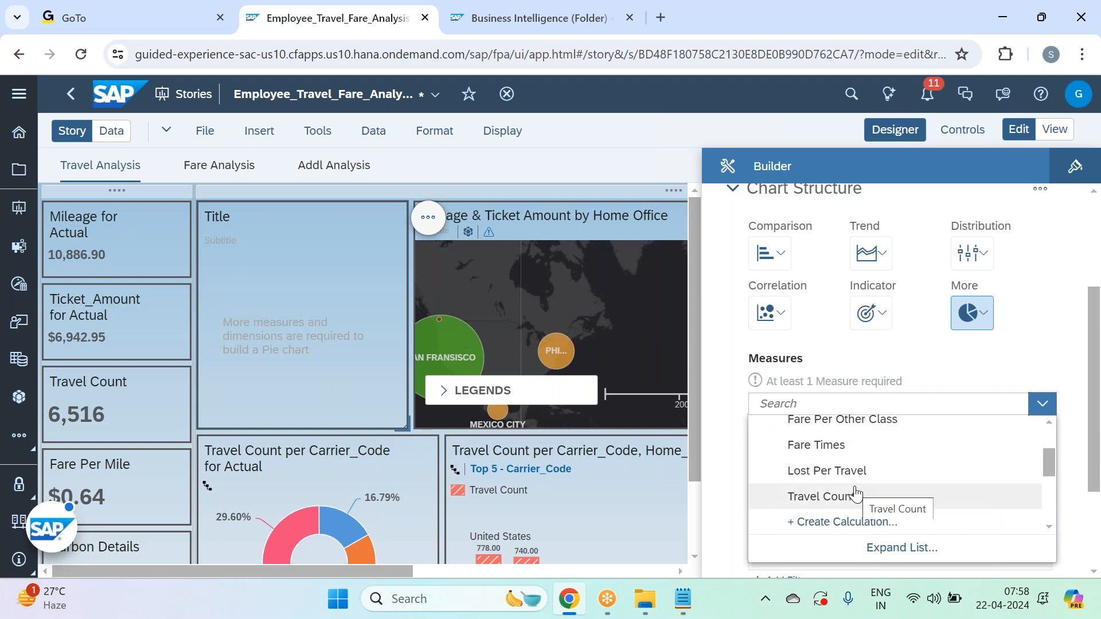
pyautogui.click(856, 494)
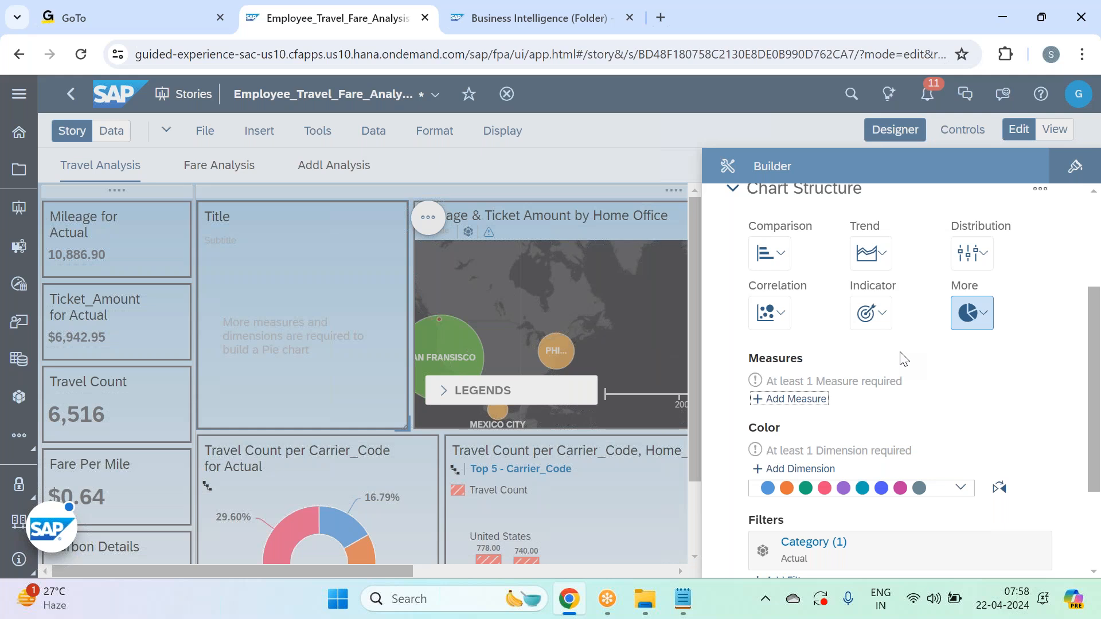
pyautogui.click(794, 462)
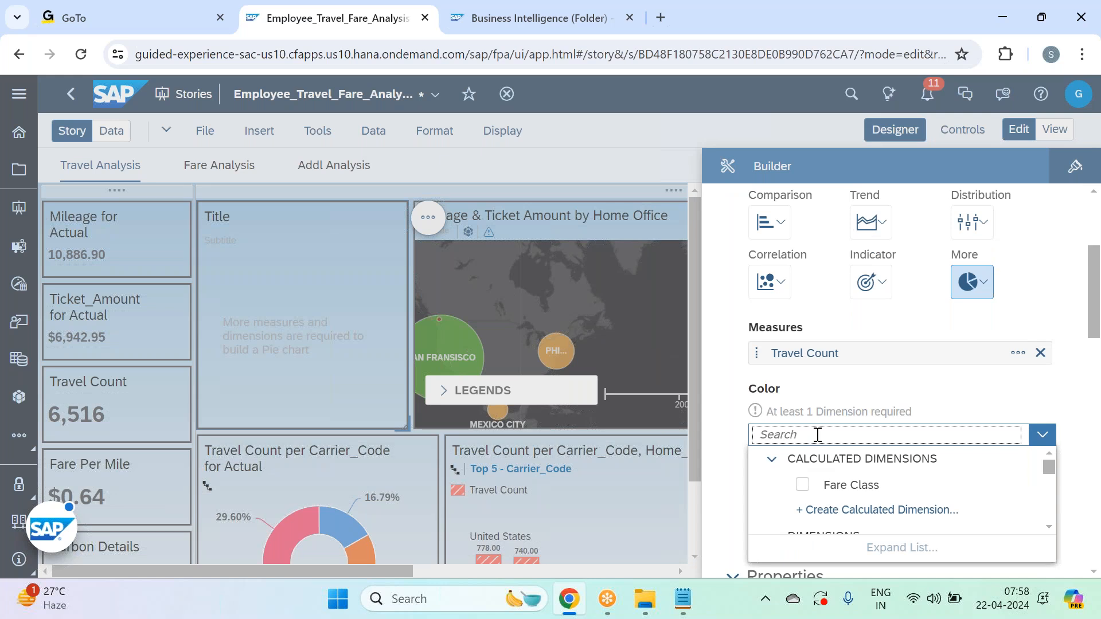
pyautogui.write('hom')
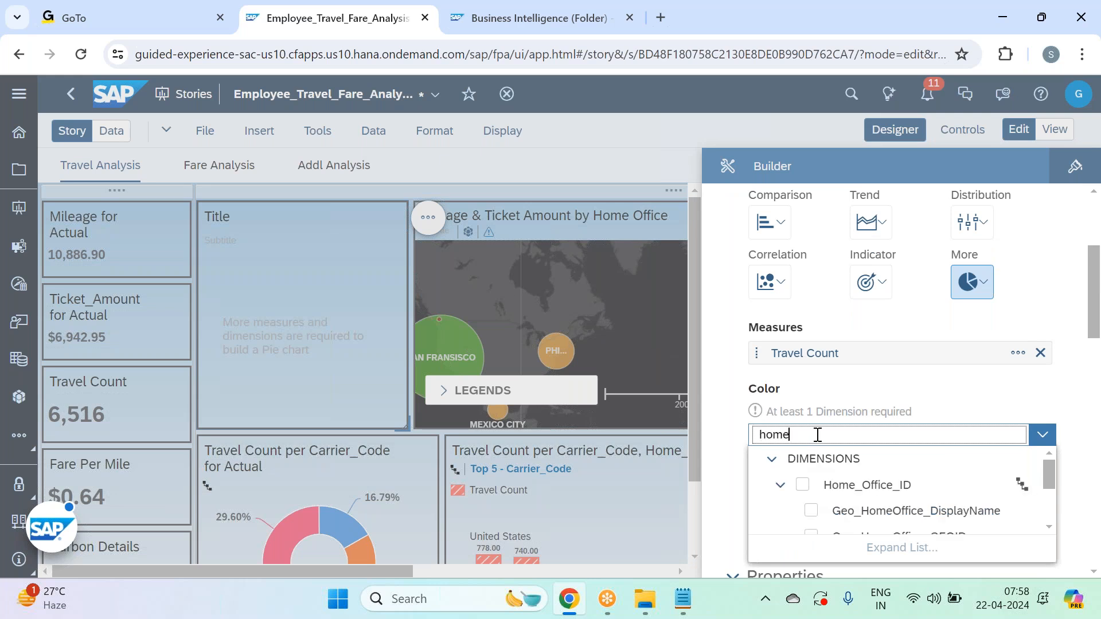
pyautogui.write('e')
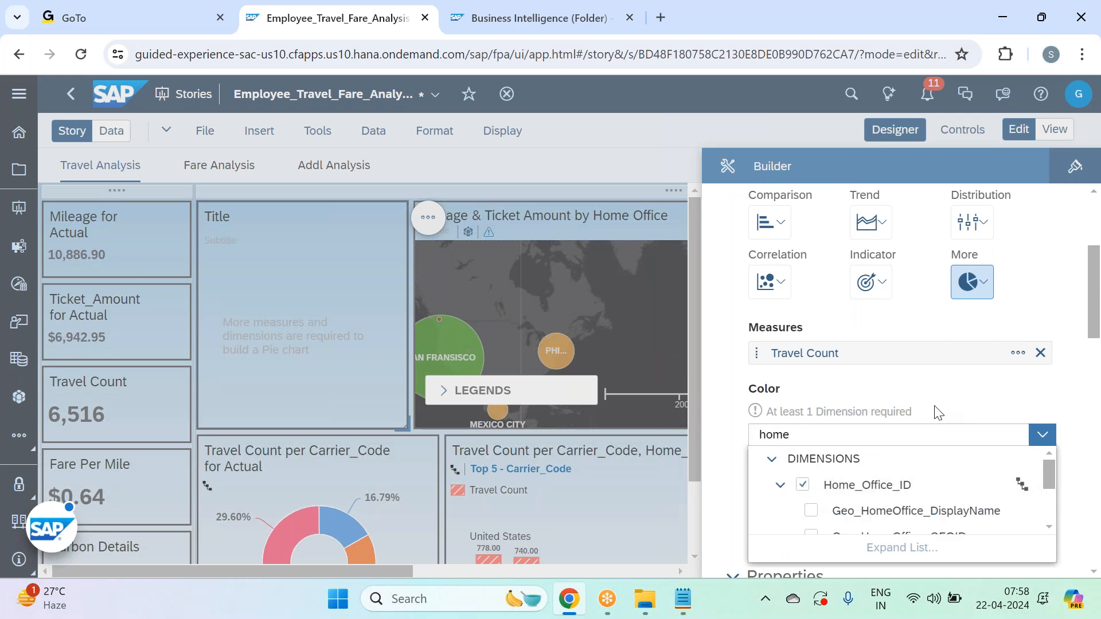
pyautogui.click(938, 412)
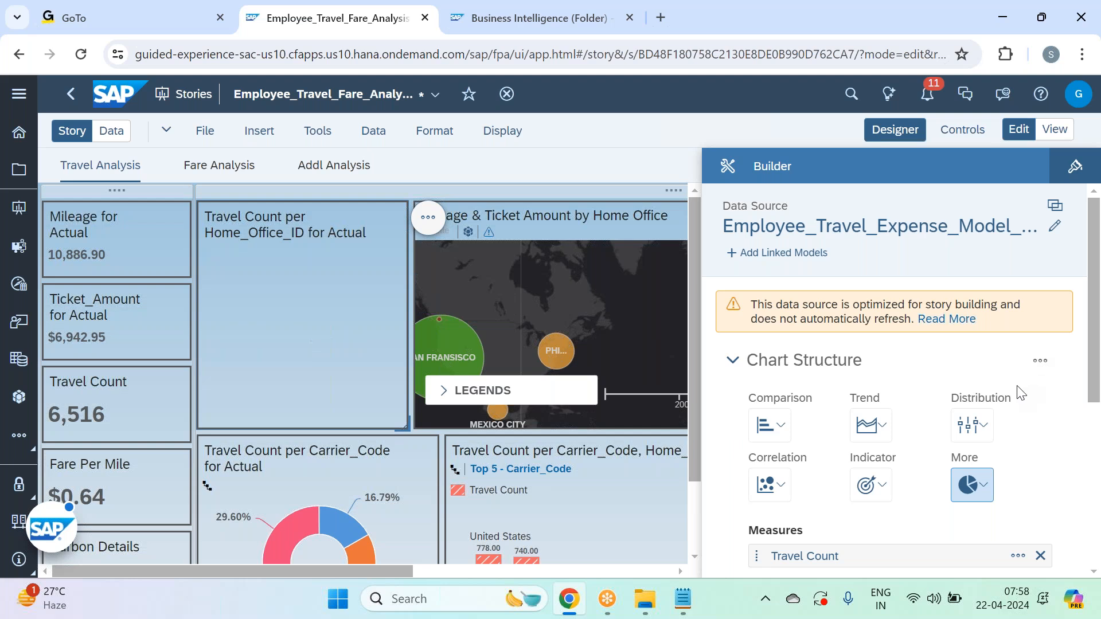
# Set the Home_Office_ID hierarchy in the pie chart to Level 4 and close the chart settings.
pyautogui.scroll(-5, 1018, 395)
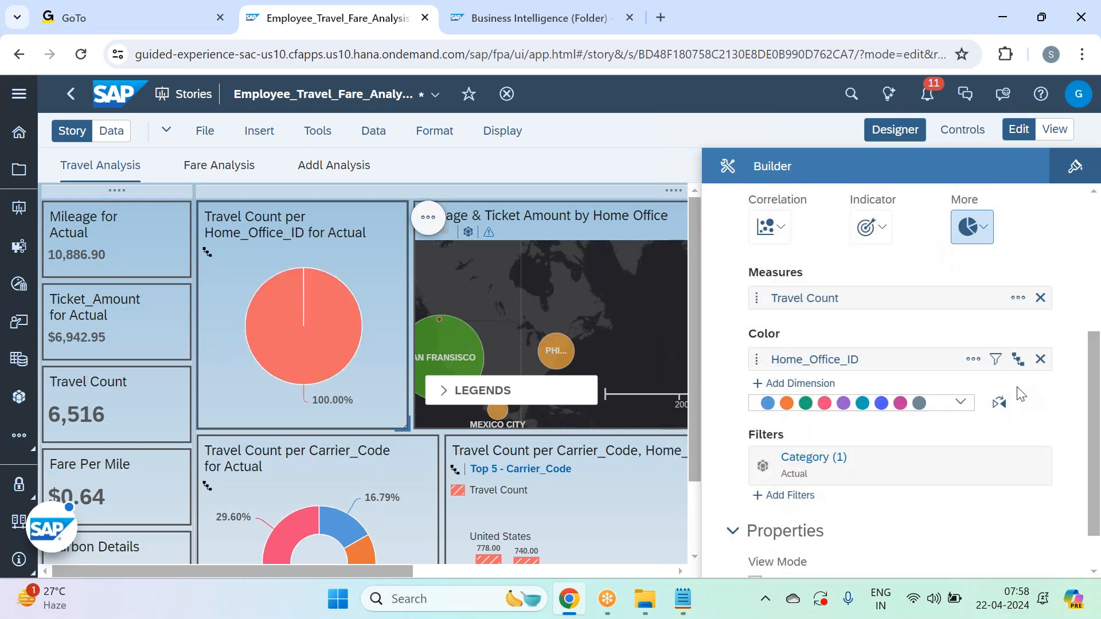
pyautogui.click(1018, 362)
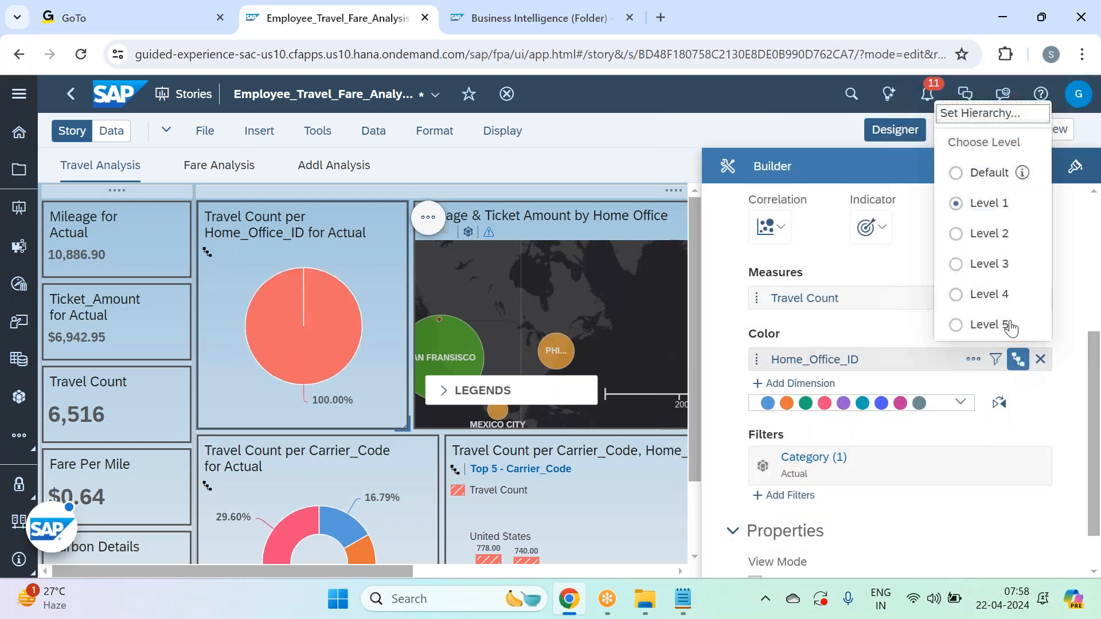
pyautogui.click(993, 294)
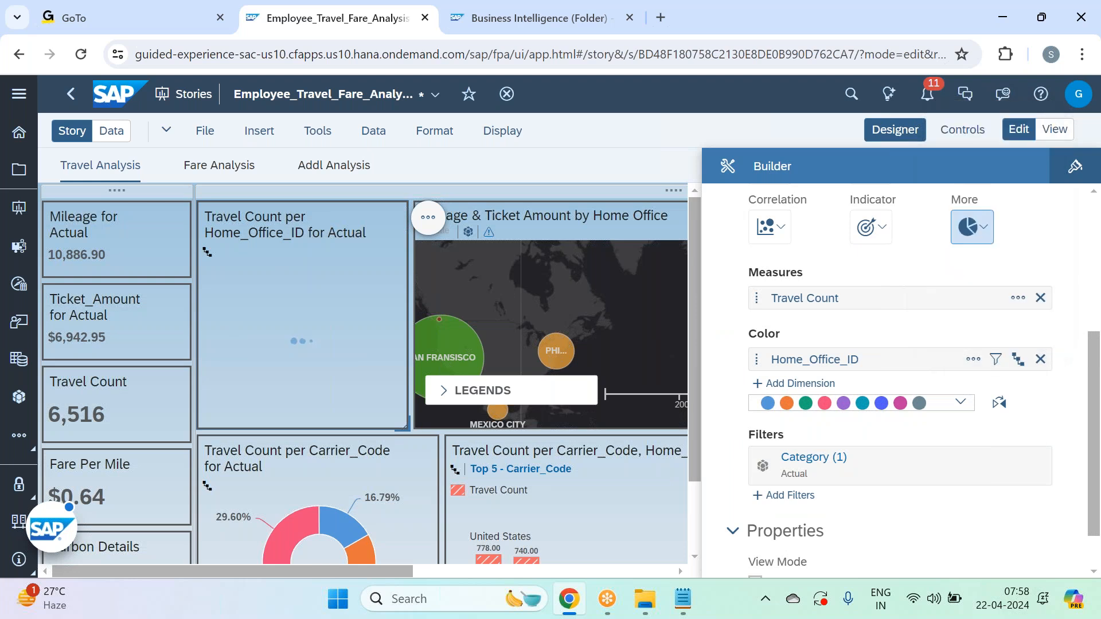
pyautogui.click(898, 129)
# Look over the Travel Analysis charts and the Fare Analysis page, ending on the Fare Per Mile, Travel Count per Travel_Date chart.
pyautogui.scroll(-2, 908, 392)
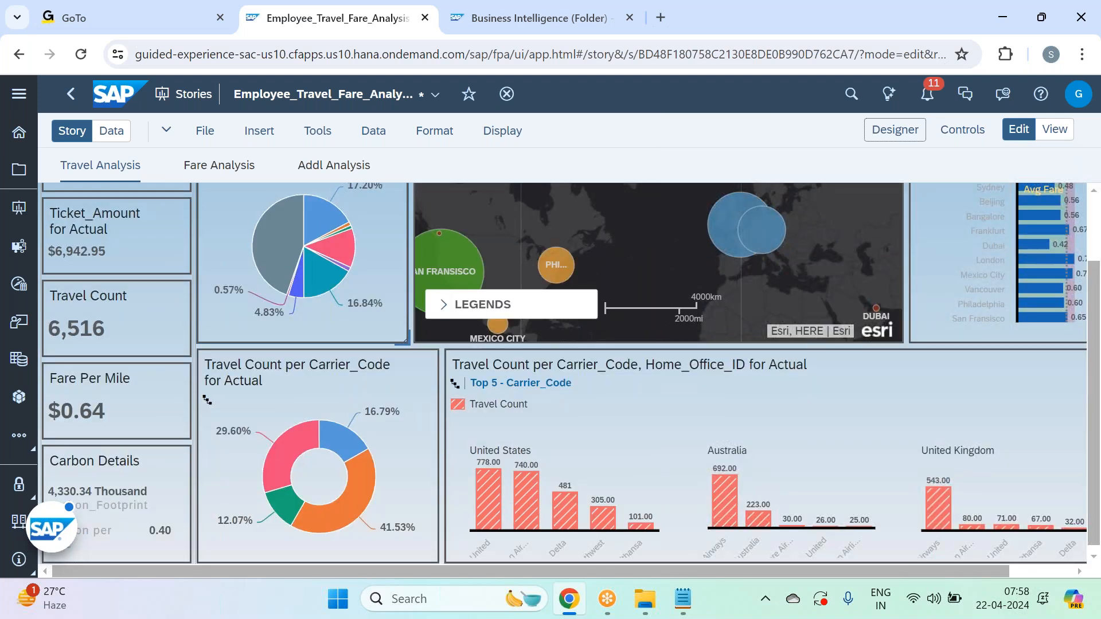
pyautogui.moveTo(487, 499)
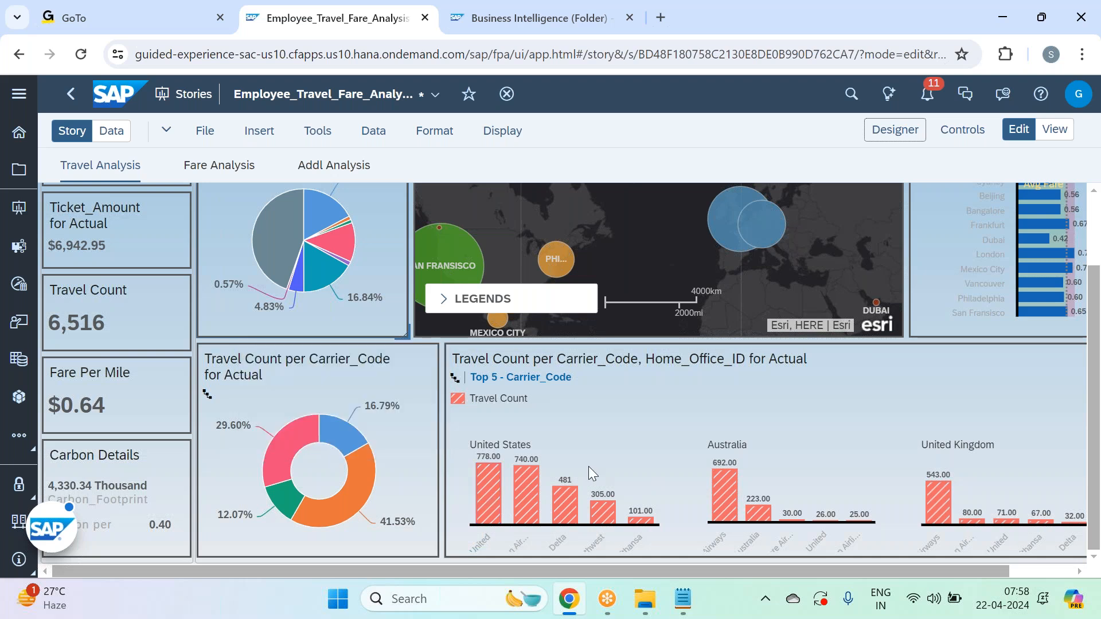
pyautogui.scroll(2, 589, 466)
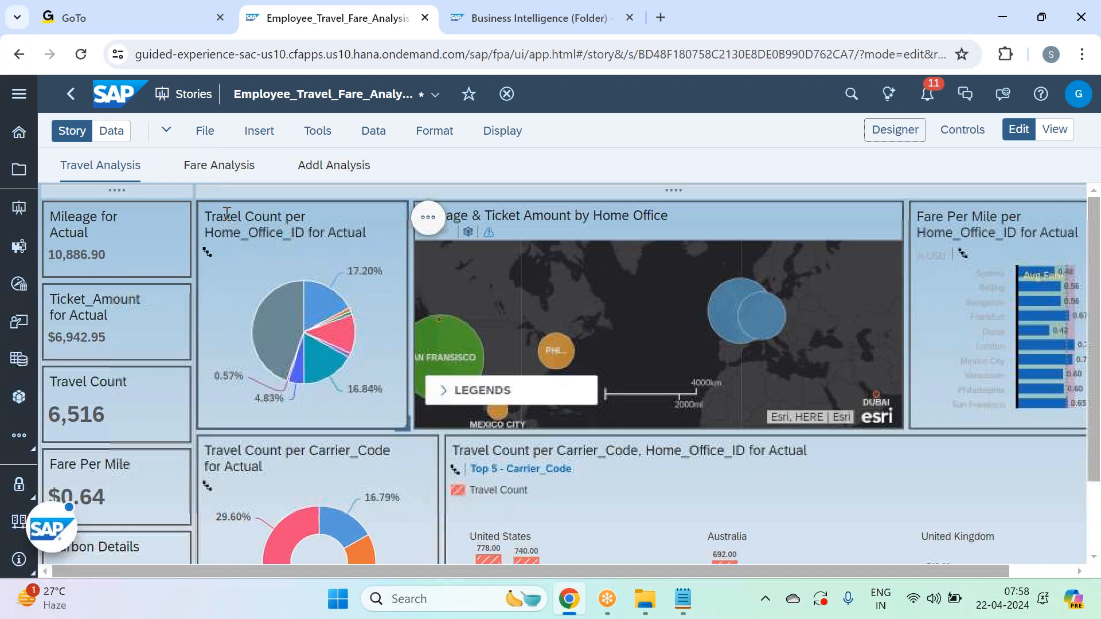
pyautogui.click(207, 167)
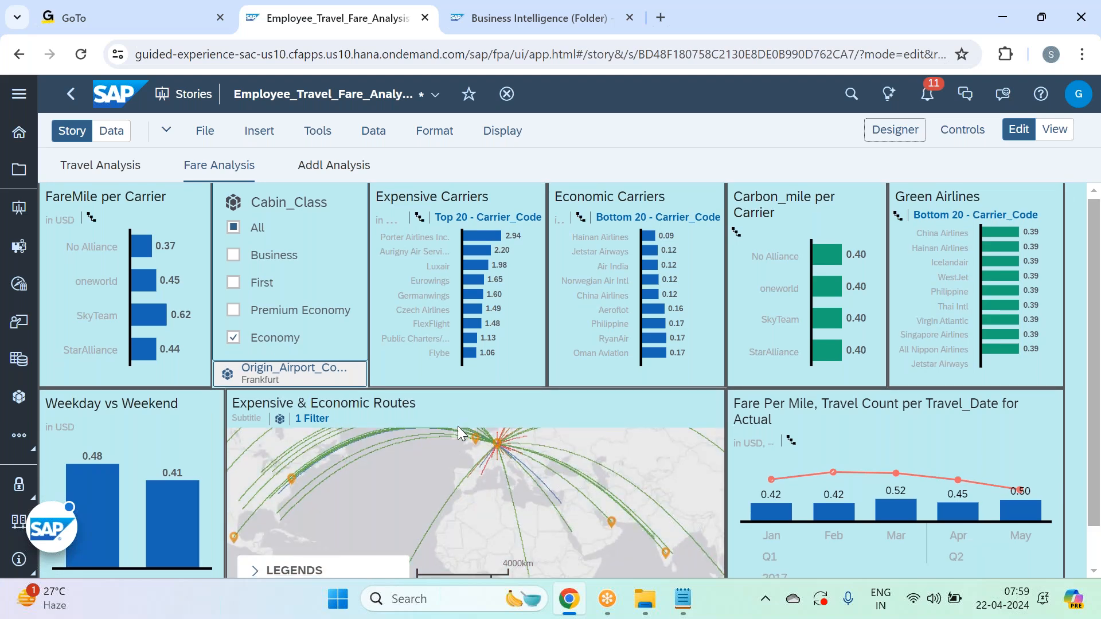
pyautogui.scroll(-1, 457, 425)
pyautogui.moveTo(771, 435)
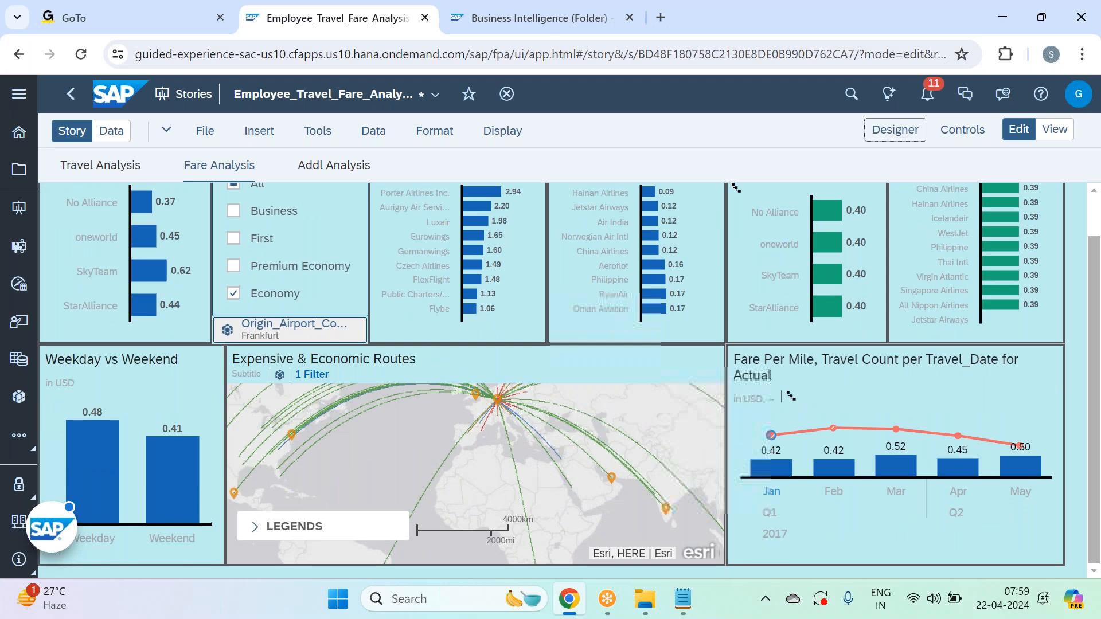
# Look over the charts on the Addl Analysis page, down to the Mileage histogram and the Travel Count per City_Pair_Names chart.
pyautogui.scroll(1, 631, 373)
pyautogui.click(336, 164)
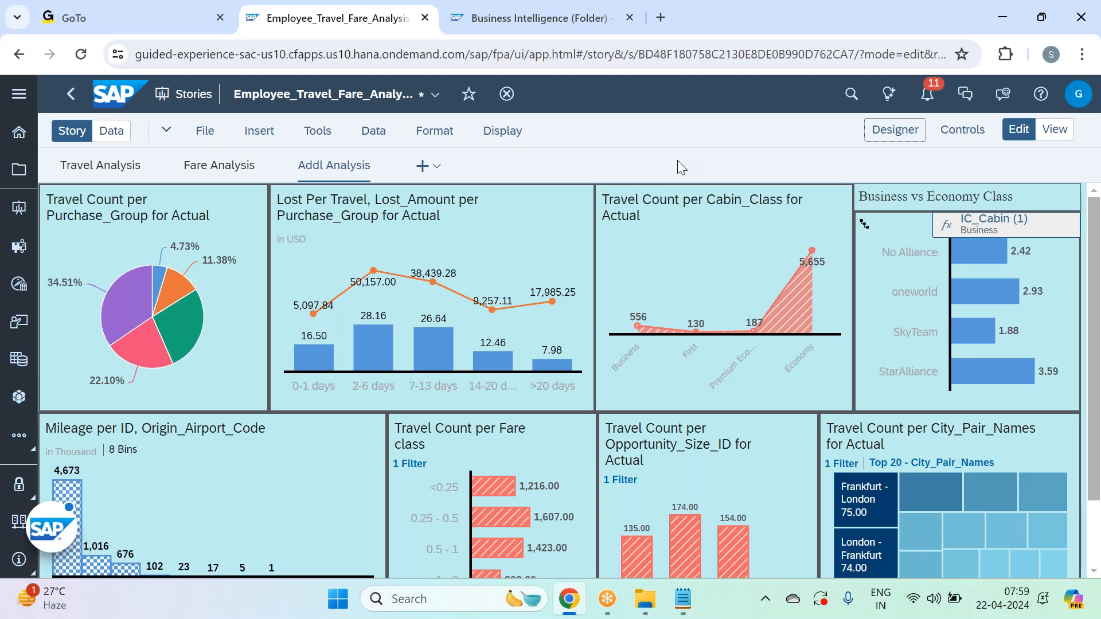
pyautogui.moveTo(652, 313)
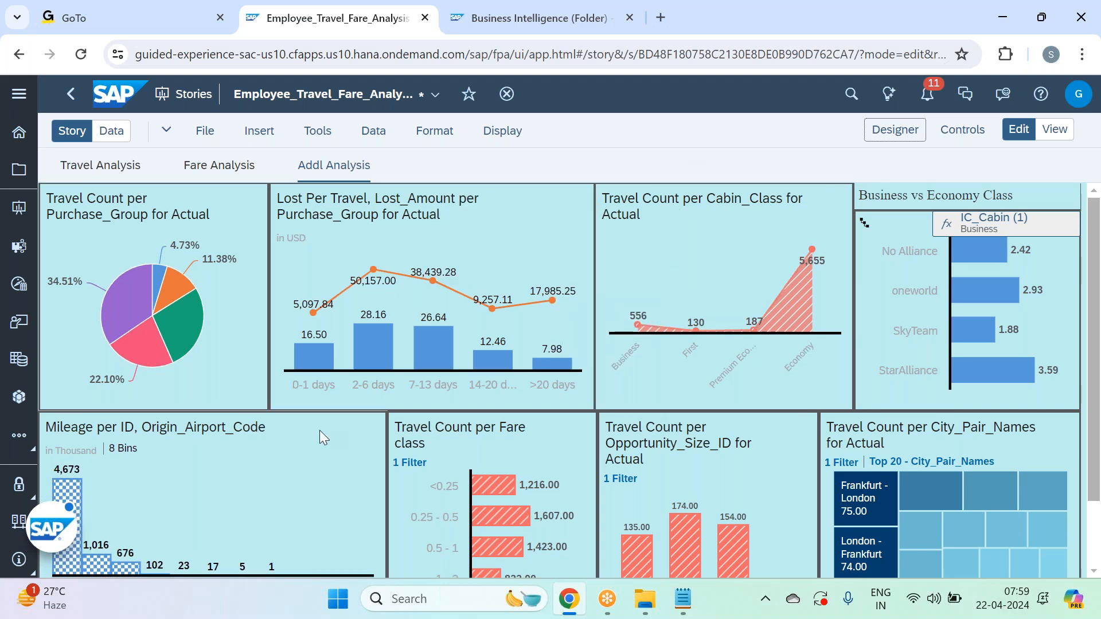
pyautogui.scroll(-2, 318, 430)
pyautogui.moveTo(65, 430)
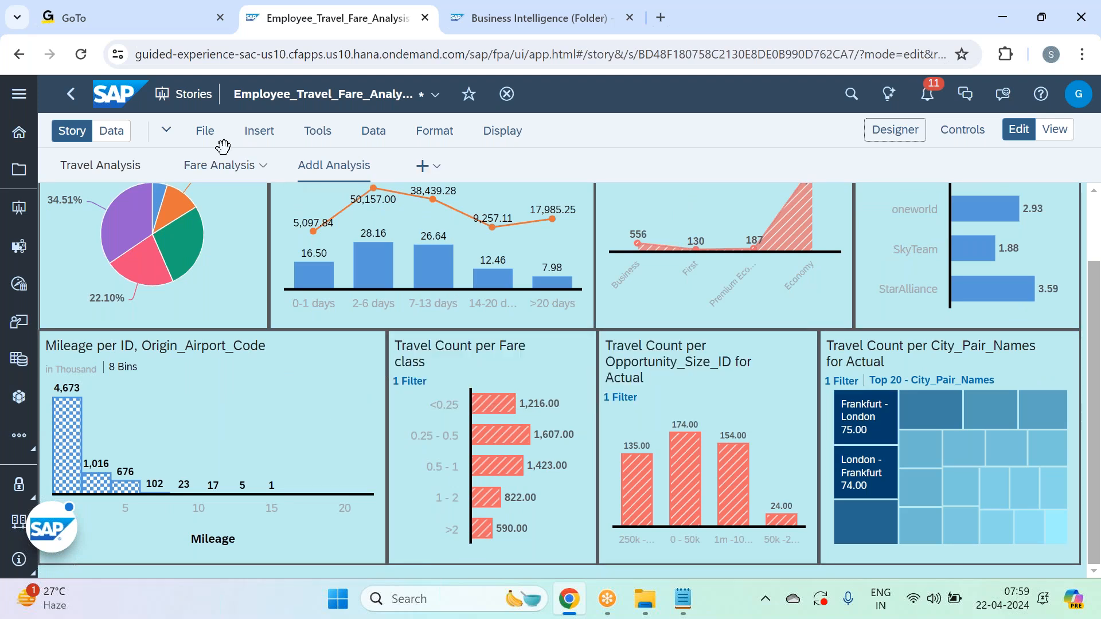
# Examine the actions available for the Mileage & Ticket Amount by Home Office map on the Travel Analysis page, including its Add options.
pyautogui.click(106, 165)
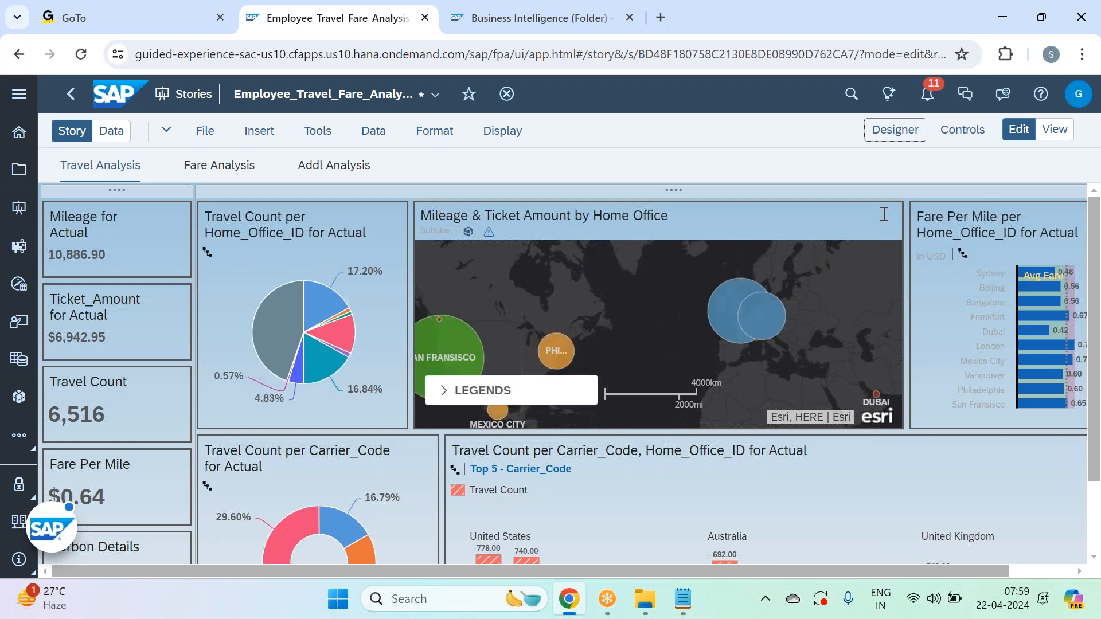
pyautogui.click(885, 214)
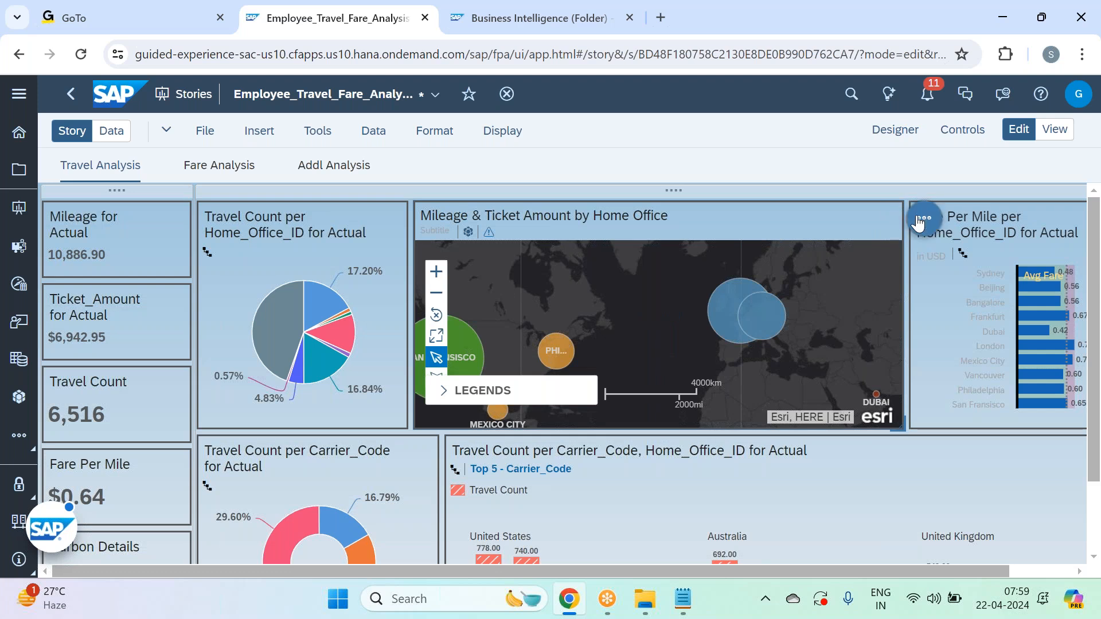
pyautogui.click(920, 221)
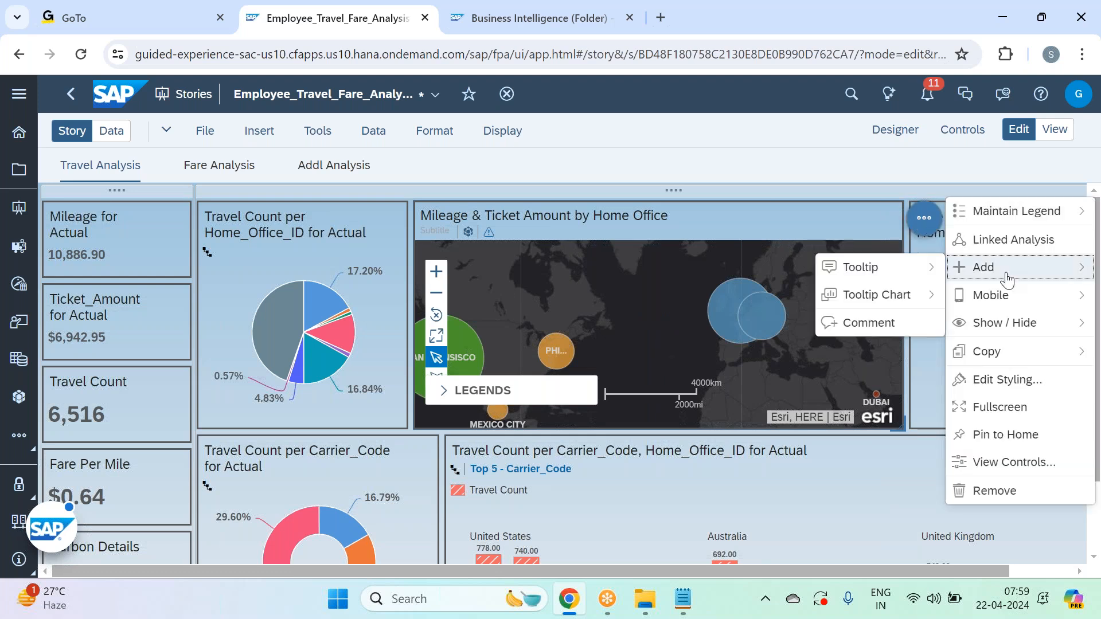
pyautogui.click(806, 163)
# Add a new blank canvas page to the story after Addl Analysis.
pyautogui.click(438, 167)
pyautogui.click(466, 219)
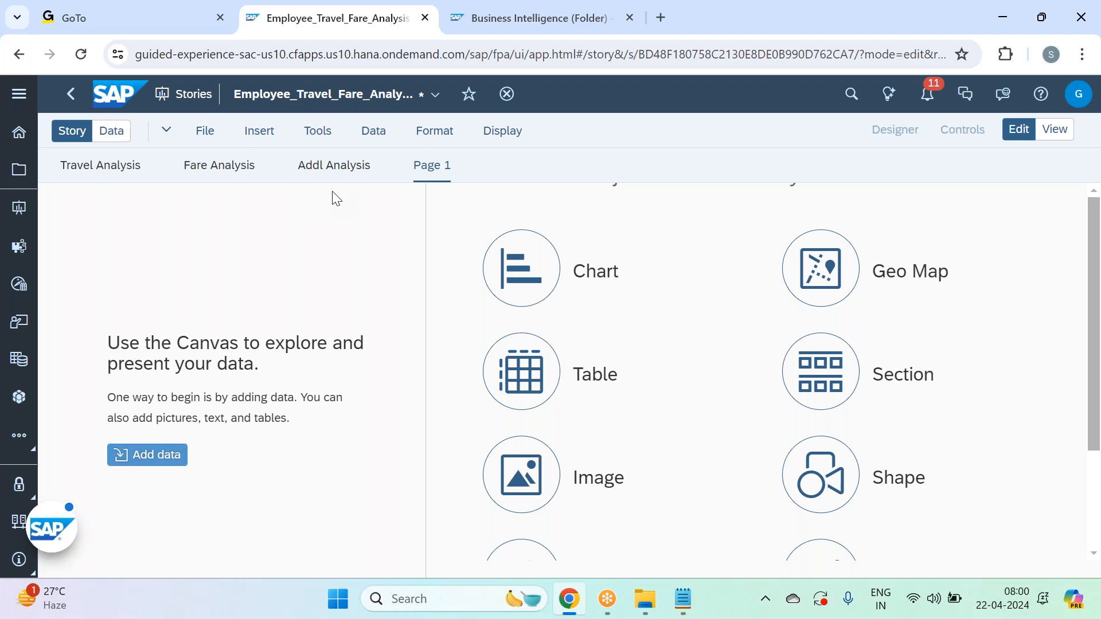
# Add a chart widget to the Page 1 canvas and resize it to be wider and shorter.
pyautogui.click(535, 264)
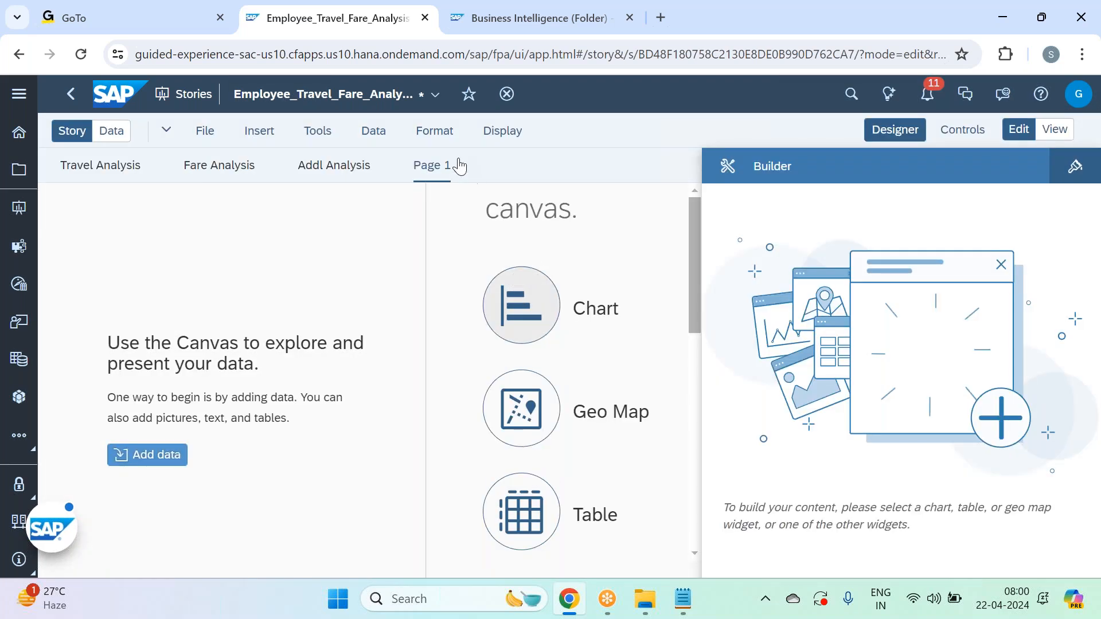
pyautogui.click(504, 315)
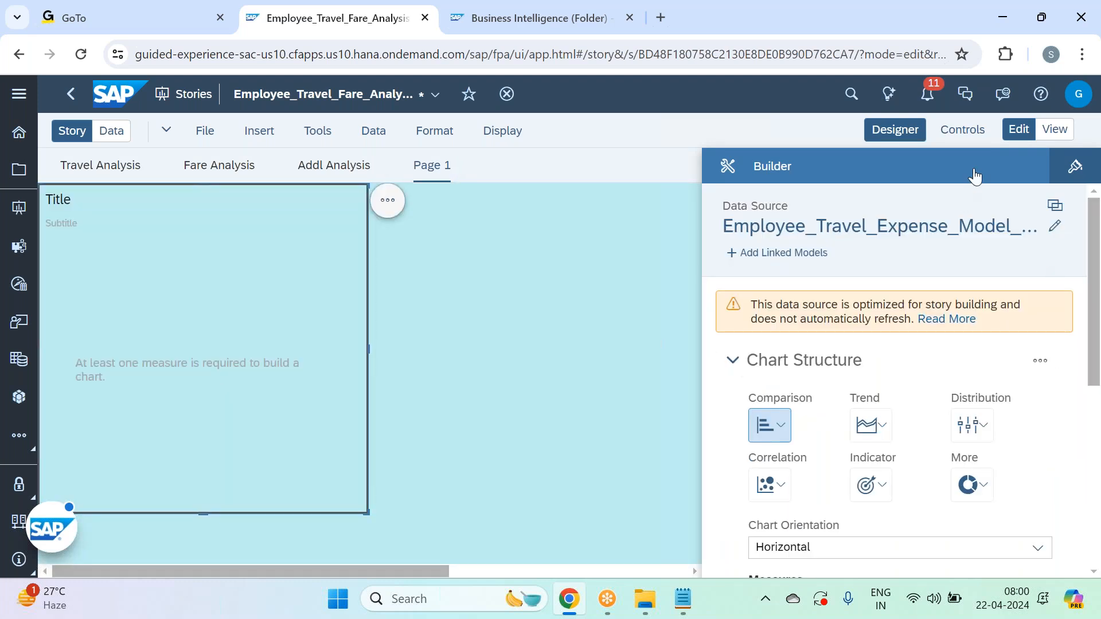
pyautogui.click(913, 128)
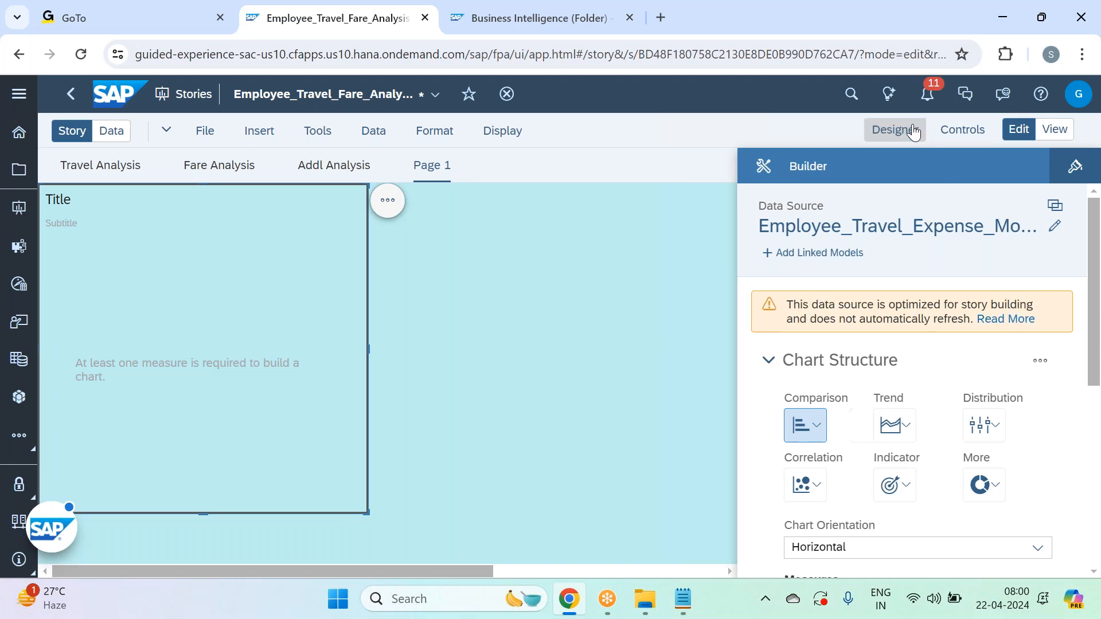
pyautogui.moveTo(367, 512); pyautogui.dragTo(494, 452)
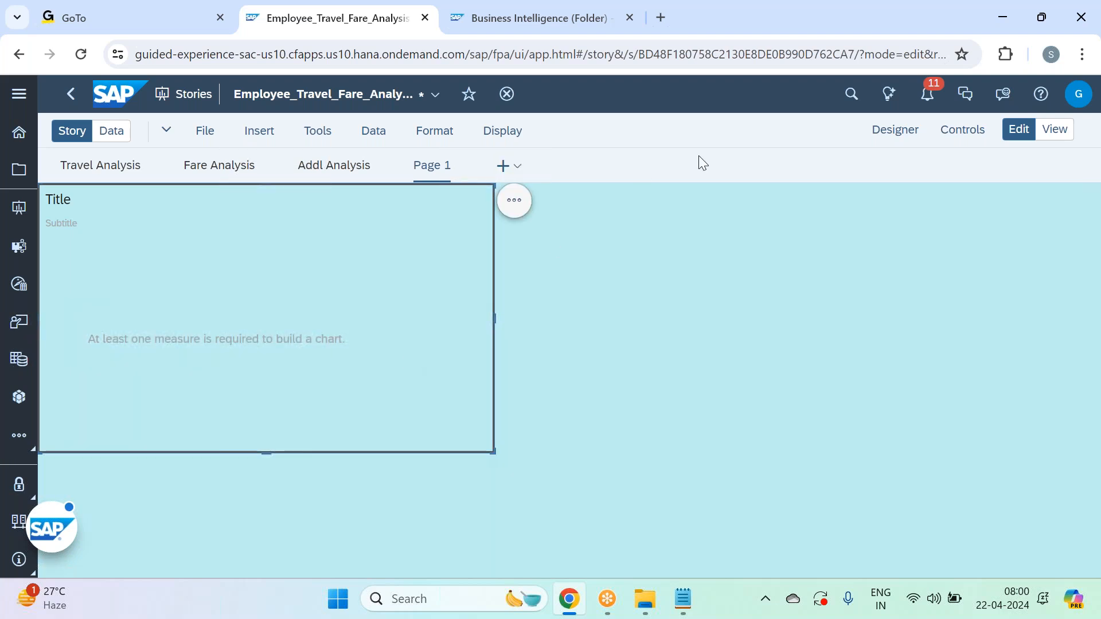
# Change the new chart's type to Marimekko.
pyautogui.click(877, 130)
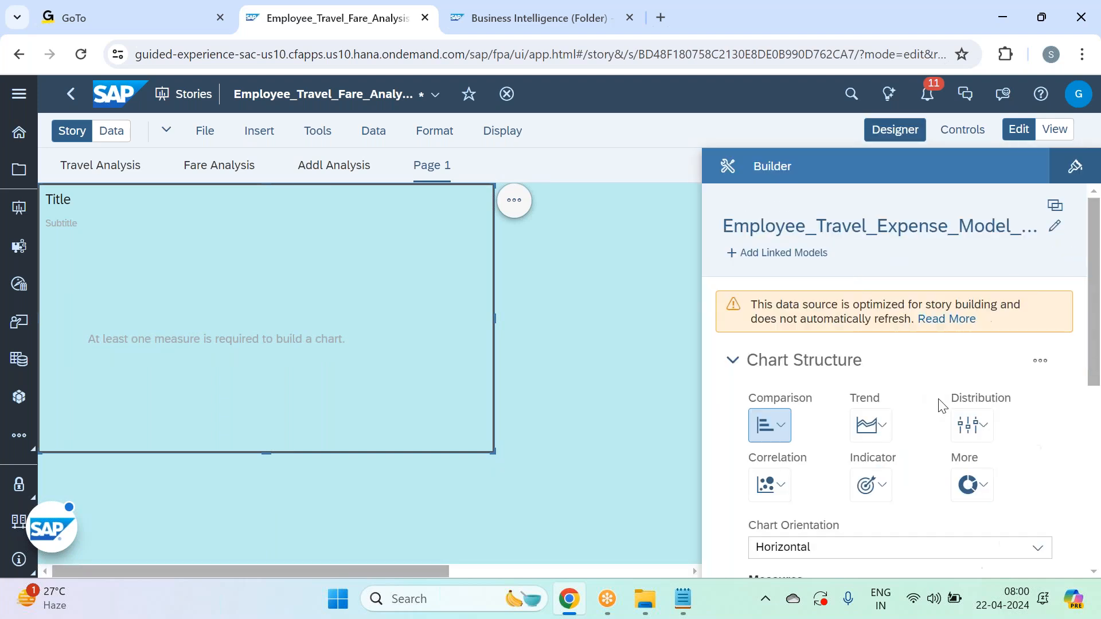
pyautogui.scroll(-3, 944, 406)
pyautogui.click(982, 314)
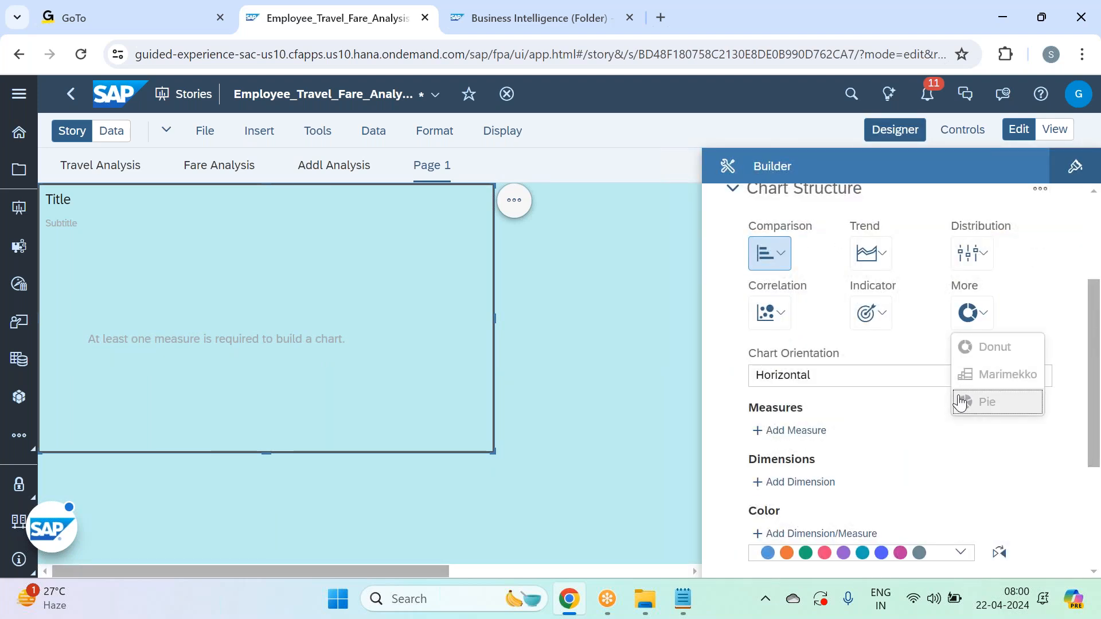
pyautogui.click(979, 388)
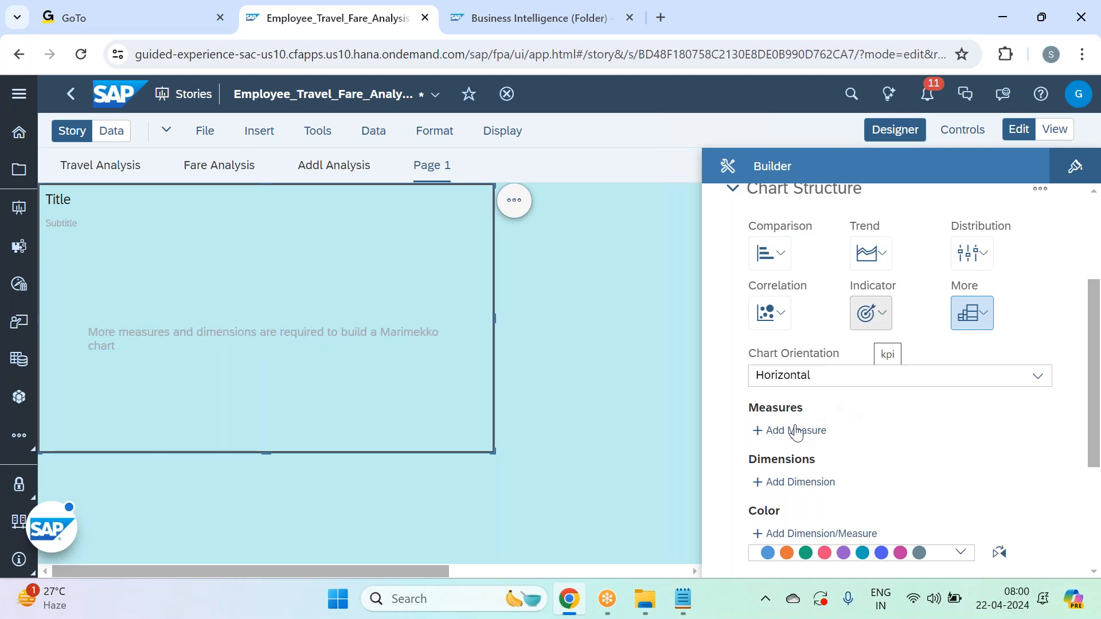
# Assign Mileage as the Marimekko chart's height measure and Ticket_Amount as its width measure.
pyautogui.click(799, 448)
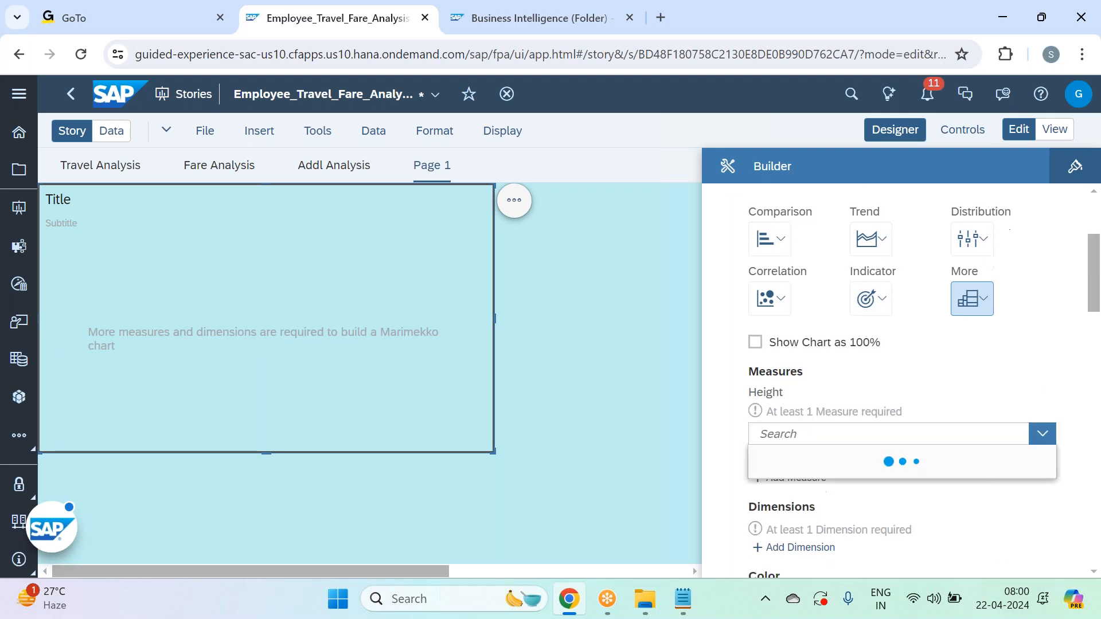
pyautogui.scroll(-5, 888, 486)
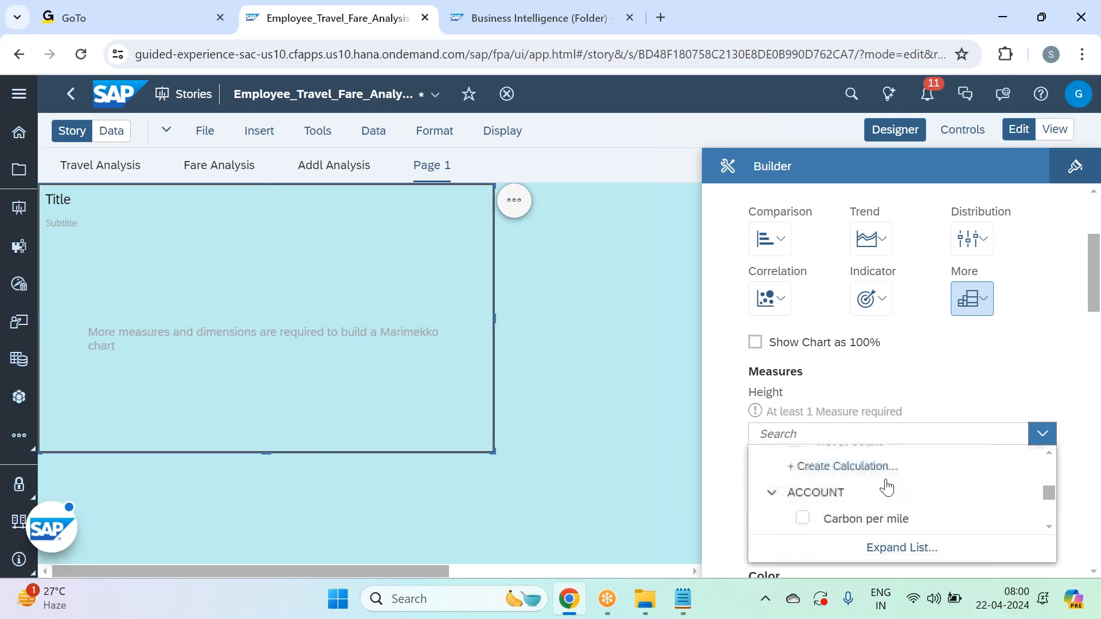
pyautogui.click(871, 507)
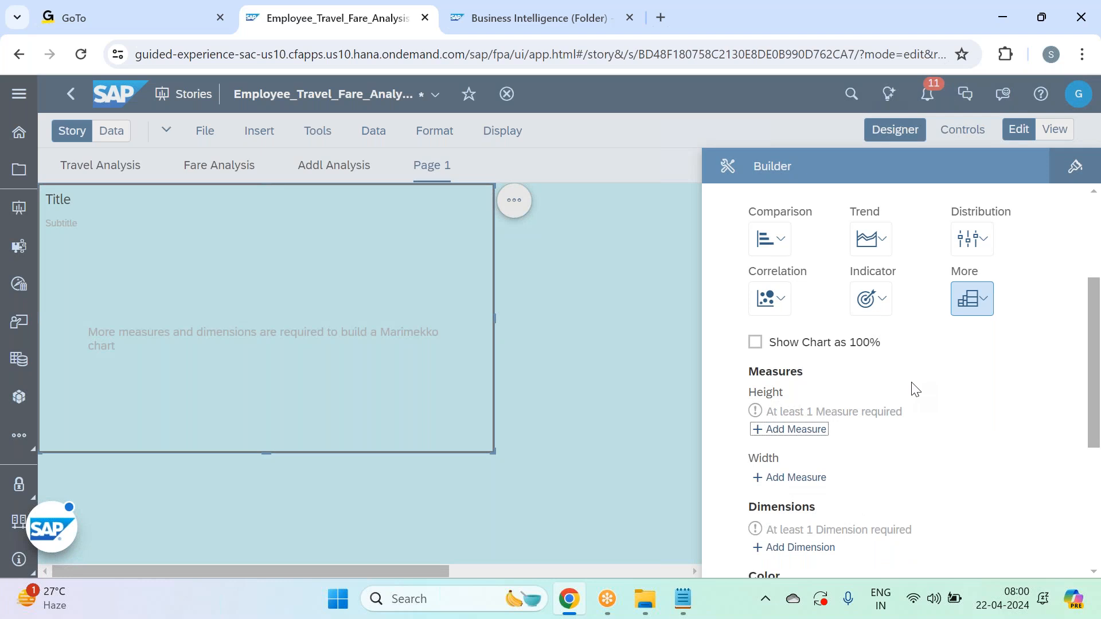
pyautogui.click(798, 487)
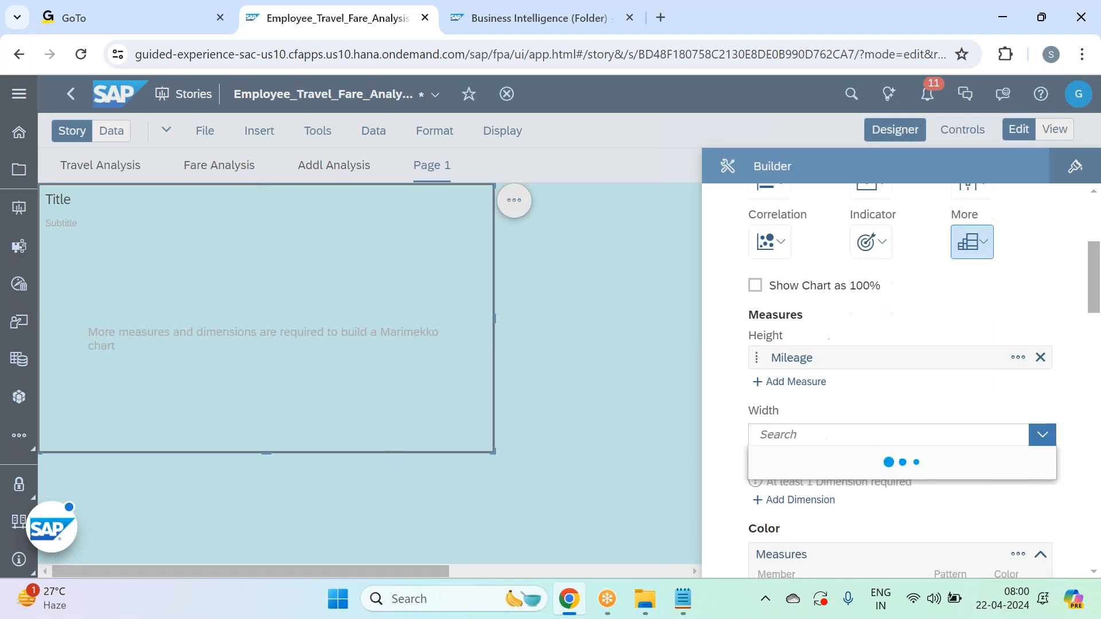
pyautogui.write('tick')
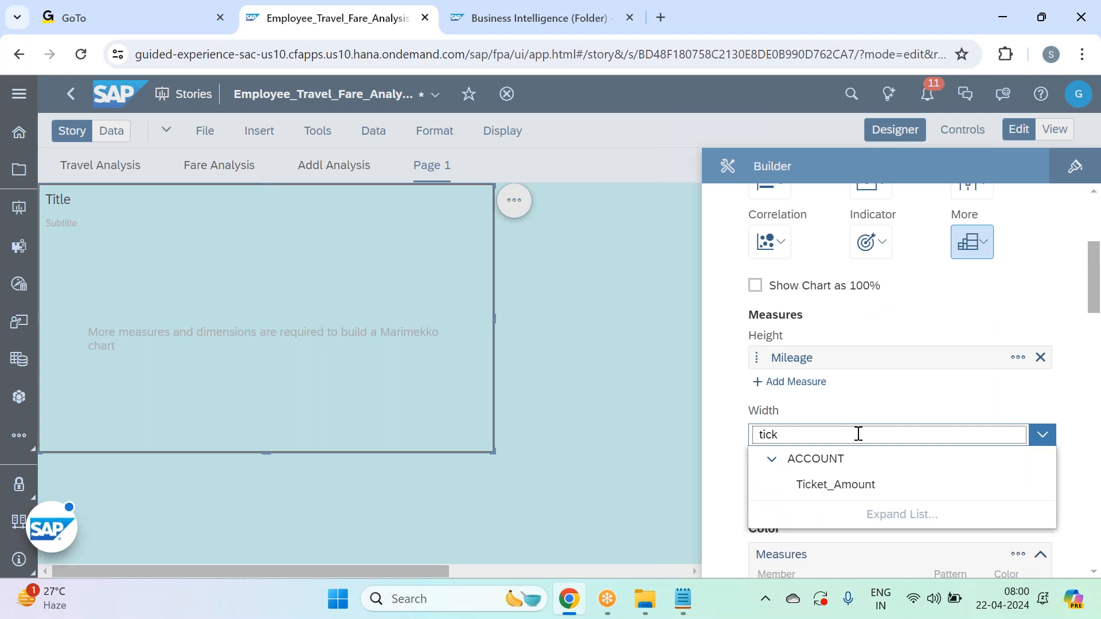
pyautogui.click(860, 496)
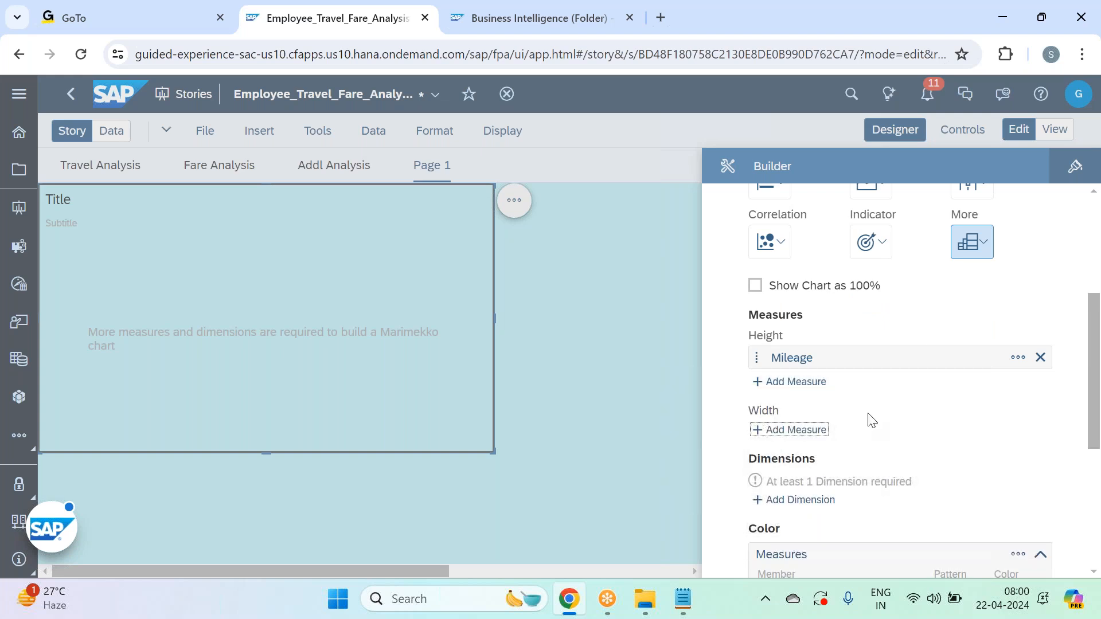
# Add Home_Office_ID as the chart's dimension and set its hierarchy to Level 5.
pyautogui.click(797, 510)
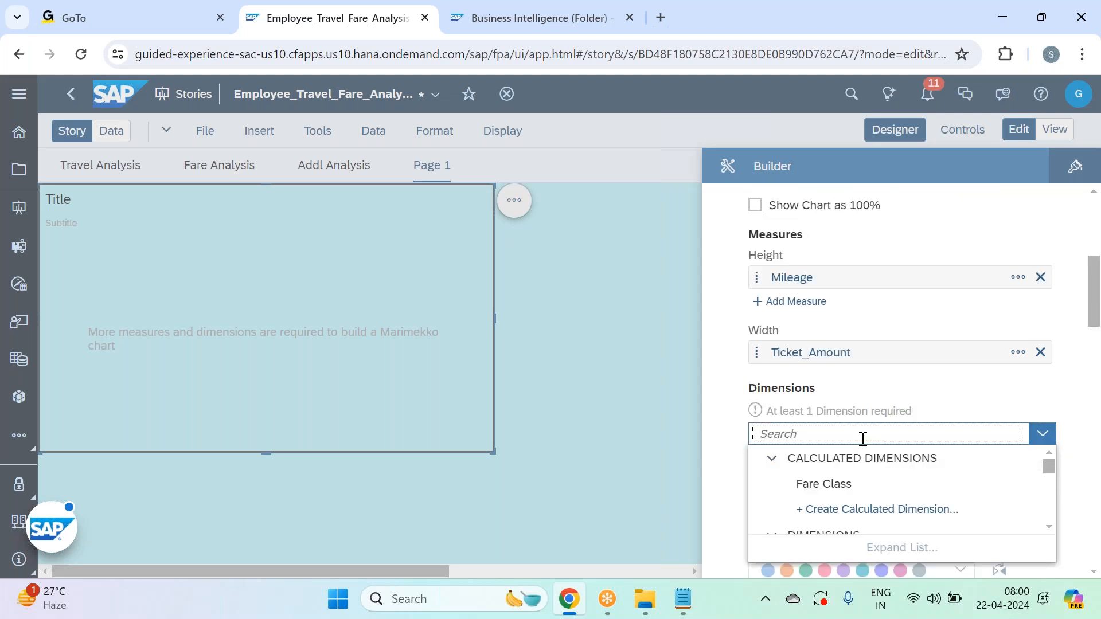
pyautogui.write('home')
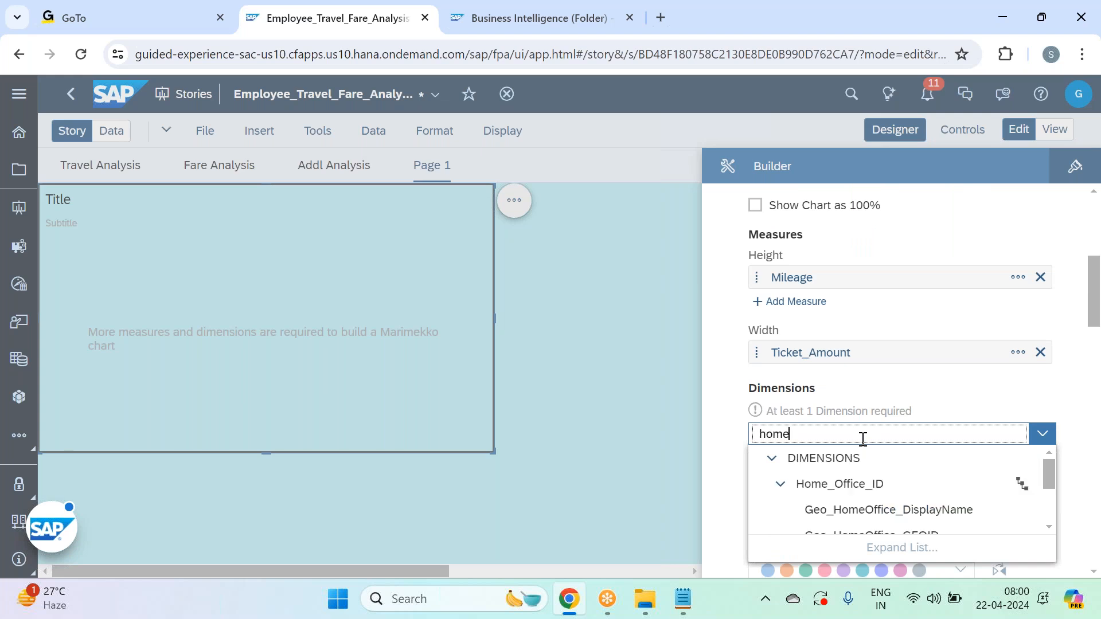
pyautogui.click(903, 486)
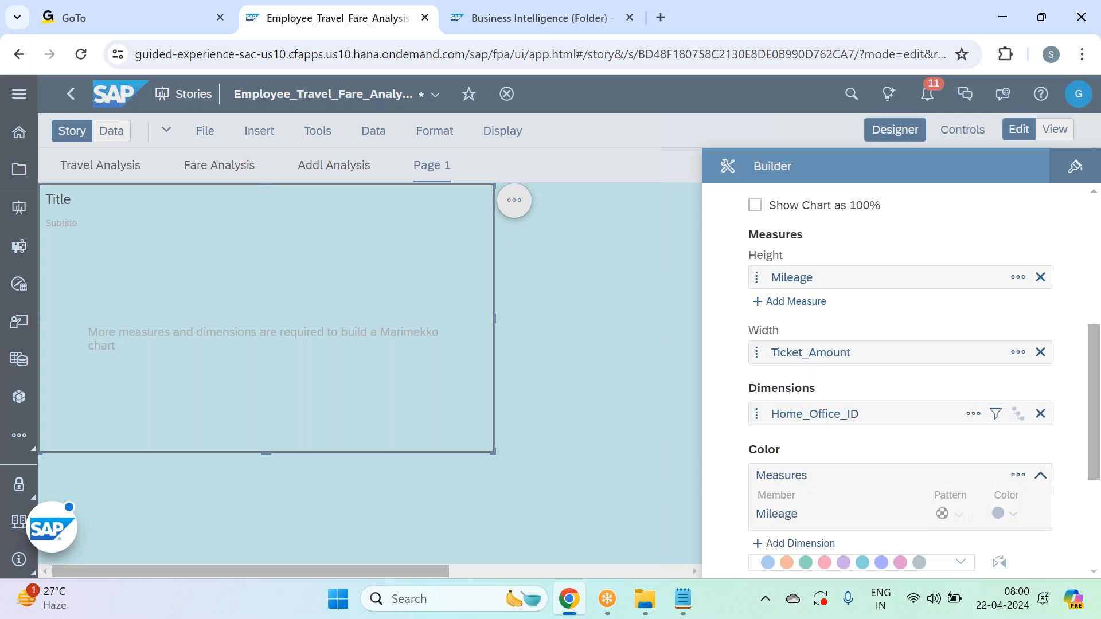
pyautogui.scroll(4, 1051, 323)
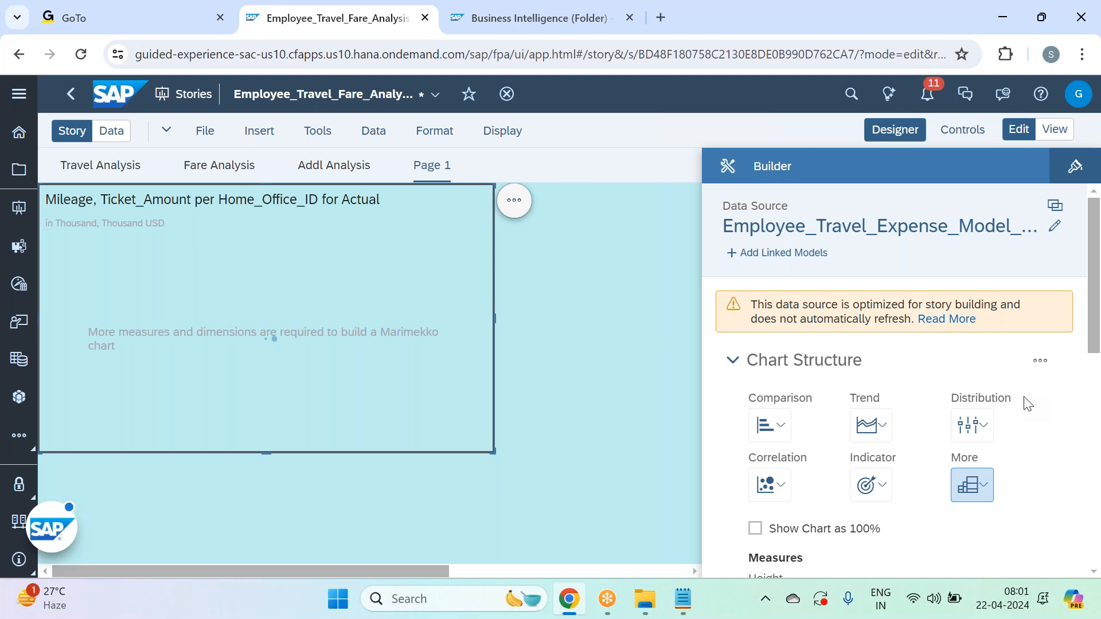
pyautogui.scroll(-5, 1025, 405)
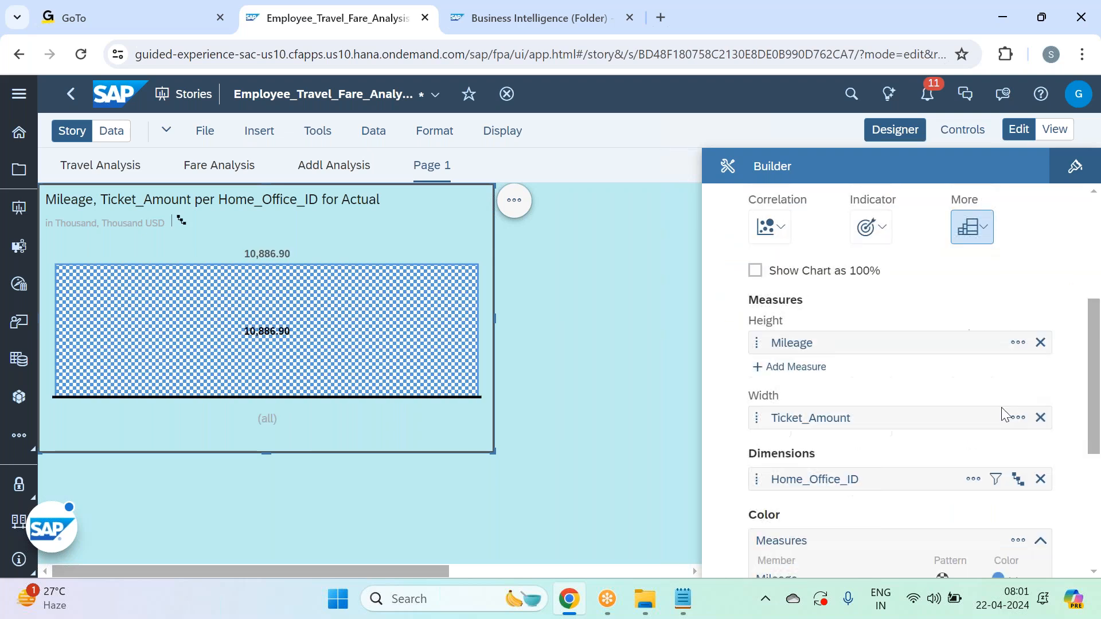
pyautogui.click(1017, 479)
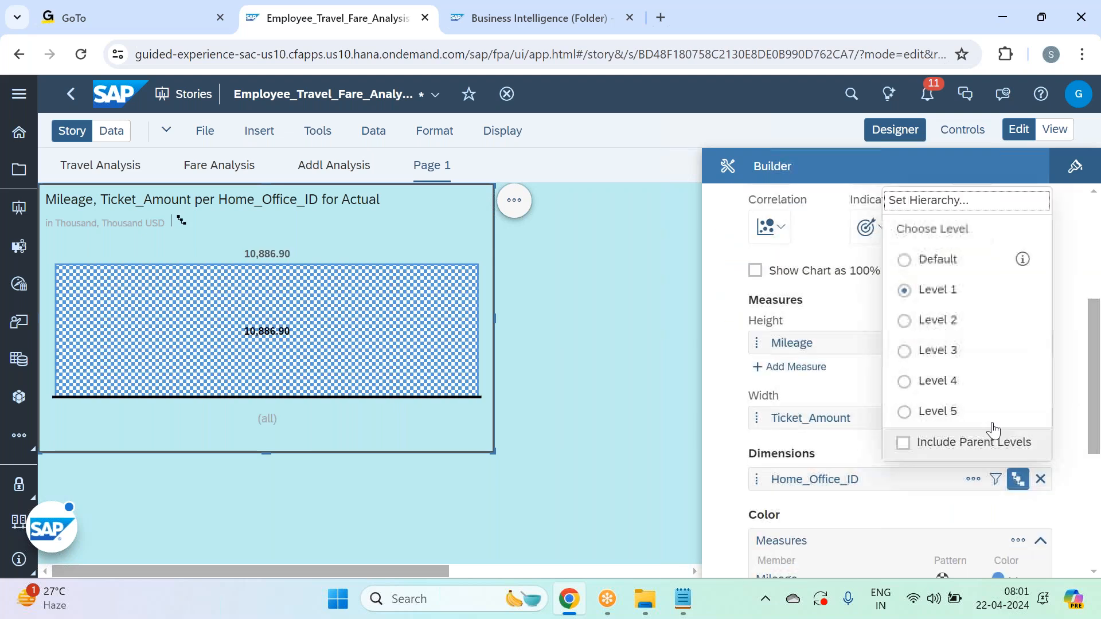
pyautogui.click(958, 422)
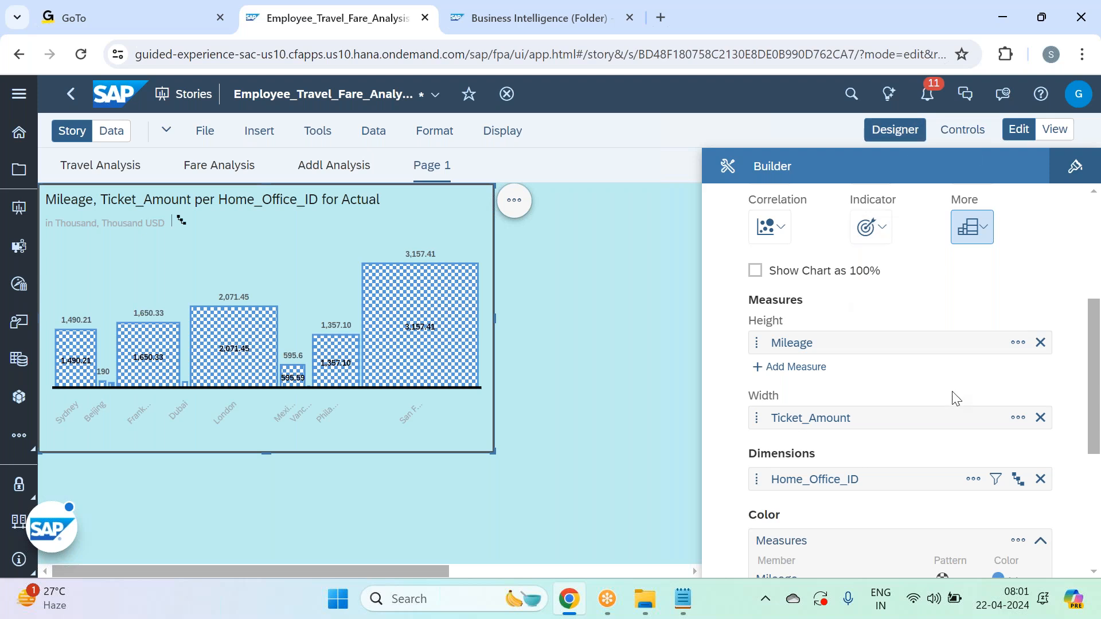
# Set the Mileage measure's pattern to light diagonal stripes on a filled background and close the chart settings.
pyautogui.scroll(-3, 946, 396)
pyautogui.click(957, 411)
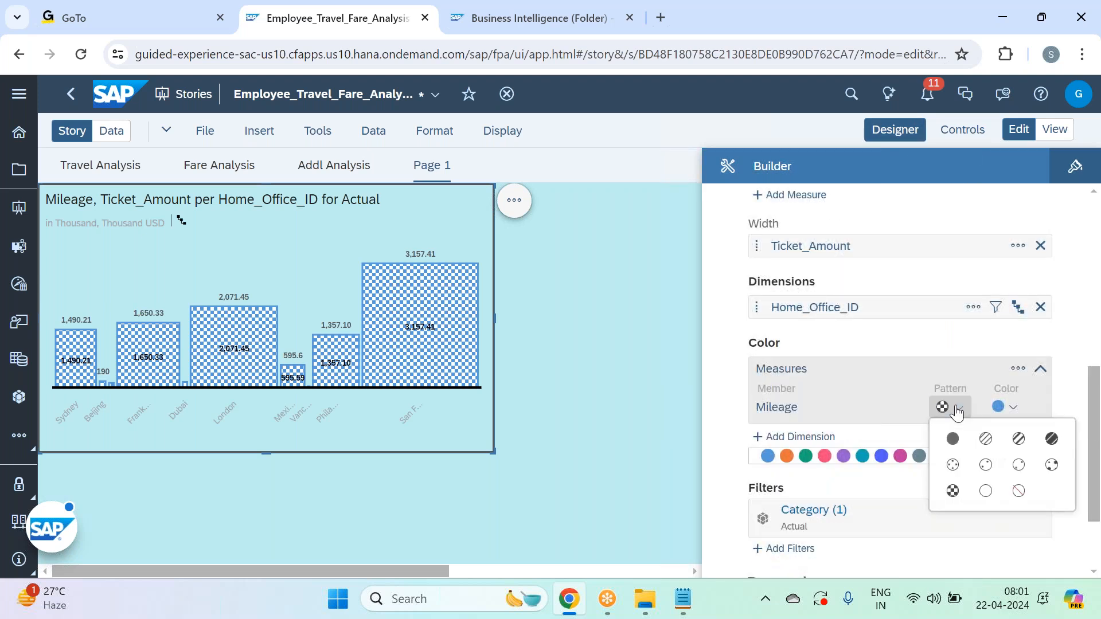
pyautogui.click(1017, 439)
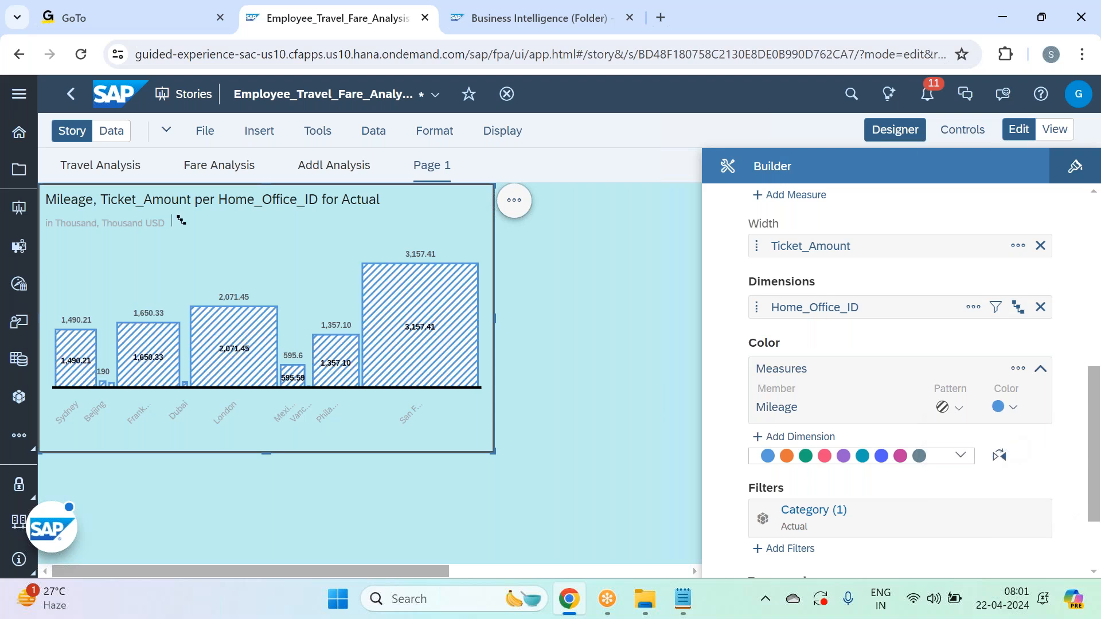
pyautogui.click(957, 410)
pyautogui.click(1053, 442)
pyautogui.click(896, 130)
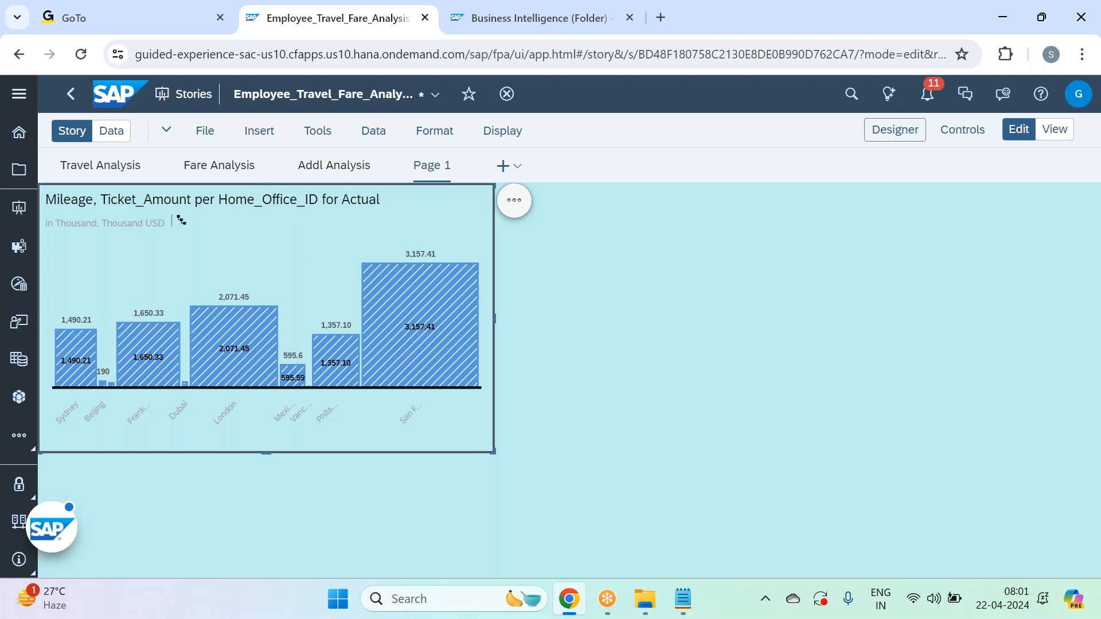
# Save the Employee_Travel_Fare_Analysis story.
pyautogui.click(205, 130)
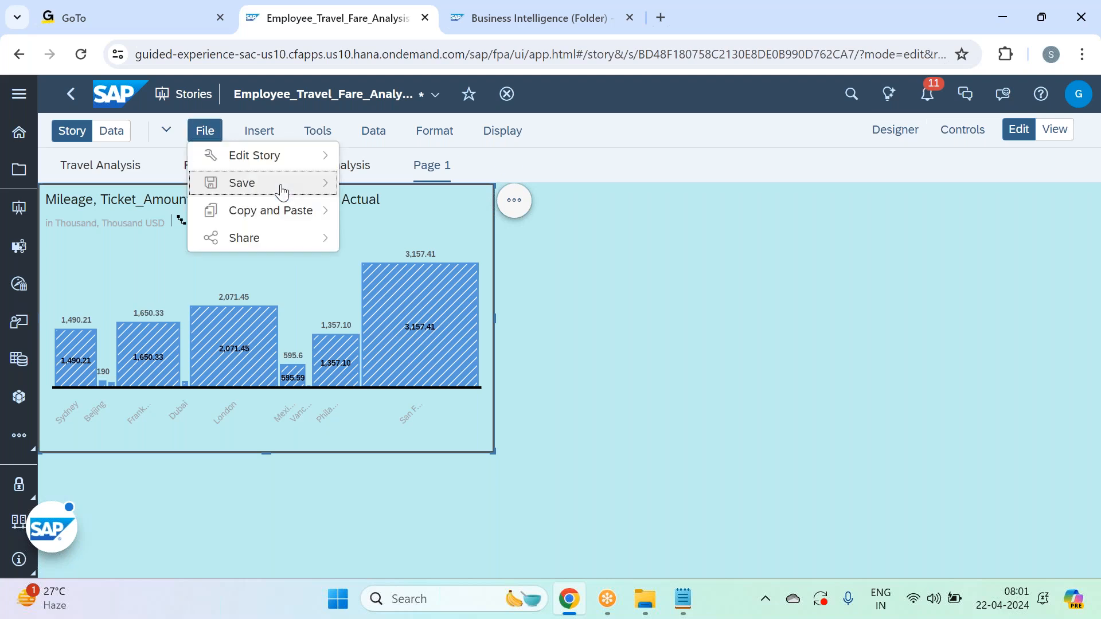
pyautogui.moveTo(281, 191)
pyautogui.click(429, 186)
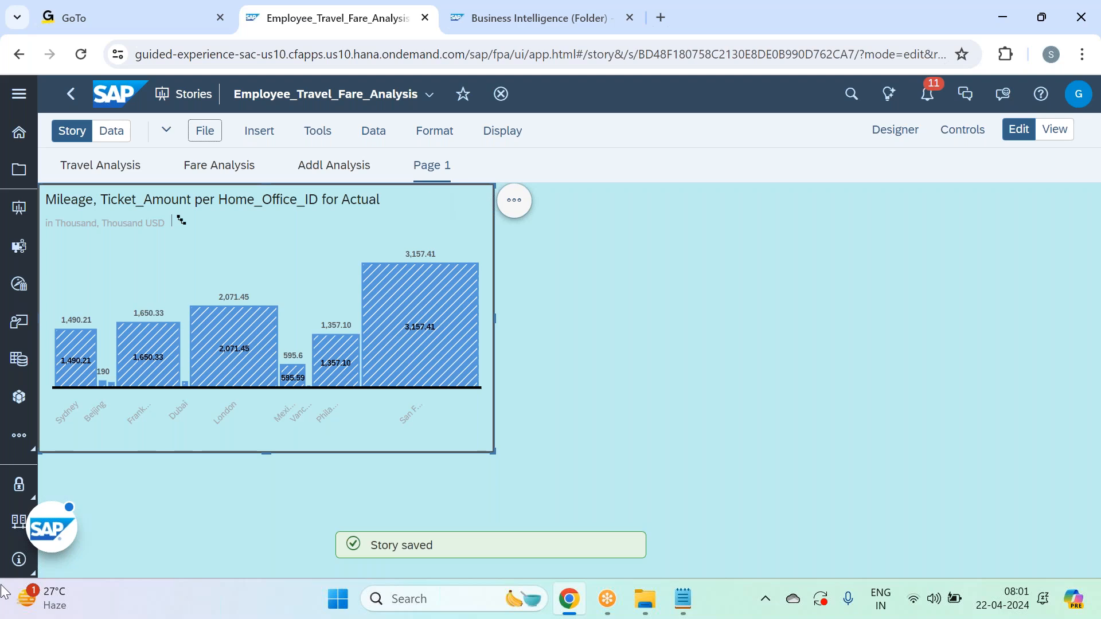
# Add Smart Insights to the Marimekko chart and enlarge the chart slightly to fit the insight text.
pyautogui.click(513, 201)
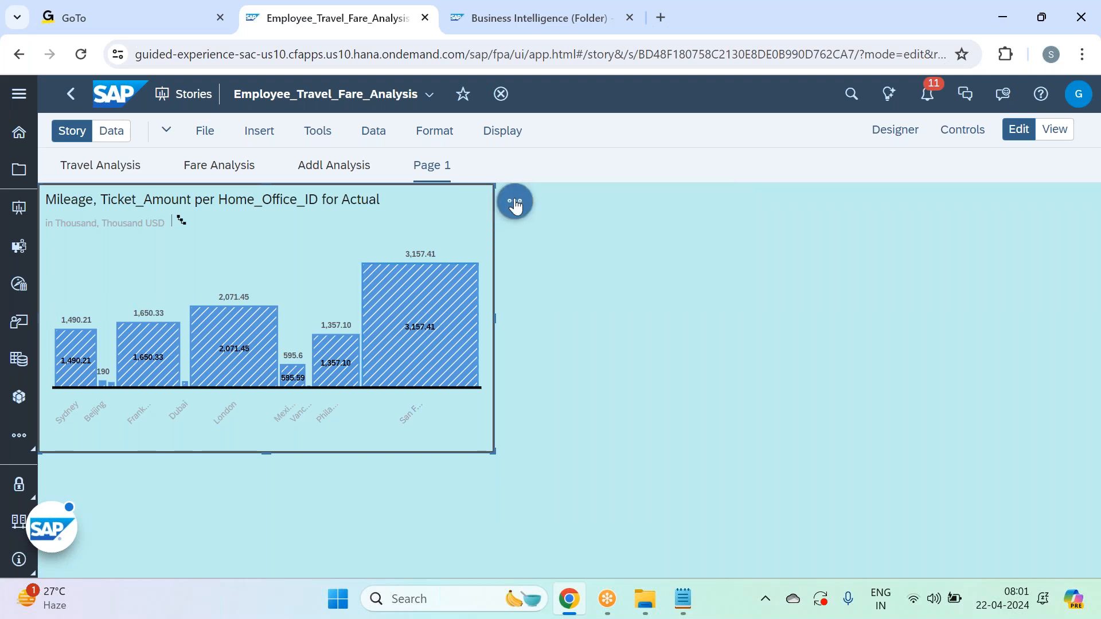
pyautogui.click(629, 280)
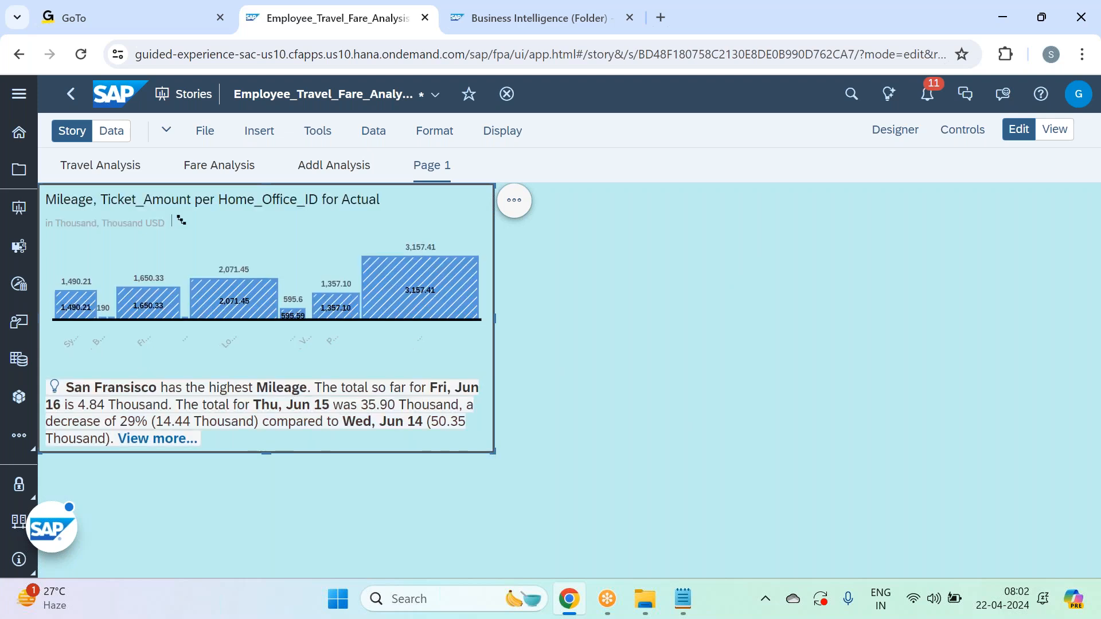
pyautogui.moveTo(493, 453); pyautogui.dragTo(503, 473)
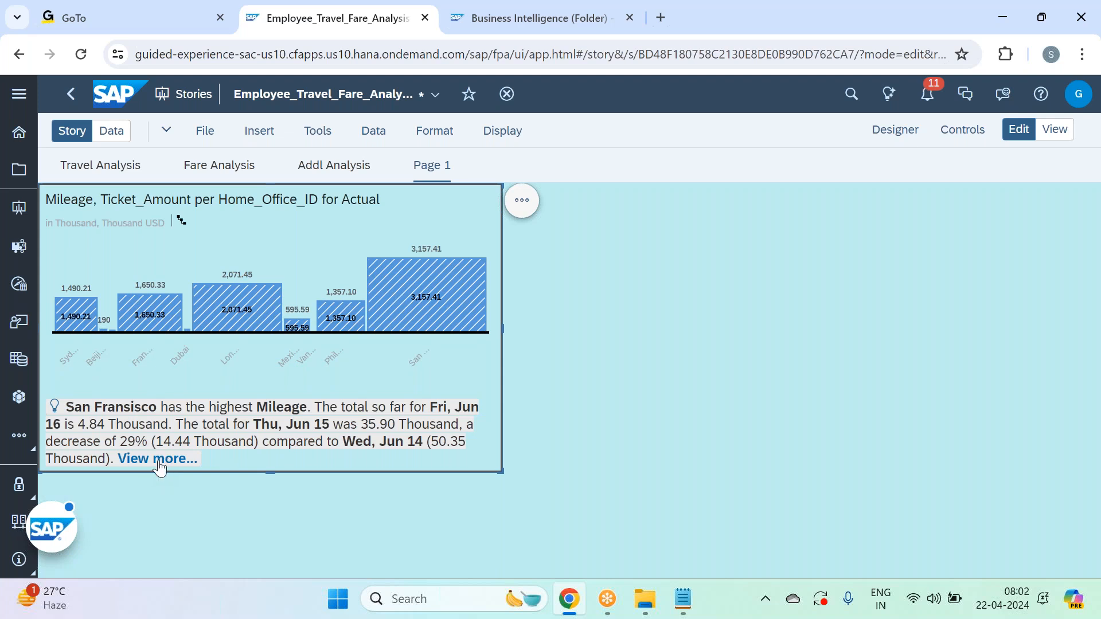
# Examine the full Smart Insights for San Fransisco mileage, viewing the change over time by month and the top contributors.
pyautogui.tripleClick(160, 468)
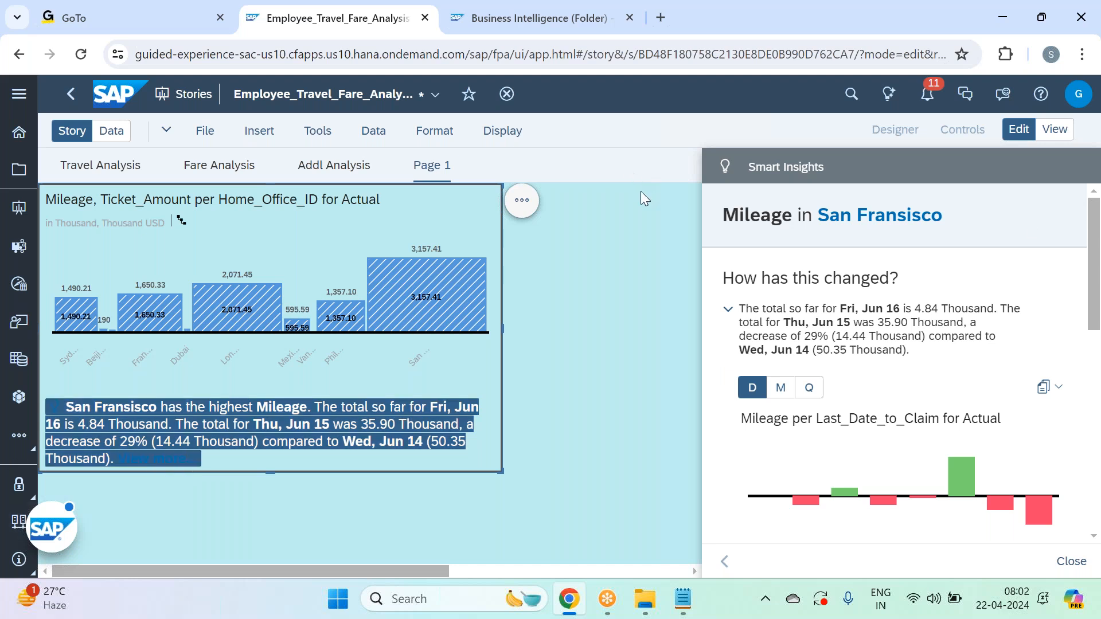
pyautogui.click(883, 224)
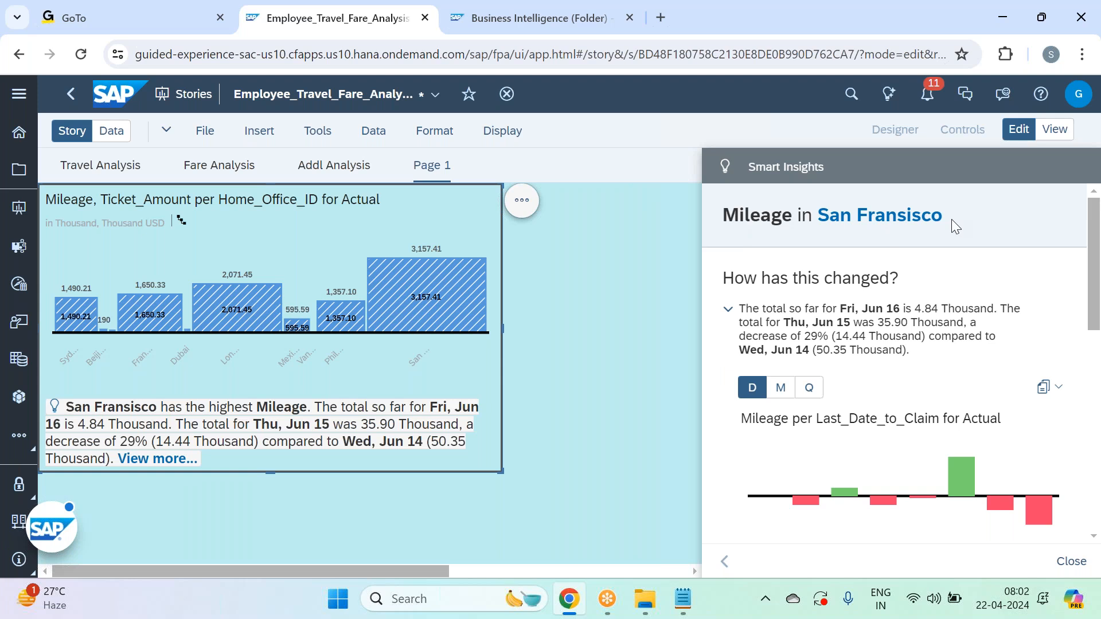
pyautogui.scroll(-3, 952, 219)
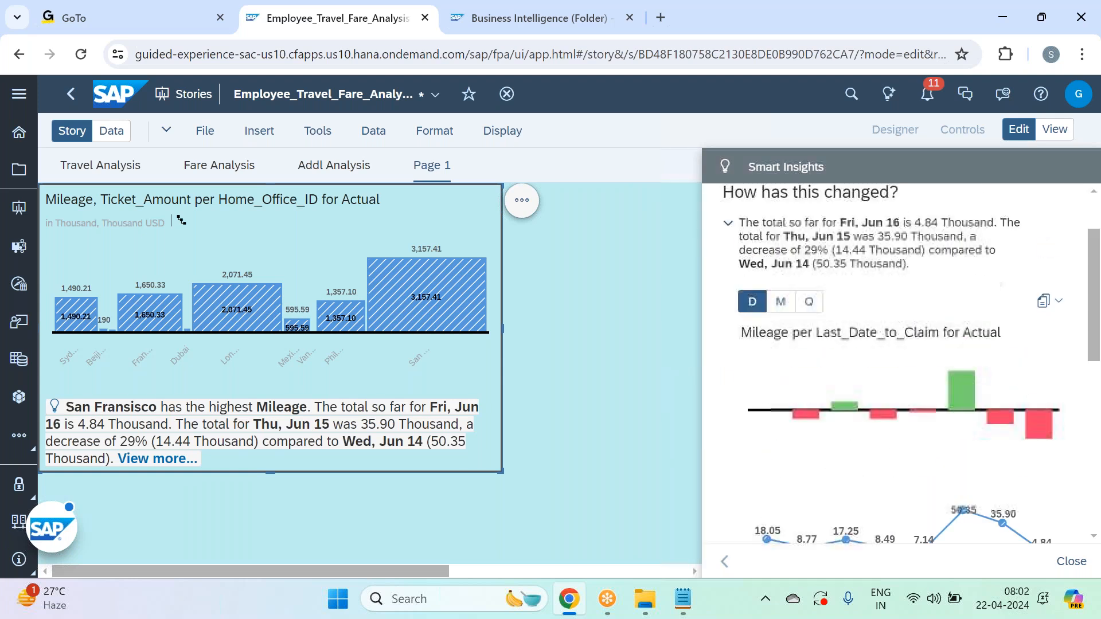
pyautogui.scroll(-3, 725, 330)
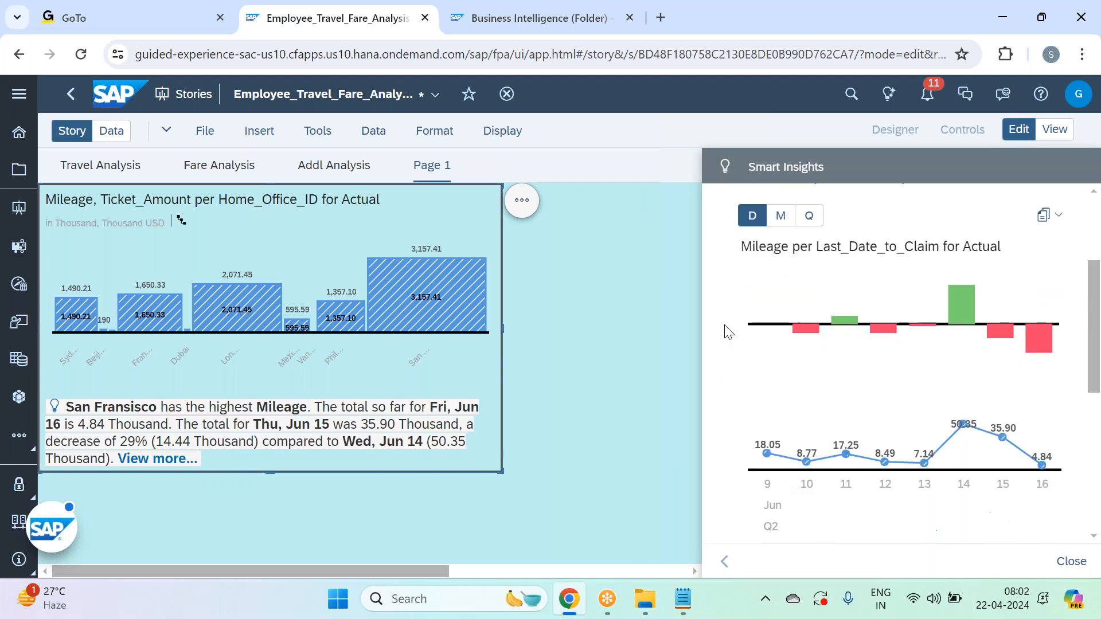
pyautogui.click(781, 216)
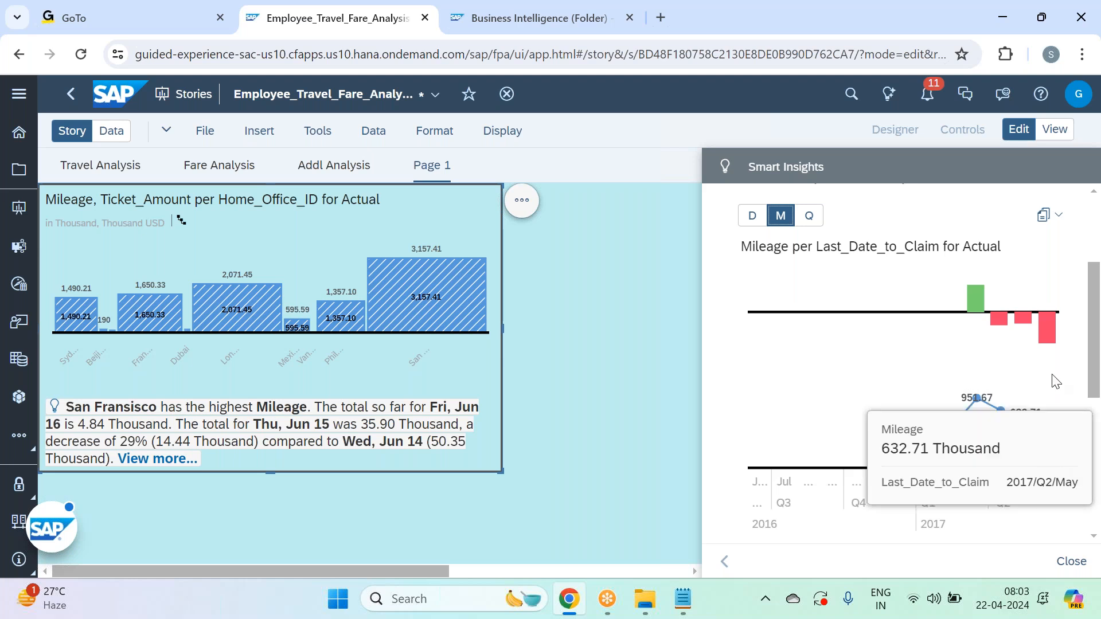
pyautogui.scroll(2, 919, 327)
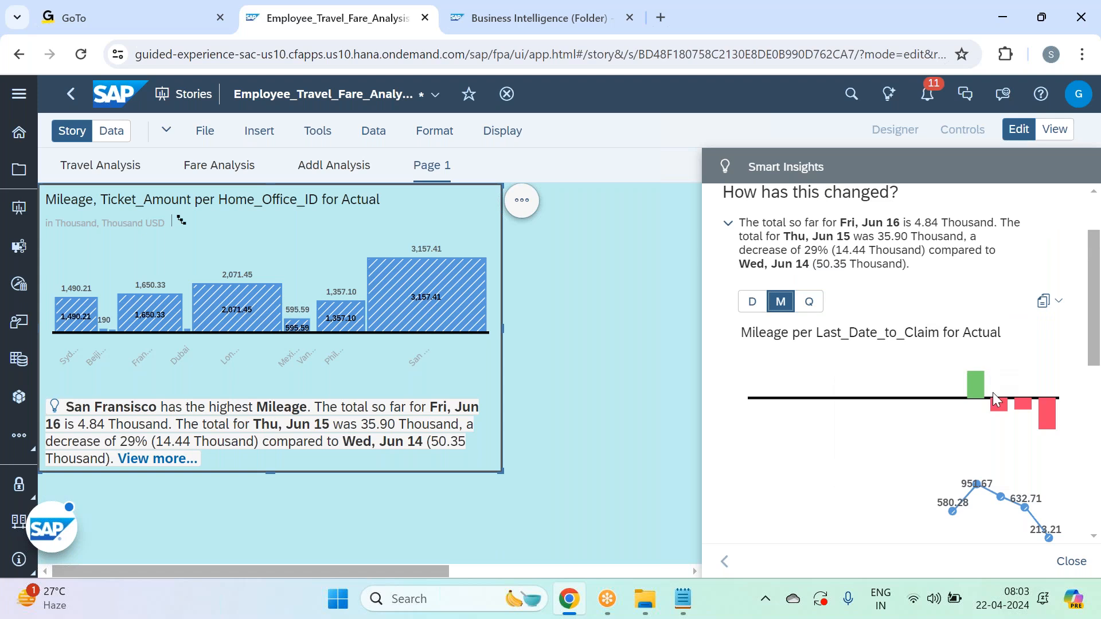
pyautogui.scroll(-8, 905, 347)
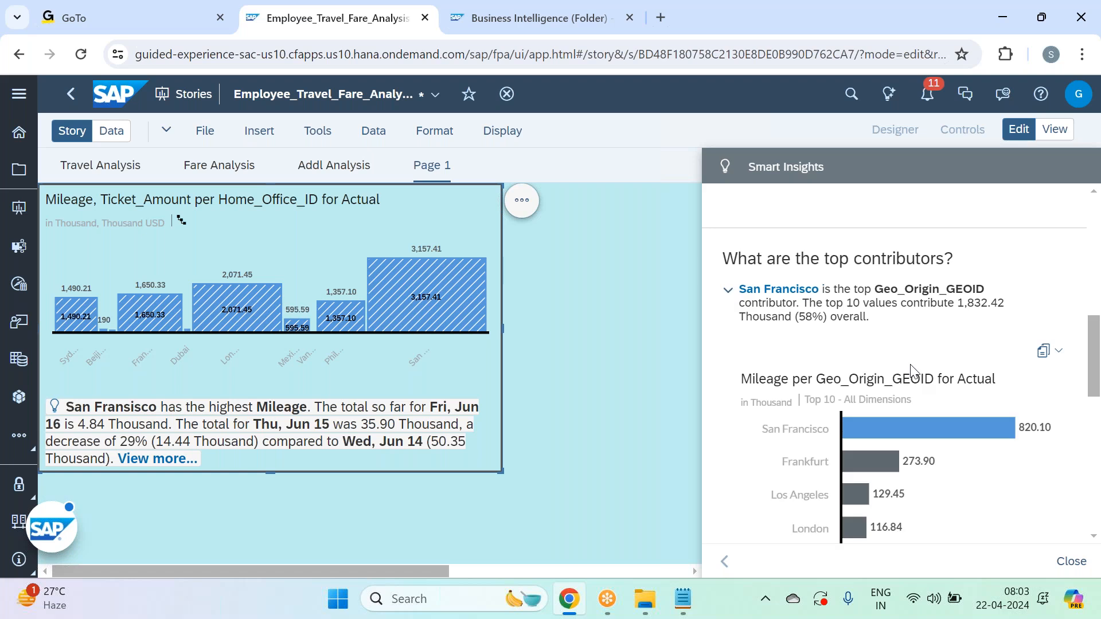
# Examine the Geo_Origin_GEOID top contributor insight, including its top 10 and total mileage charts, and collapse it.
pyautogui.scroll(-3, 914, 387)
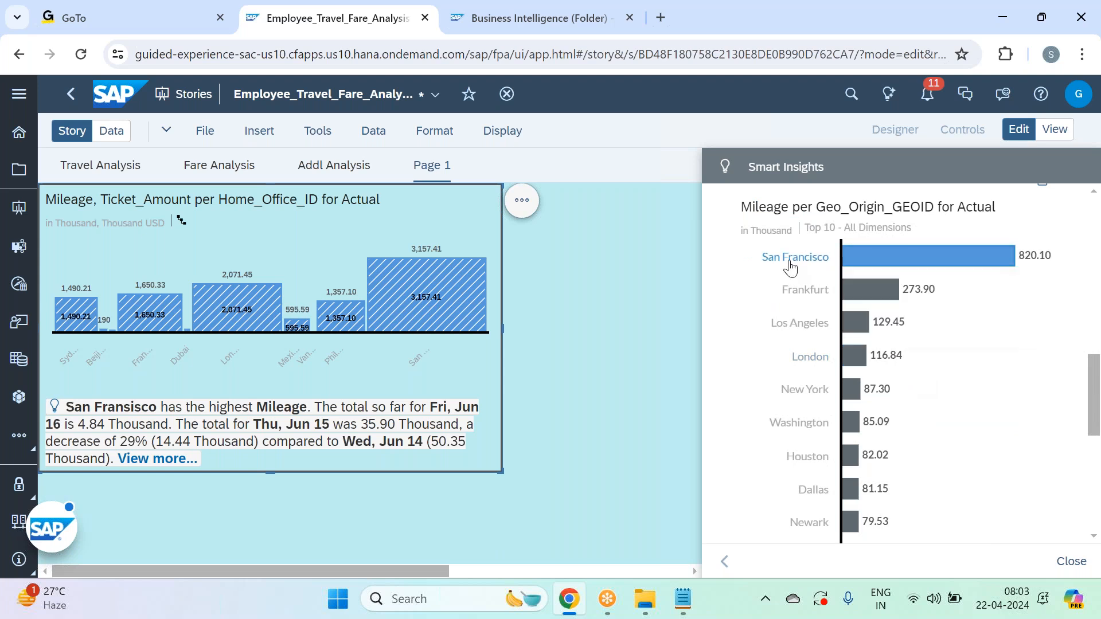
pyautogui.scroll(5, 807, 308)
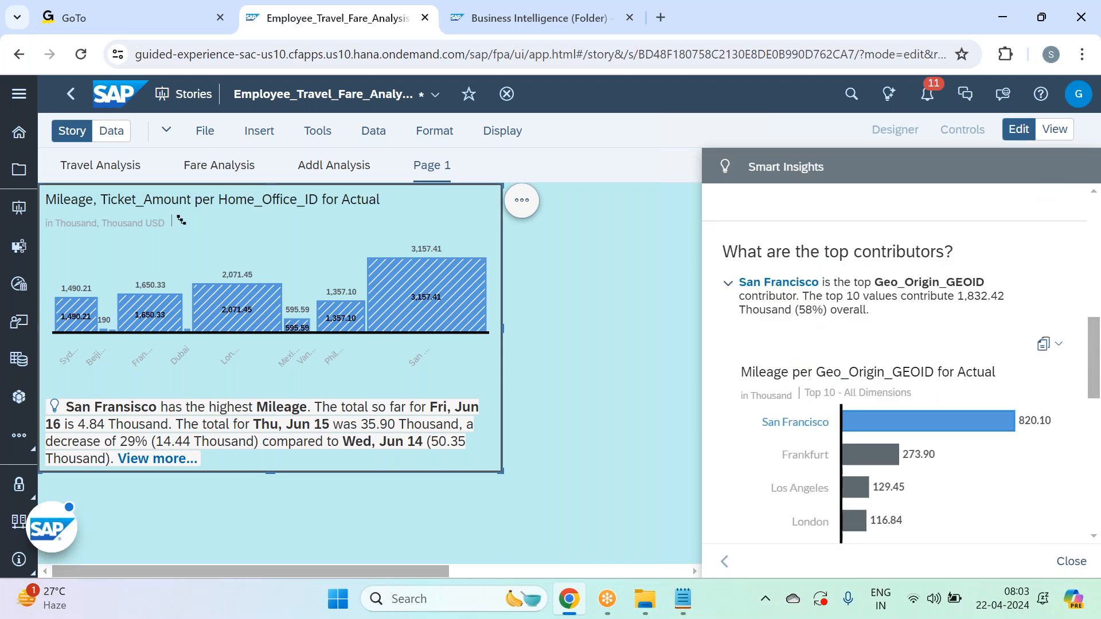
pyautogui.scroll(-1, 807, 309)
pyautogui.scroll(-2, 804, 373)
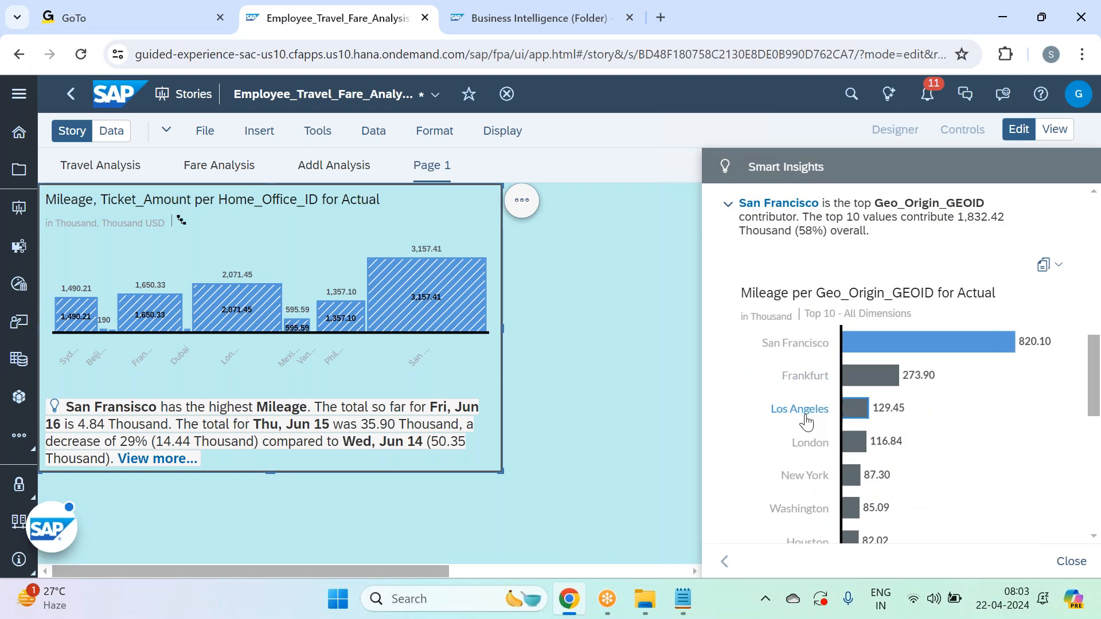
pyautogui.scroll(3, 813, 428)
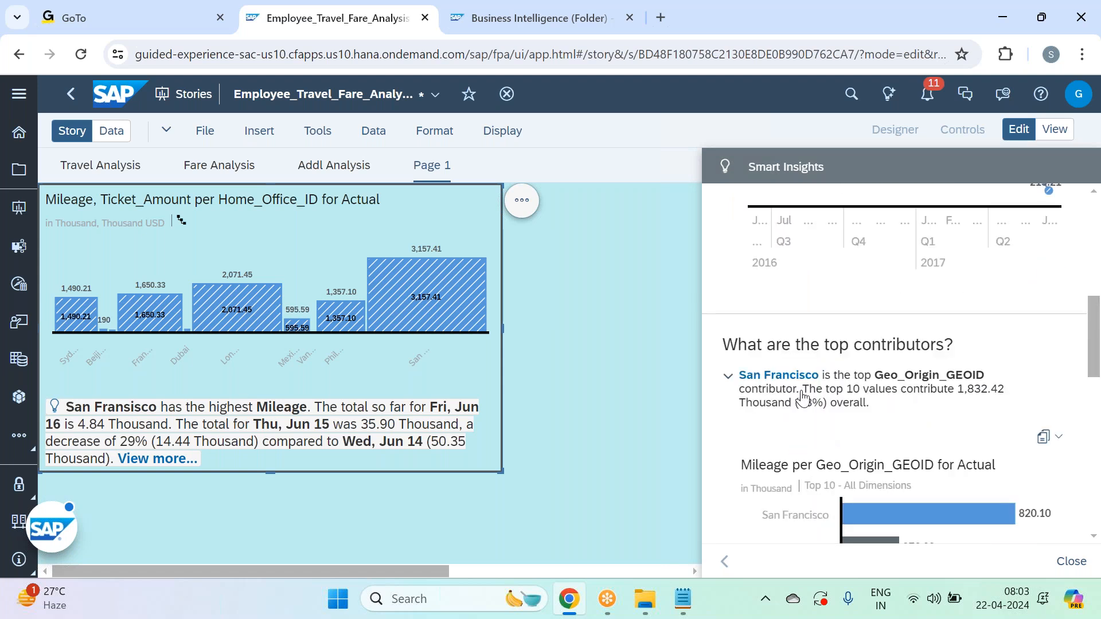
pyautogui.scroll(-1, 834, 421)
pyautogui.scroll(-7, 834, 424)
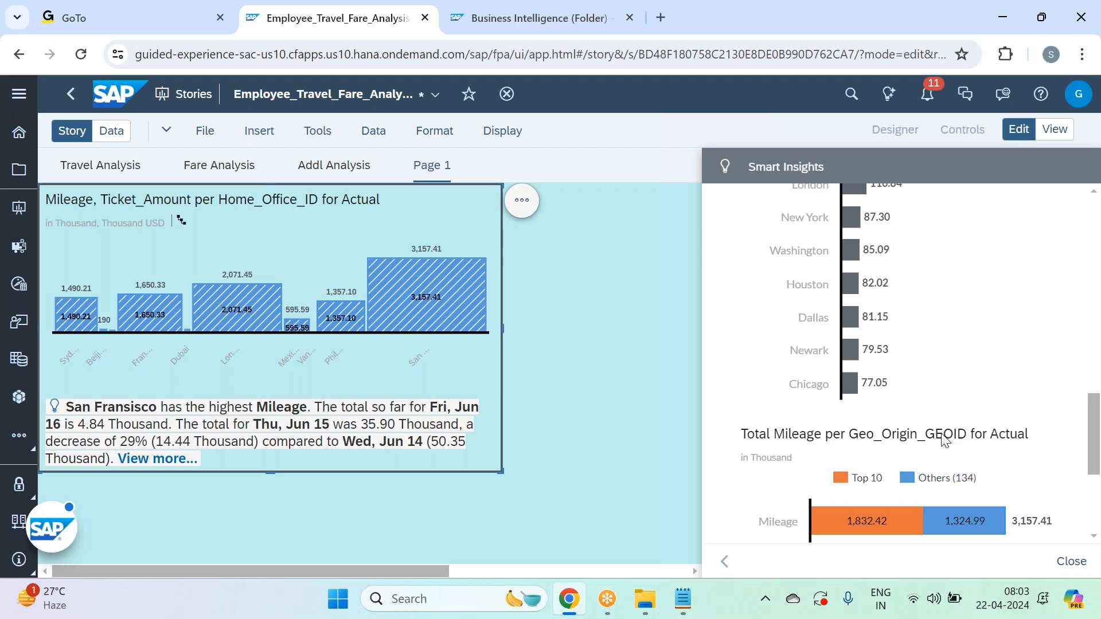
pyautogui.scroll(3, 916, 413)
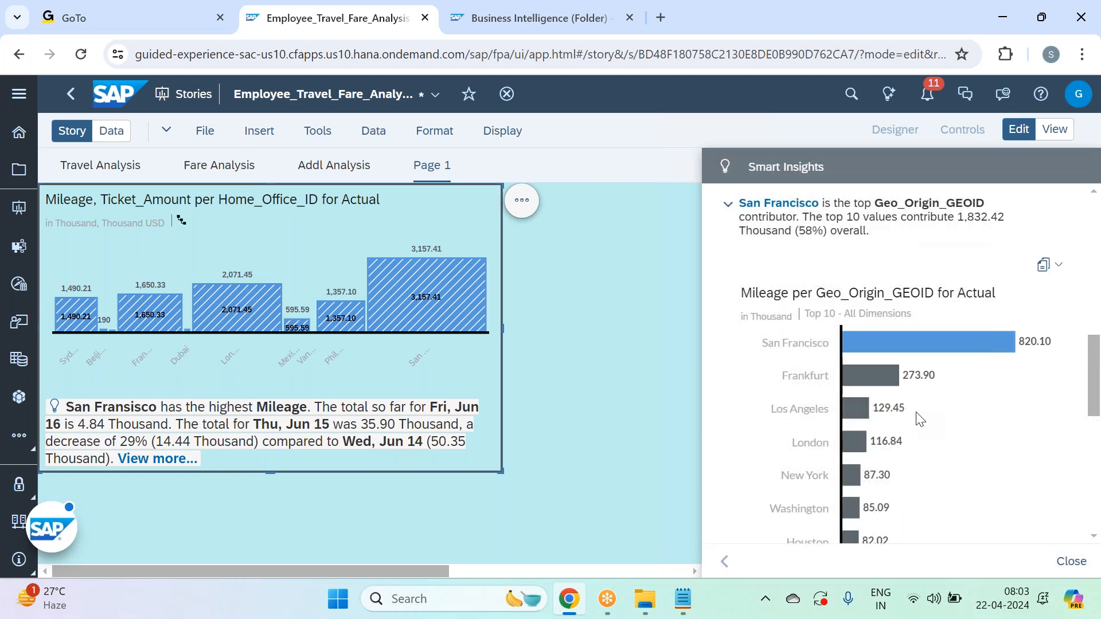
pyautogui.scroll(-4, 916, 412)
pyautogui.moveTo(819, 440)
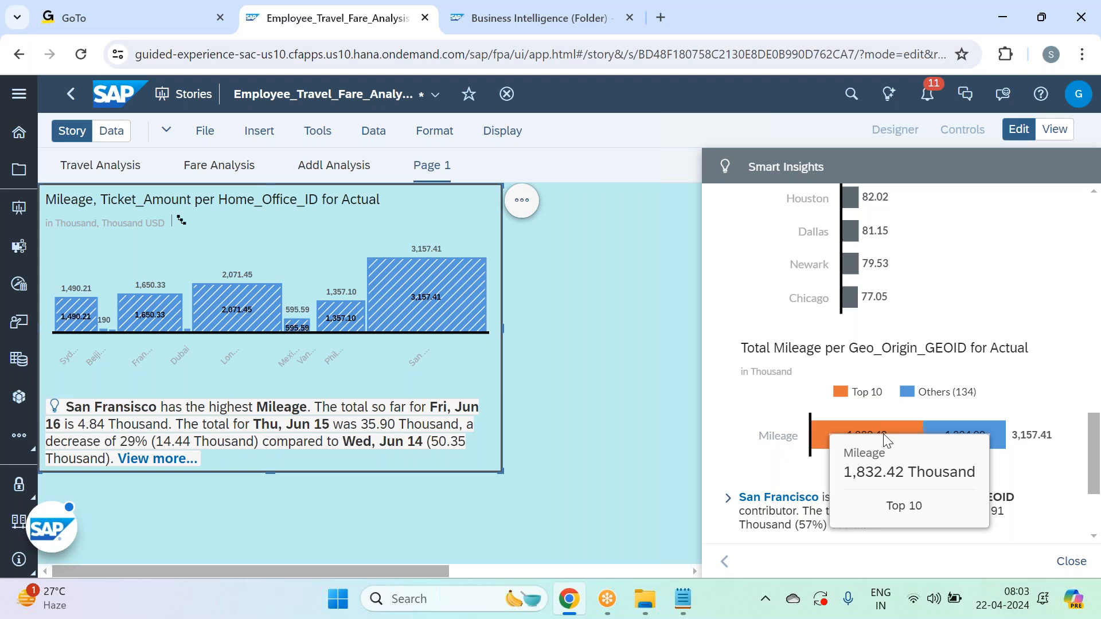
pyautogui.moveTo(969, 434)
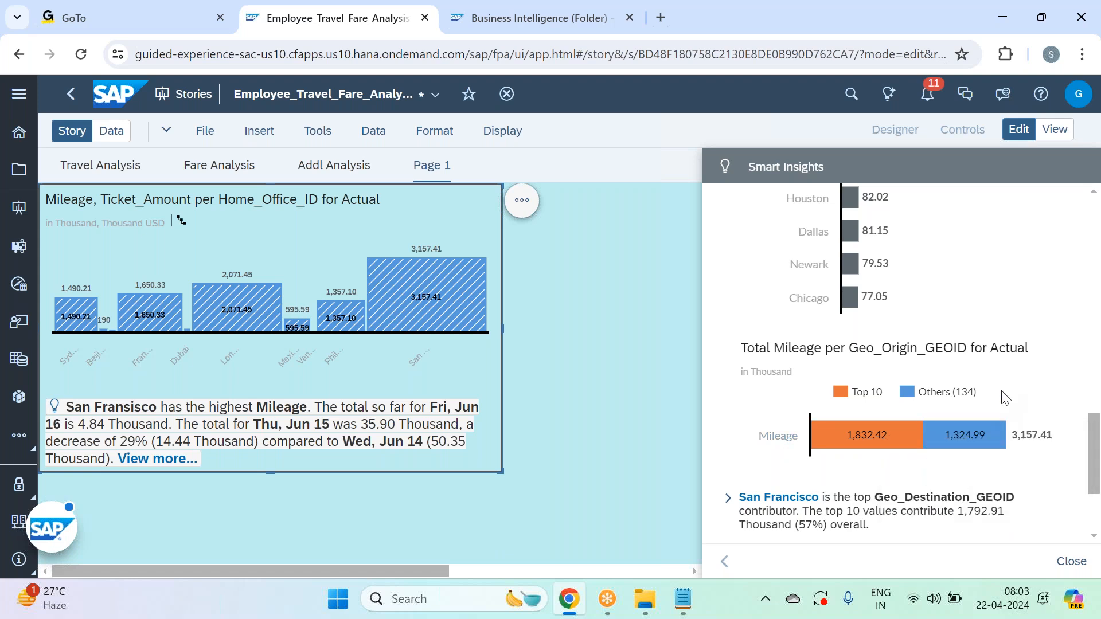
pyautogui.scroll(5, 1006, 397)
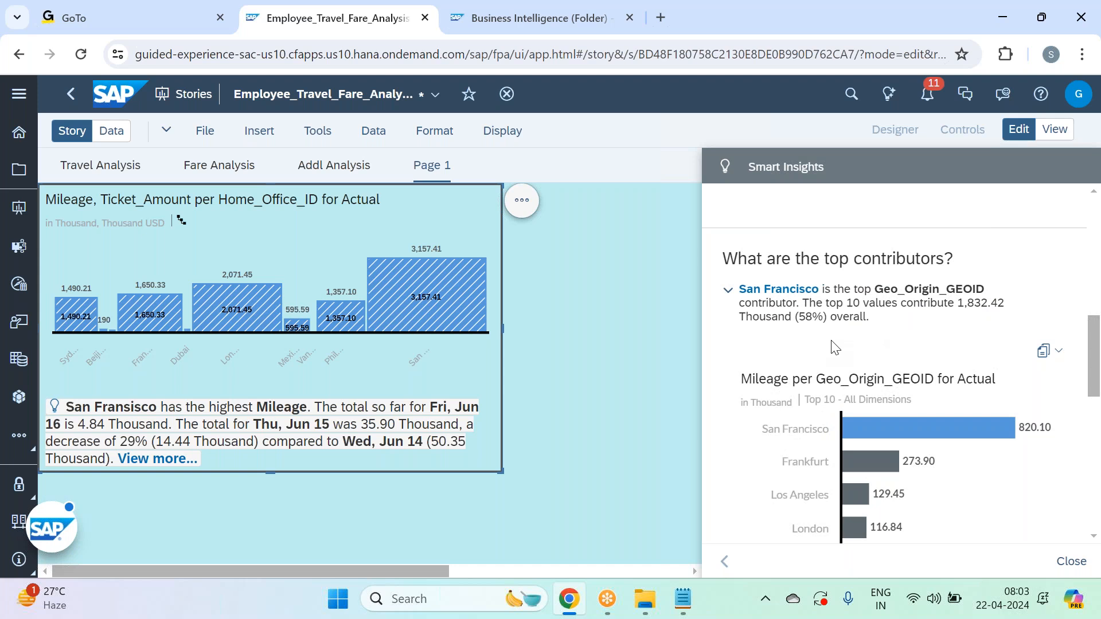
pyautogui.click(729, 292)
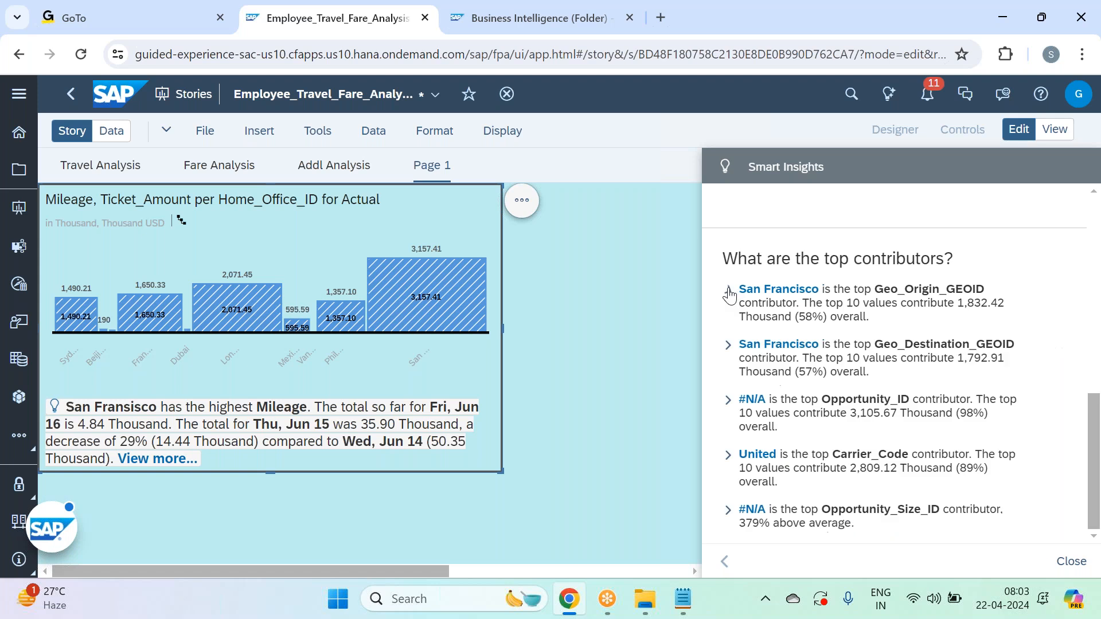
# Expand the Geo_Destination_GEOID top contributor insight, review its mileage chart and collapse it.
pyautogui.click(729, 349)
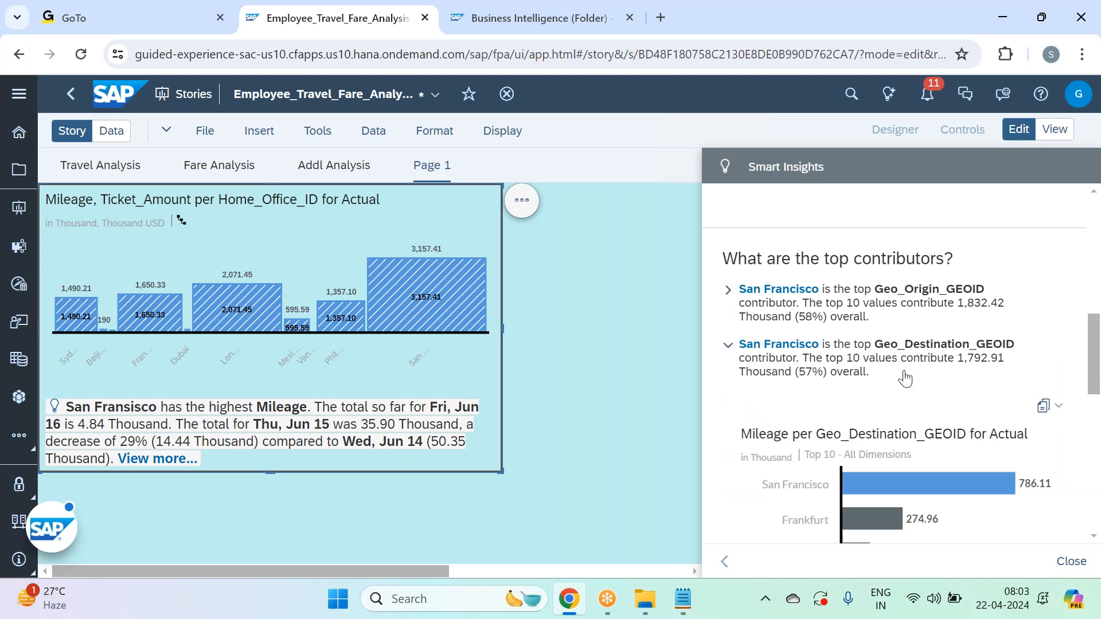
pyautogui.scroll(-3, 905, 378)
pyautogui.moveTo(919, 408)
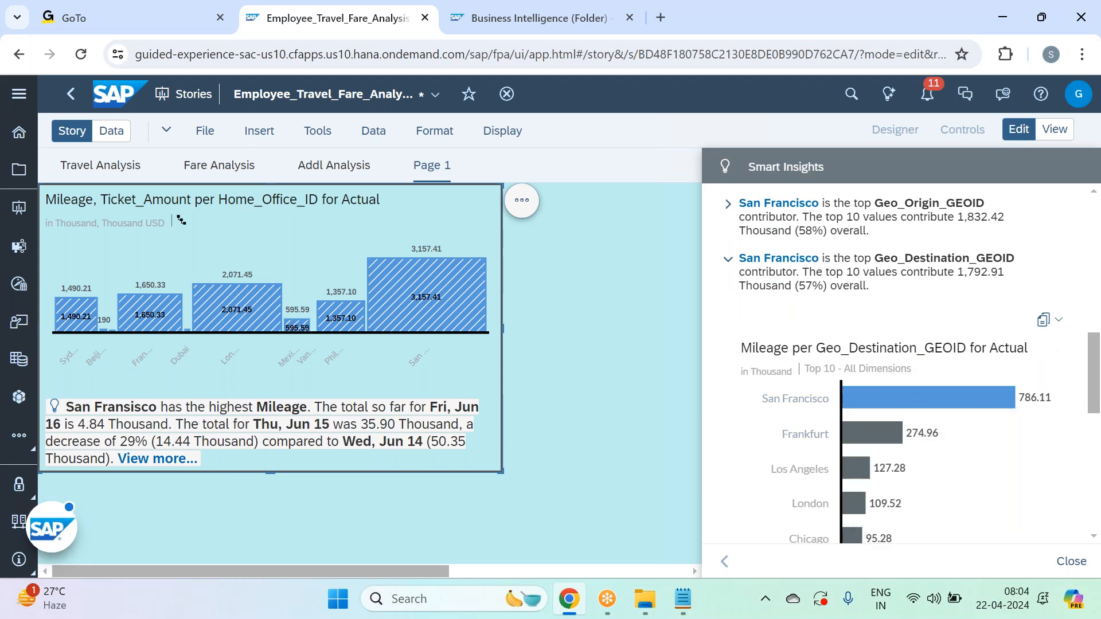
pyautogui.scroll(-2, 872, 402)
pyautogui.scroll(-2, 876, 407)
pyautogui.scroll(4, 876, 407)
pyautogui.click(730, 263)
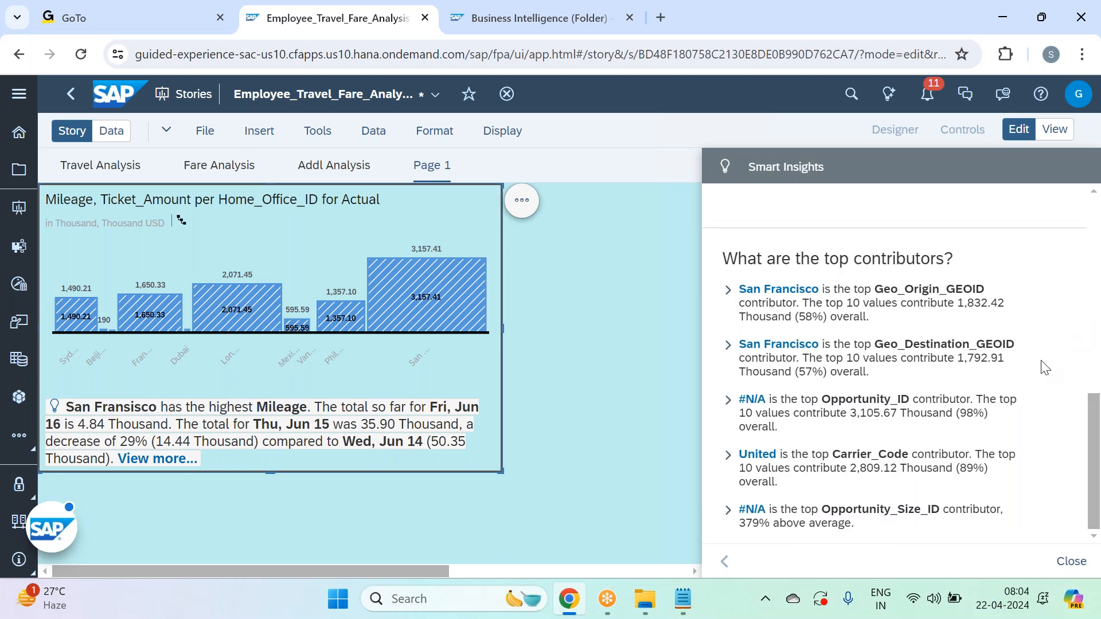
# Expand the Opportunity_ID top contributor insight, review its mileage chart and collapse it.
pyautogui.click(728, 406)
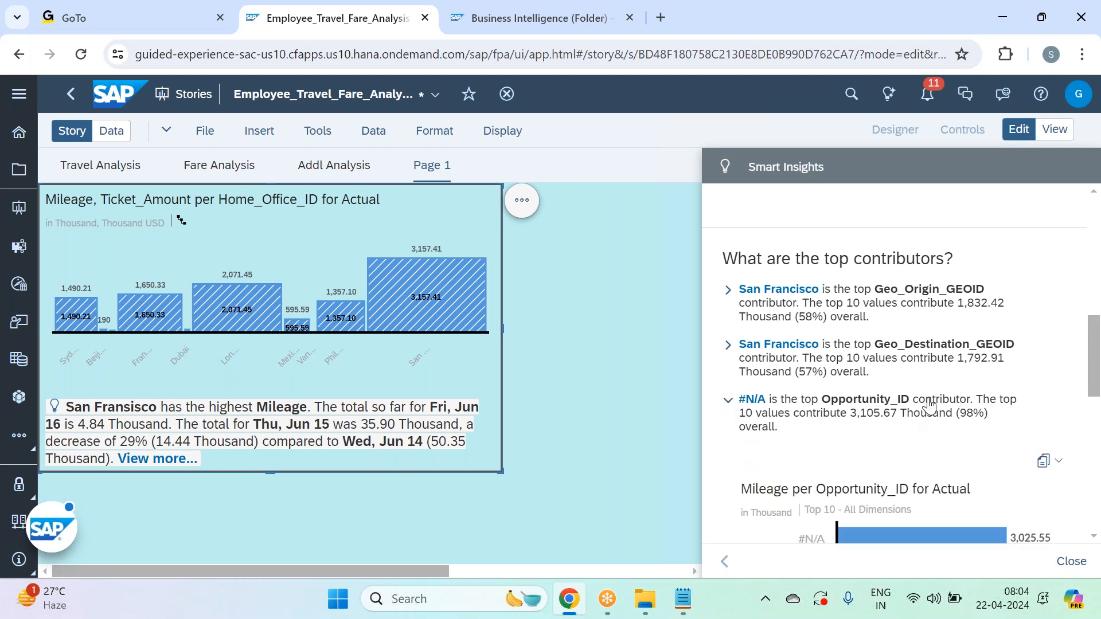
pyautogui.scroll(-2, 929, 405)
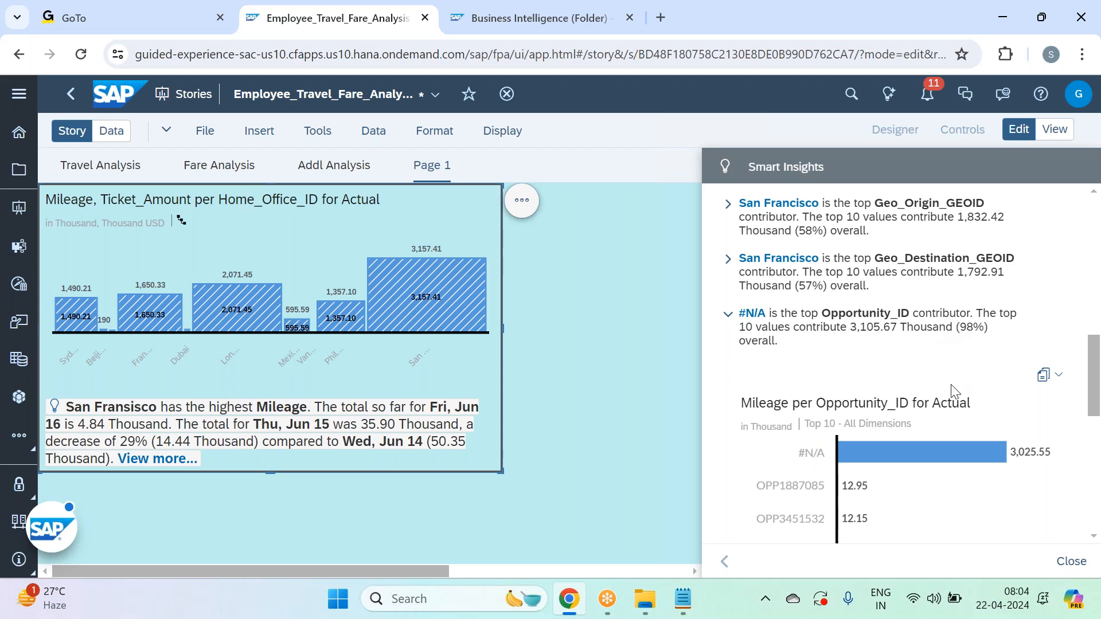
pyautogui.scroll(-3, 953, 392)
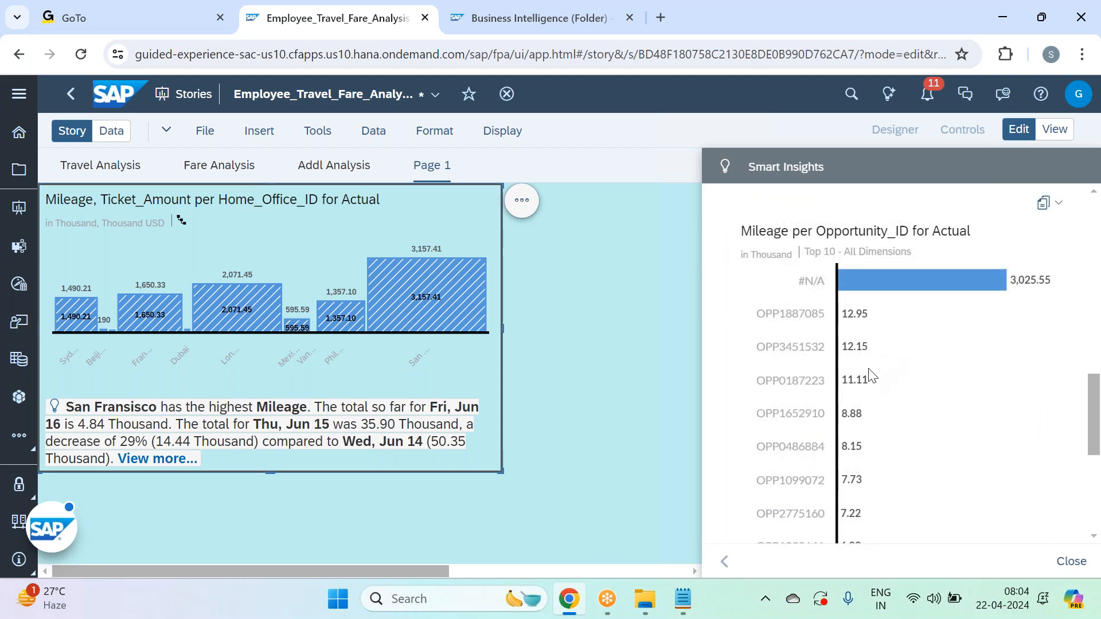
pyautogui.scroll(5, 872, 376)
pyautogui.click(728, 315)
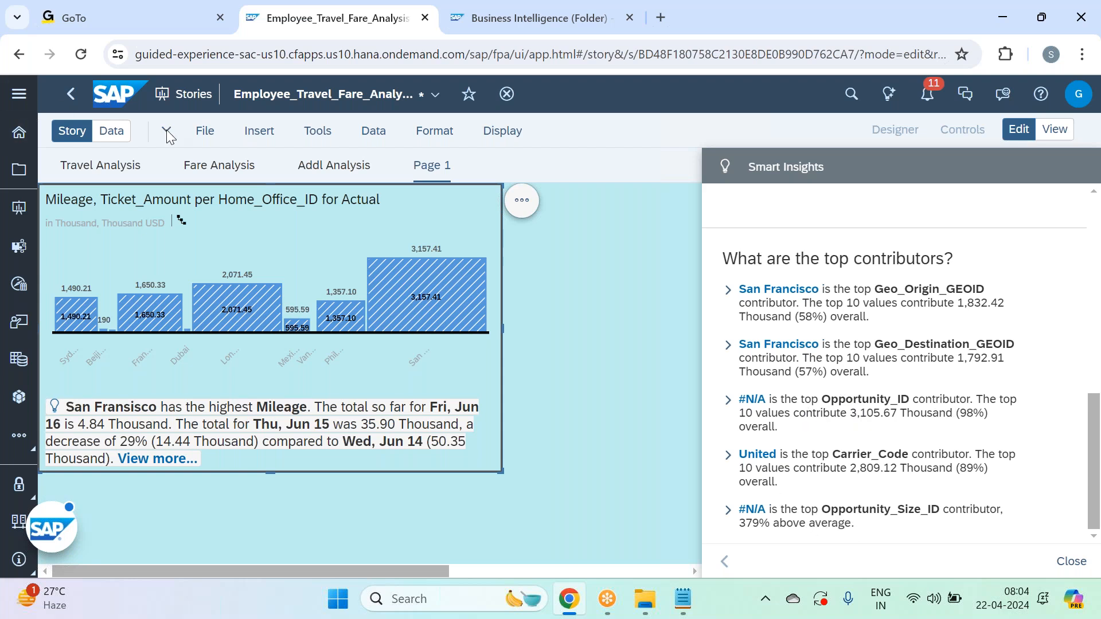
# Save the Employee_Travel_Fare_Analysis story with the Smart Insights added to the chart.
pyautogui.click(209, 139)
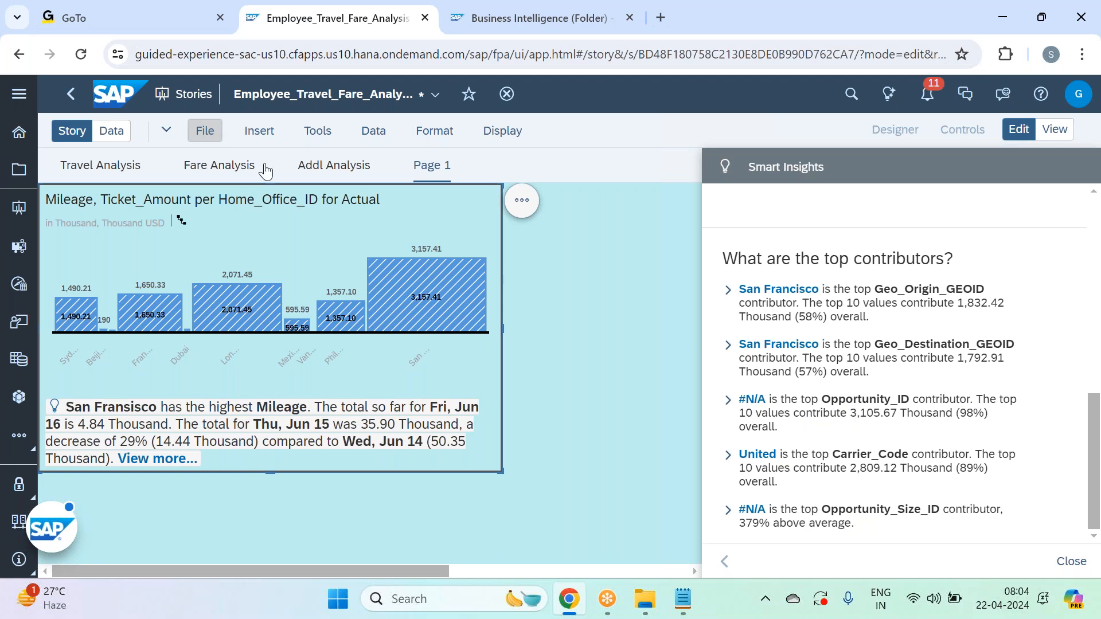
pyautogui.moveTo(294, 182)
pyautogui.click(427, 189)
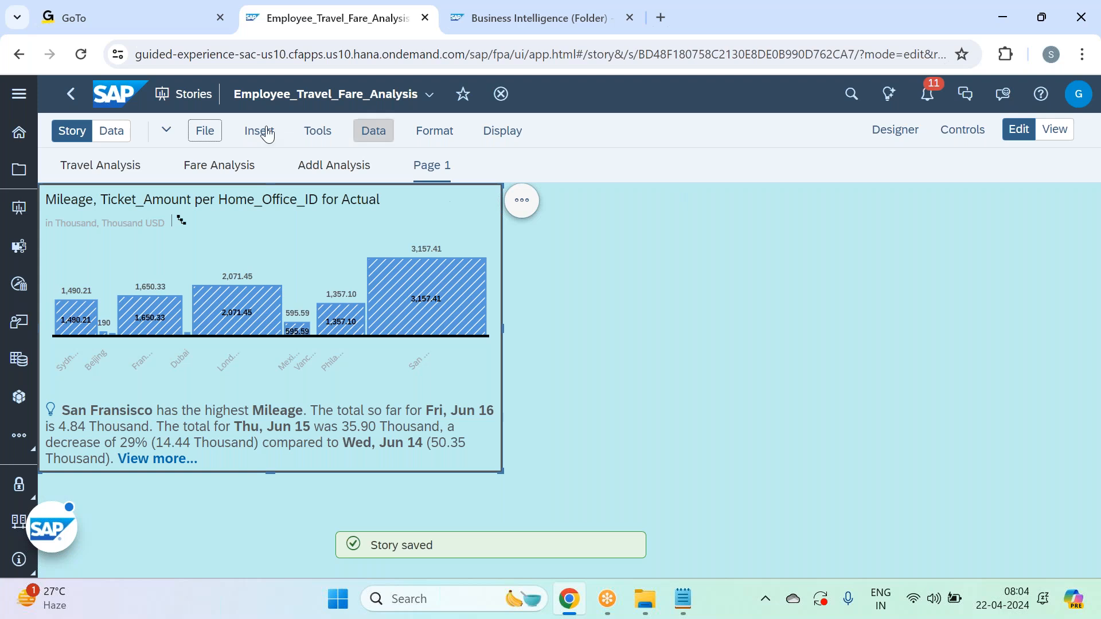
# Open the story's Smart Insights Settings and read the Top Contributors exclusion instruction.
pyautogui.click(205, 131)
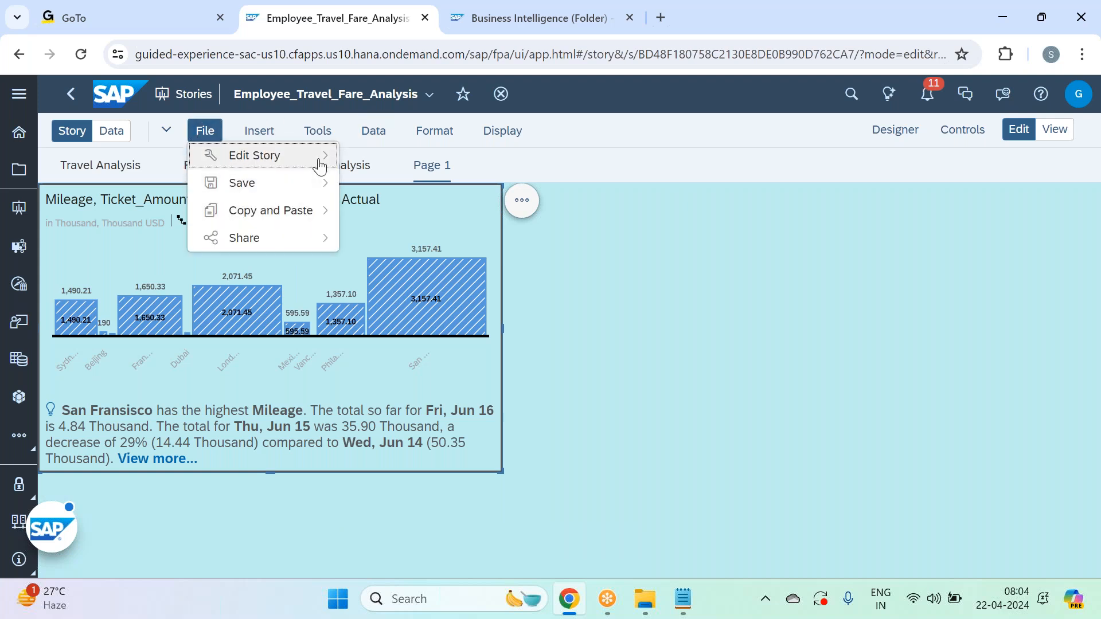
pyautogui.moveTo(319, 161)
pyautogui.click(440, 246)
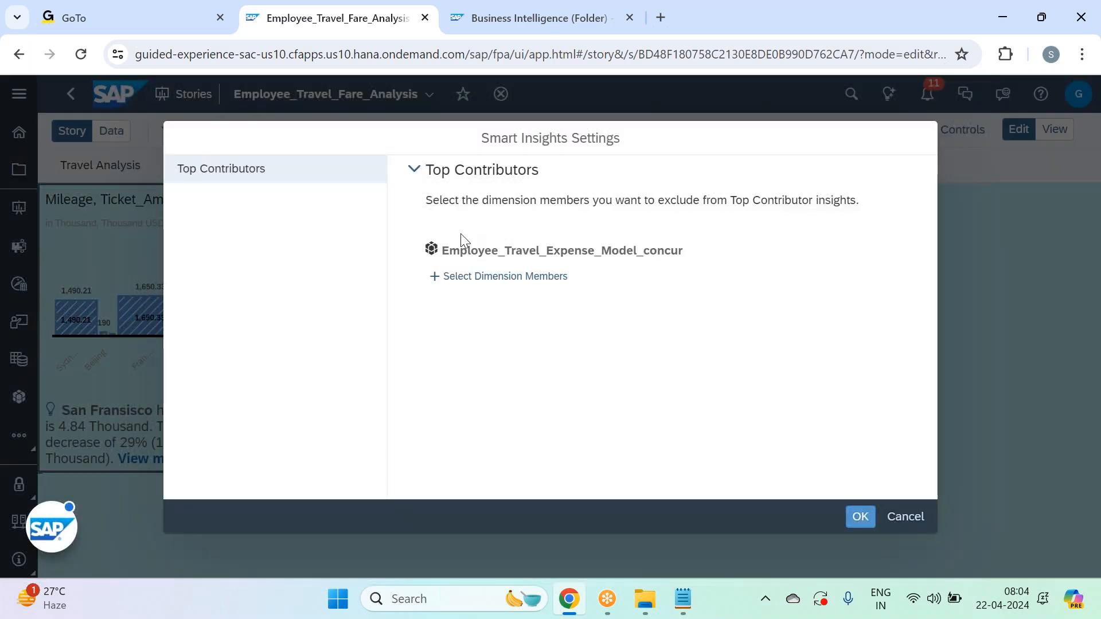
pyautogui.moveTo(457, 202); pyautogui.dragTo(842, 215)
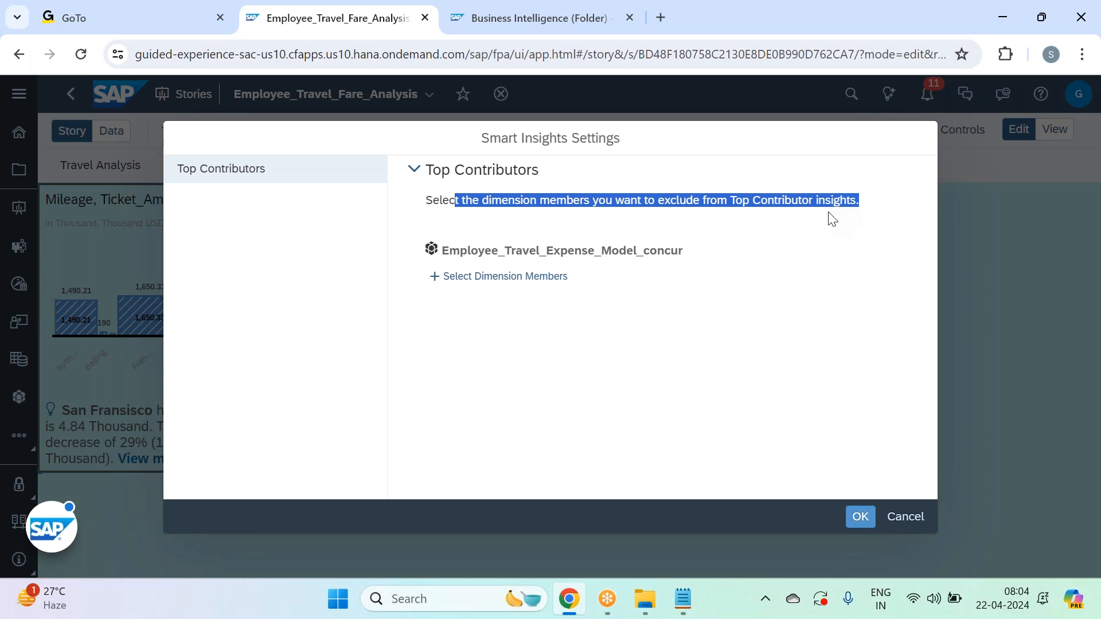
# Exclude the #N/A member of the Opportunity_ID dimension from the Top Contributor insights.
pyautogui.click(494, 278)
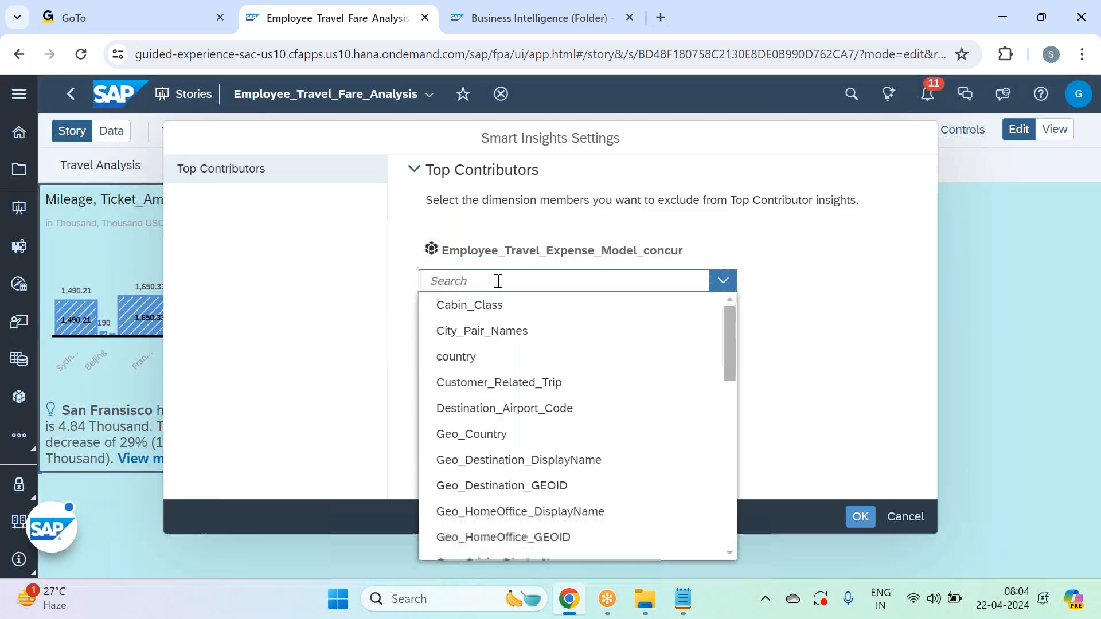
pyautogui.scroll(-10, 547, 339)
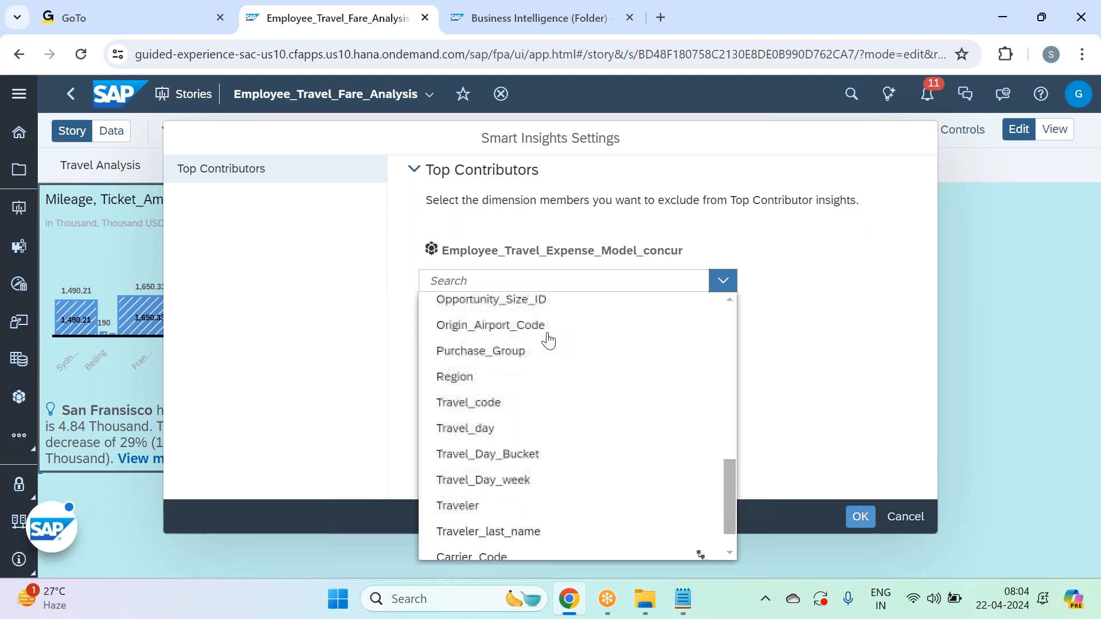
pyautogui.scroll(5, 547, 339)
pyautogui.scroll(5, 548, 339)
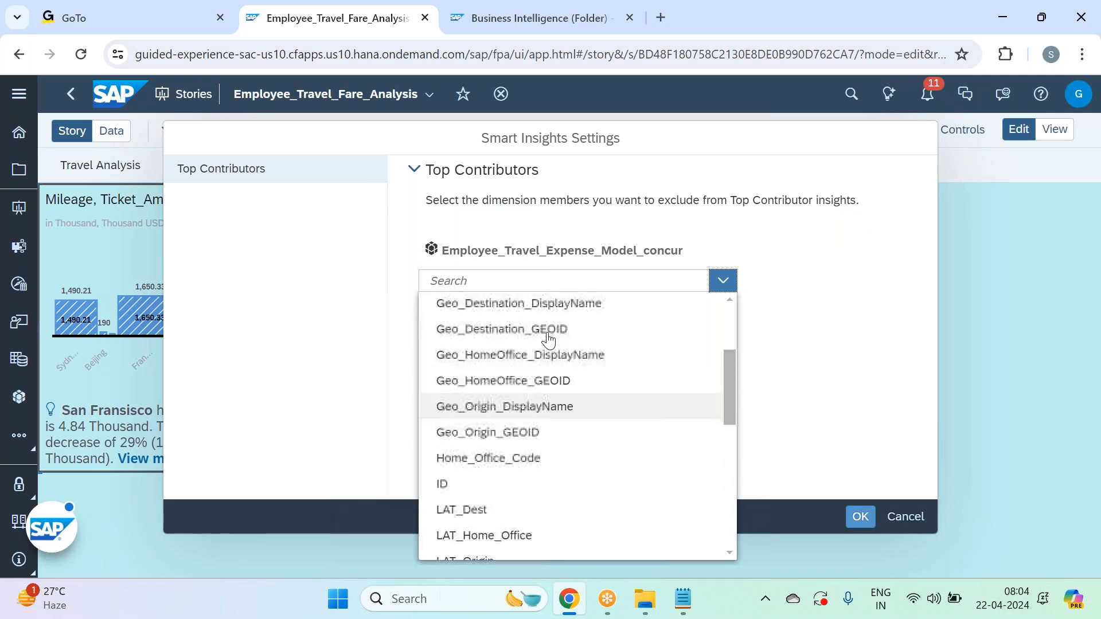
pyautogui.scroll(-3, 548, 339)
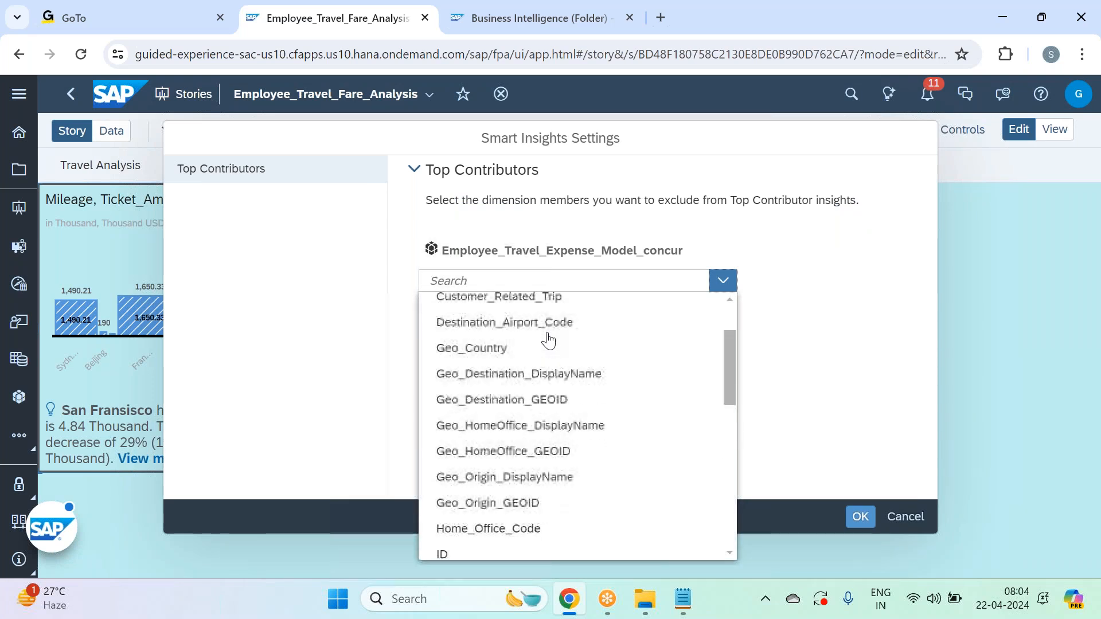
pyautogui.scroll(3, 549, 339)
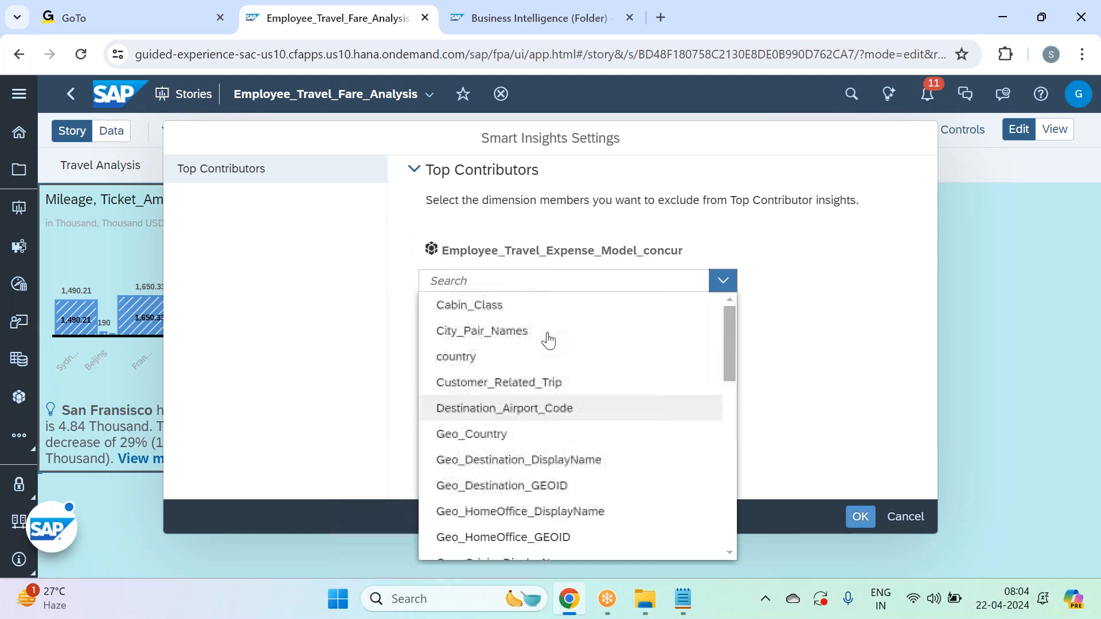
pyautogui.scroll(-5, 549, 339)
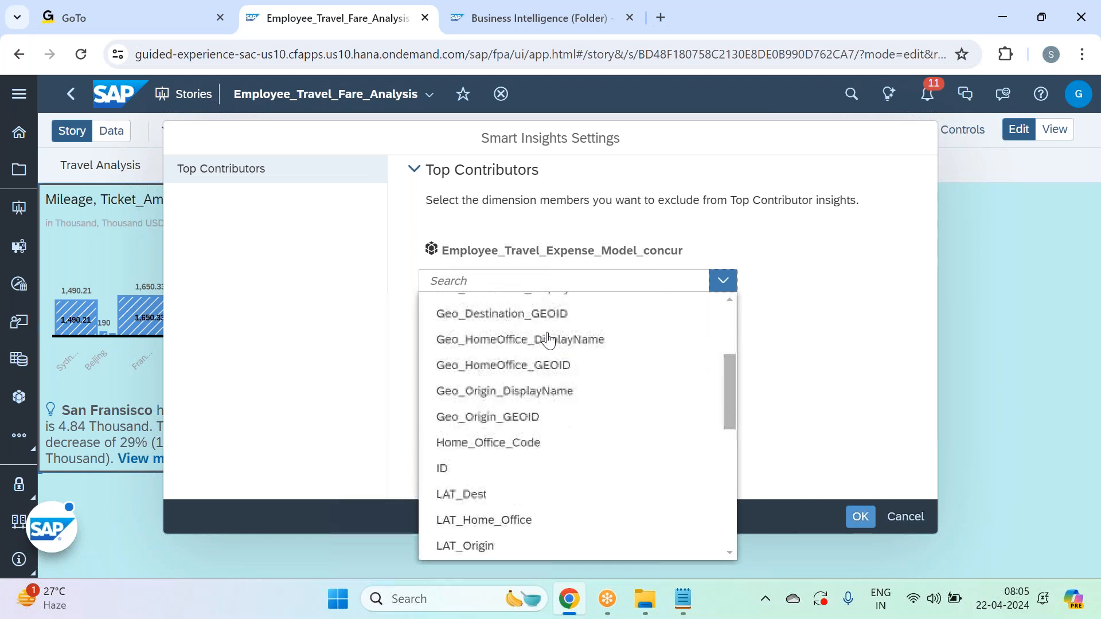
pyautogui.scroll(-3, 549, 340)
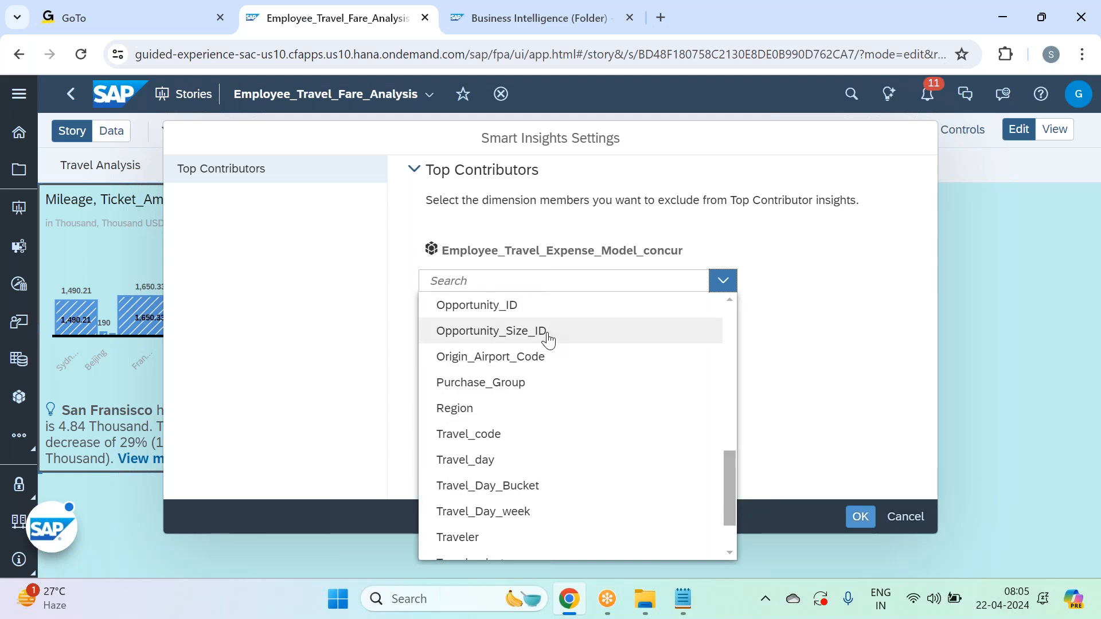
pyautogui.scroll(-2, 549, 340)
pyautogui.scroll(3, 549, 340)
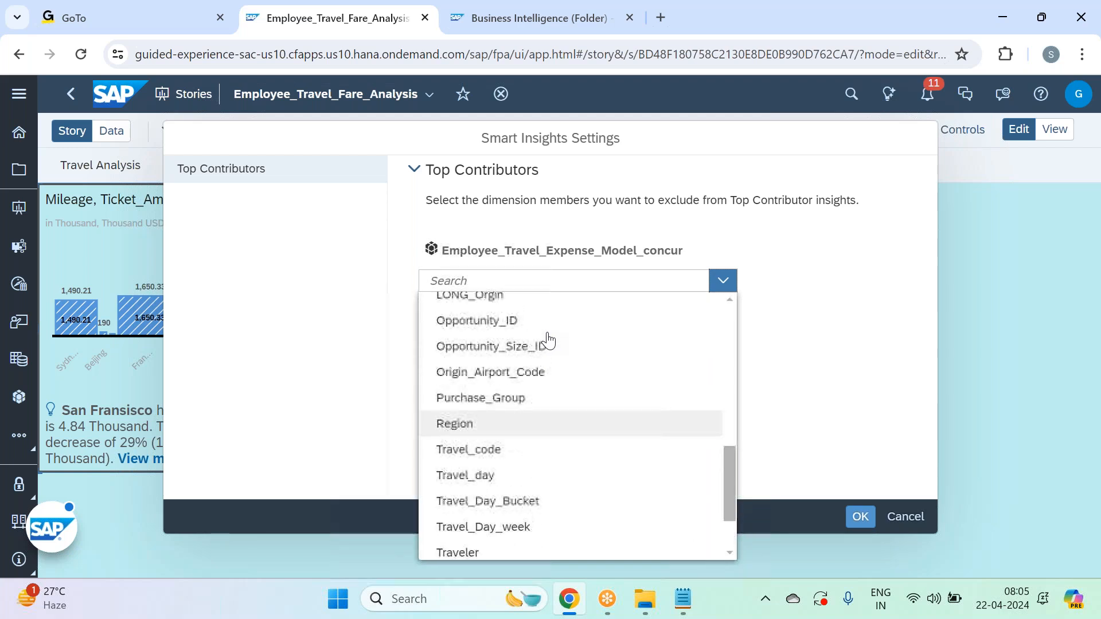
pyautogui.click(496, 317)
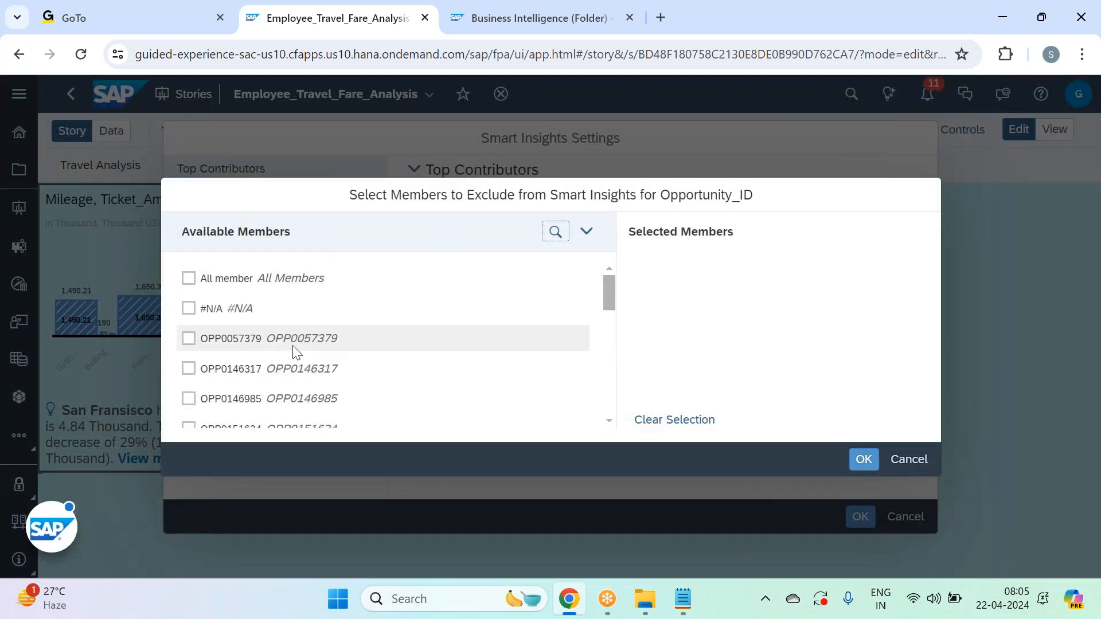
pyautogui.click(258, 307)
pyautogui.click(864, 459)
# Exclude the #N/A member of the Opportunity_Size_ID dimension from the Top Contributor insights and apply the Smart Insights settings.
pyautogui.click(484, 337)
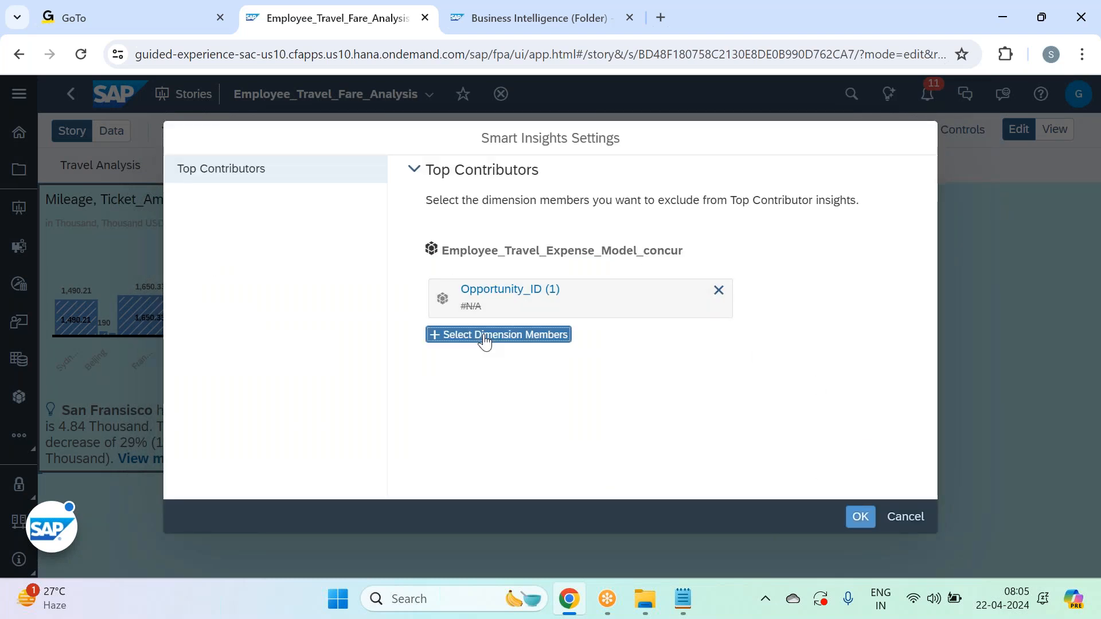
pyautogui.click(574, 341)
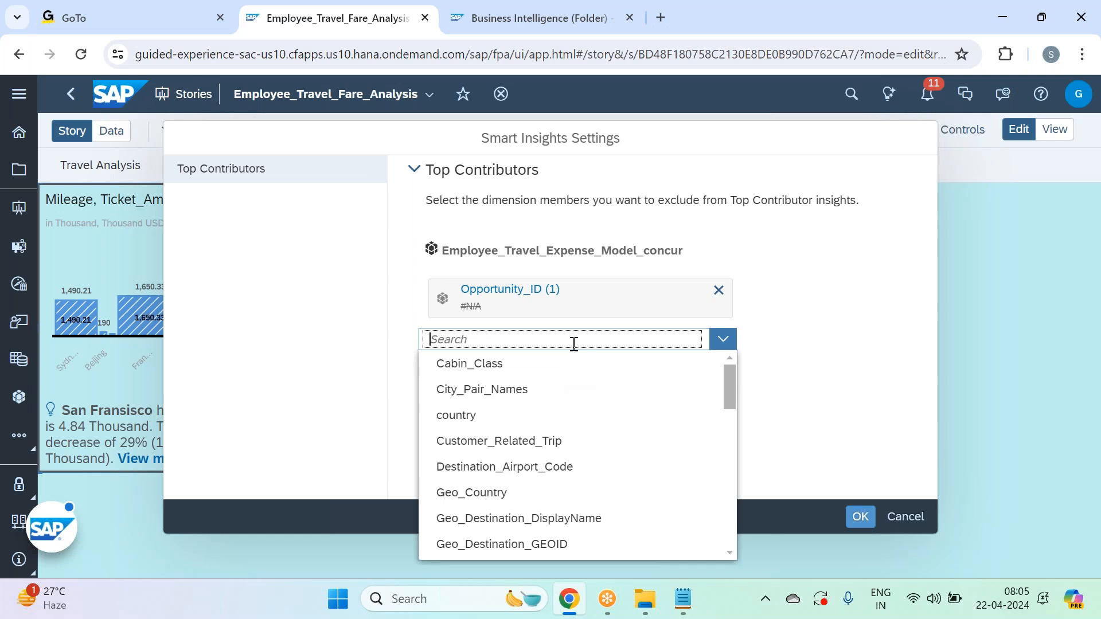
pyautogui.write('opp')
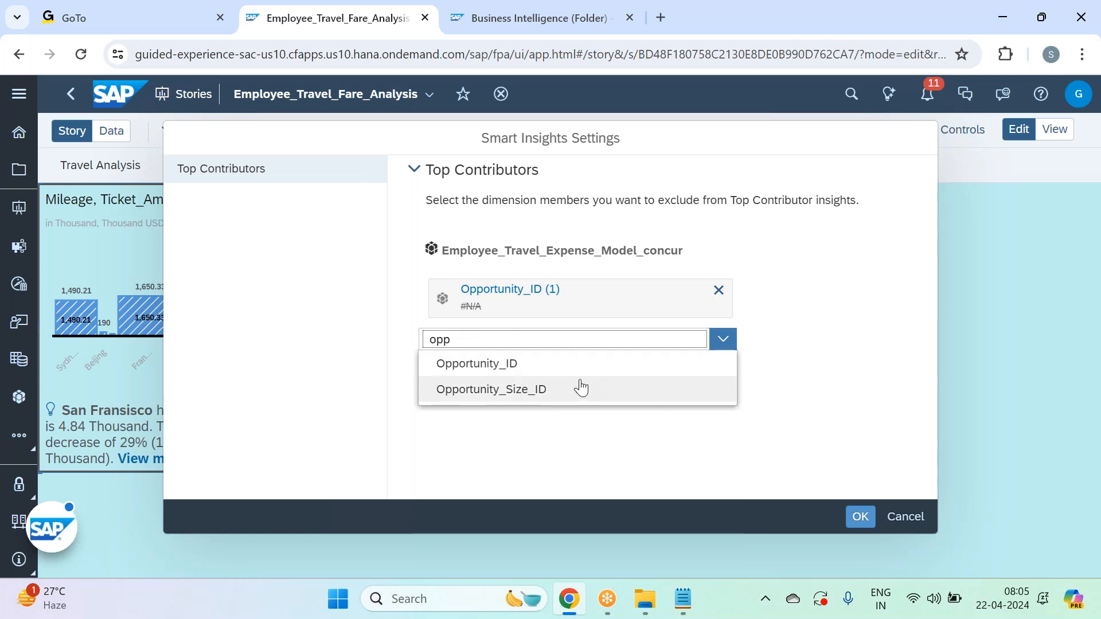
pyautogui.click(580, 388)
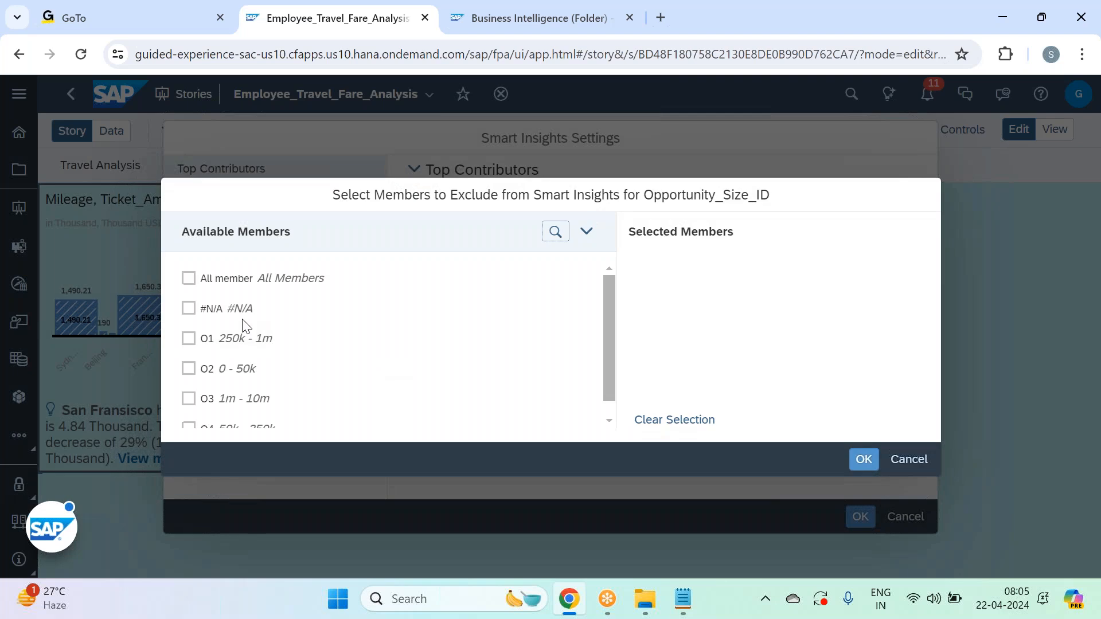
pyautogui.click(236, 312)
pyautogui.click(869, 468)
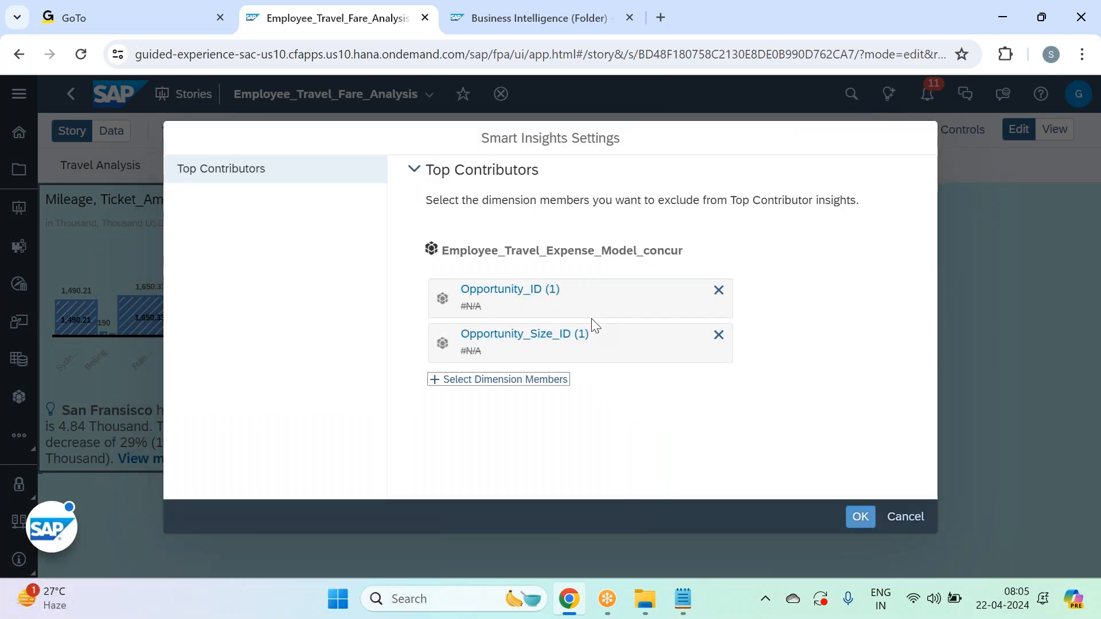
pyautogui.click(856, 522)
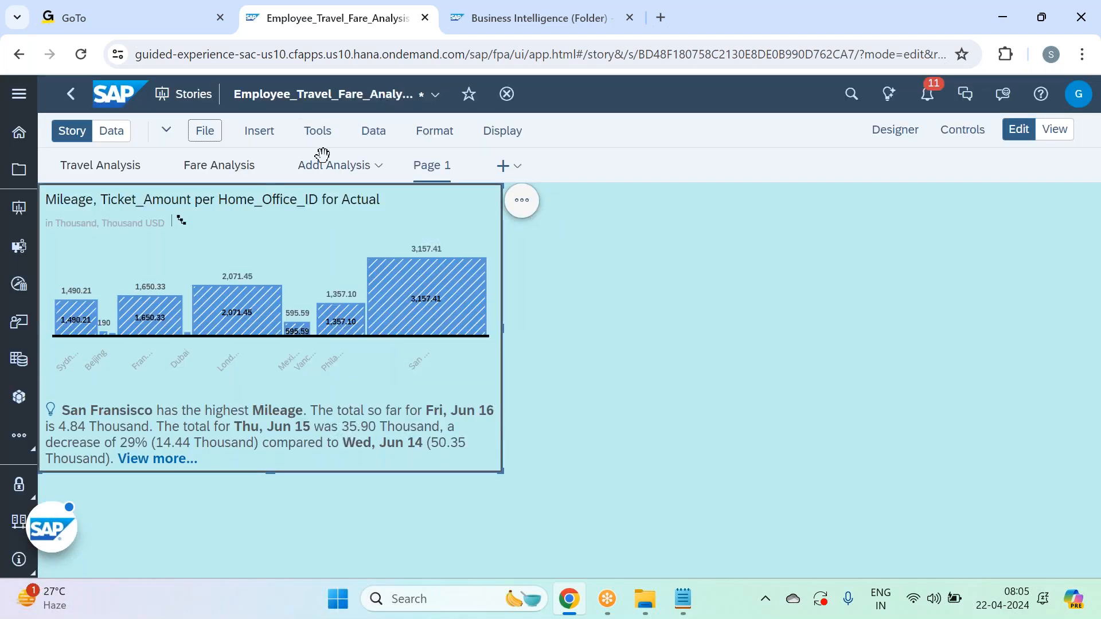
pyautogui.click(206, 131)
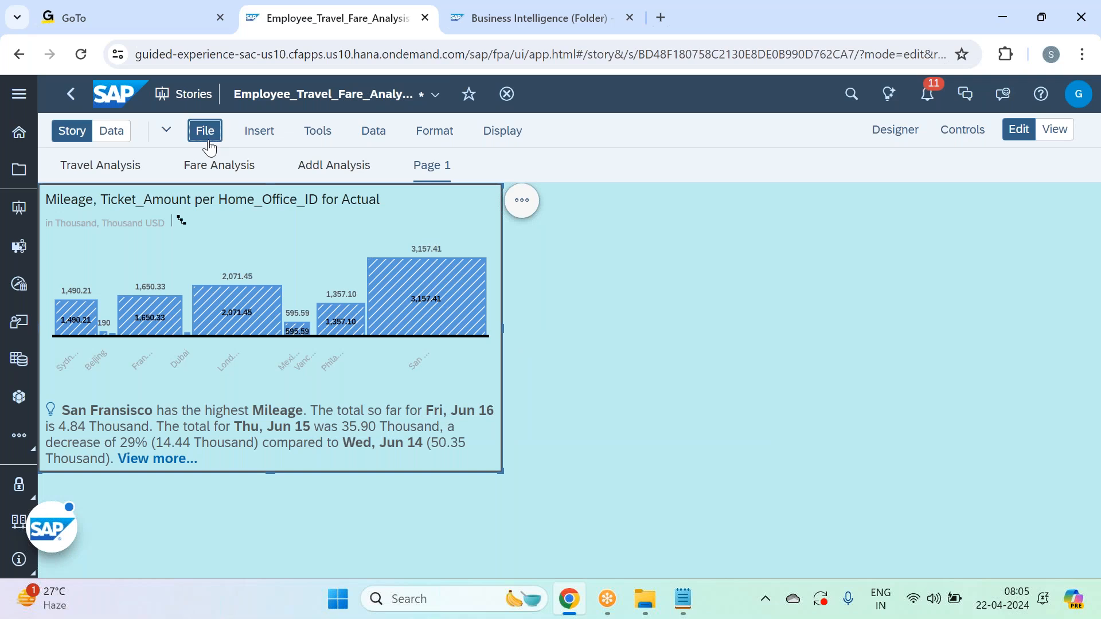
pyautogui.moveTo(267, 183)
pyautogui.click(404, 207)
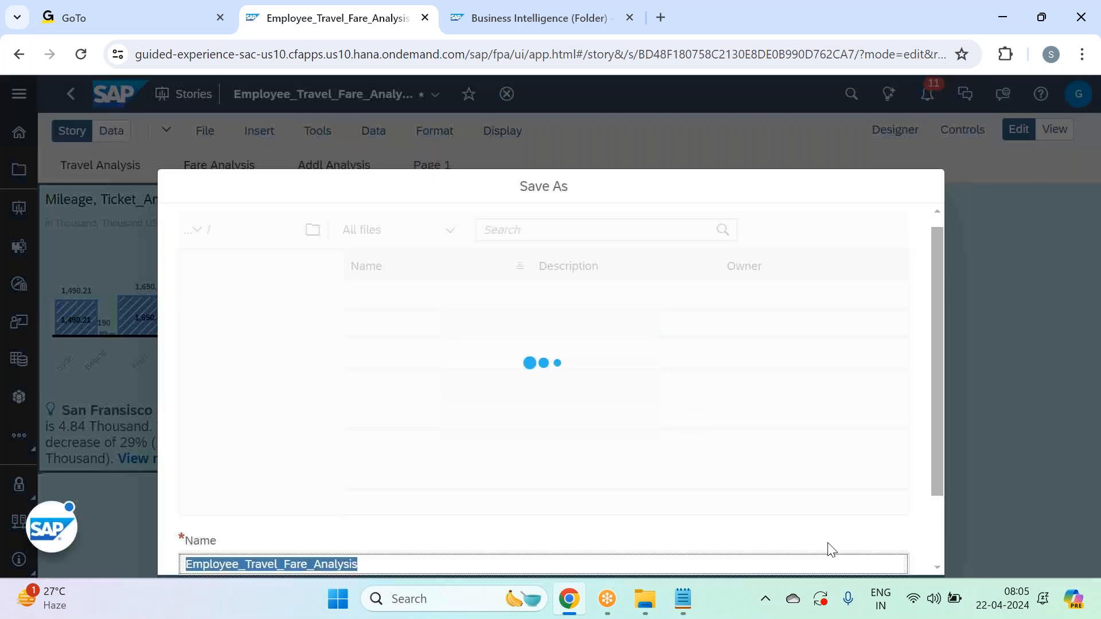
pyautogui.press('Escape')
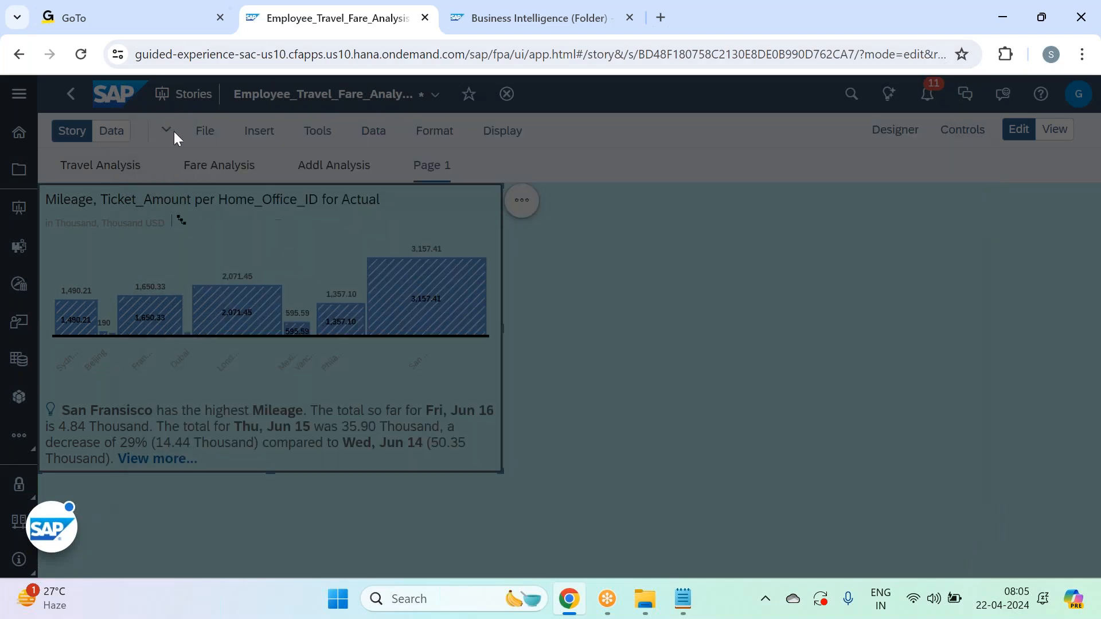
# Save the Employee_Travel_Fare_Analysis story with the updated Top Contributor exclusions.
pyautogui.click(213, 141)
pyautogui.moveTo(255, 180)
pyautogui.click(370, 184)
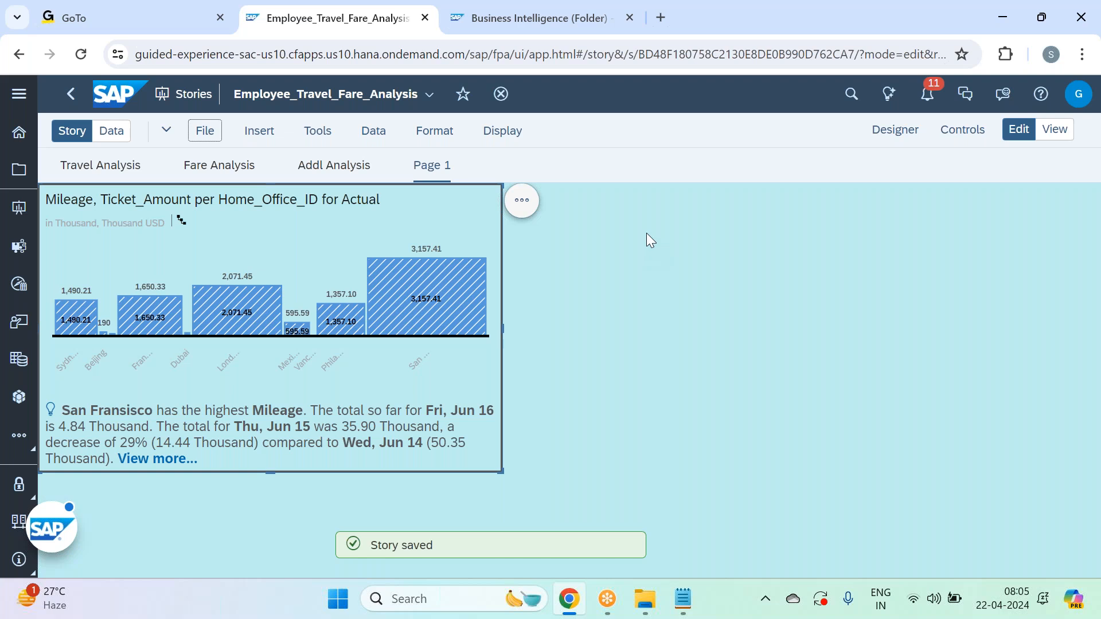
# Open the chart's full Smart Insights, switch the mileage change chart to monthly and read the top contributors list.
pyautogui.click(173, 465)
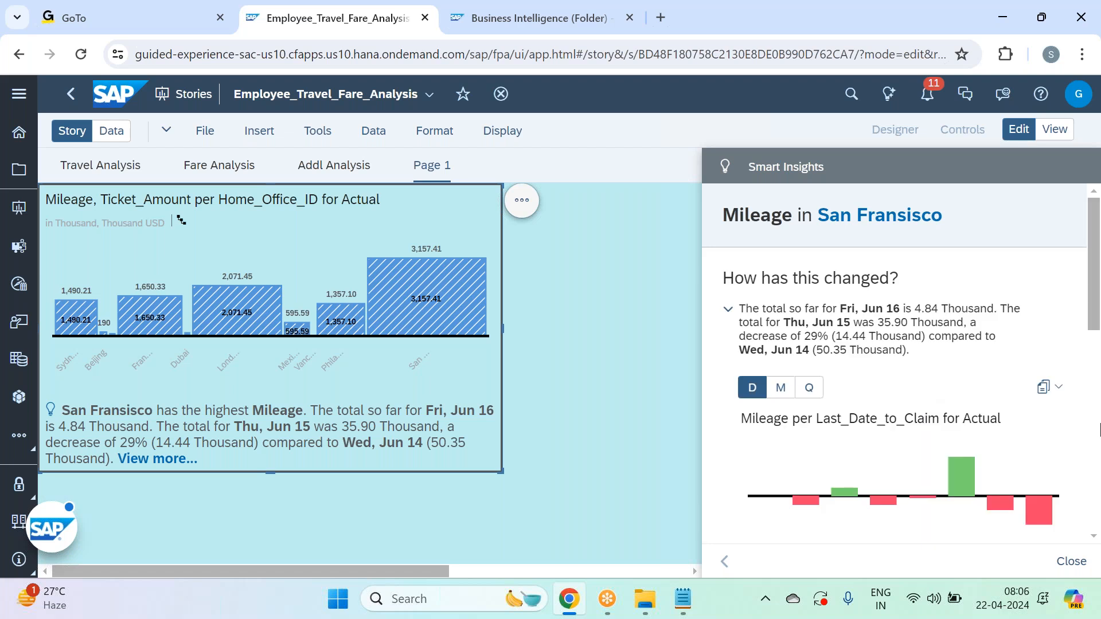
pyautogui.click(780, 388)
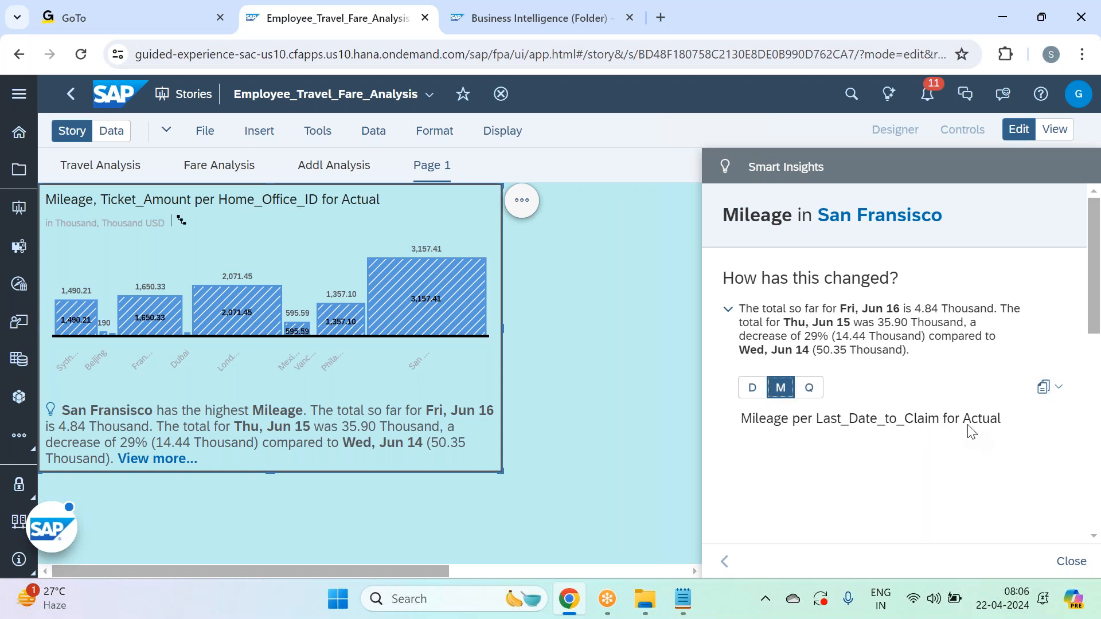
pyautogui.scroll(-10, 970, 431)
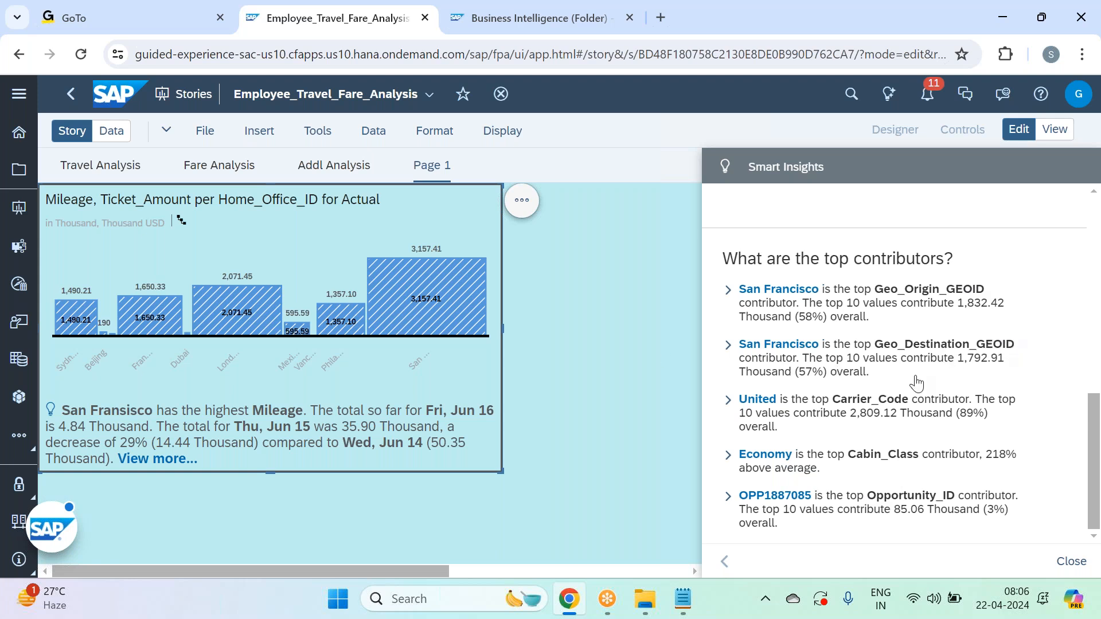
# Expand the Carrier_Code top contributor insight, review its mileage and total mileage charts, and collapse it.
pyautogui.click(728, 401)
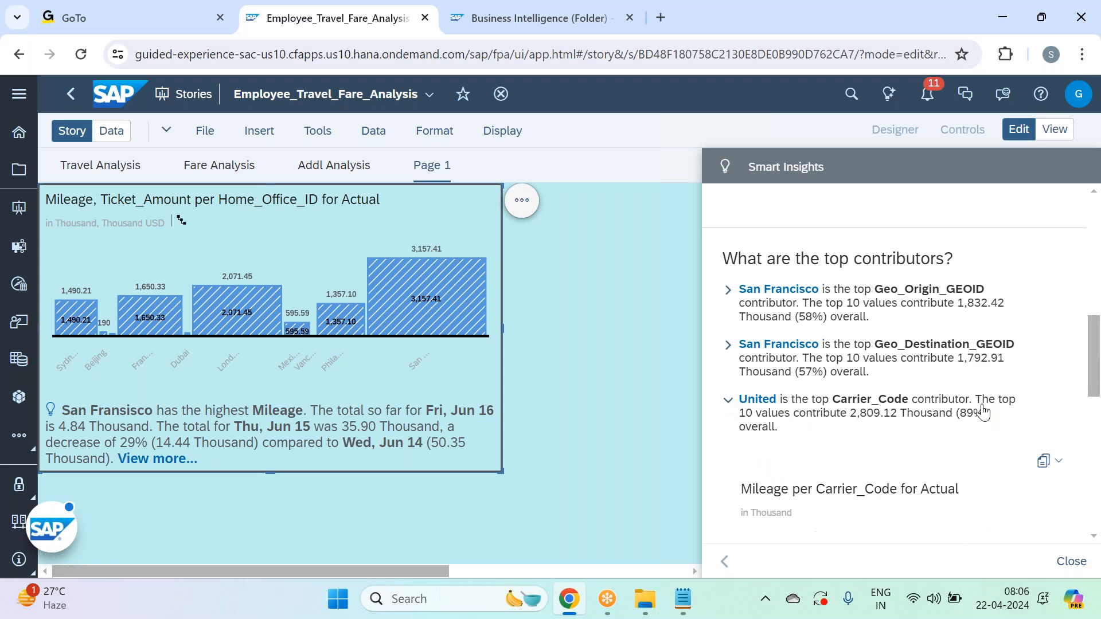
pyautogui.scroll(-3, 918, 459)
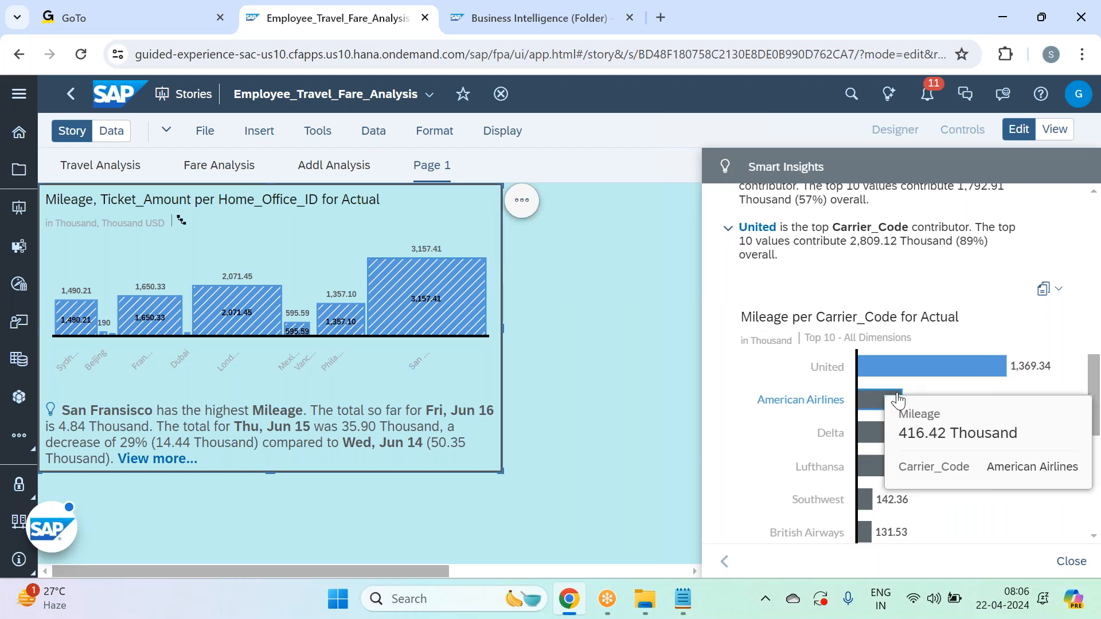
pyautogui.scroll(-5, 894, 399)
pyautogui.moveTo(895, 472)
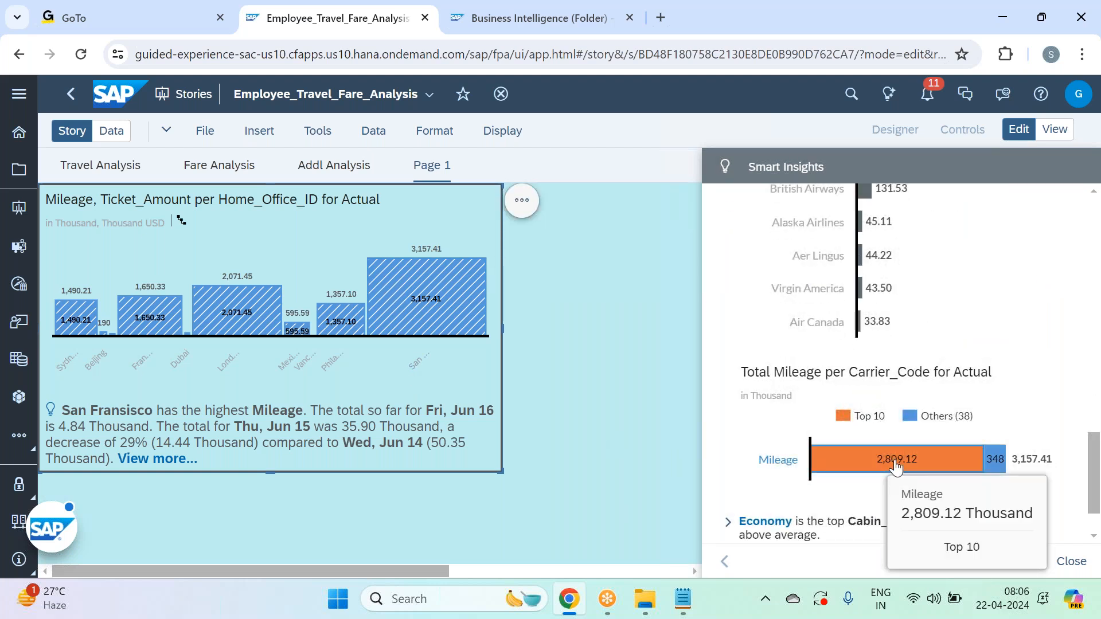
pyautogui.moveTo(1003, 459)
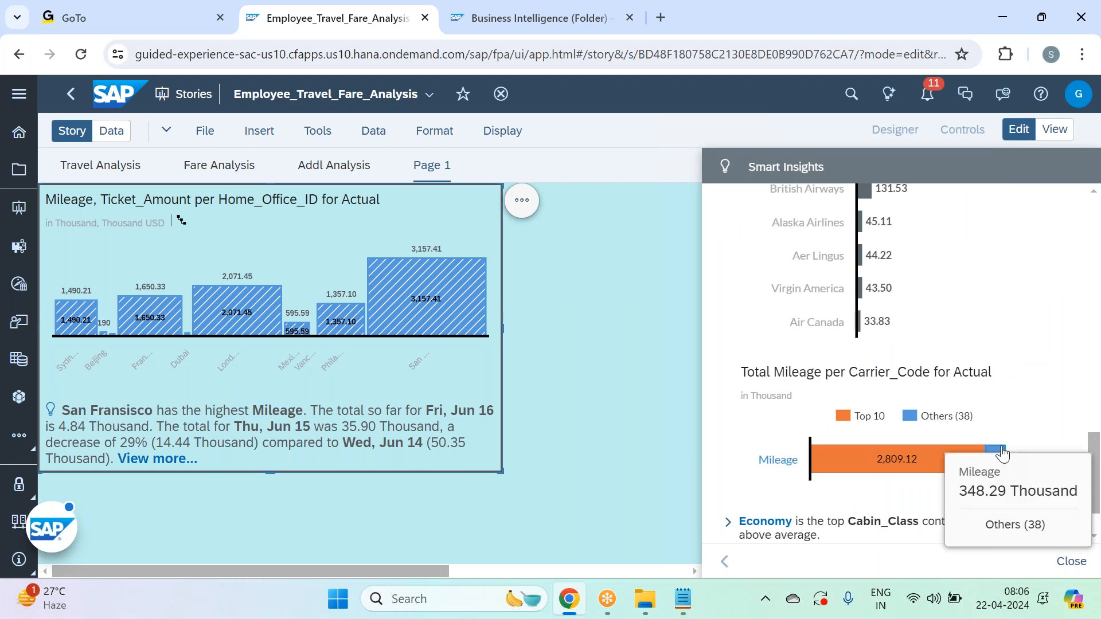
pyautogui.scroll(7, 843, 400)
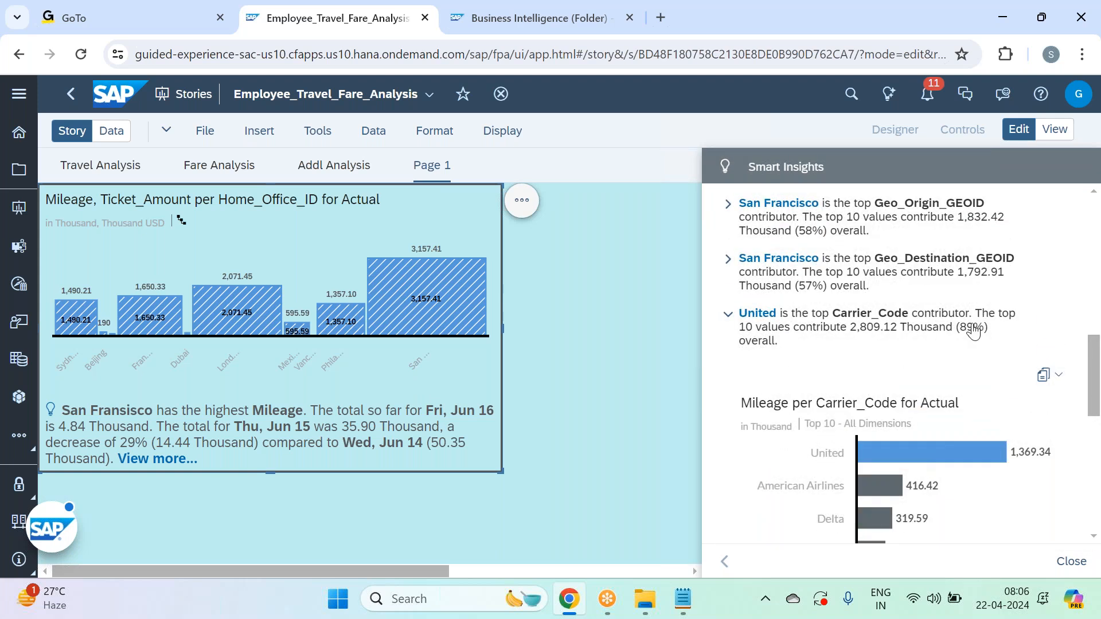
pyautogui.click(729, 315)
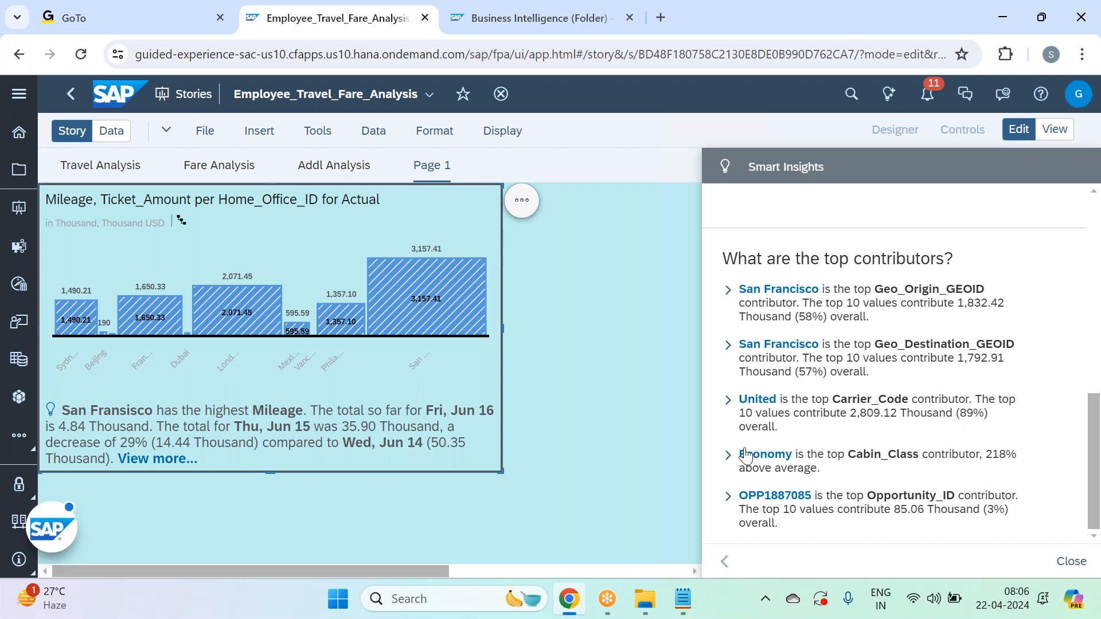
# Expand the Cabin_Class top contributor insight, examine its mileage chart against the average, and collapse it.
pyautogui.click(729, 456)
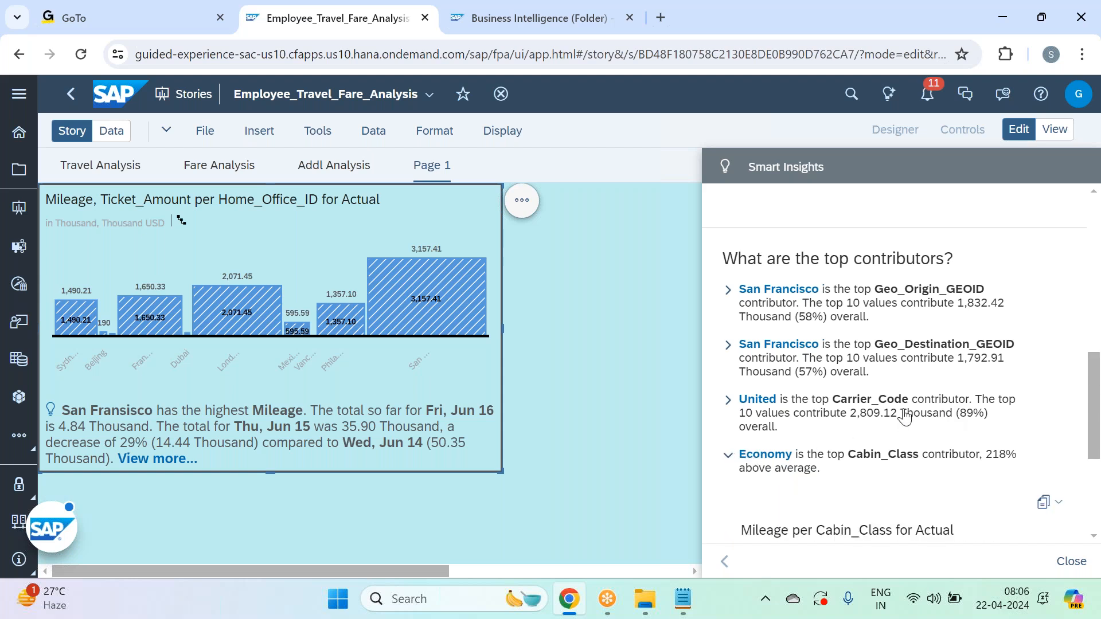
pyautogui.scroll(-3, 905, 417)
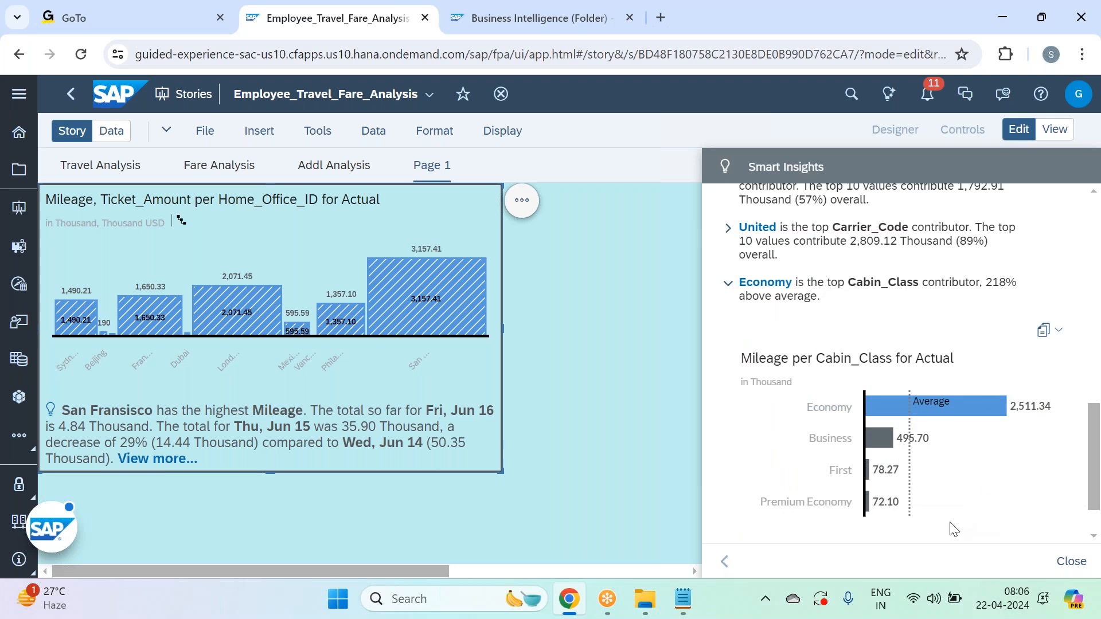
pyautogui.moveTo(961, 407)
pyautogui.scroll(-1, 894, 355)
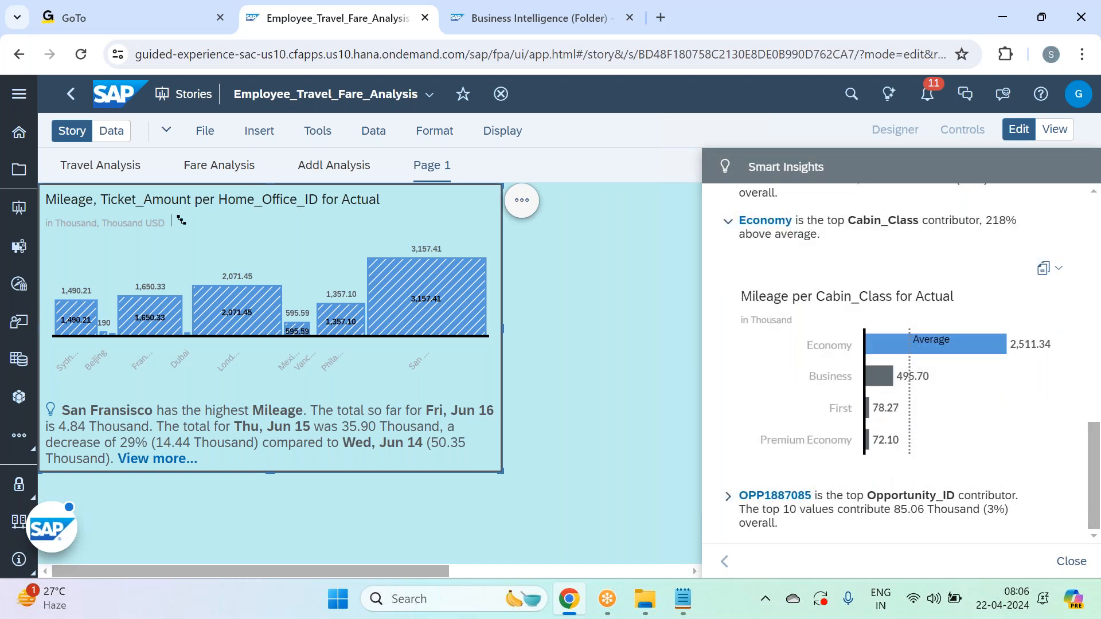
pyautogui.click(729, 223)
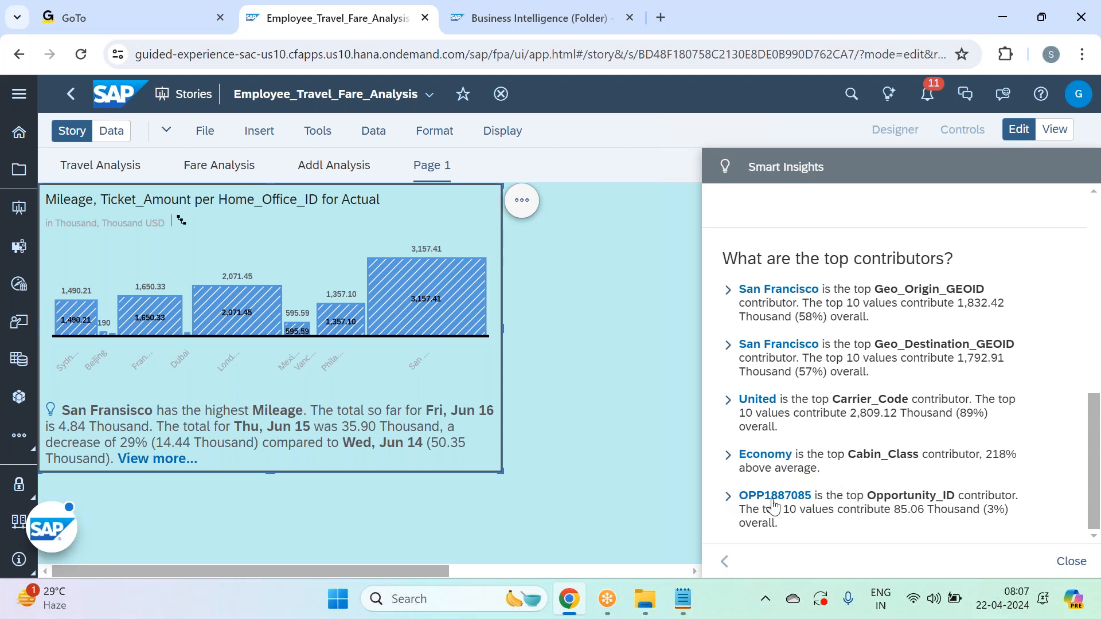
# Expand the Opportunity_ID top contributor insight, check its mileage chart with #N/A excluded, and collapse it.
pyautogui.click(729, 497)
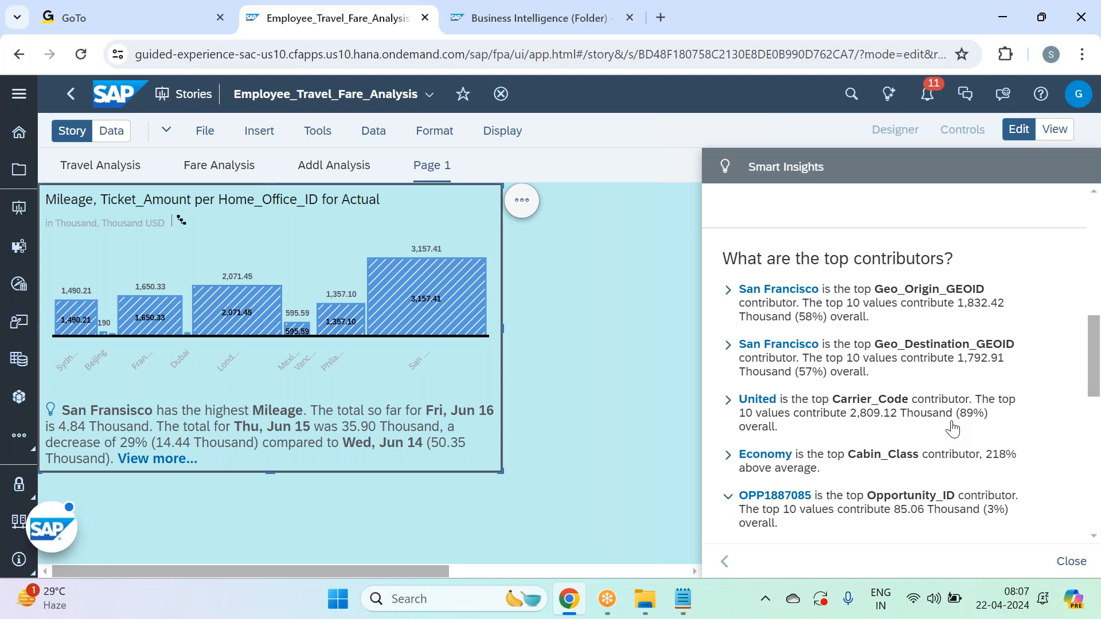
pyautogui.scroll(-8, 952, 429)
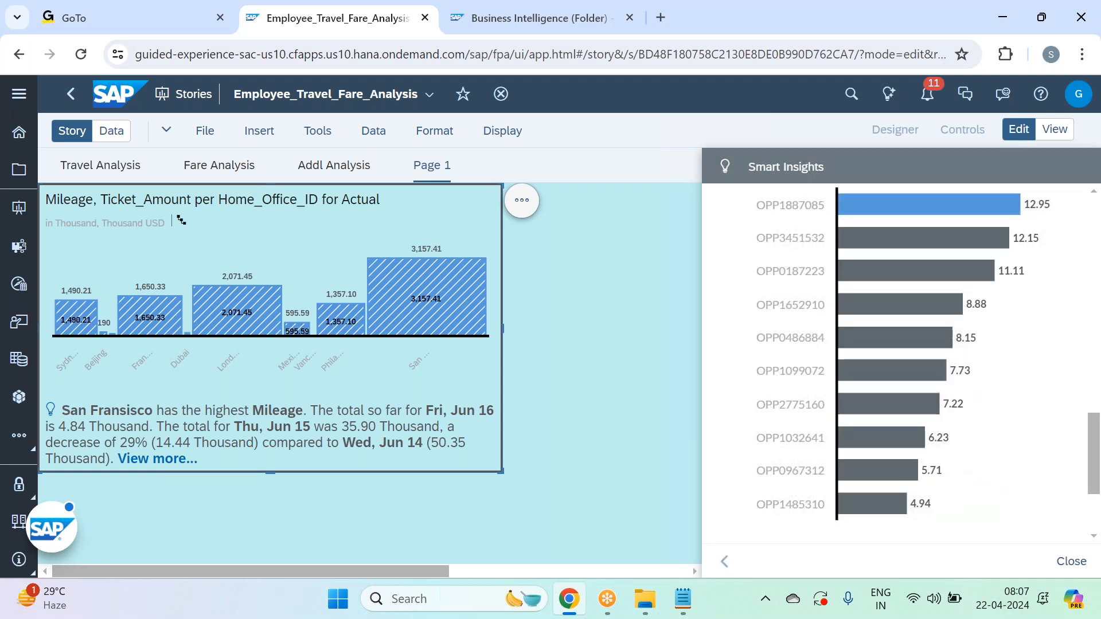
pyautogui.scroll(6, 784, 445)
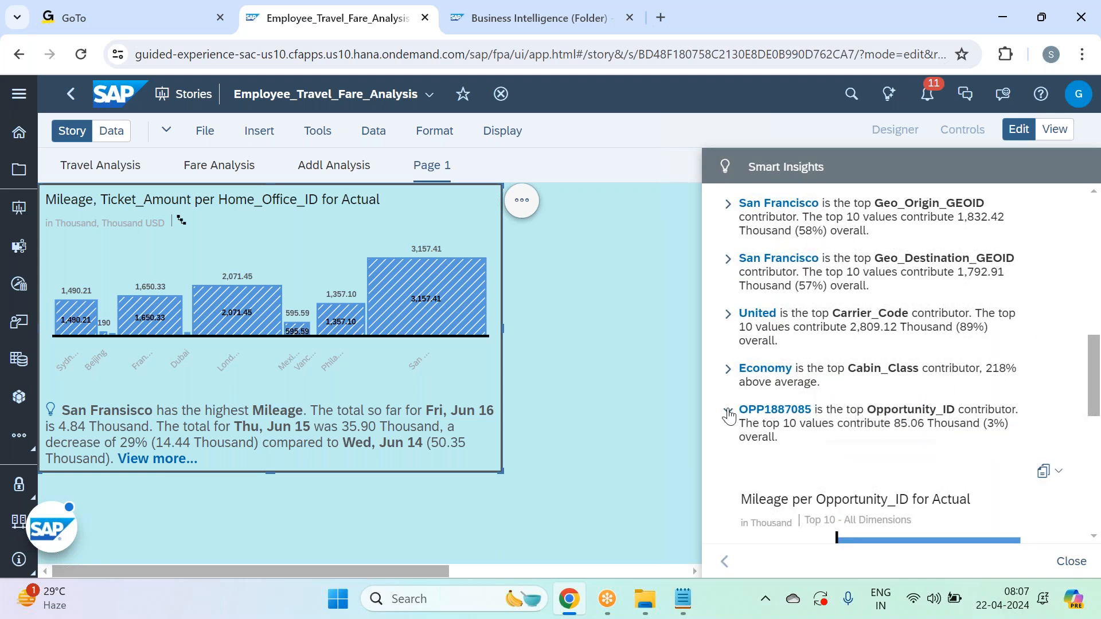
pyautogui.click(728, 412)
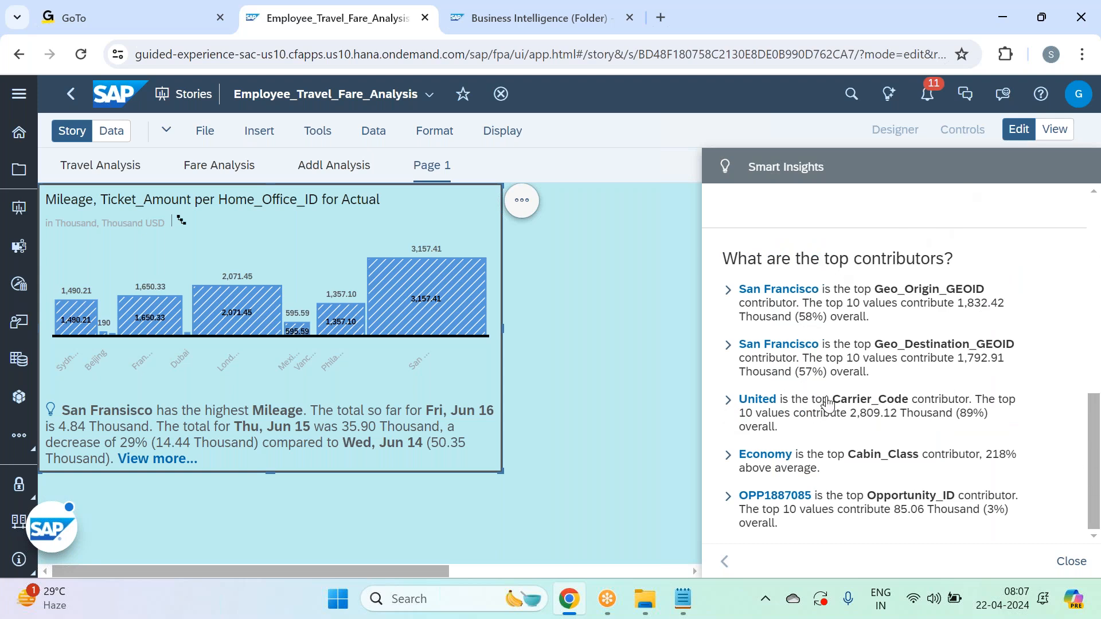
# Open the story's Smart Insights settings and exclude all members of Geo_Destination_GEOID from the Top Contributor insights.
pyautogui.moveTo(463, 324)
pyautogui.click(207, 135)
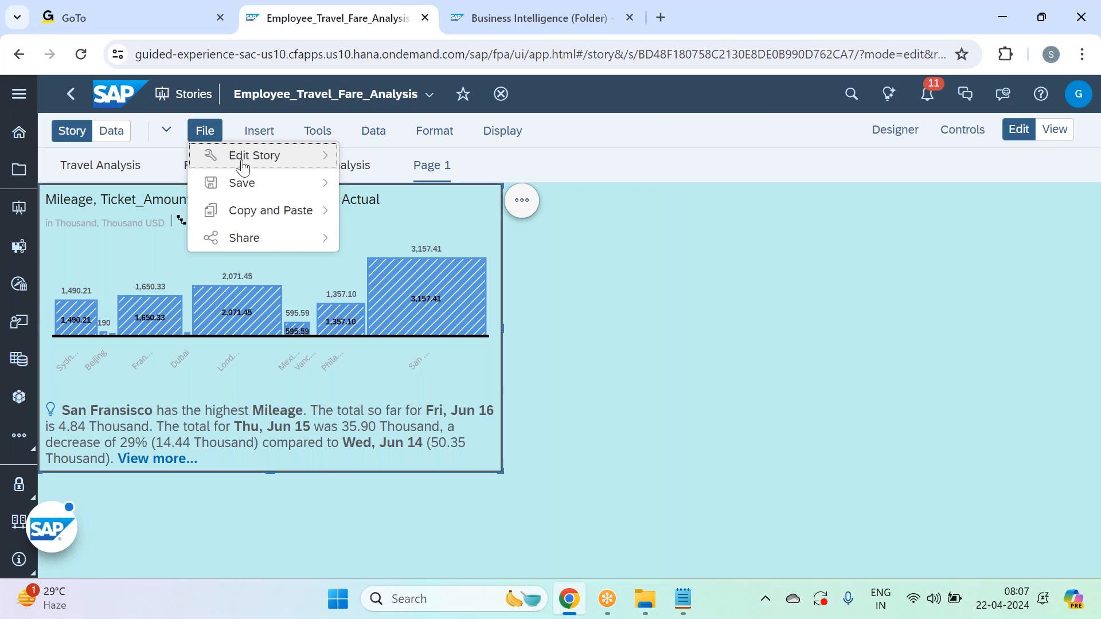
pyautogui.moveTo(307, 164)
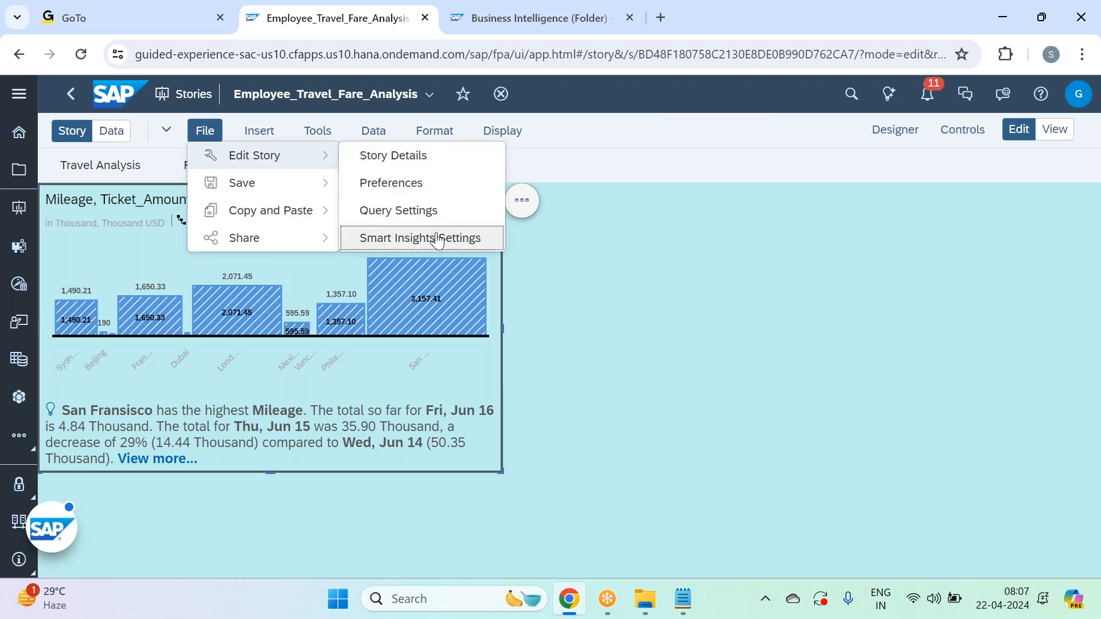
pyautogui.click(442, 239)
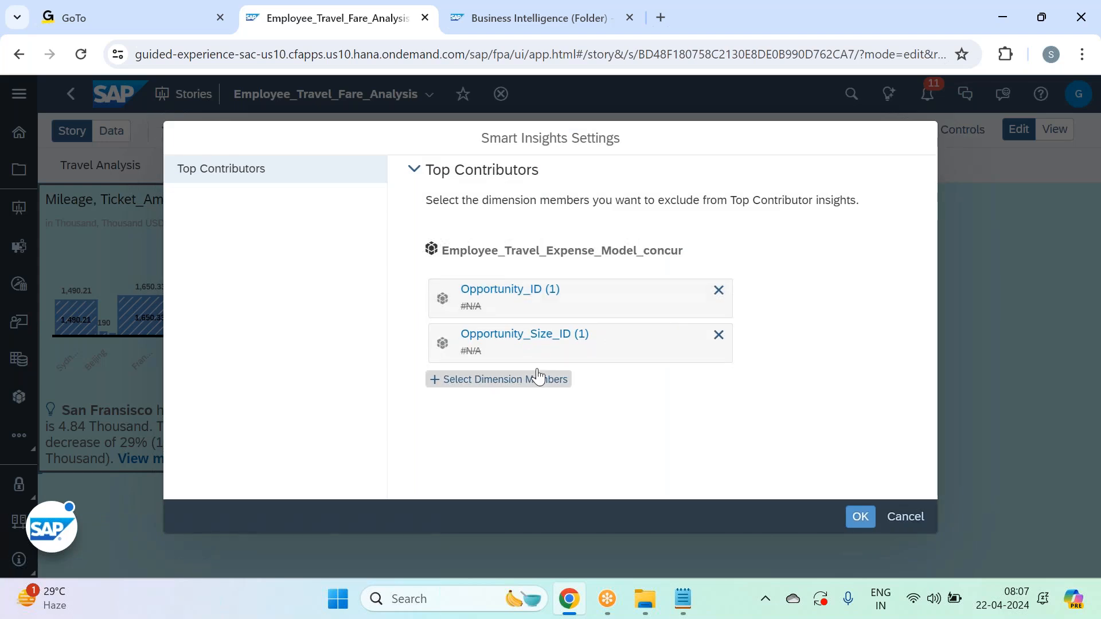
pyautogui.click(538, 378)
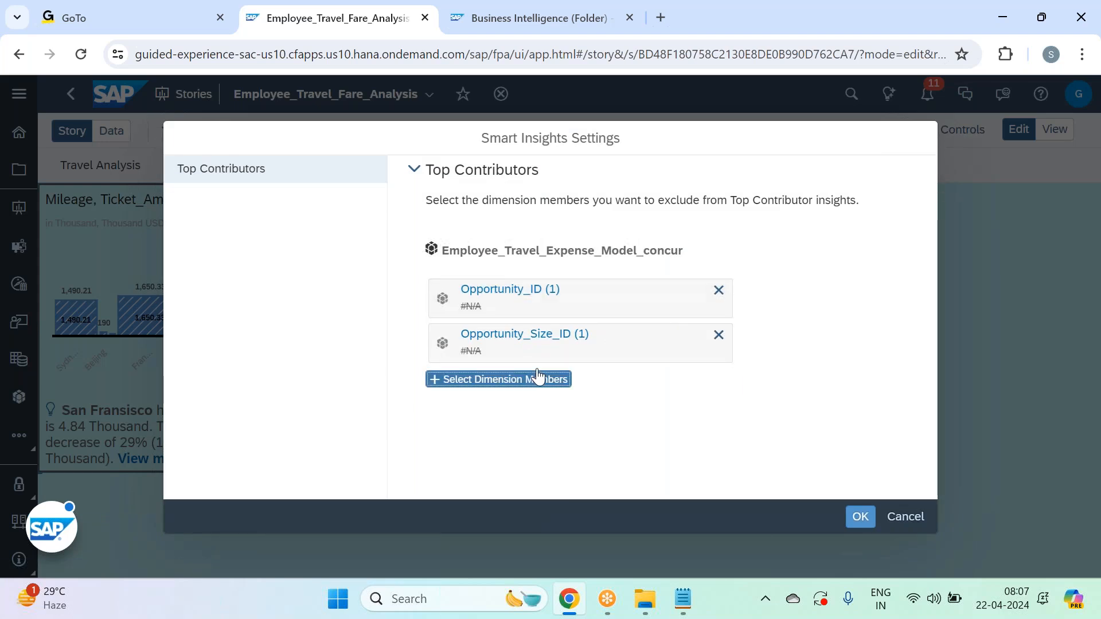
pyautogui.scroll(-10, 623, 435)
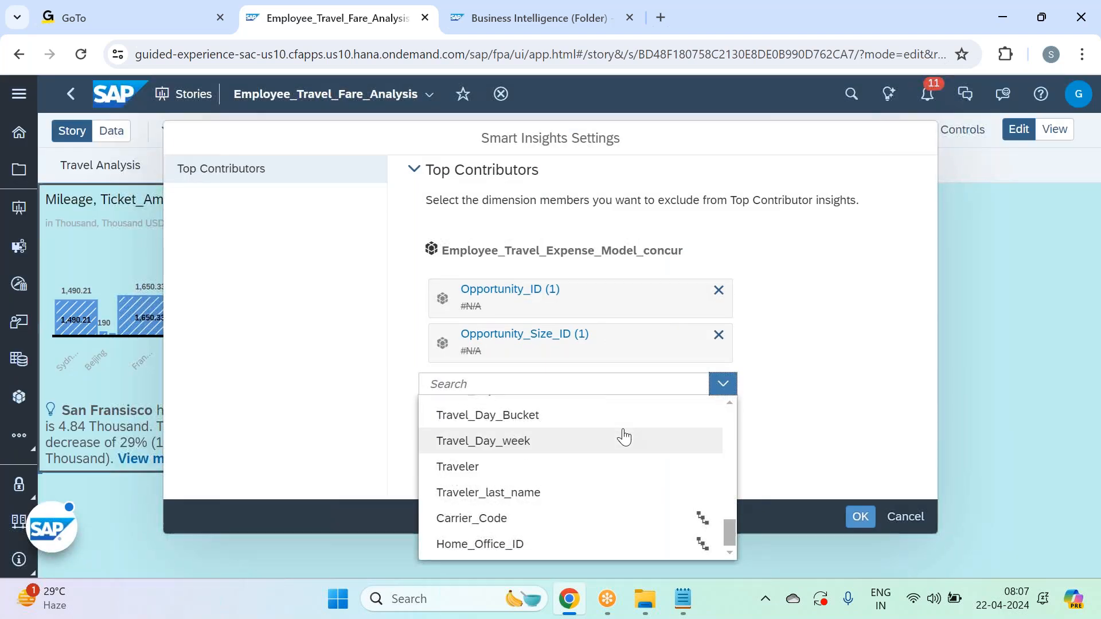
pyautogui.scroll(8, 624, 437)
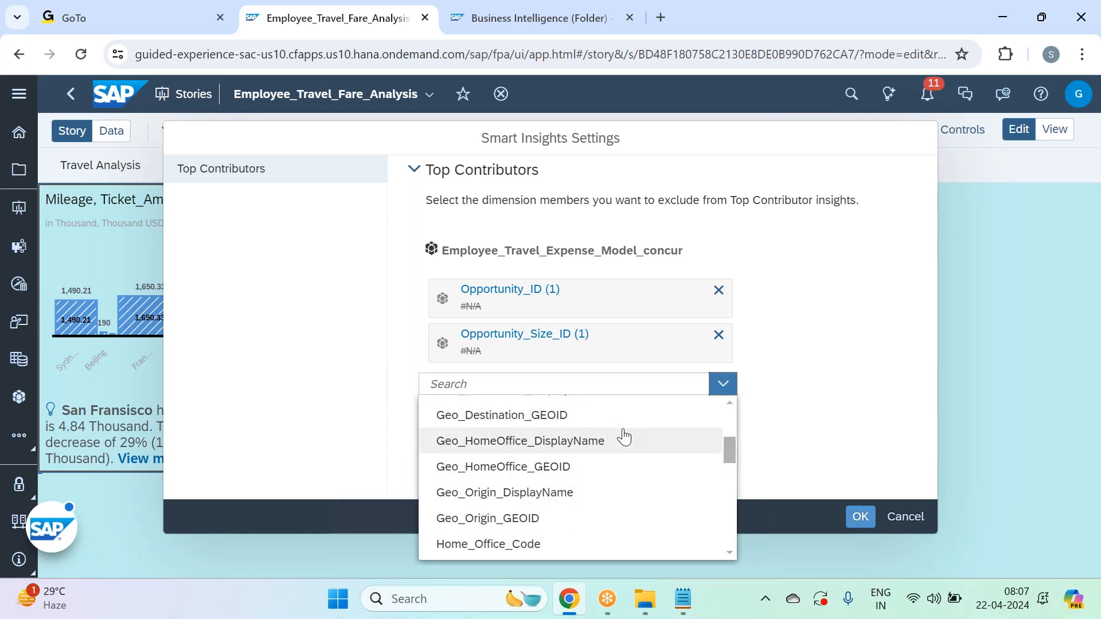
pyautogui.scroll(3, 624, 437)
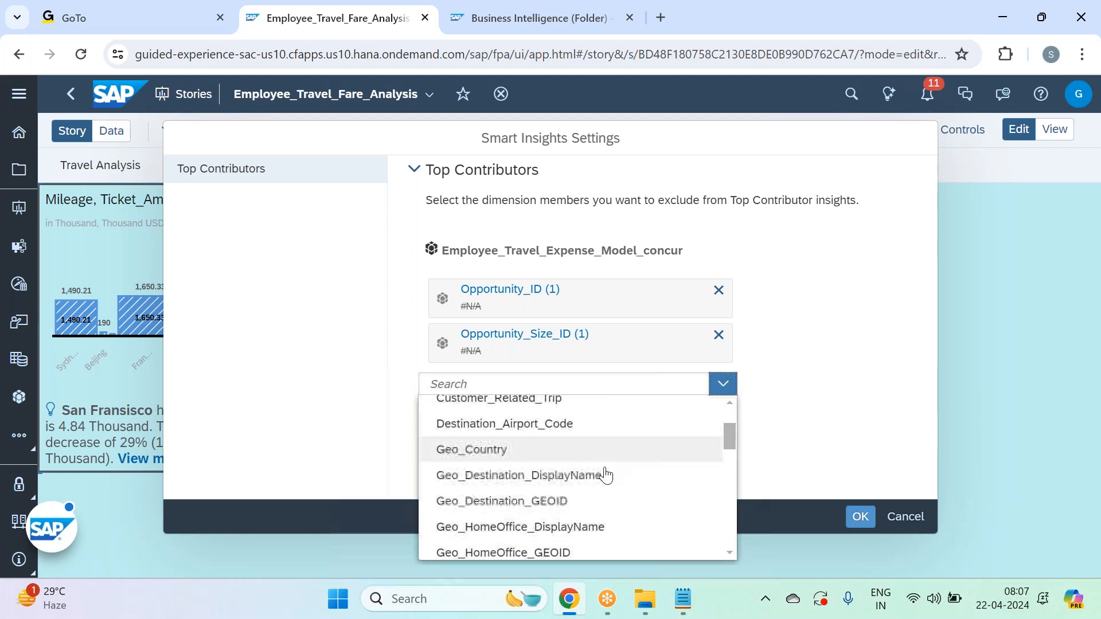
pyautogui.click(547, 503)
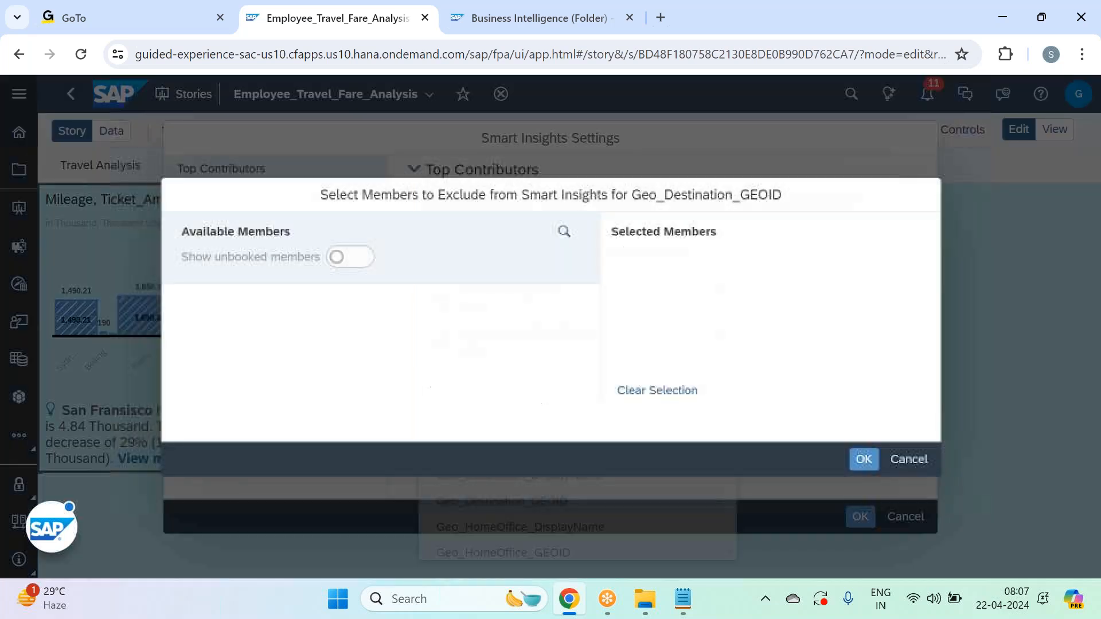
pyautogui.click(285, 316)
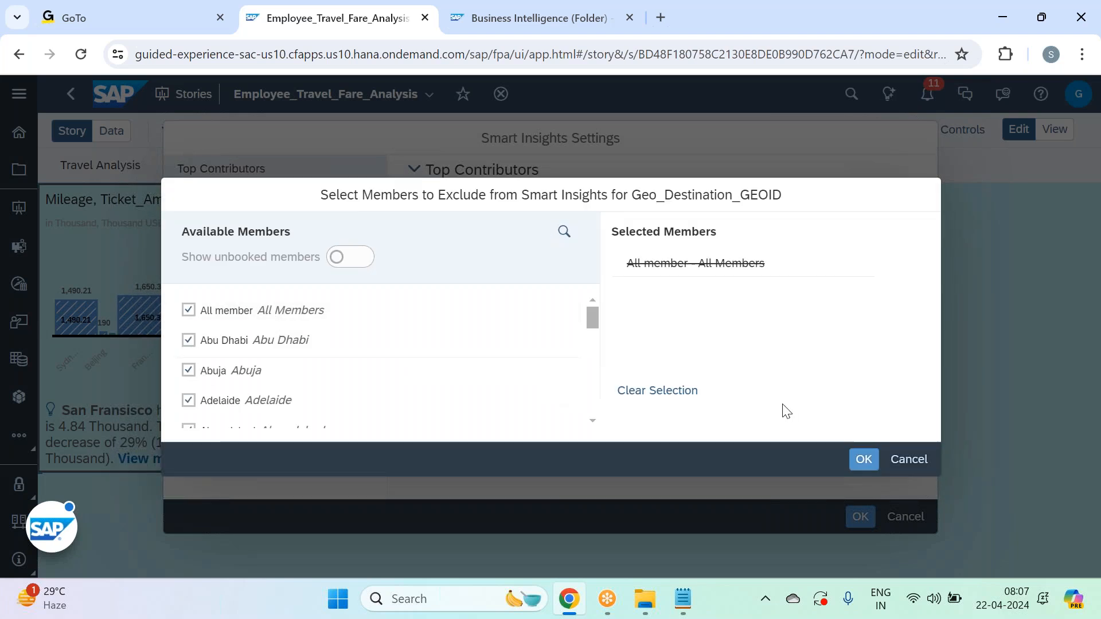
pyautogui.click(866, 465)
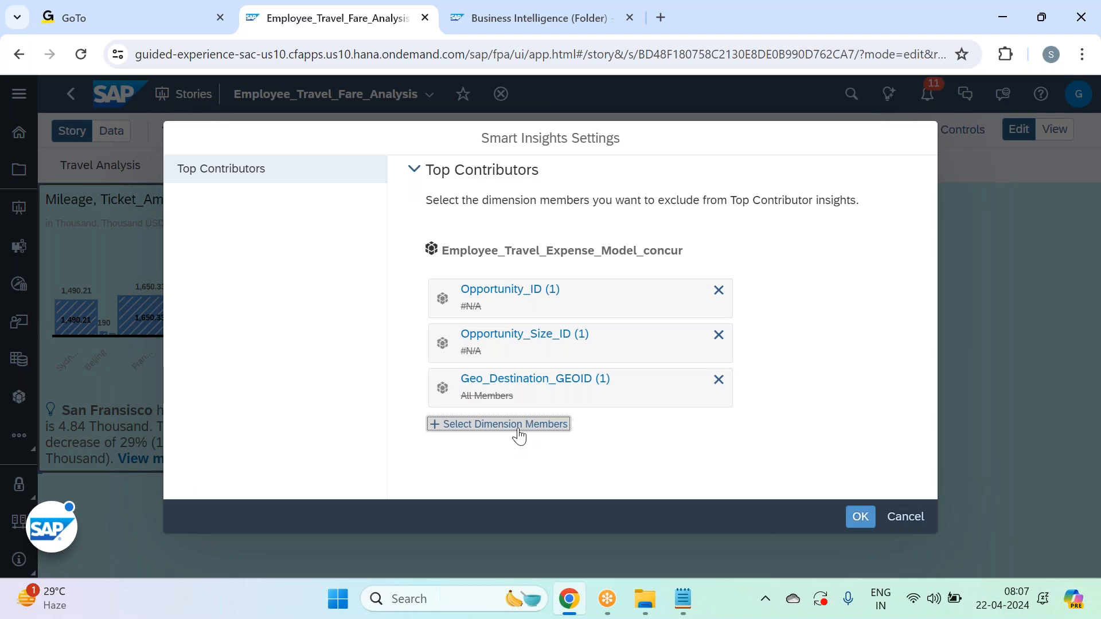
# Add Geo_Destination_DisplayName to the Top Contributor exclusions with all of its members selected.
pyautogui.click(518, 430)
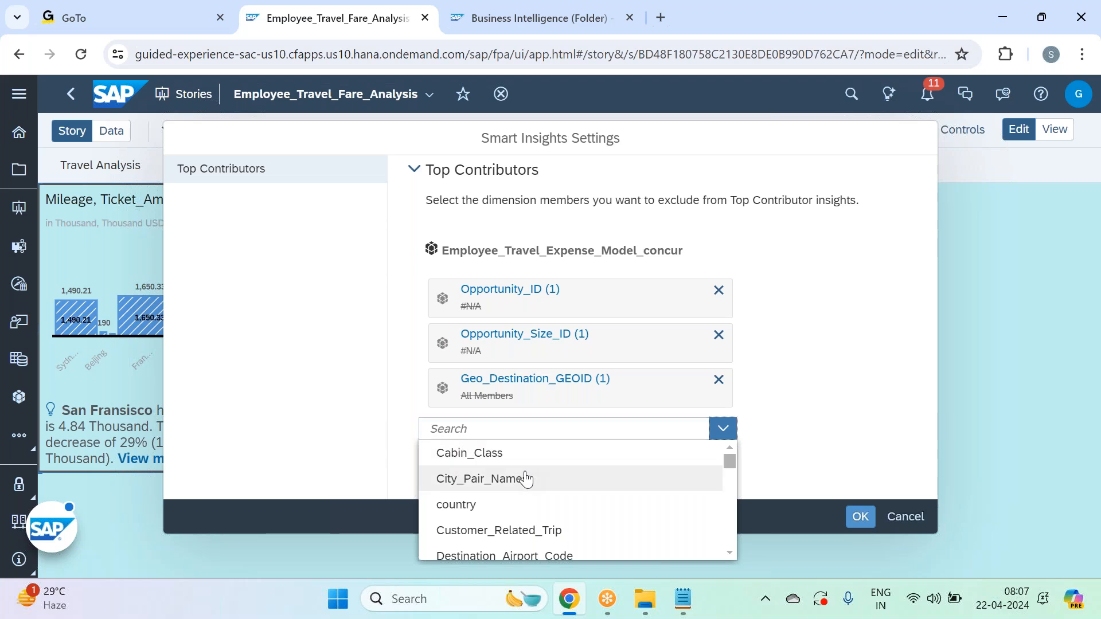
pyautogui.scroll(-2, 524, 482)
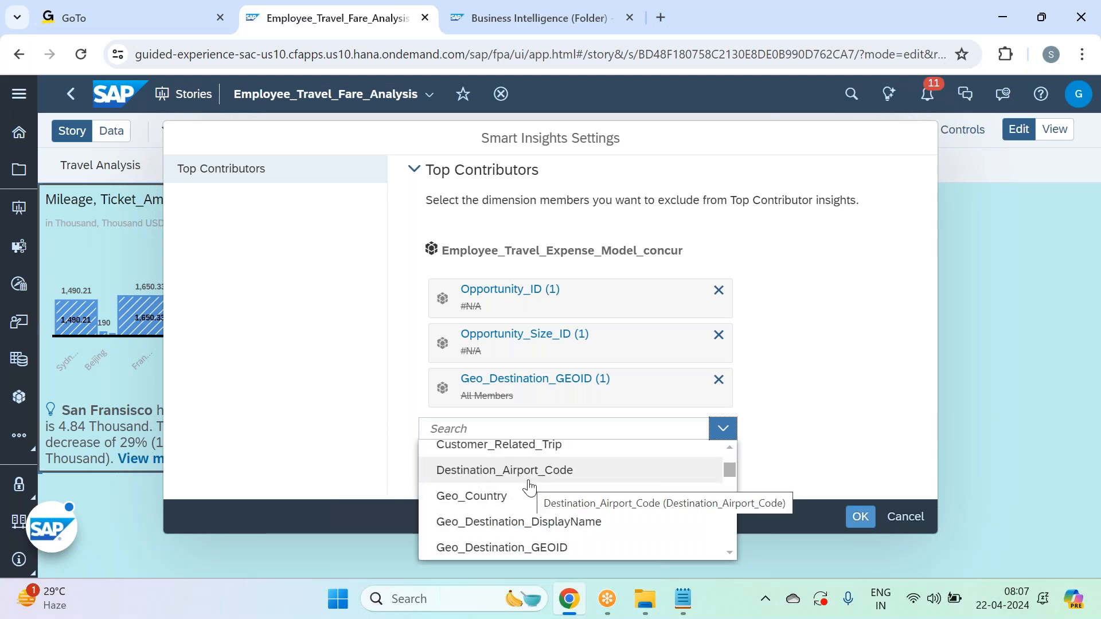
pyautogui.click(533, 519)
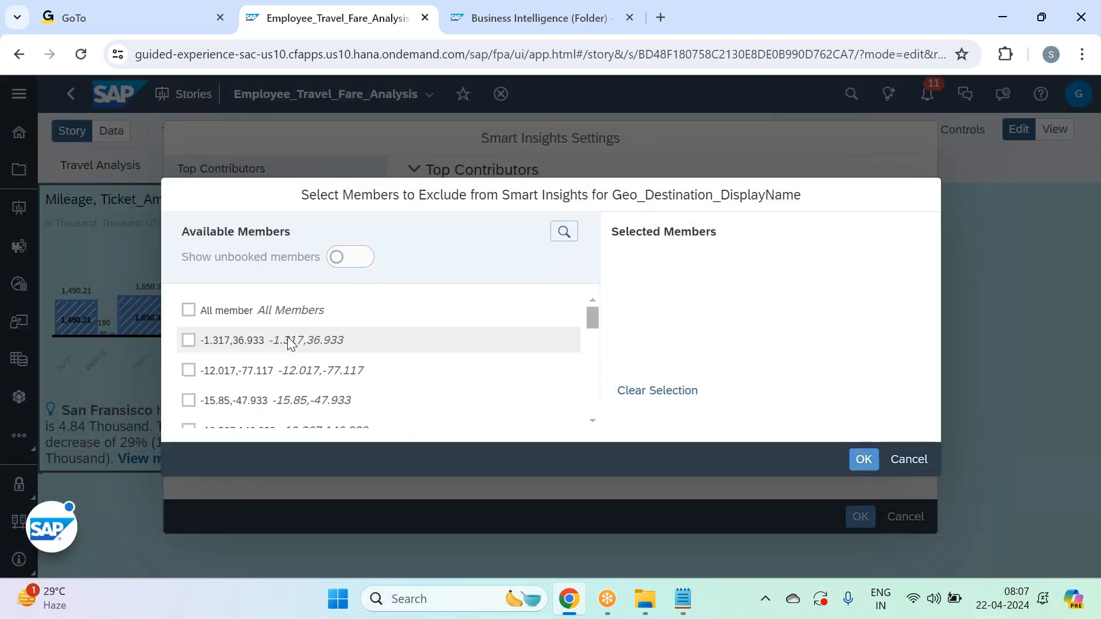
pyautogui.click(281, 311)
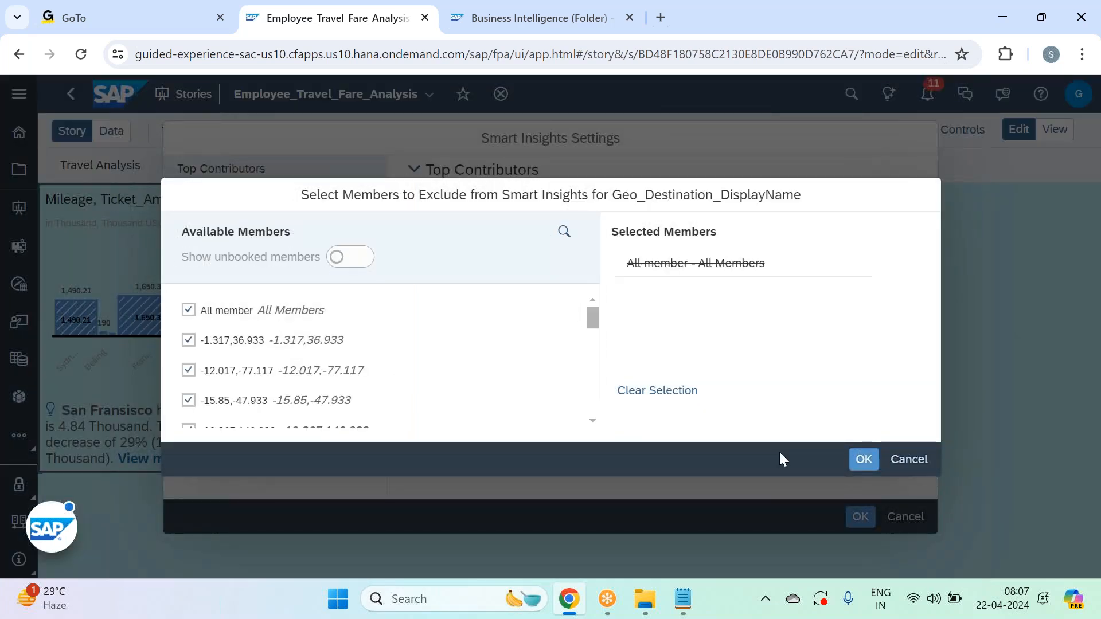
pyautogui.click(865, 459)
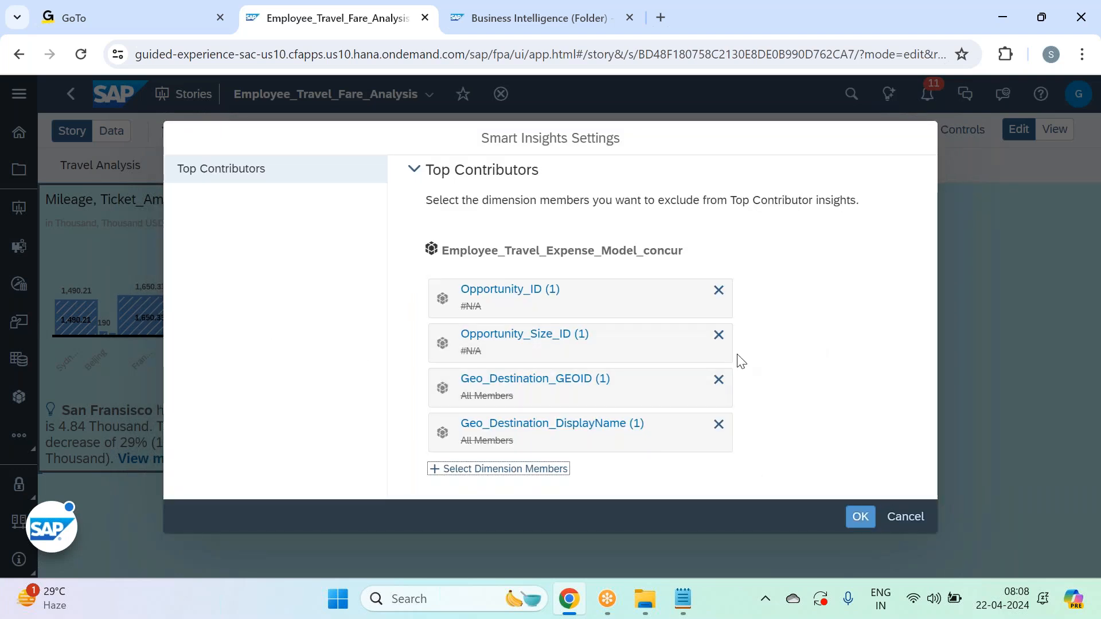
# Find Geo_HomeOffice_GEOID by searching for "geo" and exclude all of its members from the Top Contributor insights.
pyautogui.click(506, 469)
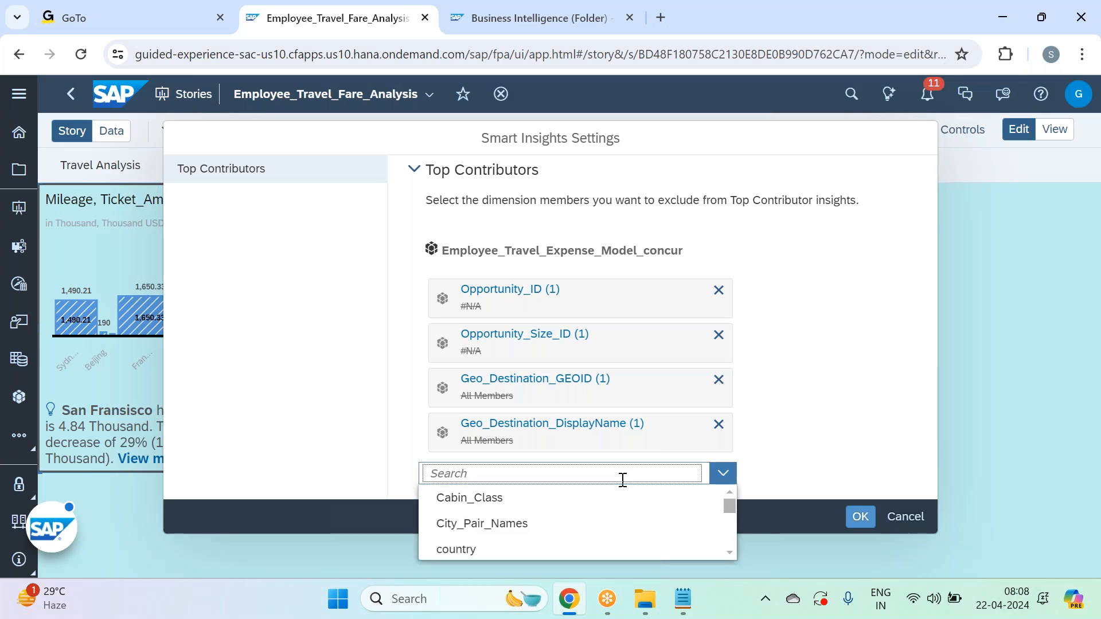
pyautogui.write('g')
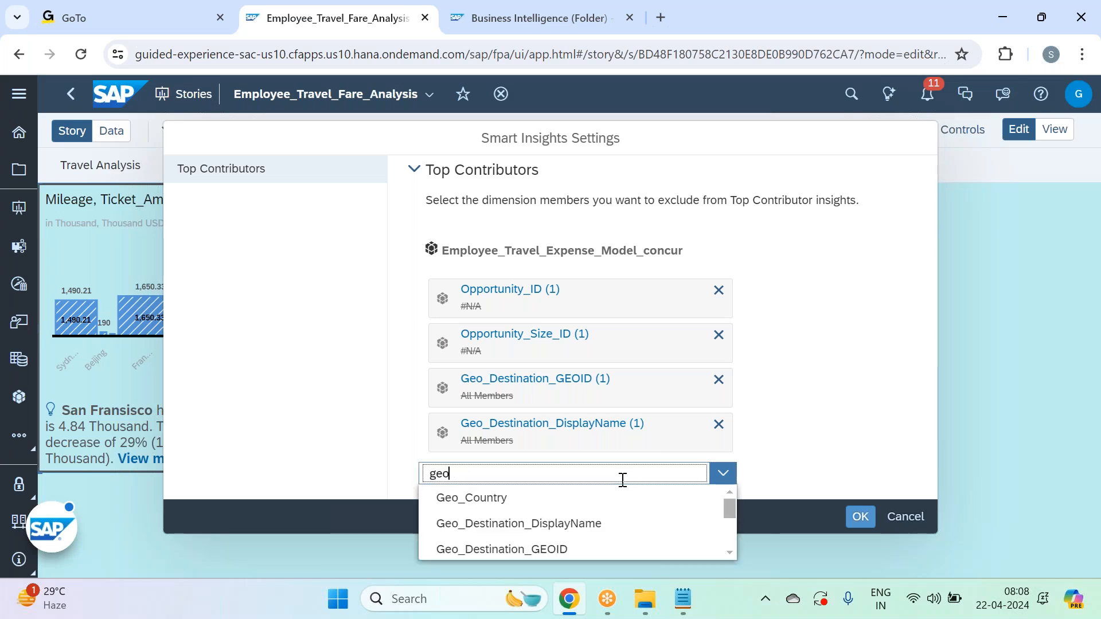
pyautogui.write('eo')
pyautogui.scroll(-3, 654, 528)
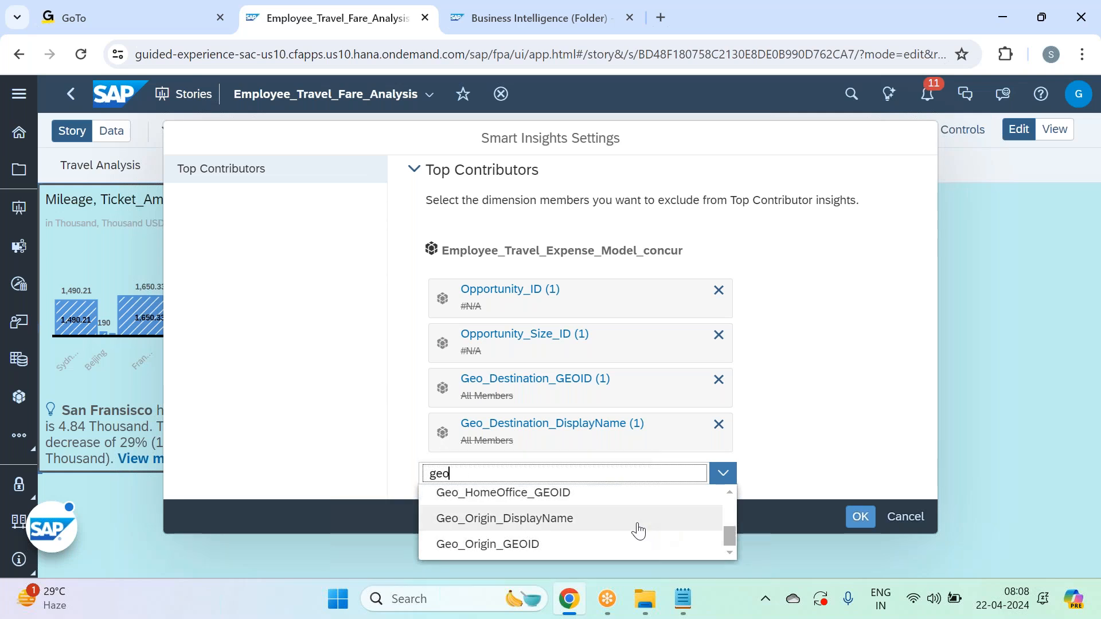
pyautogui.click(542, 494)
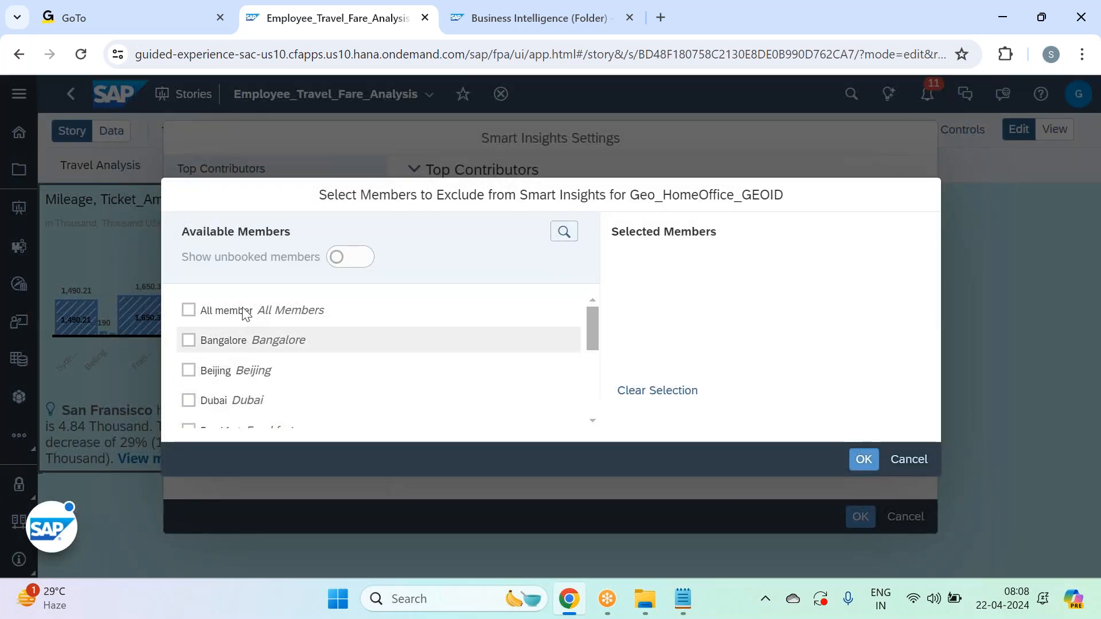
pyautogui.click(243, 312)
pyautogui.click(862, 458)
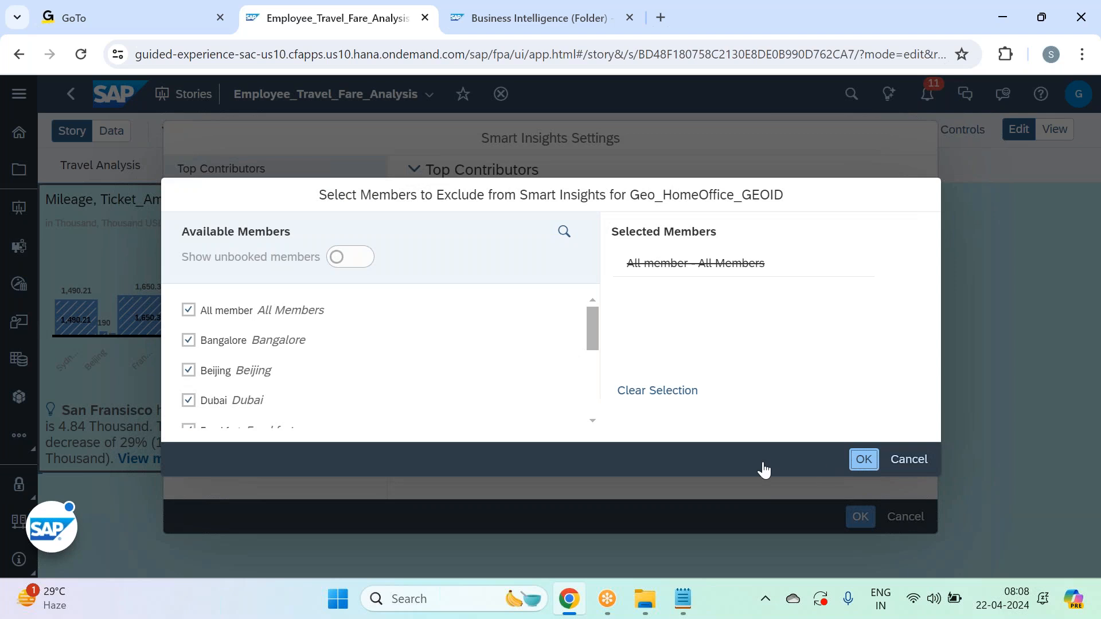
# Search the dimensions for "geo" and exclude all members of Geo_HomeOffice_DisplayName from the Top Contributor insights.
pyautogui.scroll(-1, 558, 434)
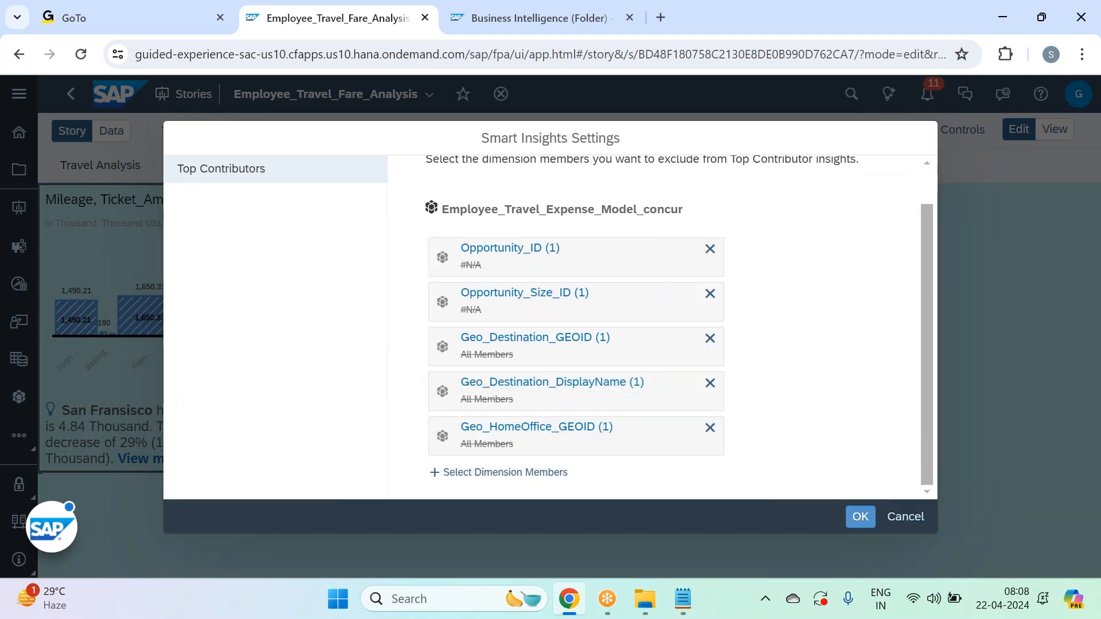
pyautogui.click(543, 474)
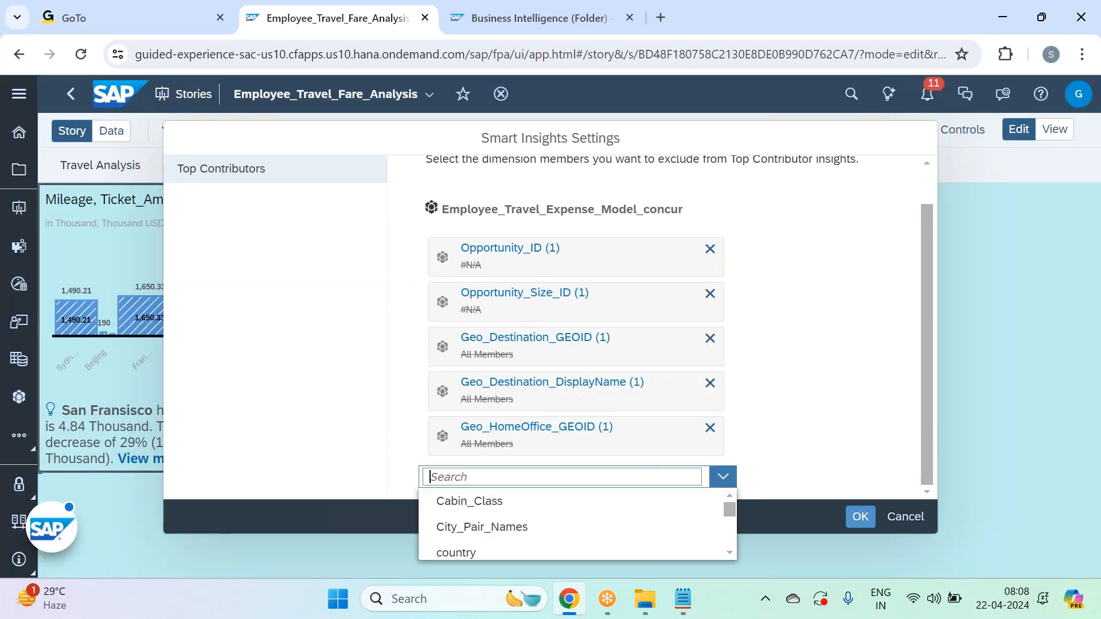
pyautogui.write('geo')
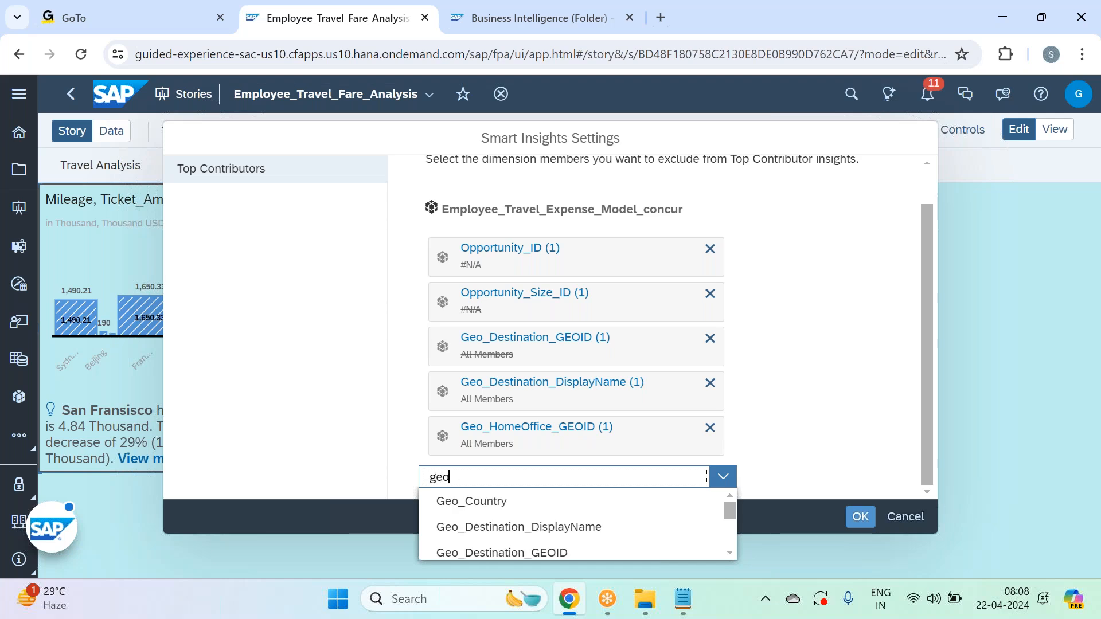
pyautogui.scroll(-3, 551, 522)
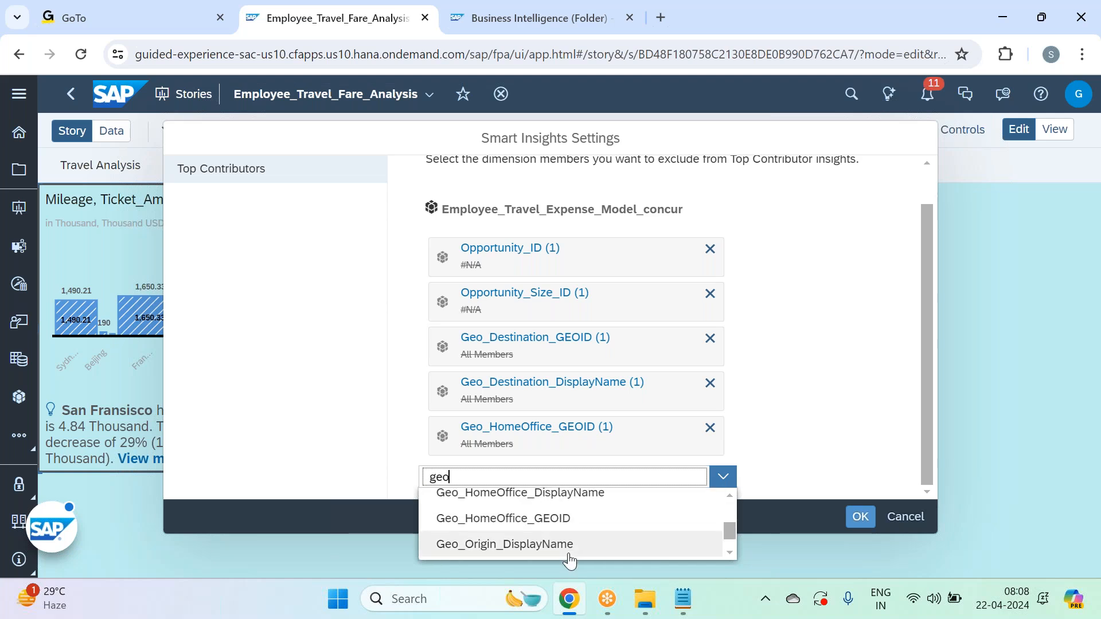
pyautogui.click(586, 505)
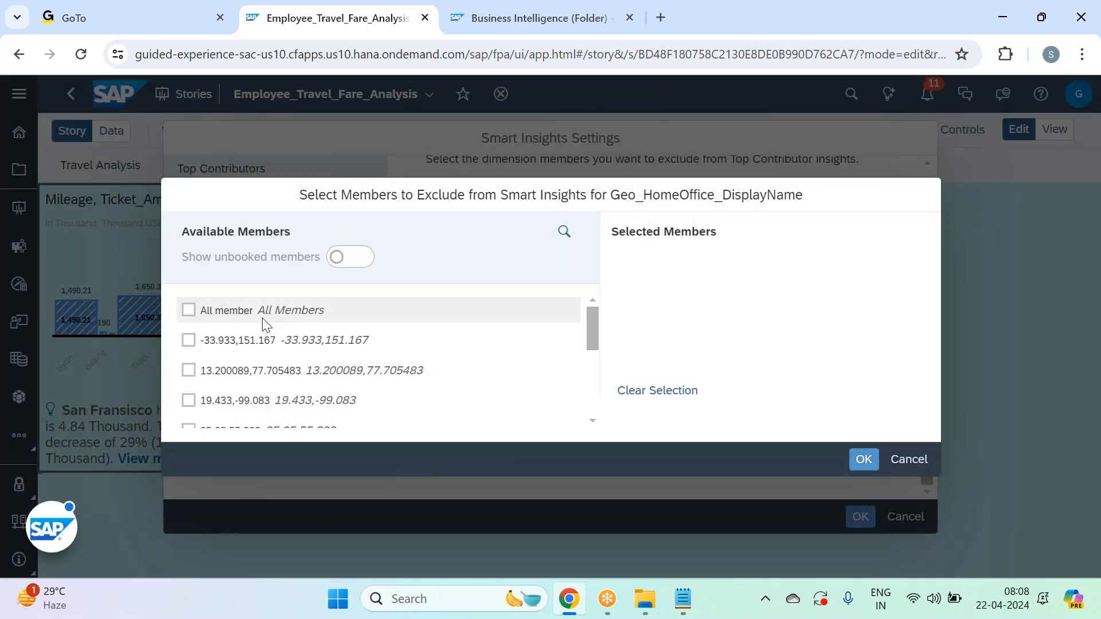
pyautogui.click(263, 317)
pyautogui.click(864, 460)
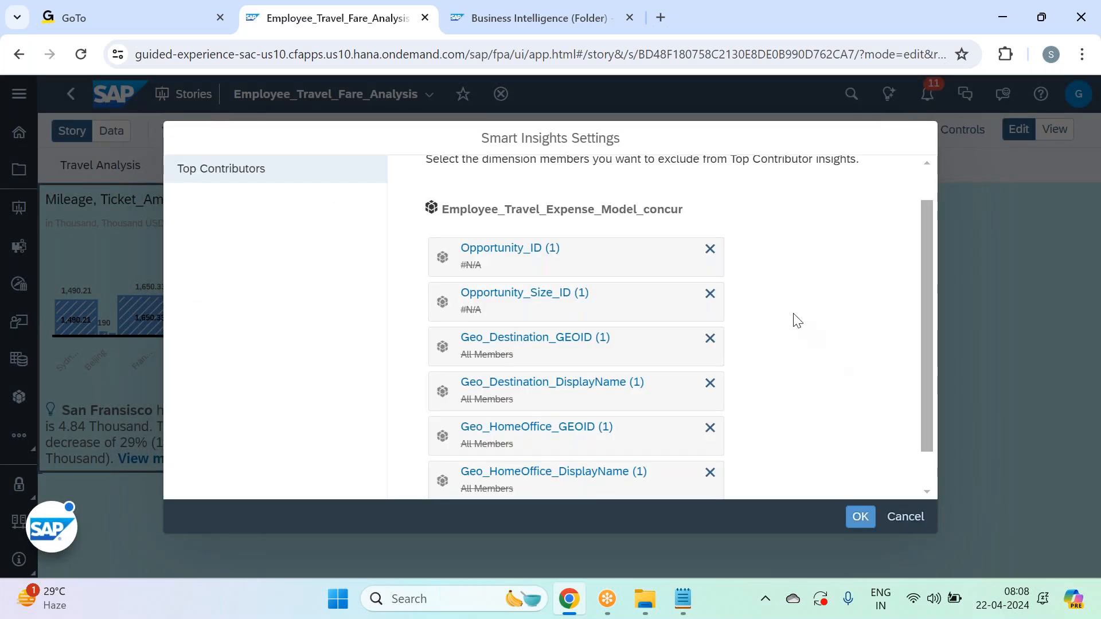
# Reopen the member exclusions of Geo_HomeOffice_GEOID through the dimension search and keep all members selected.
pyautogui.click(524, 473)
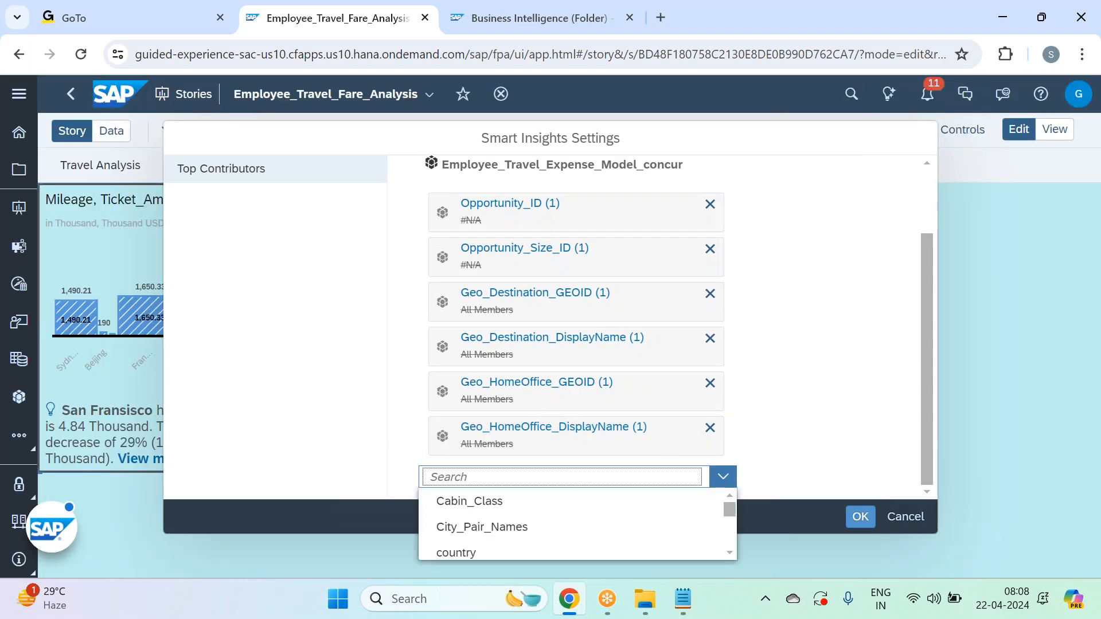
pyautogui.write('geo')
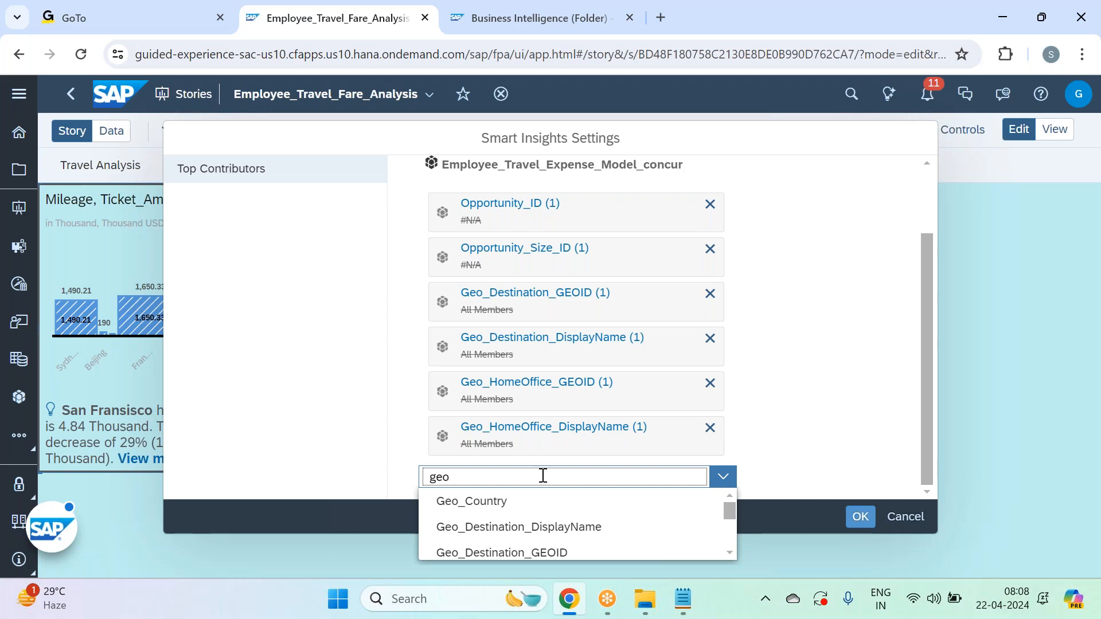
pyautogui.scroll(-3, 542, 505)
pyautogui.click(538, 502)
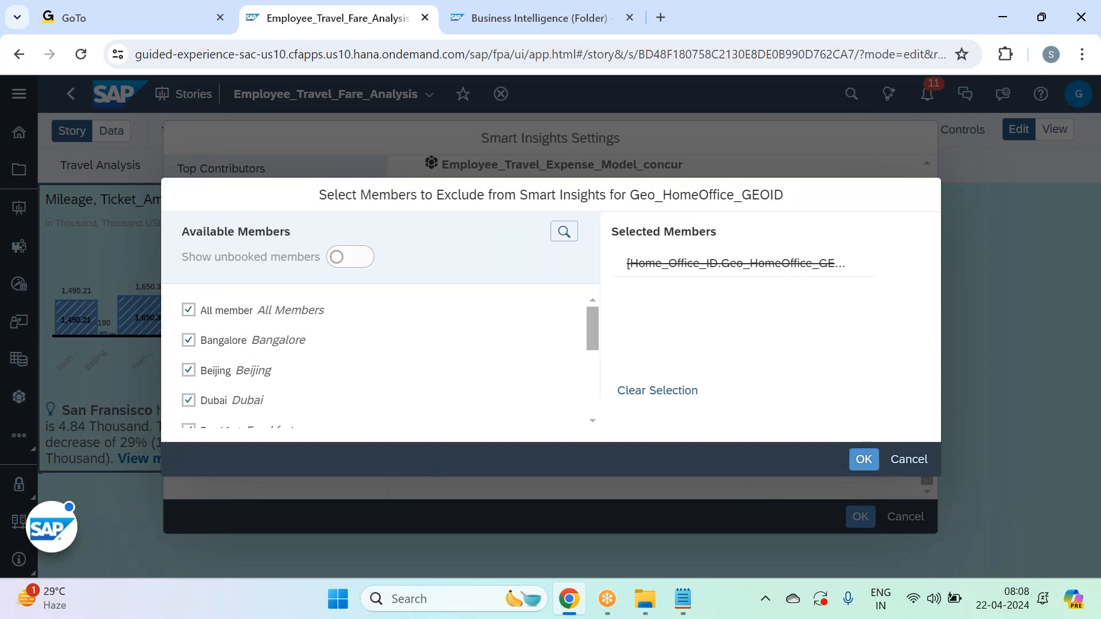
pyautogui.click(863, 466)
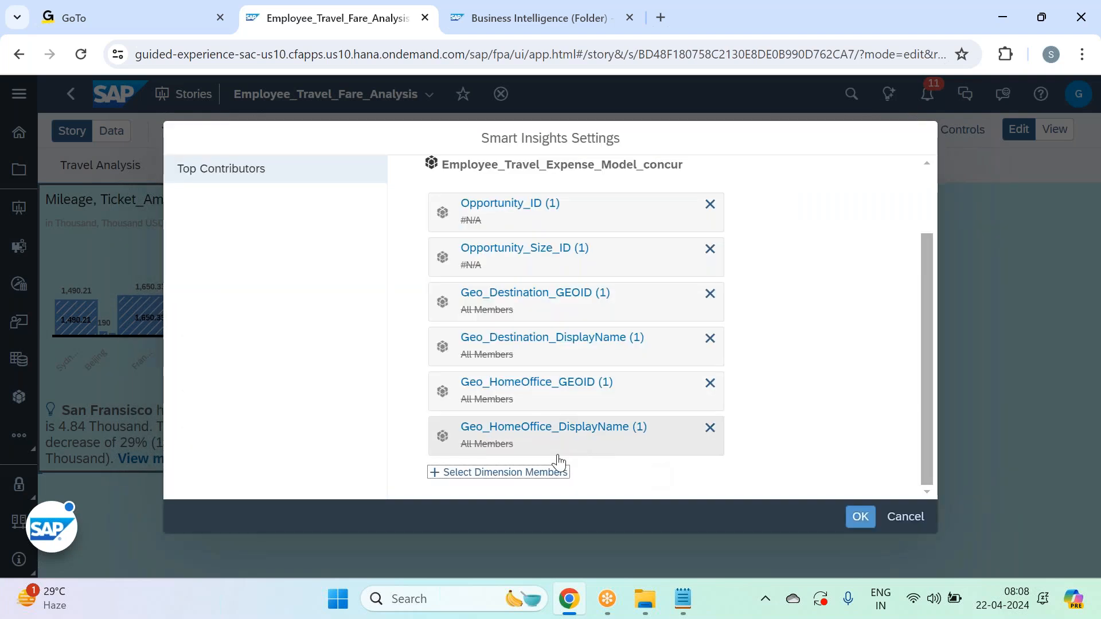
# Search the dimensions for "geo" and exclude all members of Geo_Origin_DisplayName from the Top Contributor insights.
pyautogui.scroll(2, 557, 459)
pyautogui.scroll(-2, 589, 405)
pyautogui.click(511, 473)
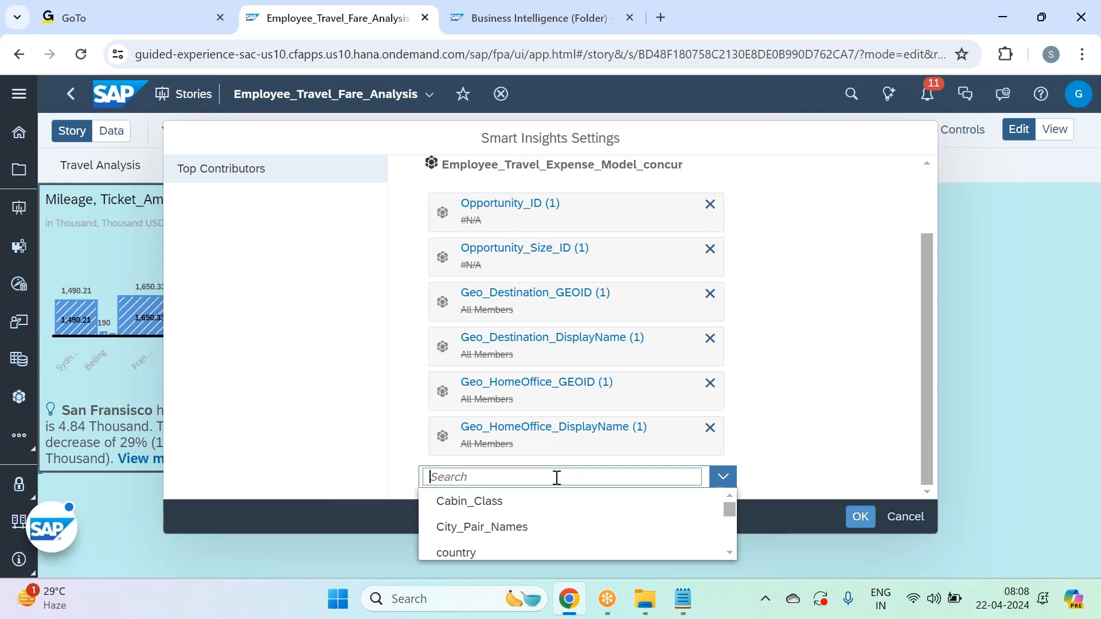
pyautogui.write('geo')
pyautogui.scroll(-2, 571, 536)
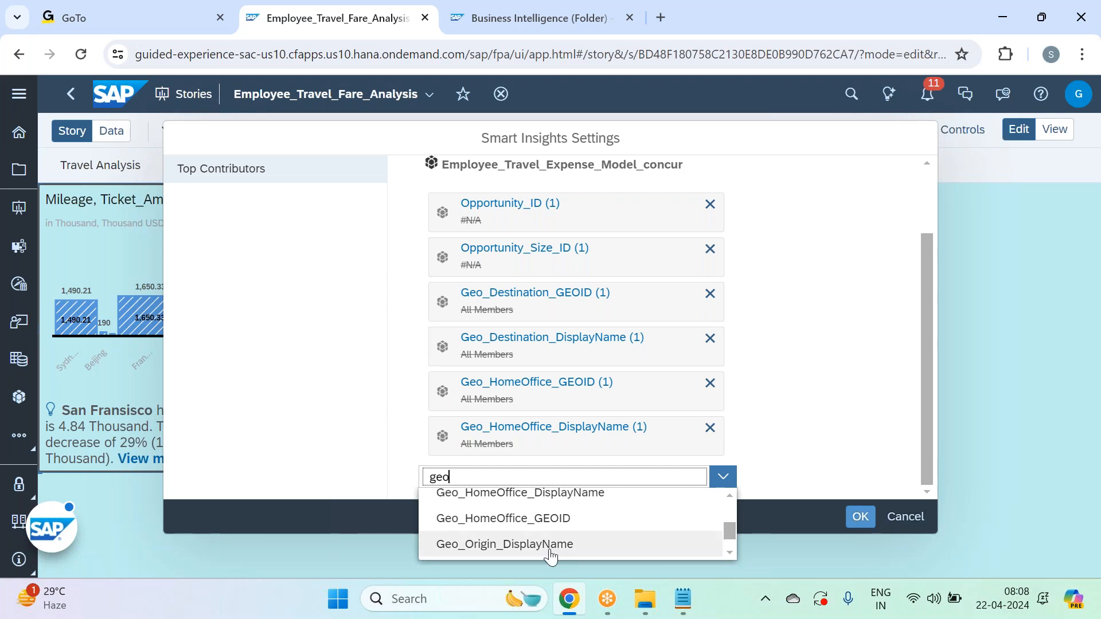
pyautogui.scroll(-1, 551, 555)
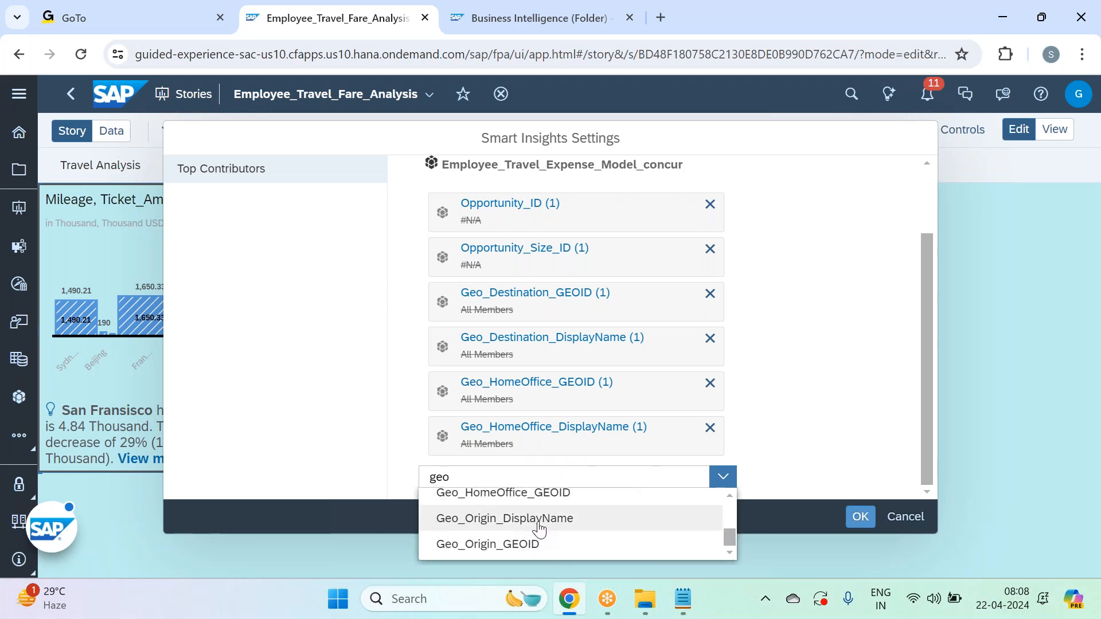
pyautogui.click(539, 520)
pyautogui.click(256, 309)
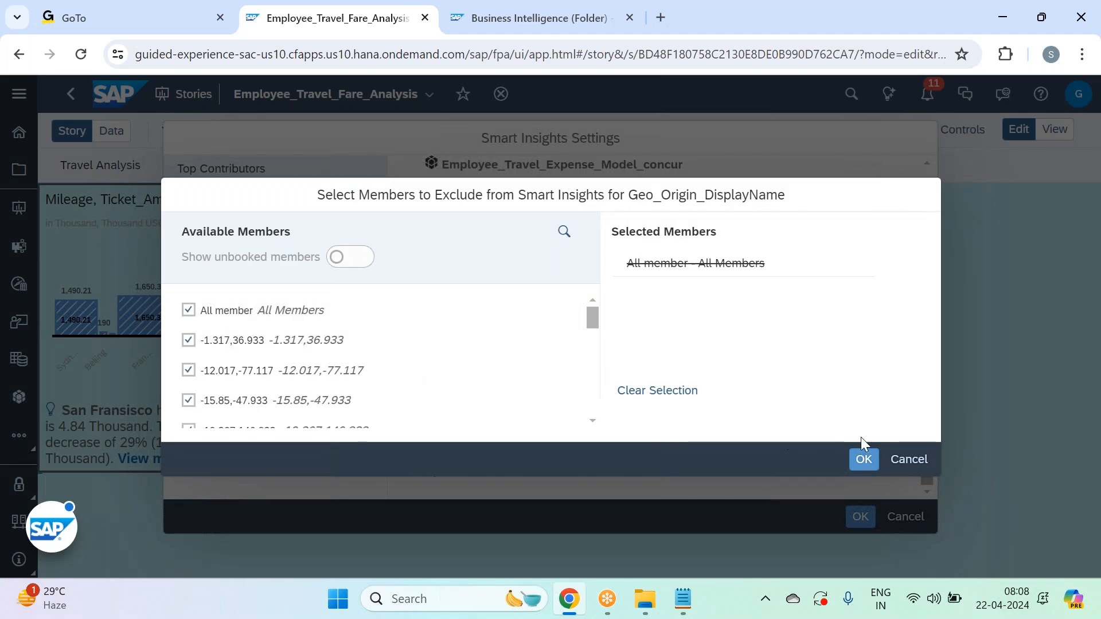
pyautogui.click(862, 459)
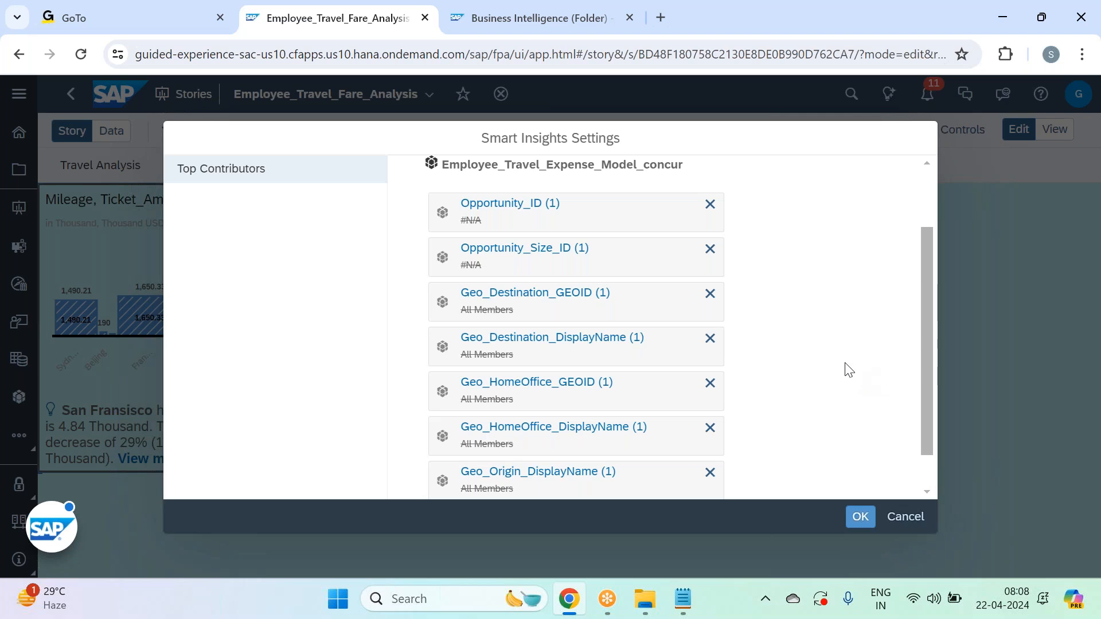
# Search the dimensions for "geo" and exclude all members of Geo_Origin_GEOID from the Top Contributor insights.
pyautogui.scroll(-1, 803, 373)
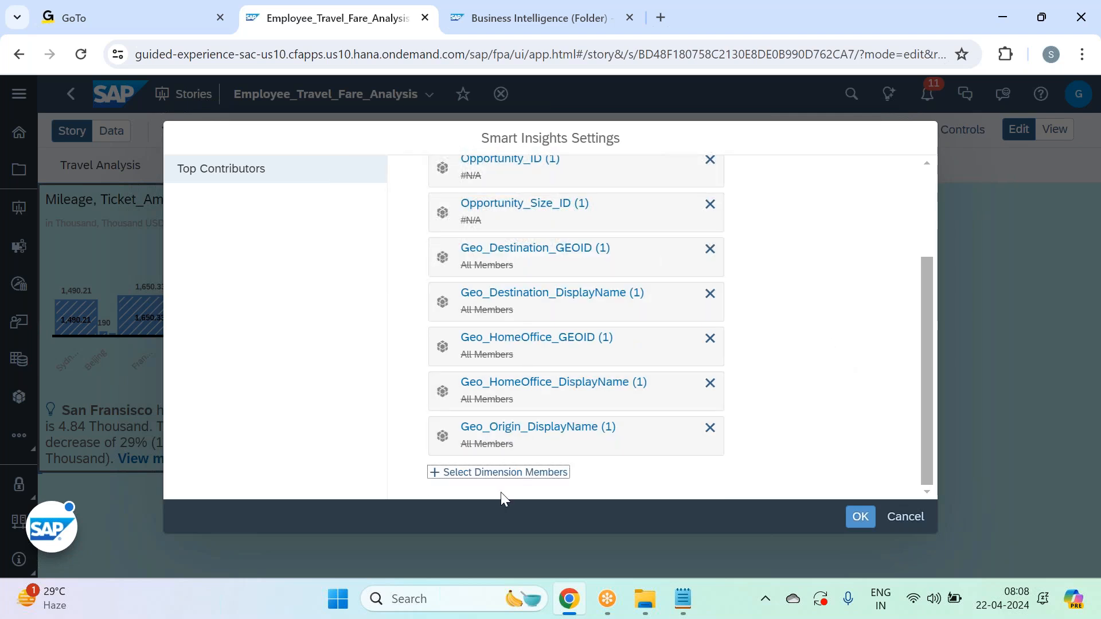
pyautogui.click(499, 473)
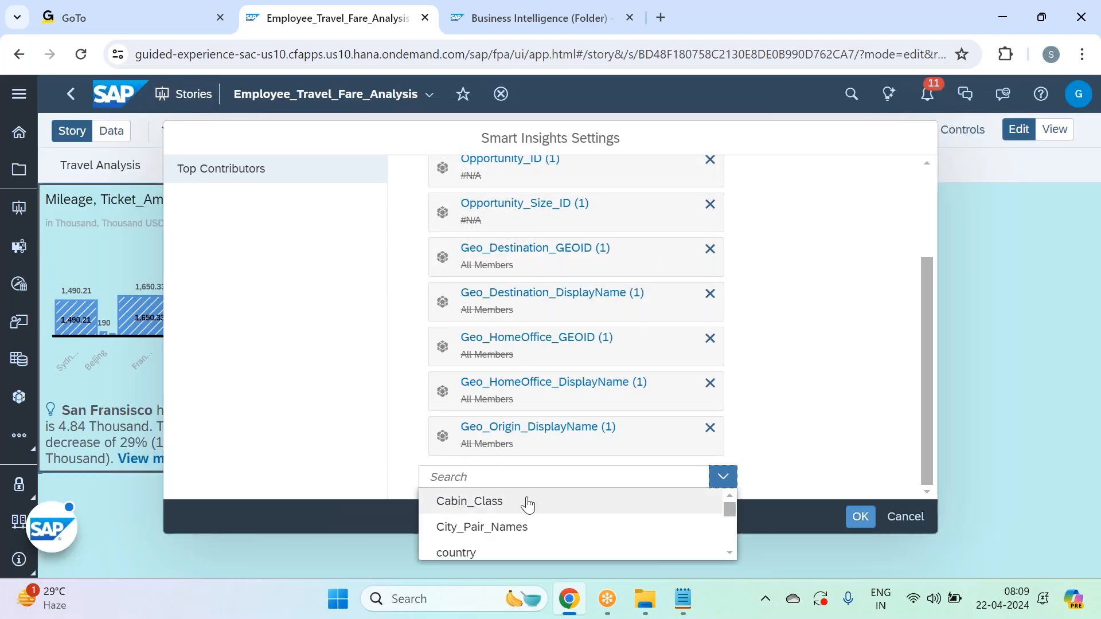
pyautogui.write('ge')
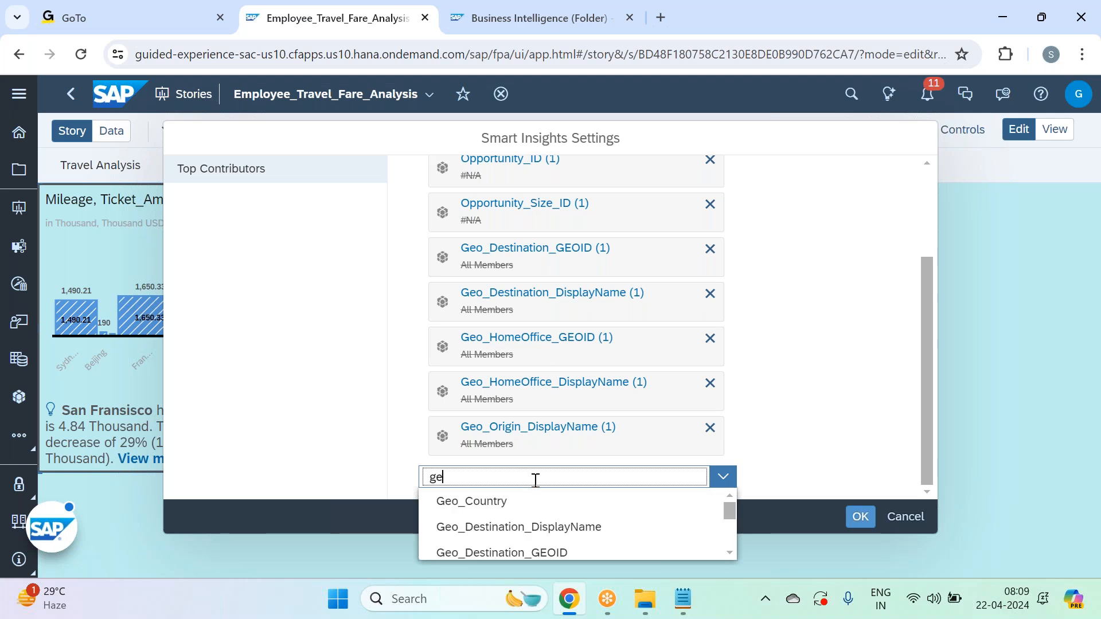
pyautogui.write('o')
pyautogui.scroll(-2, 570, 546)
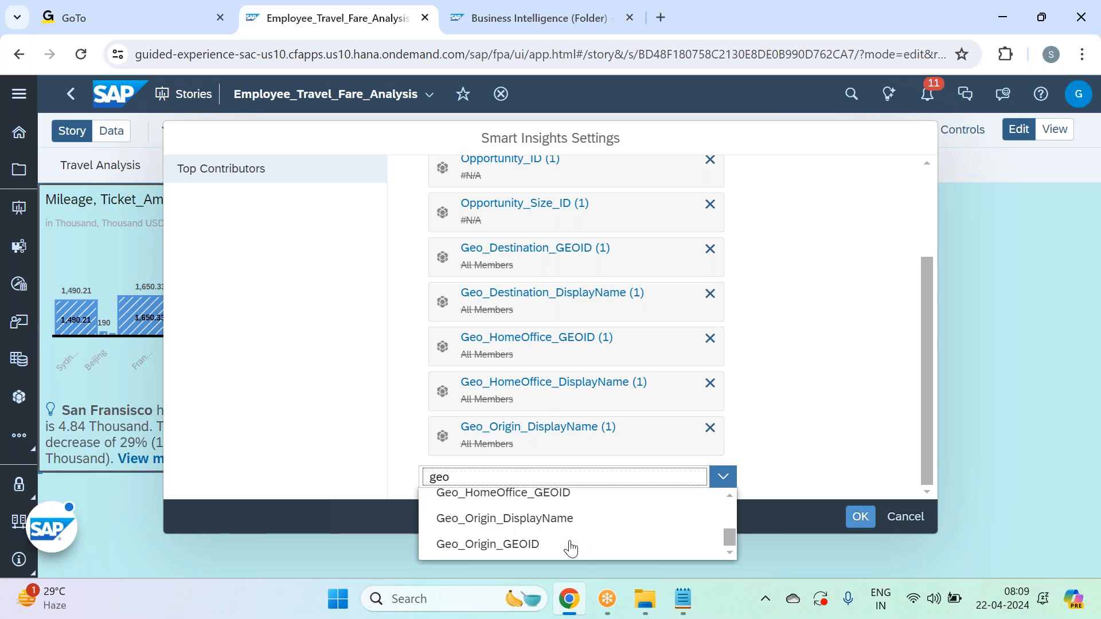
pyautogui.click(570, 545)
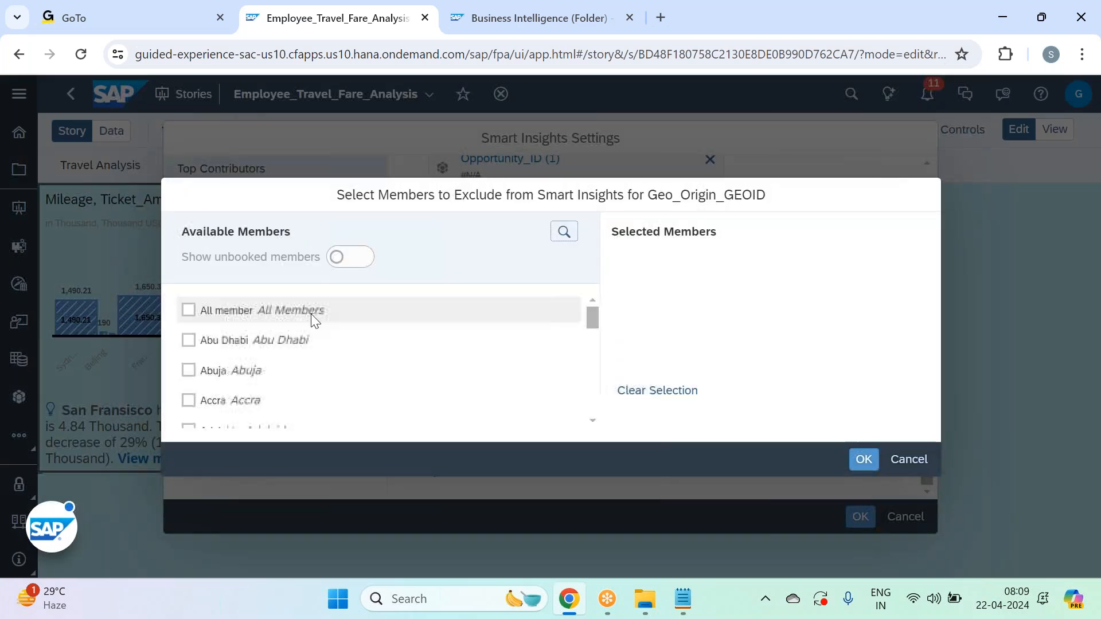
pyautogui.click(872, 467)
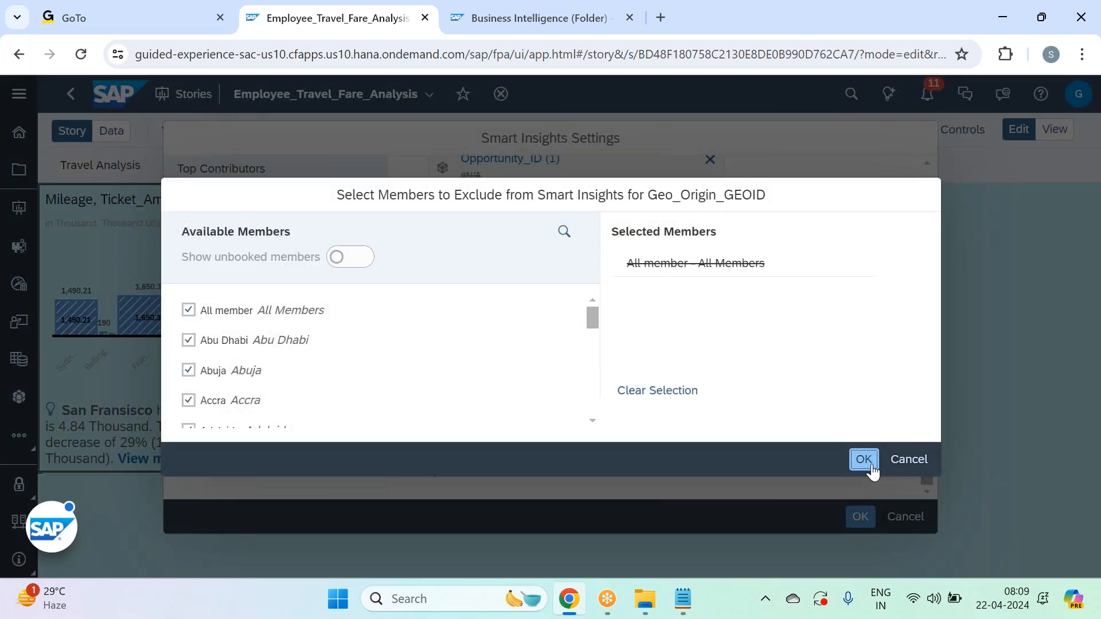
# Apply the Smart Insights settings and save the story.
pyautogui.click(860, 516)
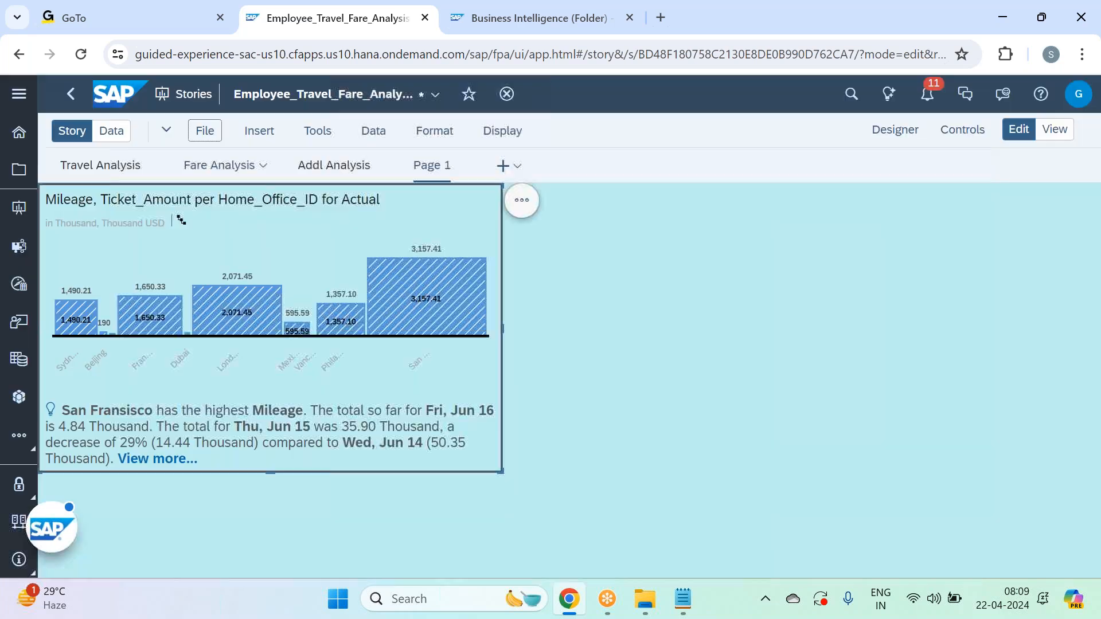
pyautogui.click(205, 132)
pyautogui.moveTo(295, 184)
pyautogui.click(422, 198)
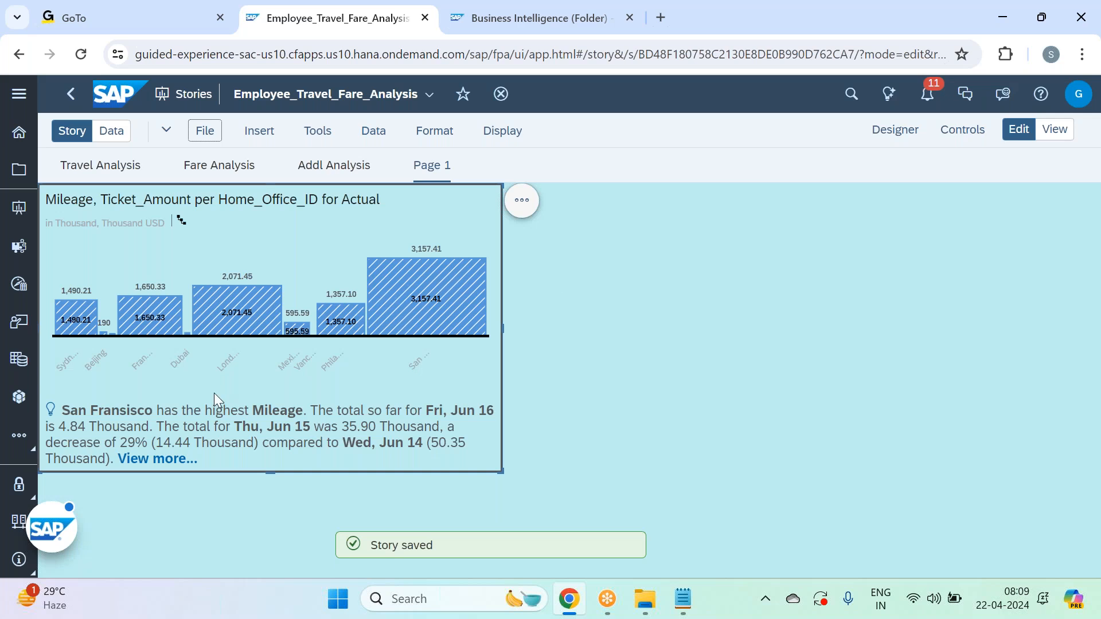
# Review the top contributors in the full Smart Insights for San Fransisco's Mileage, and close the insights.
pyautogui.click(147, 460)
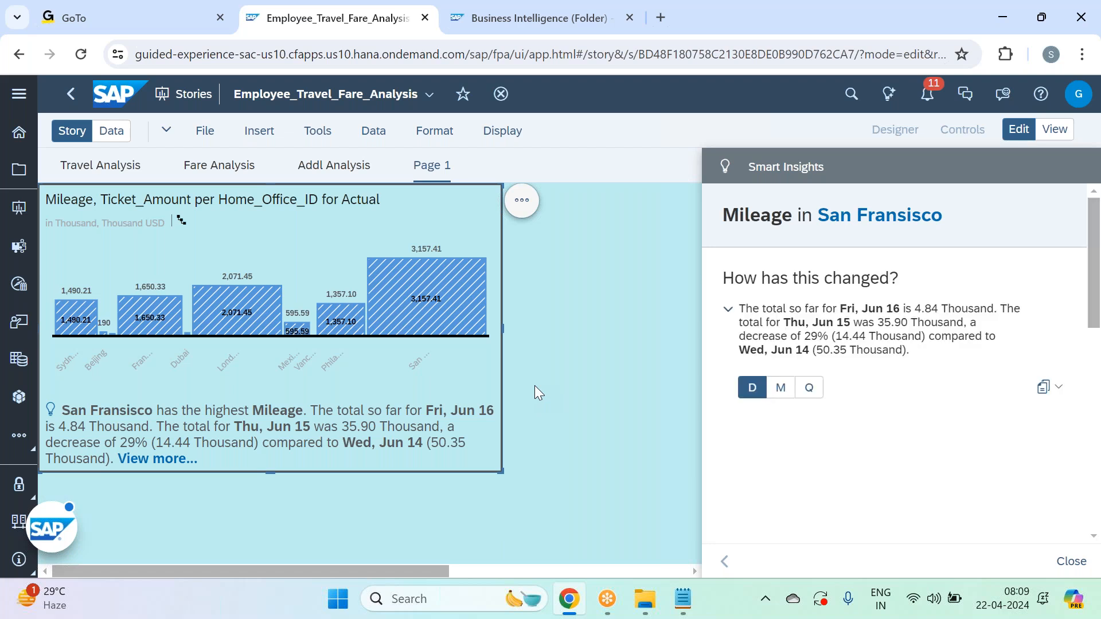
pyautogui.scroll(-10, 882, 377)
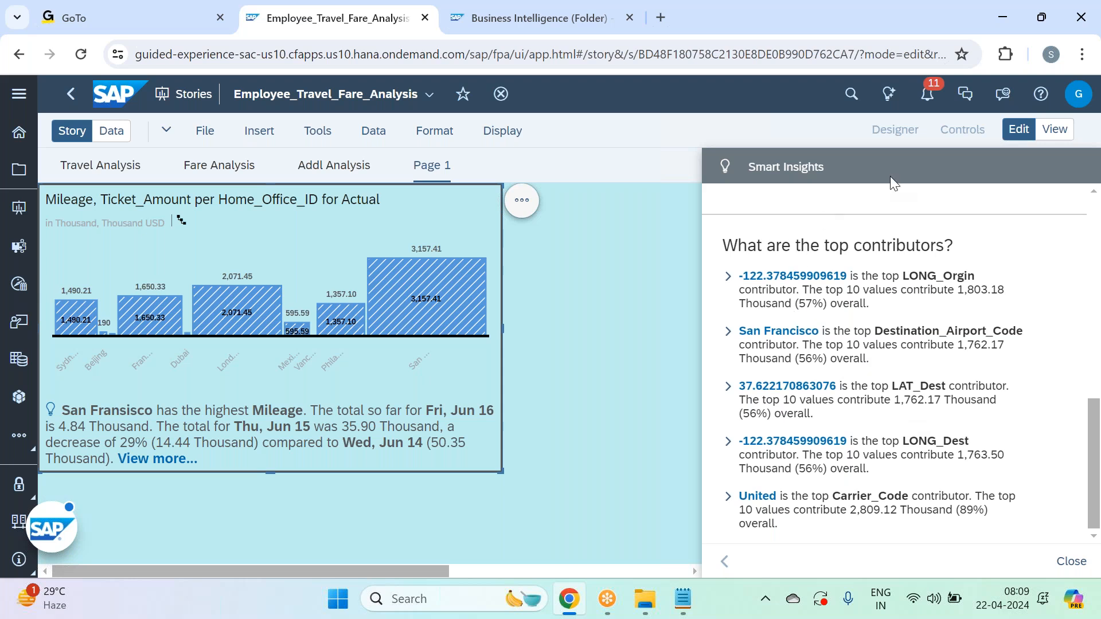
pyautogui.click(1071, 561)
# Reopen the story's Smart Insights settings, search the dimensions for "lat" and exclude all members of LAT_Dest.
pyautogui.click(210, 131)
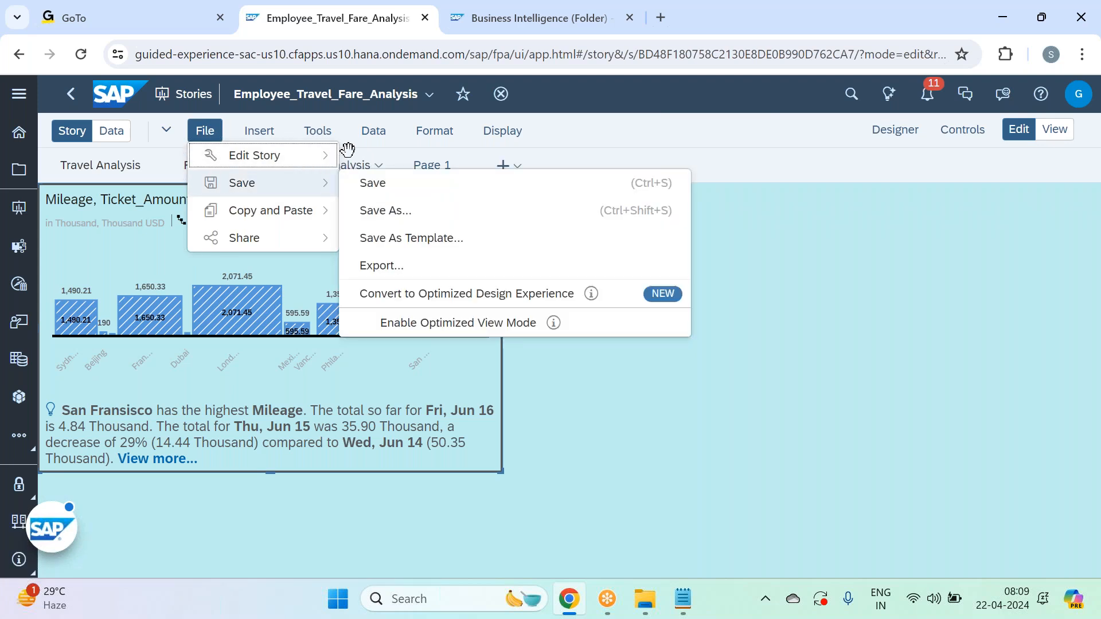
pyautogui.moveTo(327, 167)
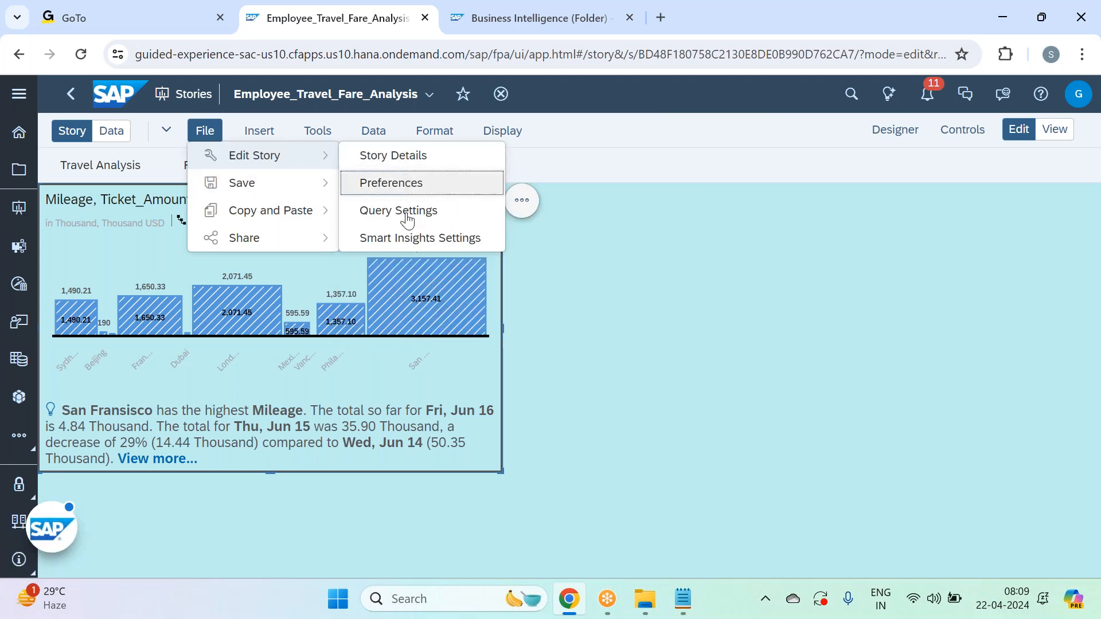
pyautogui.click(409, 247)
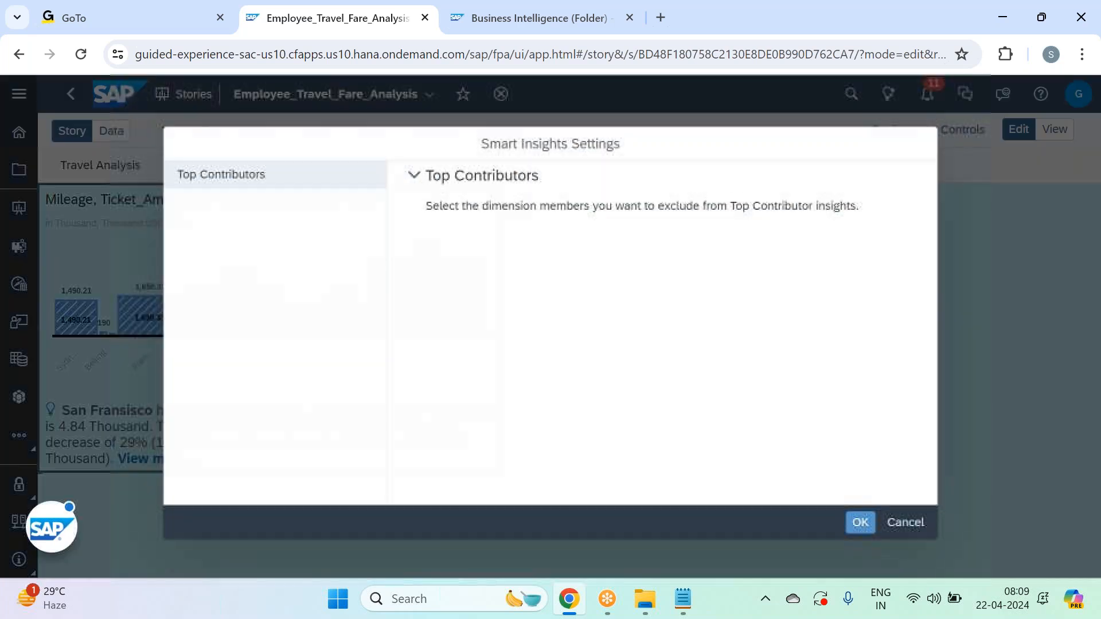
pyautogui.scroll(-3, 547, 347)
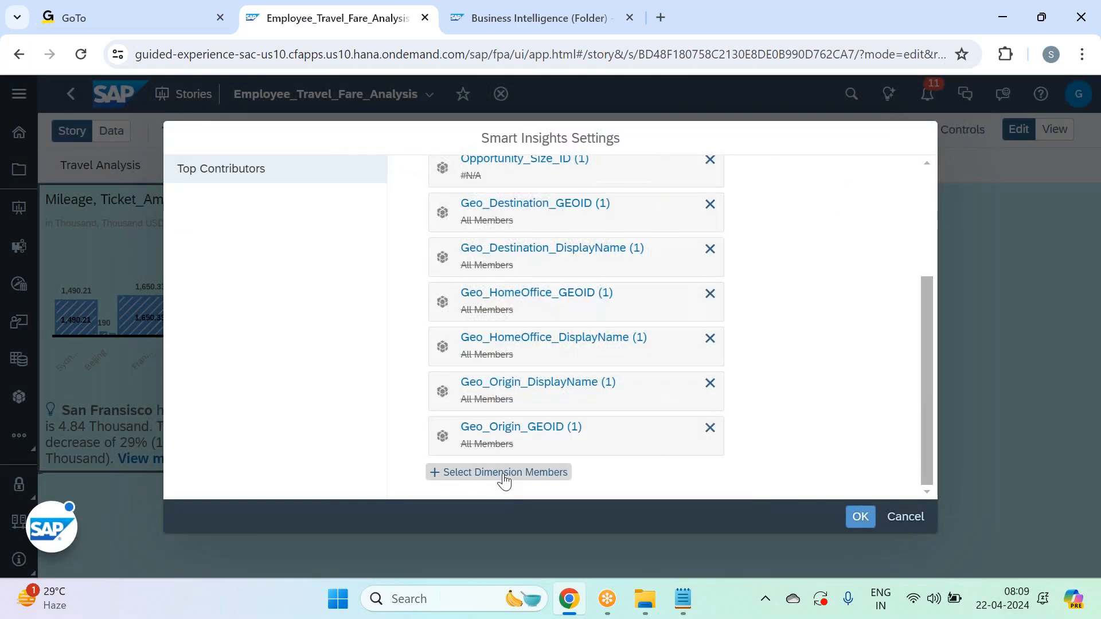
pyautogui.click(560, 478)
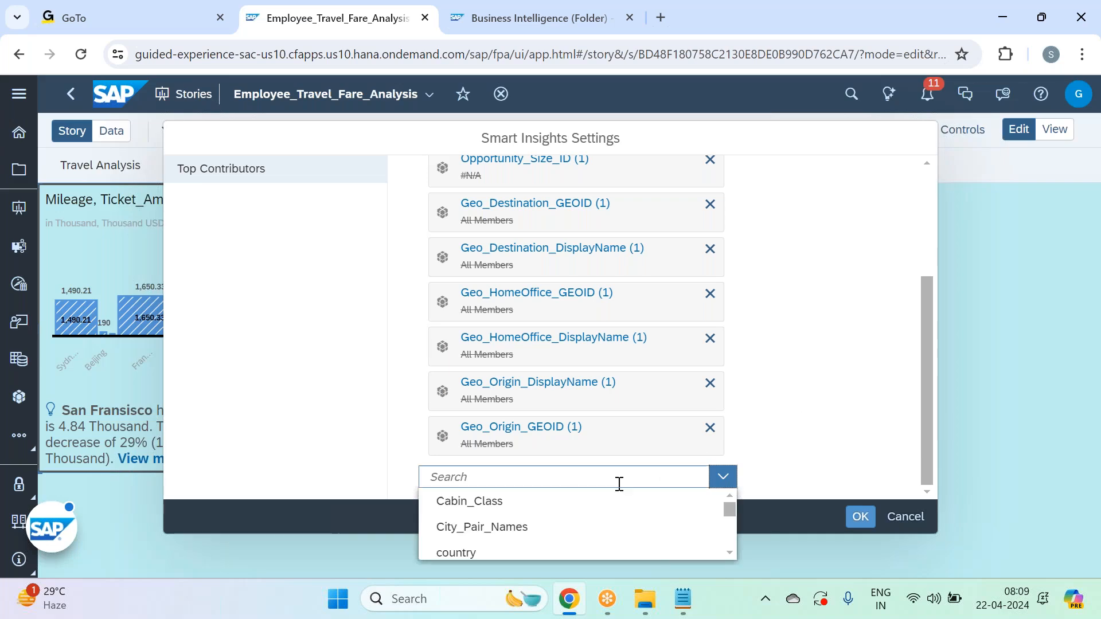
pyautogui.write('lat')
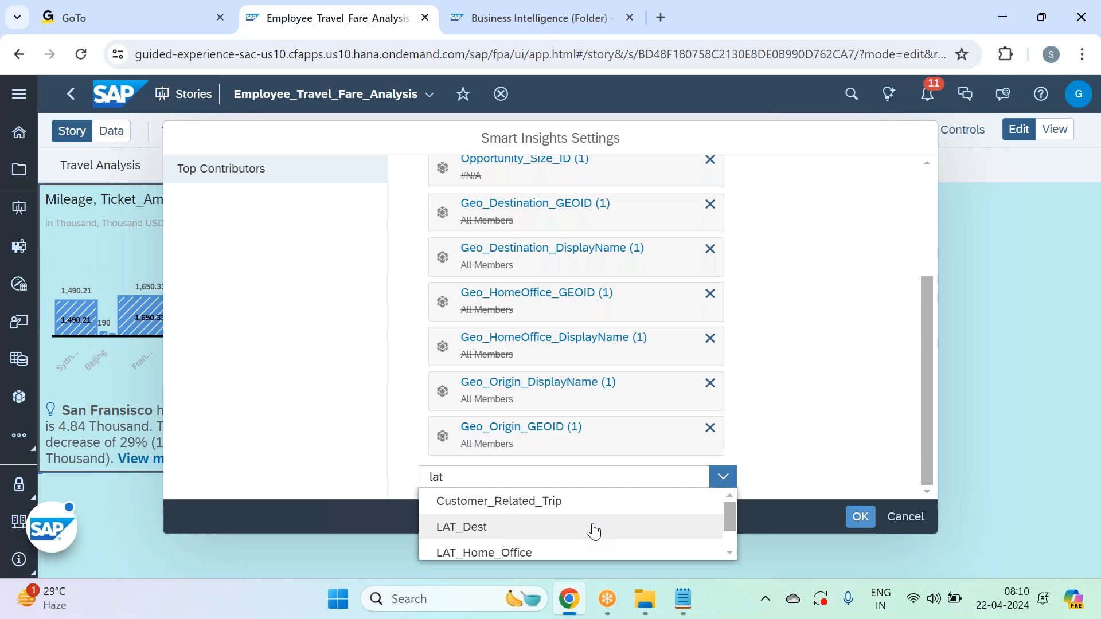
pyautogui.click(594, 530)
pyautogui.click(858, 462)
# Search the dimensions for "lat" and exclude all members of LAT_Origin from the Top Contributor insights.
pyautogui.scroll(-1, 736, 388)
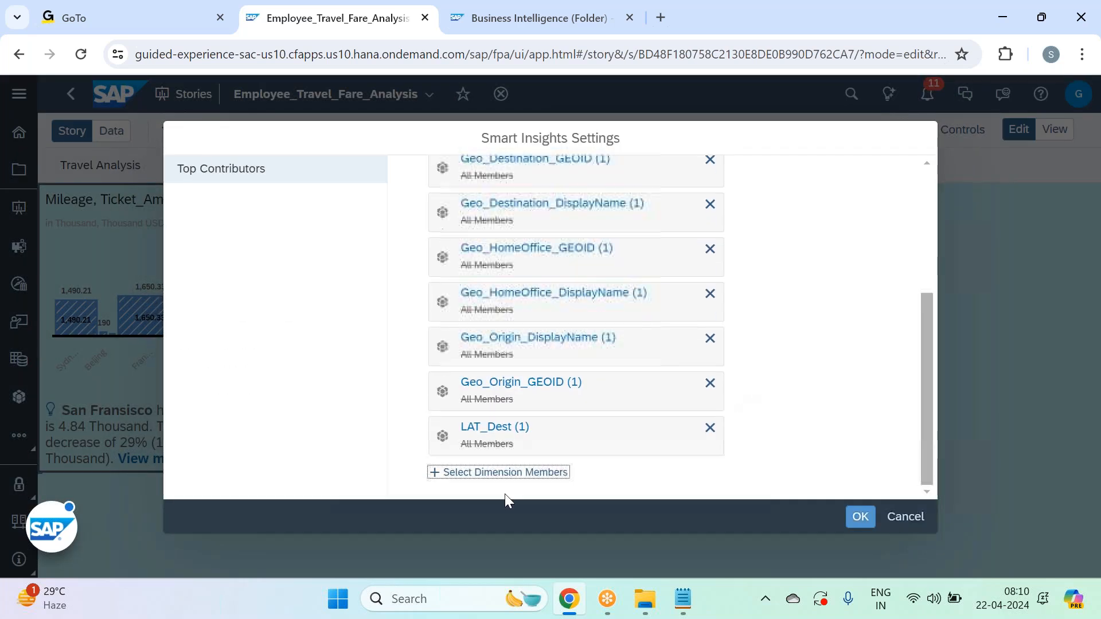
pyautogui.click(538, 470)
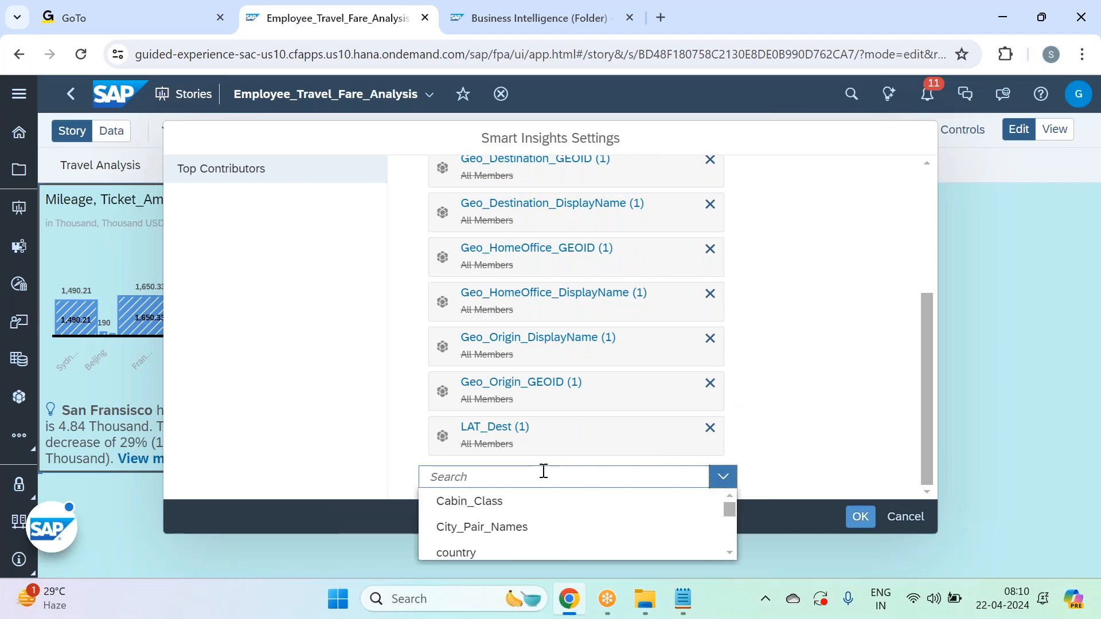
pyautogui.write('lat')
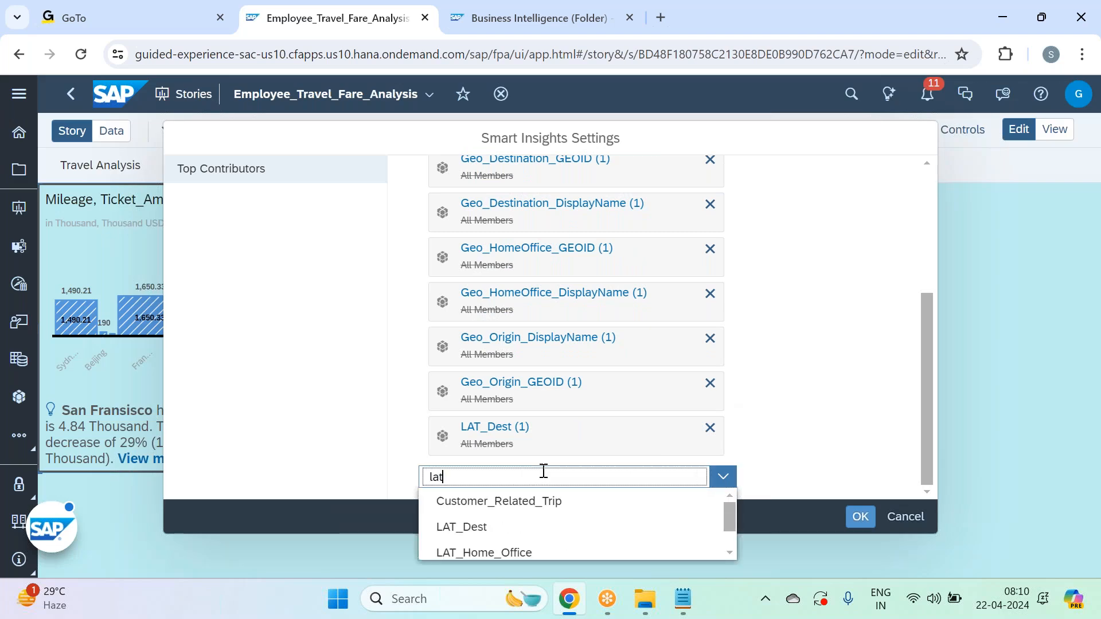
pyautogui.scroll(-1, 545, 517)
pyautogui.click(503, 552)
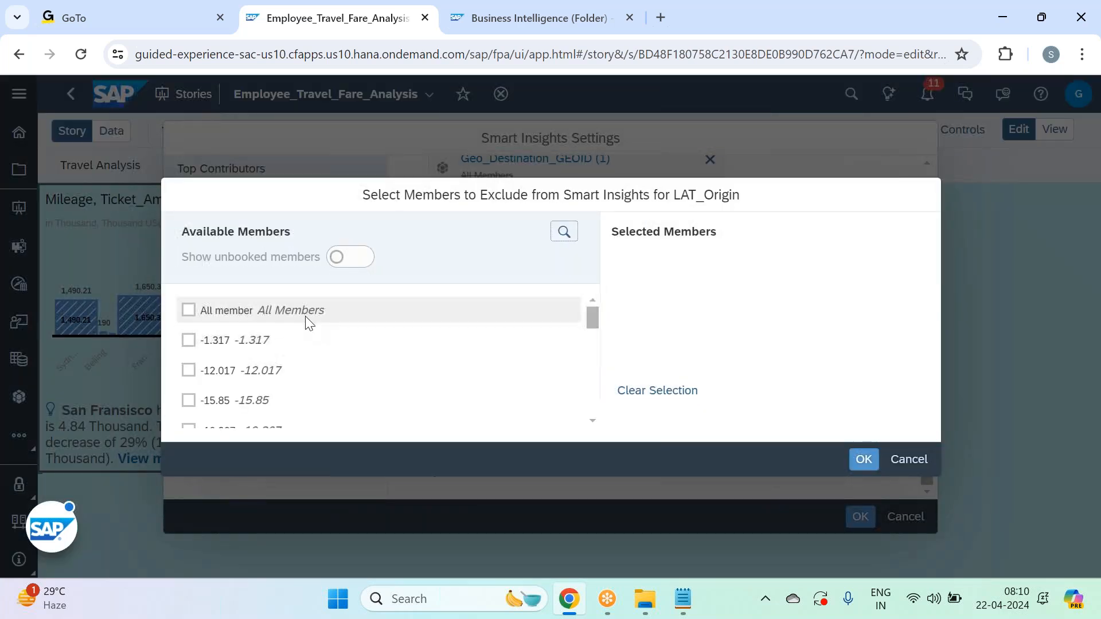
pyautogui.click(307, 313)
pyautogui.click(865, 465)
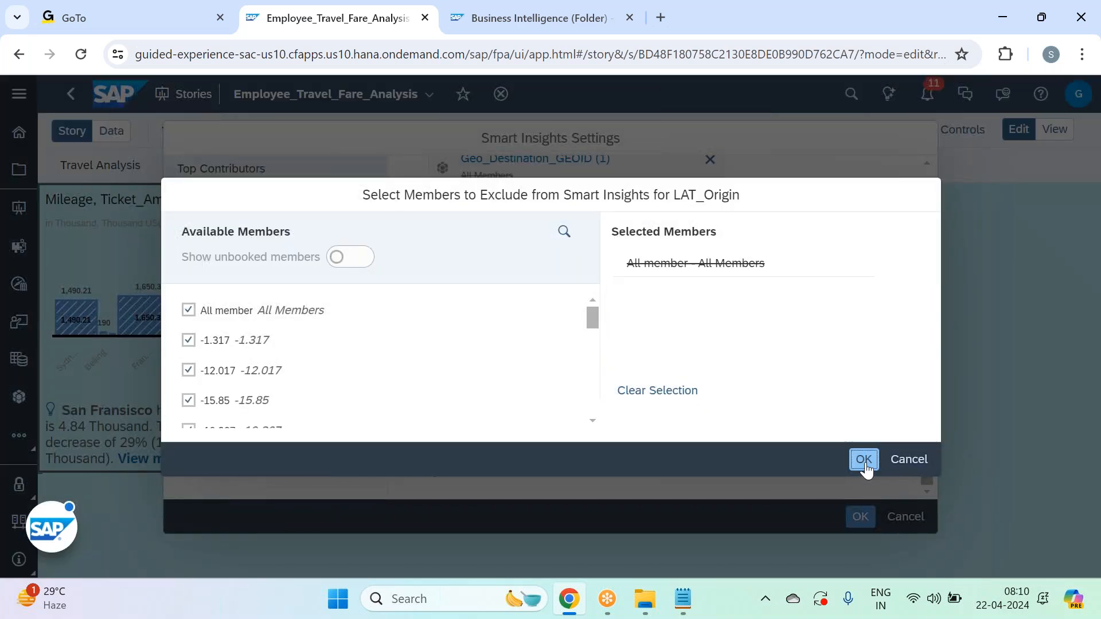
# Search the dimensions for "long" and exclude all members of LONG_Dest from the Top Contributor insights.
pyautogui.scroll(-1, 742, 432)
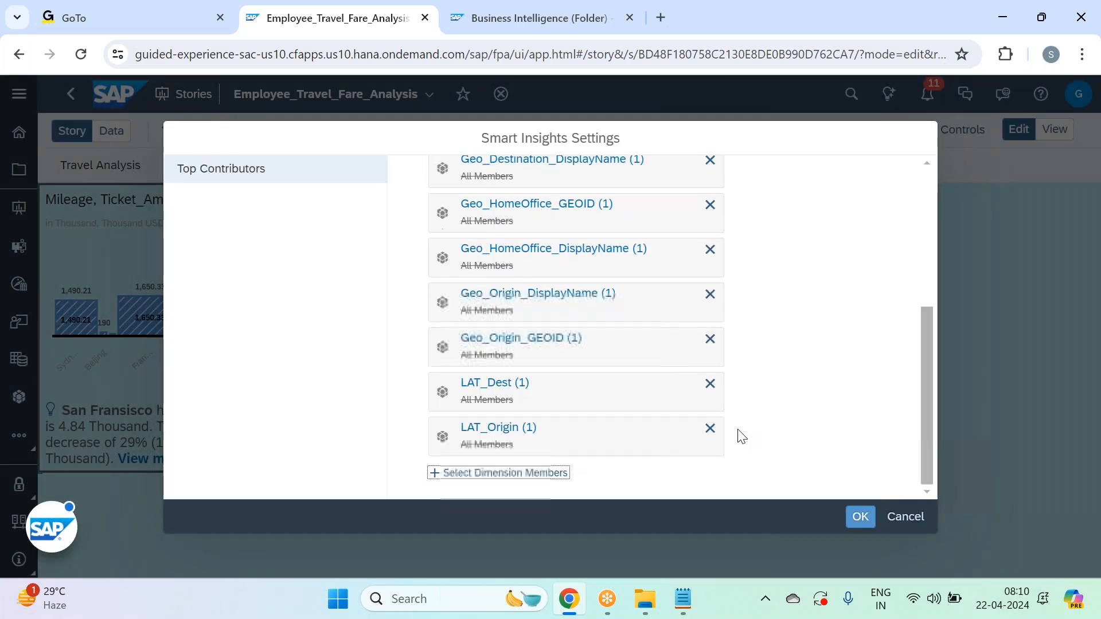
pyautogui.click(498, 473)
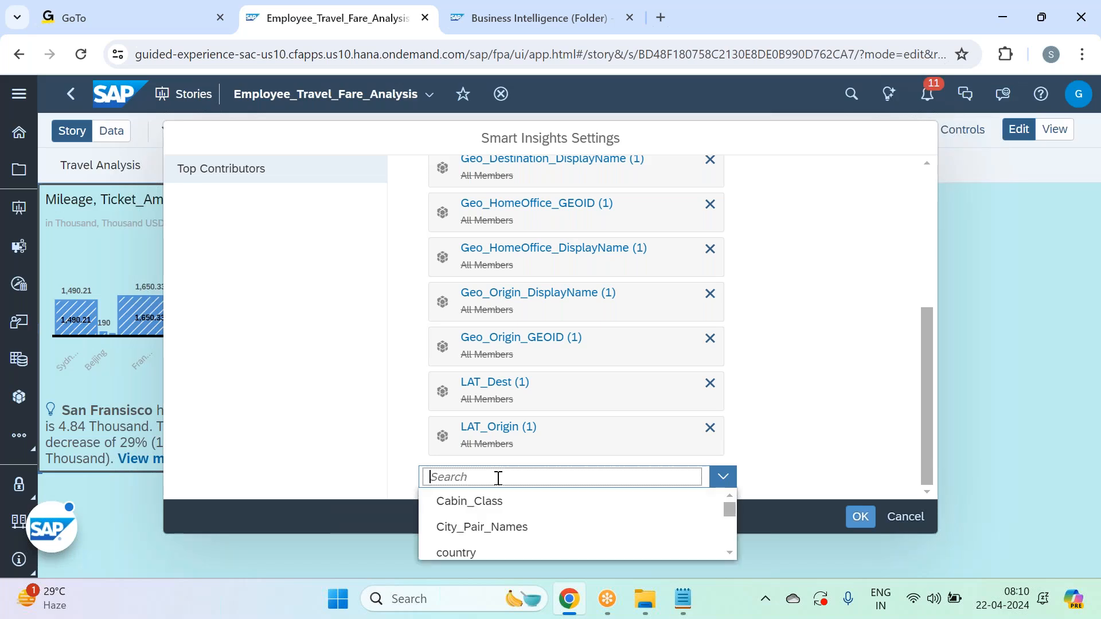
pyautogui.write('l')
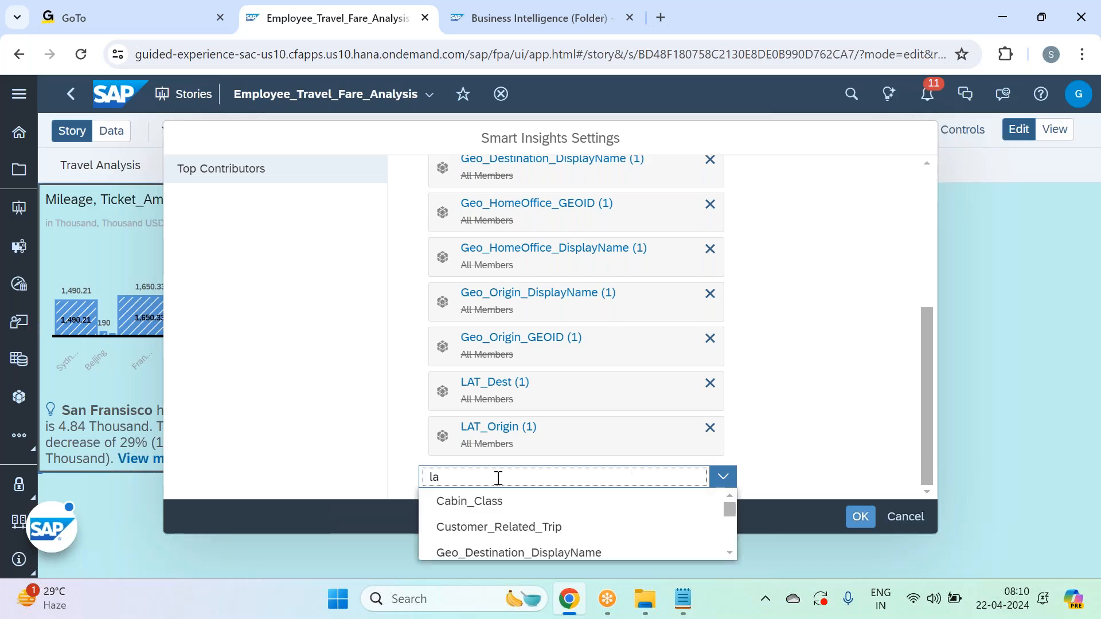
pyautogui.write('ong')
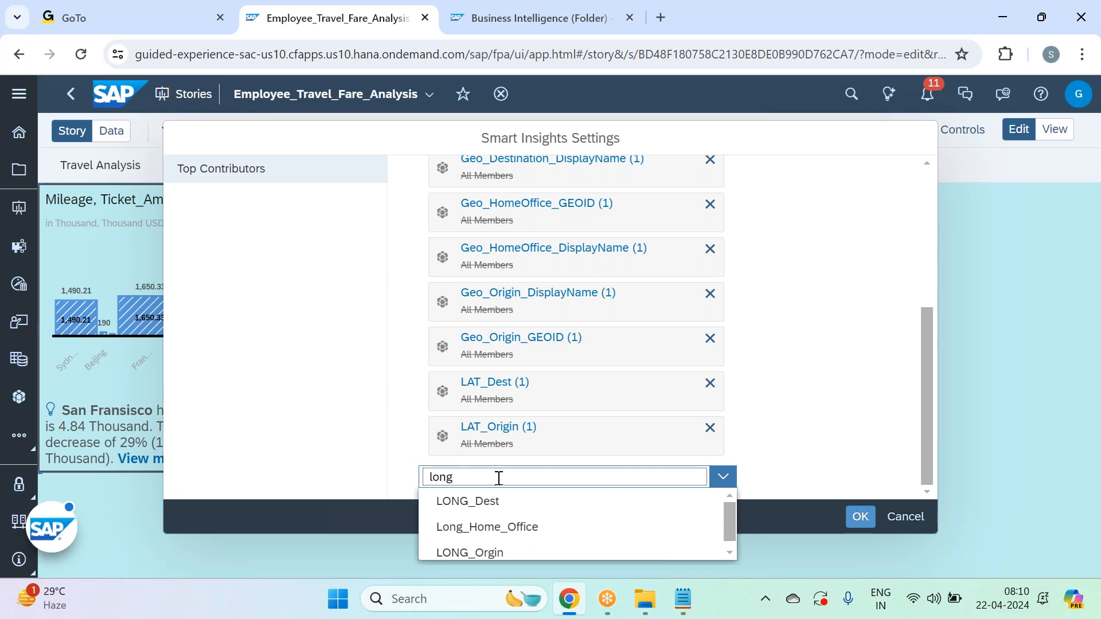
pyautogui.press('Down')
pyautogui.click(492, 501)
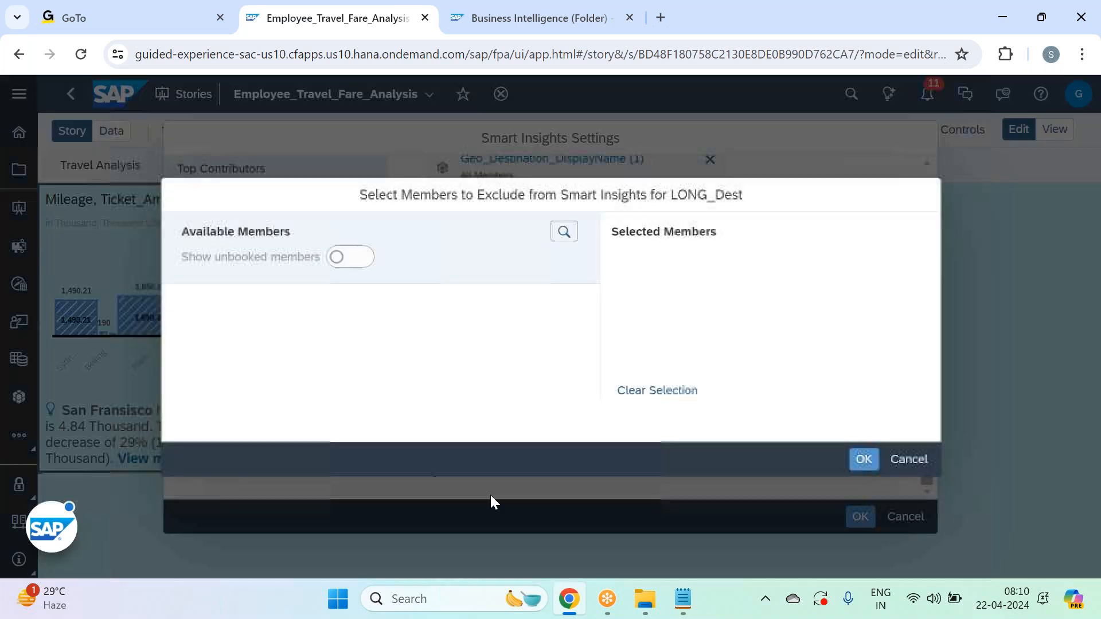
pyautogui.click(197, 310)
pyautogui.click(864, 459)
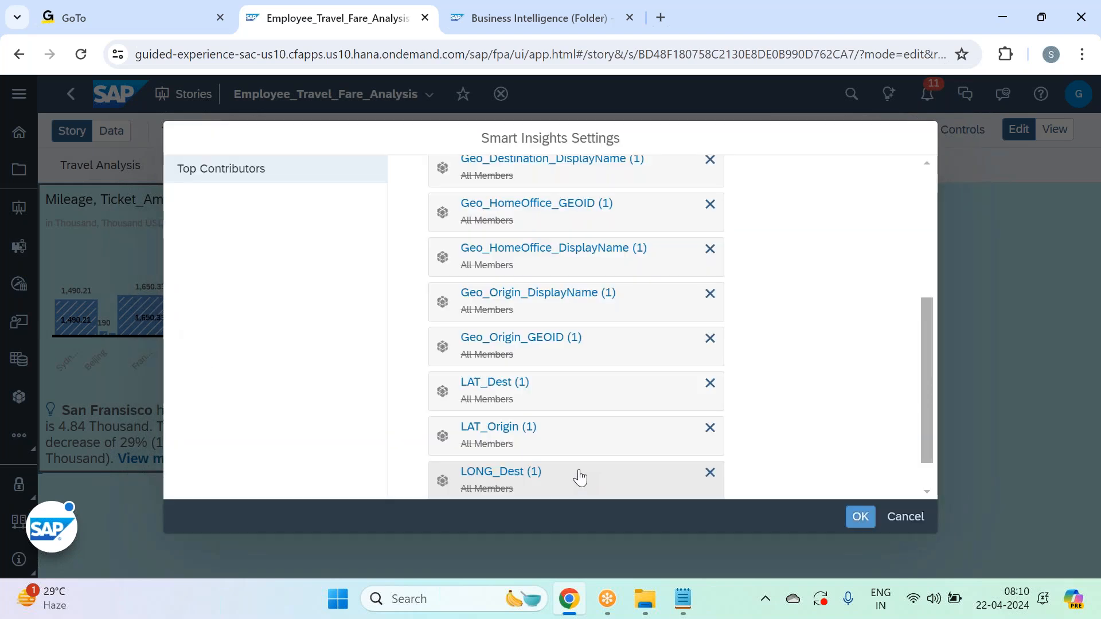
# Search the dimensions for "long" and exclude all members of LONG_Orgin from the Top Contributor insights.
pyautogui.scroll(-2, 574, 476)
pyautogui.click(535, 475)
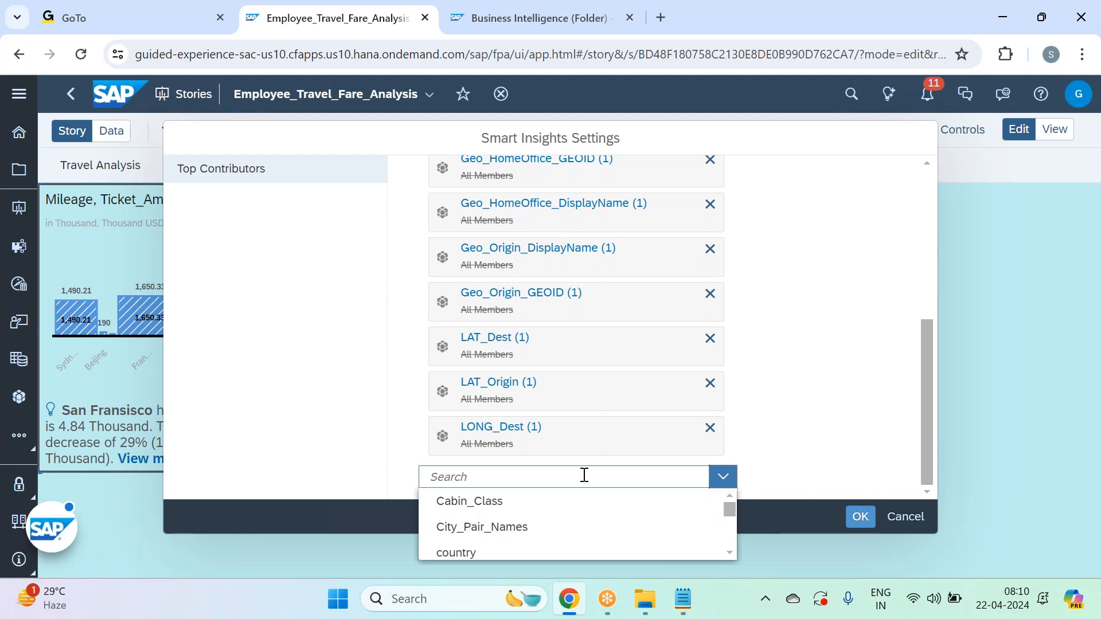
pyautogui.click(585, 475)
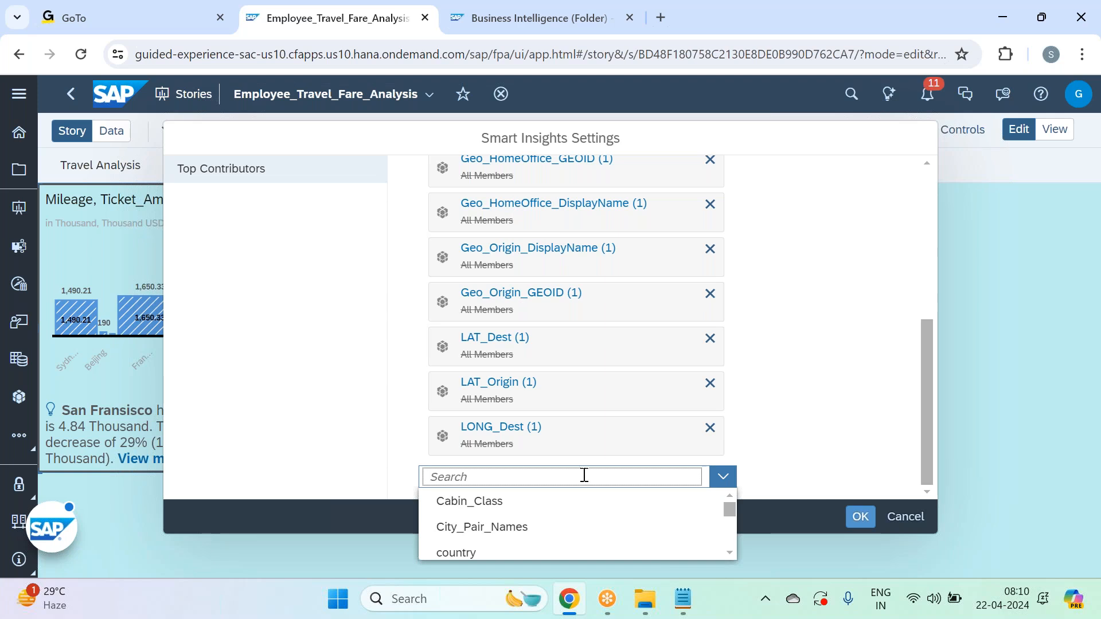
pyautogui.write('long')
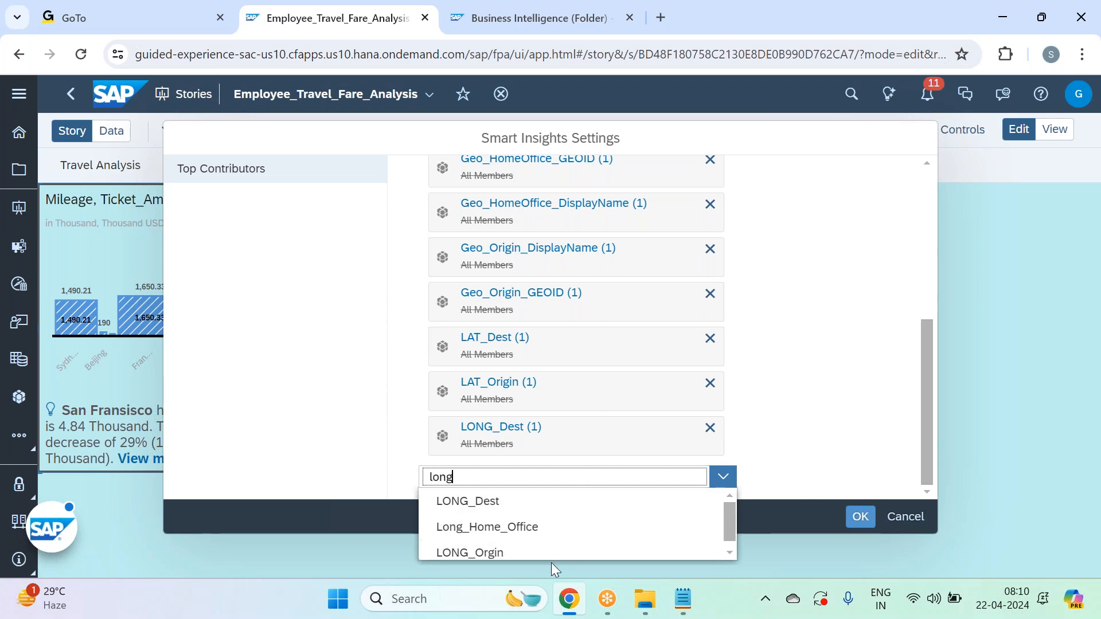
pyautogui.click(552, 555)
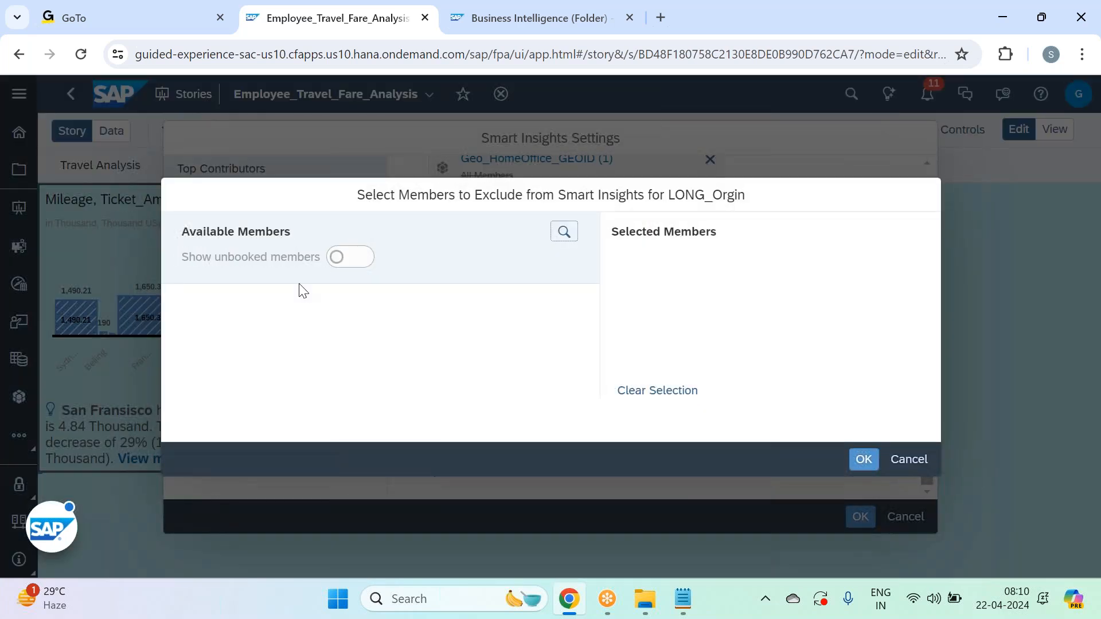
pyautogui.click(301, 306)
pyautogui.click(867, 462)
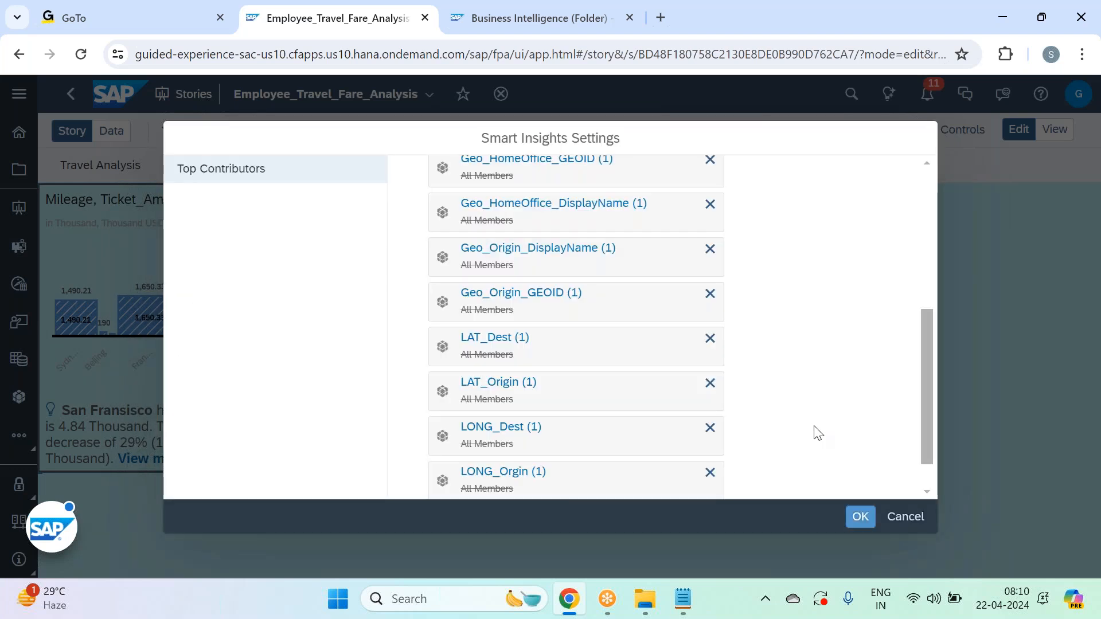
# Check the list of excluded dimension members and apply the Smart Insights settings.
pyautogui.scroll(5, 792, 392)
pyautogui.scroll(-3, 792, 392)
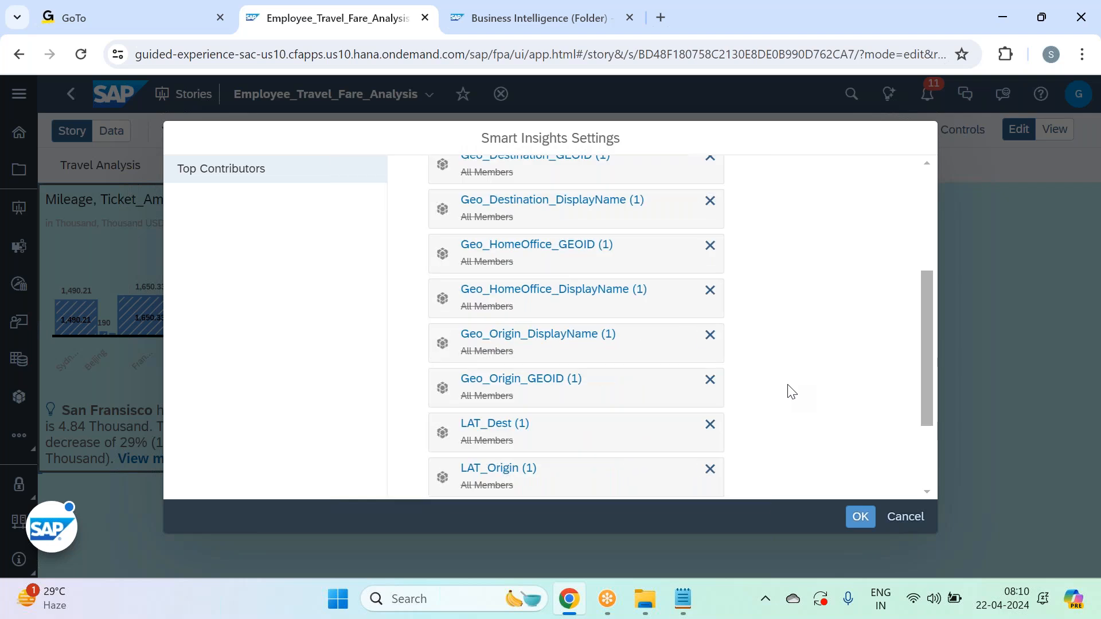
pyautogui.scroll(-2, 792, 391)
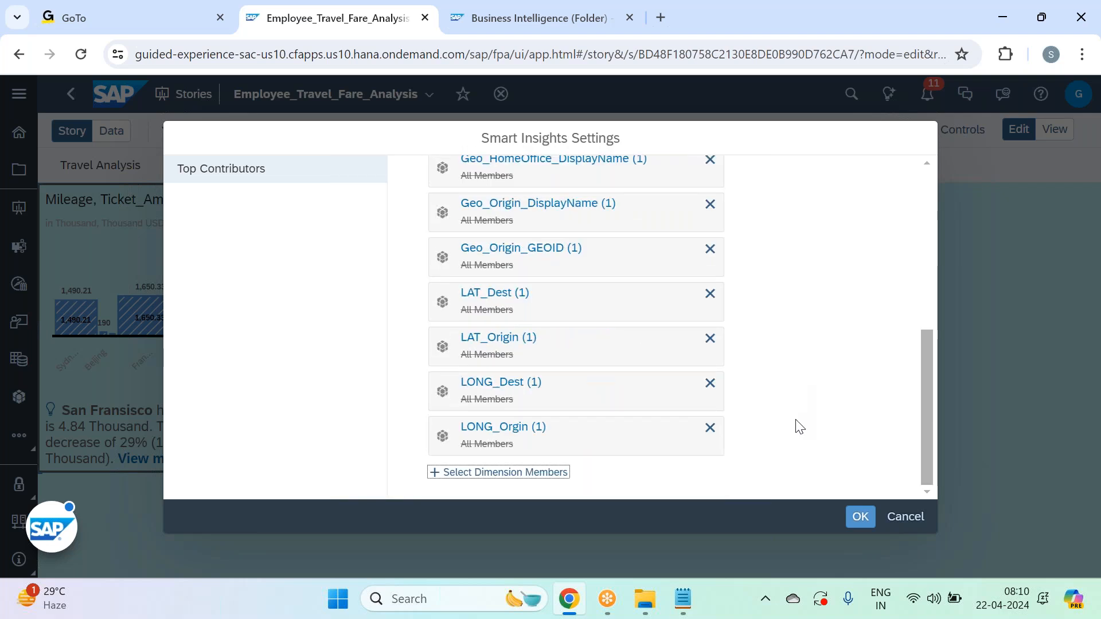
pyautogui.click(864, 523)
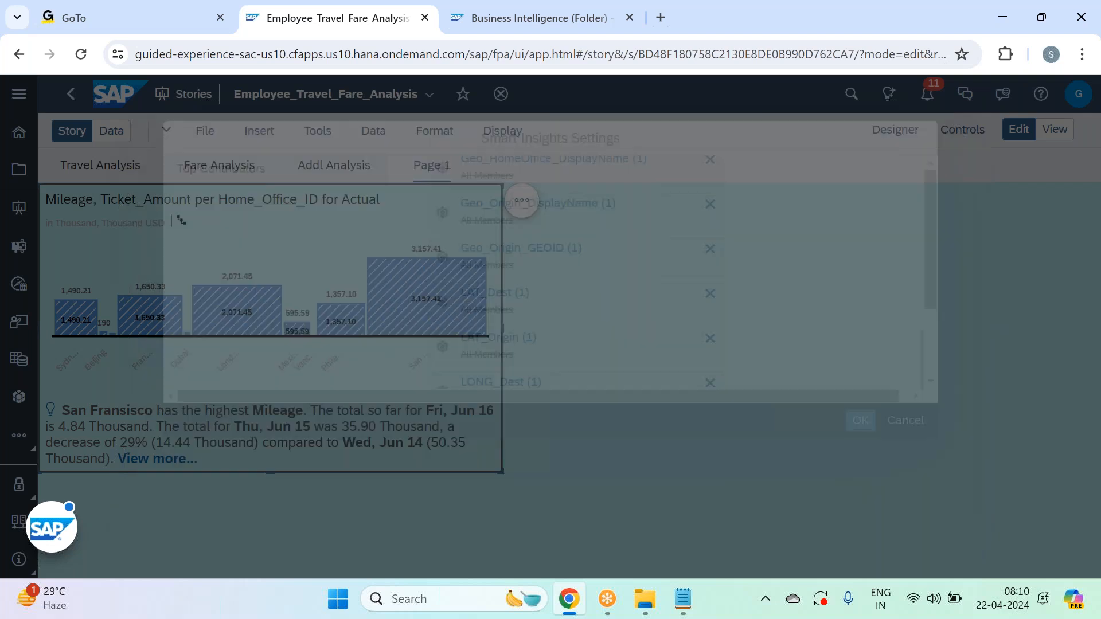
# Save the Employee_Travel_Fare_Analysis story with the updated Smart Insights settings.
pyautogui.click(206, 137)
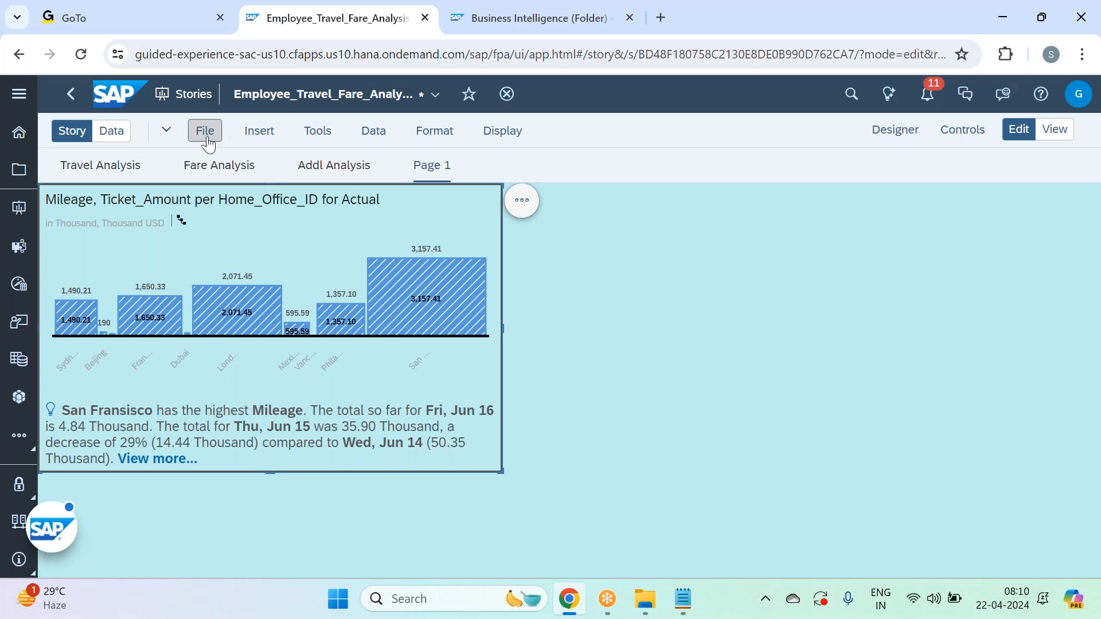
pyautogui.moveTo(241, 182)
pyautogui.click(406, 195)
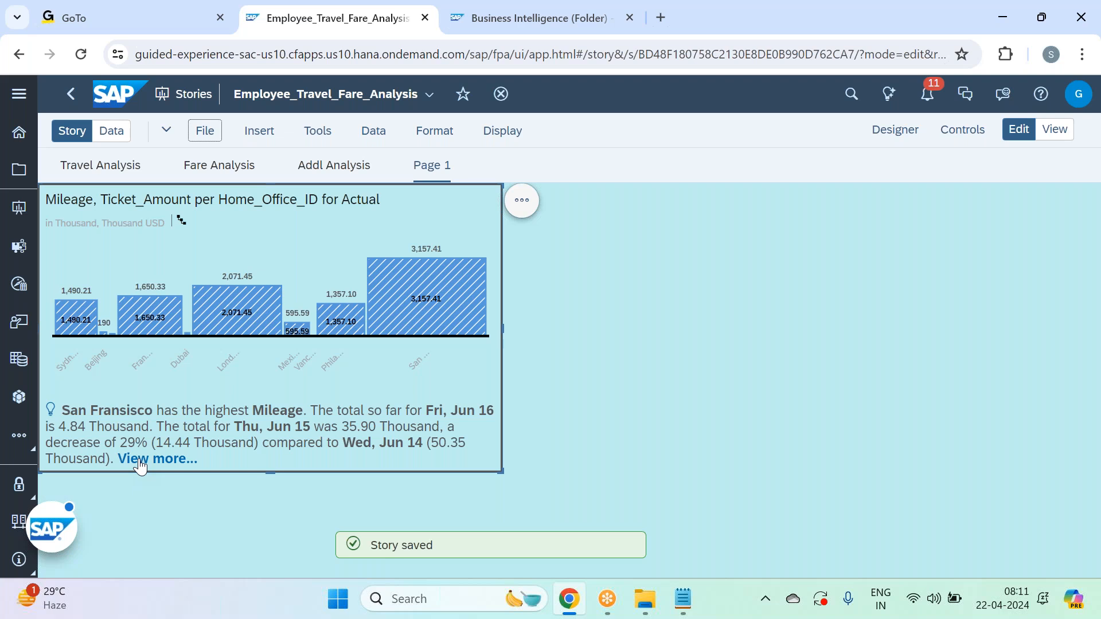
# Examine the full Smart Insights for mileage in San Fransisco, down to its top contributors, and close them.
pyautogui.click(154, 459)
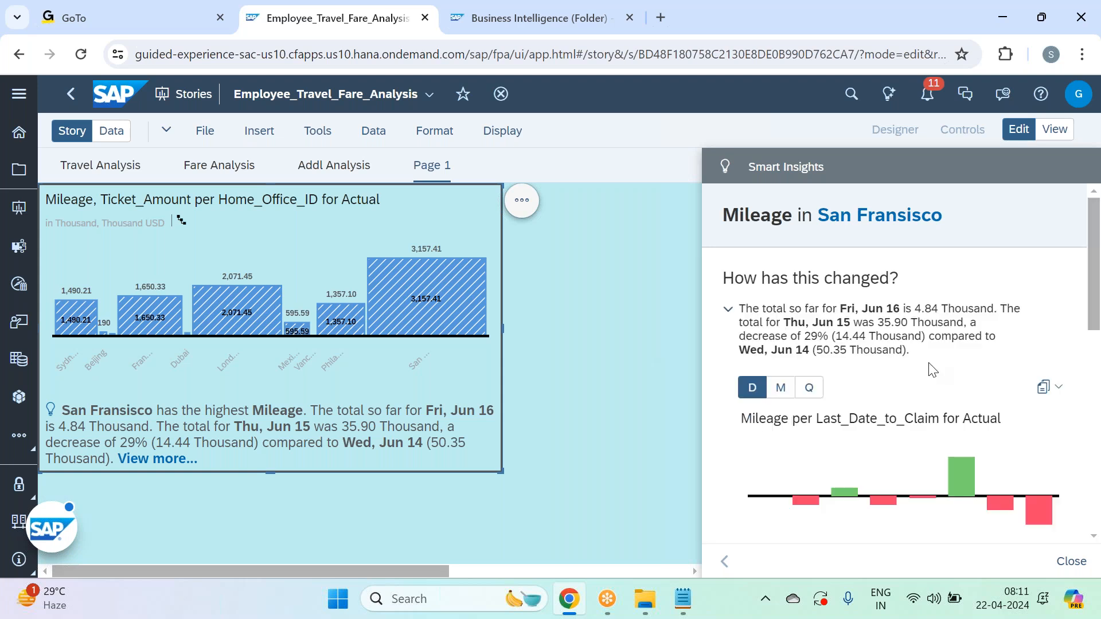
pyautogui.scroll(-10, 932, 370)
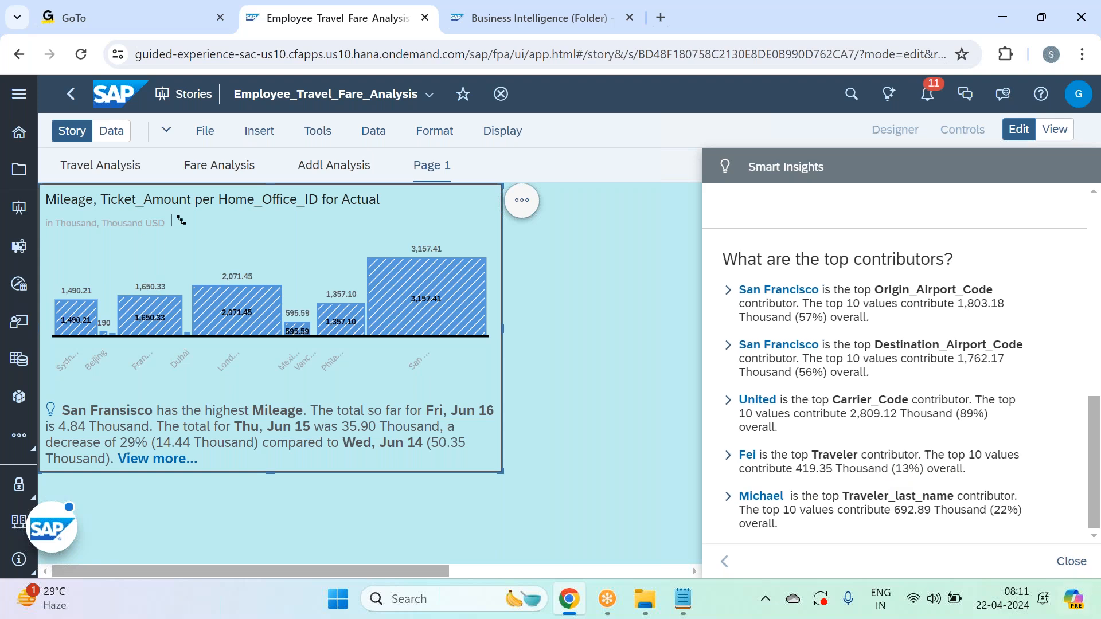
pyautogui.click(1075, 567)
# Open the Smart Insights for the London bar of the Mileage, Ticket_Amount per Home_Office_ID chart.
pyautogui.moveTo(380, 288)
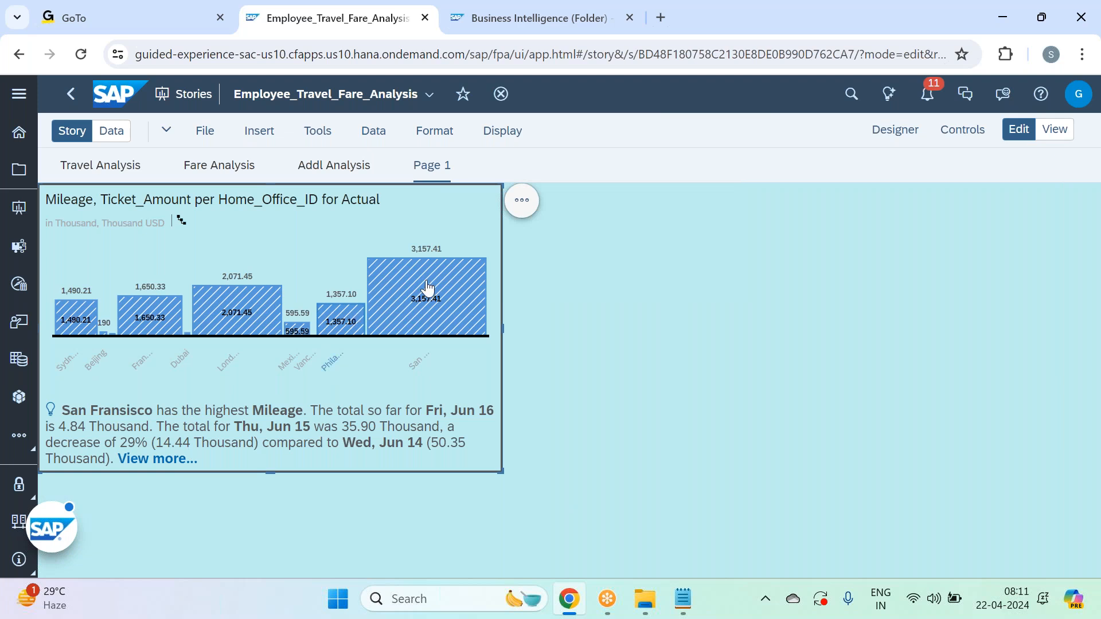
pyautogui.moveTo(427, 287)
pyautogui.moveTo(197, 306)
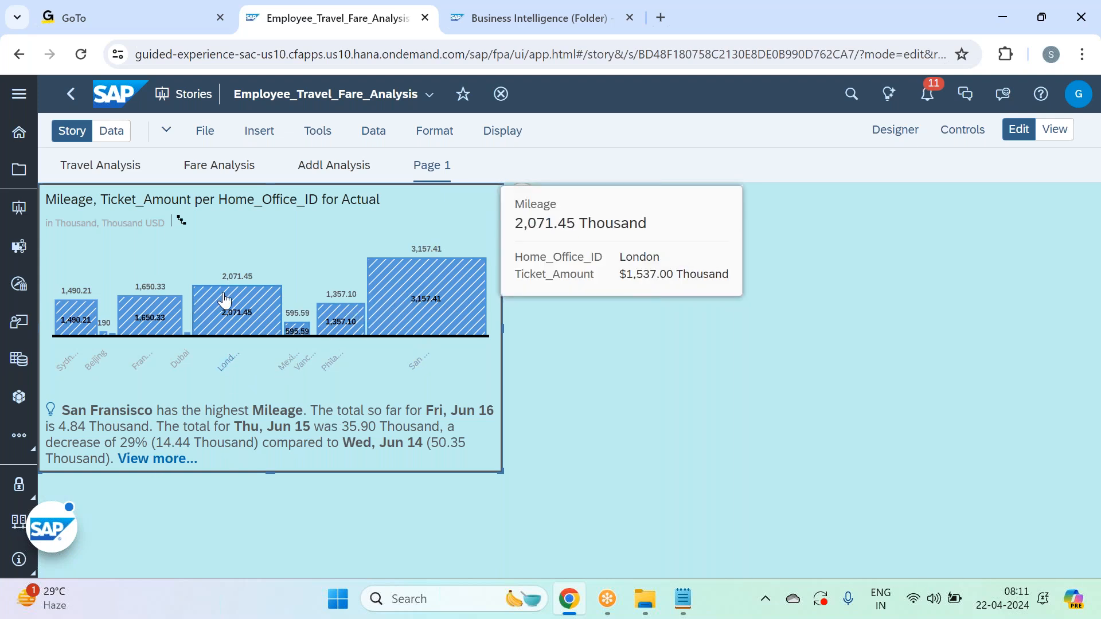
pyautogui.click(224, 299)
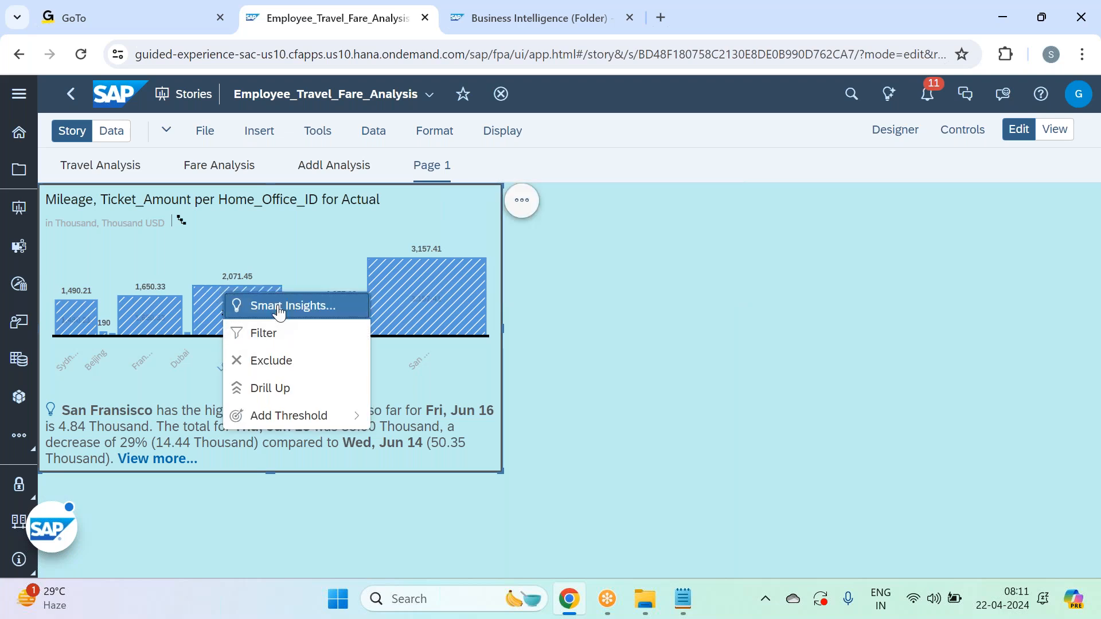
pyautogui.click(279, 306)
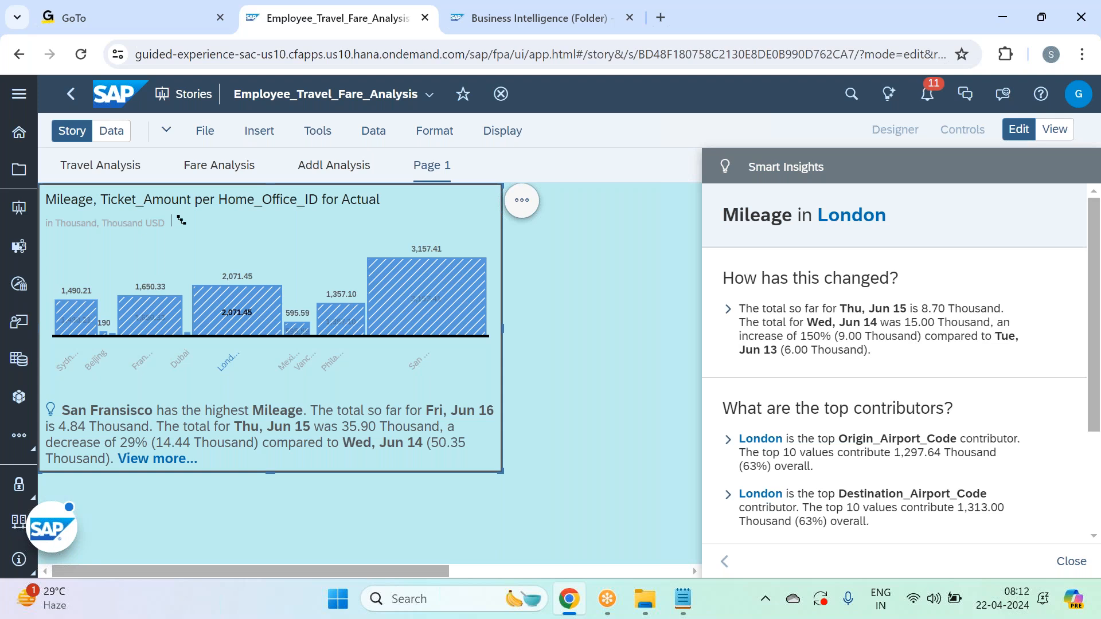
# Show London's mileage change by month, check its top contributors and close the insights.
pyautogui.scroll(-2, 961, 388)
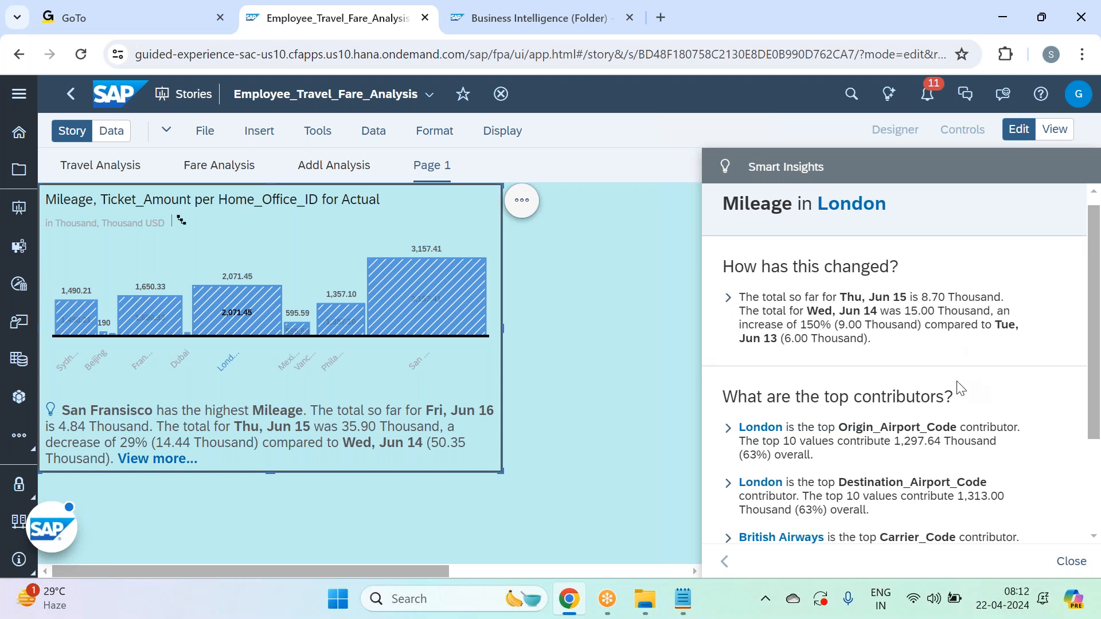
pyautogui.click(729, 223)
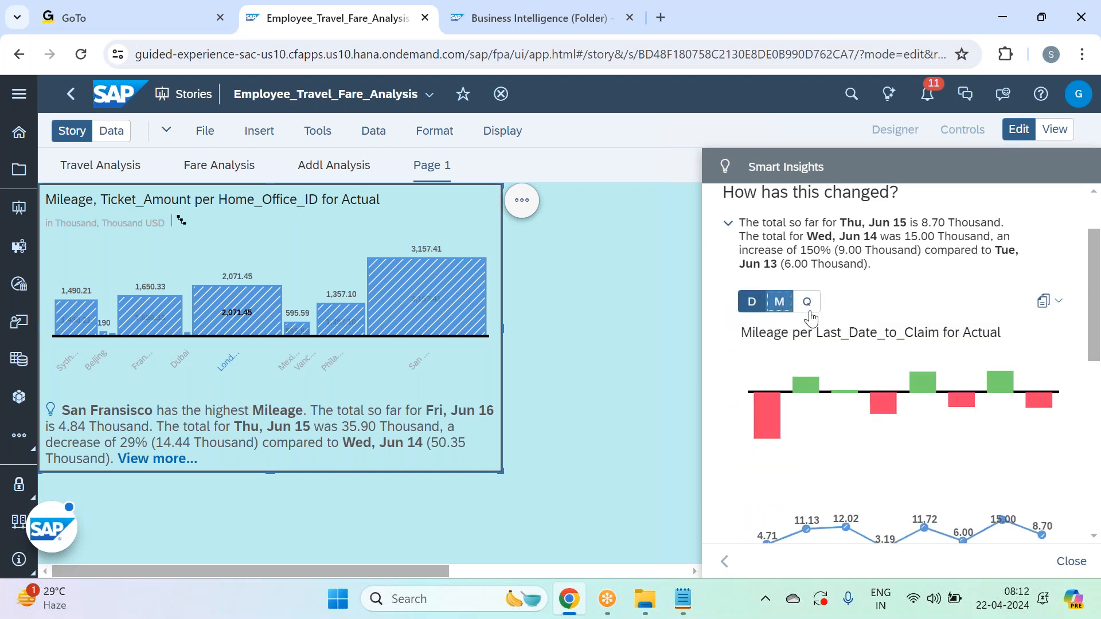
pyautogui.click(780, 302)
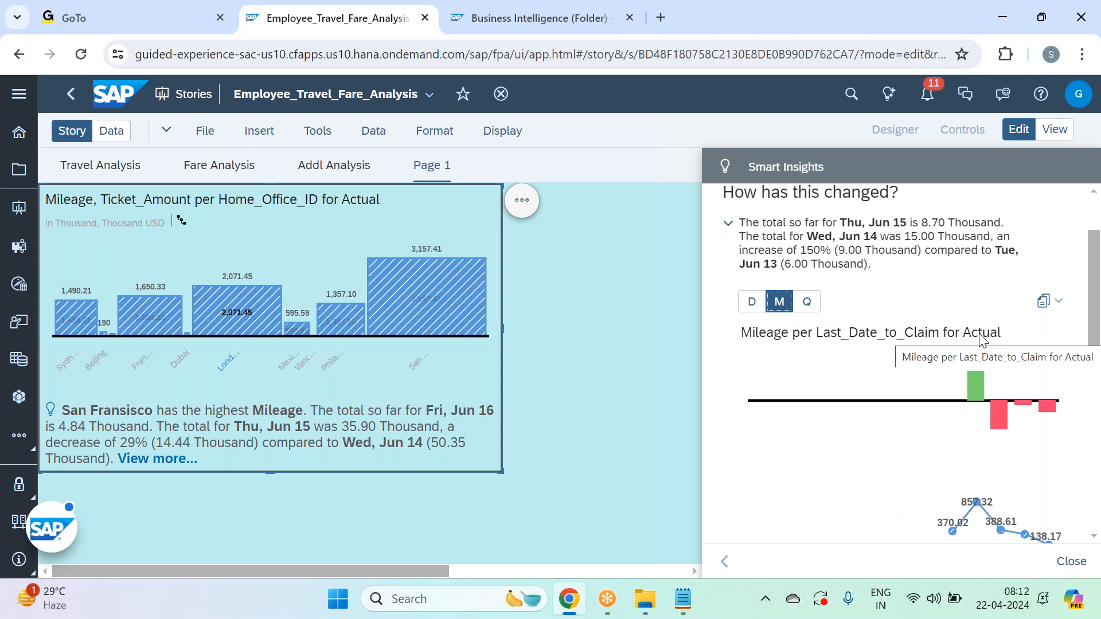
pyautogui.scroll(-3, 962, 422)
pyautogui.scroll(-5, 962, 422)
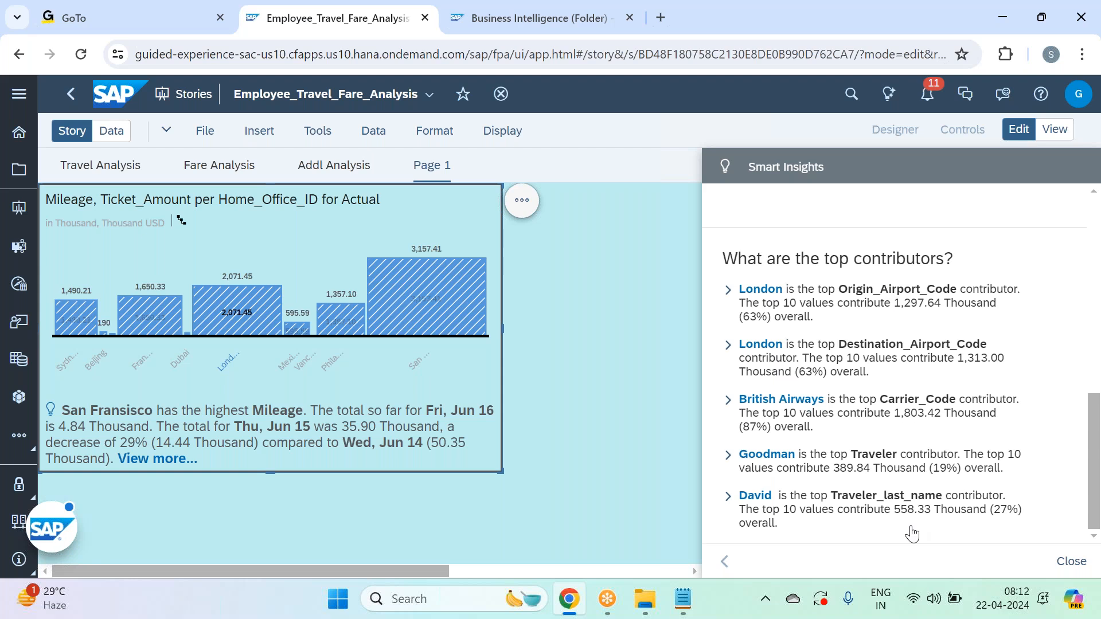
pyautogui.click(1082, 565)
# View the Smart Insights for the Frankfurt bar of the home office chart and close them.
pyautogui.moveTo(343, 321)
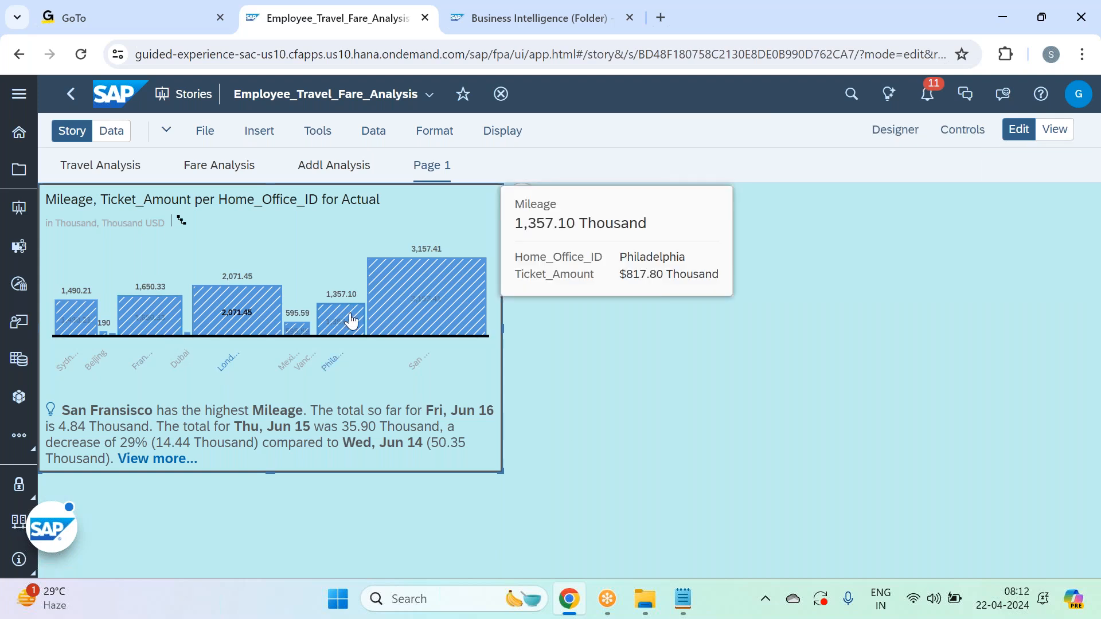
pyautogui.click(159, 323)
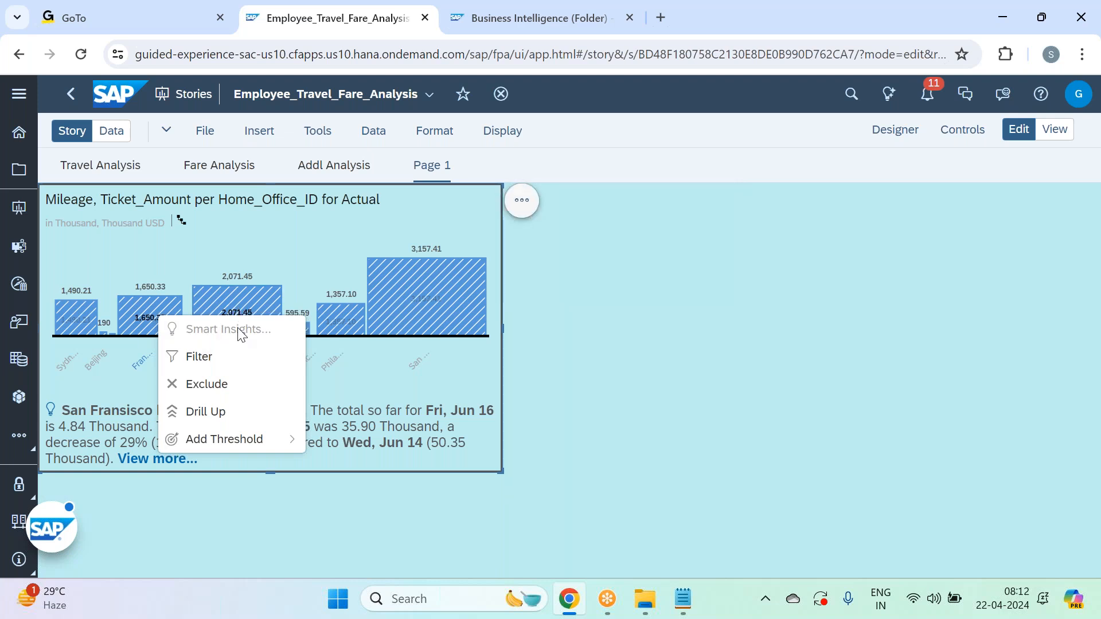
pyautogui.click(173, 263)
pyautogui.click(176, 321)
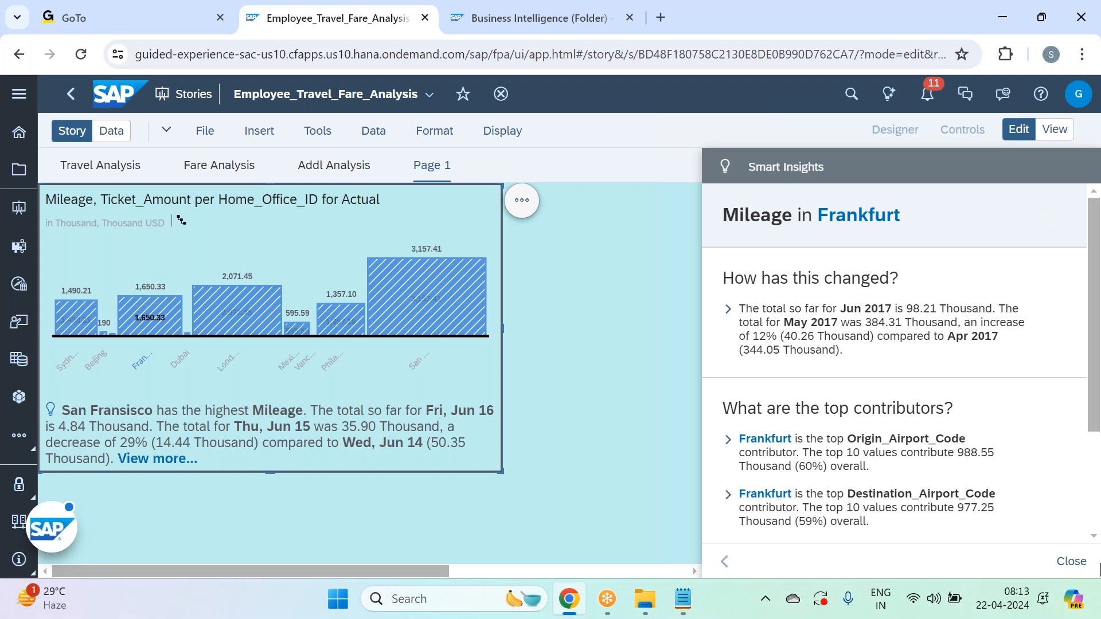
pyautogui.click(1071, 561)
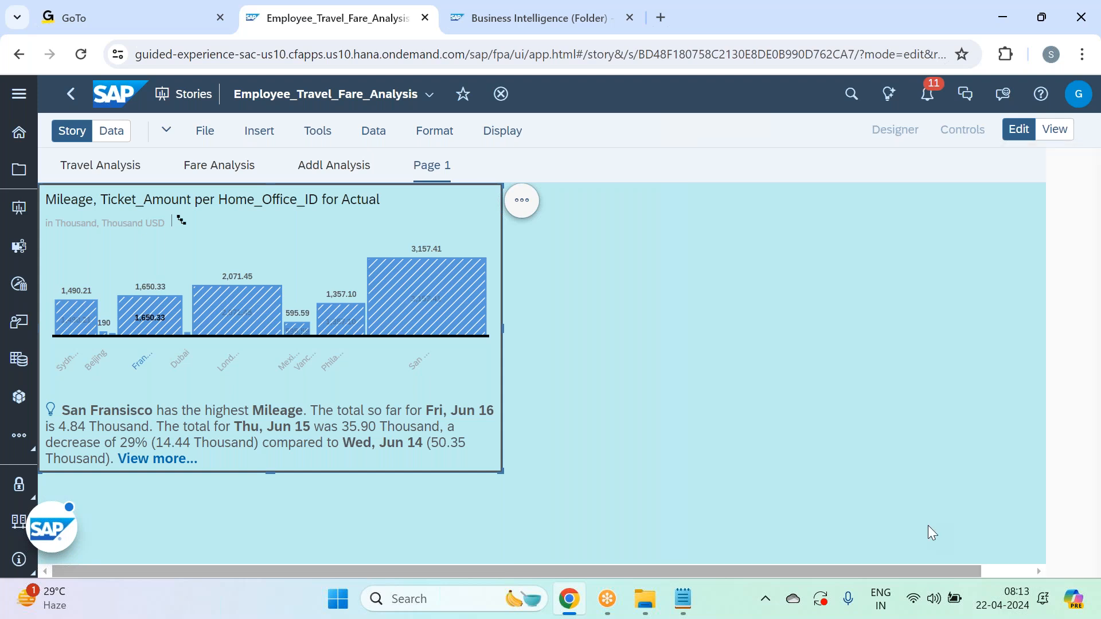
# Rename the story page Page 1 as Smart Options.
pyautogui.click(456, 166)
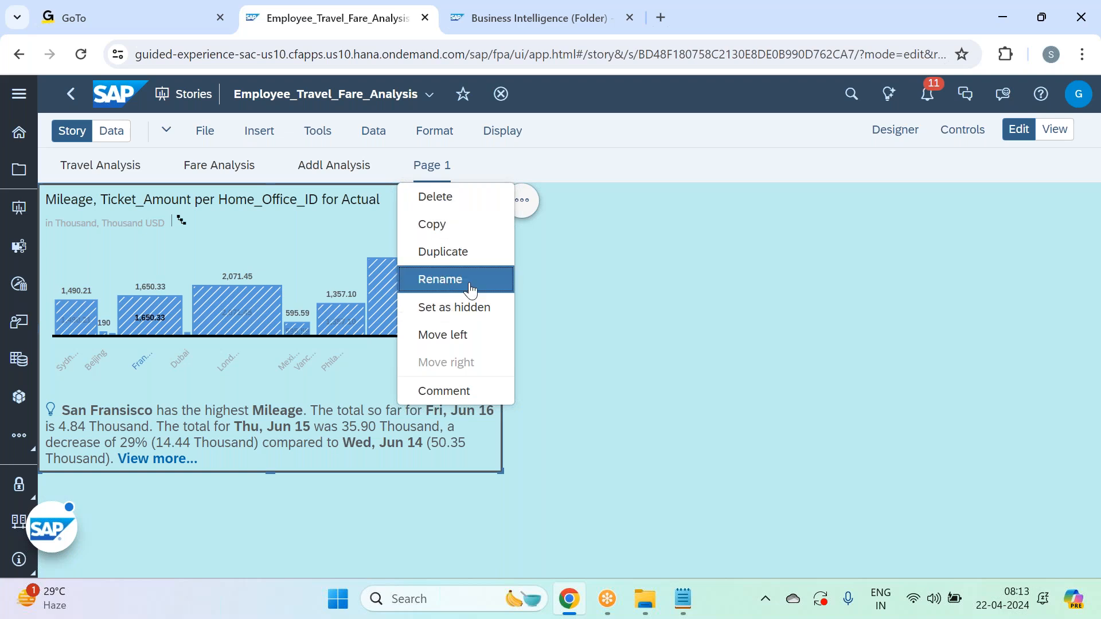
pyautogui.click(445, 285)
pyautogui.write('Smart Options')
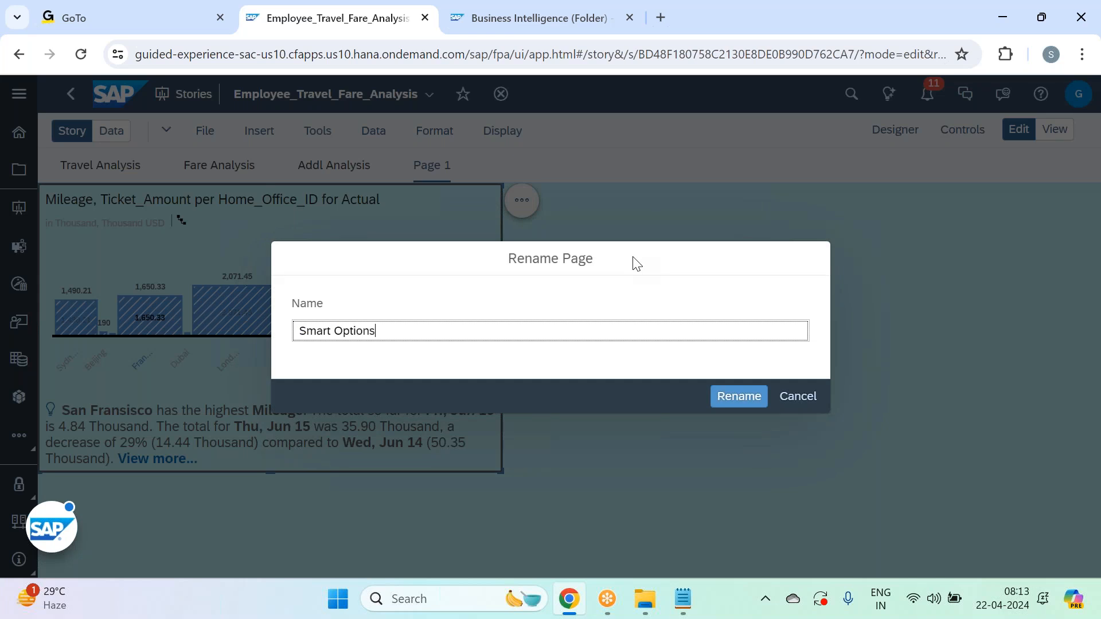
pyautogui.press('Return')
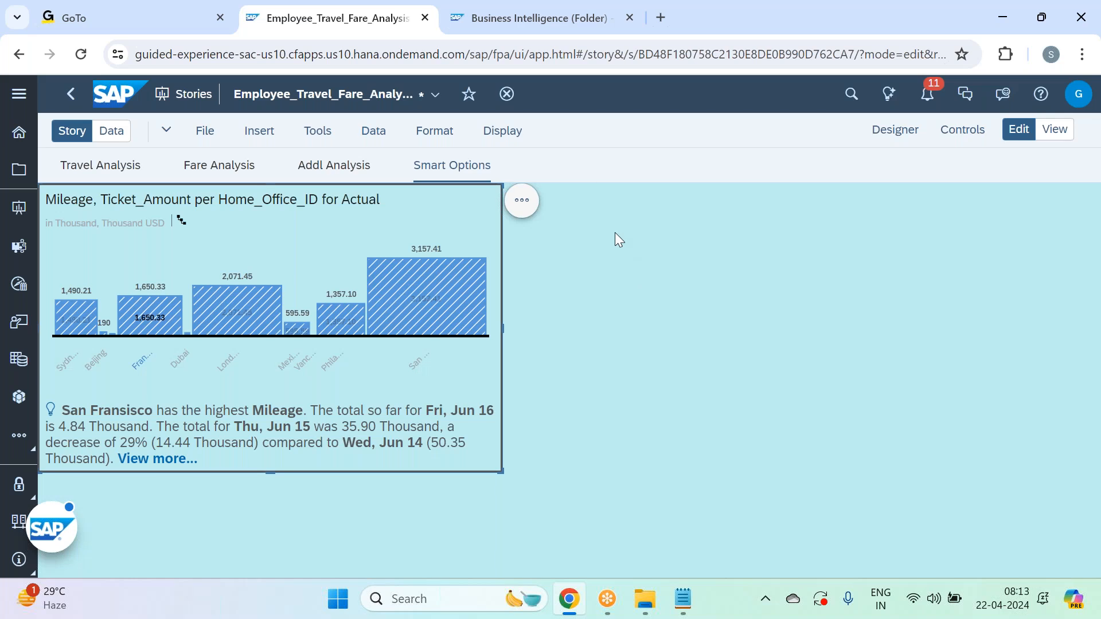
# Save the story with the renamed page.
pyautogui.click(205, 130)
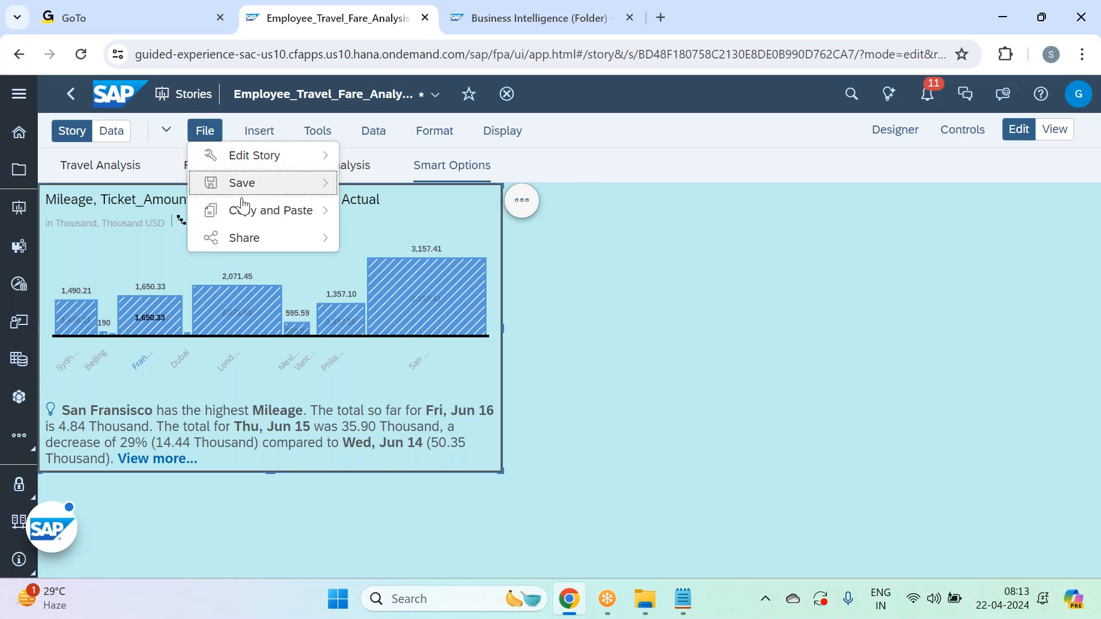
pyautogui.moveTo(281, 183)
pyautogui.click(399, 195)
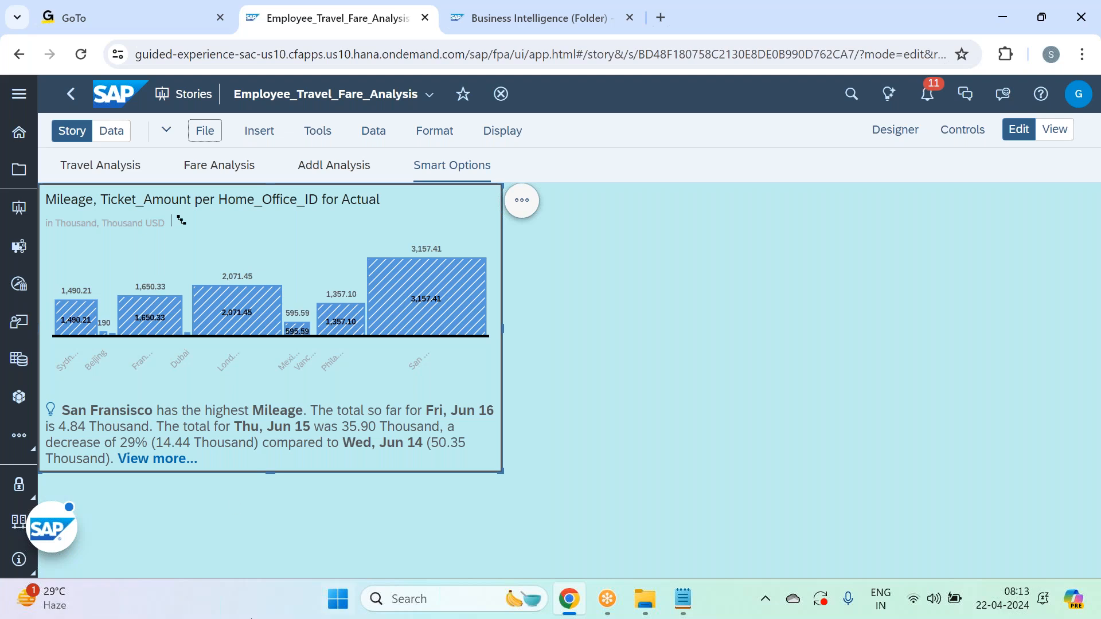
# Open the BestRun_Retail_Sales_Analysis story from the Business Intelligence folder and switch it to edit mode.
pyautogui.click(17, 174)
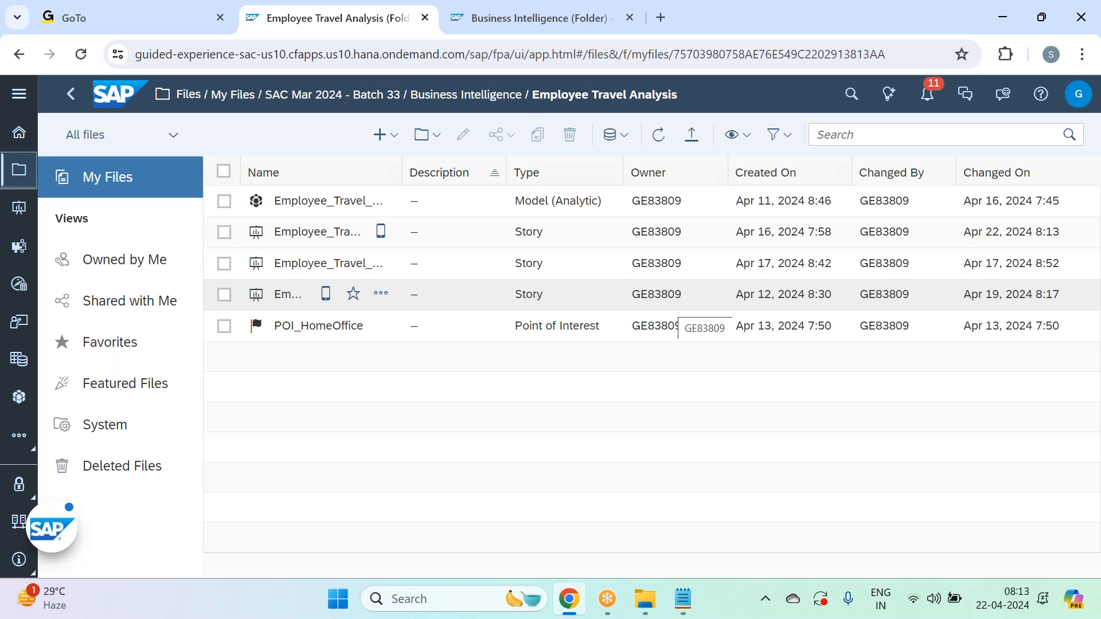
pyautogui.click(467, 95)
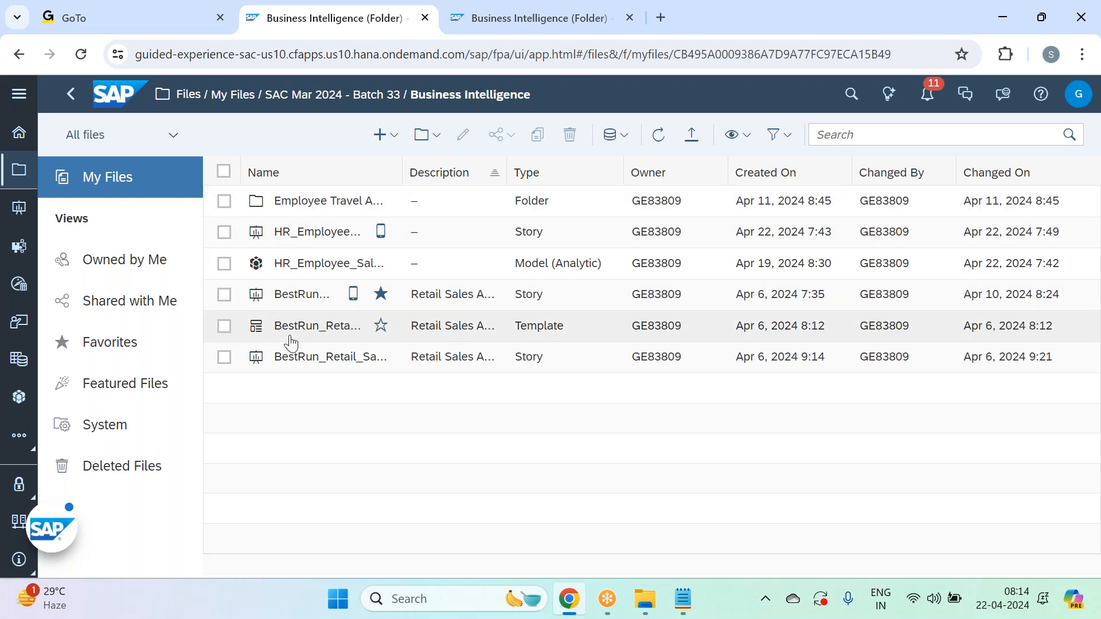
pyautogui.click(285, 299)
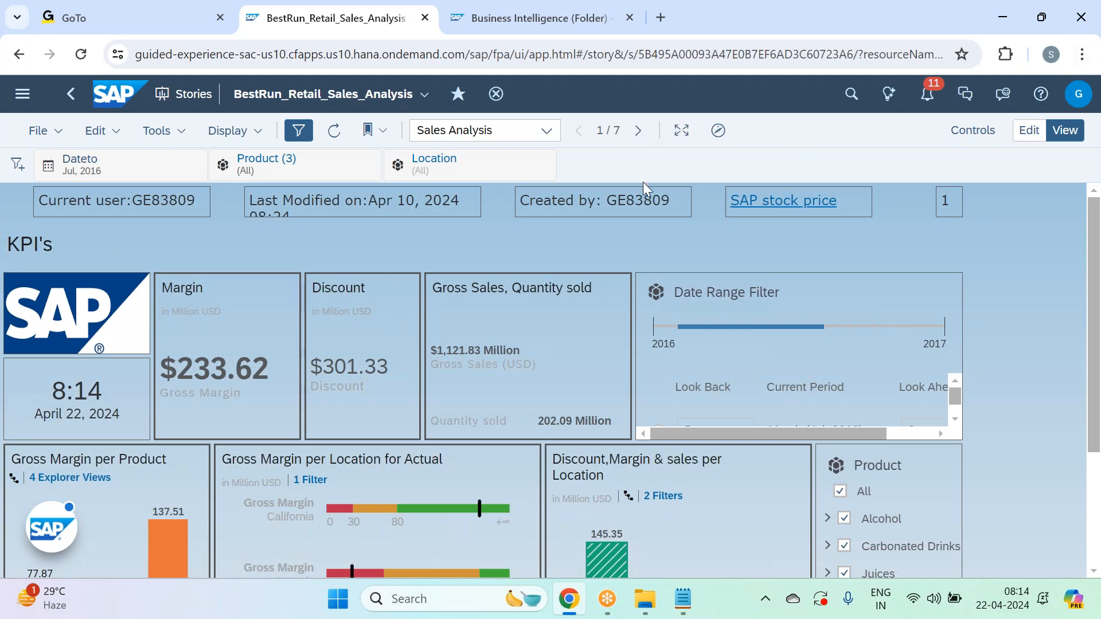
pyautogui.scroll(-3, 685, 298)
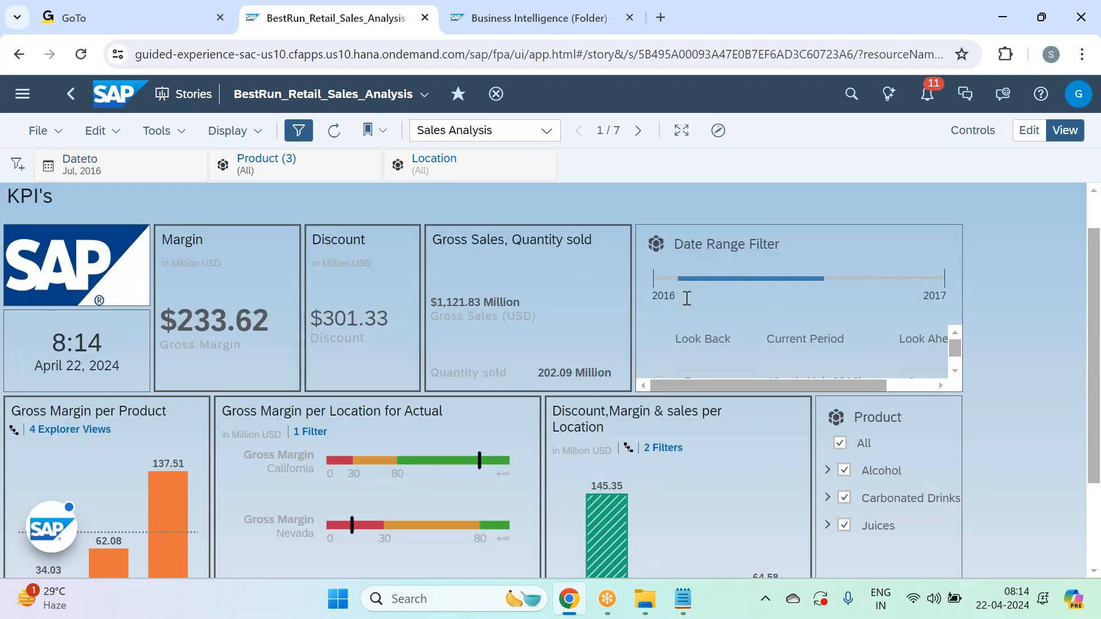
pyautogui.scroll(3, 677, 299)
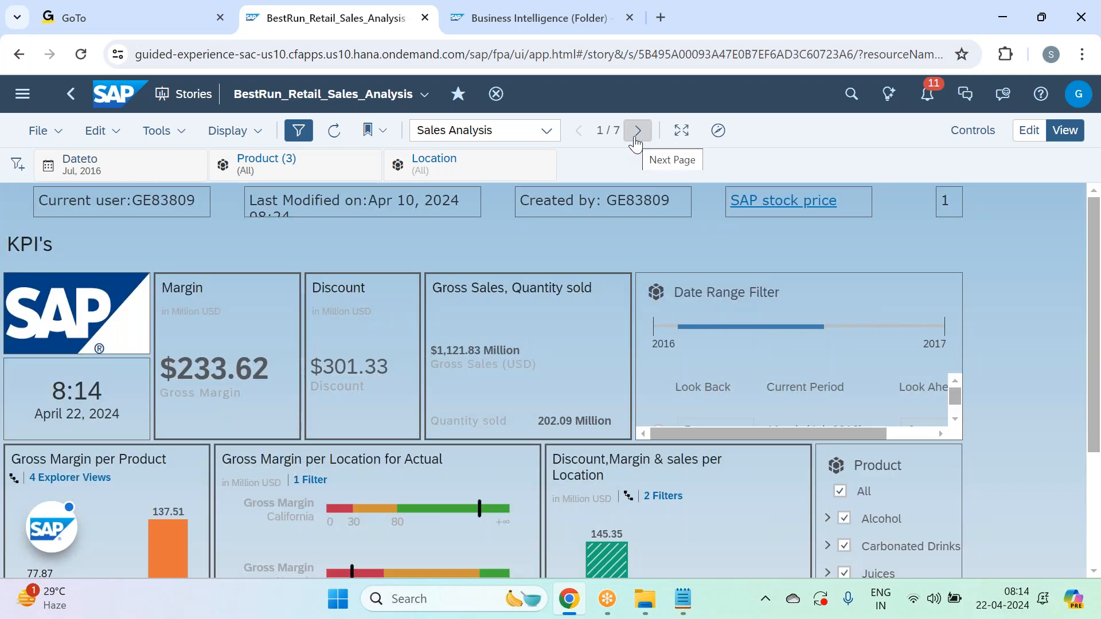
pyautogui.click(1036, 132)
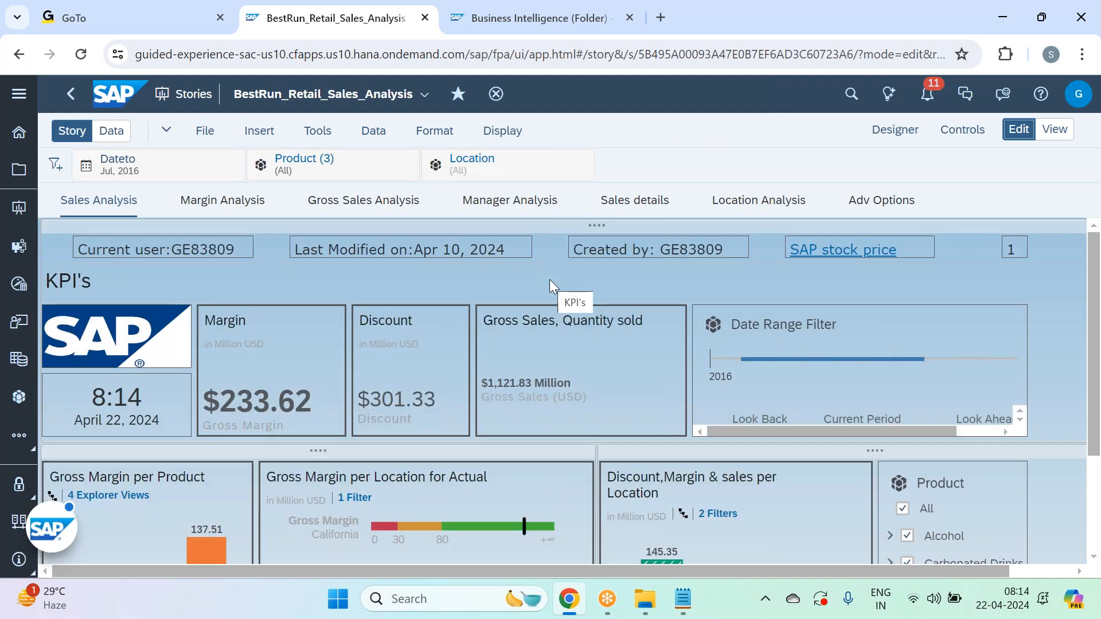
# Add Smart Insights to the Gross Margin per Product chart on the Sales Analysis page.
pyautogui.scroll(-3, 550, 281)
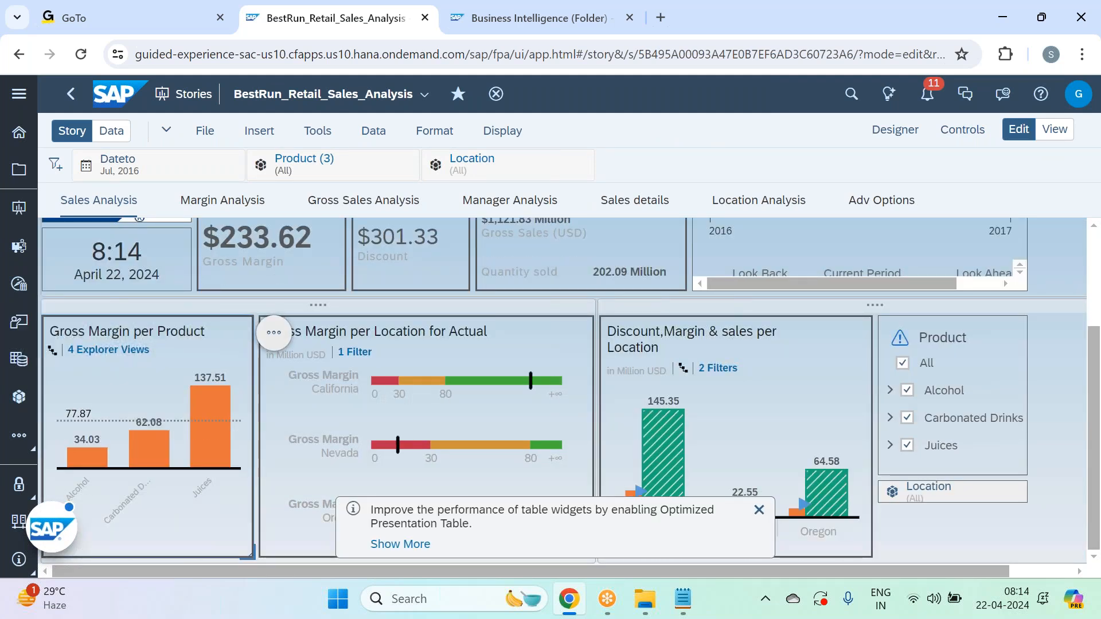
pyautogui.click(274, 333)
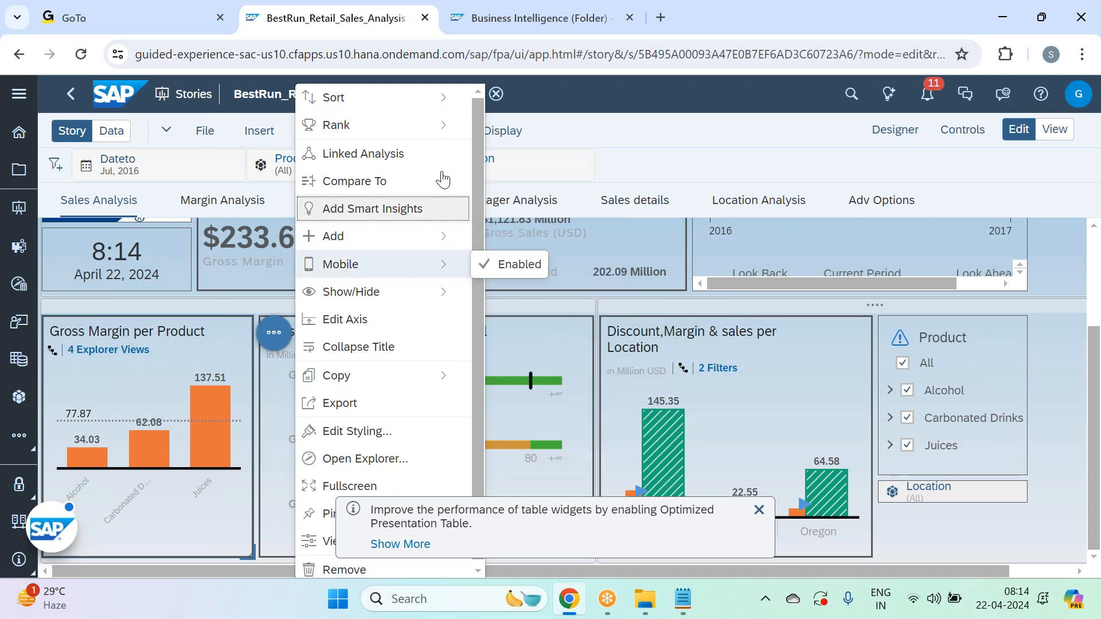
pyautogui.click(429, 208)
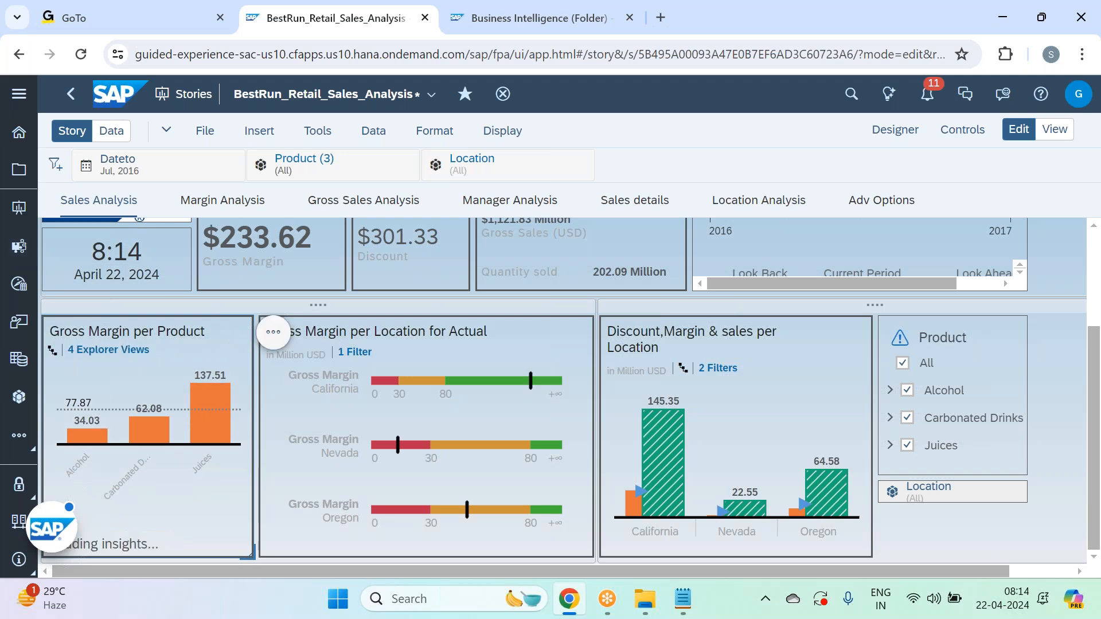
# Open the Smart Insights for the Juices bar of the Gross Margin per Product chart.
pyautogui.moveTo(208, 394)
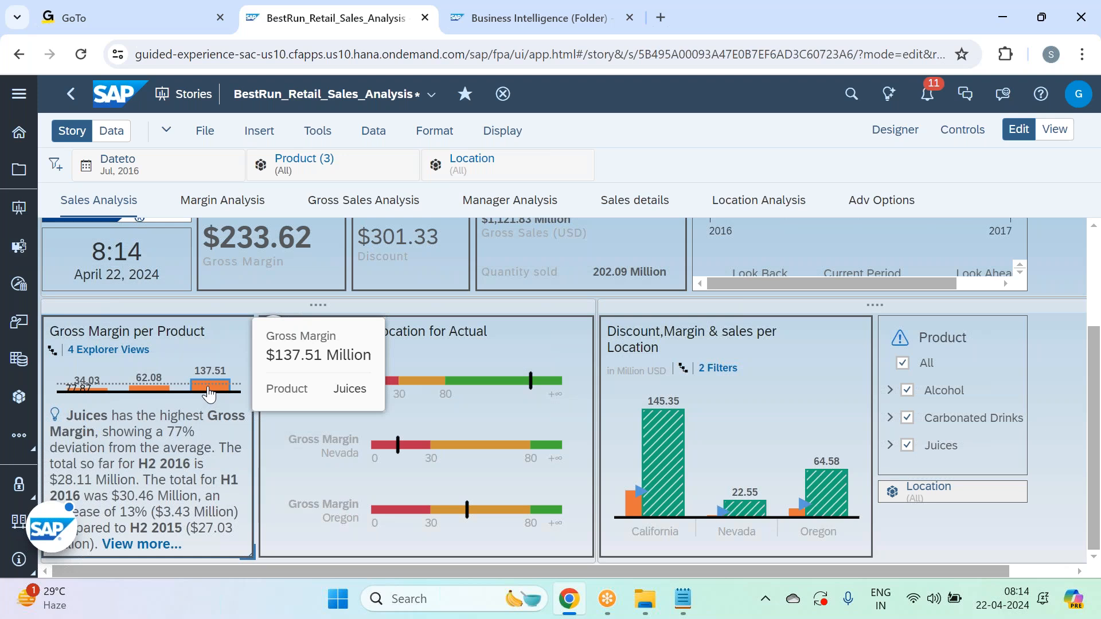
pyautogui.rightClick(208, 394)
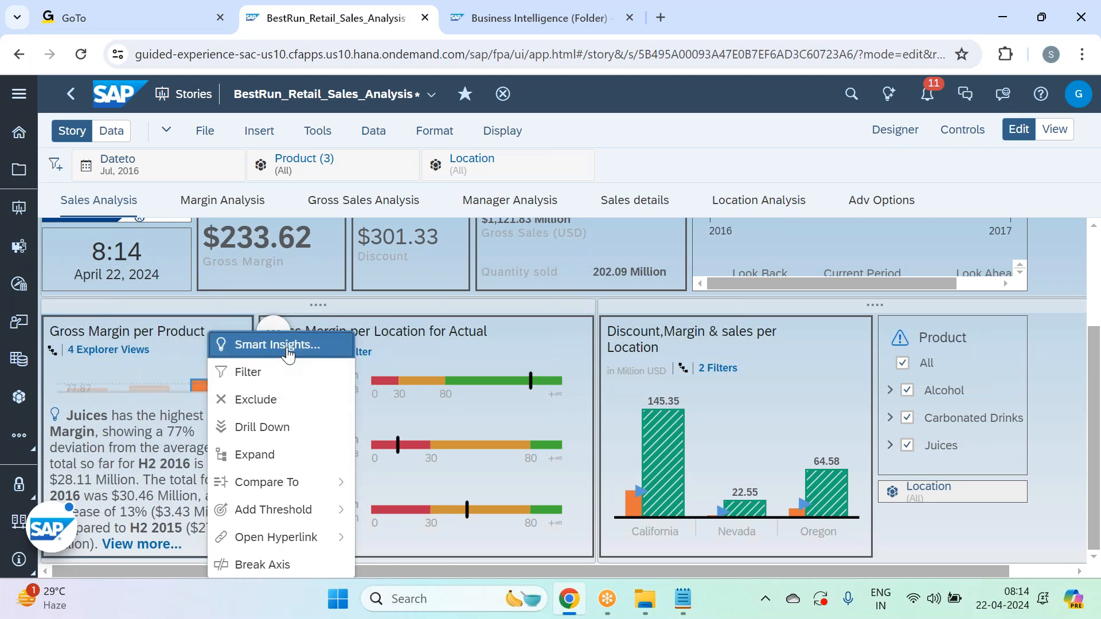
pyautogui.click(256, 344)
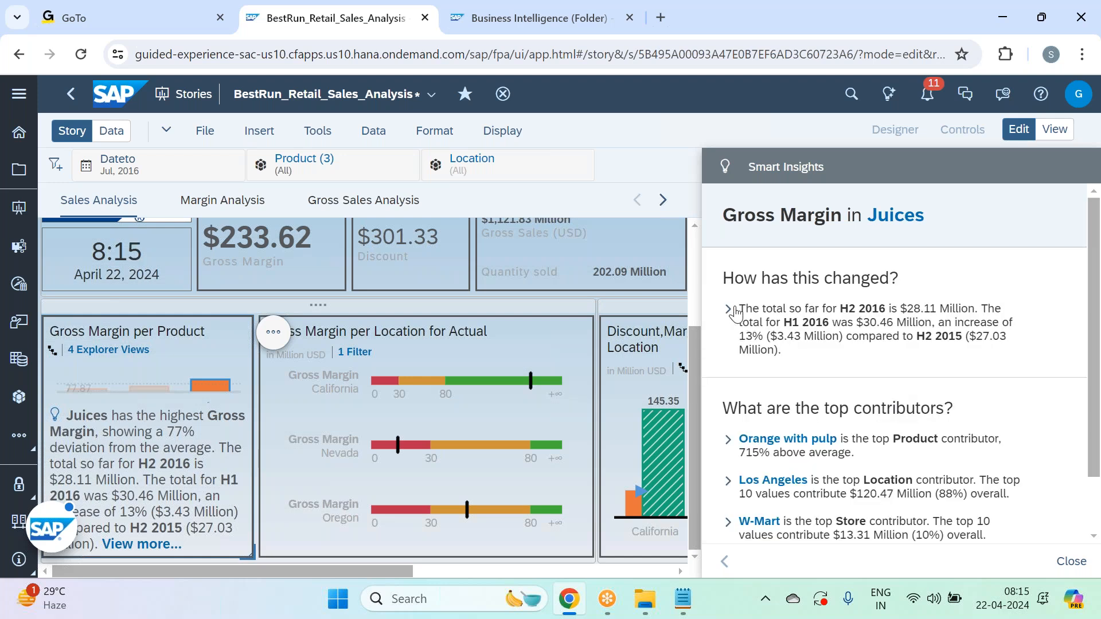
# Expand the explanation of how the Juices gross margin has changed and show its chart by month.
pyautogui.click(729, 311)
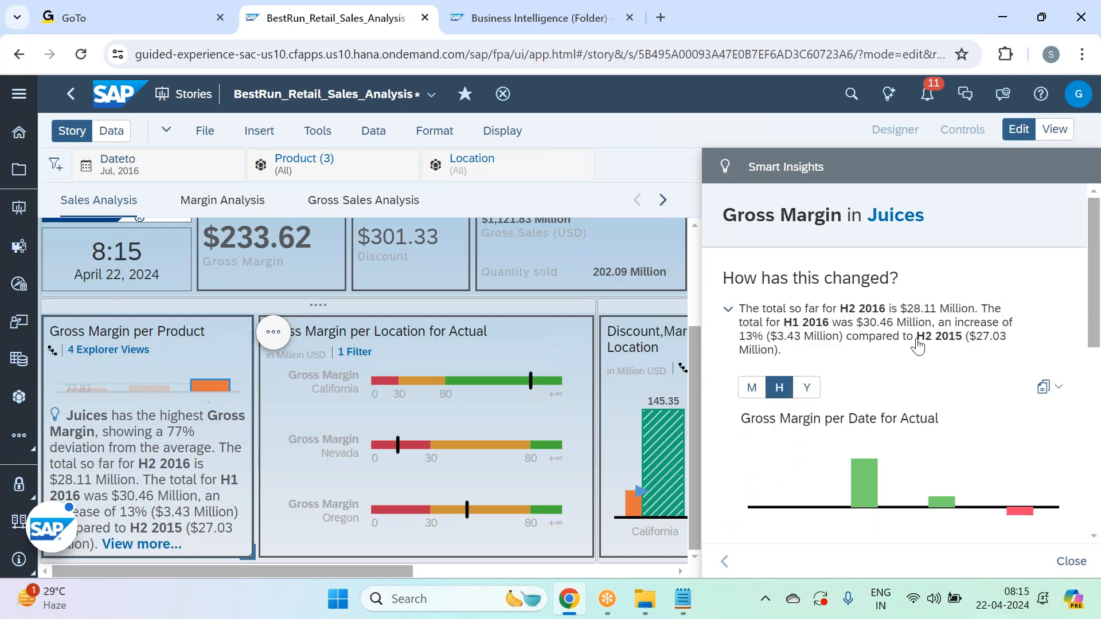
pyautogui.scroll(-1, 917, 345)
pyautogui.scroll(-2, 917, 346)
pyautogui.scroll(2, 821, 430)
pyautogui.click(752, 301)
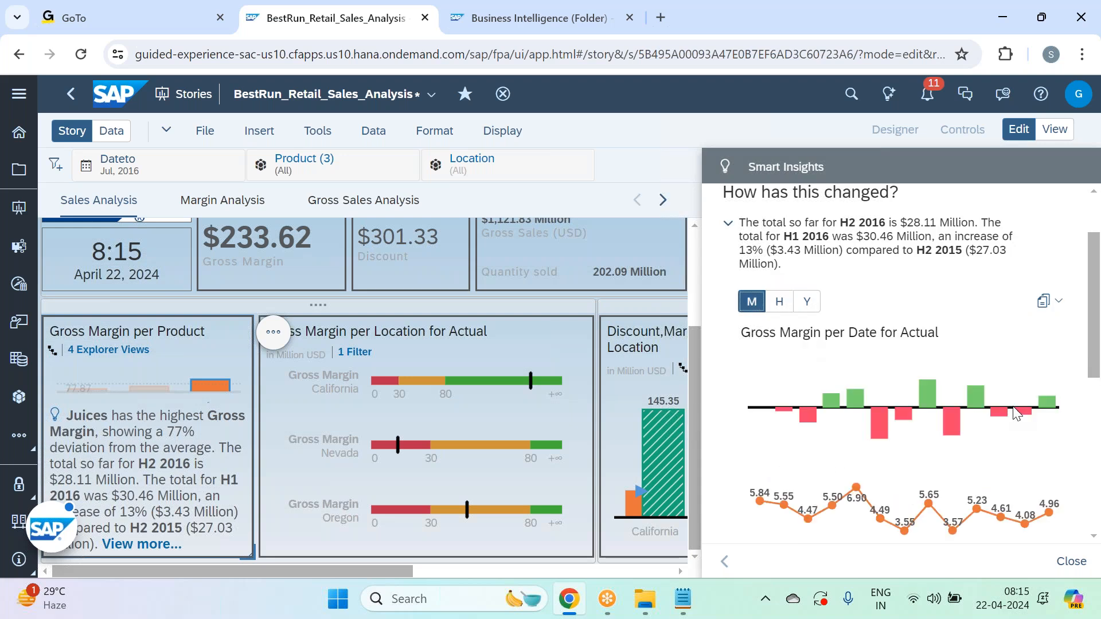
# Expand the top Product contributor, Orange with pulp, examine its gross margin per product chart, and collapse it again.
pyautogui.scroll(-5, 1017, 415)
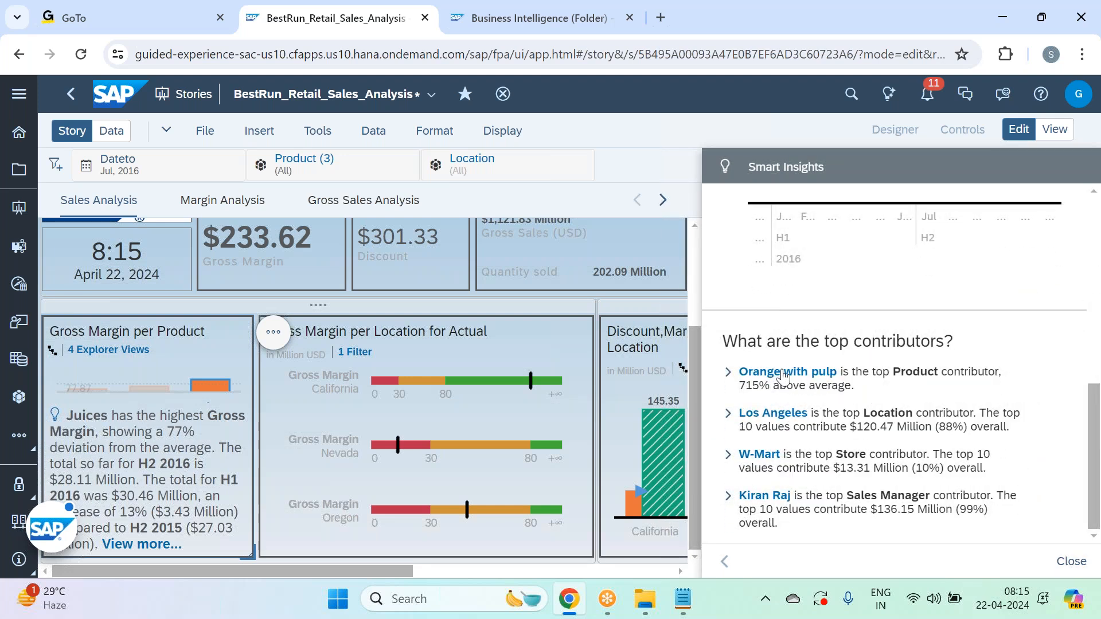
pyautogui.click(730, 378)
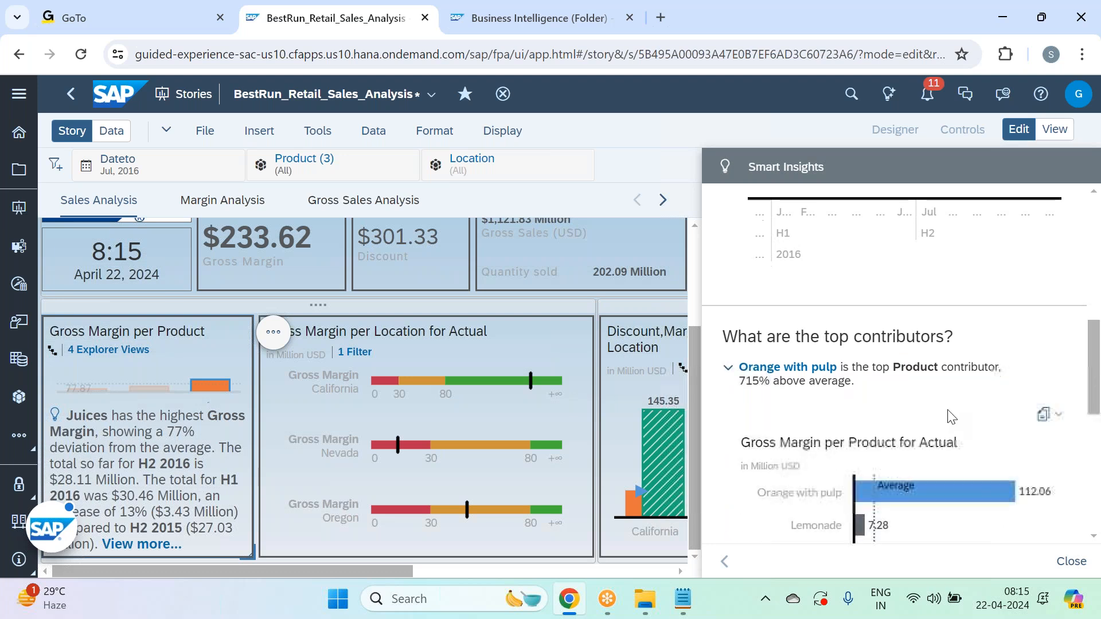
pyautogui.scroll(-5, 904, 346)
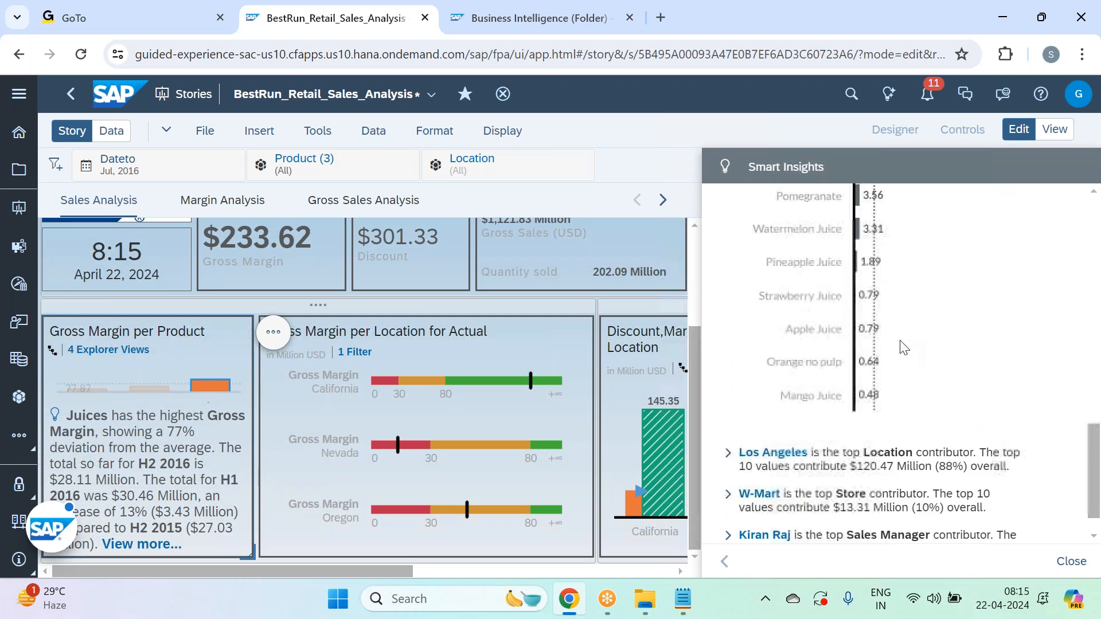
pyautogui.scroll(5, 904, 346)
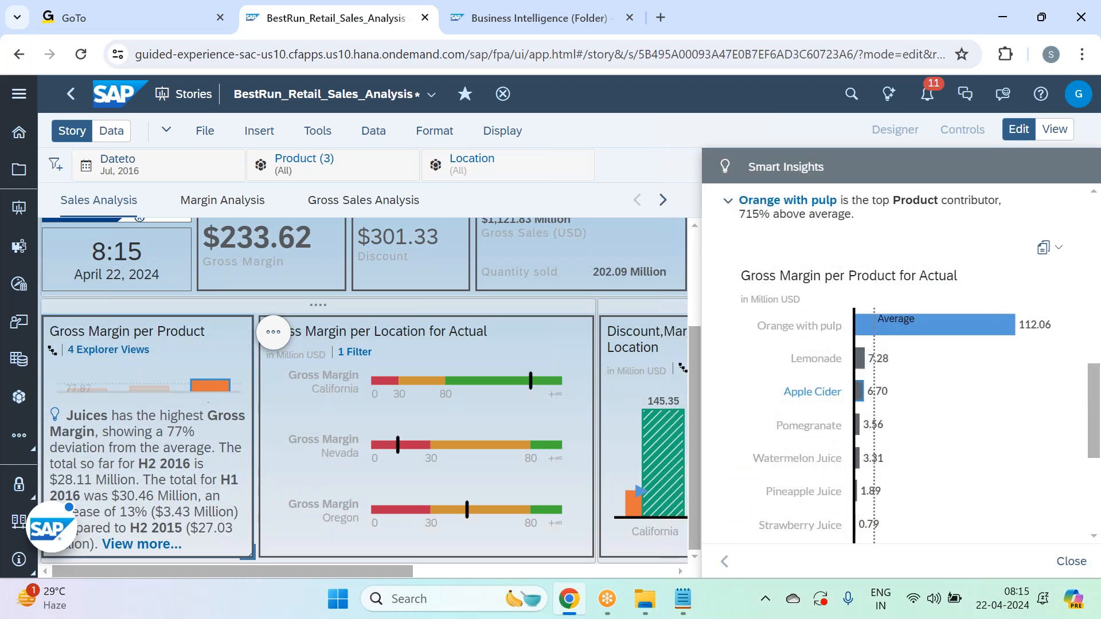
pyautogui.click(727, 201)
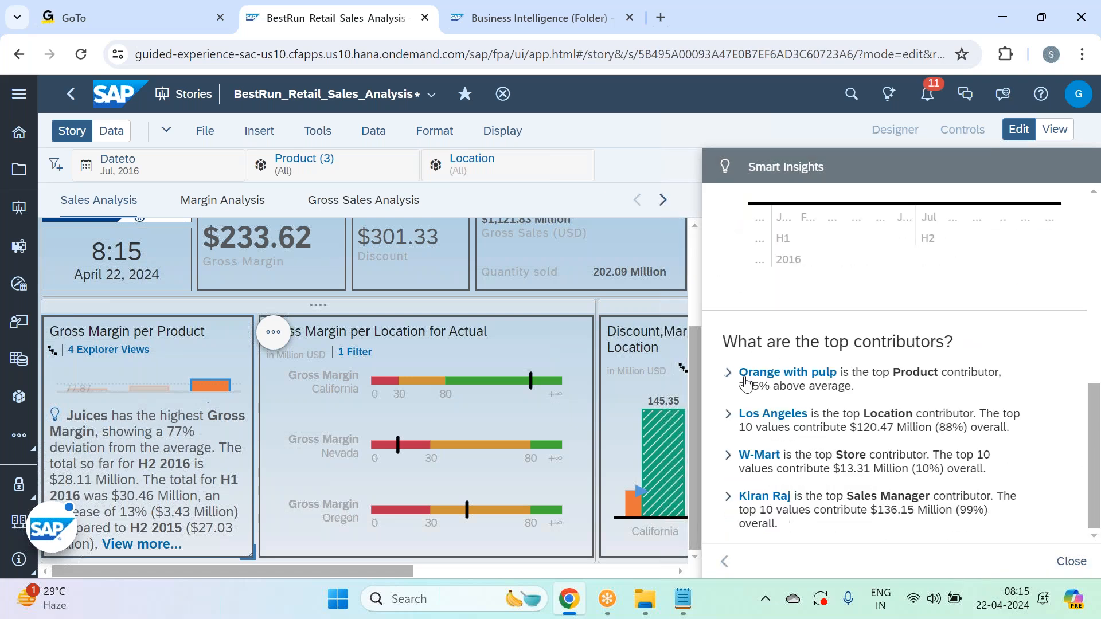
# Expand the top Location contributor, Los Angeles, examine its gross margin charts including the location total, and collapse it again.
pyautogui.click(728, 414)
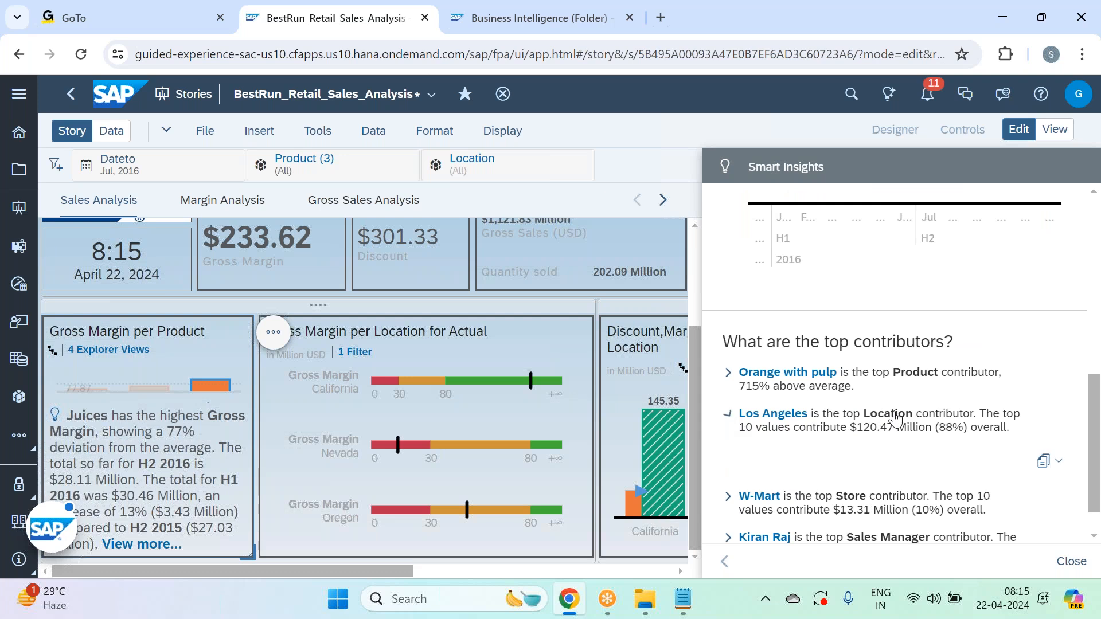
pyautogui.scroll(-9, 835, 454)
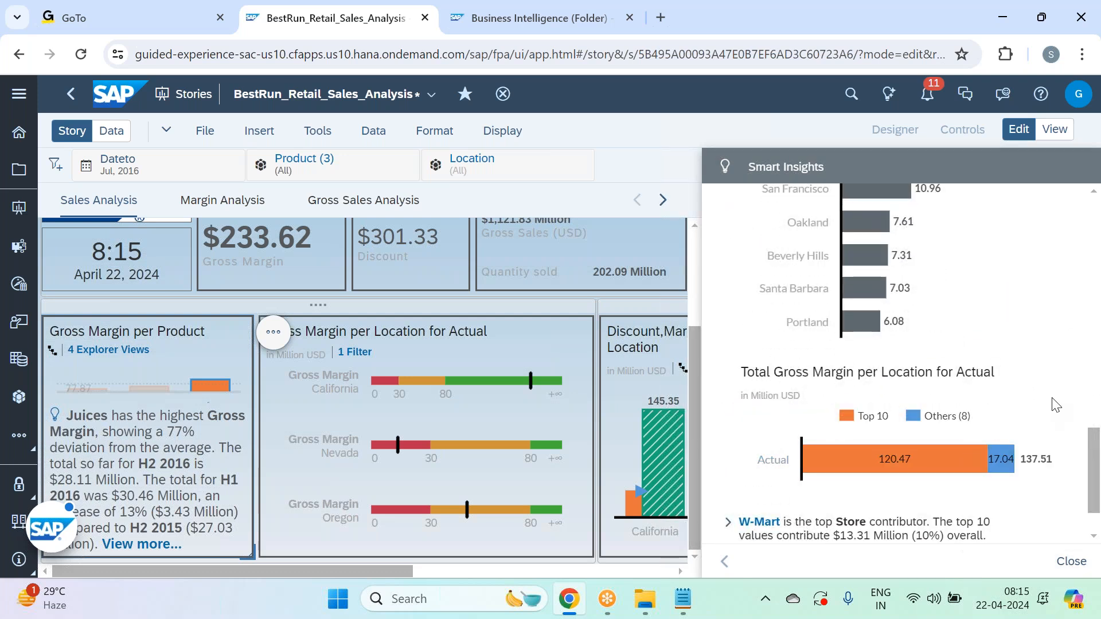
pyautogui.scroll(8, 998, 386)
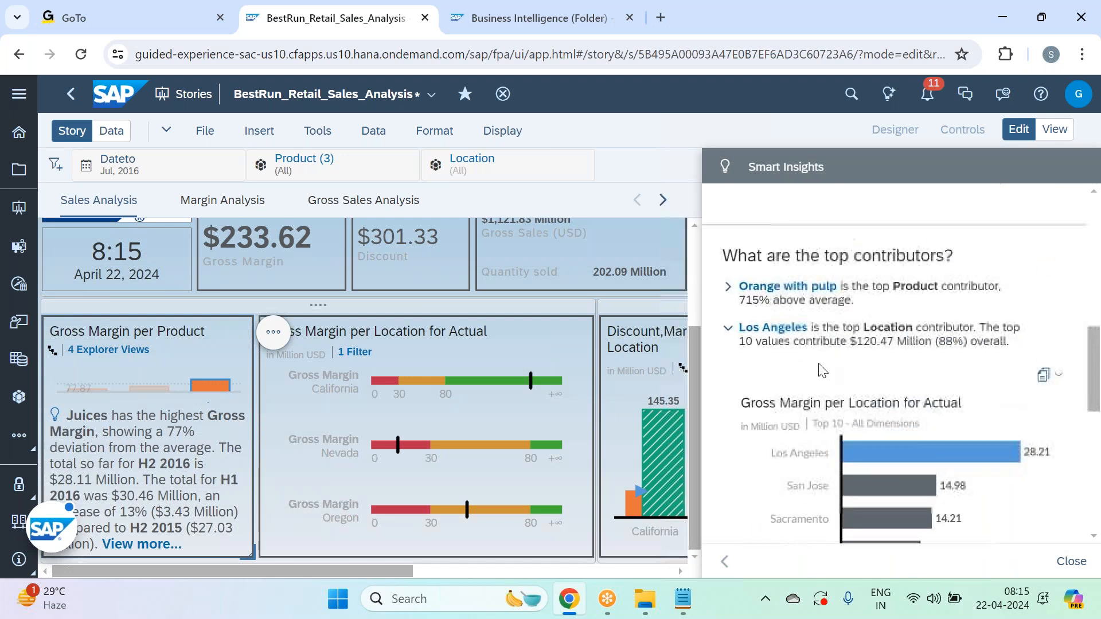
pyautogui.click(729, 329)
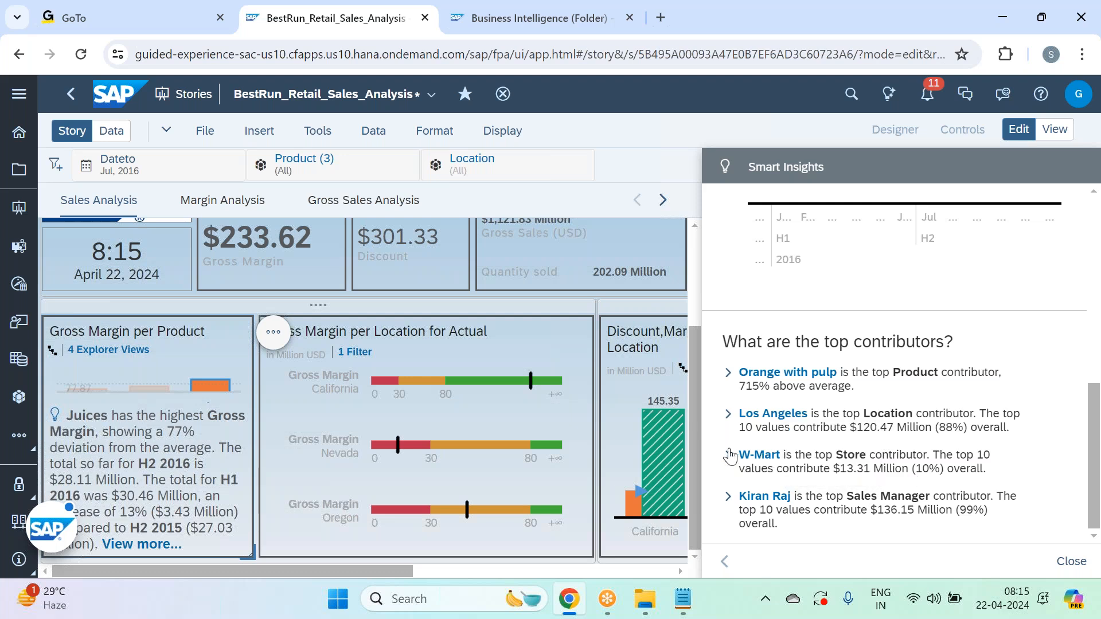
# Expand the top Store contributor, W-Mart, compare the Top 10 and Others shares of total gross margin, and collapse it.
pyautogui.click(745, 457)
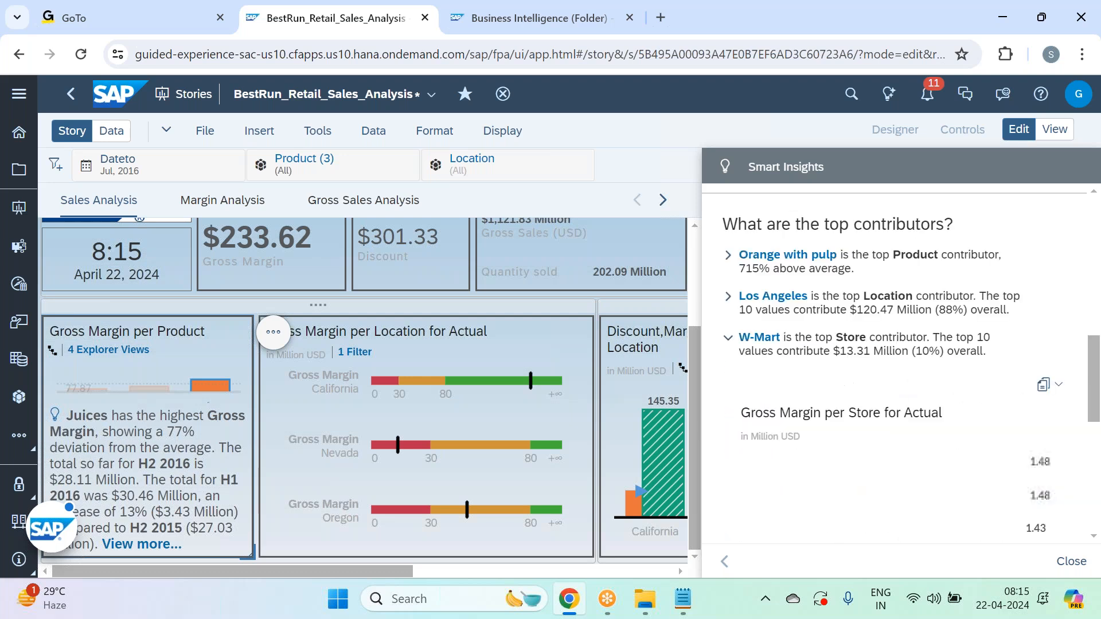
pyautogui.scroll(-5, 848, 503)
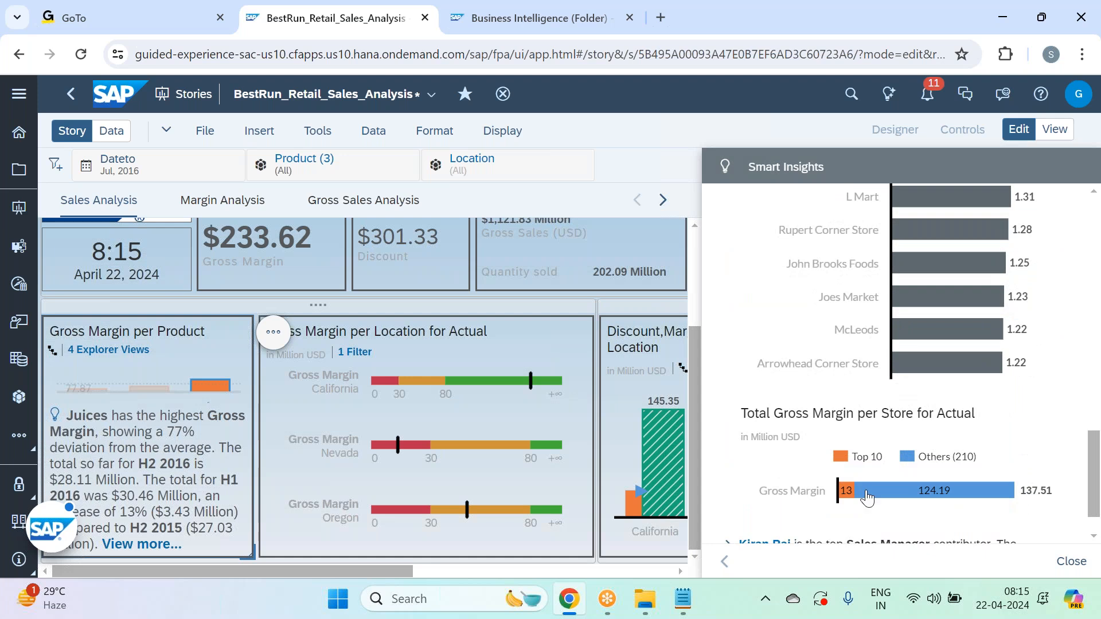
pyautogui.moveTo(850, 497)
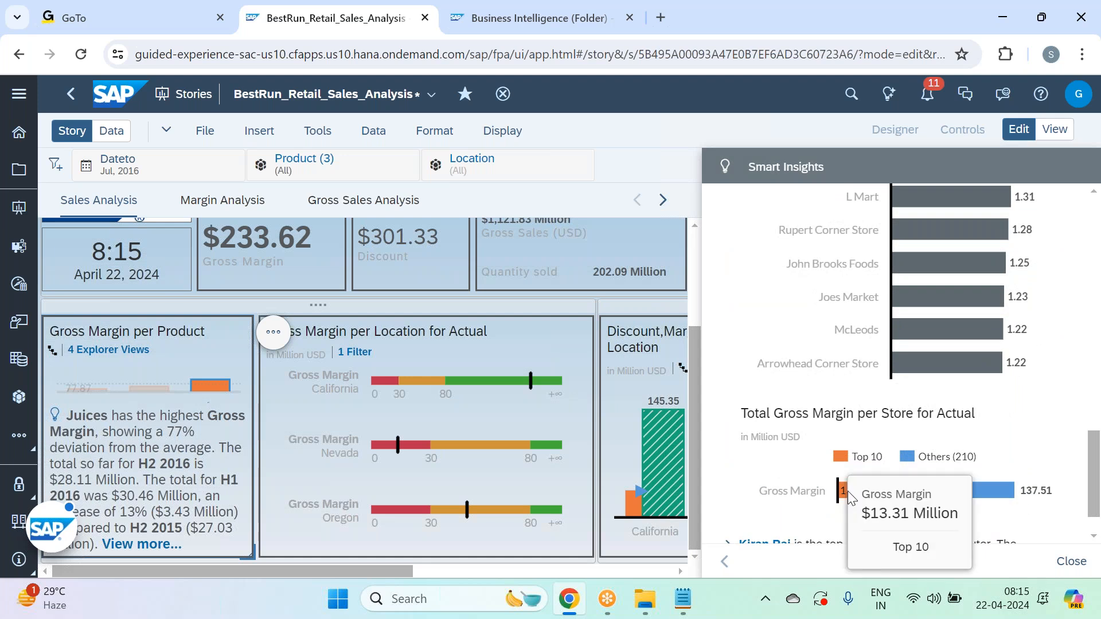
pyautogui.moveTo(996, 492)
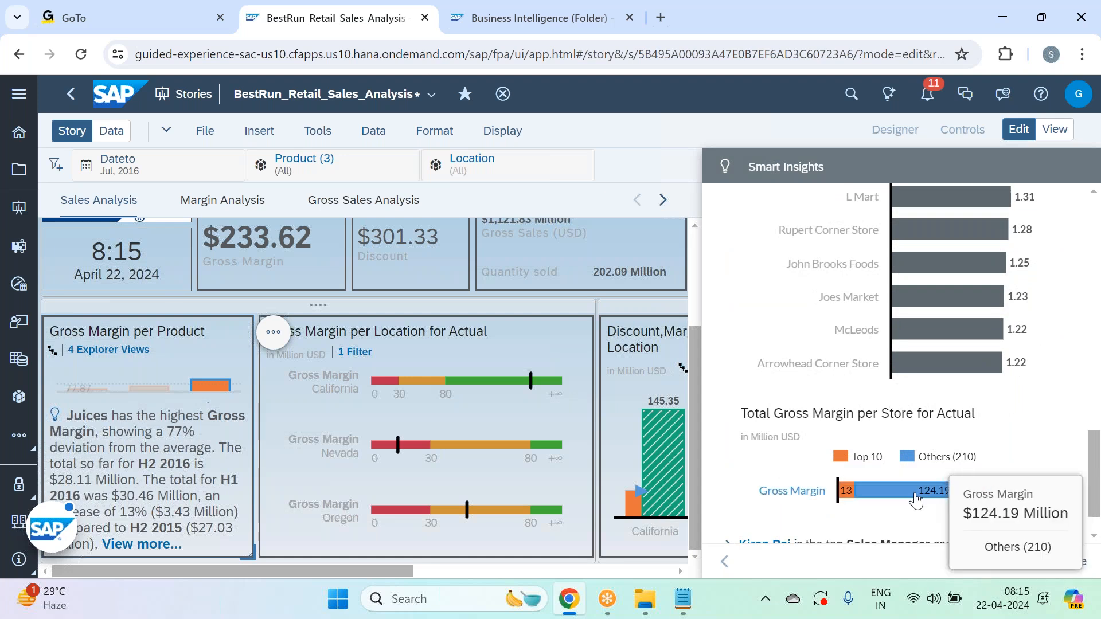
pyautogui.scroll(5, 979, 494)
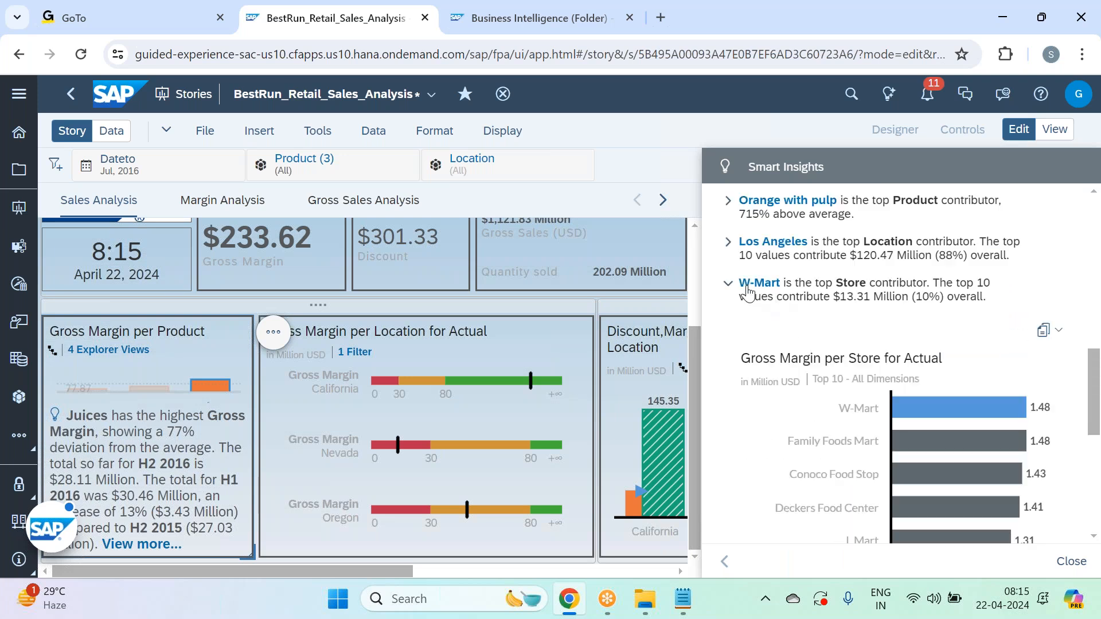
pyautogui.click(729, 286)
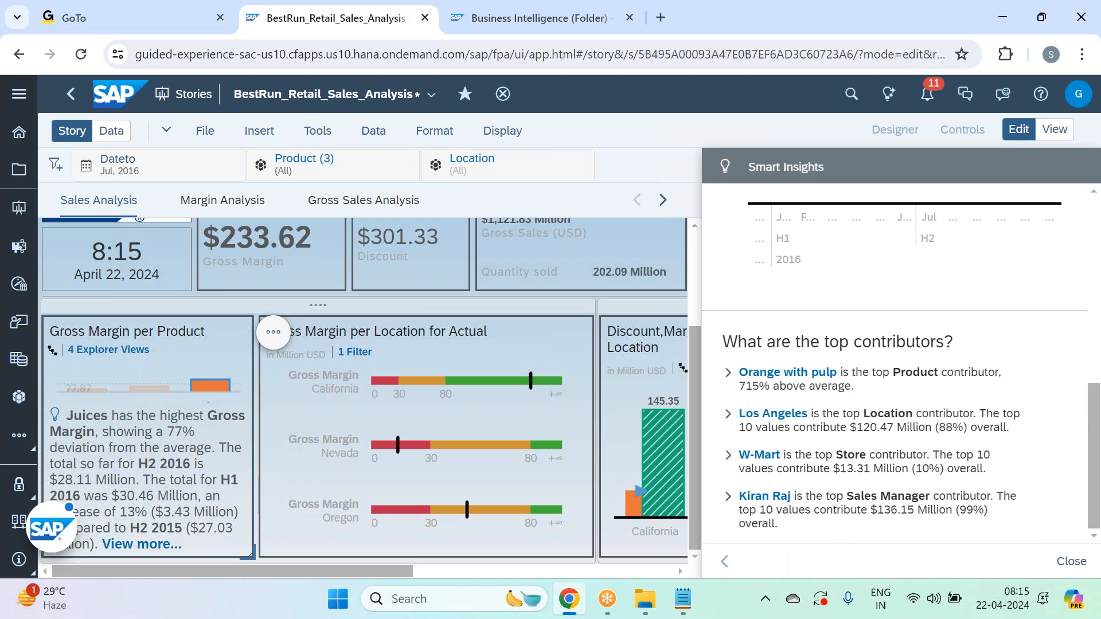
# Examine the gross margin chart of the top Sales Manager contributor, then collapse it and close Smart Insights.
pyautogui.click(737, 497)
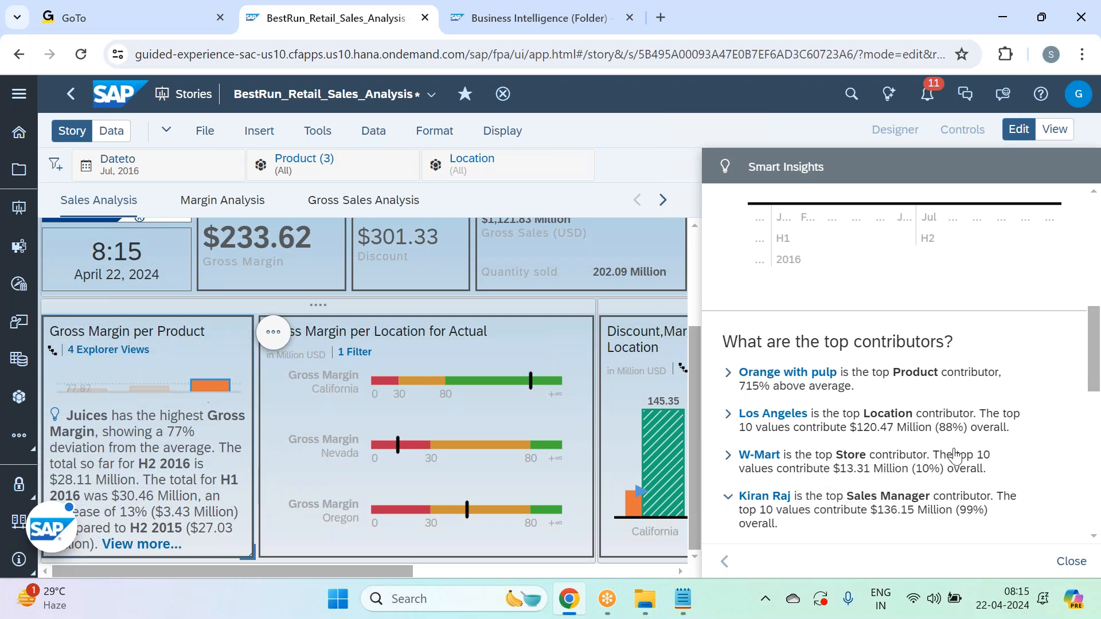
pyautogui.scroll(-8, 937, 429)
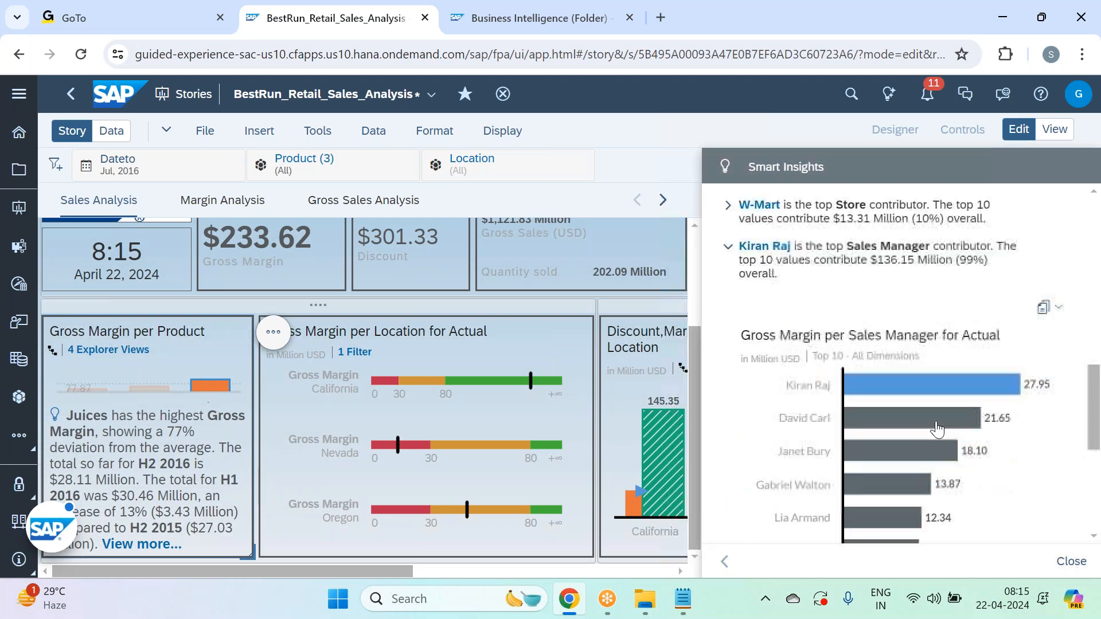
pyautogui.scroll(5, 752, 412)
pyautogui.click(729, 324)
pyautogui.click(1072, 562)
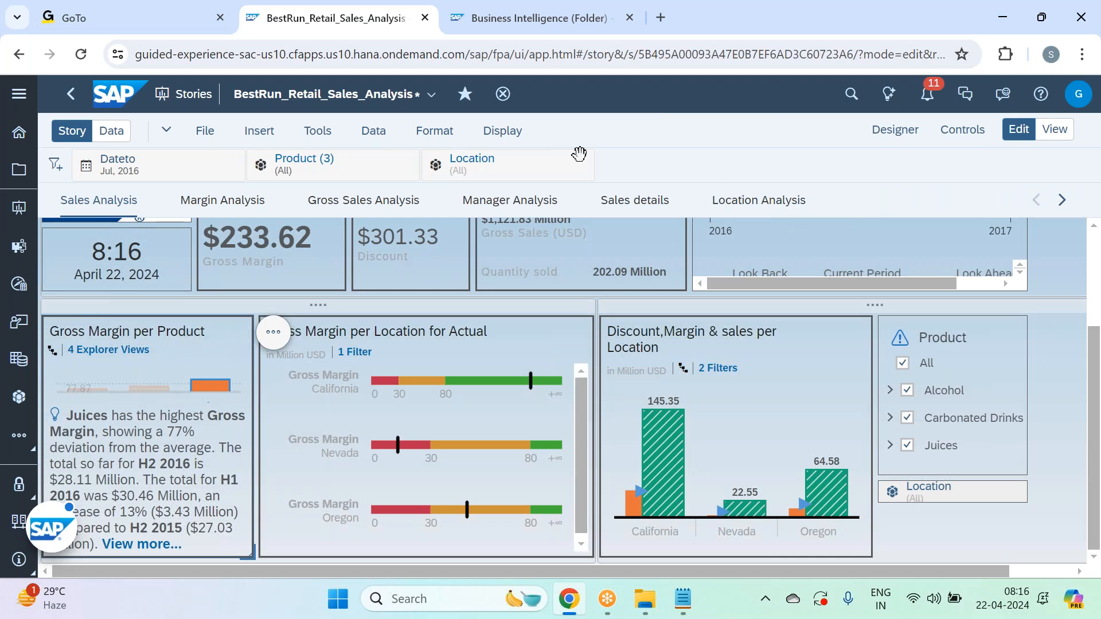
# Save the BestRun_Retail_Sales_Analysis story, keeping the unused Planned_Events_Sample model.
pyautogui.click(204, 129)
pyautogui.moveTo(275, 184)
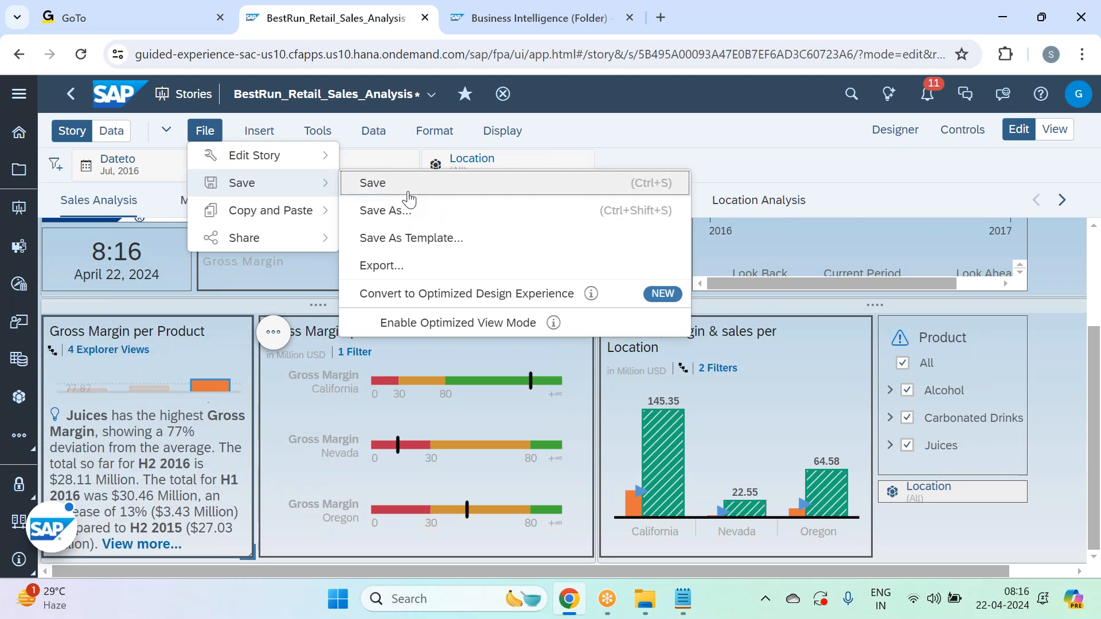
pyautogui.click(593, 184)
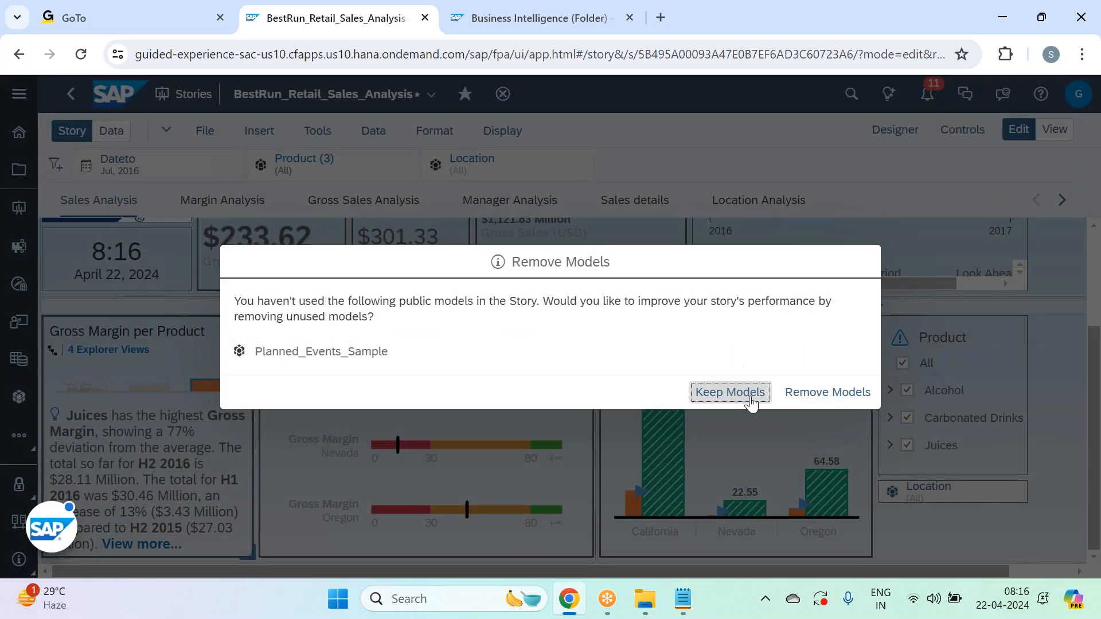
pyautogui.click(730, 392)
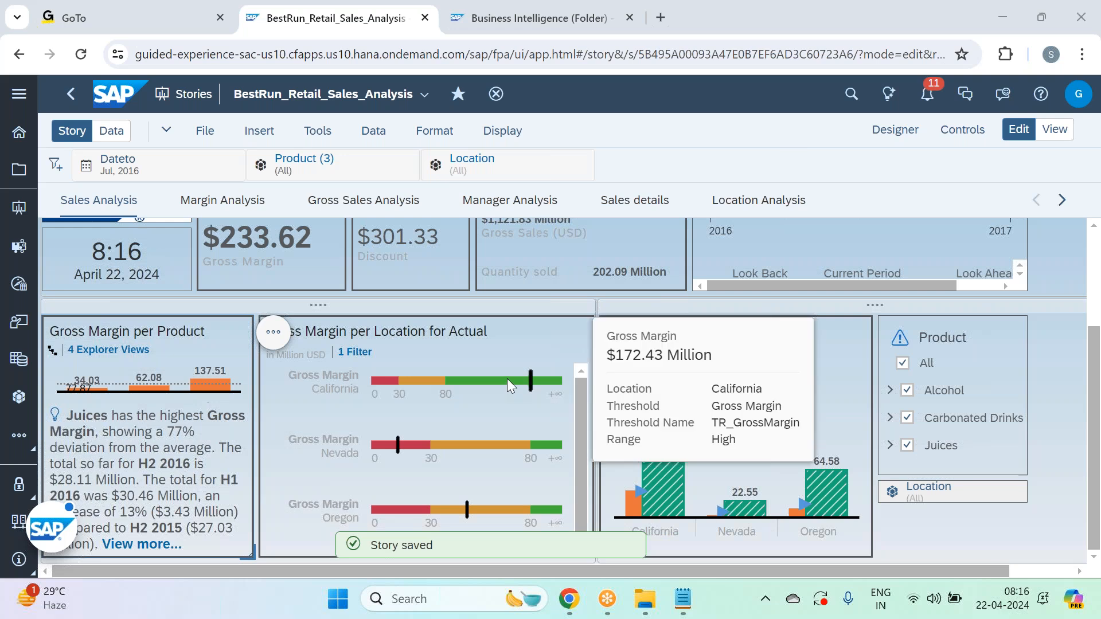
pyautogui.scroll(3, 507, 378)
pyautogui.scroll(-3, 508, 370)
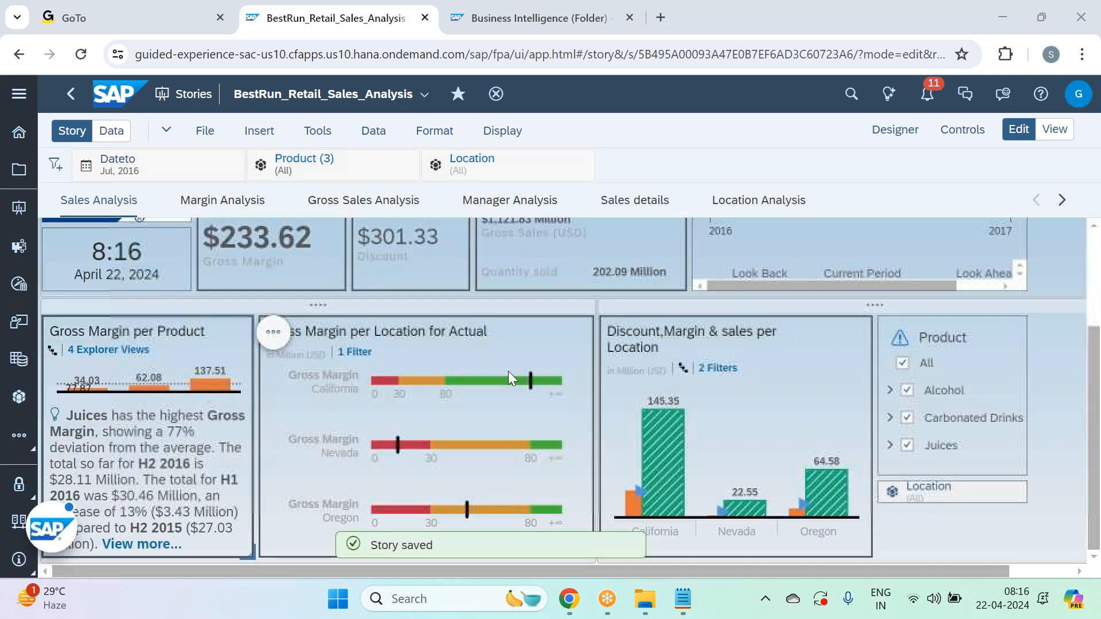
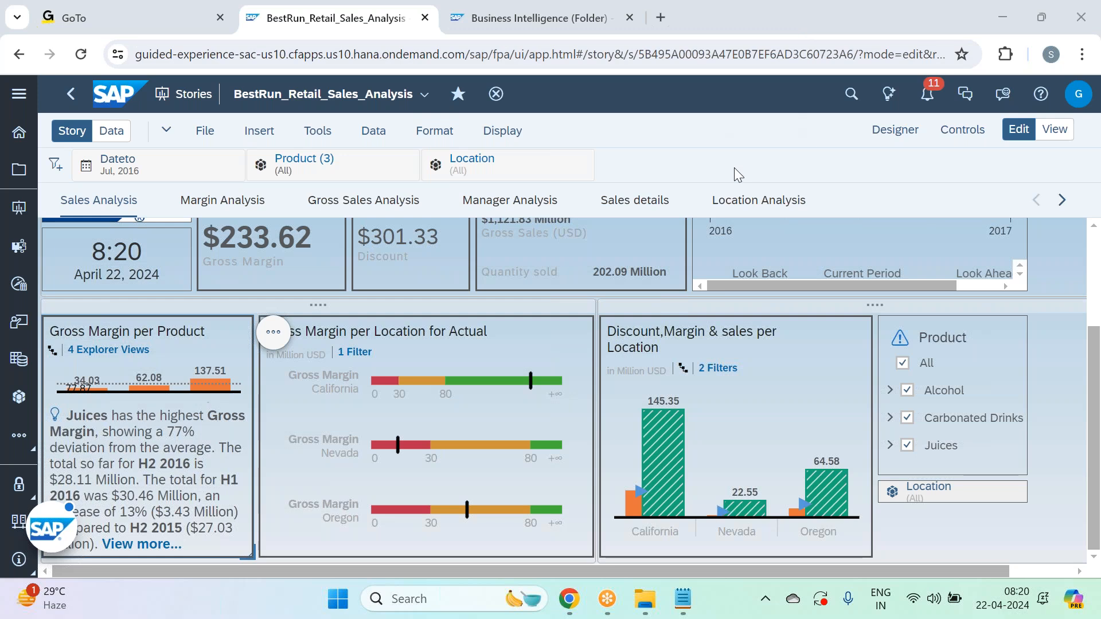
# Switch to the Notepad notes and highlight "system will automatically produce charts" in the Search to Insight definition.
pyautogui.click(683, 599)
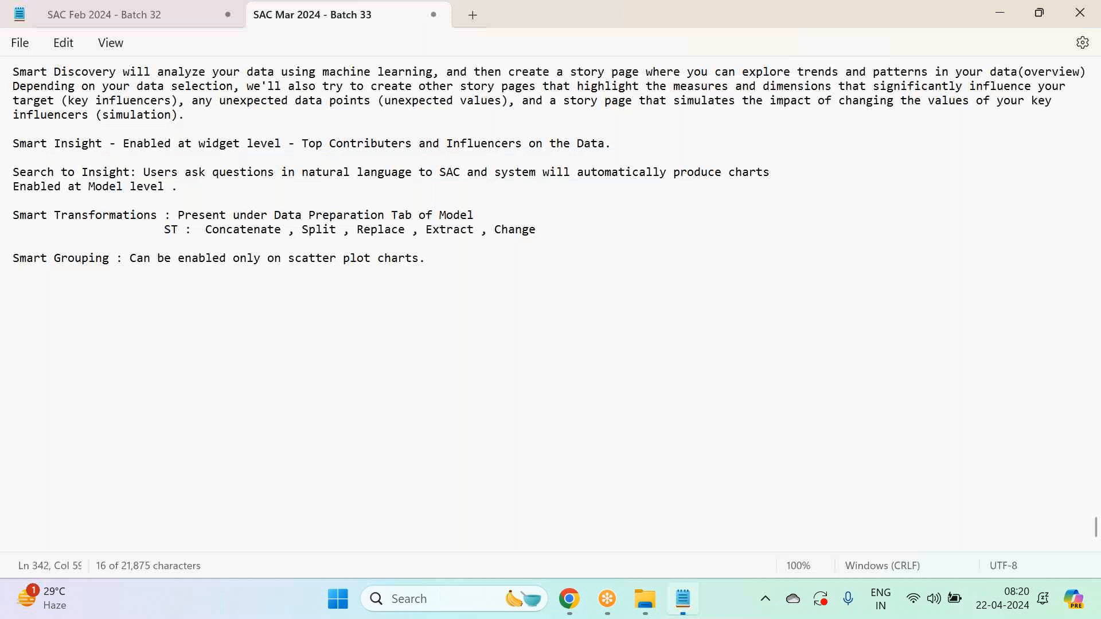
pyautogui.click(147, 171)
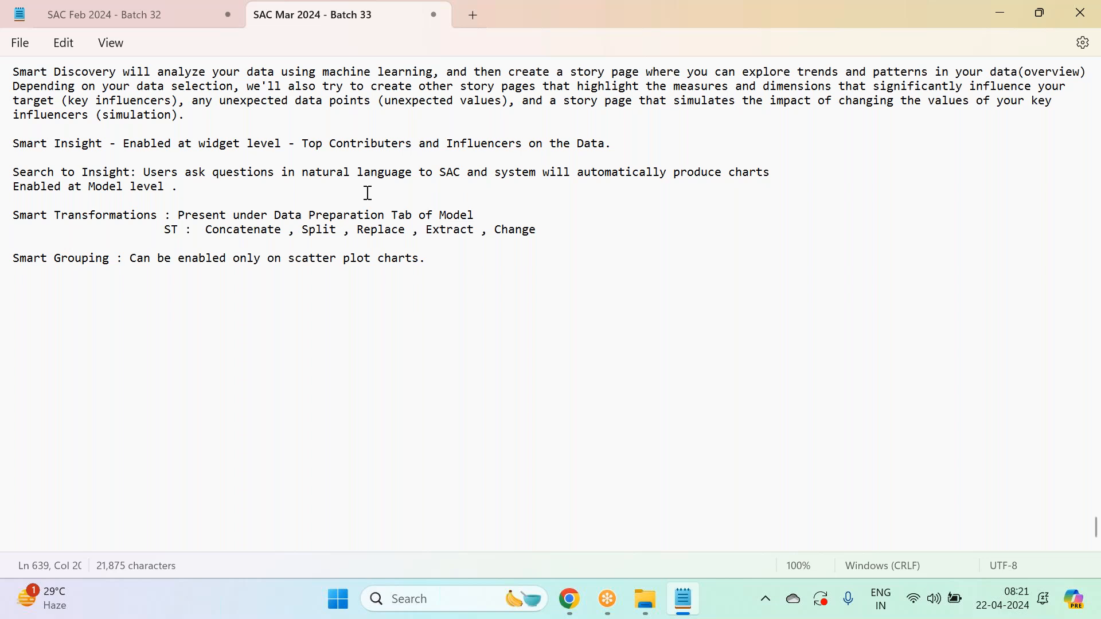
pyautogui.moveTo(496, 170); pyautogui.dragTo(791, 175)
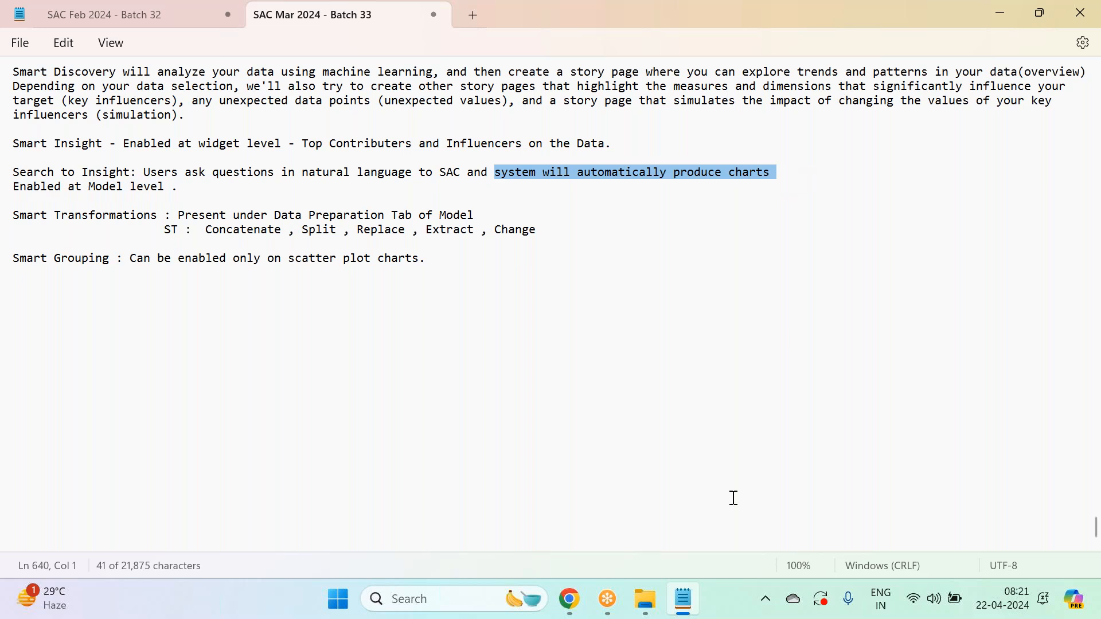
# Return to SAP Analytics Cloud in Chrome, go to the Business Intelligence folder, and try to open Just Ask.
pyautogui.click(569, 598)
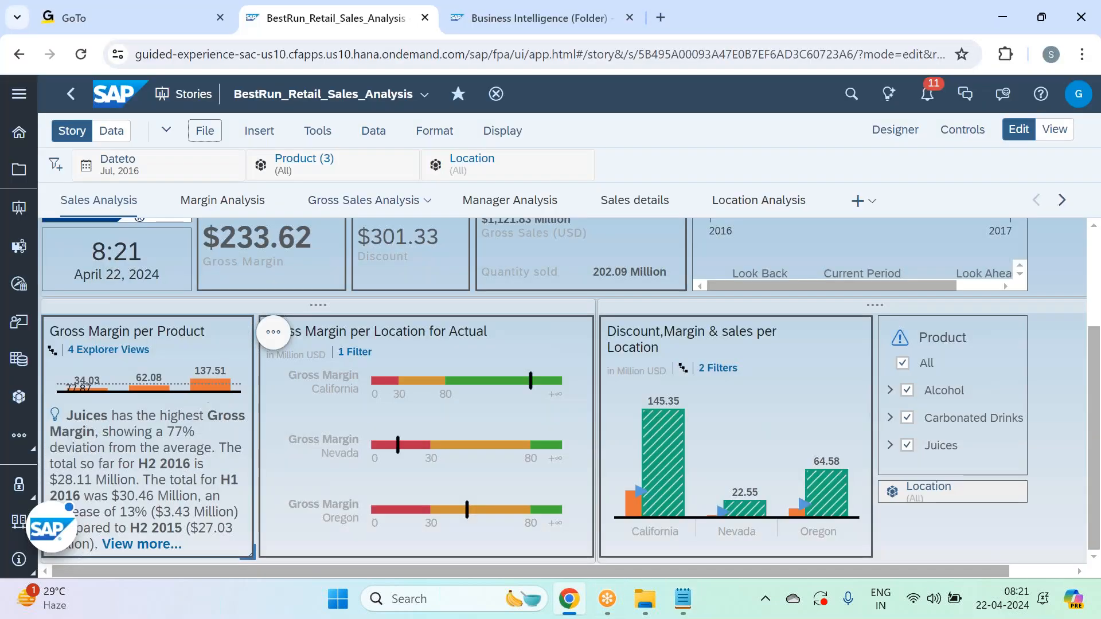
pyautogui.click(19, 171)
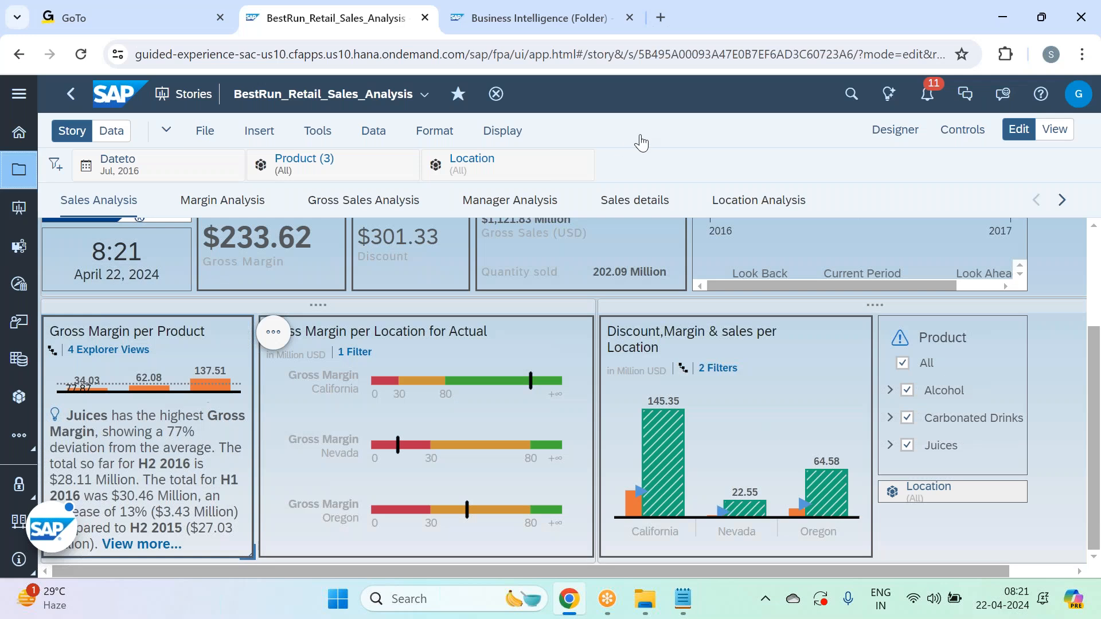
pyautogui.click(20, 172)
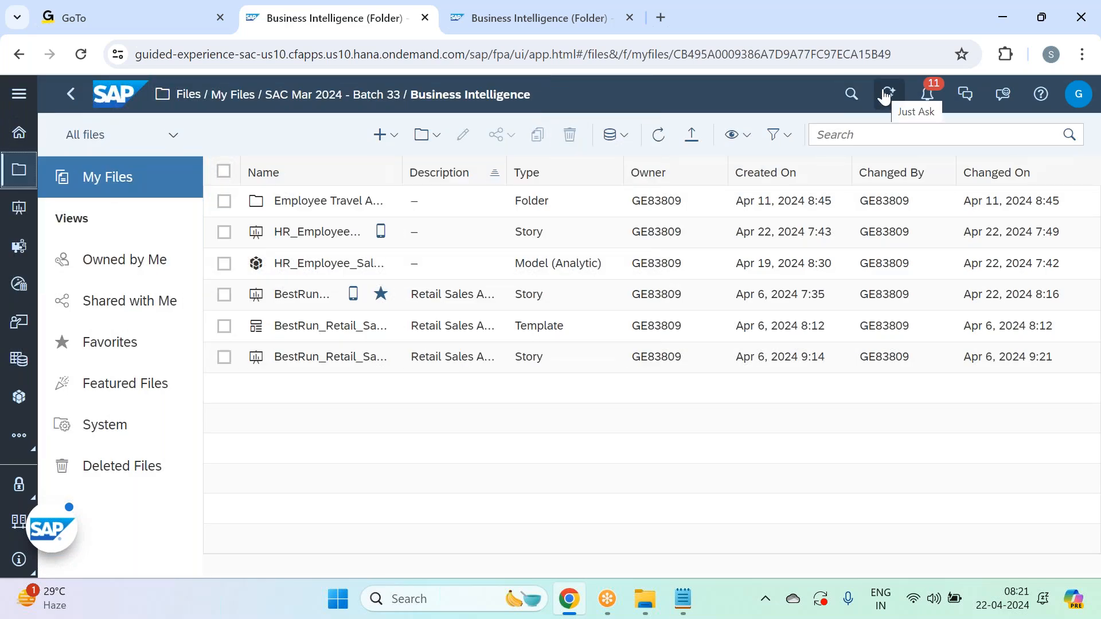
pyautogui.click(886, 95)
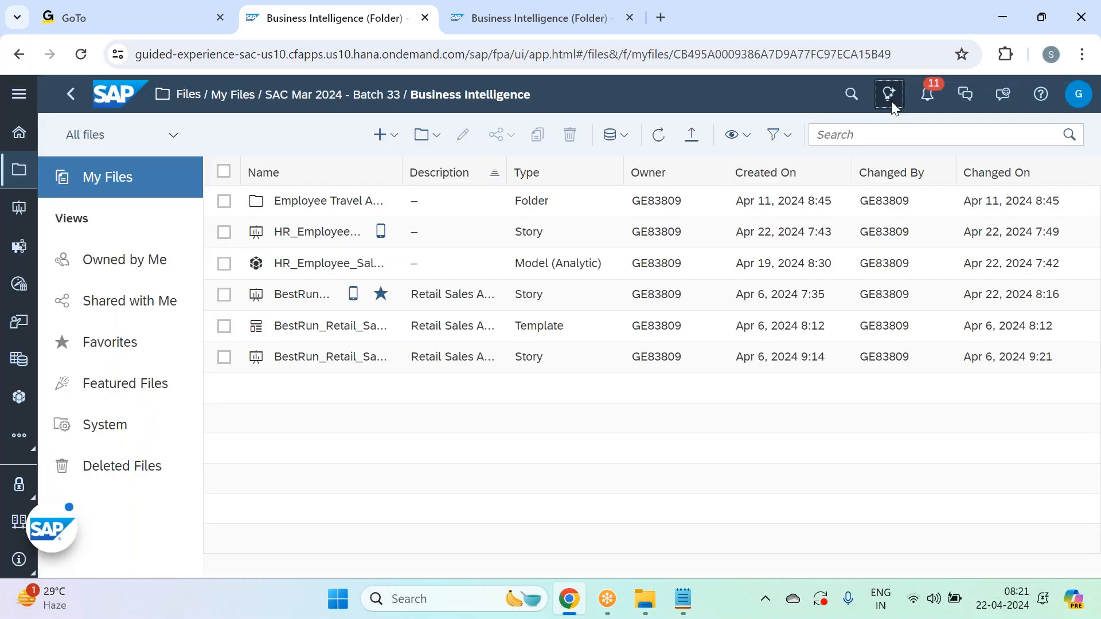
pyautogui.click(891, 101)
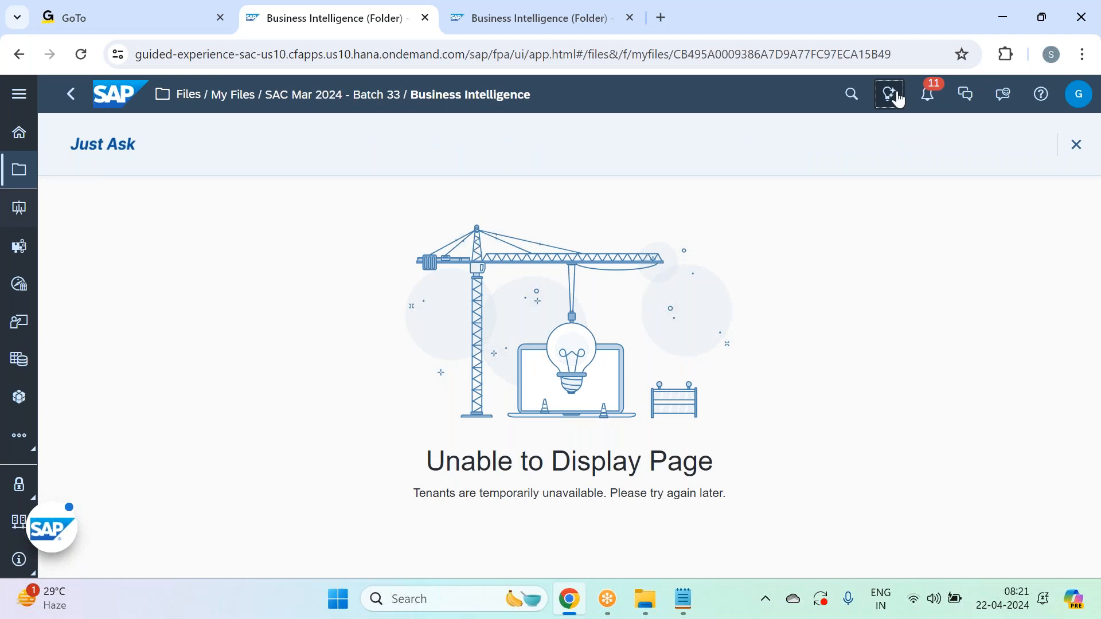
# On the home page, enter the question "show gross margin by product" and highlight its wording.
pyautogui.click(17, 135)
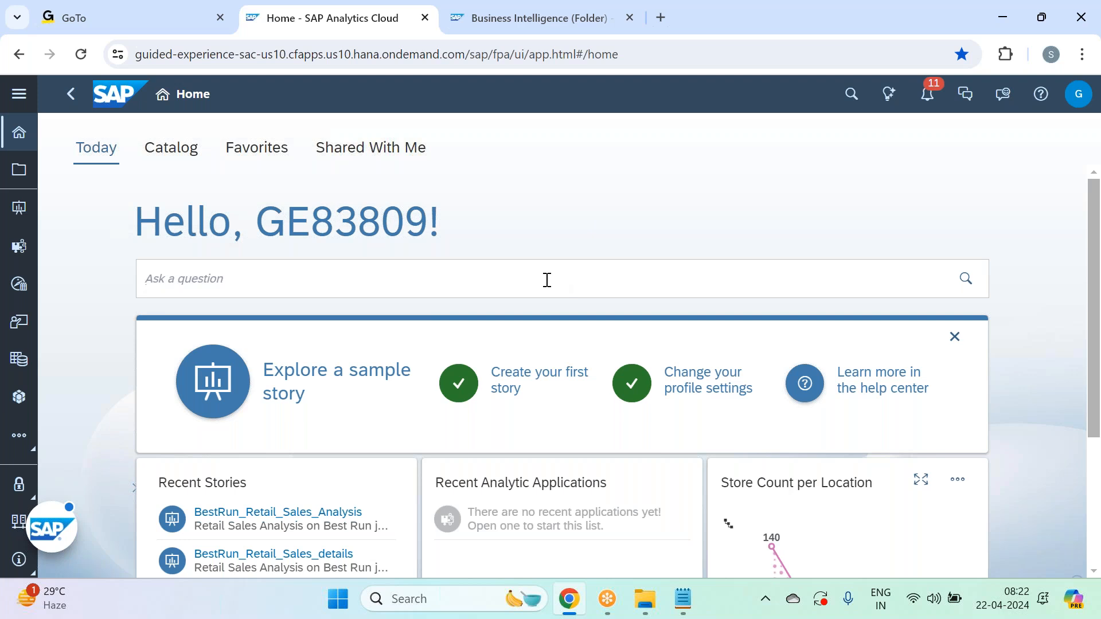
pyautogui.write('show')
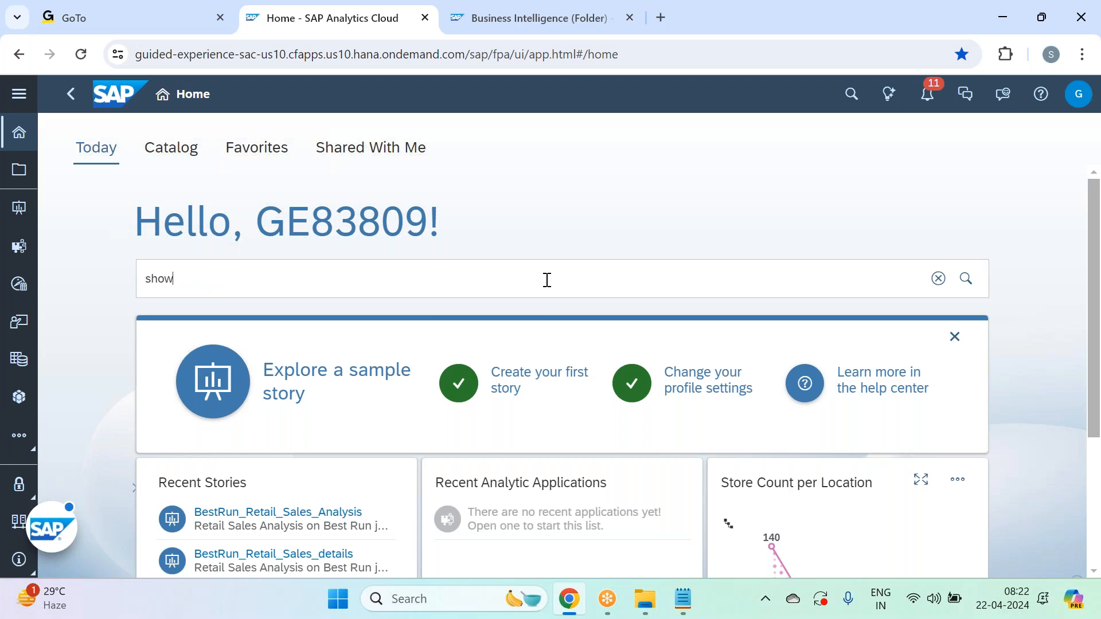
pyautogui.write(' gross margin')
pyautogui.write('by product')
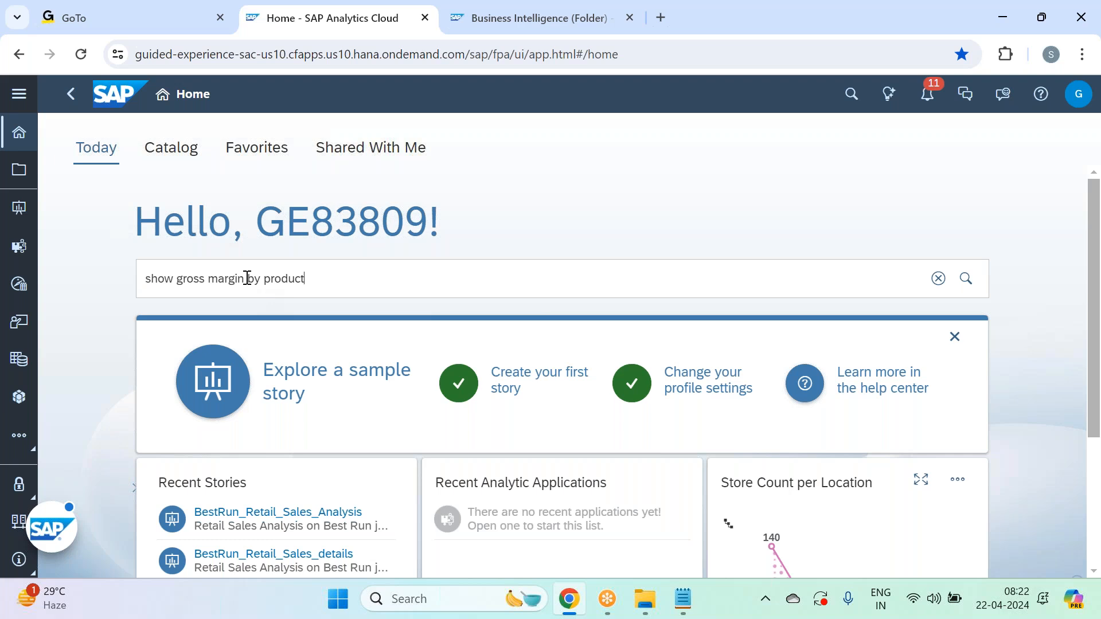
pyautogui.moveTo(242, 279); pyautogui.dragTo(174, 278)
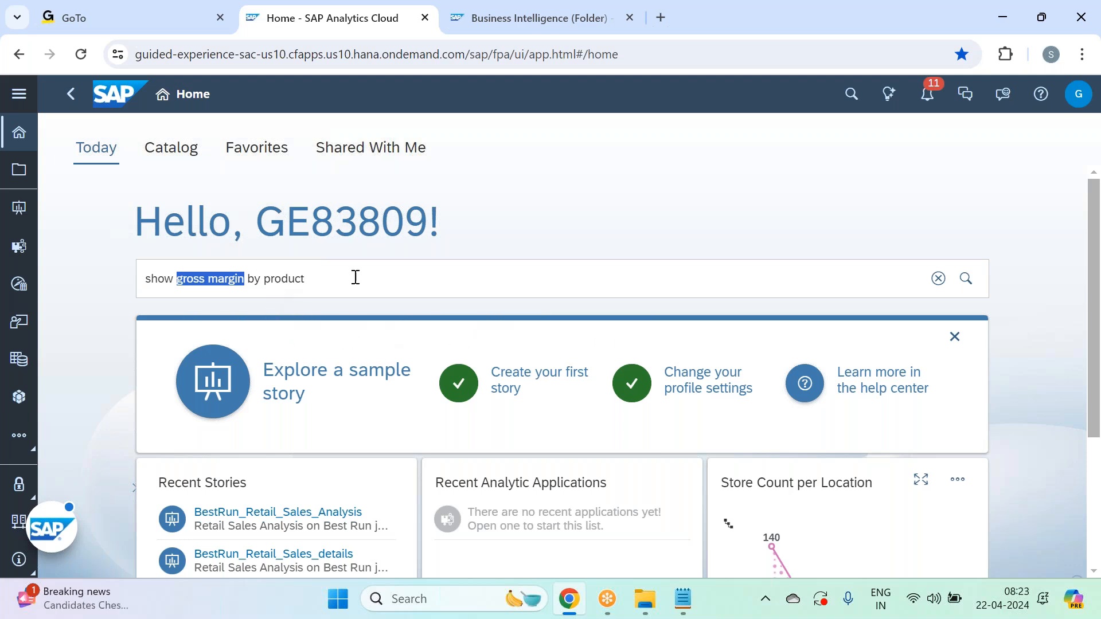
pyautogui.moveTo(315, 276); pyautogui.dragTo(106, 289)
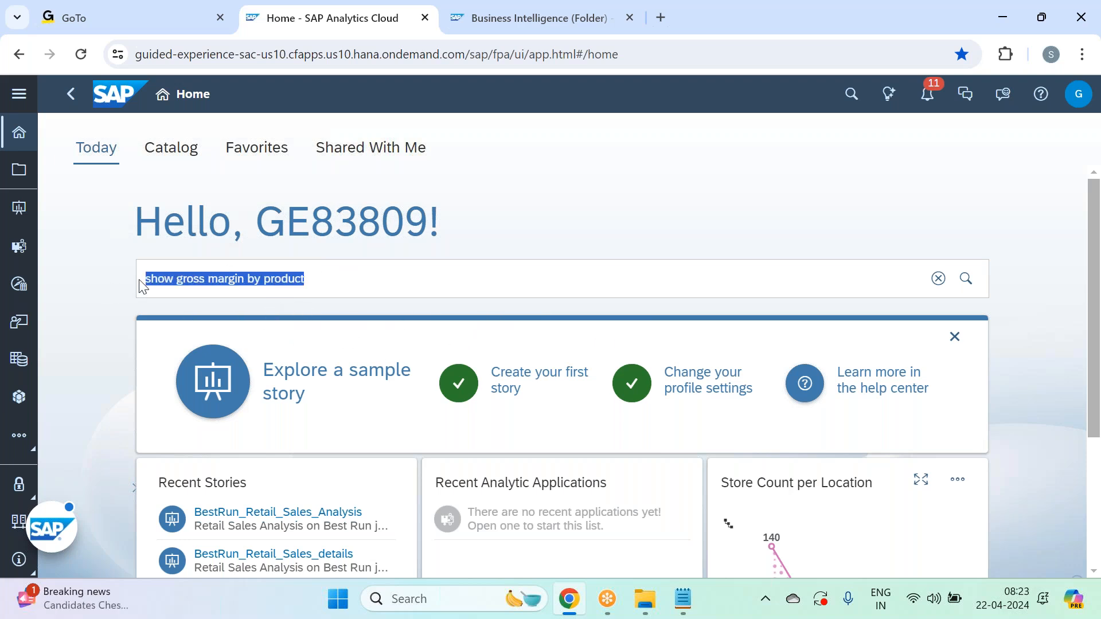
pyautogui.click(711, 271)
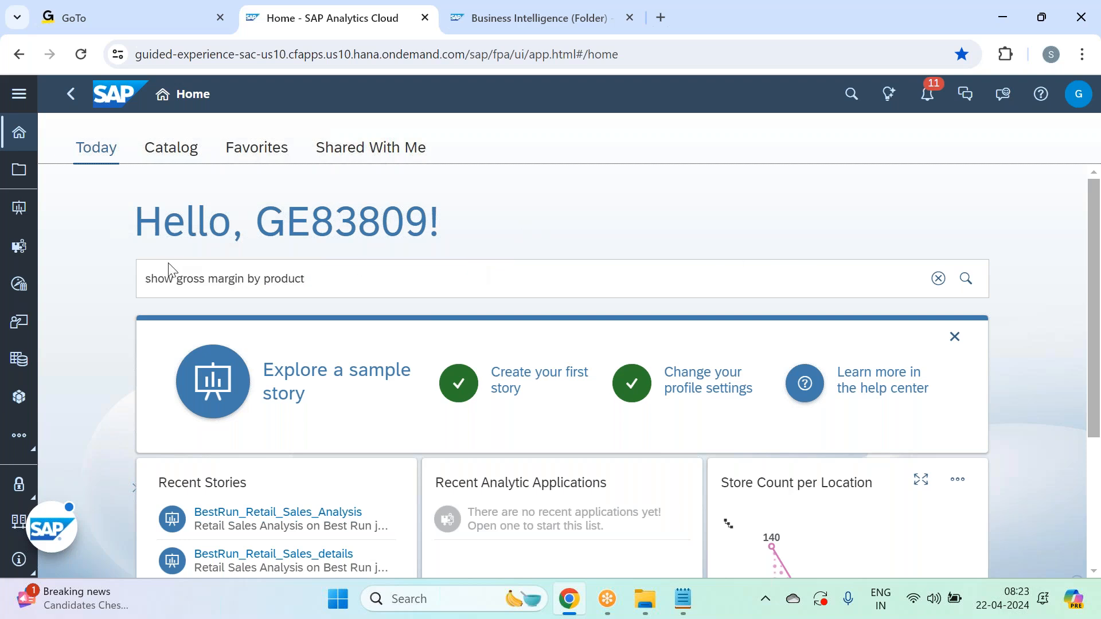
# Try to run the gross margin question, close Just Ask, and highlight the question text again.
pyautogui.click(970, 288)
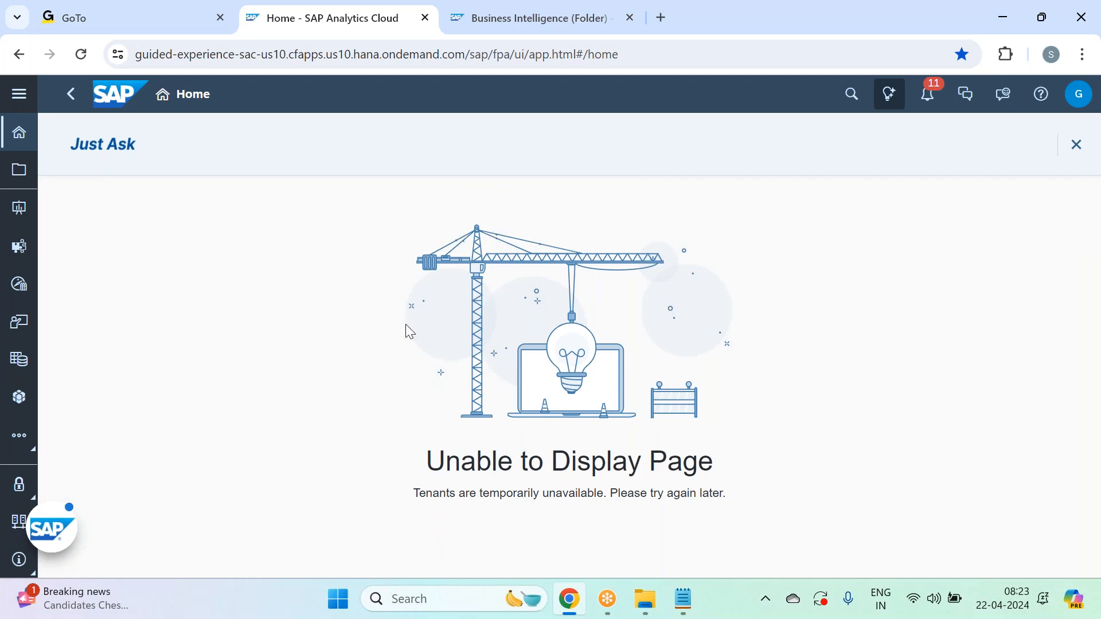
pyautogui.click(1076, 145)
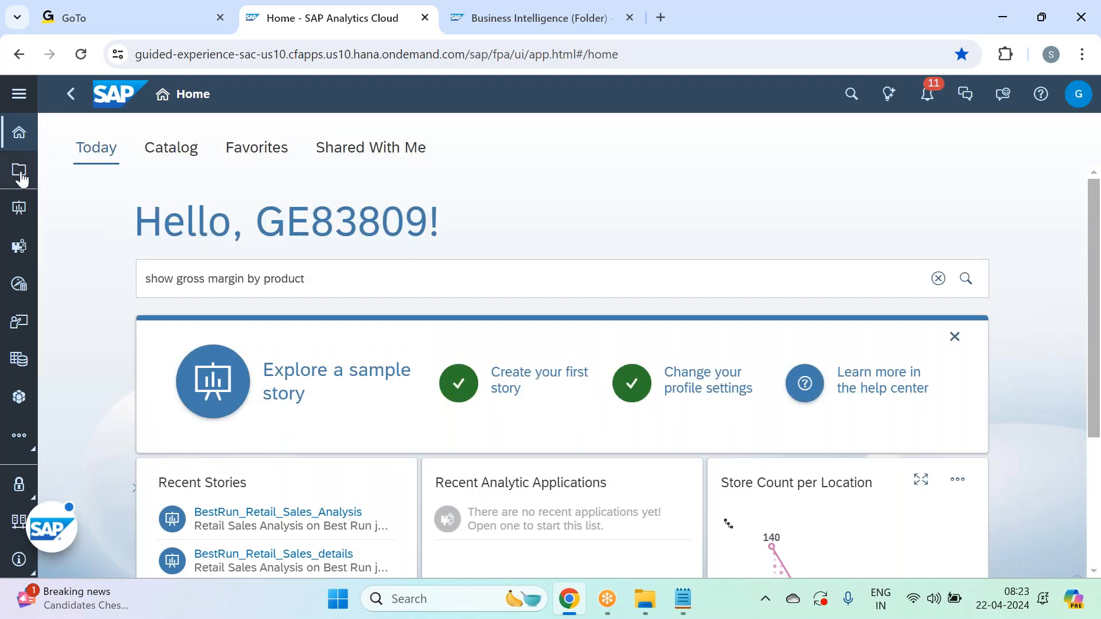
pyautogui.moveTo(316, 283); pyautogui.dragTo(98, 285)
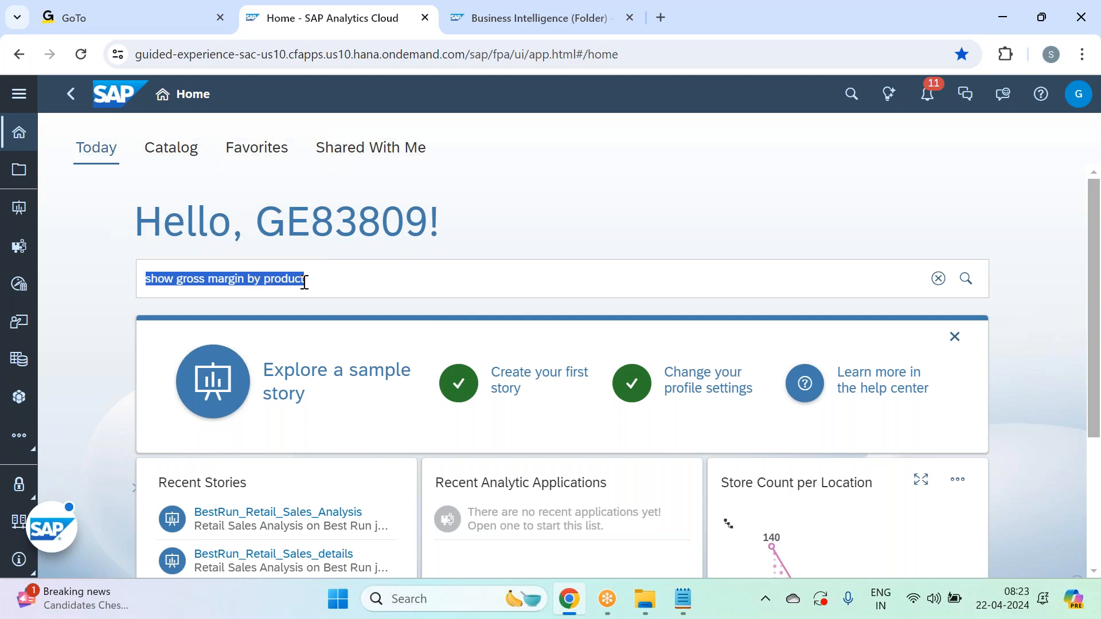
pyautogui.click(612, 203)
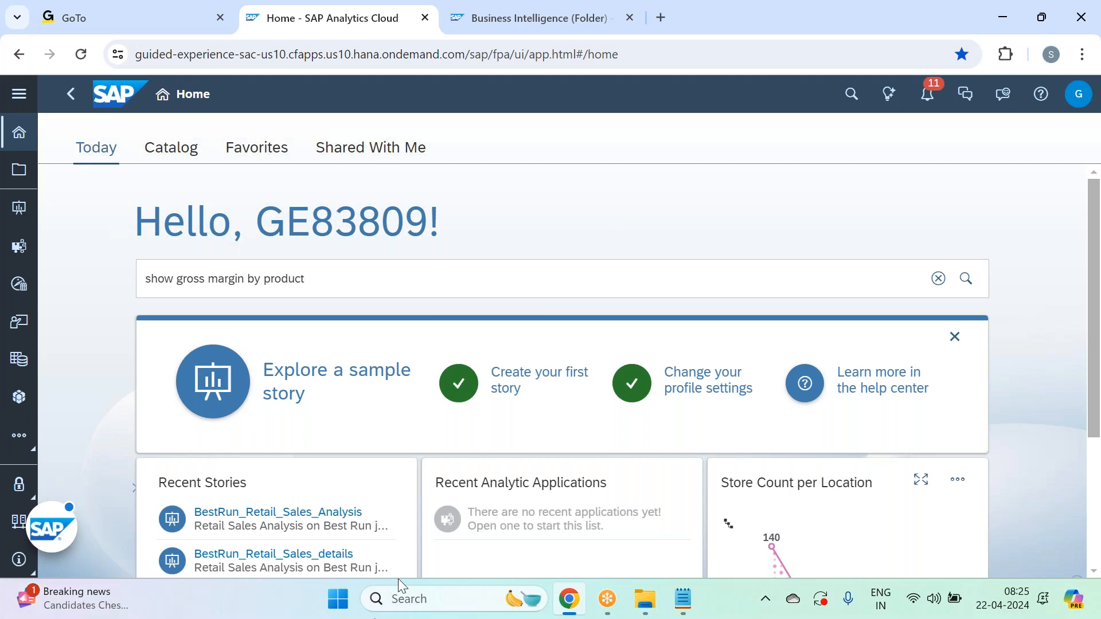
# Switch to the Notepad notes and remove the space before the full stop in "Enabled at Model level".
pyautogui.click(682, 599)
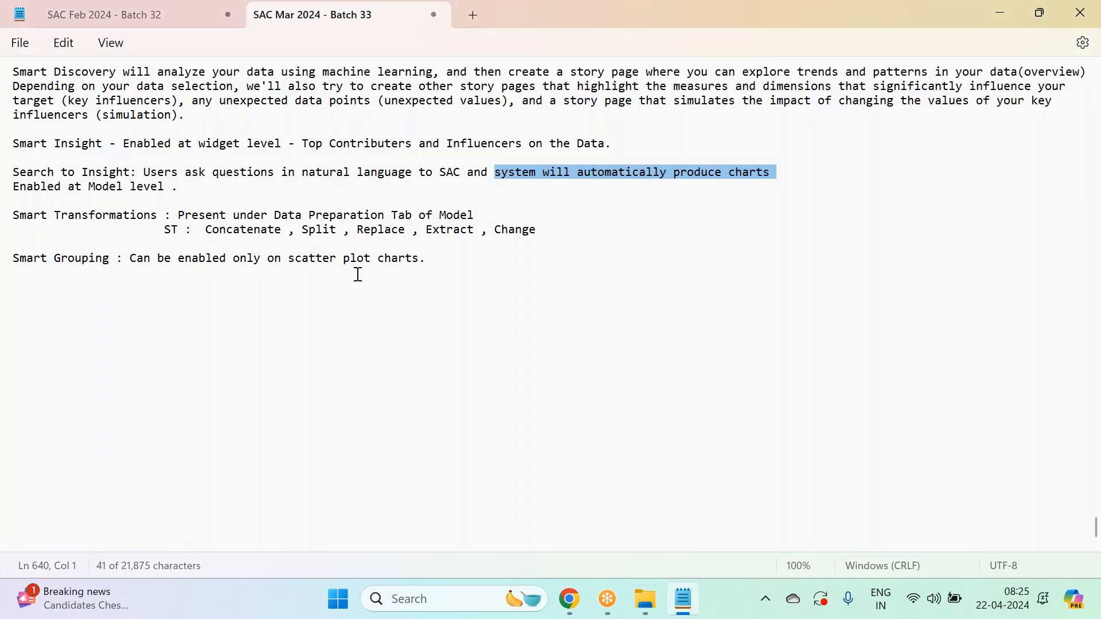
pyautogui.click(143, 244)
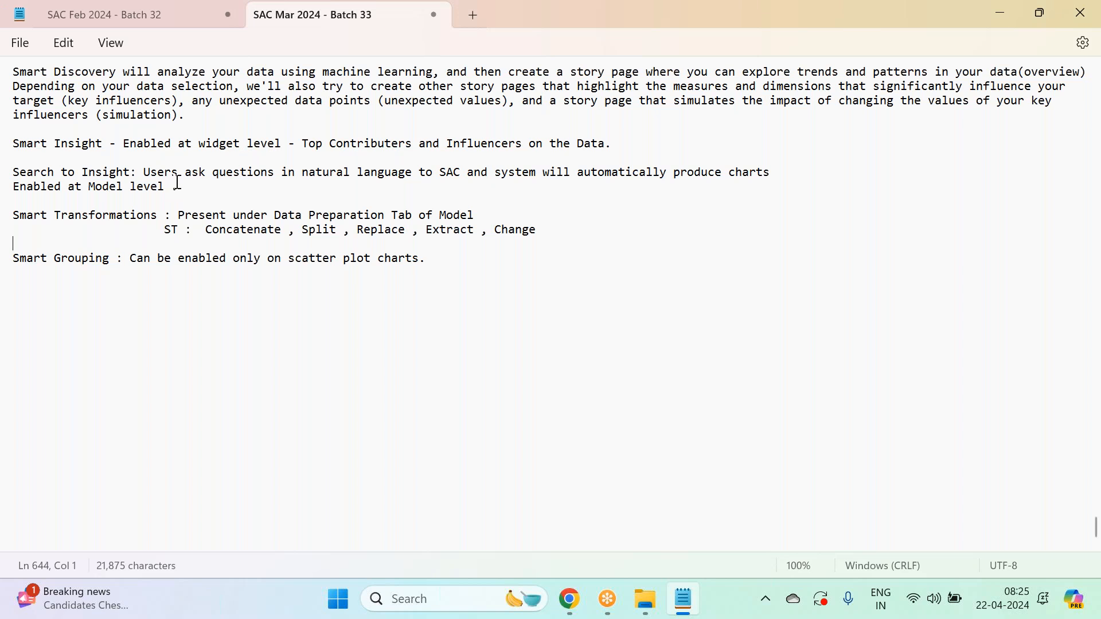
pyautogui.moveTo(214, 192); pyautogui.dragTo(18, 174)
pyautogui.click(214, 185)
pyautogui.press('BackSpace')
pyautogui.click(186, 190)
pyautogui.click(761, 27)
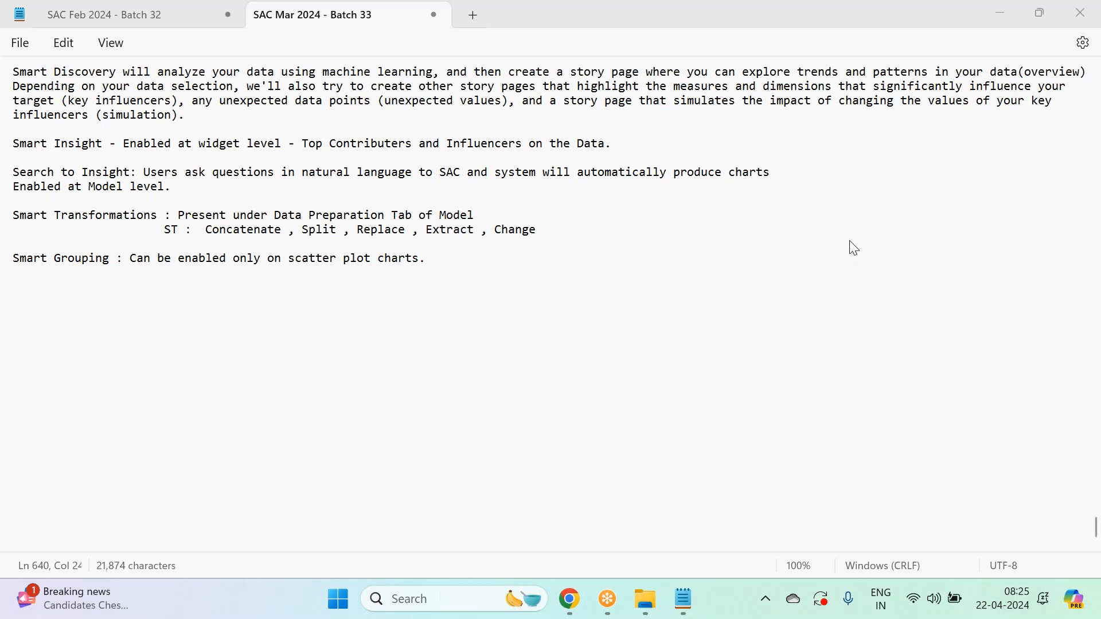
# Highlight the Smart Transformations note and its list of Concatenate, Split, Replace, Extract and Change.
pyautogui.moveTo(537, 229); pyautogui.dragTo(5, 220)
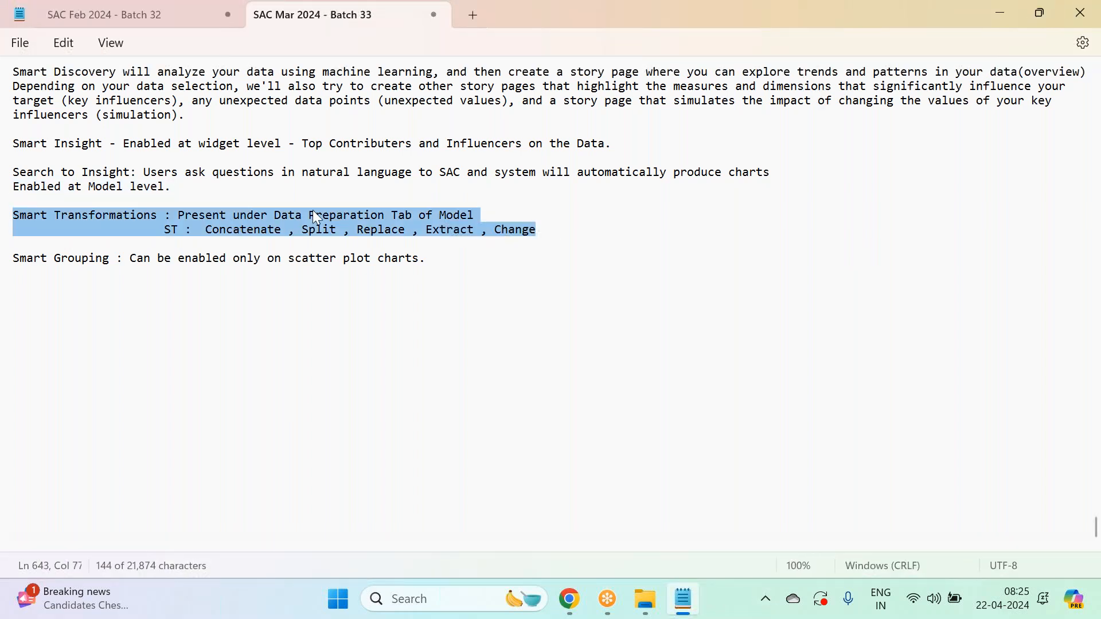
pyautogui.click(455, 213)
pyautogui.moveTo(202, 233); pyautogui.dragTo(573, 242)
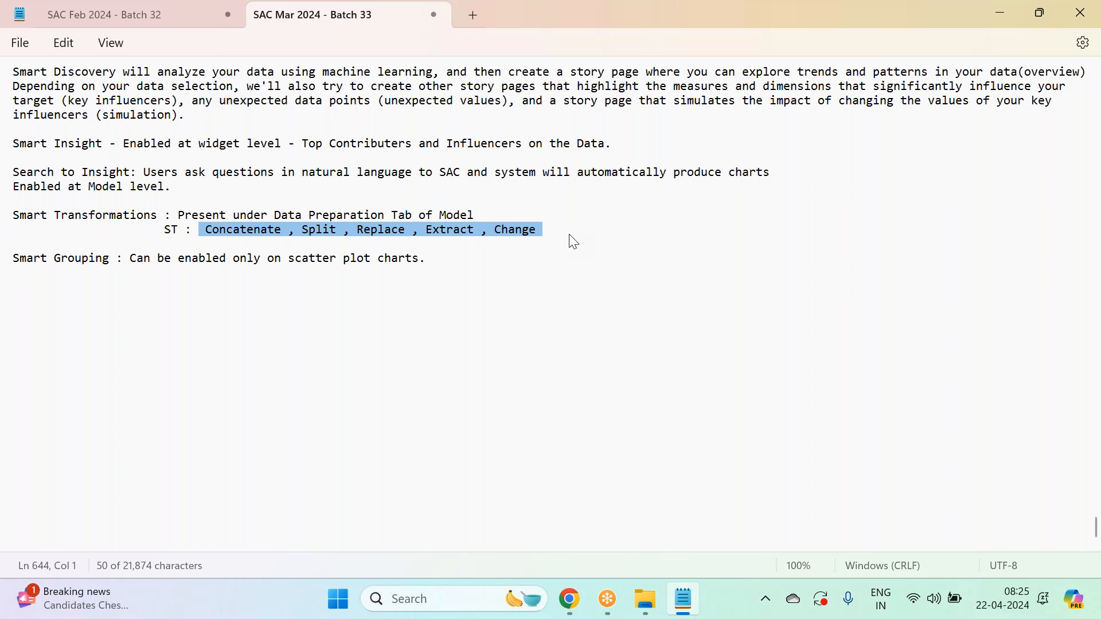
pyautogui.click(524, 228)
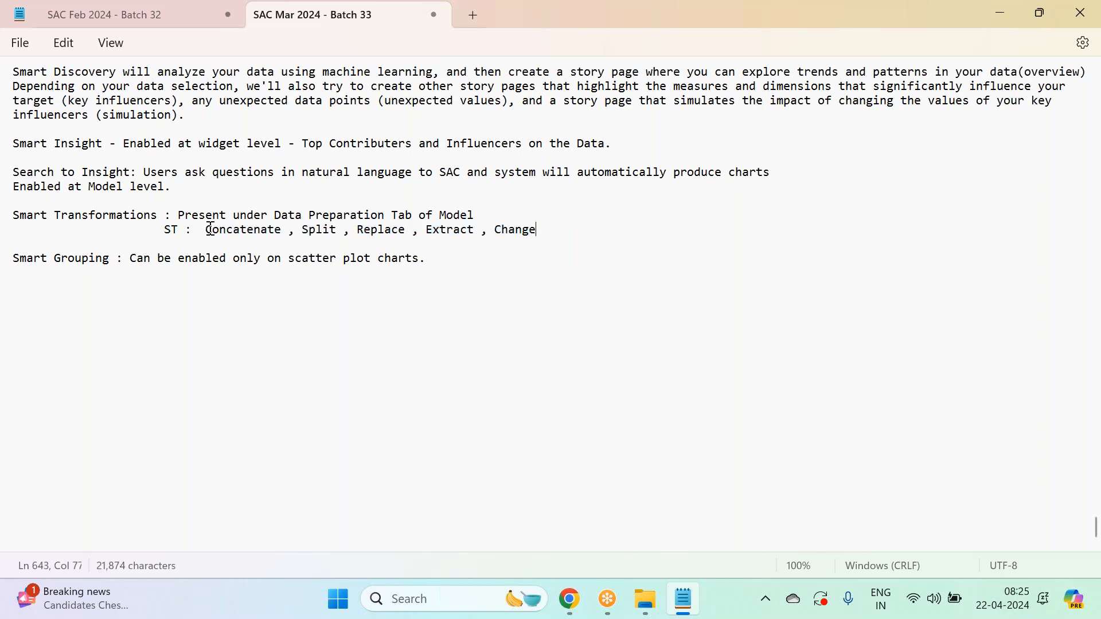
pyautogui.moveTo(199, 229); pyautogui.dragTo(553, 248)
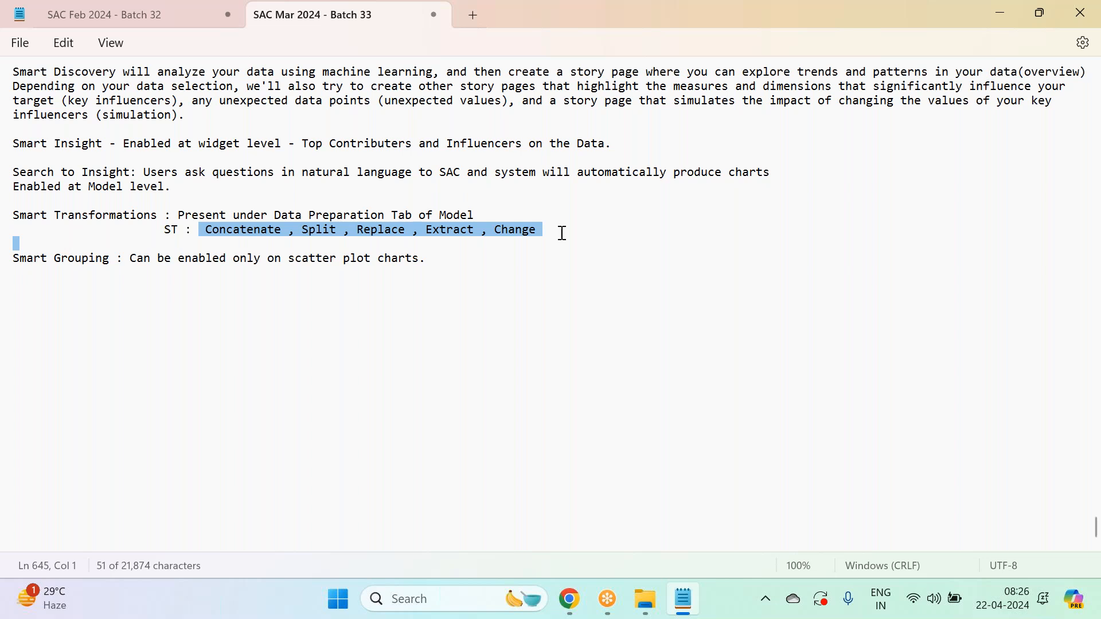
pyautogui.click(562, 234)
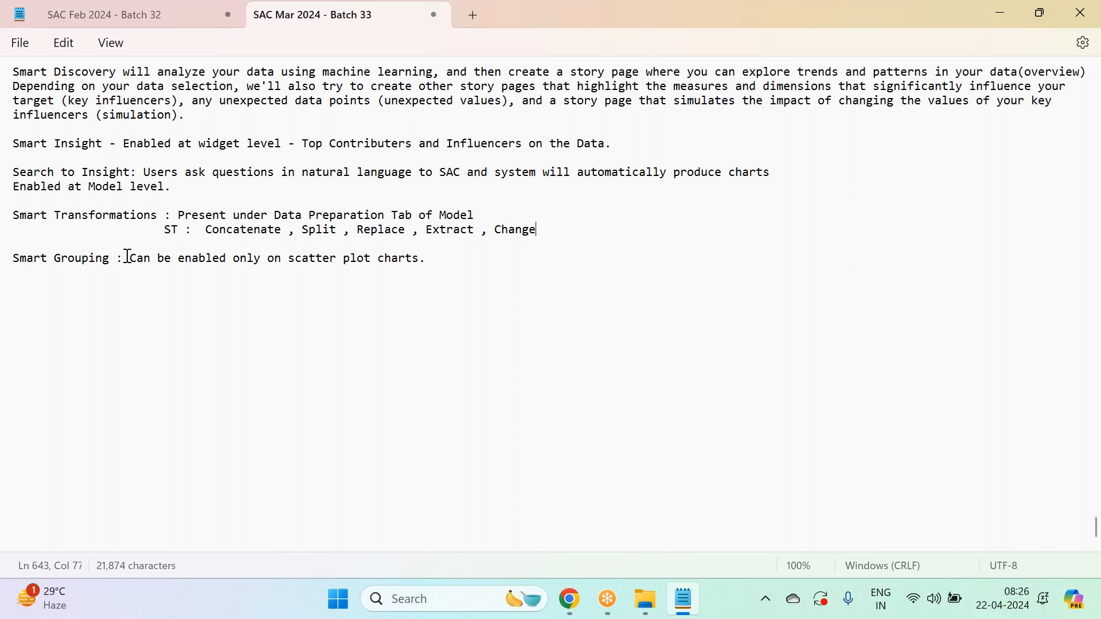
# Highlight the Smart Grouping note about scatter plot charts and save the notes.
pyautogui.moveTo(138, 258); pyautogui.dragTo(446, 287)
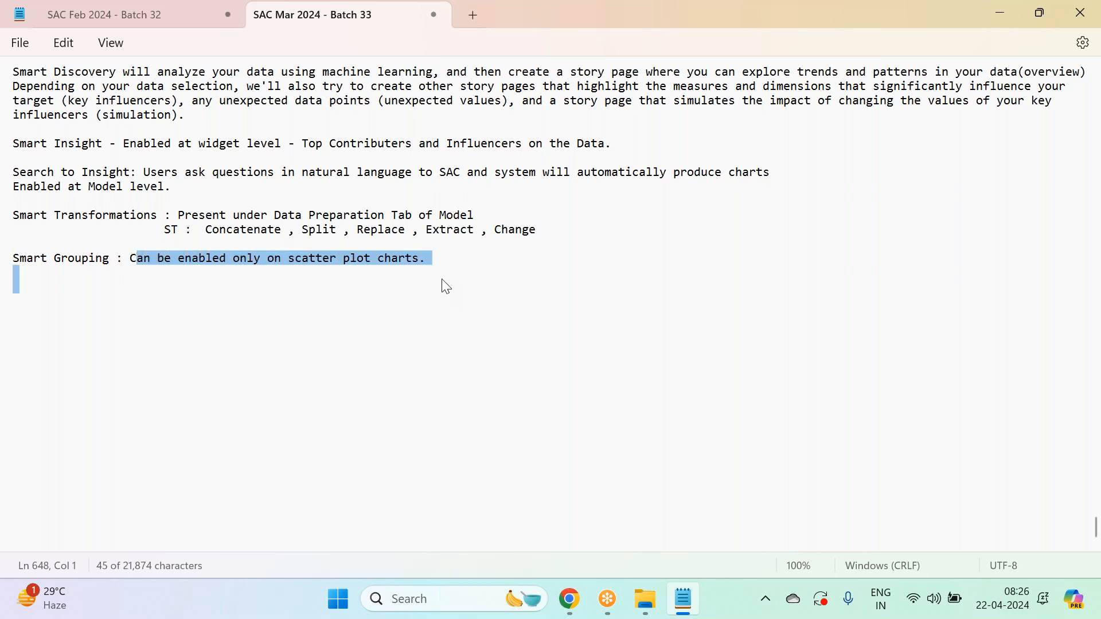
pyautogui.click(442, 277)
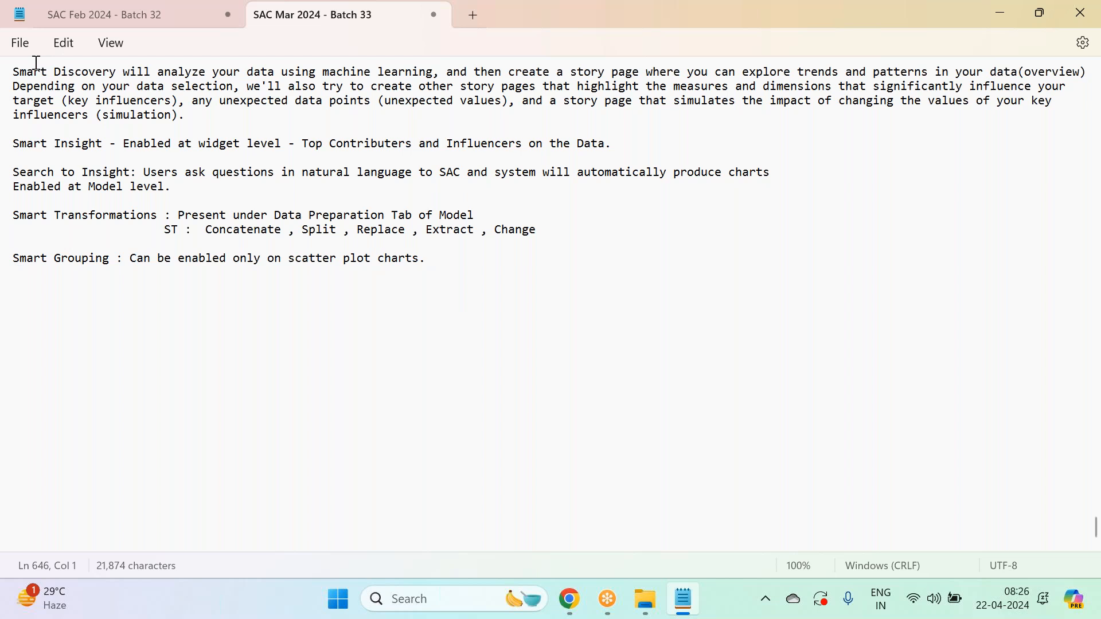
pyautogui.click(23, 45)
pyautogui.click(92, 161)
# Return to SAP Analytics Cloud in Chrome and show the Smart Grouping chart on the BestRun_Retail_Sales_Analysis story's Gross Sales Analysis page.
pyautogui.click(579, 599)
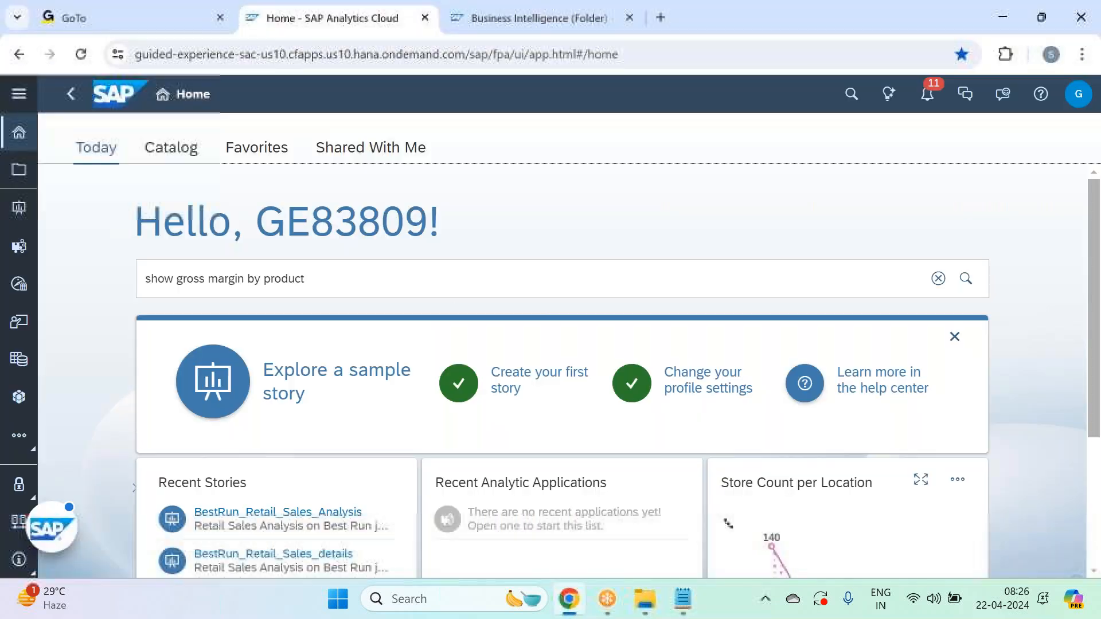
pyautogui.click(19, 172)
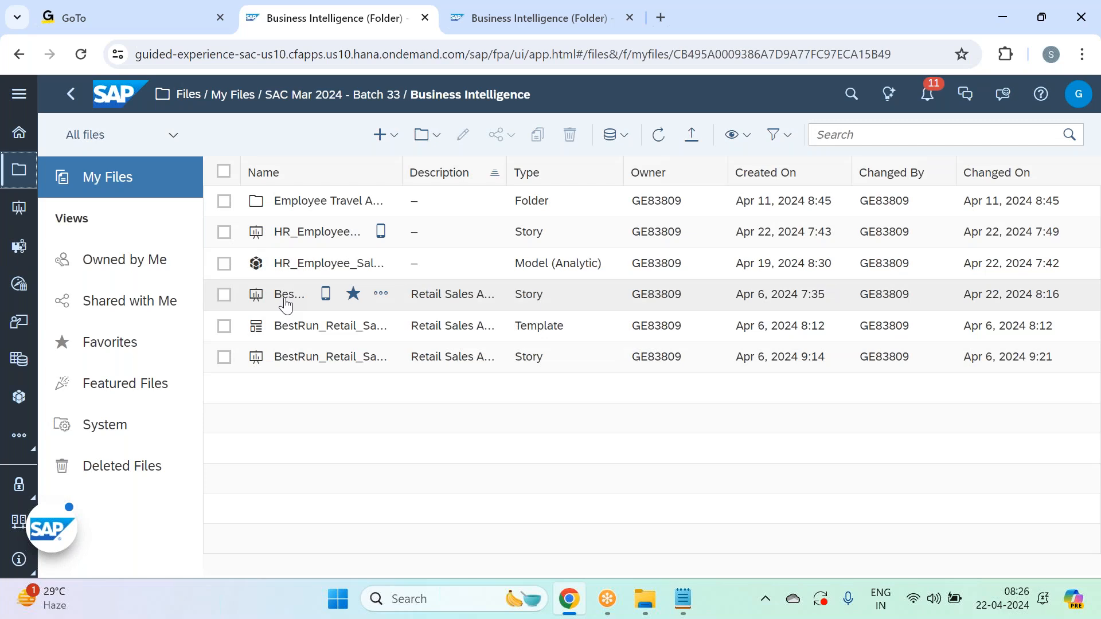
pyautogui.click(286, 304)
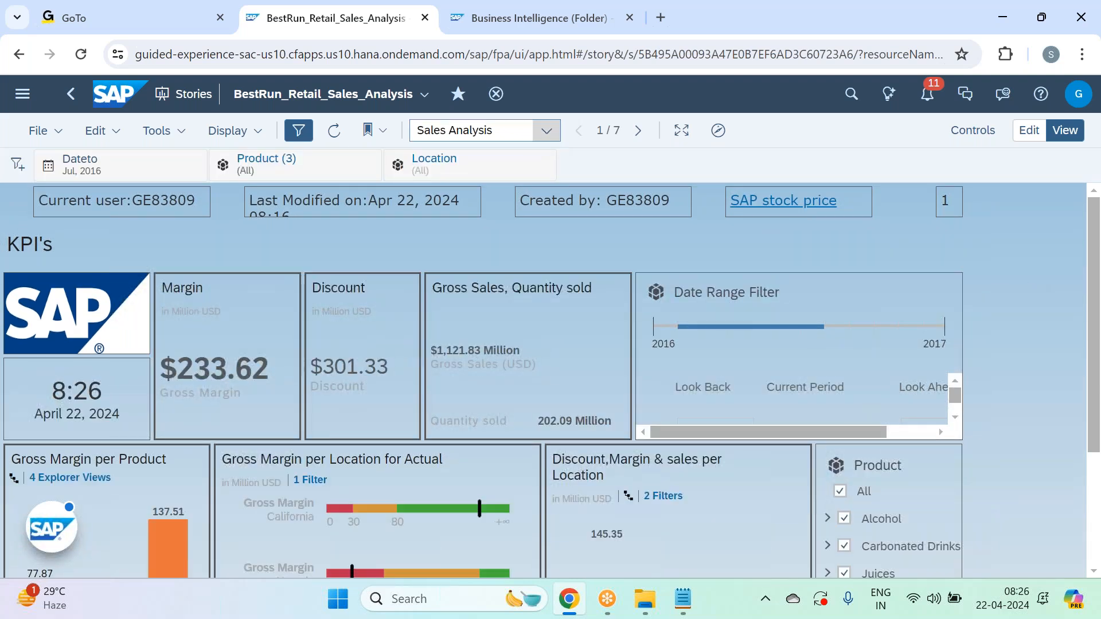
pyautogui.click(546, 130)
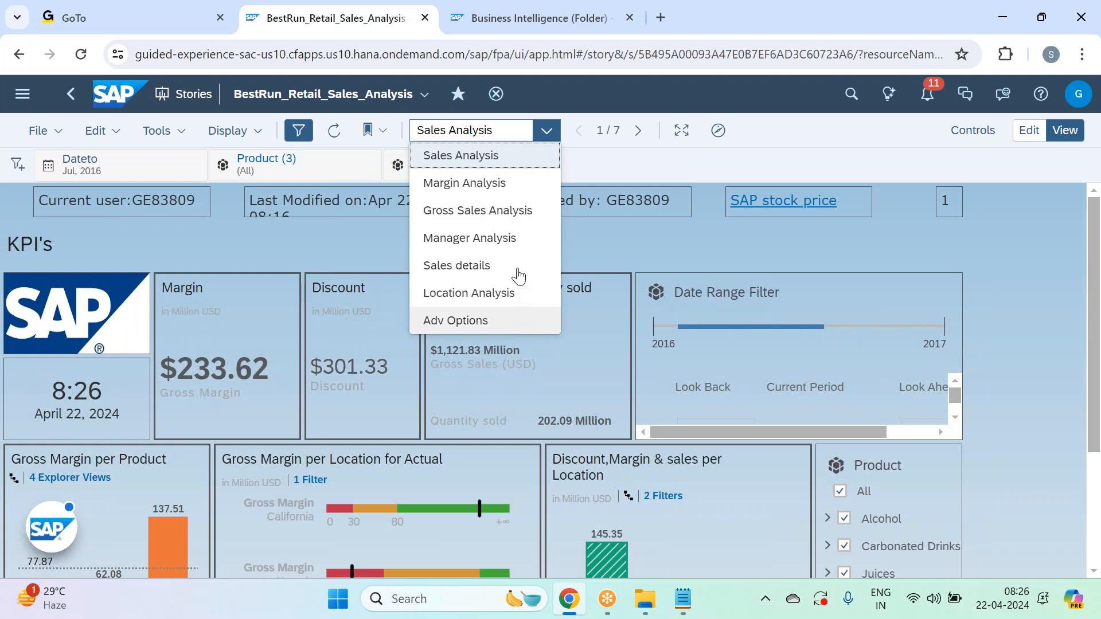
pyautogui.click(512, 211)
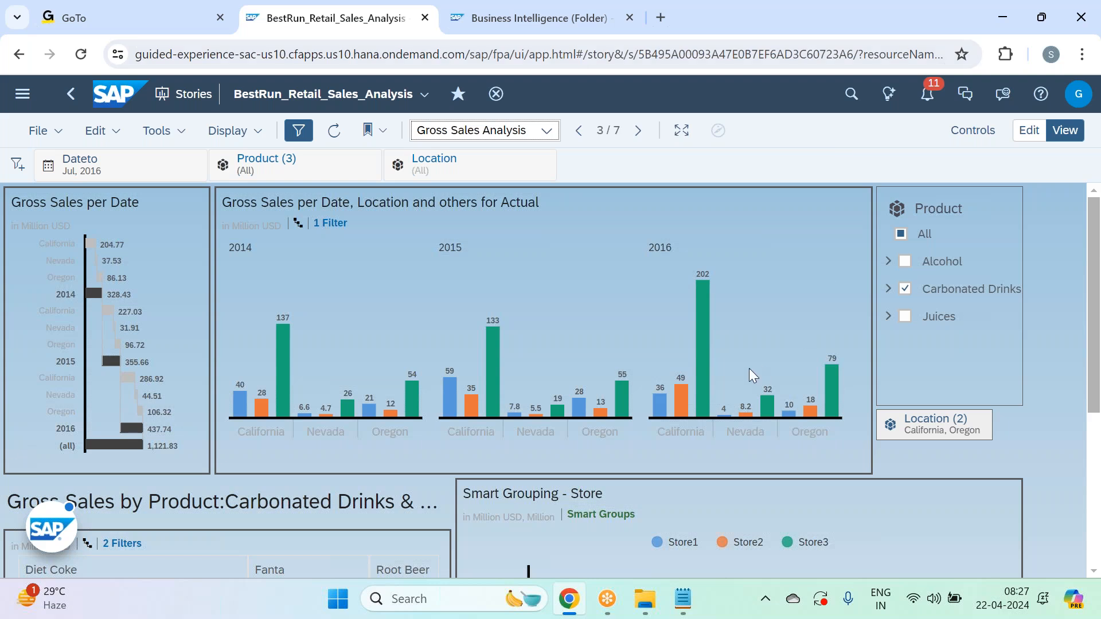
pyautogui.scroll(-5, 748, 370)
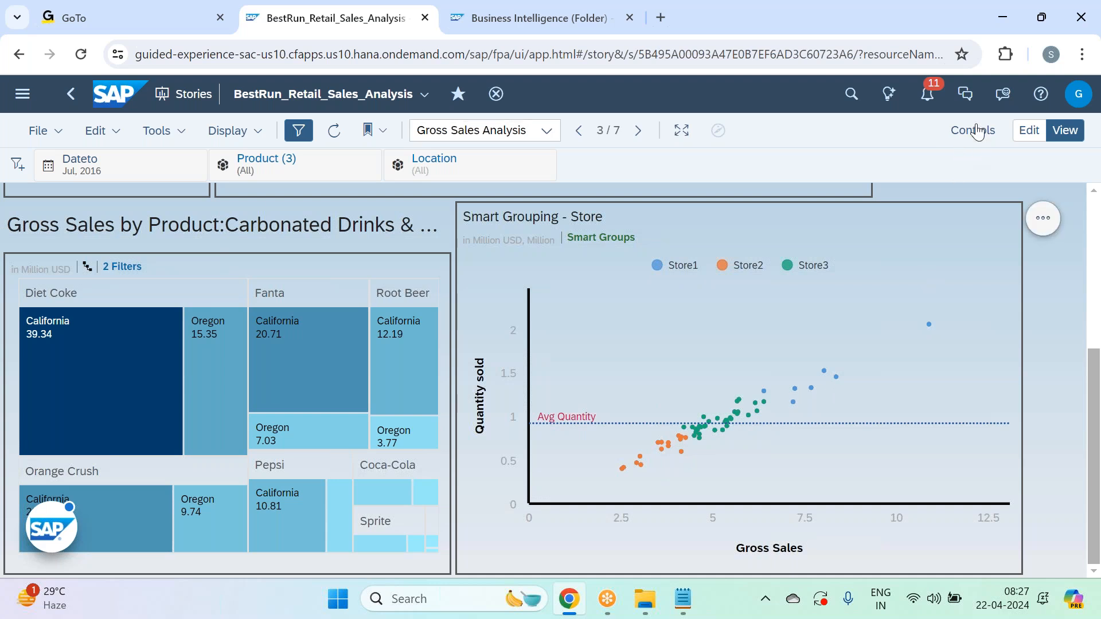
# Switch the story to edit mode and examine the Smart Grouping settings of the Smart Grouping - Store scatter plot in the Builder.
pyautogui.click(1032, 136)
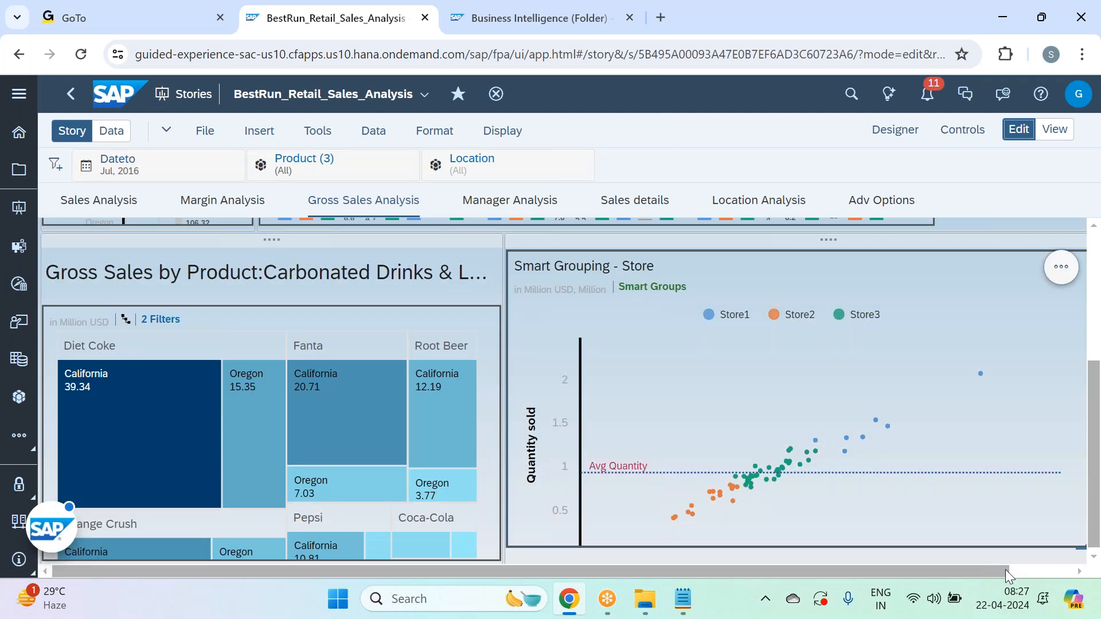
pyautogui.hscroll(2, 1007, 447)
pyautogui.click(908, 132)
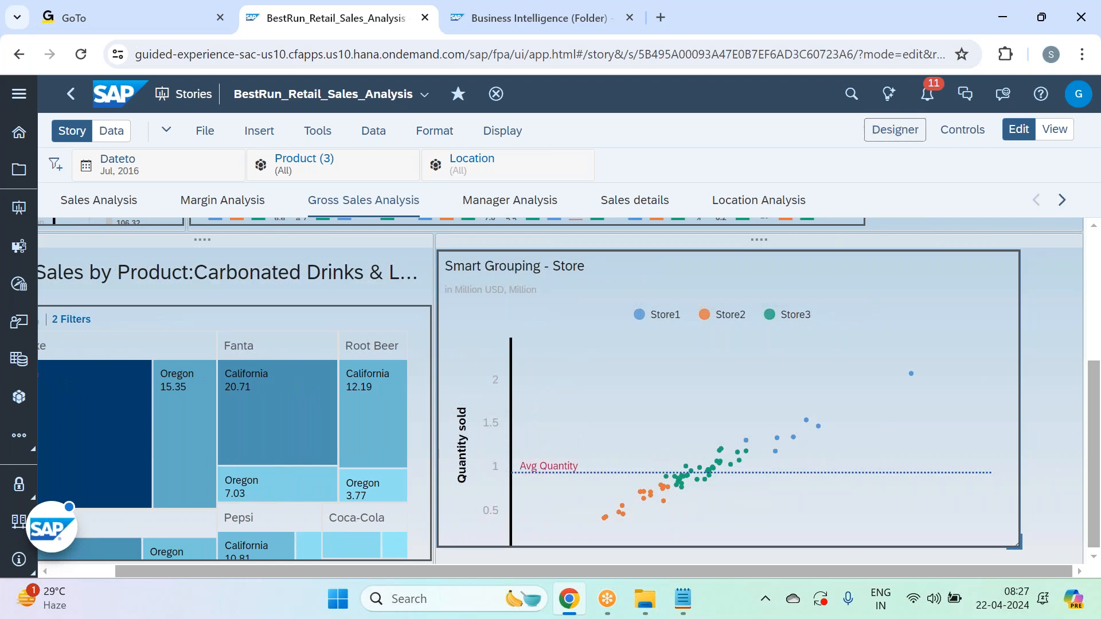
pyautogui.click(949, 321)
pyautogui.scroll(-7, 874, 374)
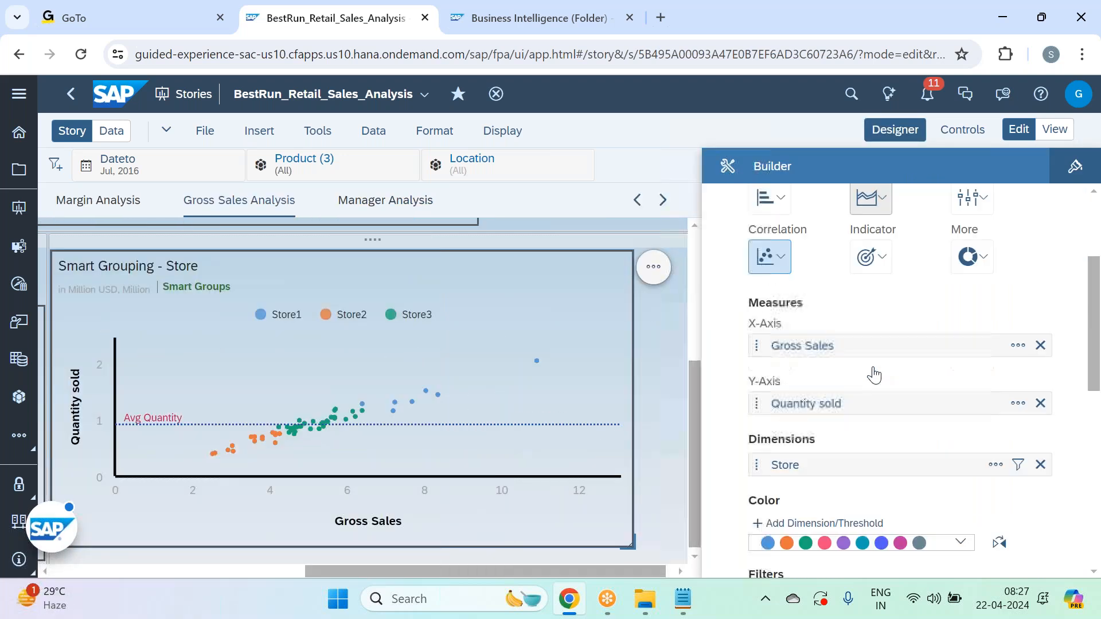
pyautogui.scroll(-5, 825, 401)
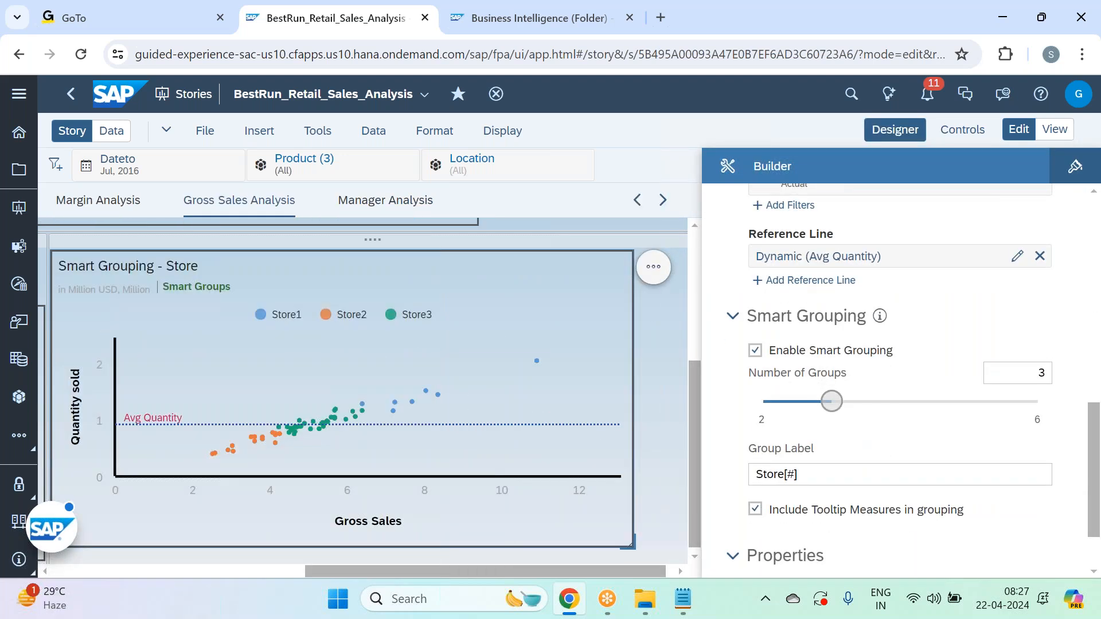
pyautogui.click(880, 236)
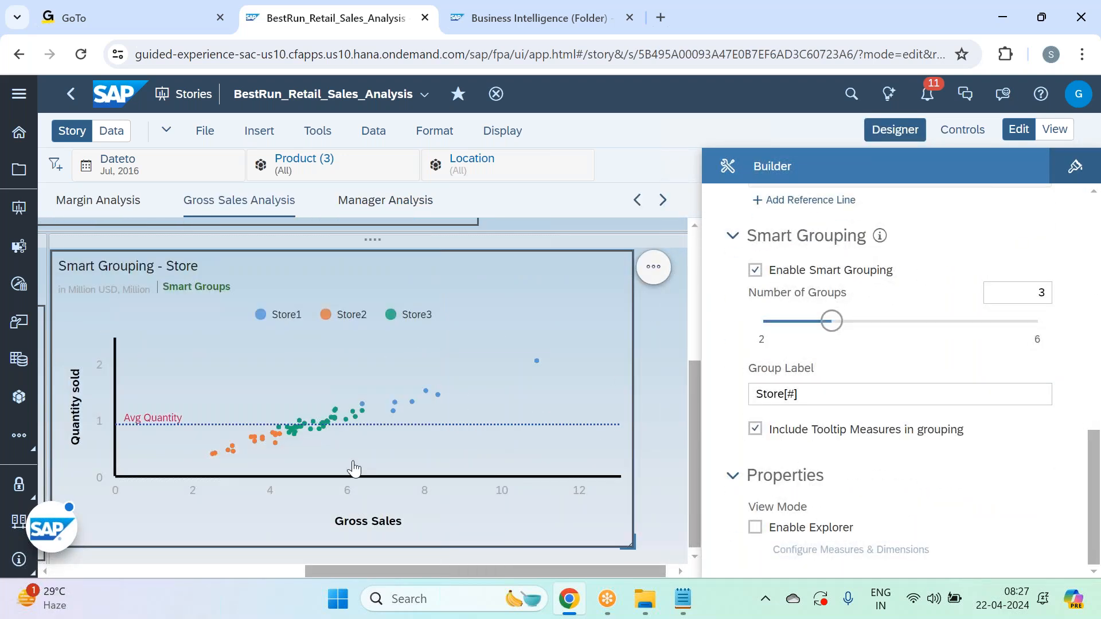
pyautogui.click(898, 134)
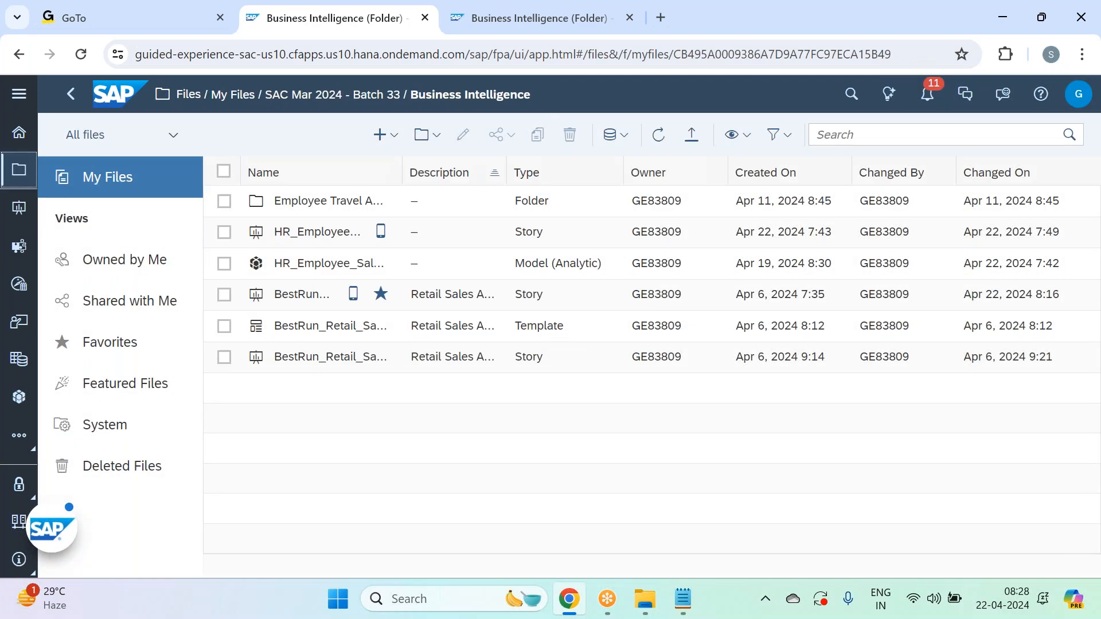
# Open the Employee_Travel_Fare_Analysis story from the Employee Travel Analysis folder.
pyautogui.click(295, 207)
pyautogui.click(515, 22)
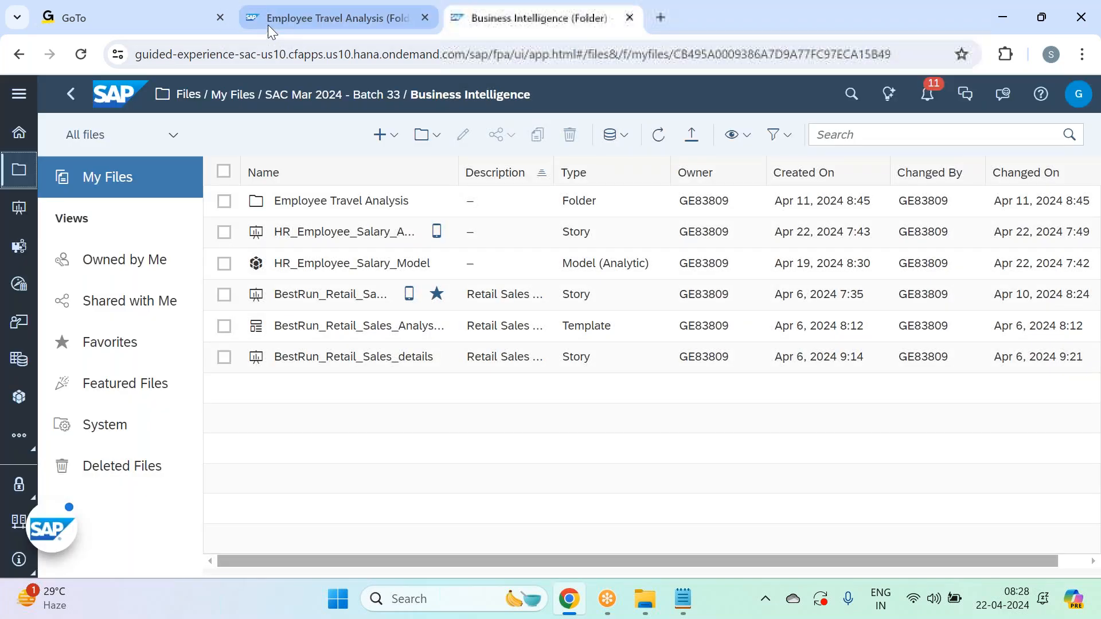
pyautogui.click(267, 23)
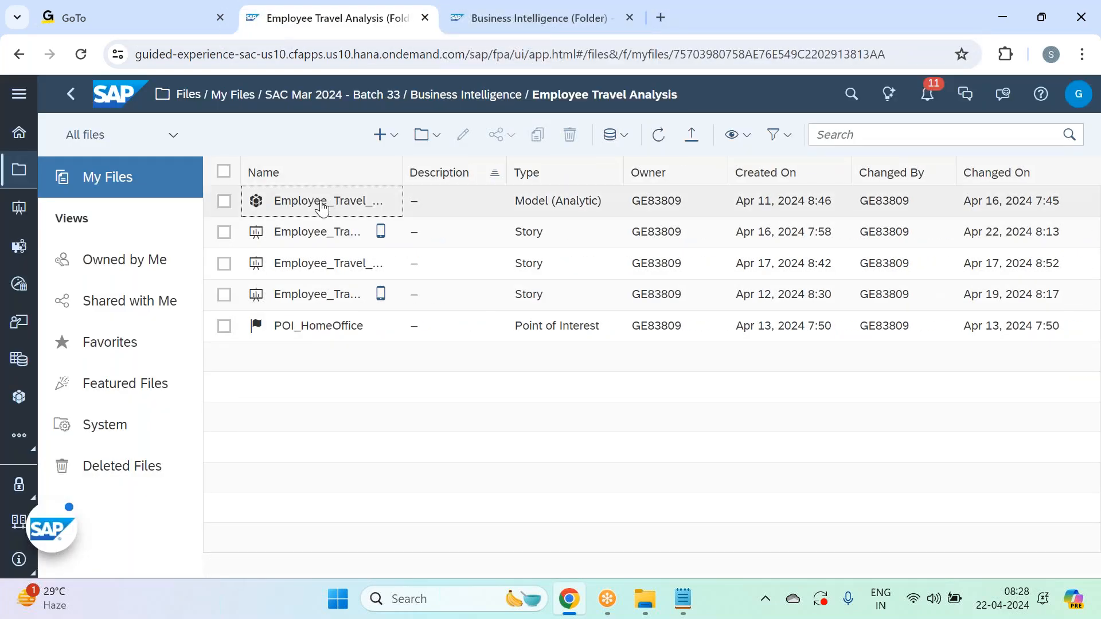
pyautogui.click(286, 235)
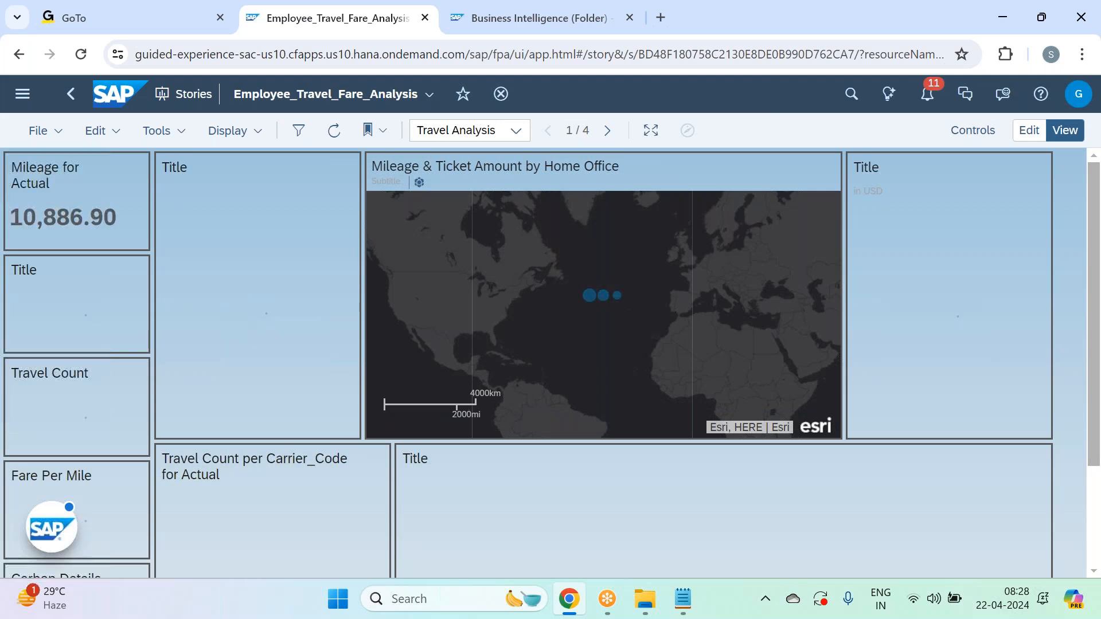
# Switch the Employee_Travel_Fare_Analysis story to edit mode, show the Smart Options page and dismiss the Points of Interest notice.
pyautogui.click(1033, 138)
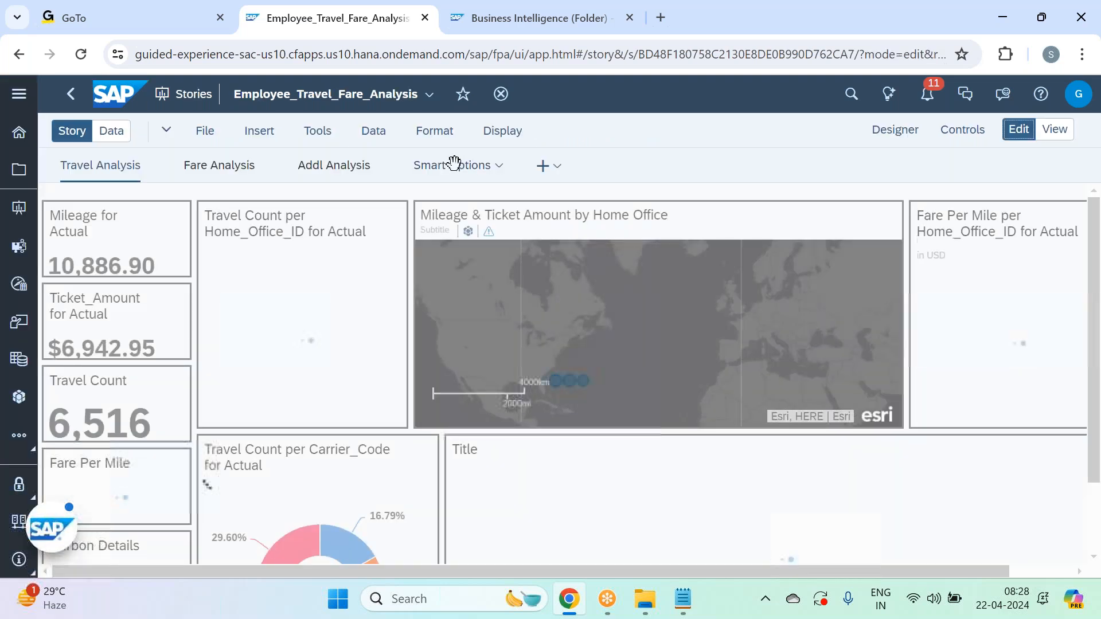
pyautogui.click(454, 165)
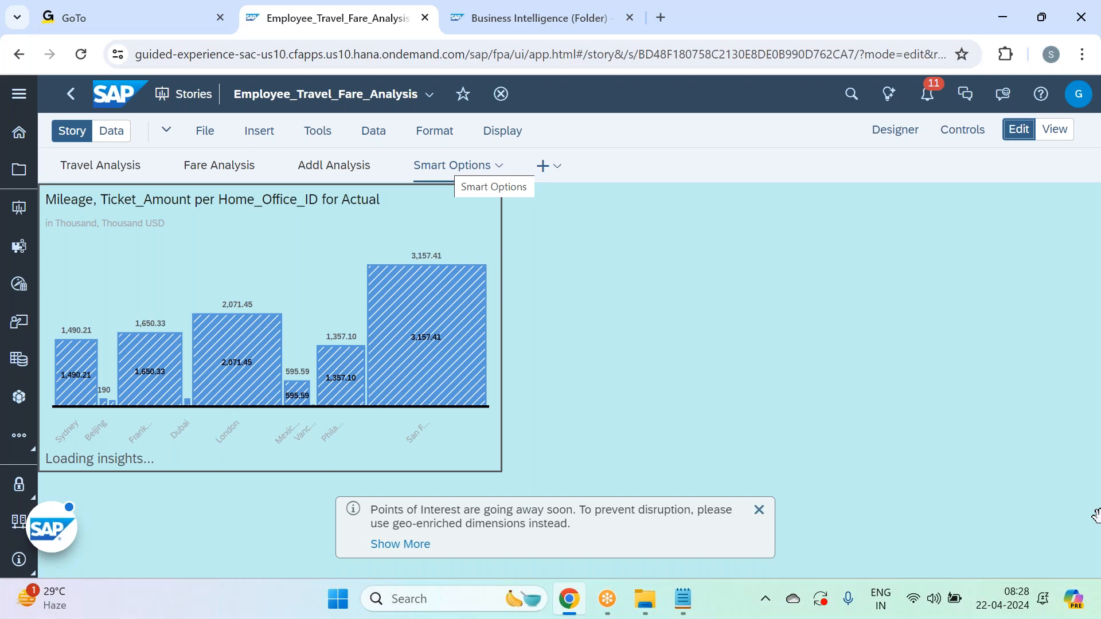
pyautogui.click(758, 509)
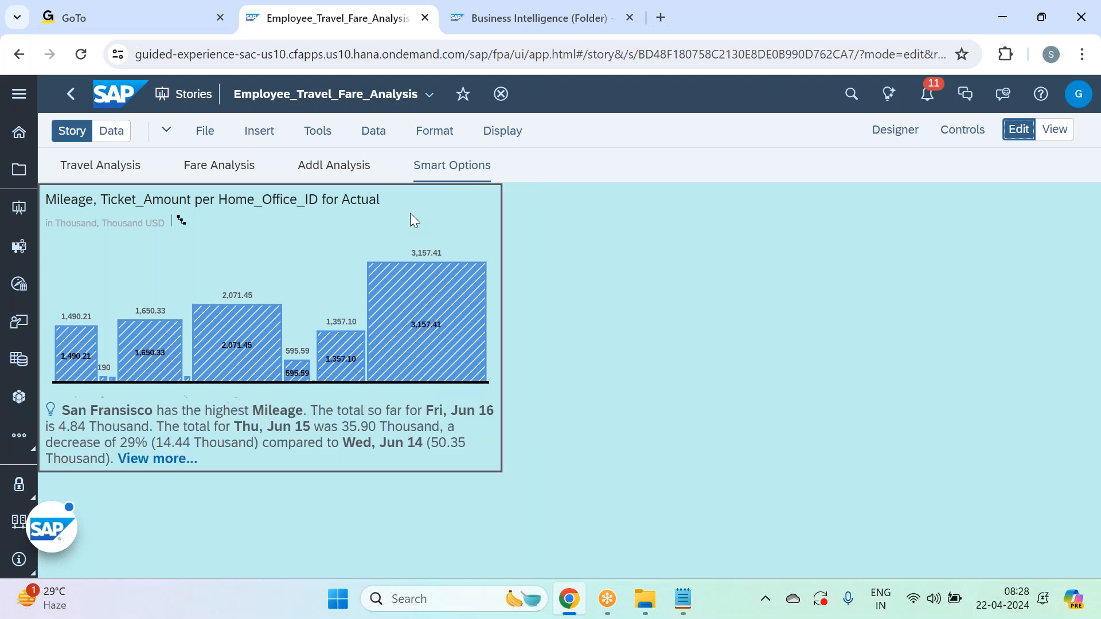
# Insert a new chart beside the Mileage, Ticket_Amount chart and resize it to the same height.
pyautogui.click(268, 137)
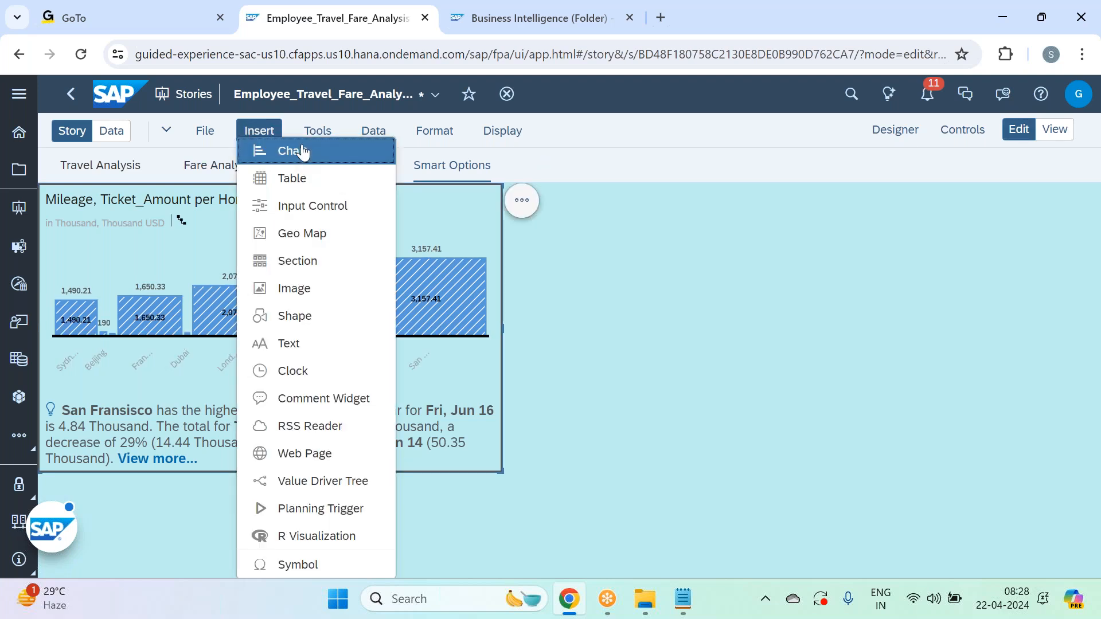
pyautogui.click(303, 152)
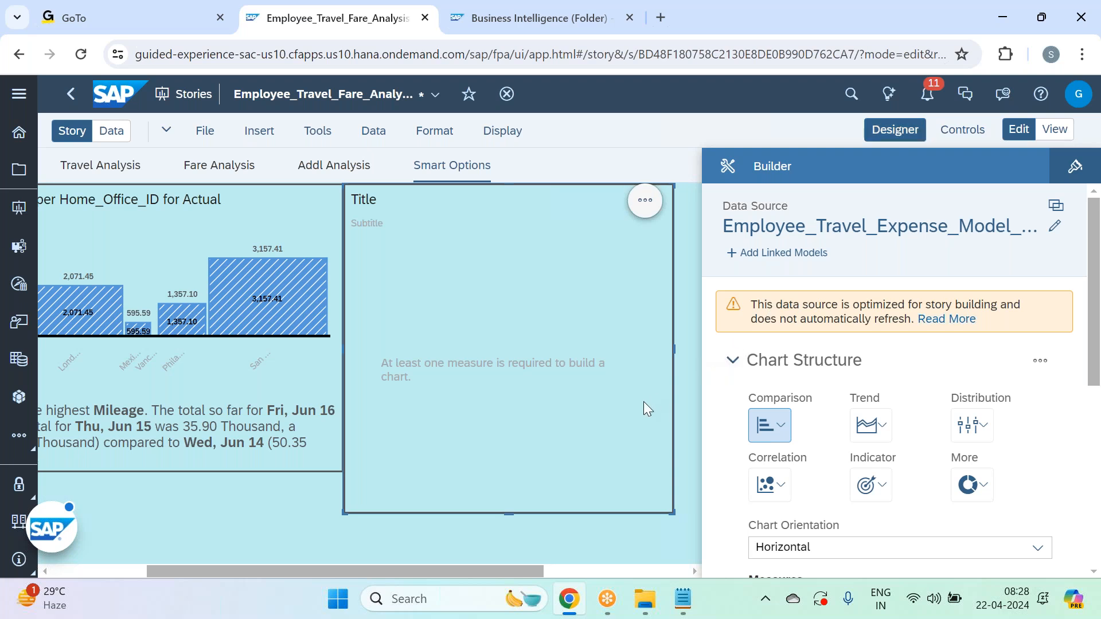
pyautogui.moveTo(834, 510); pyautogui.dragTo(962, 462)
# Set the new chart's type to the Scatterplot correlation chart in the Builder.
pyautogui.click(900, 129)
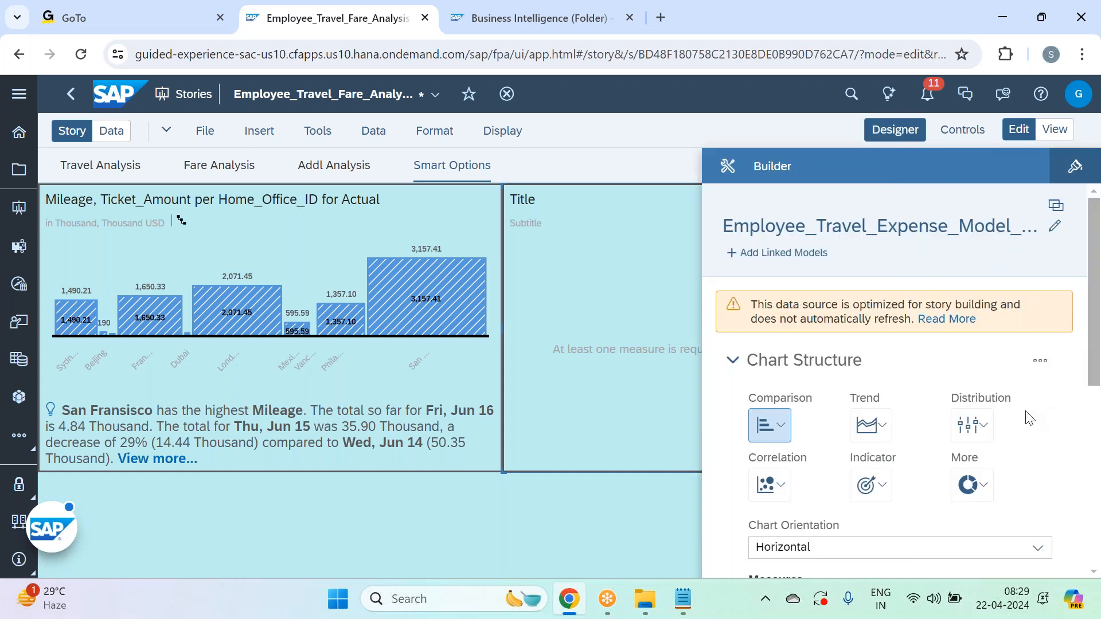
pyautogui.scroll(-3, 829, 413)
pyautogui.click(778, 326)
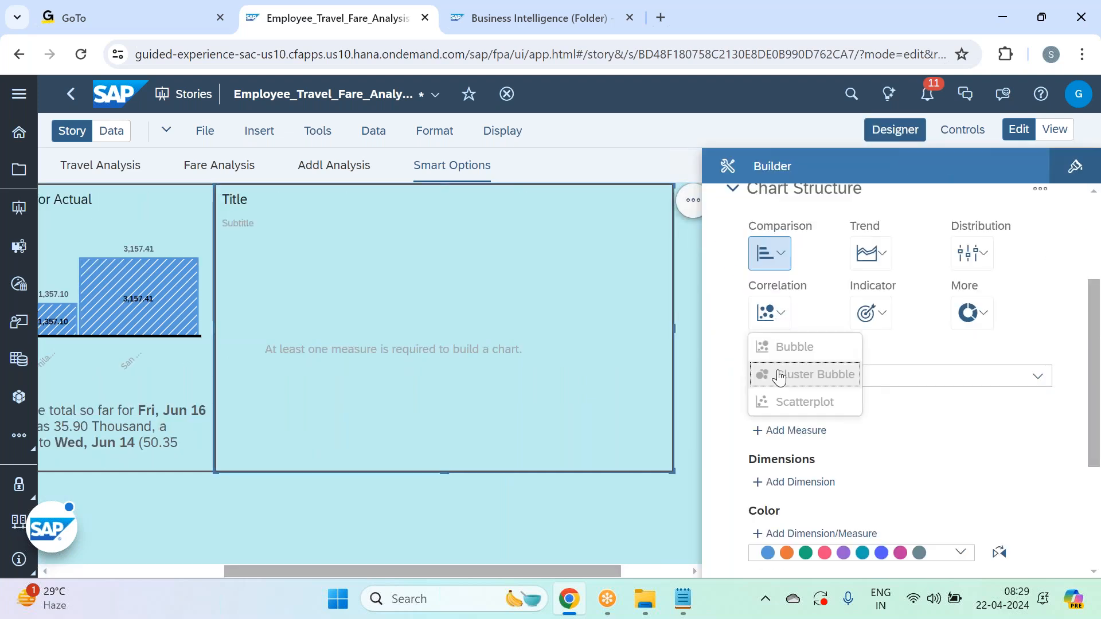
pyautogui.click(783, 401)
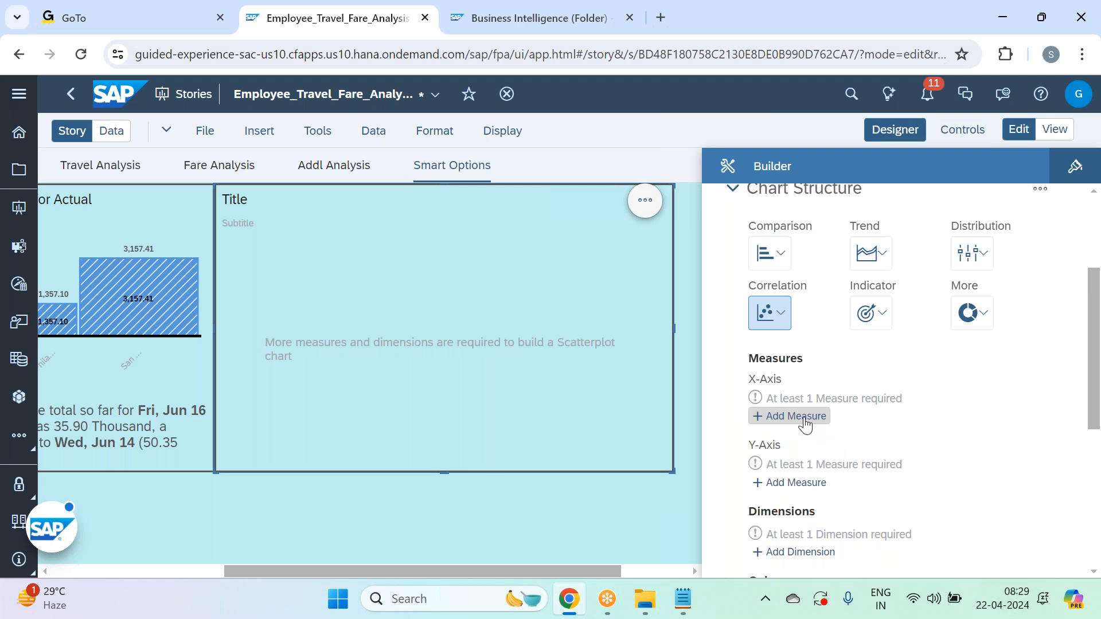
# Add Travel Count as the scatterplot's X-axis measure.
pyautogui.click(805, 423)
pyautogui.scroll(-3, 866, 482)
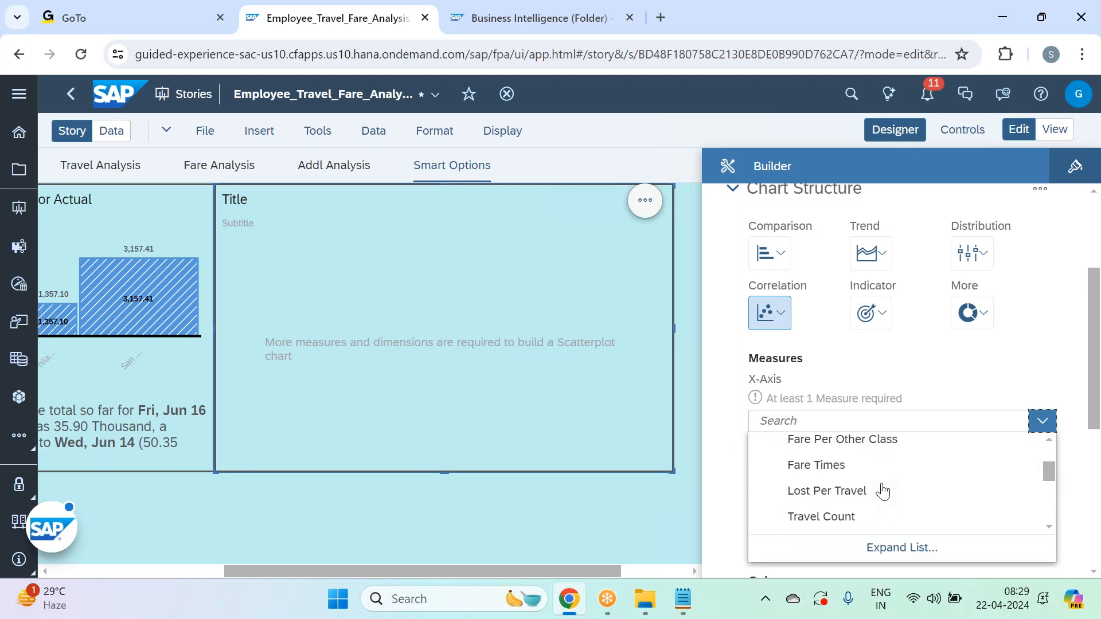
pyautogui.scroll(3, 866, 480)
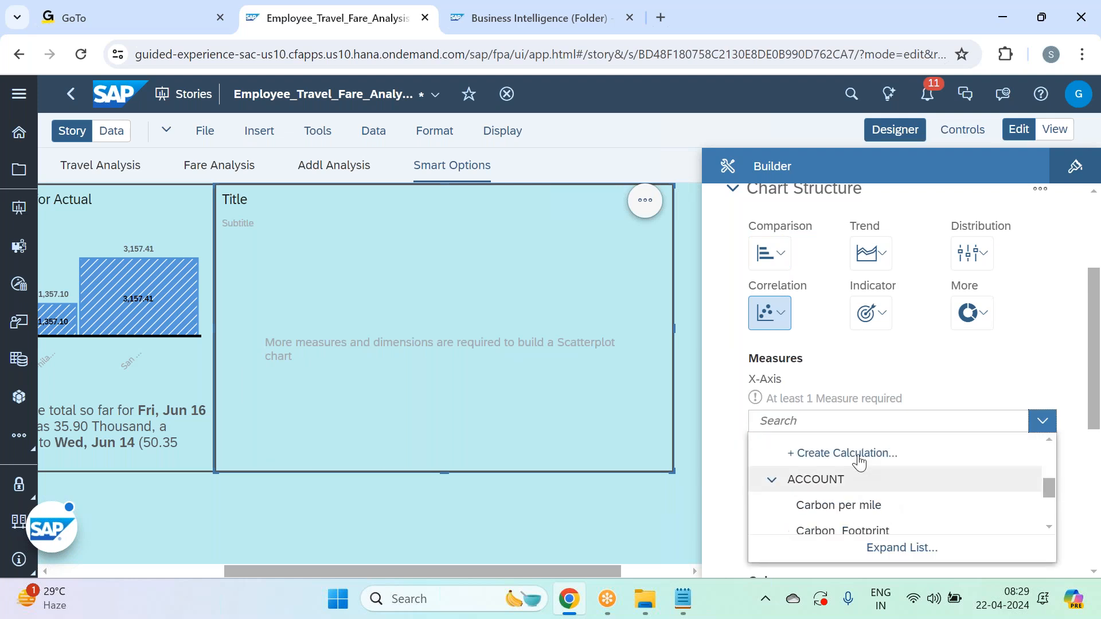
pyautogui.scroll(-3, 832, 488)
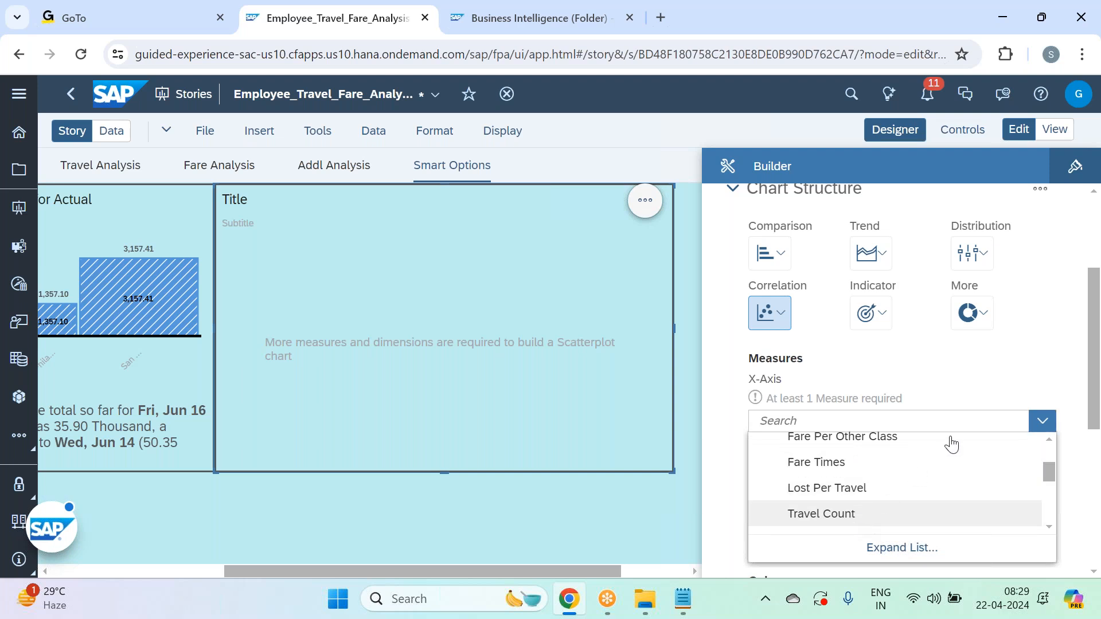
pyautogui.click(962, 369)
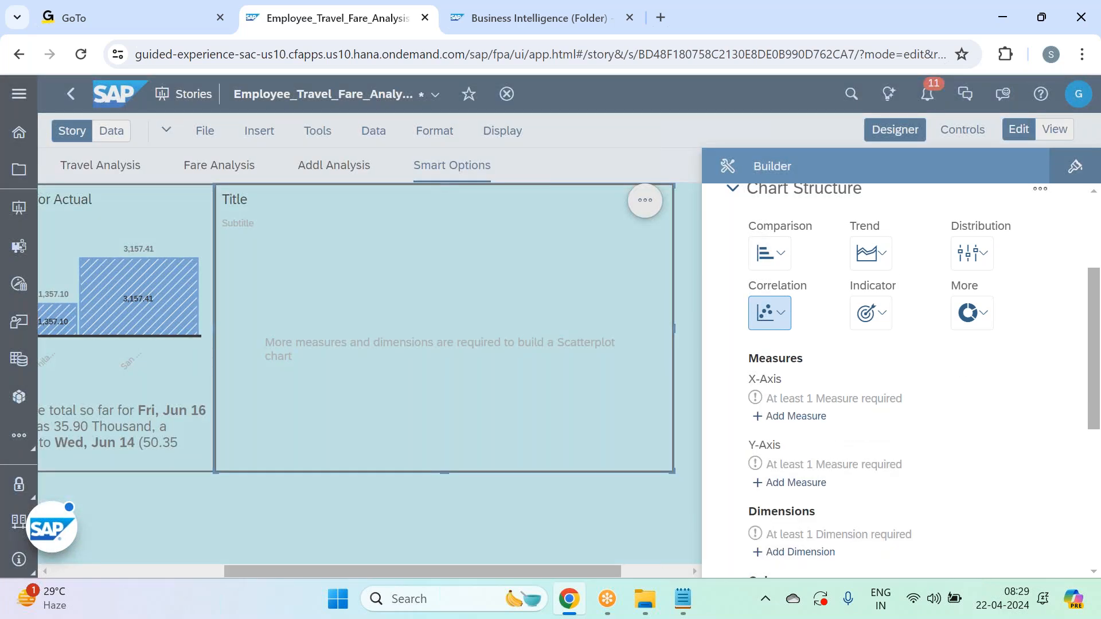
# Find and add Mileage as the scatterplot's Y-axis measure.
pyautogui.click(809, 475)
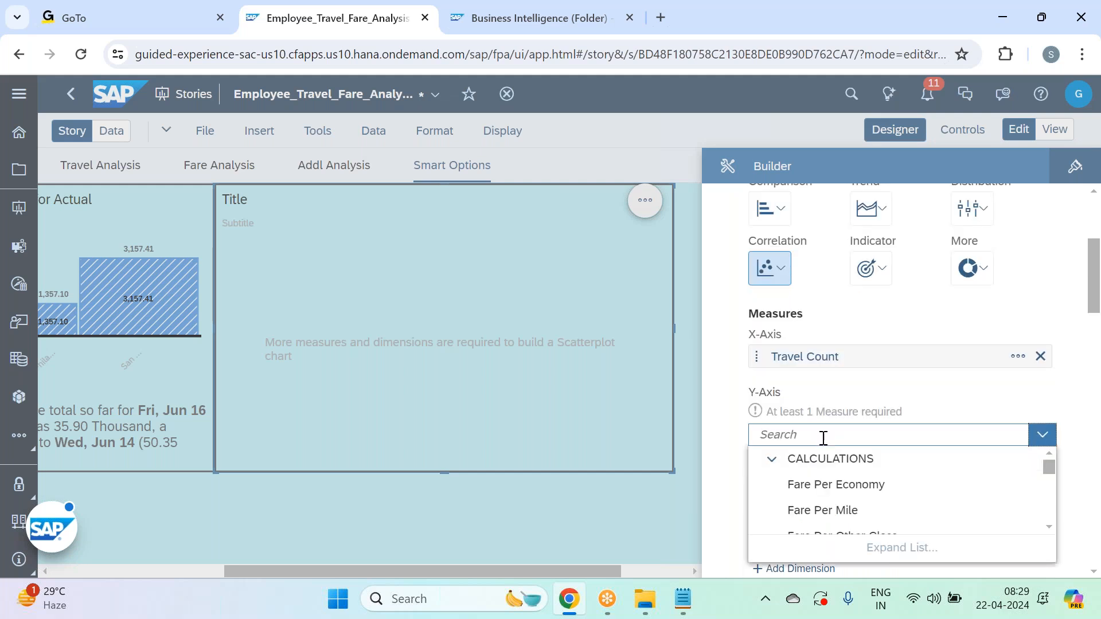
pyautogui.write(',')
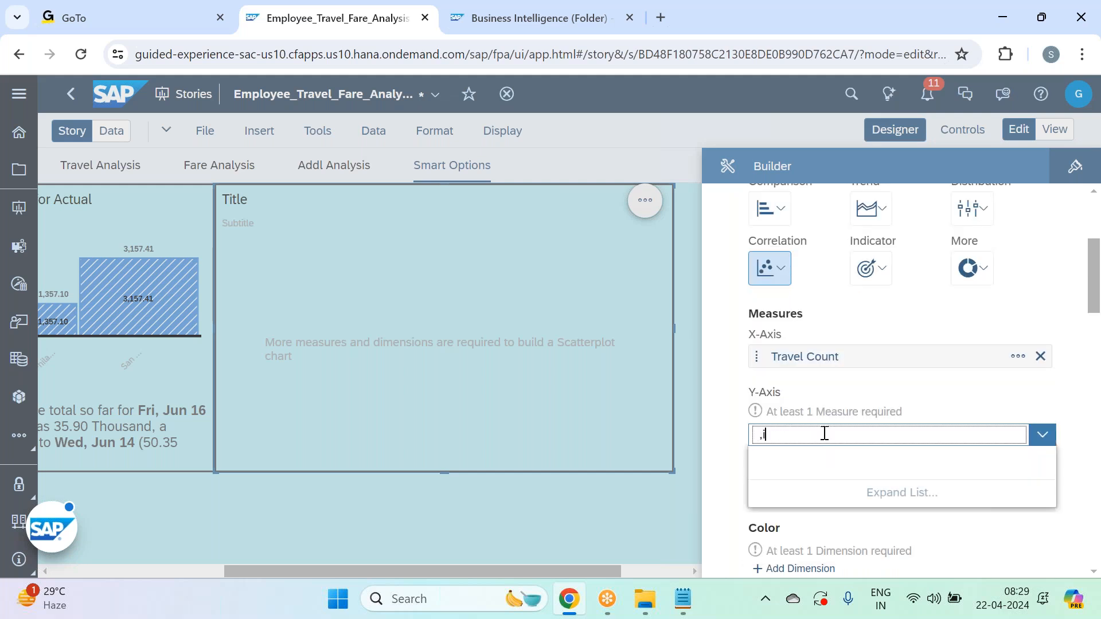
pyautogui.press('BackSpace')
pyautogui.write('mil')
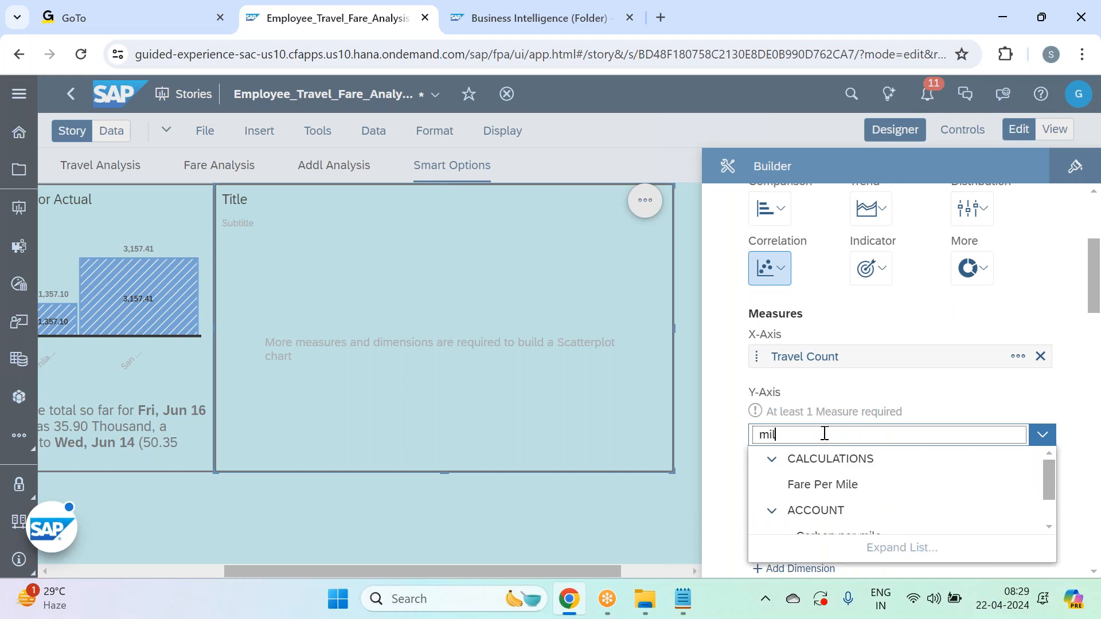
pyautogui.scroll(-2, 837, 488)
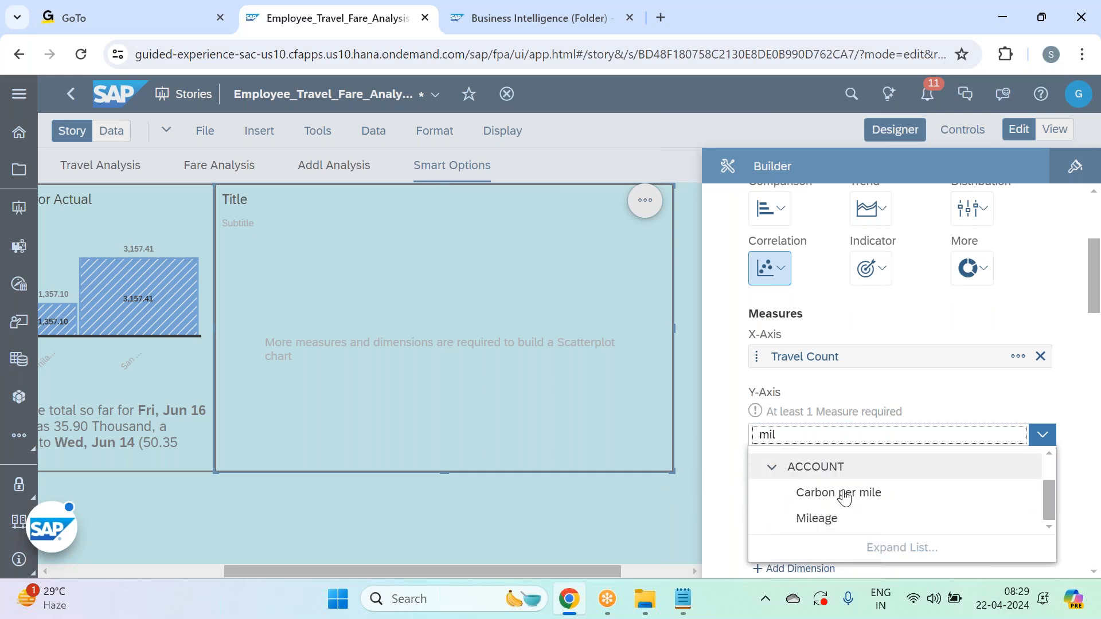
pyautogui.click(852, 520)
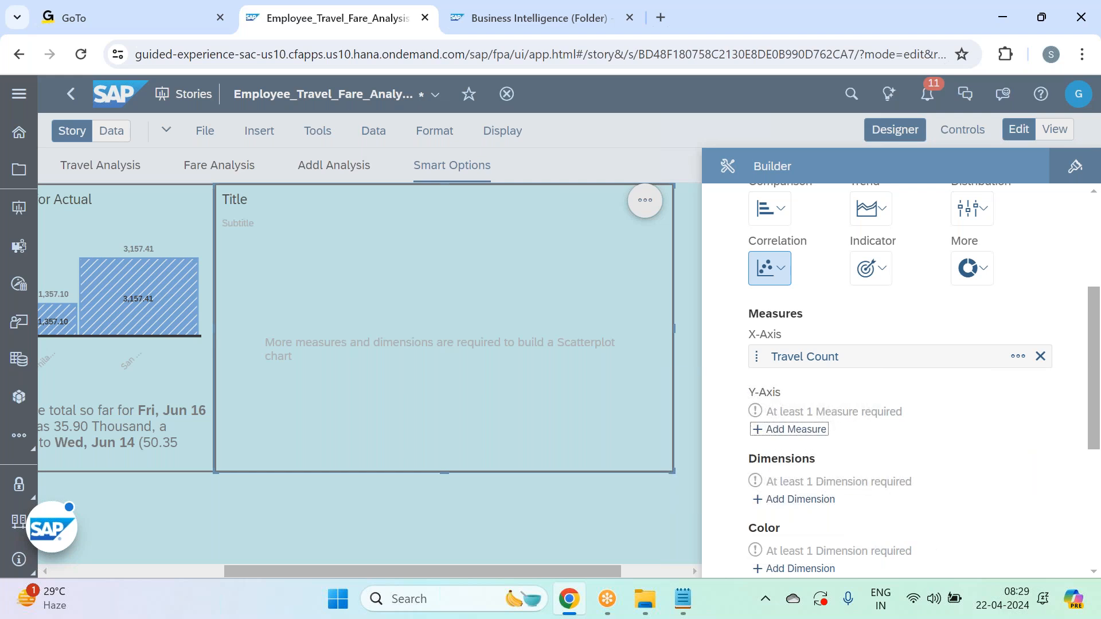
# Add Carrier_Code as the scatterplot's dimension and refresh the chart's data.
pyautogui.click(824, 495)
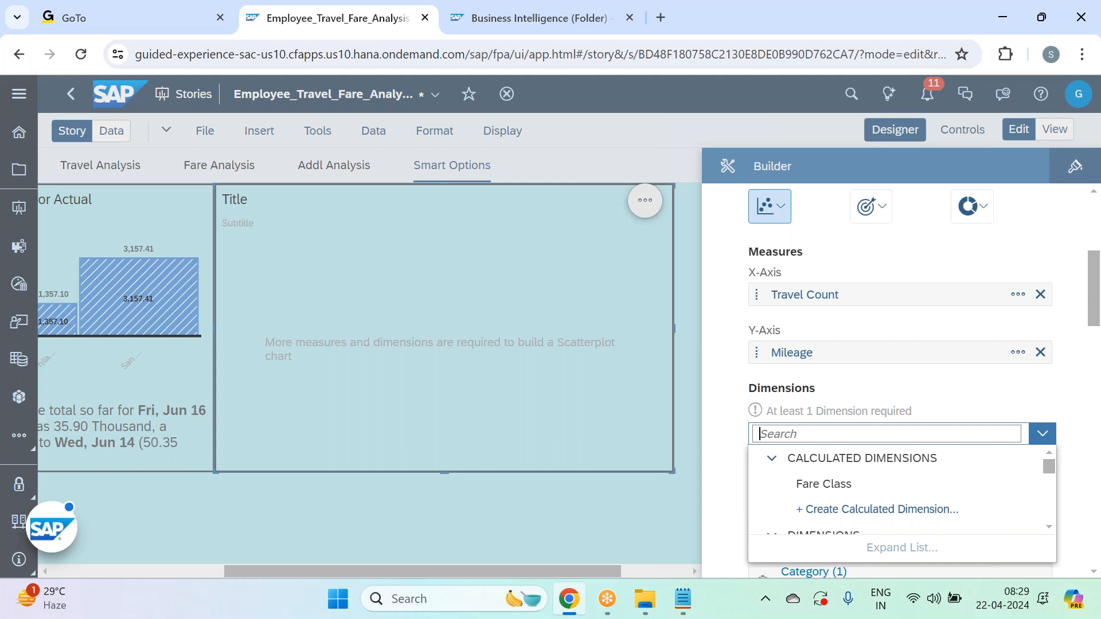
pyautogui.write('carr')
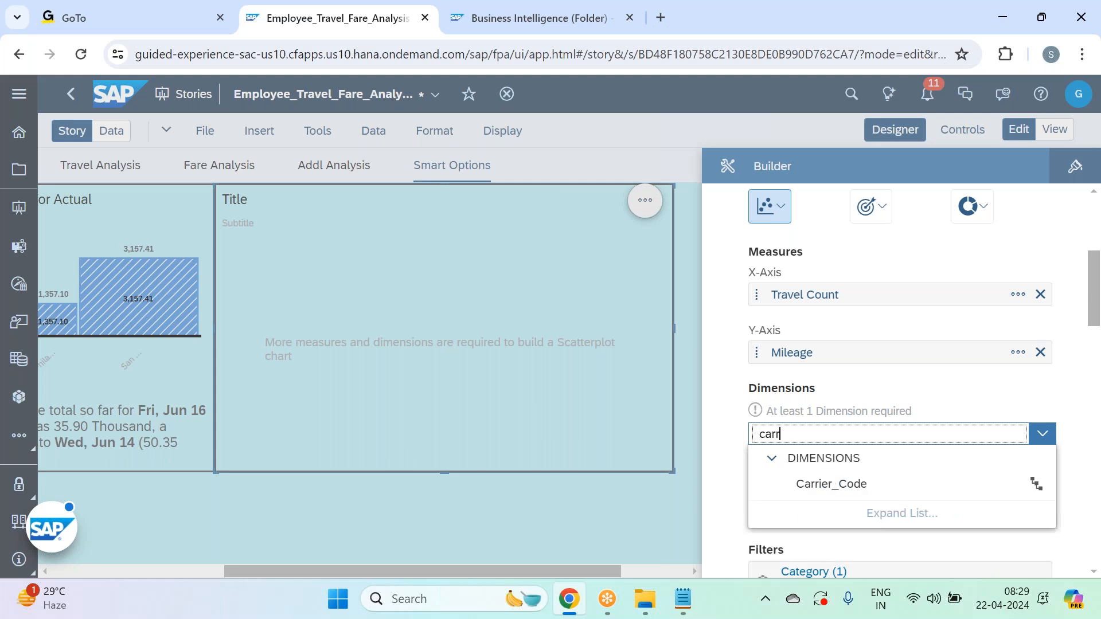
pyautogui.click(863, 486)
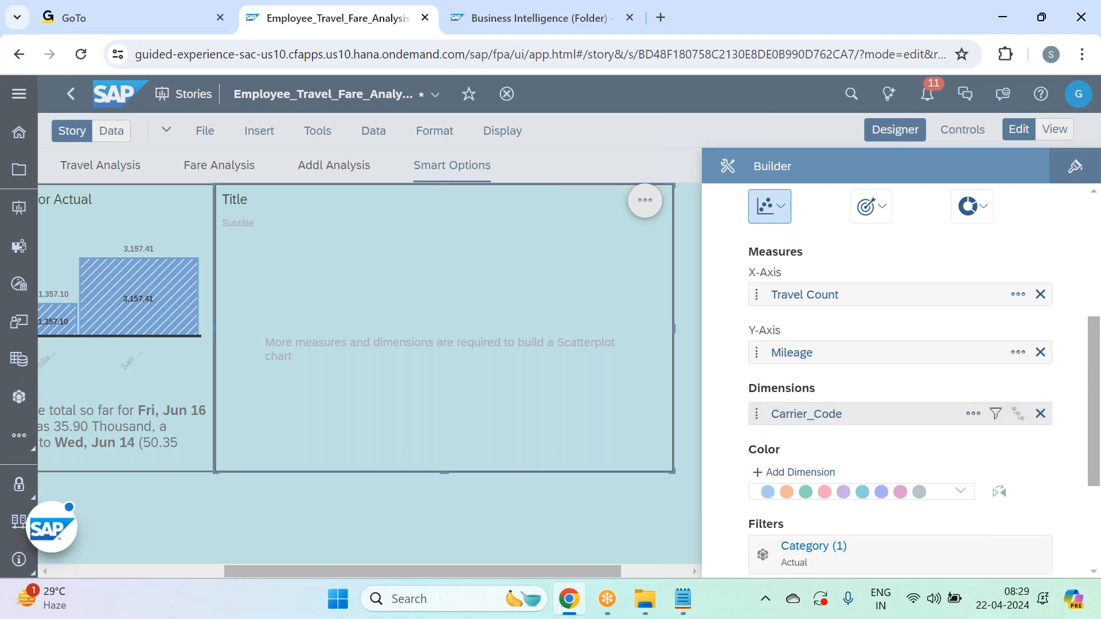
pyautogui.scroll(3, 1057, 216)
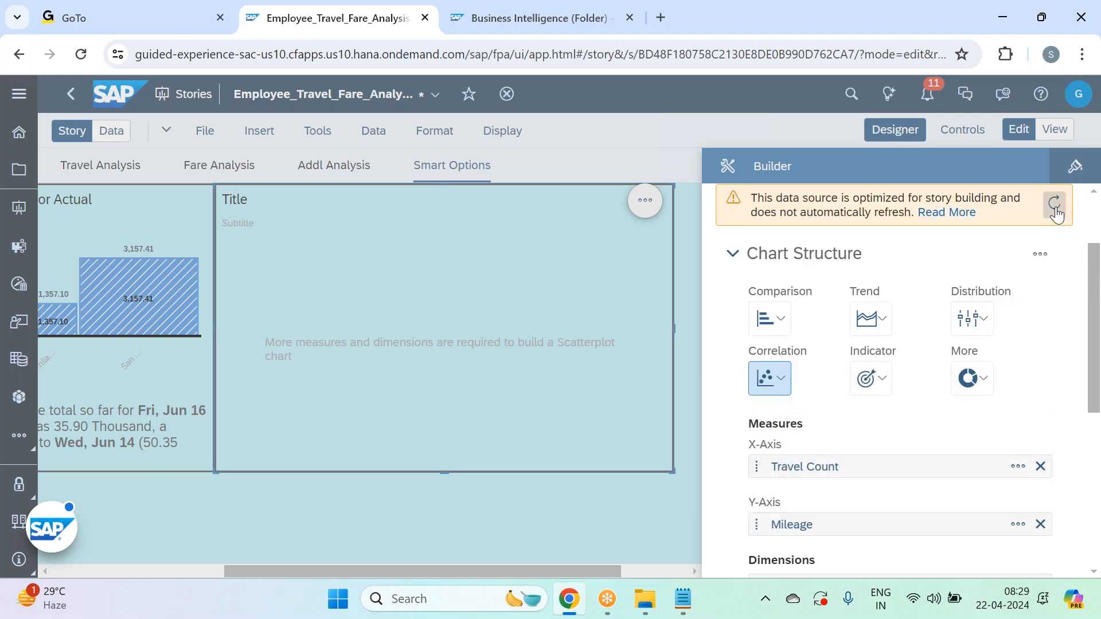
pyautogui.click(1056, 208)
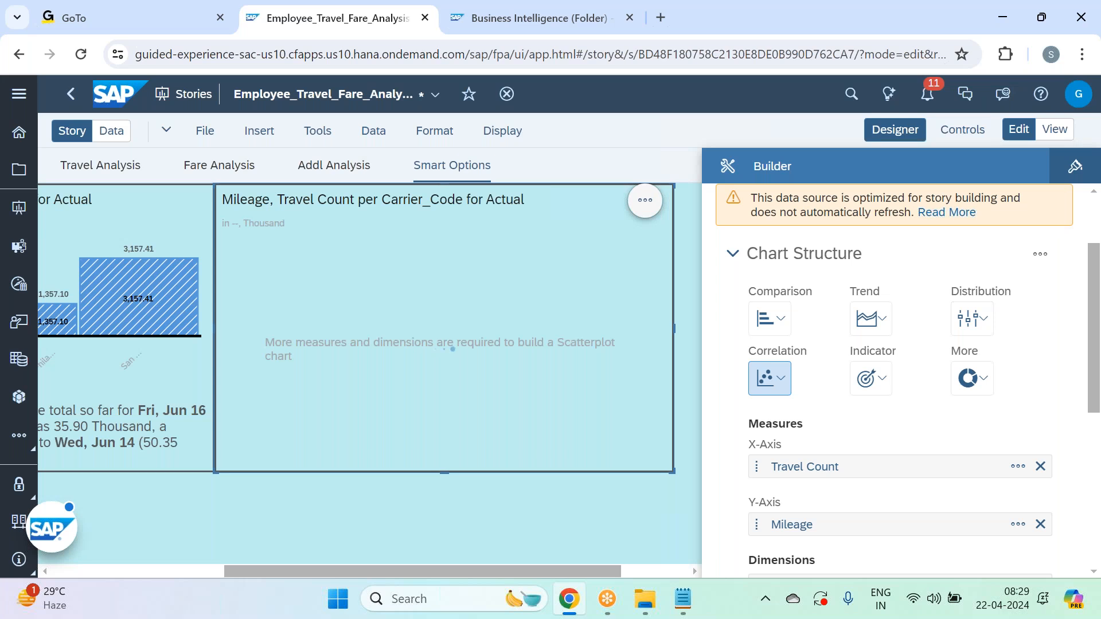
# Set the Carrier_Code dimension's hierarchy to Level 2 and review the scatterplot's points.
pyautogui.scroll(-5, 1026, 349)
pyautogui.click(1018, 329)
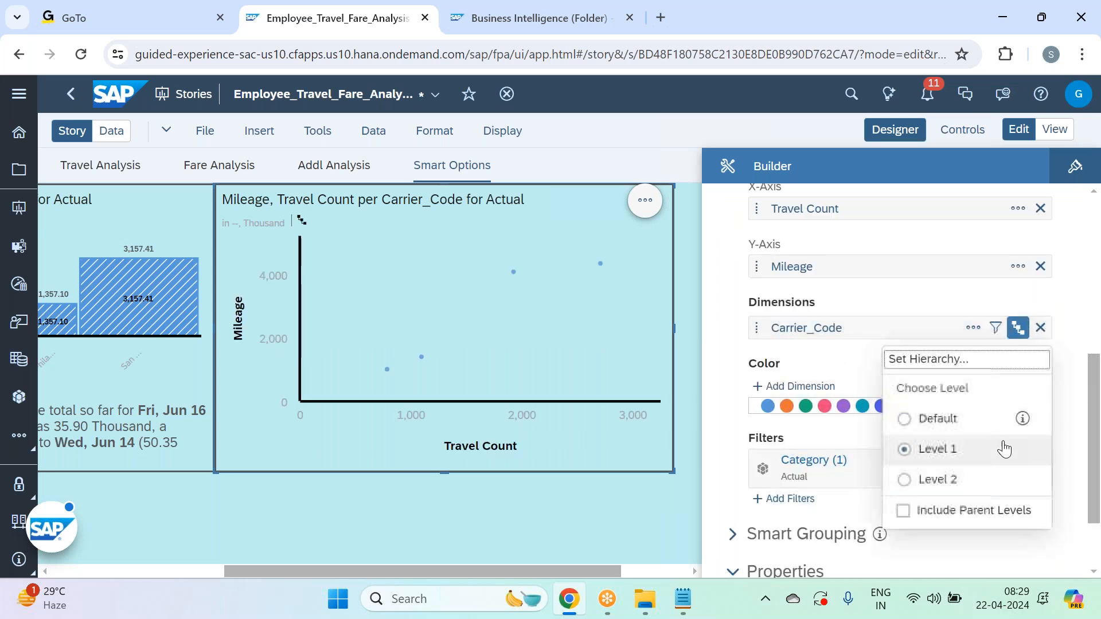
pyautogui.click(1080, 314)
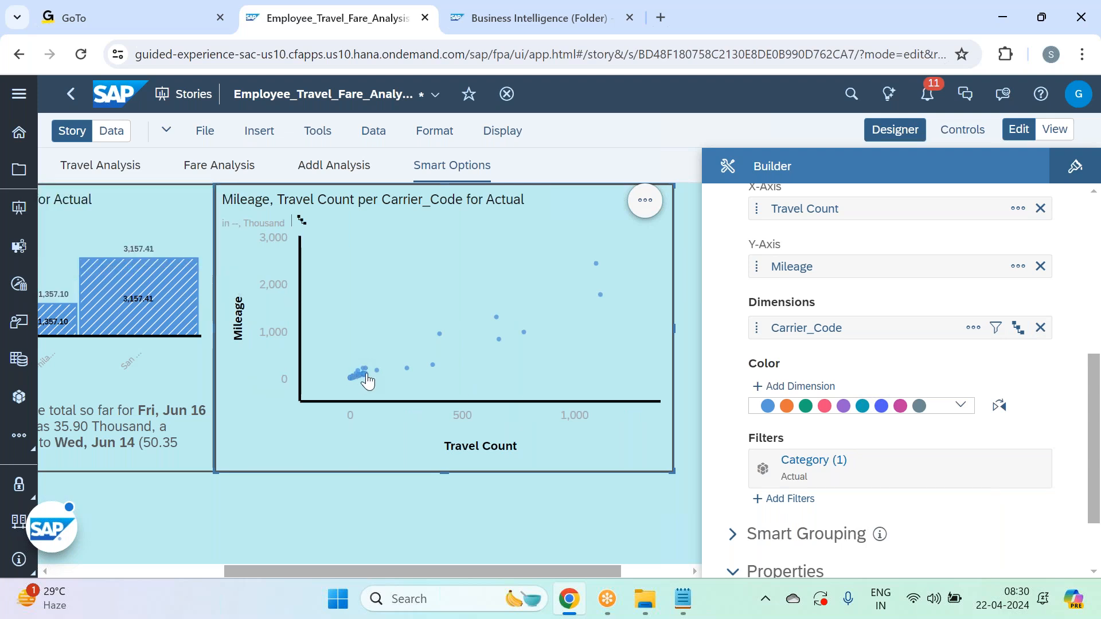
pyautogui.moveTo(434, 367)
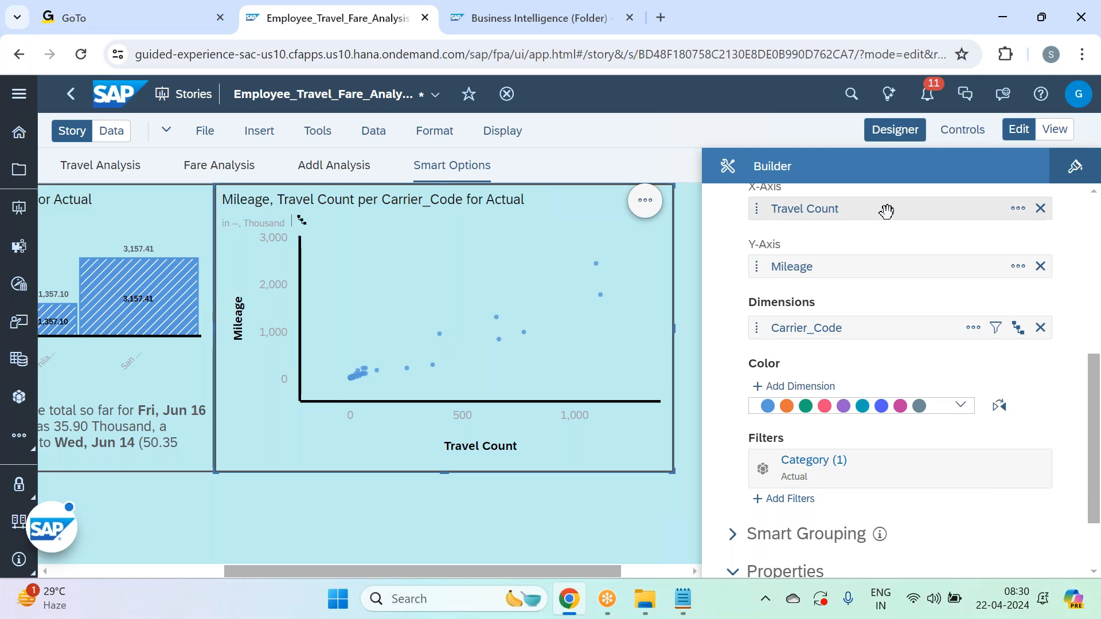
# Enable Smart Grouping for the scatterplot and set the number of groups to 3.
pyautogui.scroll(-2, 927, 504)
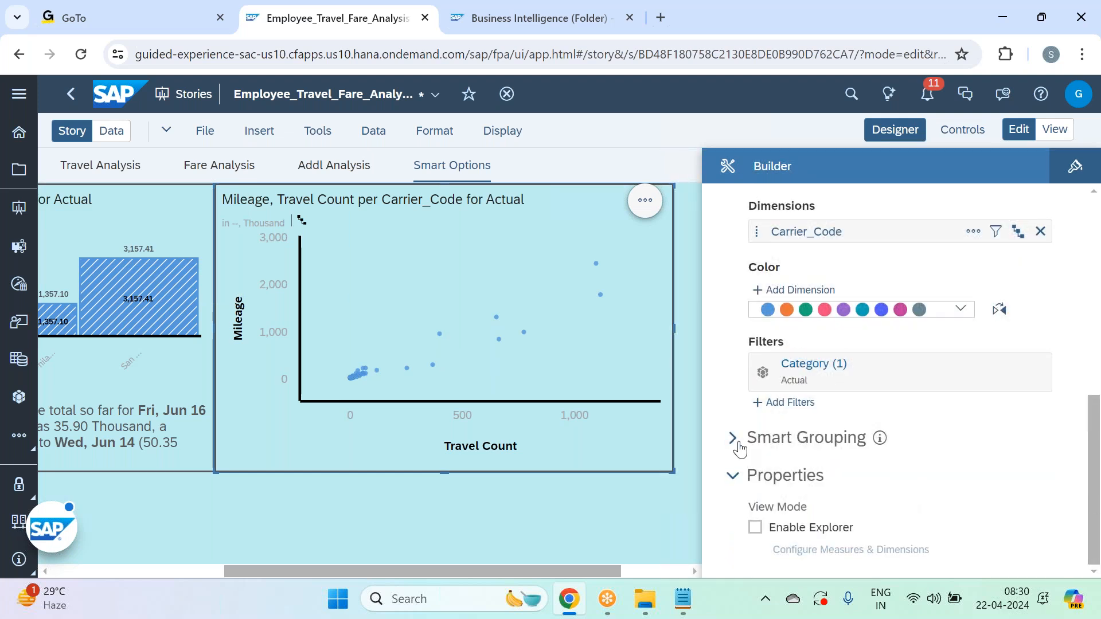
pyautogui.click(775, 456)
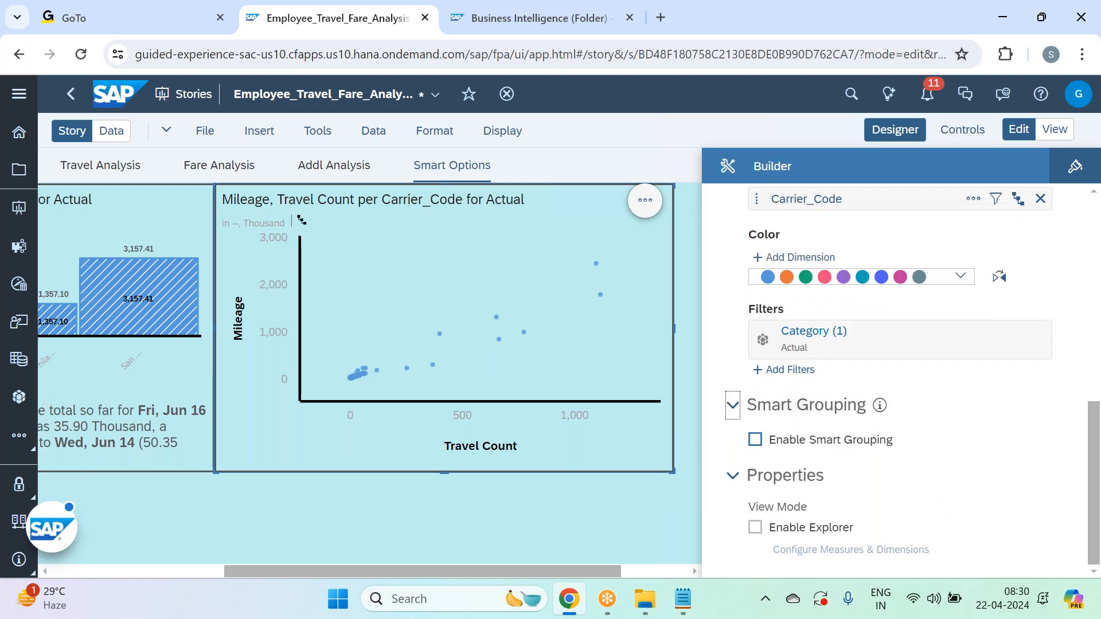
pyautogui.click(981, 445)
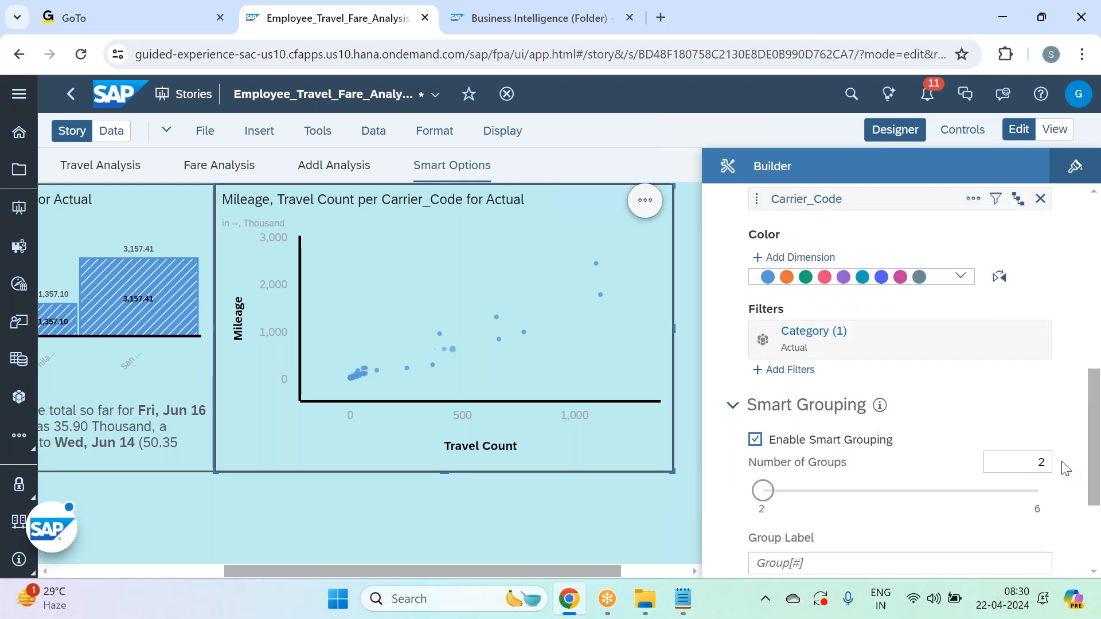
pyautogui.scroll(-3, 1049, 464)
pyautogui.moveTo(1024, 292); pyautogui.dragTo(1086, 297)
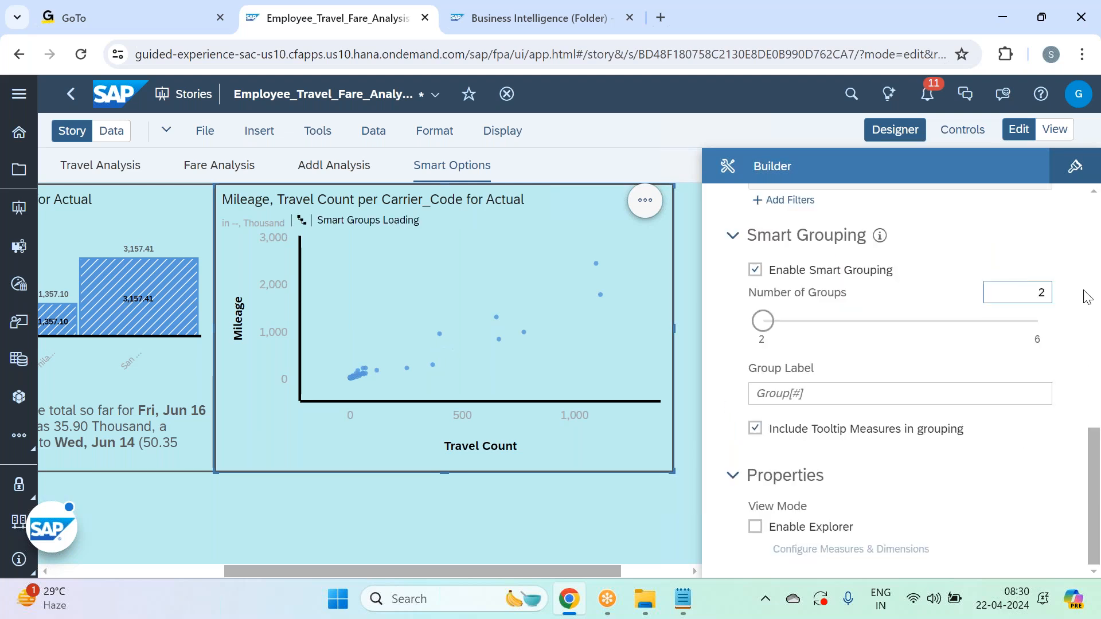
pyautogui.write('3')
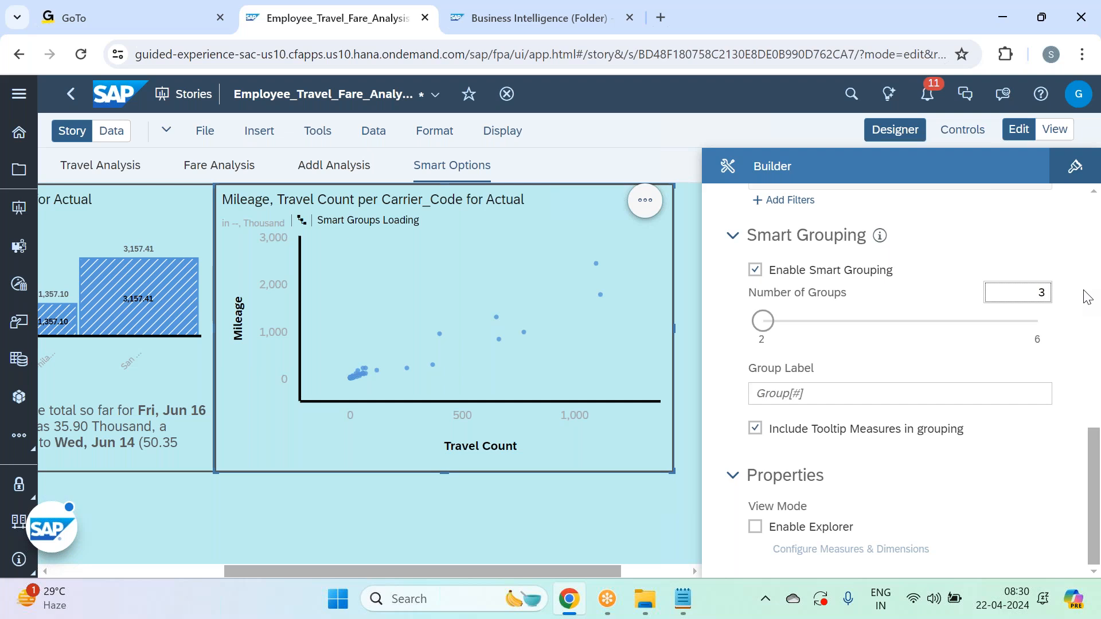
pyautogui.click(973, 346)
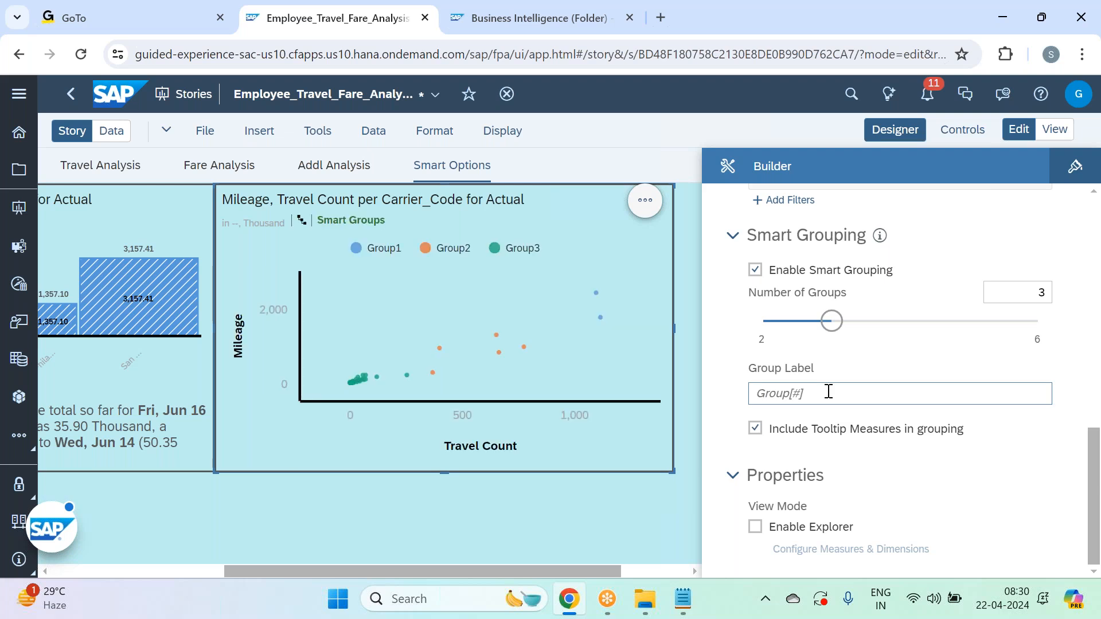
# Set the Smart Grouping group label to Carrier[#].
pyautogui.click(829, 391)
pyautogui.write('Carrier')
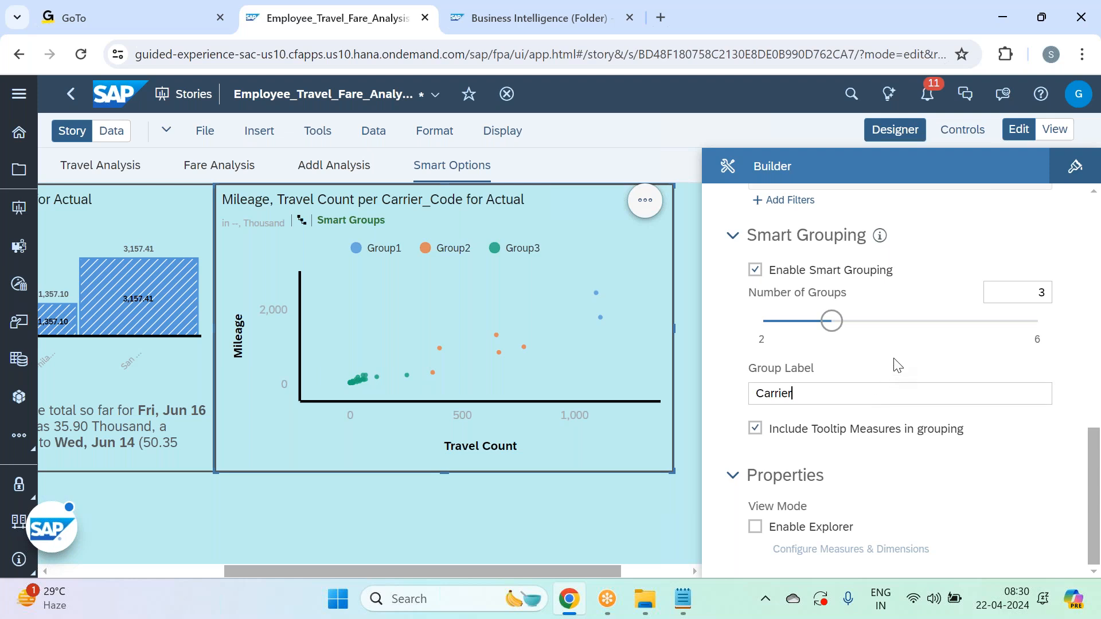
pyautogui.write('[#]')
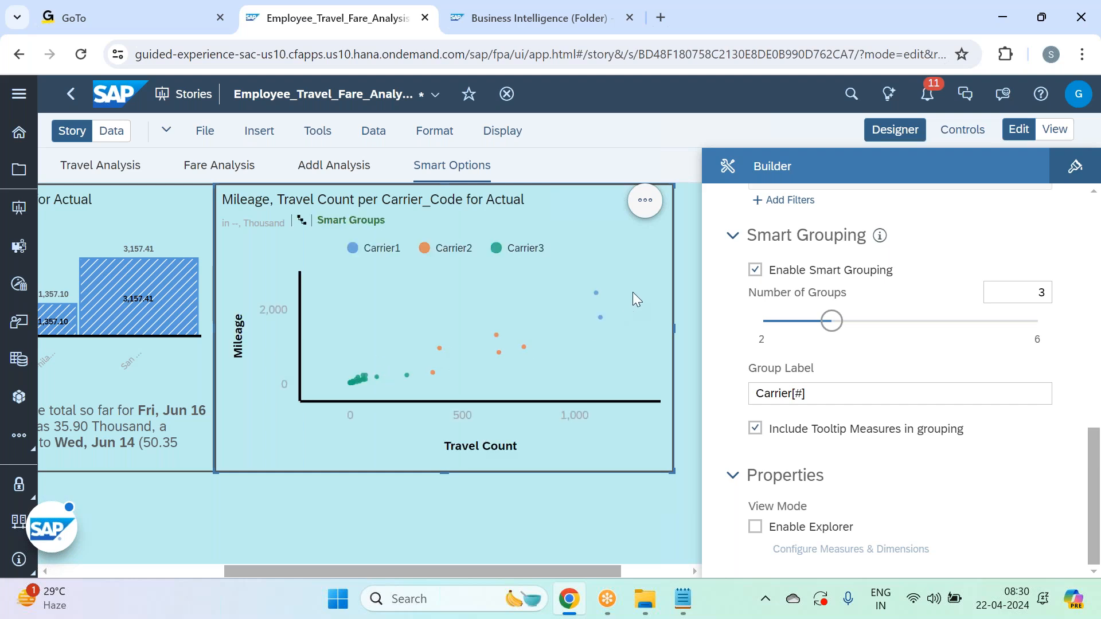
# Close the Designer, widen the Carrier_Code scatterplot across the page and deselect it.
pyautogui.click(898, 132)
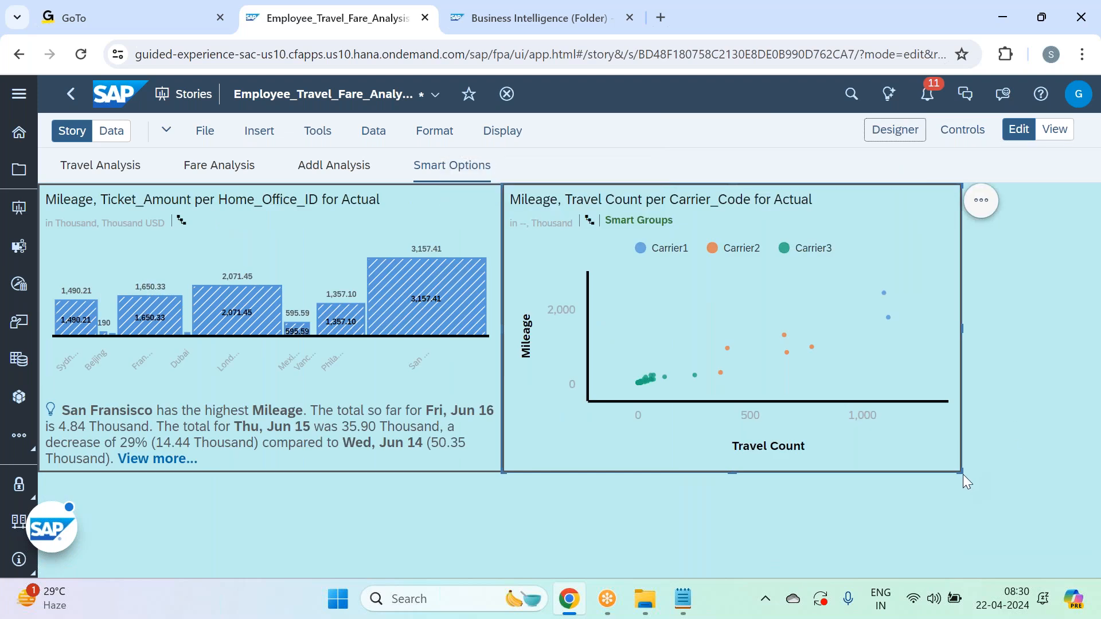
pyautogui.moveTo(962, 472); pyautogui.dragTo(1056, 470)
pyautogui.click(754, 485)
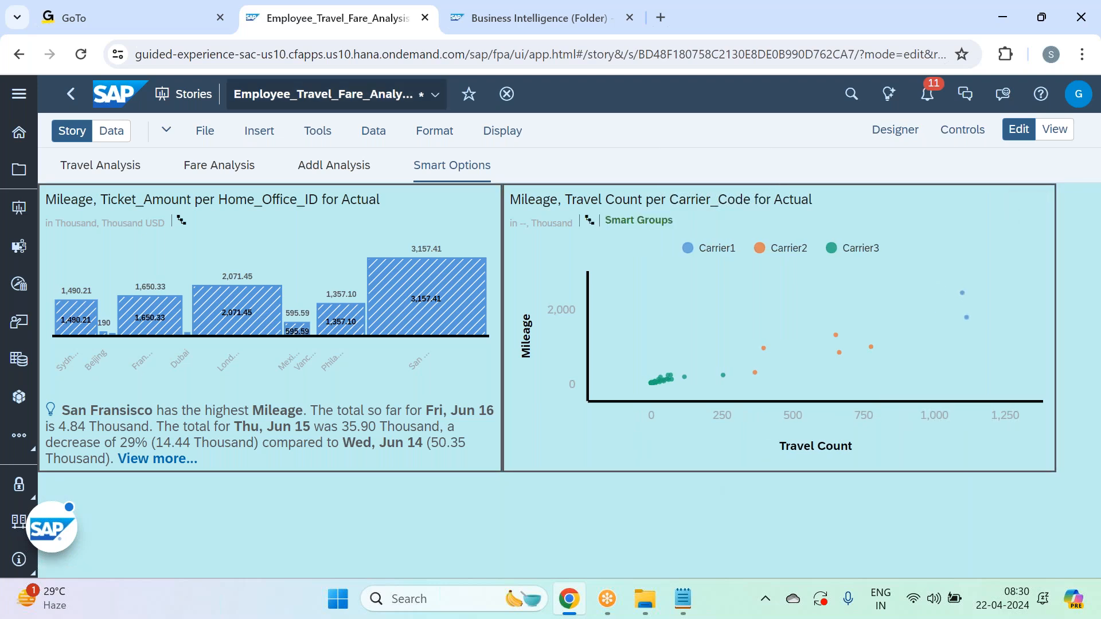
# Save the Employee_Travel_Fare_Analysis story with its Smart Grouping scatterplot.
pyautogui.click(205, 131)
pyautogui.moveTo(278, 184)
pyautogui.click(404, 185)
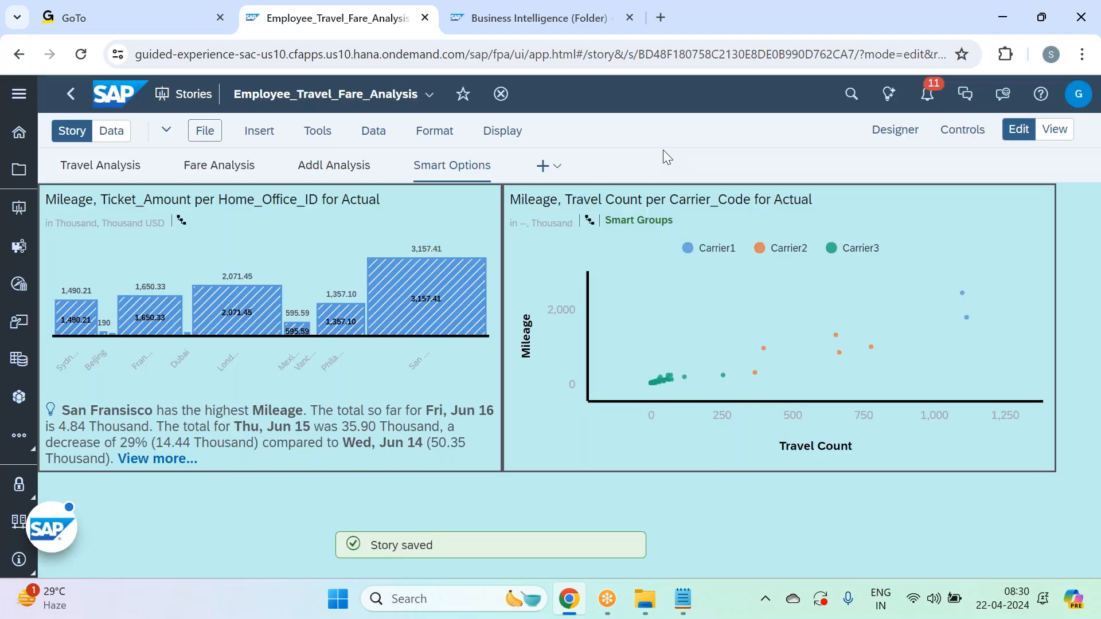
# Switch to the SAC Mar 2024 - Batch 33 notes in Notepad and review the Augmented Analytics smart features list and its descriptions.
pyautogui.click(691, 602)
pyautogui.scroll(7, 104, 259)
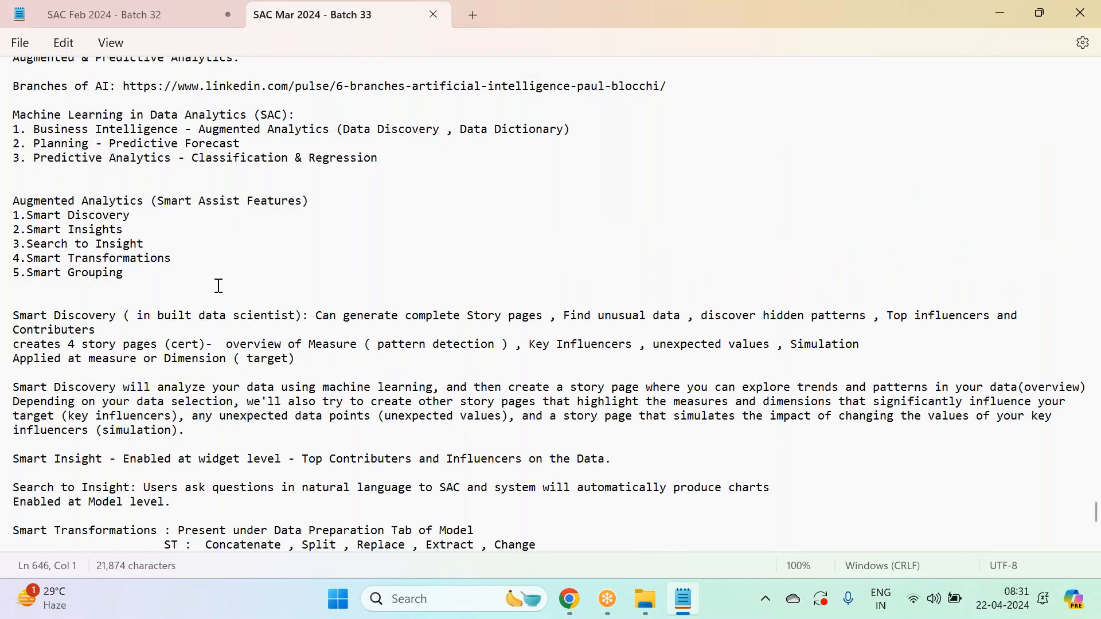
pyautogui.moveTo(141, 273); pyautogui.dragTo(4, 203)
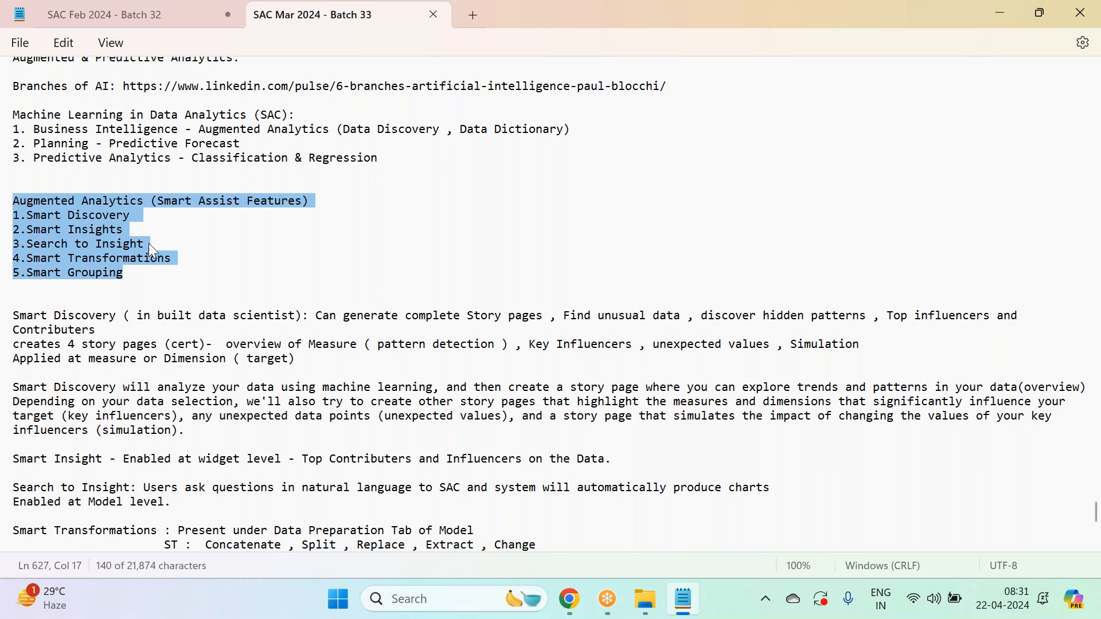
pyautogui.click(238, 231)
pyautogui.scroll(-2, 238, 231)
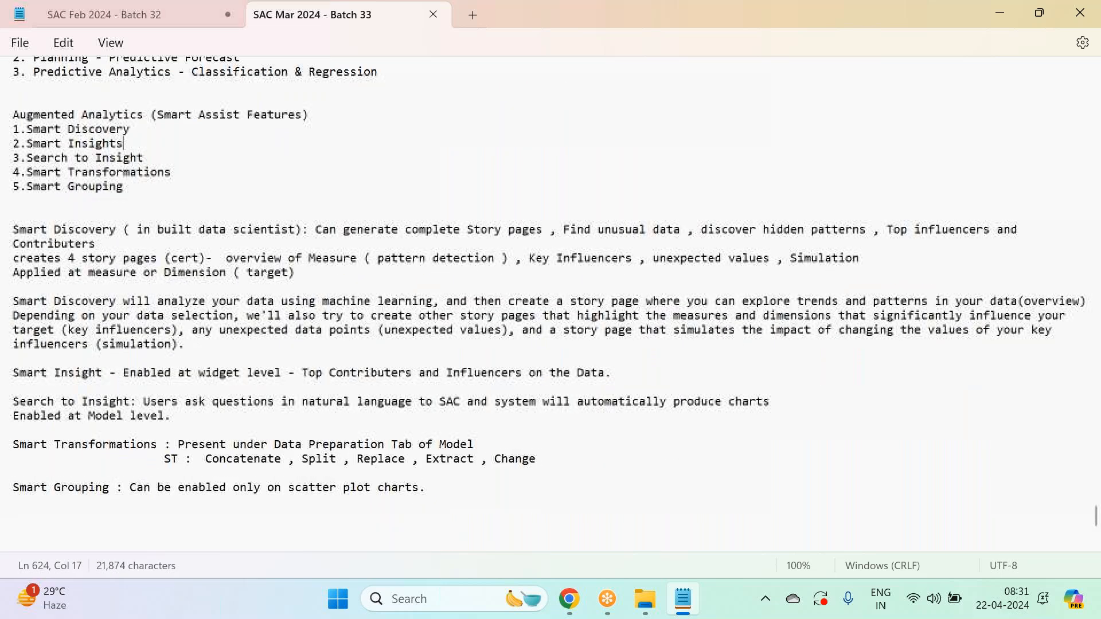
pyautogui.scroll(3, 238, 232)
pyautogui.scroll(-5, 238, 231)
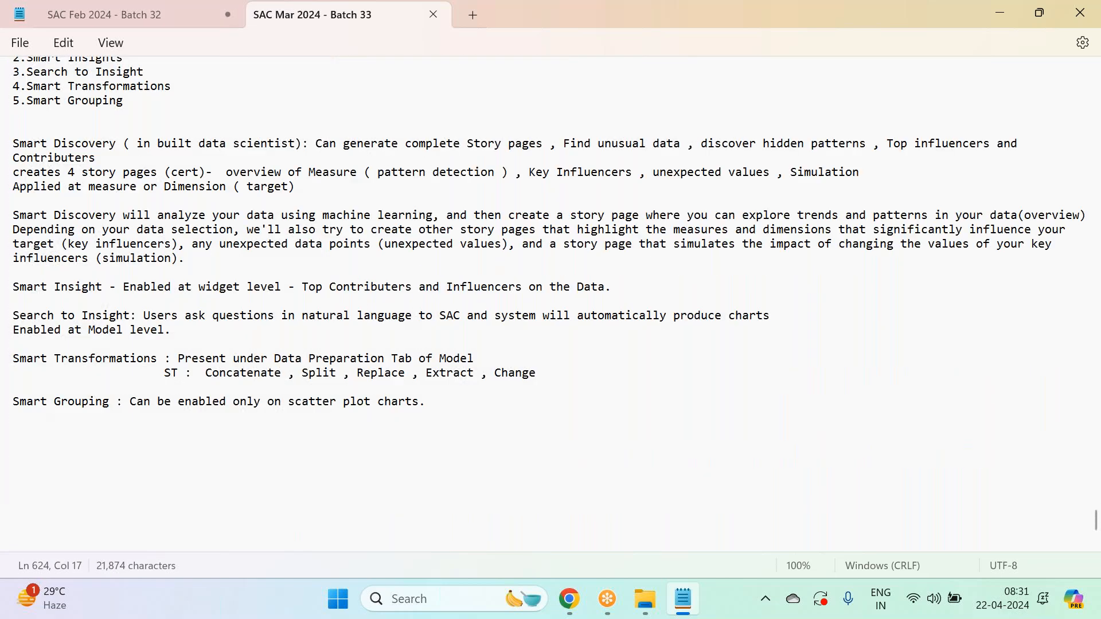
pyautogui.scroll(3, 3, 178)
pyautogui.click(2, 176)
pyautogui.click(200, 177)
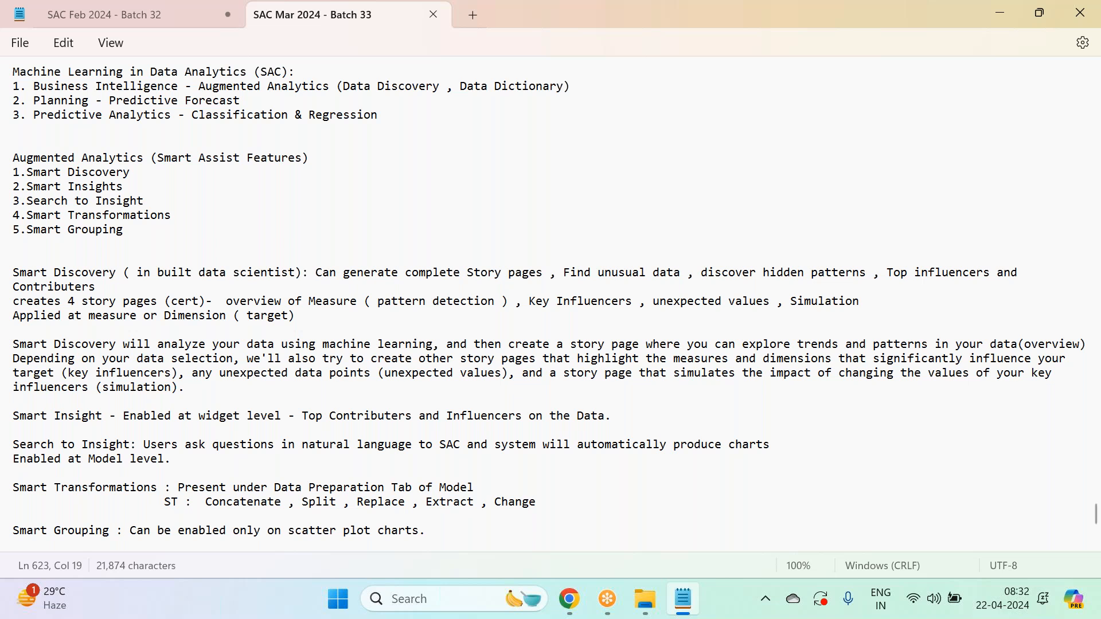
# Add the heading "Smart Predict :" below the Smart Grouping note, leaving two blank lines between them.
pyautogui.scroll(-4, 457, 282)
pyautogui.click(440, 360)
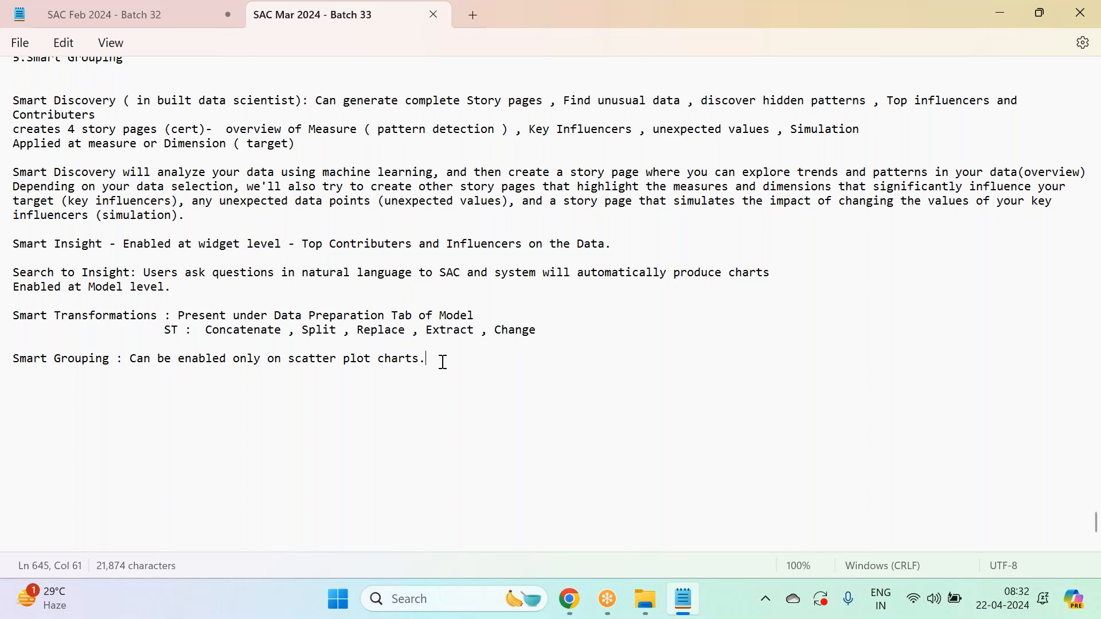
pyautogui.press('Return')
pyautogui.press('Return')
pyautogui.press('Return')
pyautogui.write('Smart Predict :')
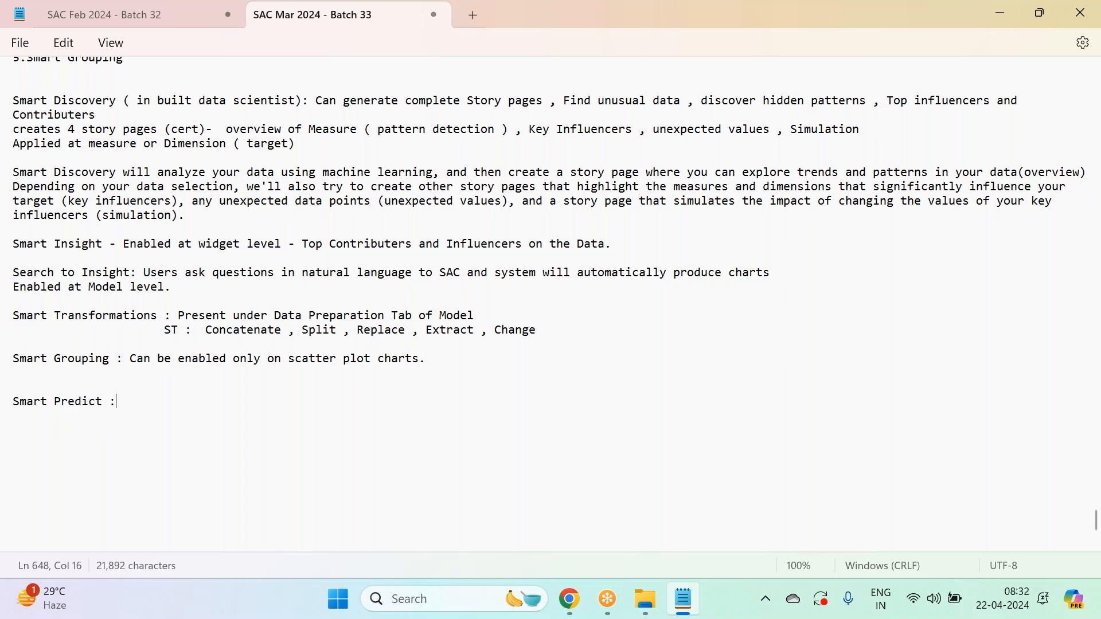